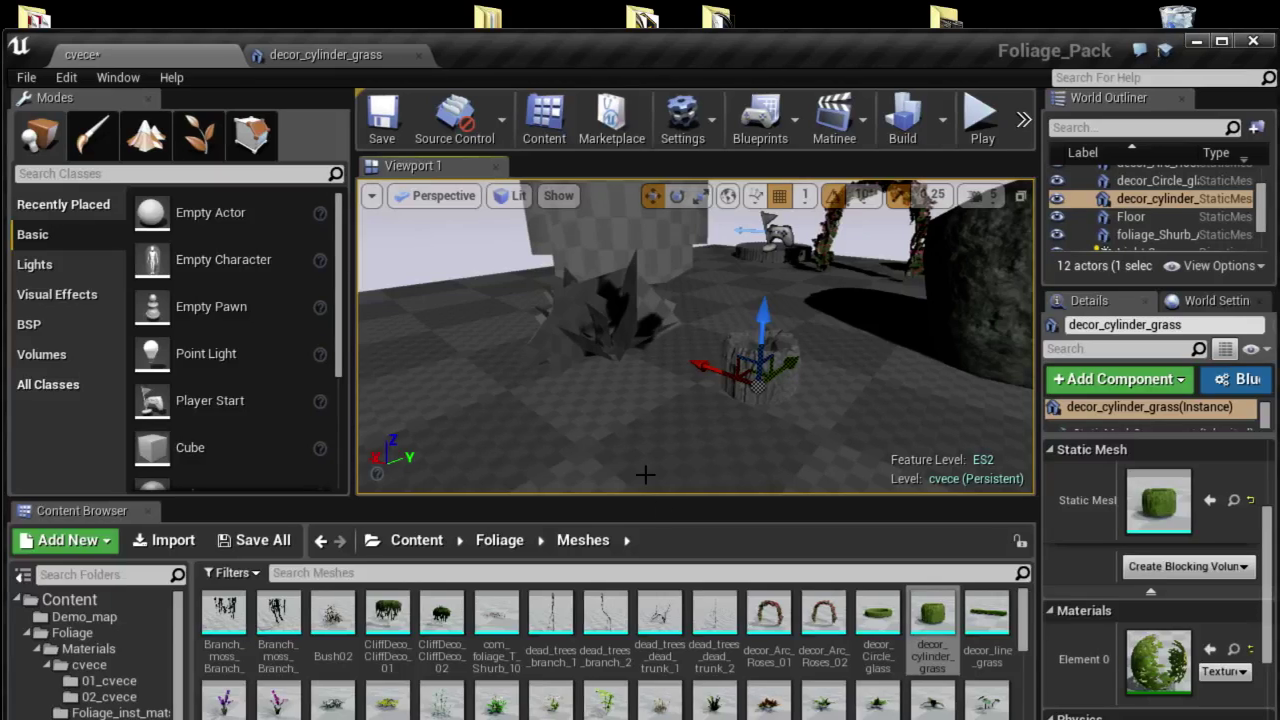
Maximize the Unreal Engine editor window to fill the screen.
{"action": "double_click", "coordinate": [910, 58]}
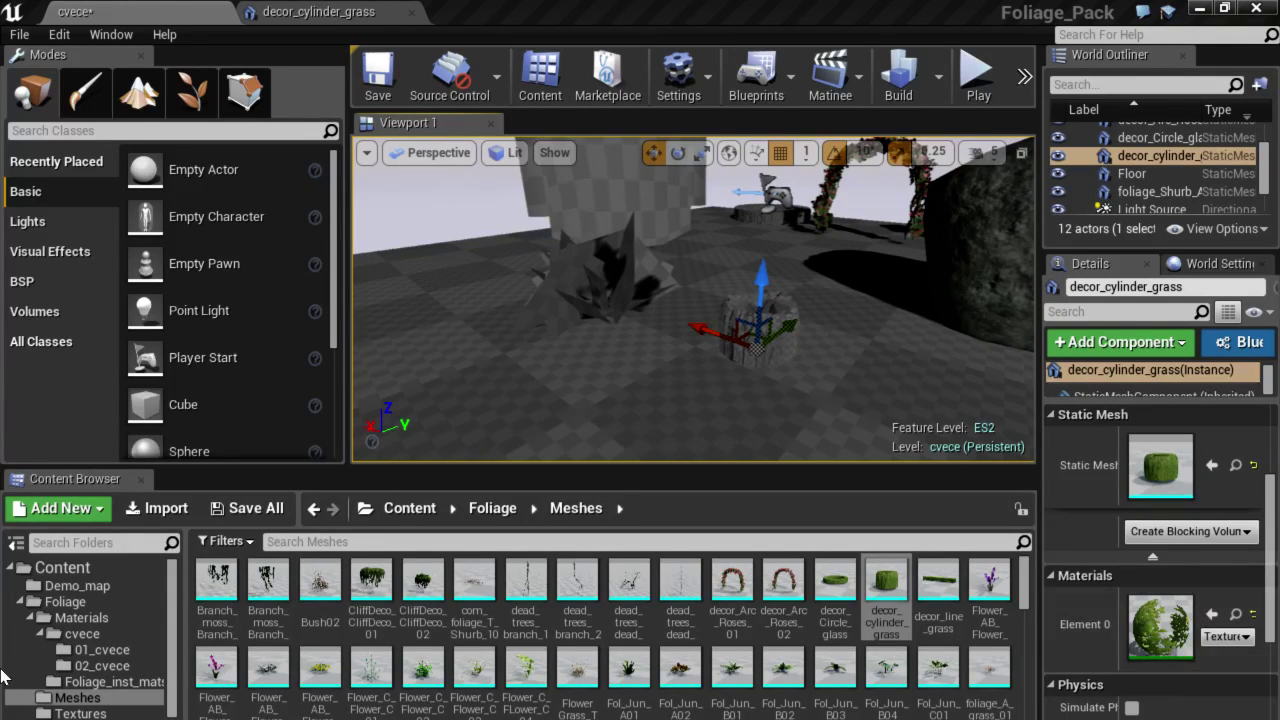
Create a new folder named 03_cvece inside the Foliage/Materials/cvece folder.
{"action": "left_click", "coordinate": [82, 633]}
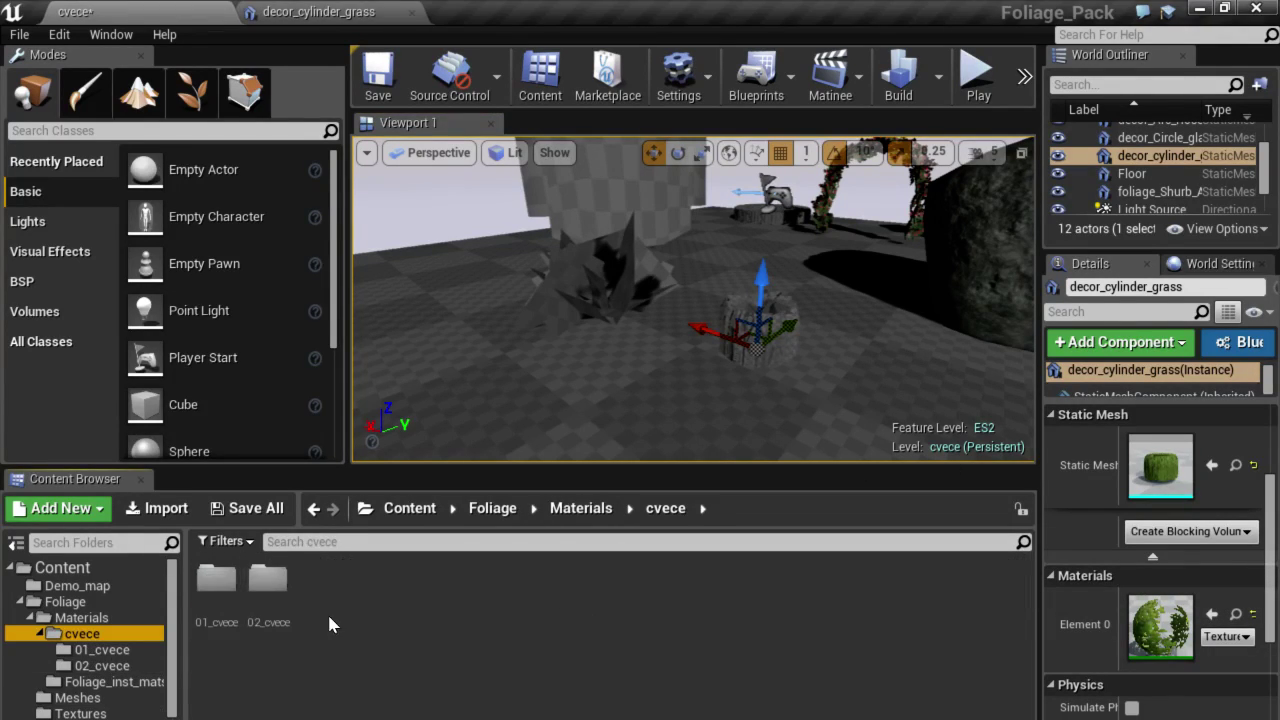
{"action": "right_click", "coordinate": [368, 597]}
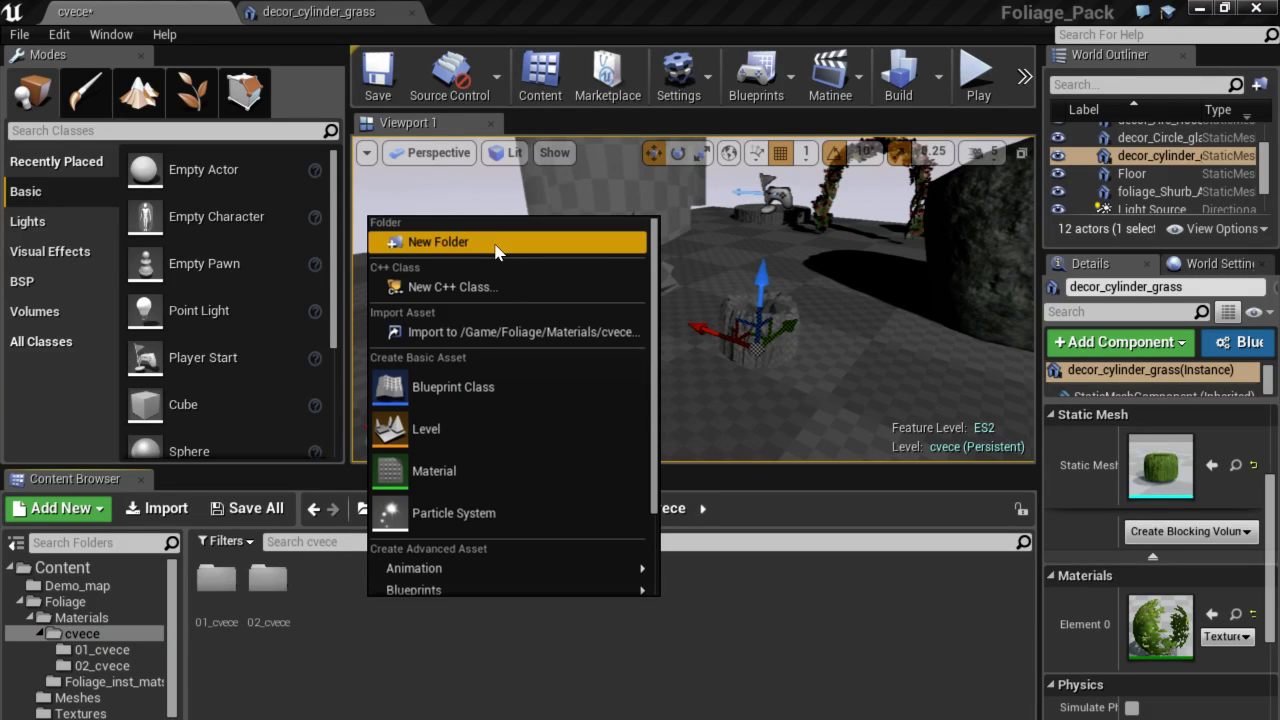
{"action": "left_click", "coordinate": [497, 243]}
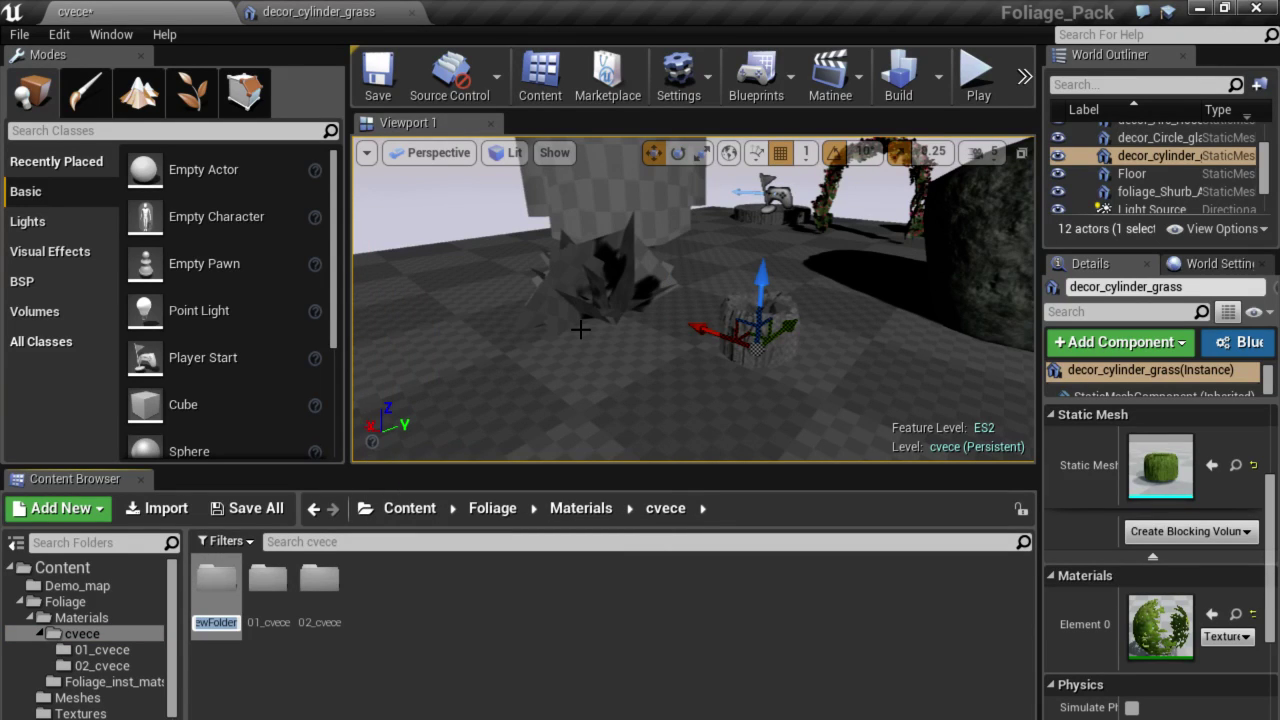
{"action": "type", "text": "03_"}
{"action": "type", "text": "cve"}
{"action": "type", "text": "ce"}
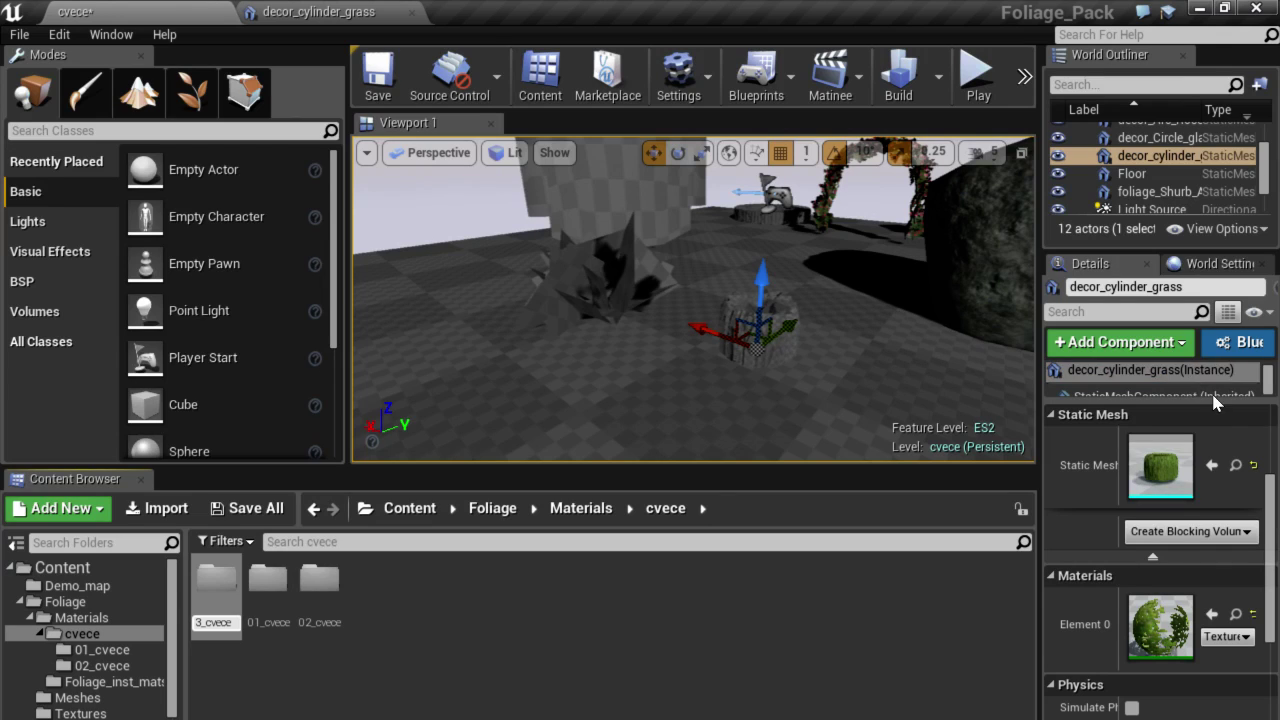
{"action": "left_click", "coordinate": [325, 590]}
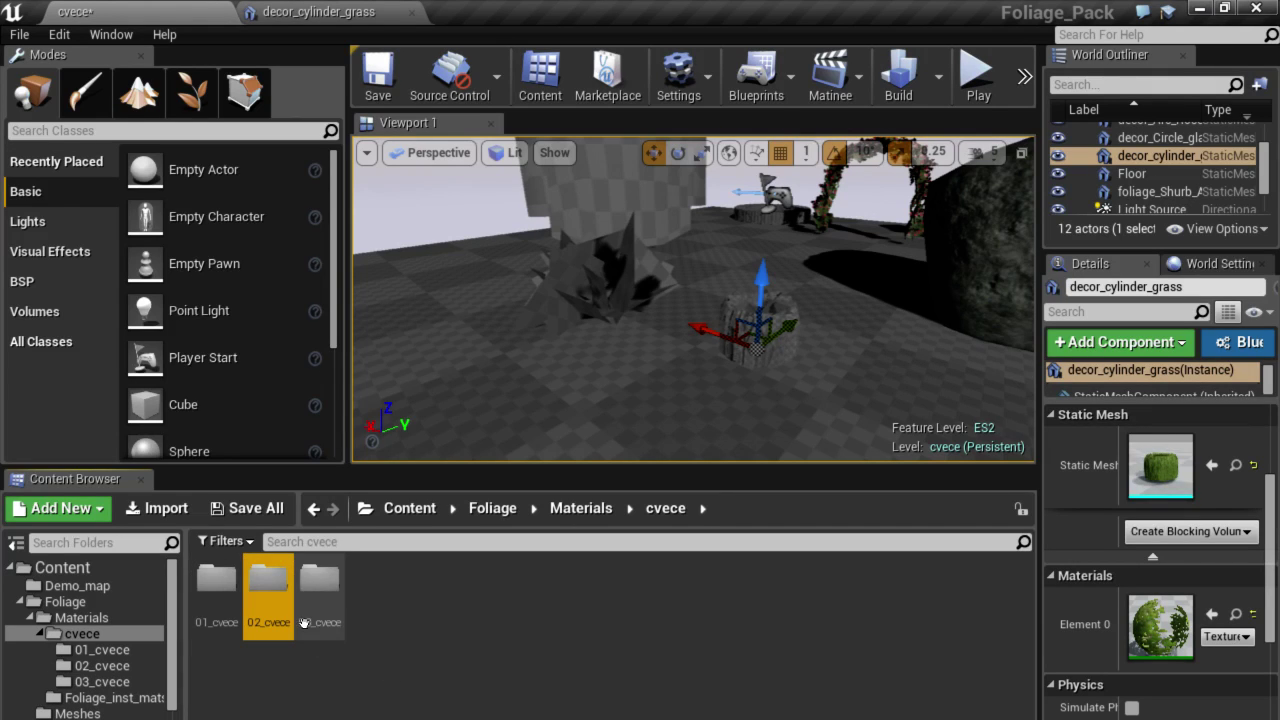
Create the material instance 02_cvece_Inst from 02_cvece and copy it into 03_cvece.
{"action": "double_click", "coordinate": [287, 580]}
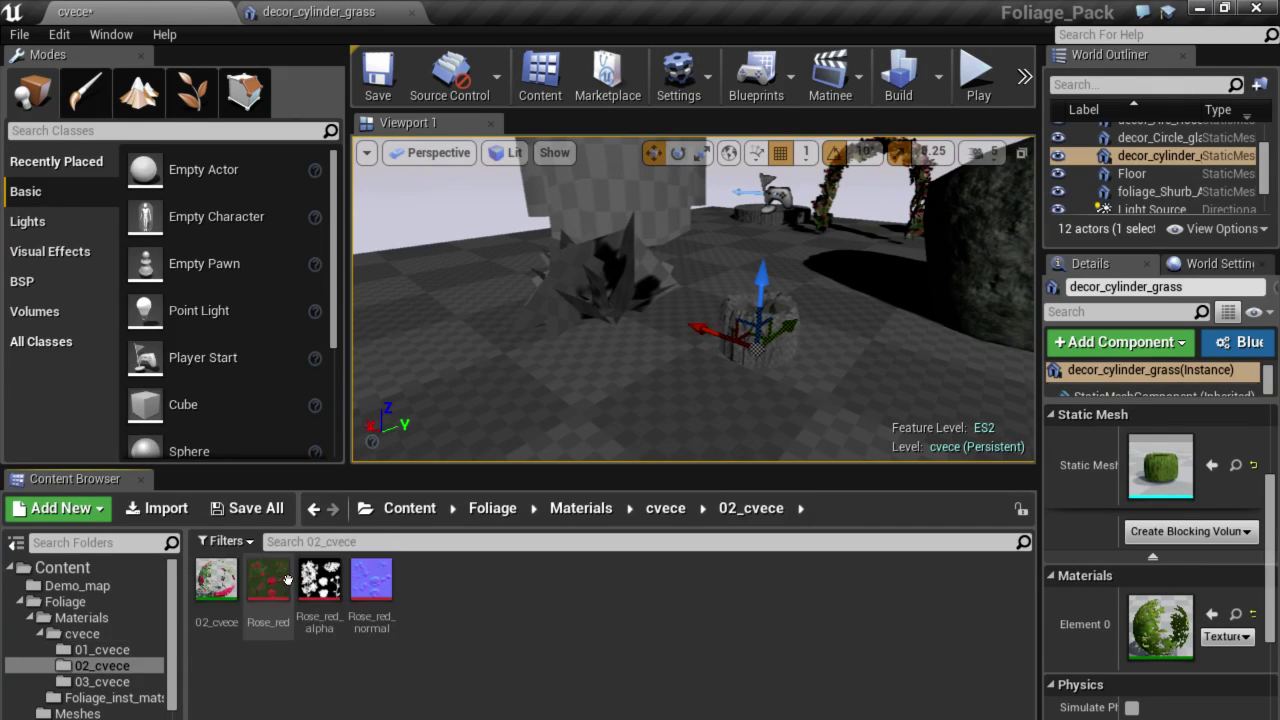
{"action": "right_click", "coordinate": [213, 582]}
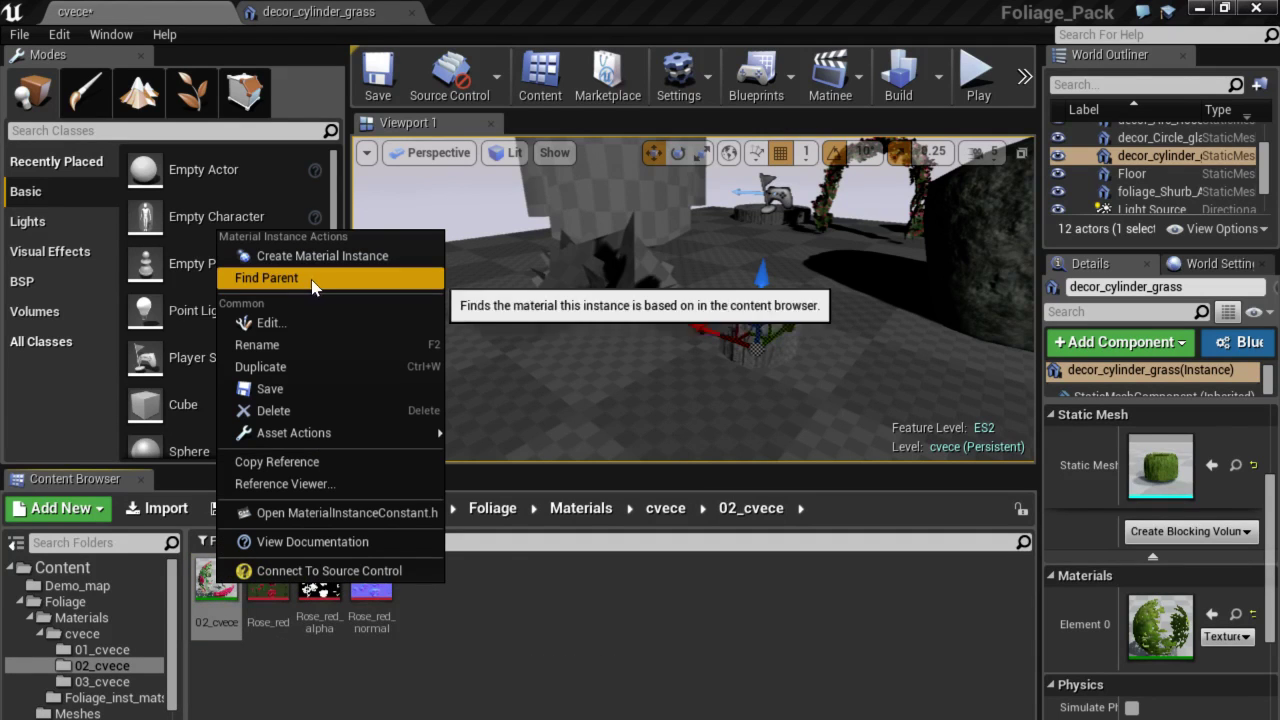
{"action": "left_click", "coordinate": [322, 256]}
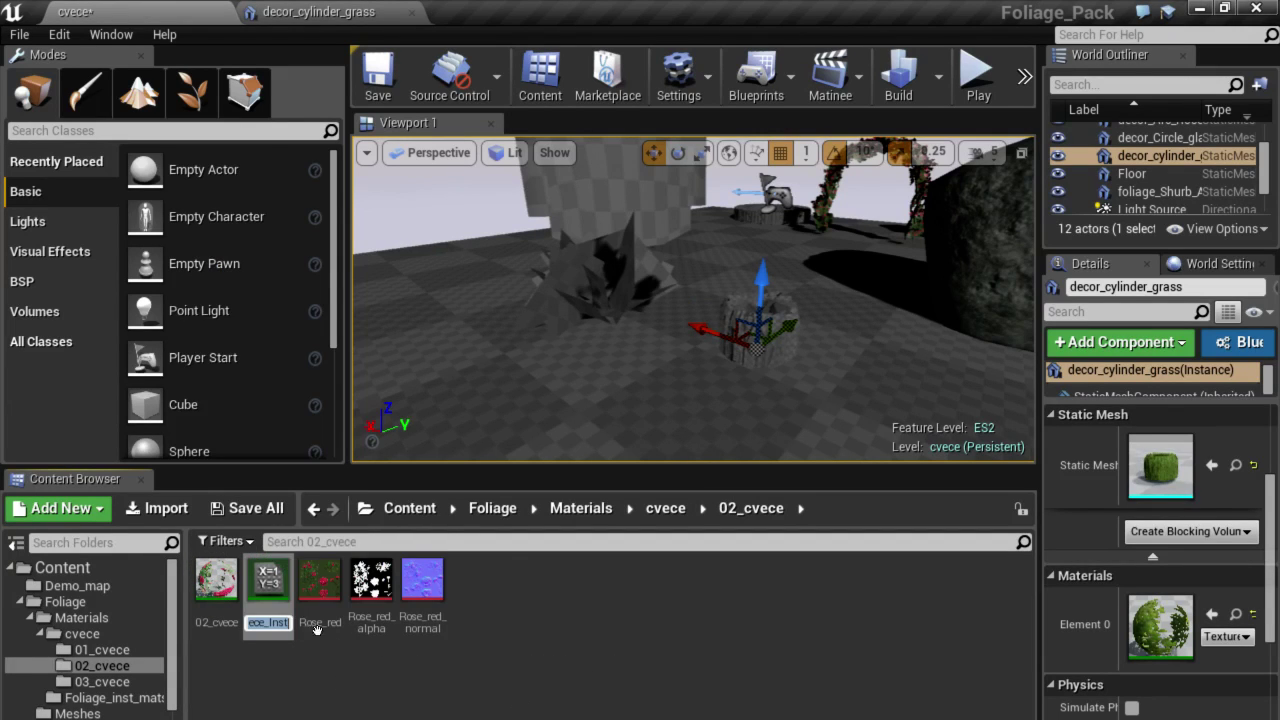
{"action": "key", "text": "Return"}
{"action": "mouse_move", "coordinate": [268, 580]}
{"action": "left_mouse_down"}
{"action": "mouse_move", "coordinate": [145, 680]}
{"action": "mouse_move", "coordinate": [100, 696]}
{"action": "left_mouse_up"}
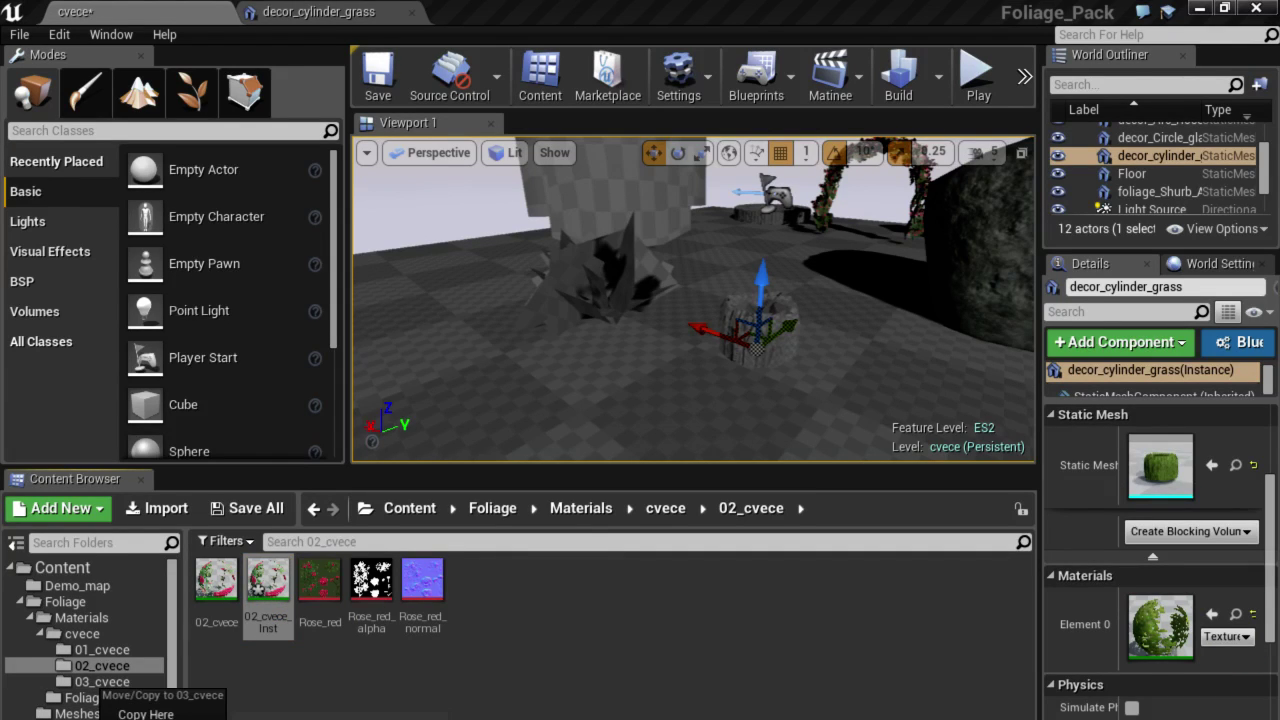
{"action": "left_click", "coordinate": [135, 702]}
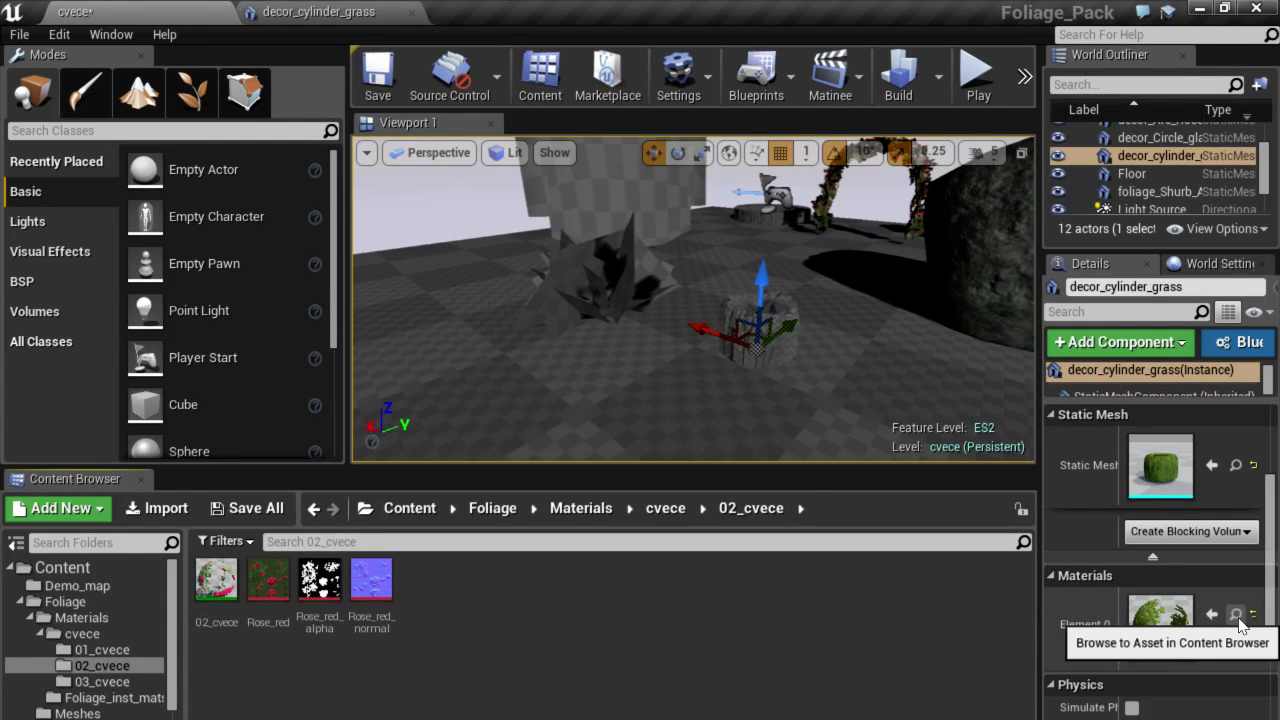
Browse to the cylinder's Element 0 material, Decor_Grass_inst_mat, in Foliage_inst_mats.
{"action": "left_click", "coordinate": [1238, 617]}
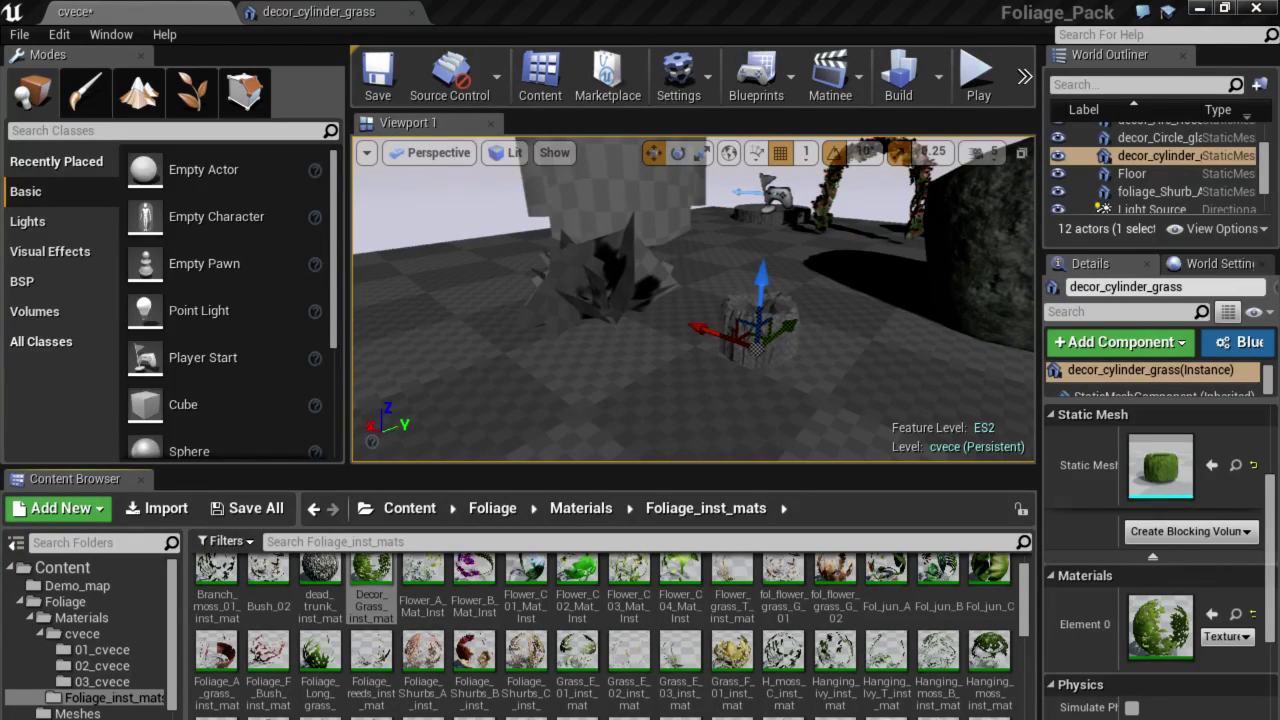
Bring Chrome forward maximized and scroll up through the Rest House post.
{"action": "key", "text": "alt+Tab"}
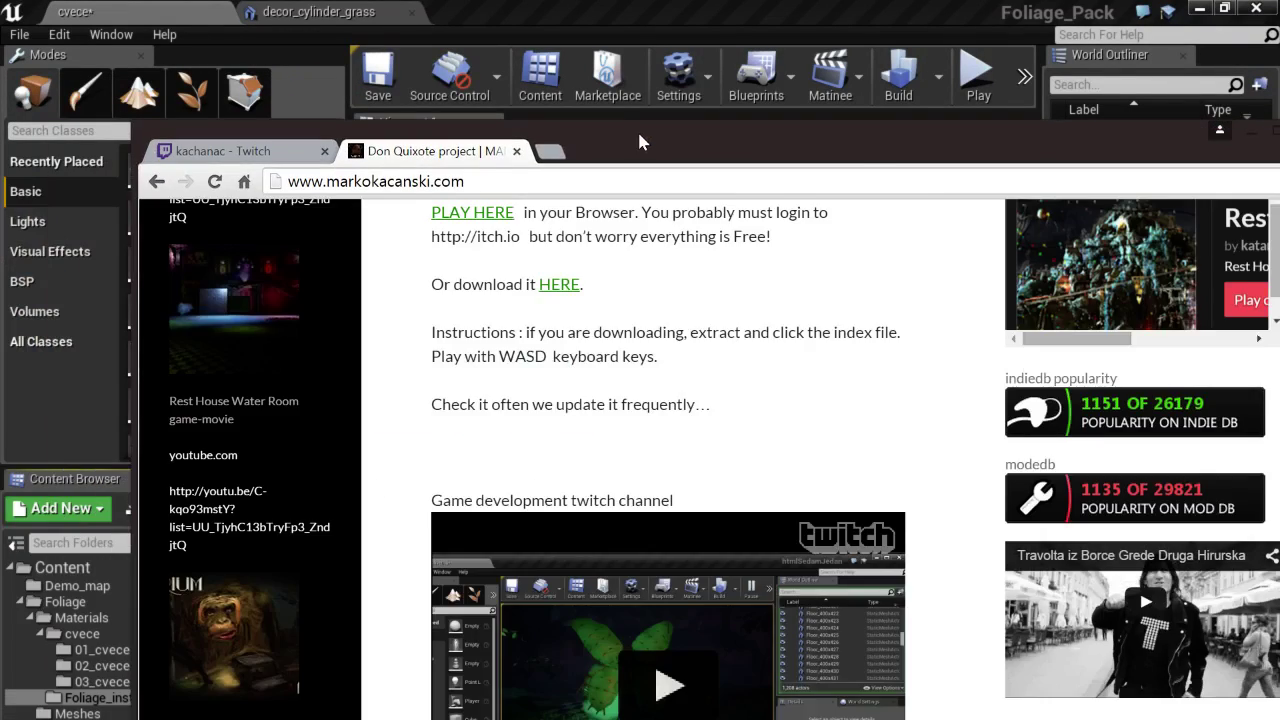
{"action": "left_click_drag", "start_coordinate": [640, 142], "coordinate": [245, 126]}
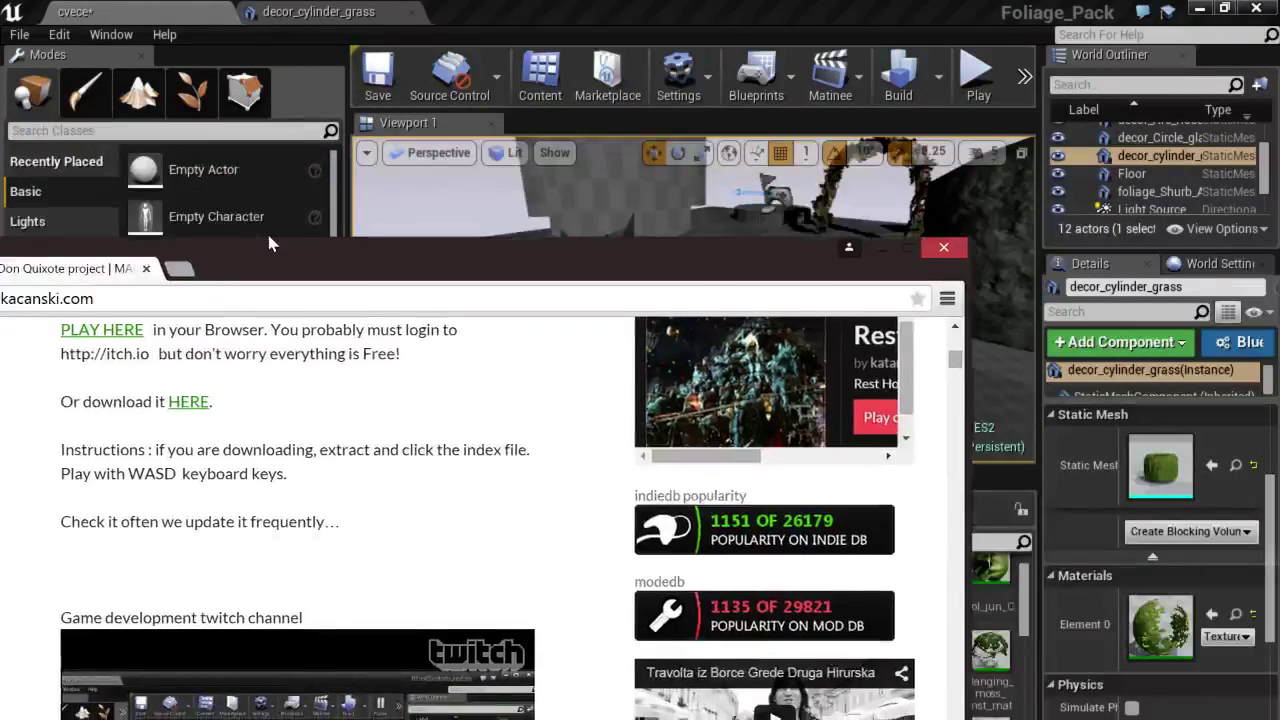
{"action": "left_click", "coordinate": [887, 114]}
{"action": "scroll", "coordinate": [1133, 316], "scroll_direction": "up", "scroll_amount": 3}
{"action": "scroll", "coordinate": [1133, 316], "scroll_direction": "up", "scroll_amount": 2}
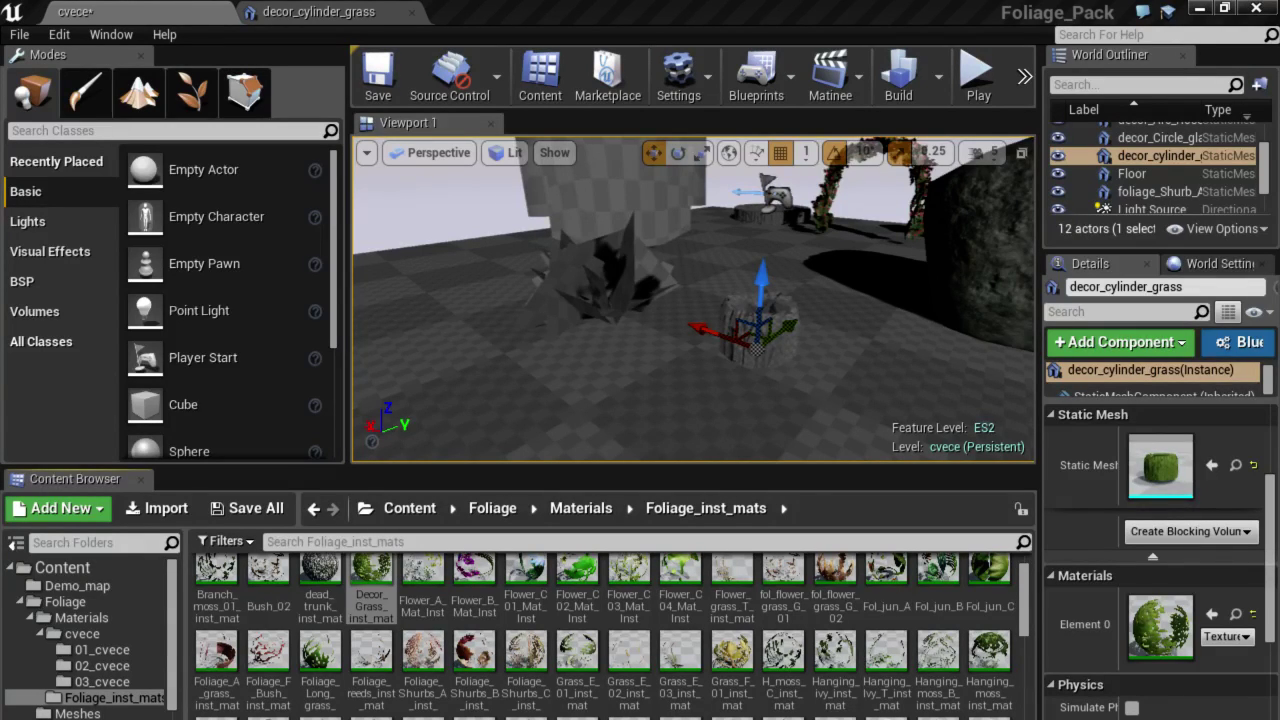
{"action": "key", "text": "alt+Tab"}
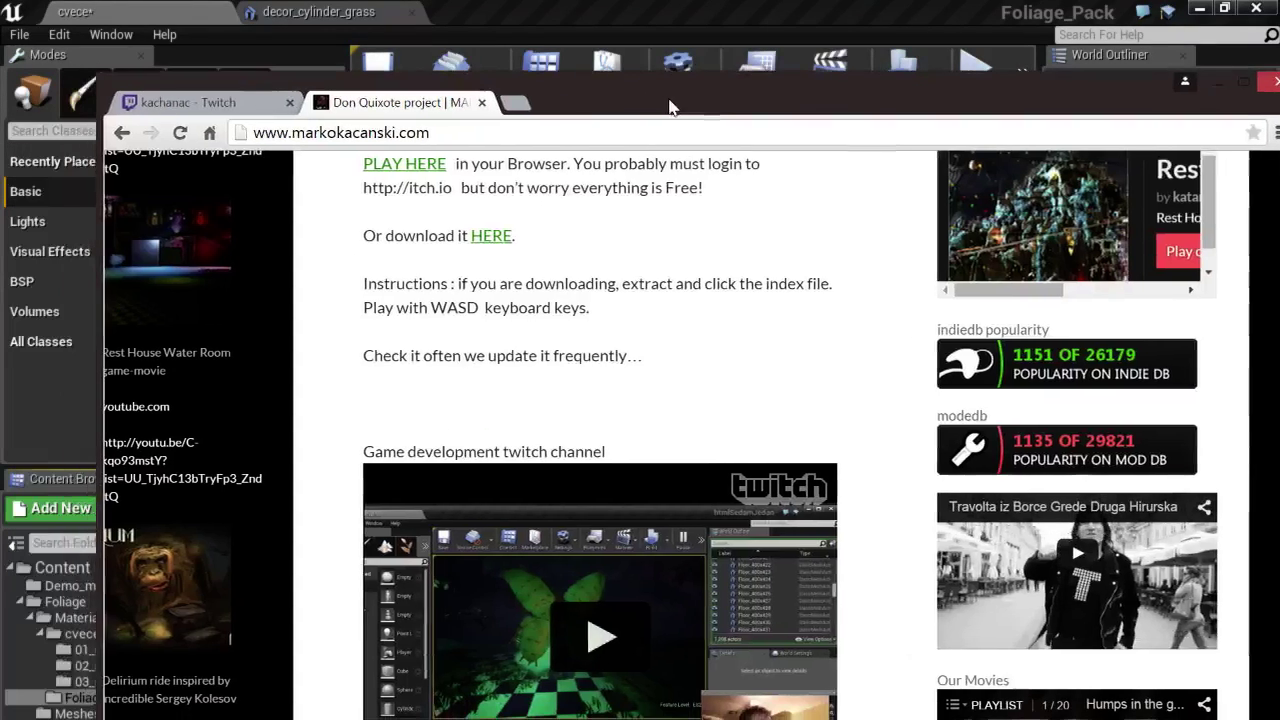
{"action": "scroll", "coordinate": [1200, 280], "scroll_direction": "up", "scroll_amount": 2}
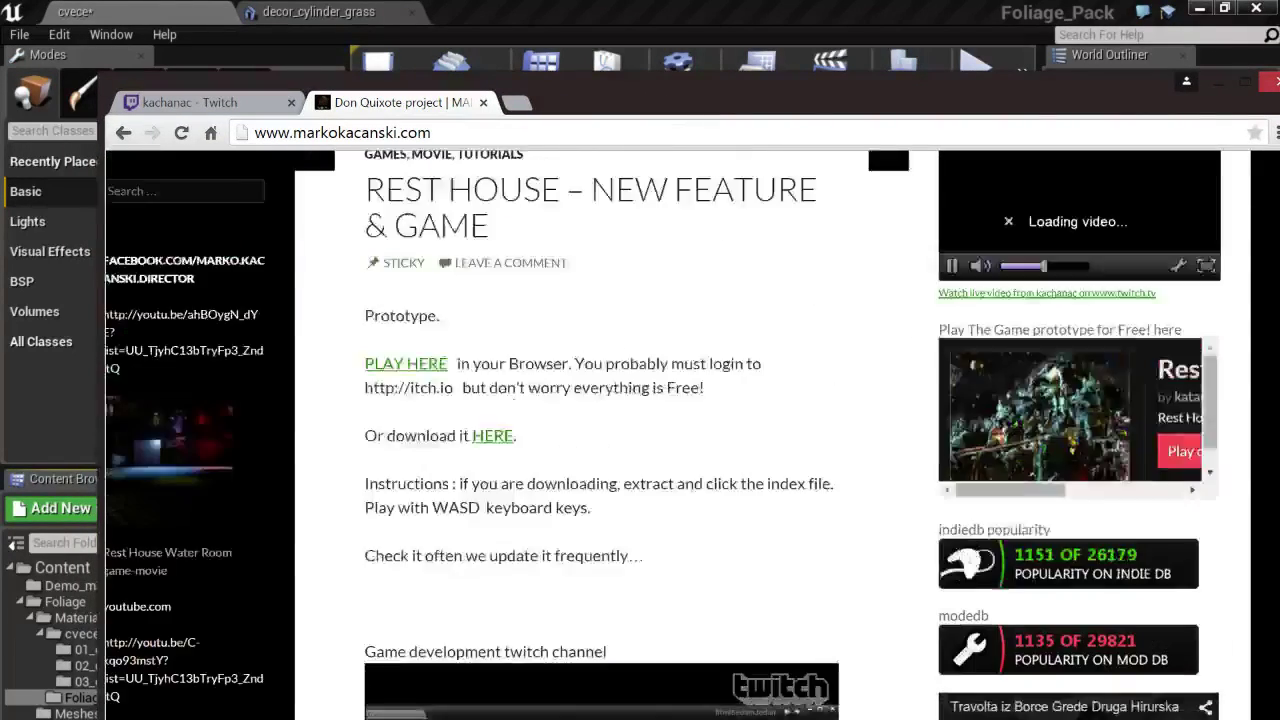
{"action": "scroll", "coordinate": [1150, 320], "scroll_direction": "up", "scroll_amount": 2}
{"action": "scroll", "coordinate": [1138, 326], "scroll_direction": "up", "scroll_amount": 1}
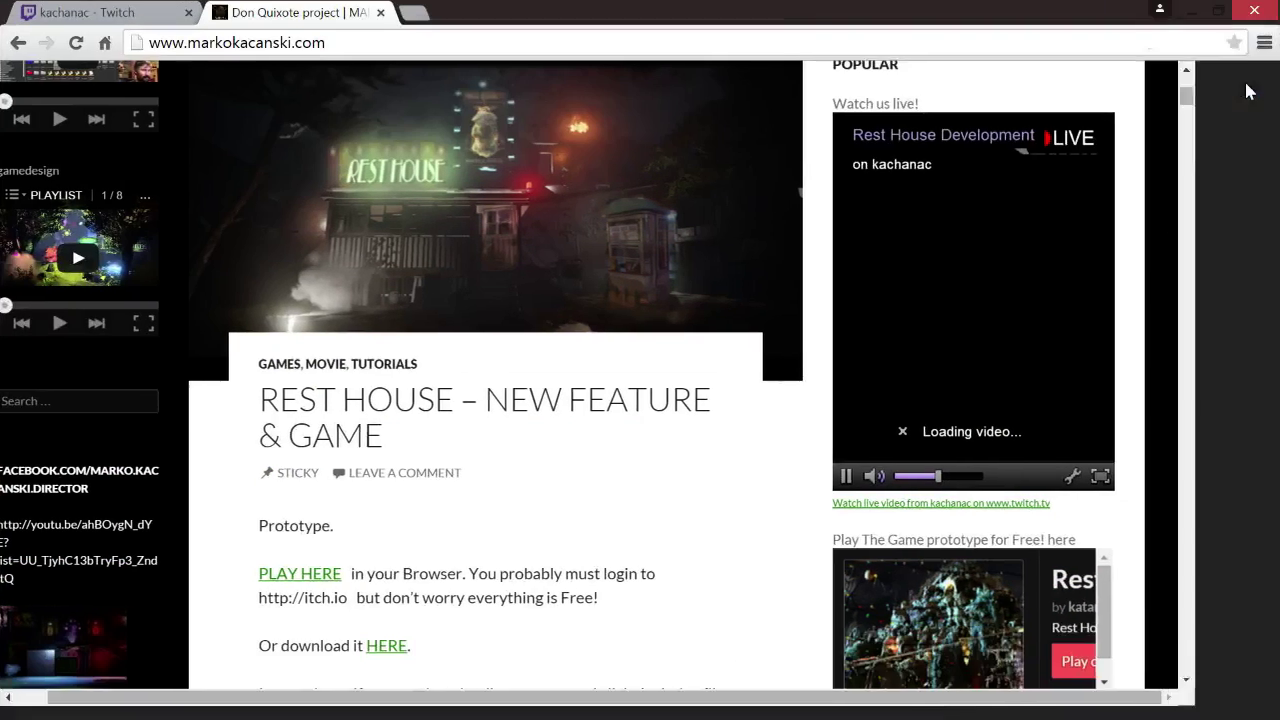
{"action": "left_click", "coordinate": [1244, 81]}
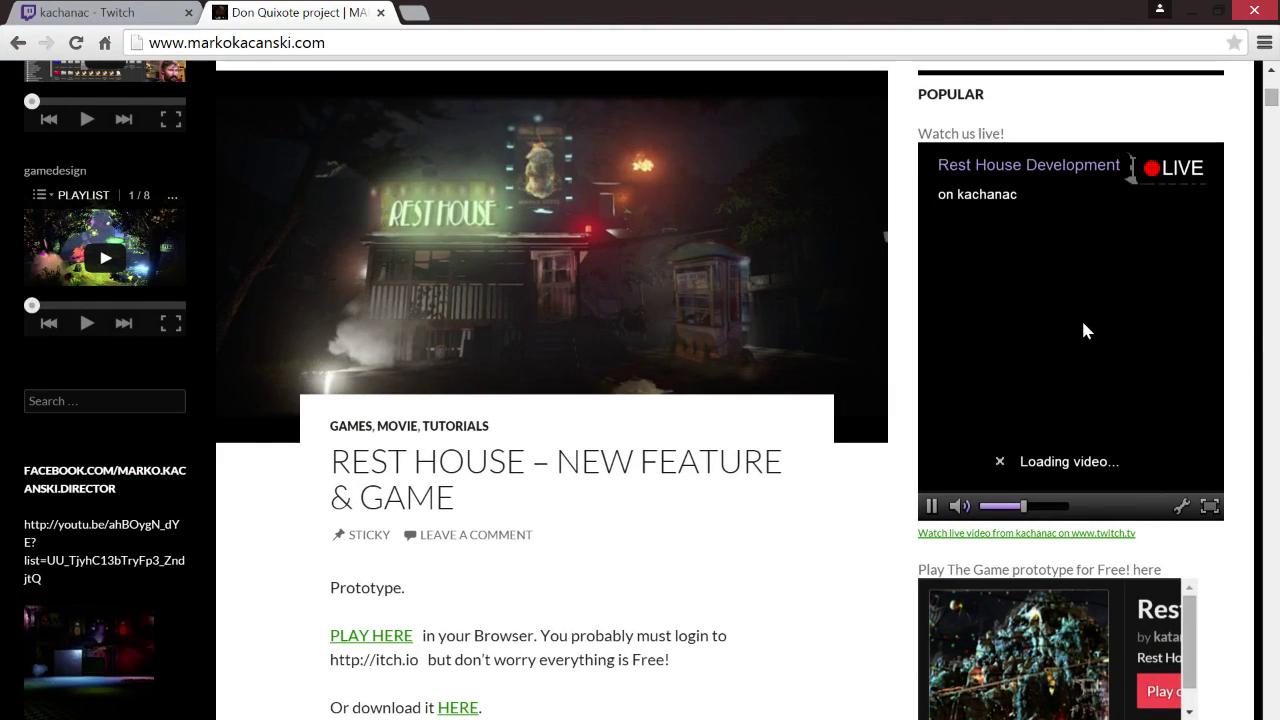
Raise the Twitch player's volume slightly on the Rest House page.
{"action": "scroll", "coordinate": [1086, 330], "scroll_direction": "down", "scroll_amount": 3}
{"action": "scroll", "coordinate": [1085, 325], "scroll_direction": "down", "scroll_amount": 1}
{"action": "scroll", "coordinate": [1086, 325], "scroll_direction": "down", "scroll_amount": 1}
{"action": "scroll", "coordinate": [1086, 320], "scroll_direction": "up", "scroll_amount": 1}
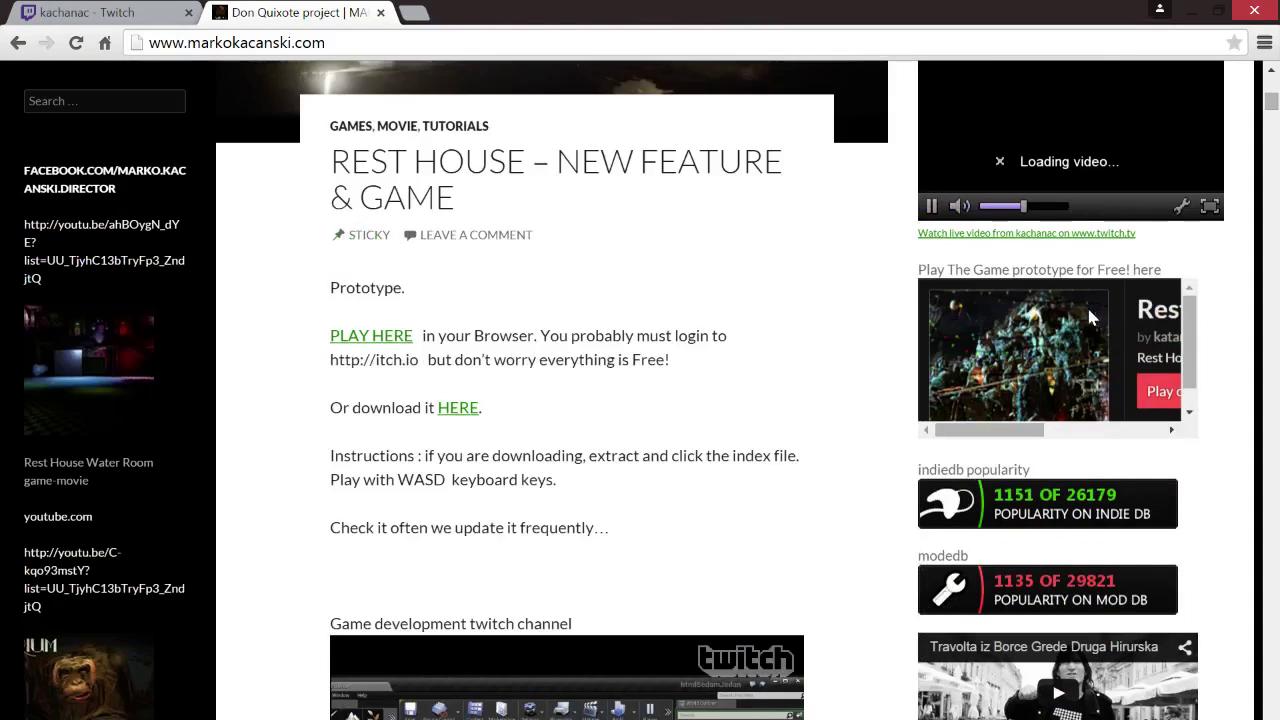
{"action": "scroll", "coordinate": [1088, 316], "scroll_direction": "up", "scroll_amount": 3}
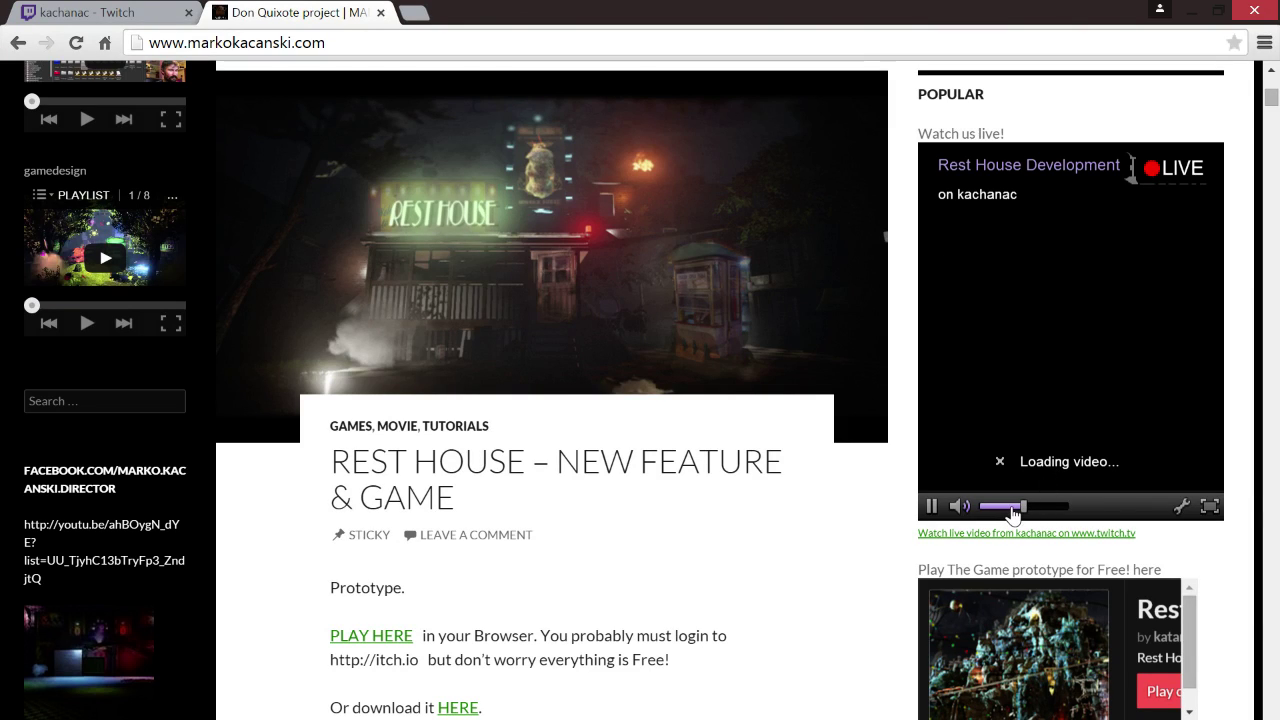
{"action": "left_click_drag", "start_coordinate": [1013, 513], "coordinate": [1023, 513]}
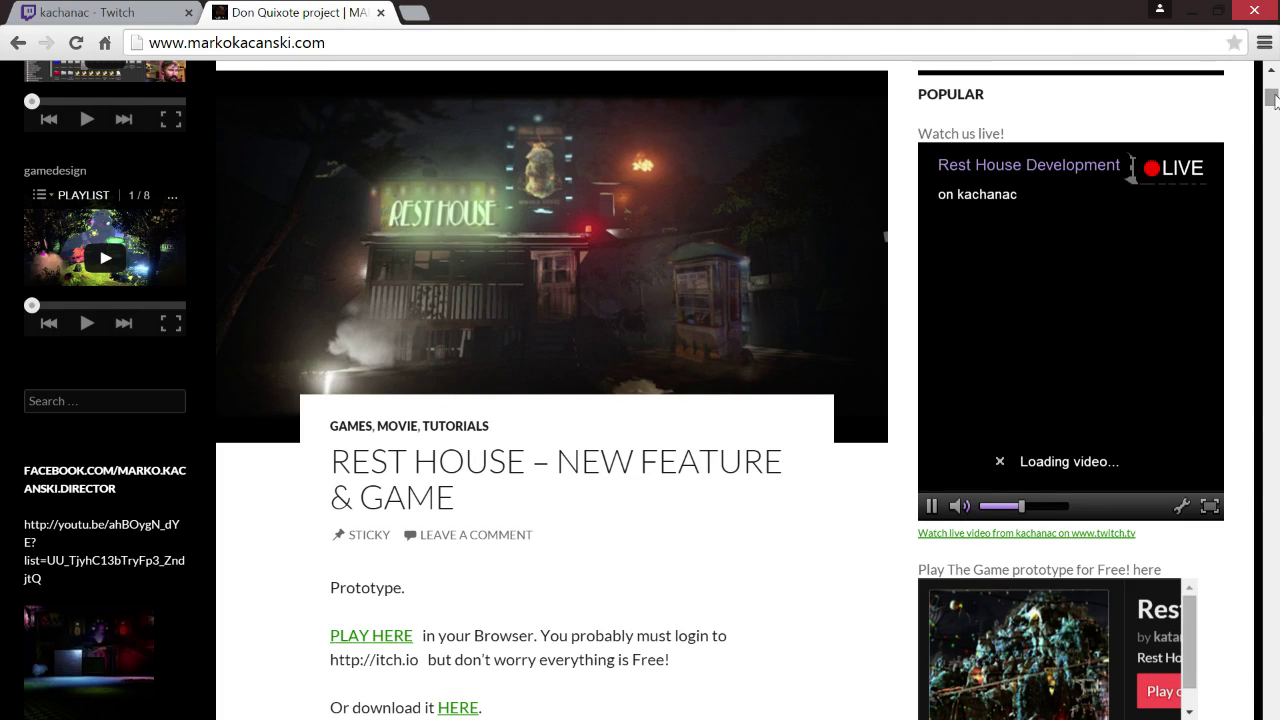
Restore Chrome to a smaller window and move it left over the editor.
{"action": "scroll", "coordinate": [1270, 112], "scroll_direction": "down", "scroll_amount": 1}
{"action": "scroll", "coordinate": [1270, 112], "scroll_direction": "up", "scroll_amount": 1}
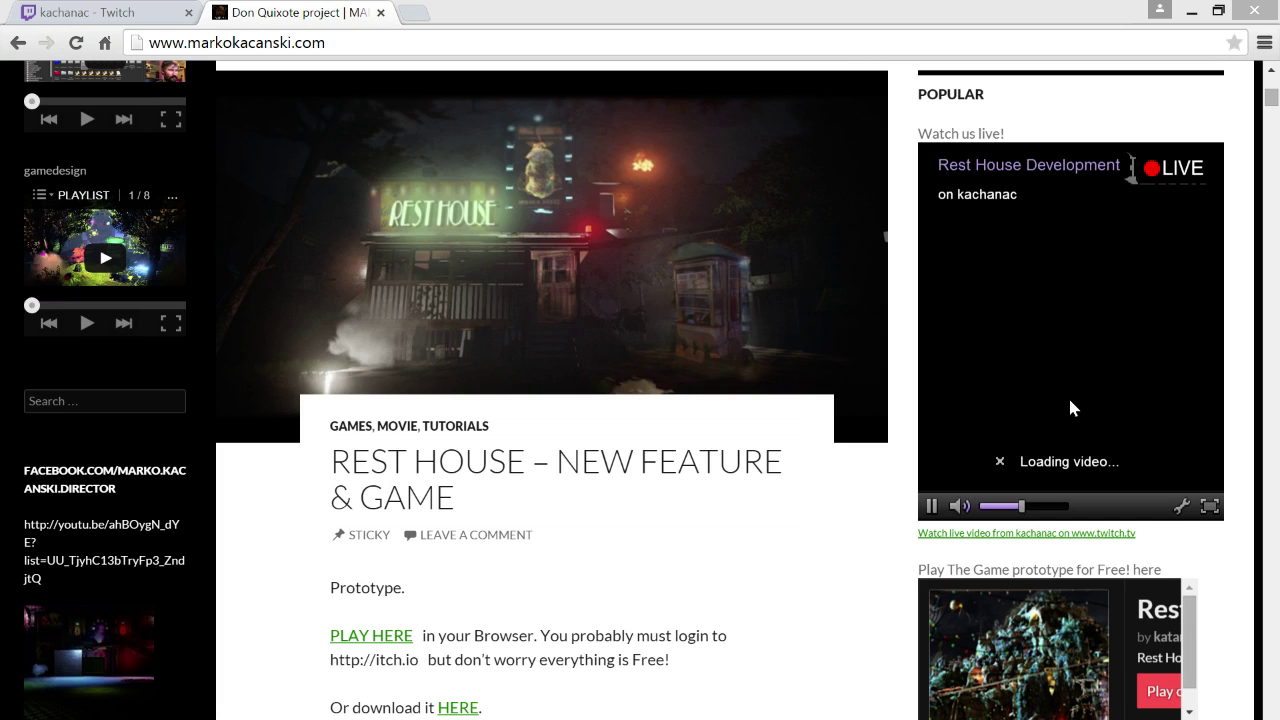
{"action": "left_click_drag", "start_coordinate": [895, 14], "coordinate": [116, 106]}
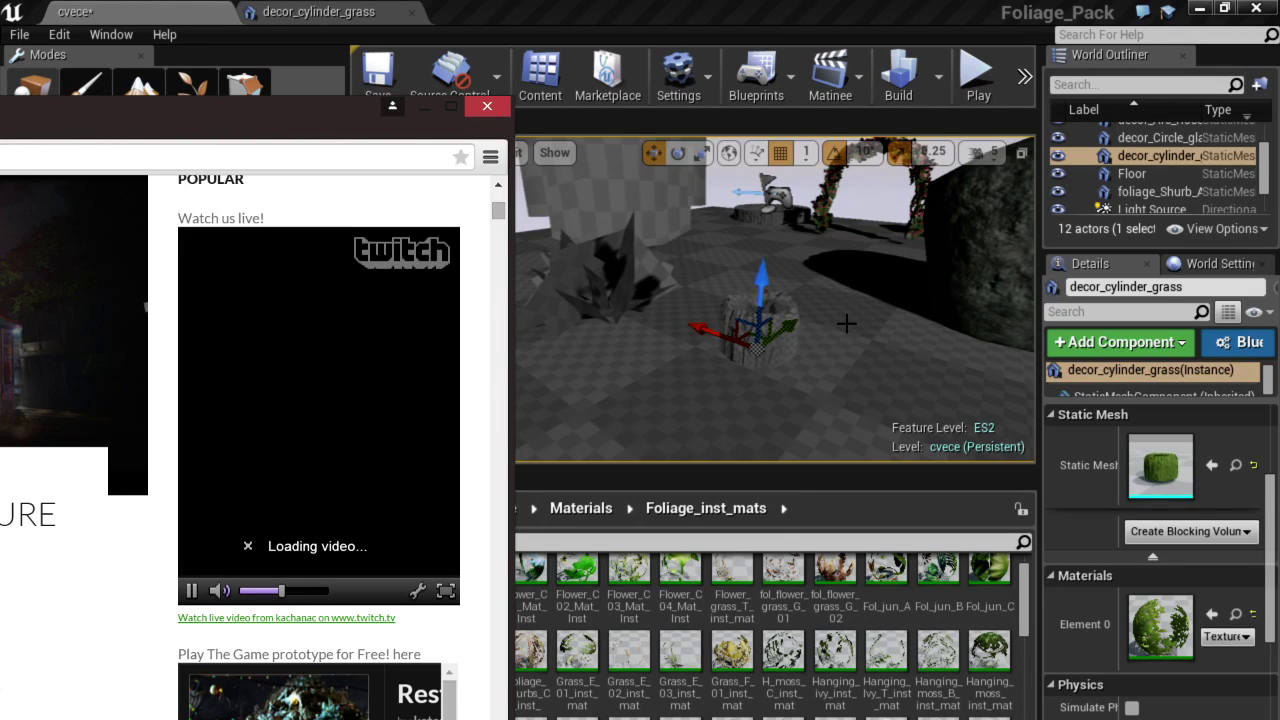
Open Decor_Grass_inst_mat and browse to its Grass_decor colour texture in Foliage/Textures.
{"action": "left_click", "coordinate": [1237, 614]}
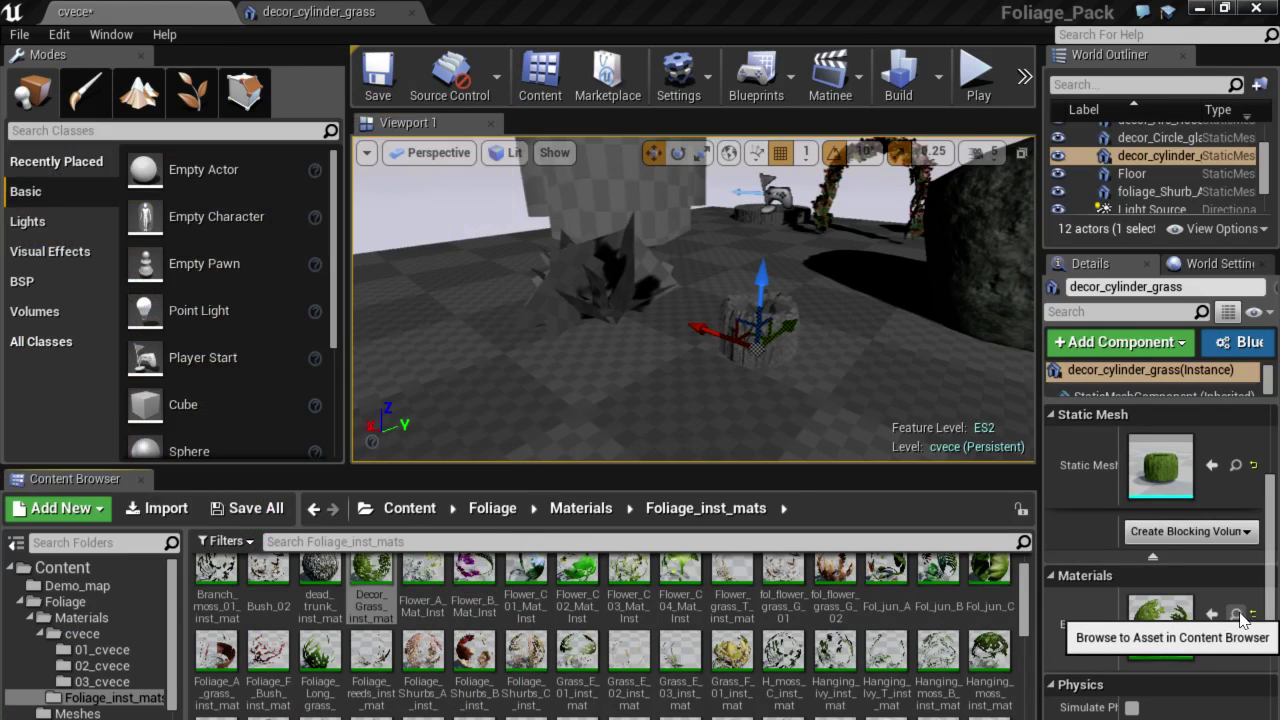
{"action": "double_click", "coordinate": [383, 592]}
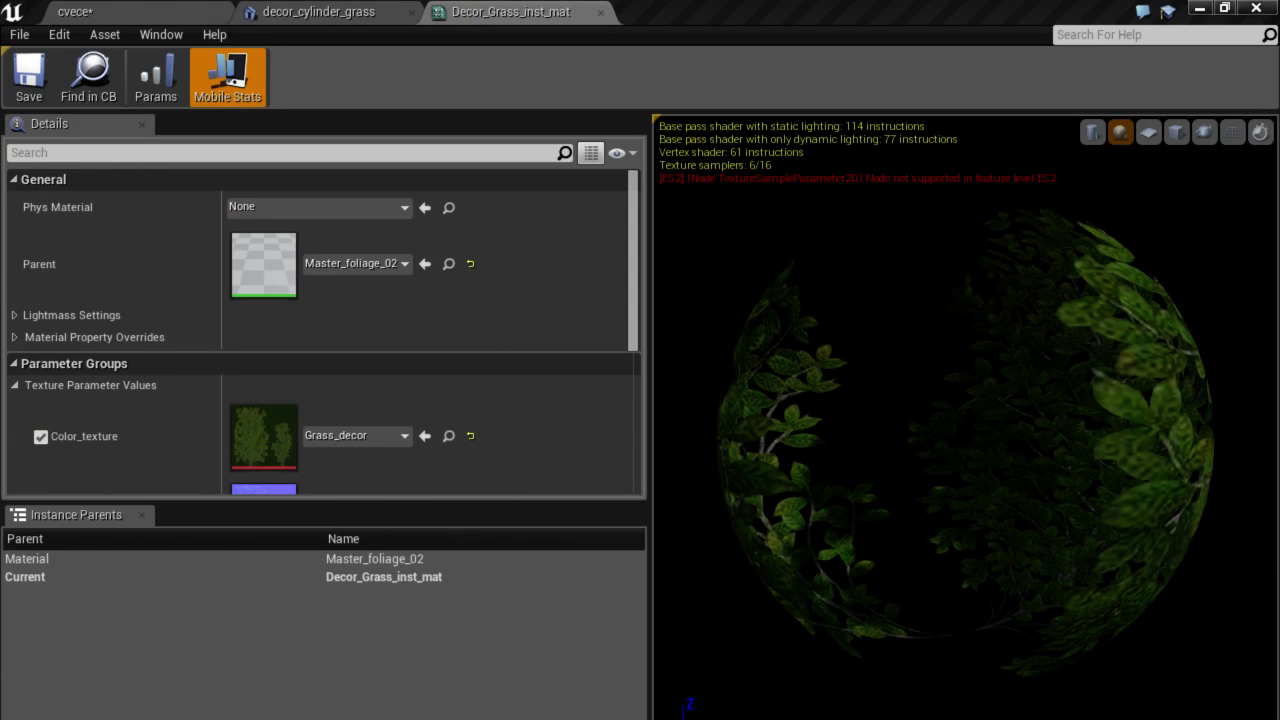
{"action": "mouse_move", "coordinate": [37, 243]}
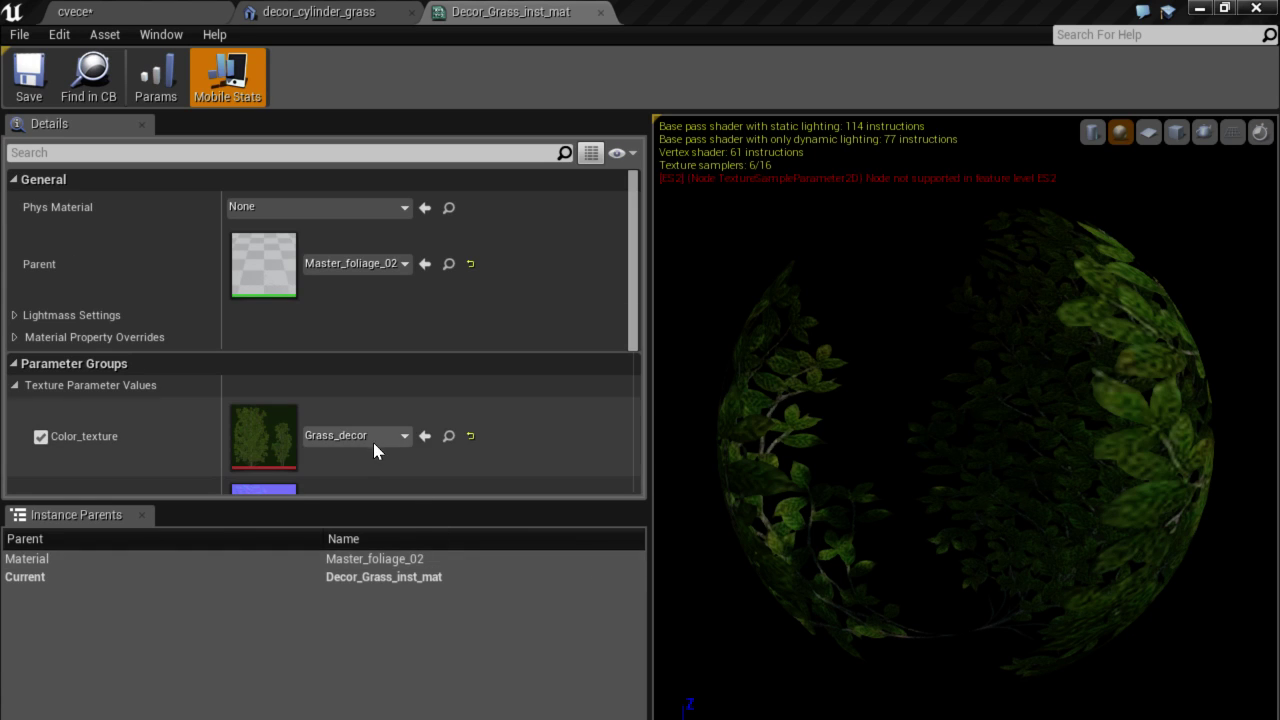
{"action": "left_click", "coordinate": [450, 437]}
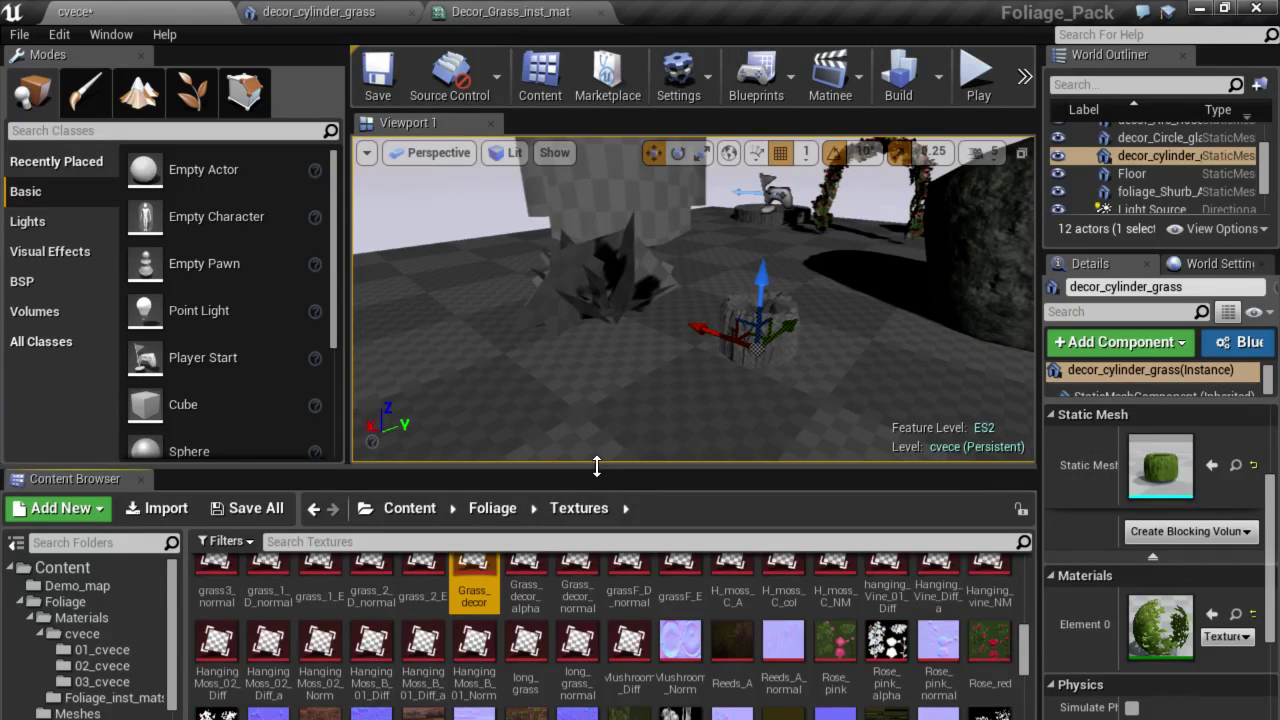
Copy Grass_decor, Grass_decor_alpha and Grass_decor_normal into 03_cvece, then view that folder.
{"action": "left_click_drag", "start_coordinate": [596, 466], "coordinate": [588, 436]}
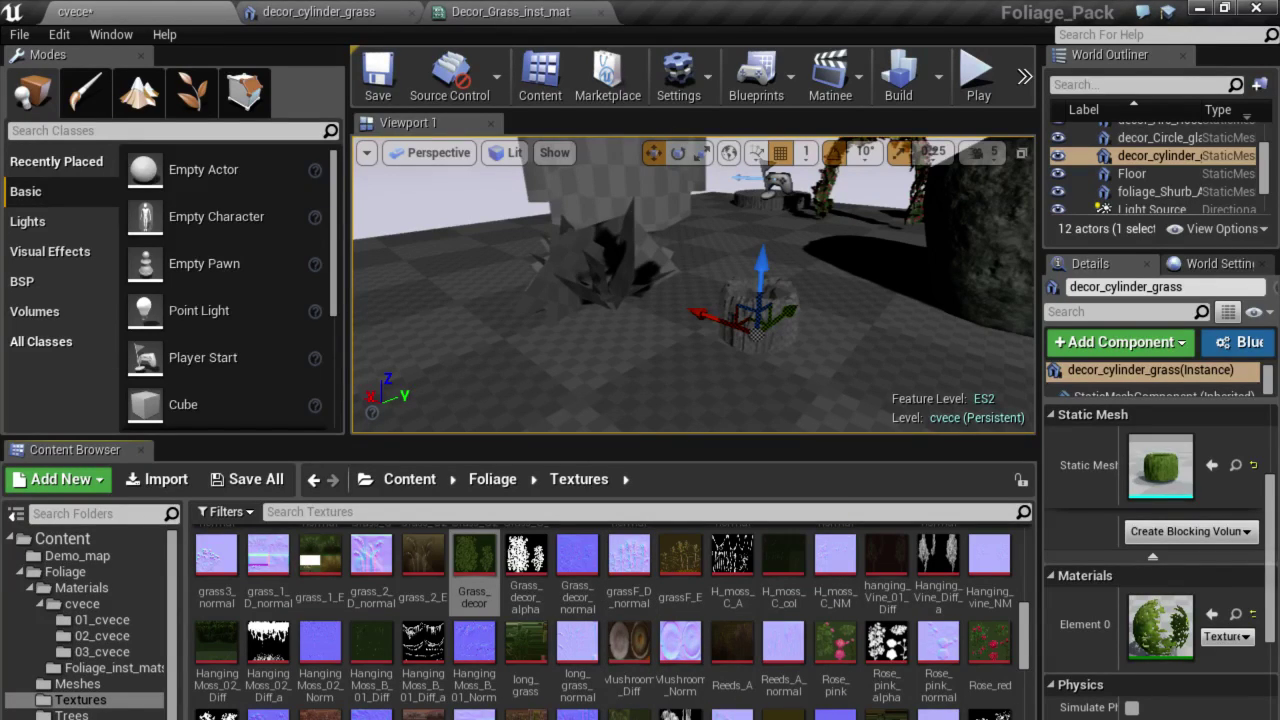
{"action": "left_click", "coordinate": [577, 565], "text": "ctrl"}
{"action": "left_click", "coordinate": [527, 565], "text": "ctrl"}
{"action": "left_click_drag", "start_coordinate": [482, 578], "coordinate": [120, 660]}
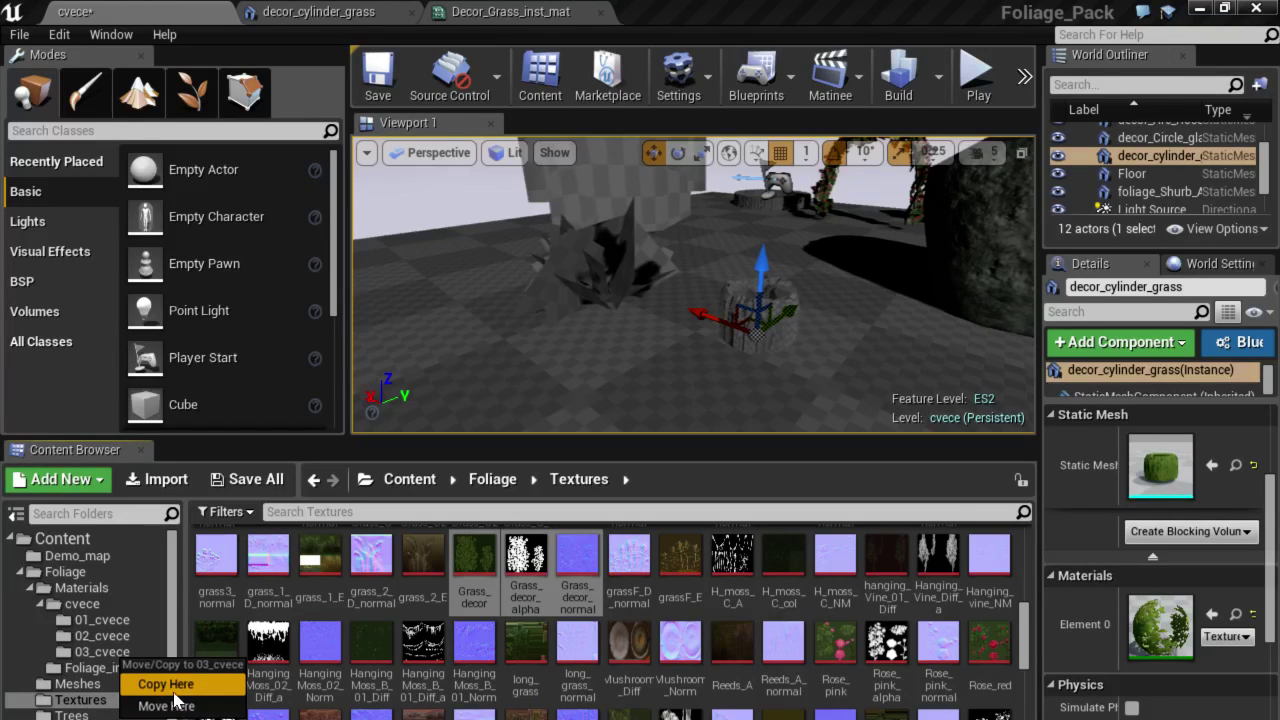
{"action": "left_click", "coordinate": [176, 688]}
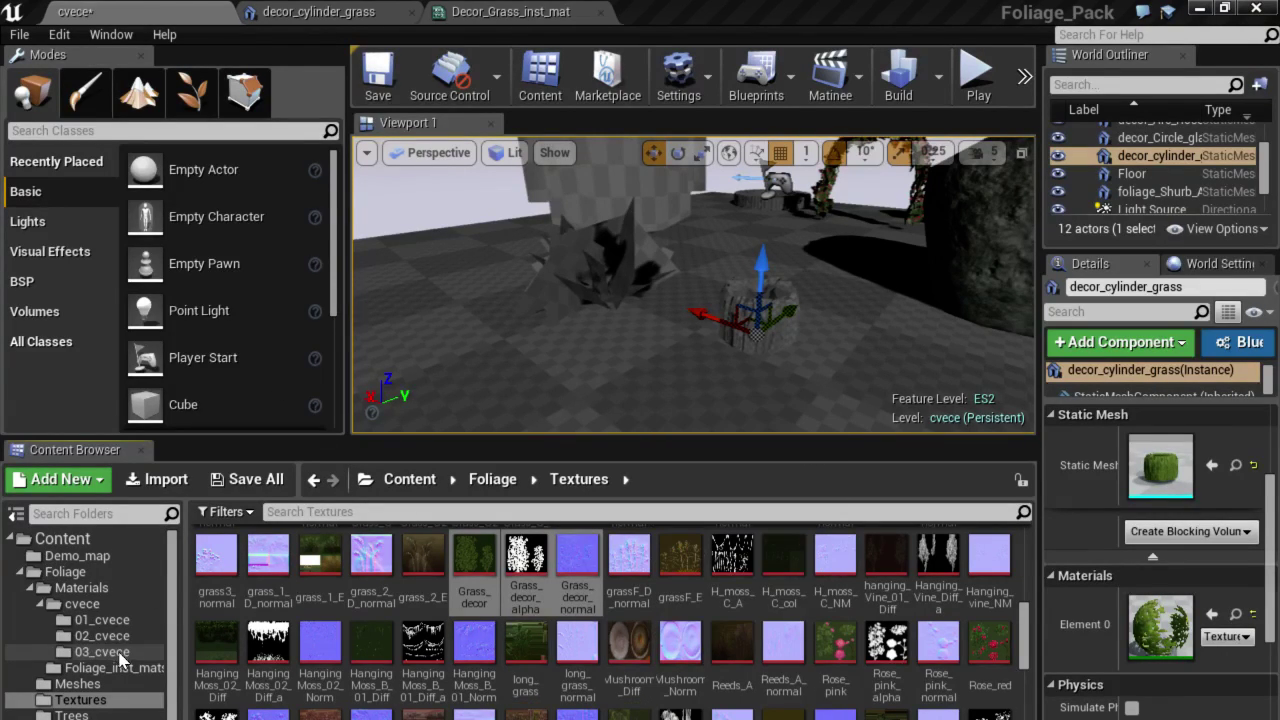
{"action": "left_click", "coordinate": [118, 651]}
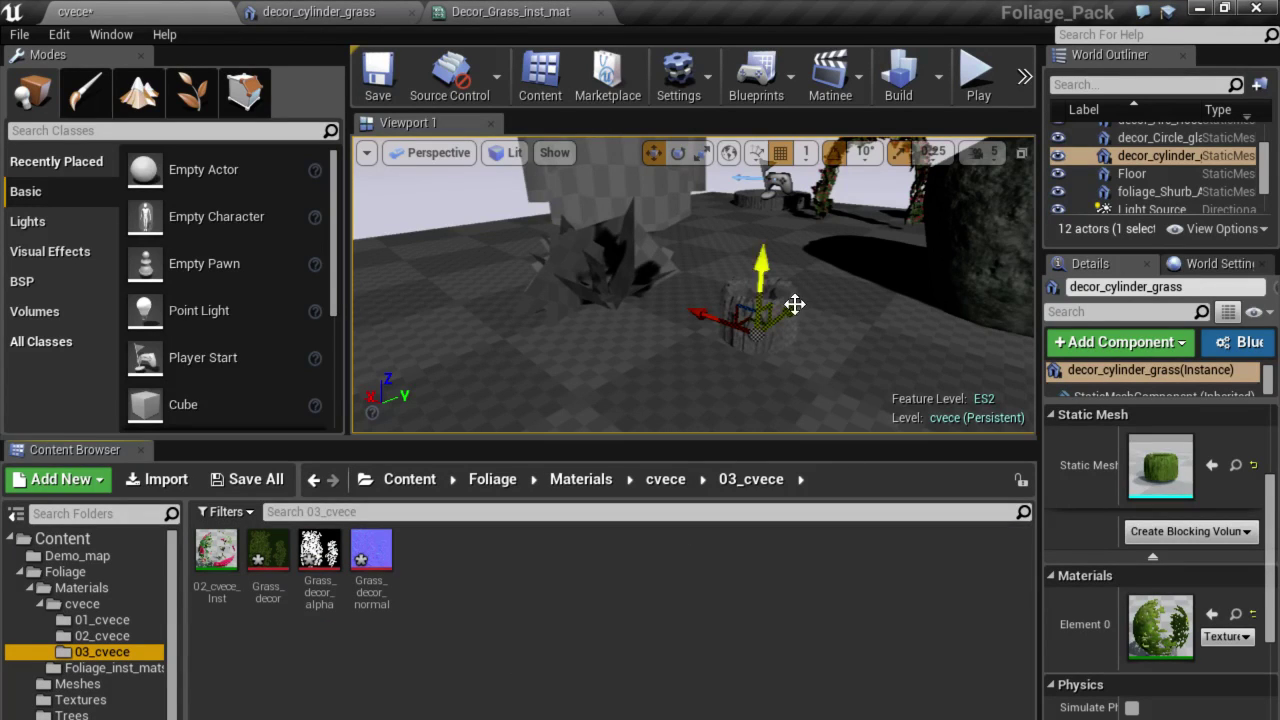
Assign 02_cvece_Inst to the decor_cylinder_grass cylinder's Element 0 material slot.
{"action": "left_click", "coordinate": [790, 341]}
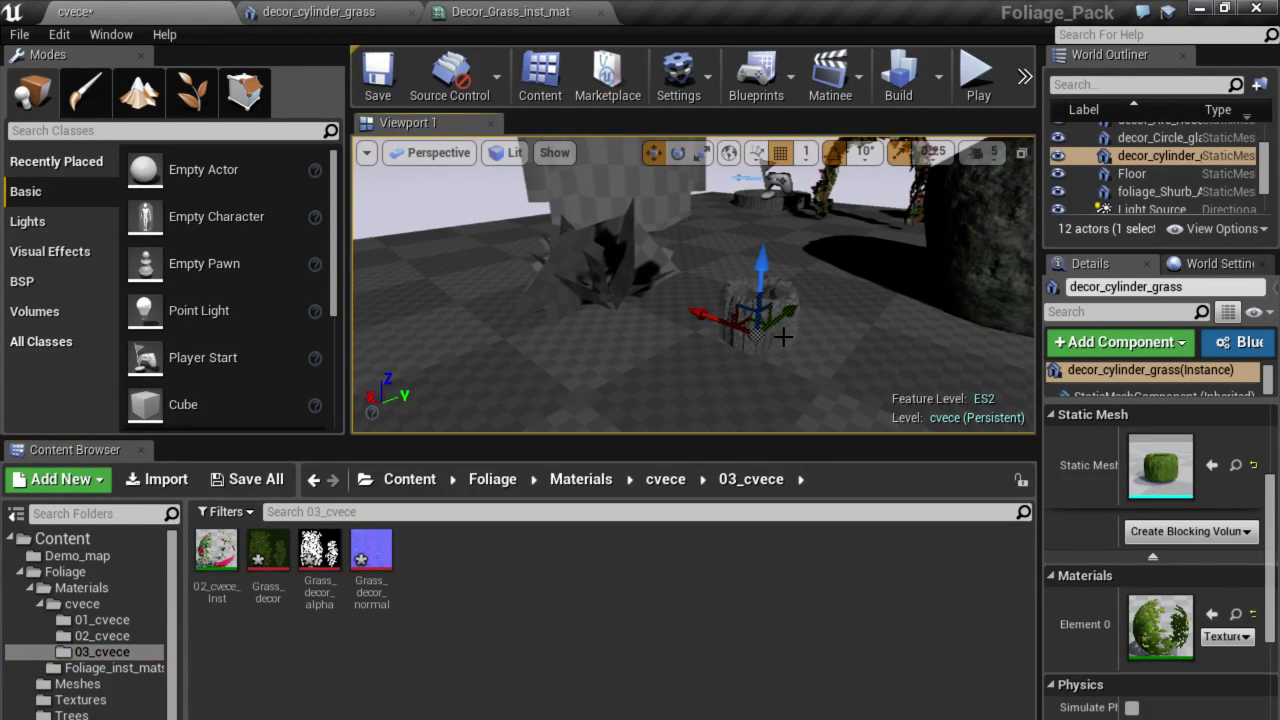
{"action": "left_click", "coordinate": [216, 560]}
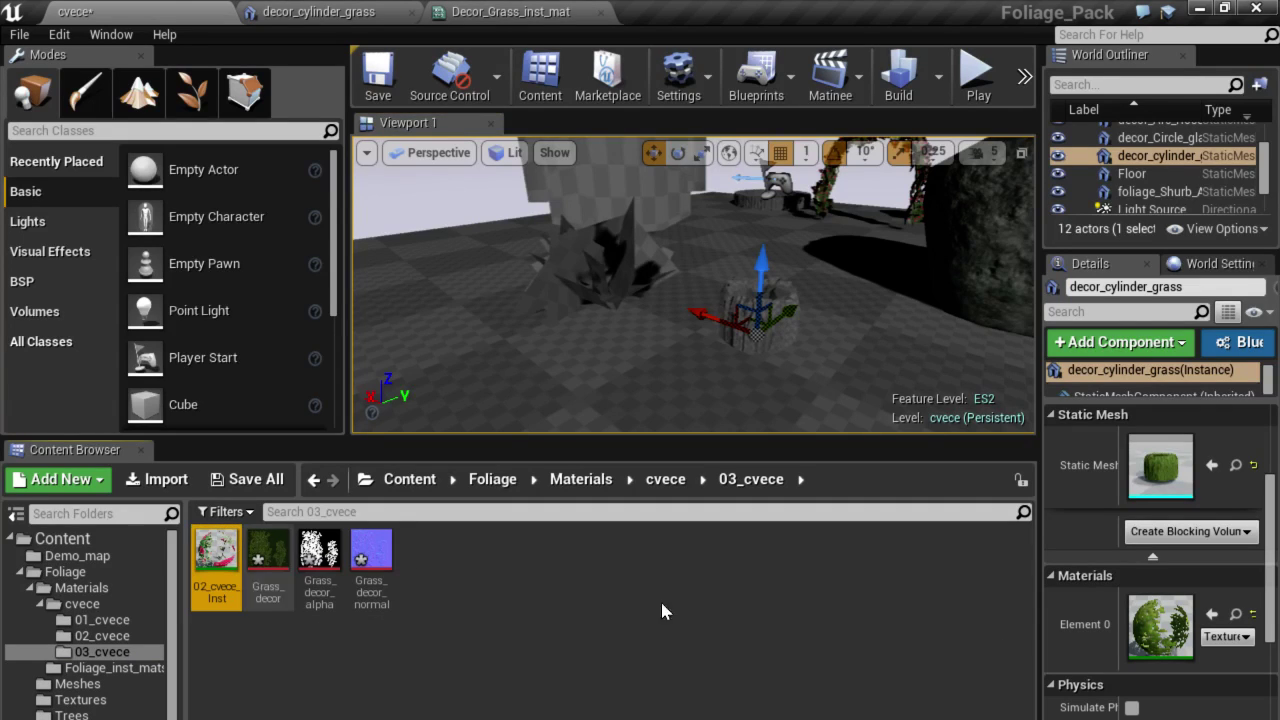
{"action": "left_click", "coordinate": [1211, 614]}
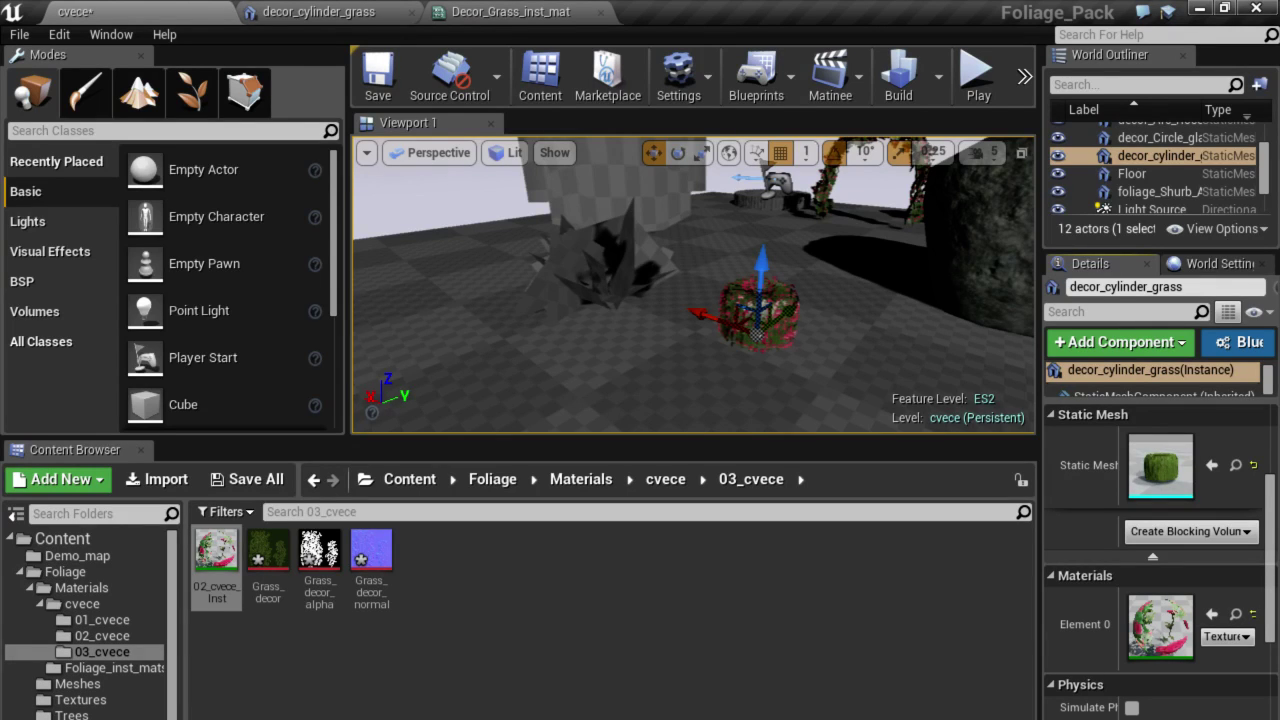
{"action": "key", "text": "alt+Tab"}
Maximize Chrome, turn down the Twitch live stream volume, and reload the Rest House page.
{"action": "left_click", "coordinate": [812, 190]}
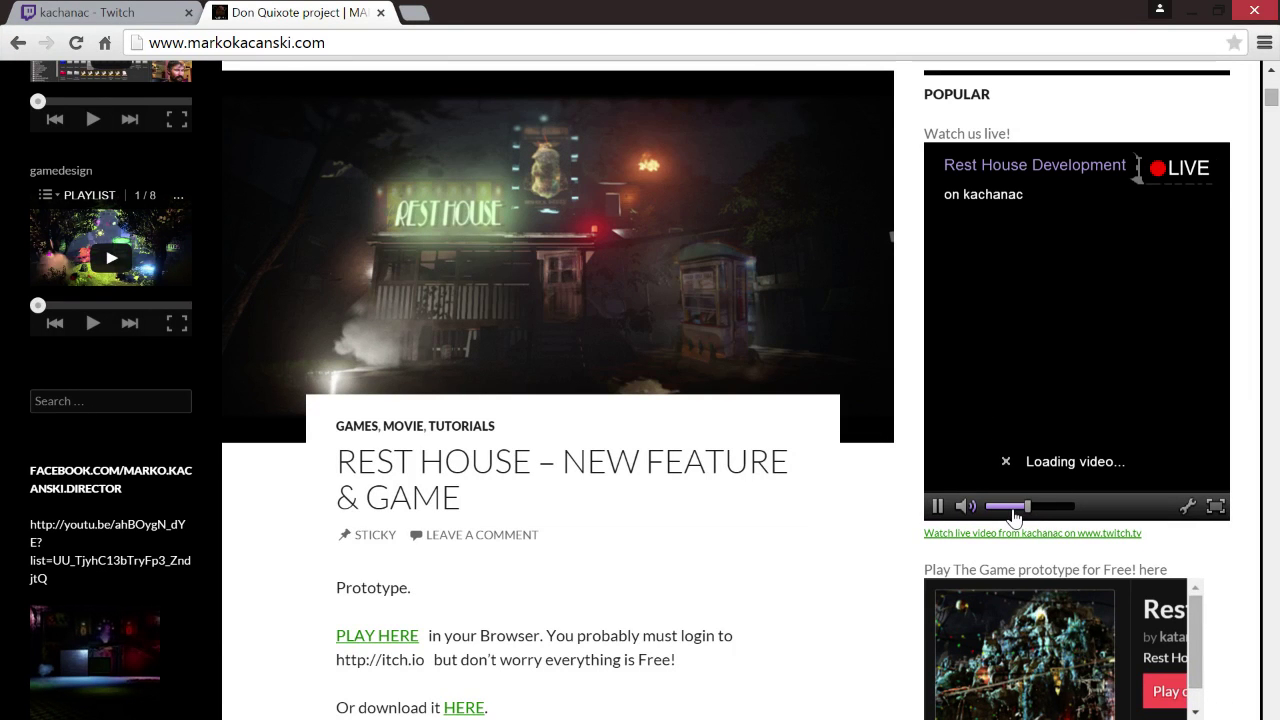
{"action": "left_click", "coordinate": [1010, 507]}
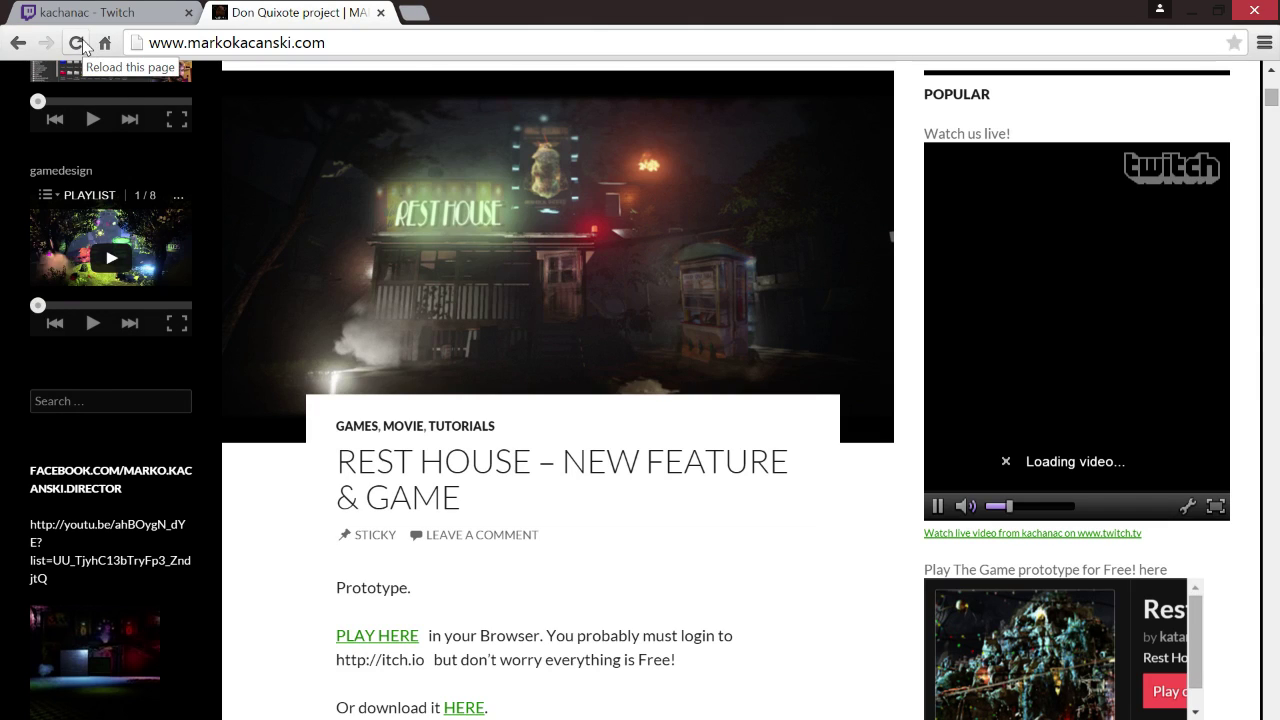
{"action": "left_click", "coordinate": [84, 48]}
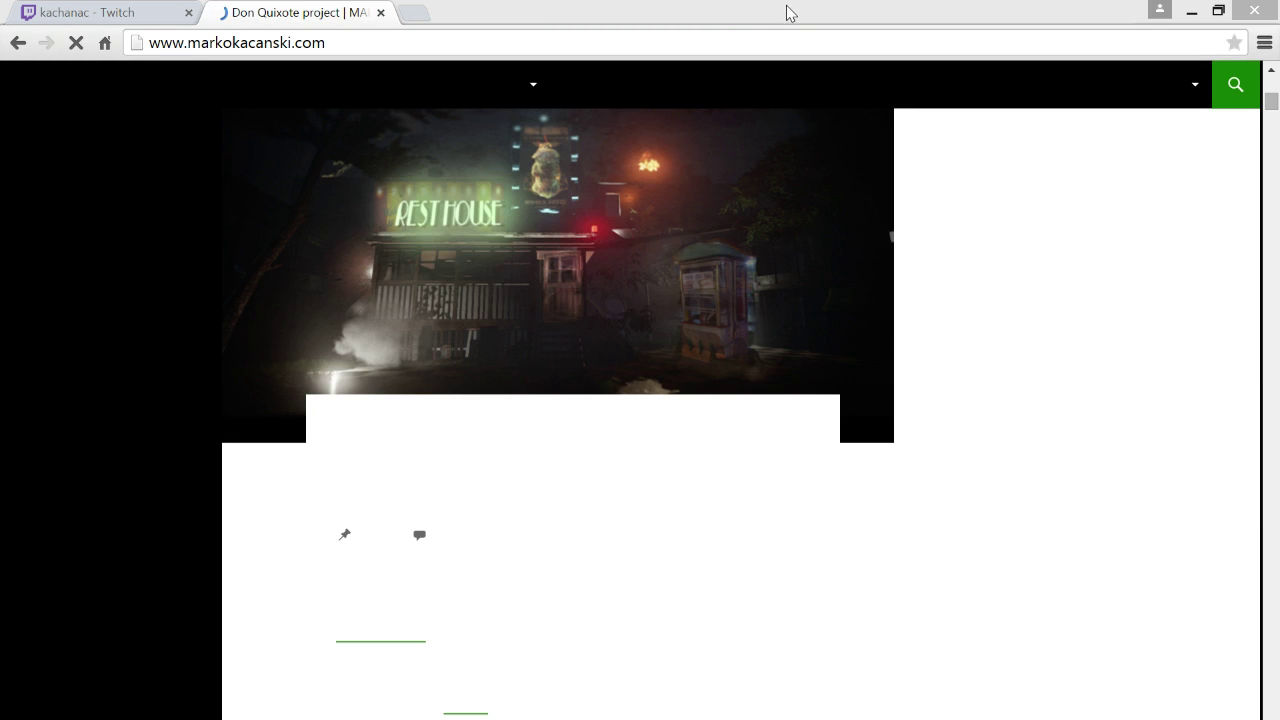
Resize and reposition the Chrome window, then make it fill the screen again.
{"action": "mouse_move", "coordinate": [787, 7]}
{"action": "left_mouse_down"}
{"action": "mouse_move", "coordinate": [528, 160]}
{"action": "mouse_move", "coordinate": [580, 142]}
{"action": "left_mouse_up"}
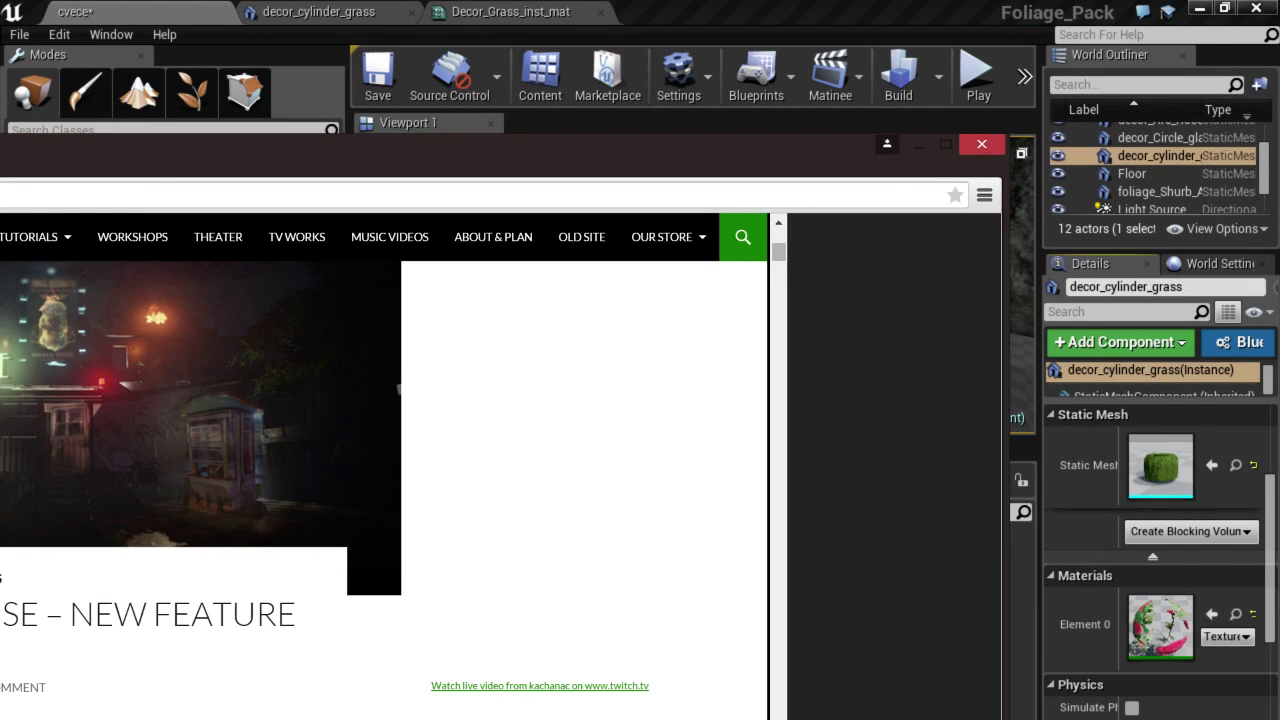
{"action": "mouse_move", "coordinate": [729, 314]}
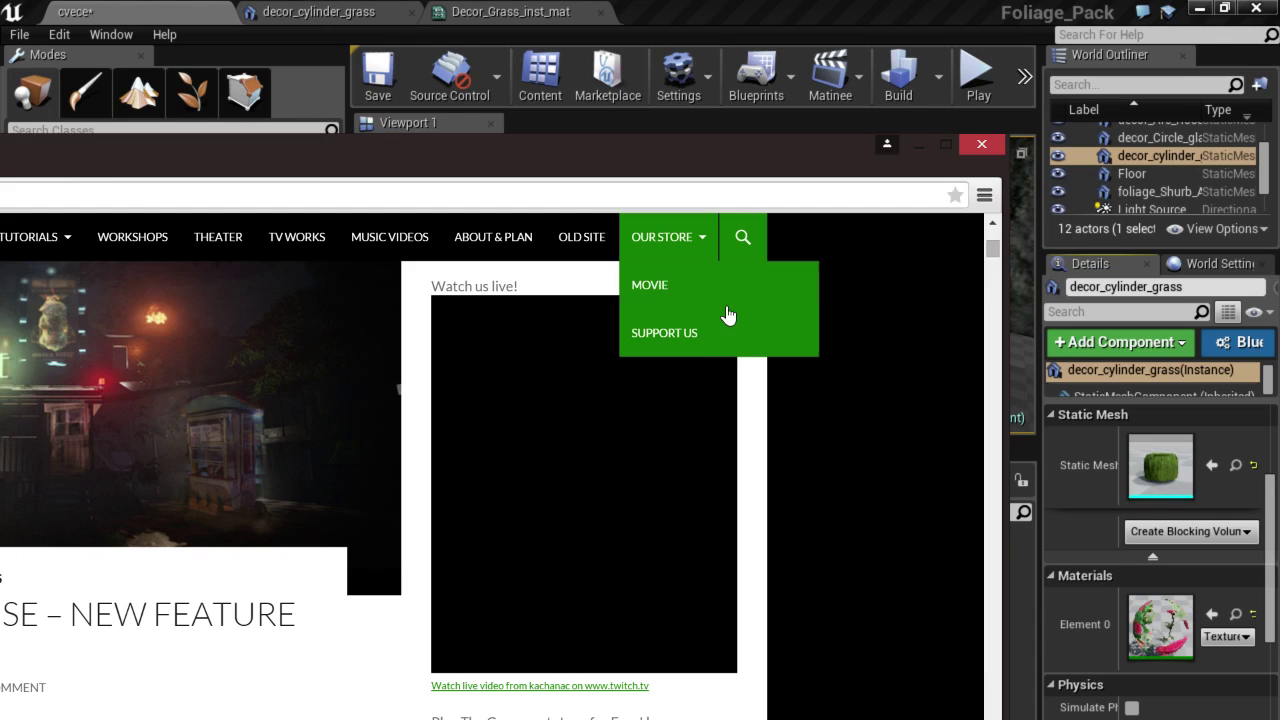
{"action": "left_click_drag", "start_coordinate": [727, 176], "coordinate": [0, 173]}
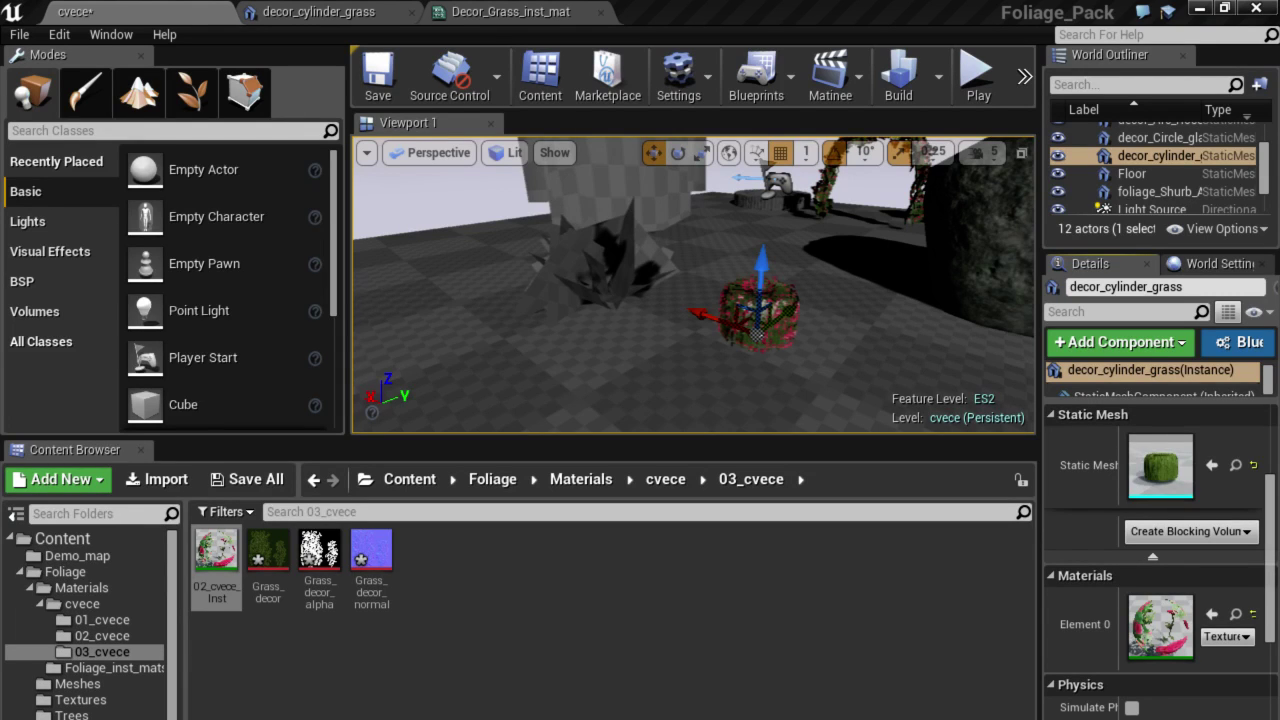
{"action": "left_click", "coordinate": [577, 716]}
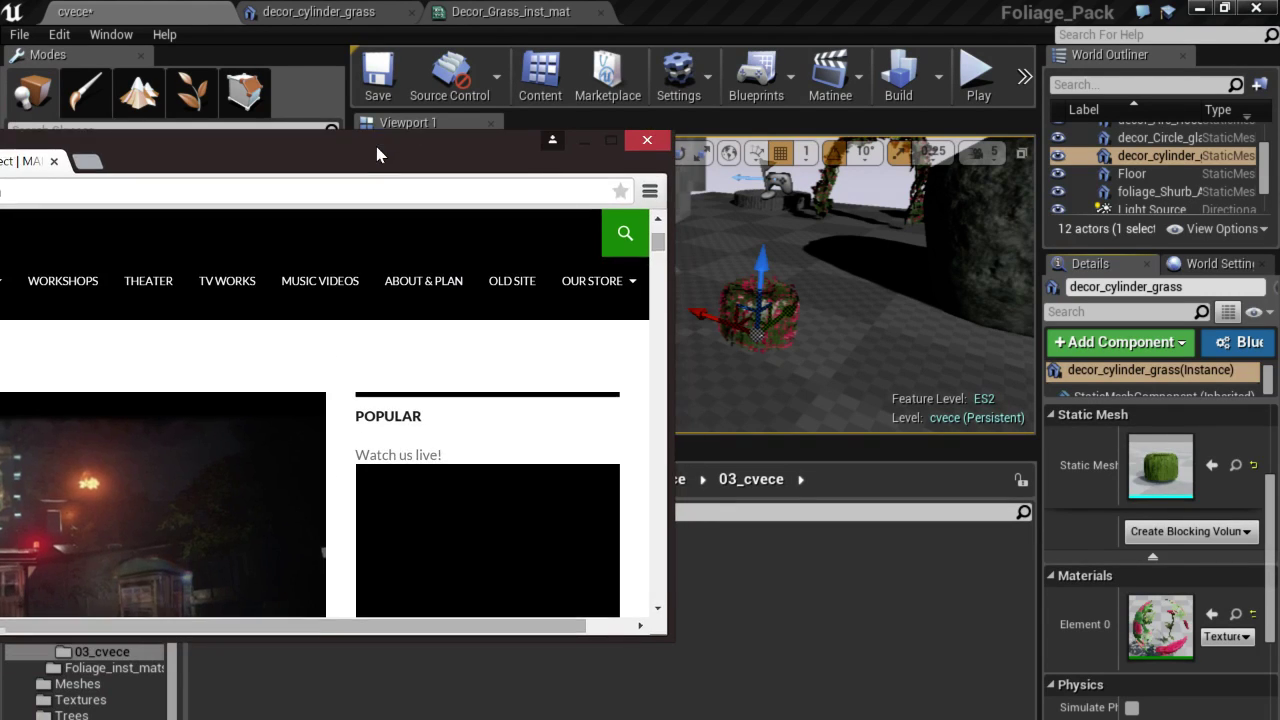
{"action": "left_click_drag", "start_coordinate": [522, 638], "coordinate": [524, 718]}
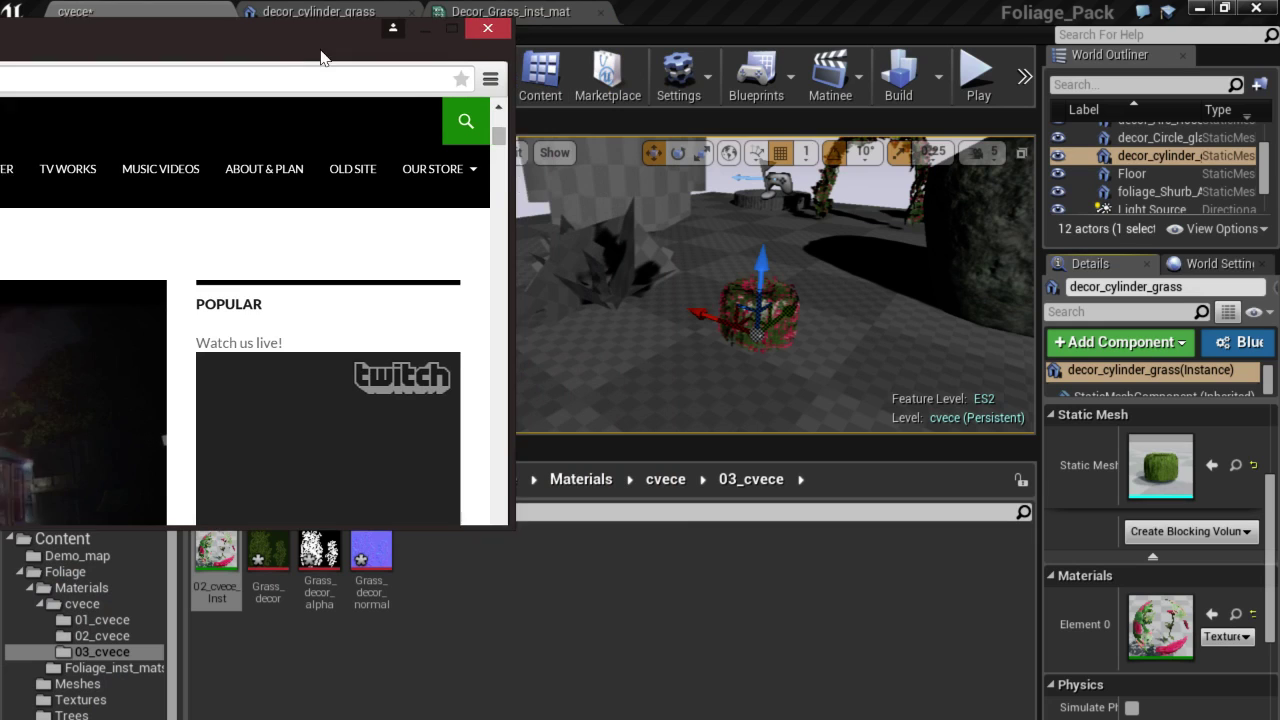
{"action": "left_click_drag", "start_coordinate": [488, 30], "coordinate": [290, 28]}
{"action": "left_click_drag", "start_coordinate": [300, 525], "coordinate": [362, 706]}
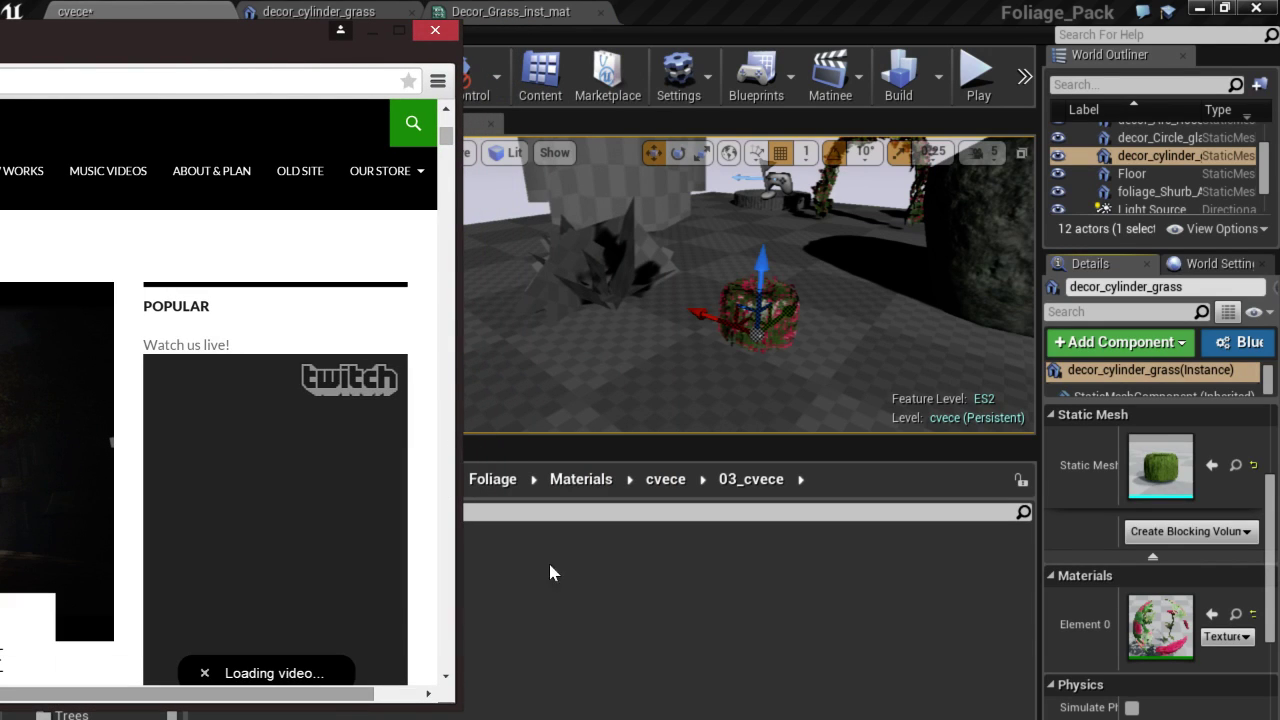
{"action": "left_click", "coordinate": [398, 30]}
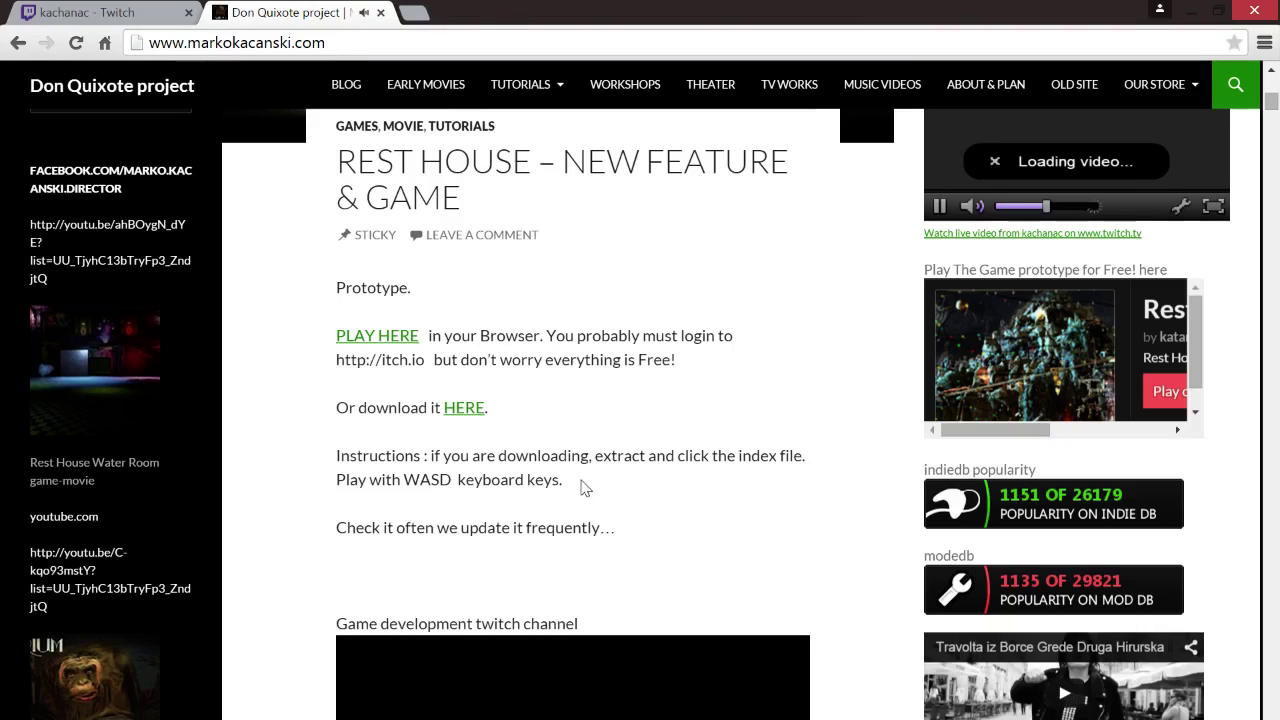
Pause the game development channel video and restore Chrome to a smaller window.
{"action": "scroll", "coordinate": [545, 482], "scroll_direction": "down", "scroll_amount": 4}
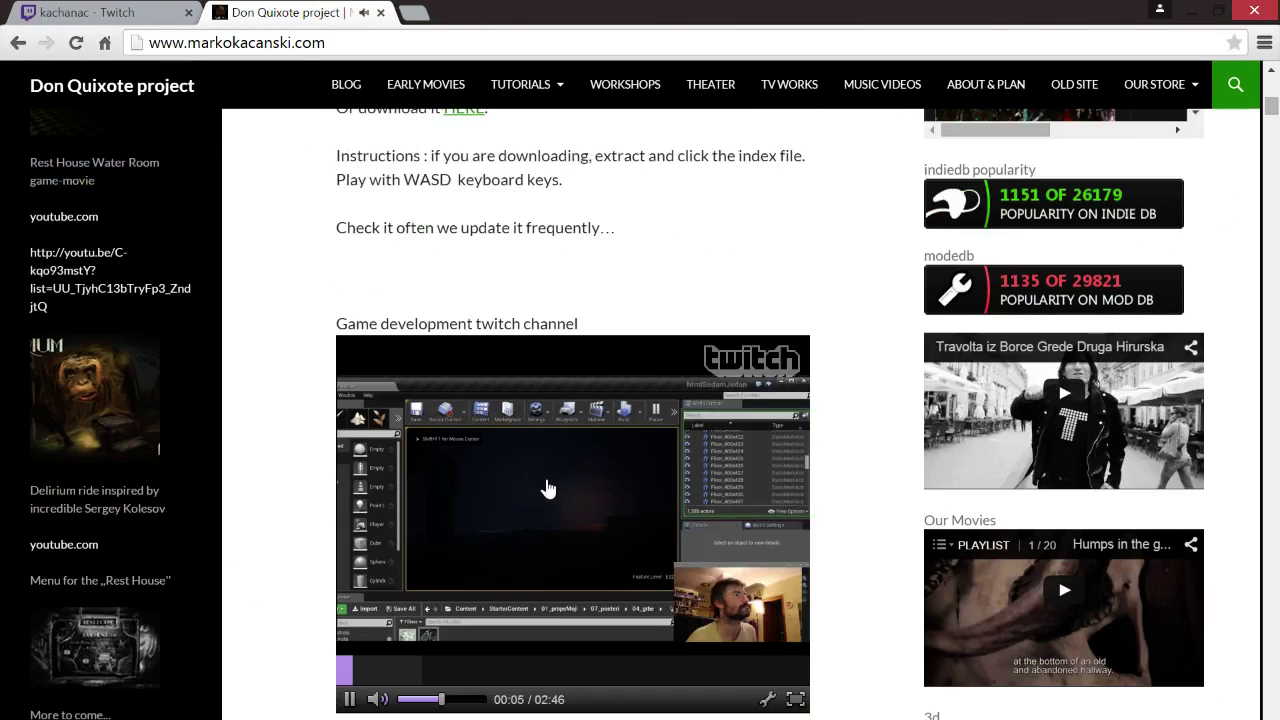
{"action": "left_click", "coordinate": [349, 599]}
{"action": "scroll", "coordinate": [877, 403], "scroll_direction": "up", "scroll_amount": 3}
{"action": "scroll", "coordinate": [877, 403], "scroll_direction": "up", "scroll_amount": 2}
{"action": "scroll", "coordinate": [877, 403], "scroll_direction": "up", "scroll_amount": 2}
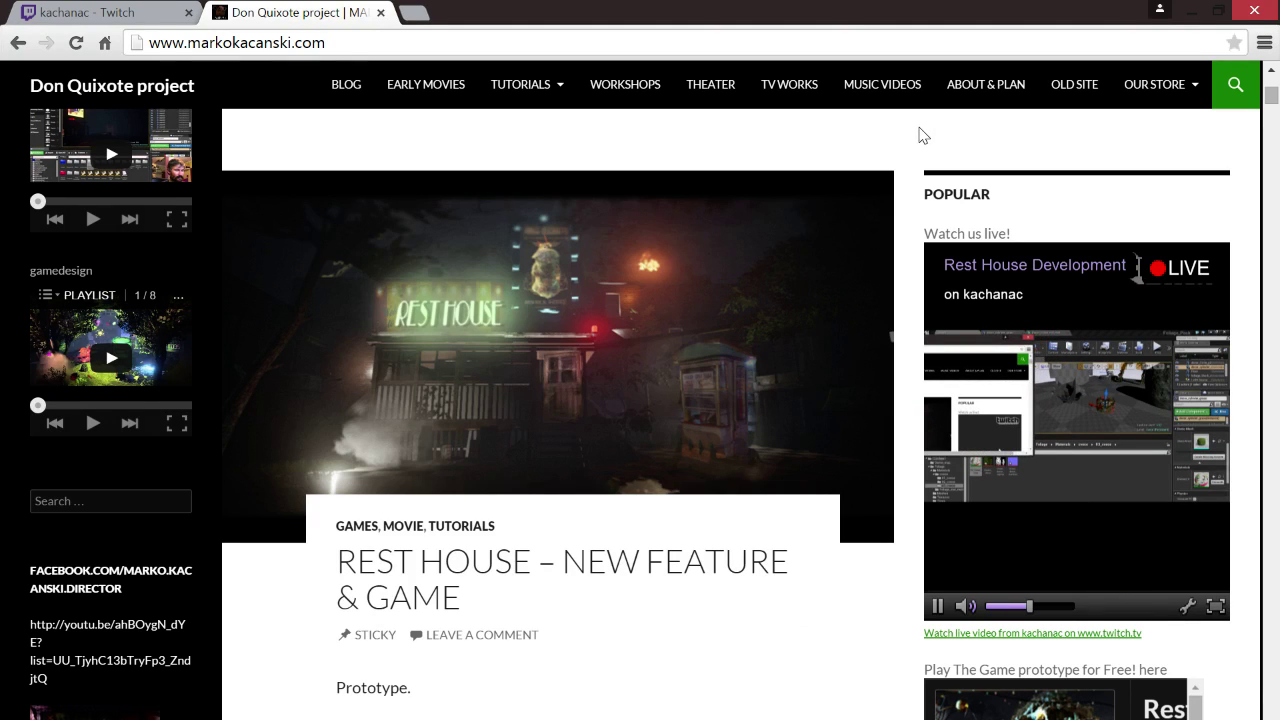
{"action": "double_click", "coordinate": [908, 14]}
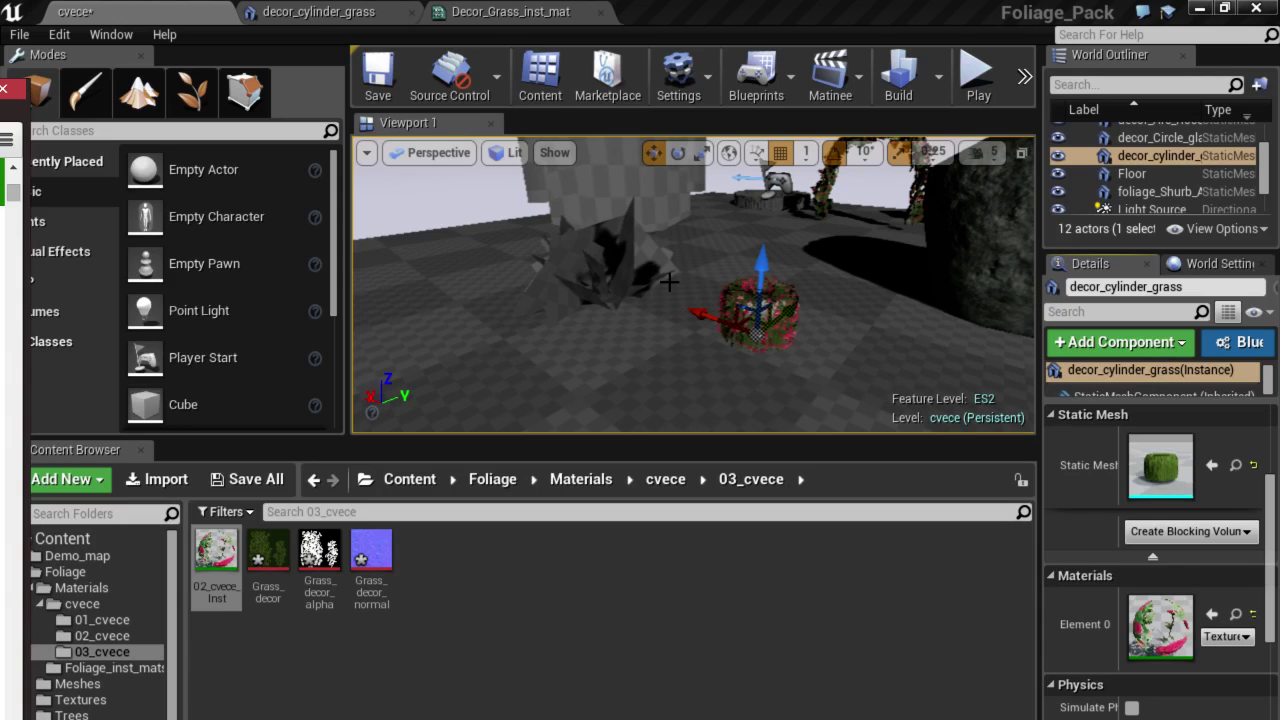
Frame the cylinder with F, enlarge the viewport, orbit closer, and open 02_cvece_Inst.
{"action": "key", "text": "f"}
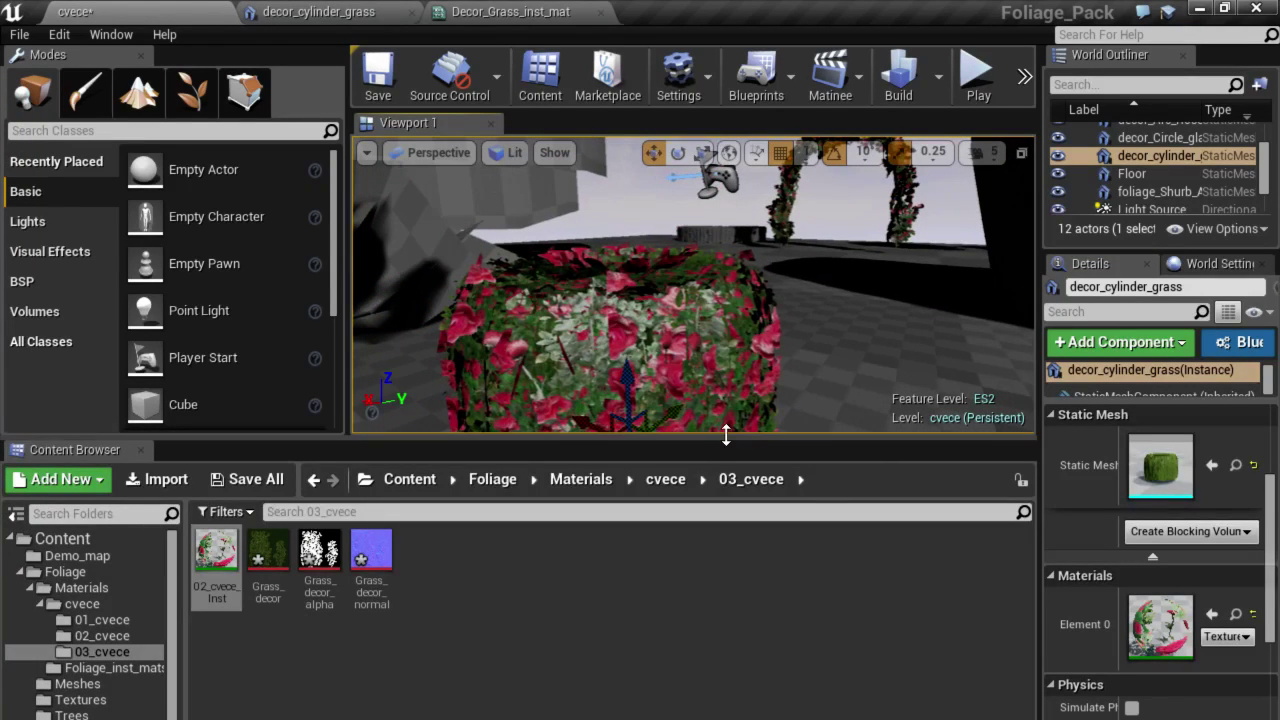
{"action": "left_click_drag", "start_coordinate": [733, 440], "coordinate": [733, 538]}
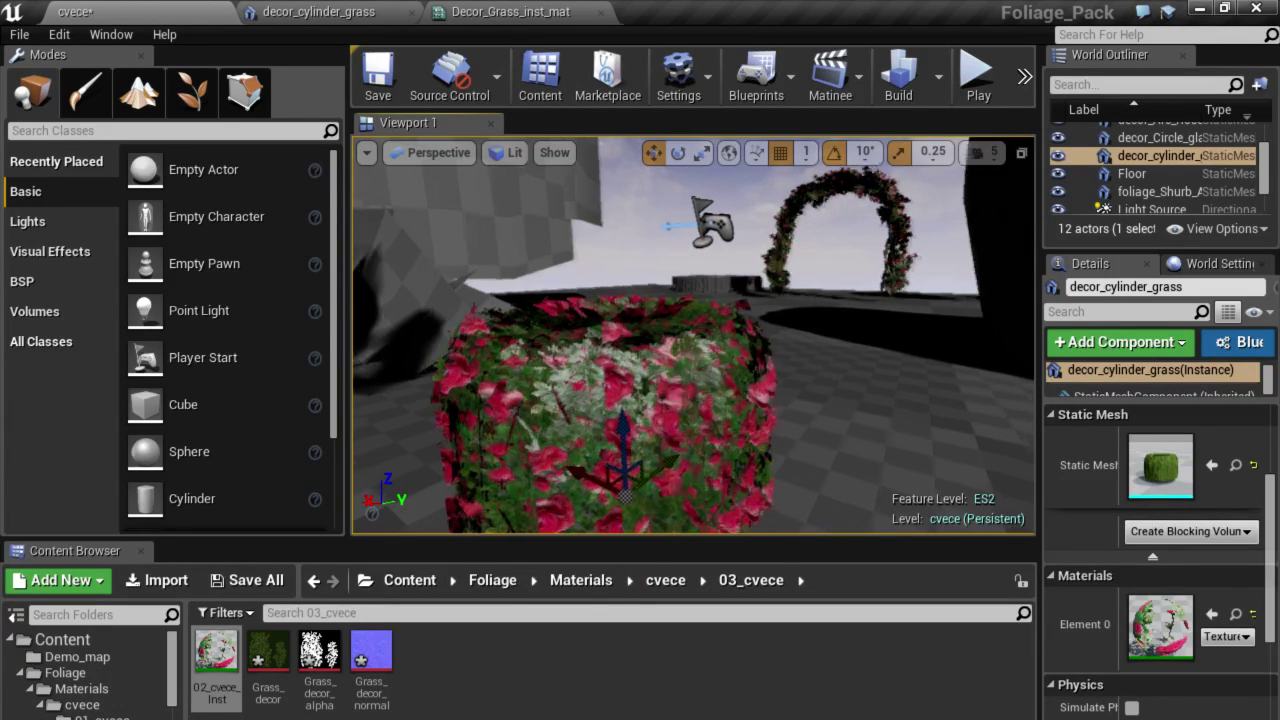
{"action": "left_click_drag", "start_coordinate": [708, 395], "coordinate": [660, 340]}
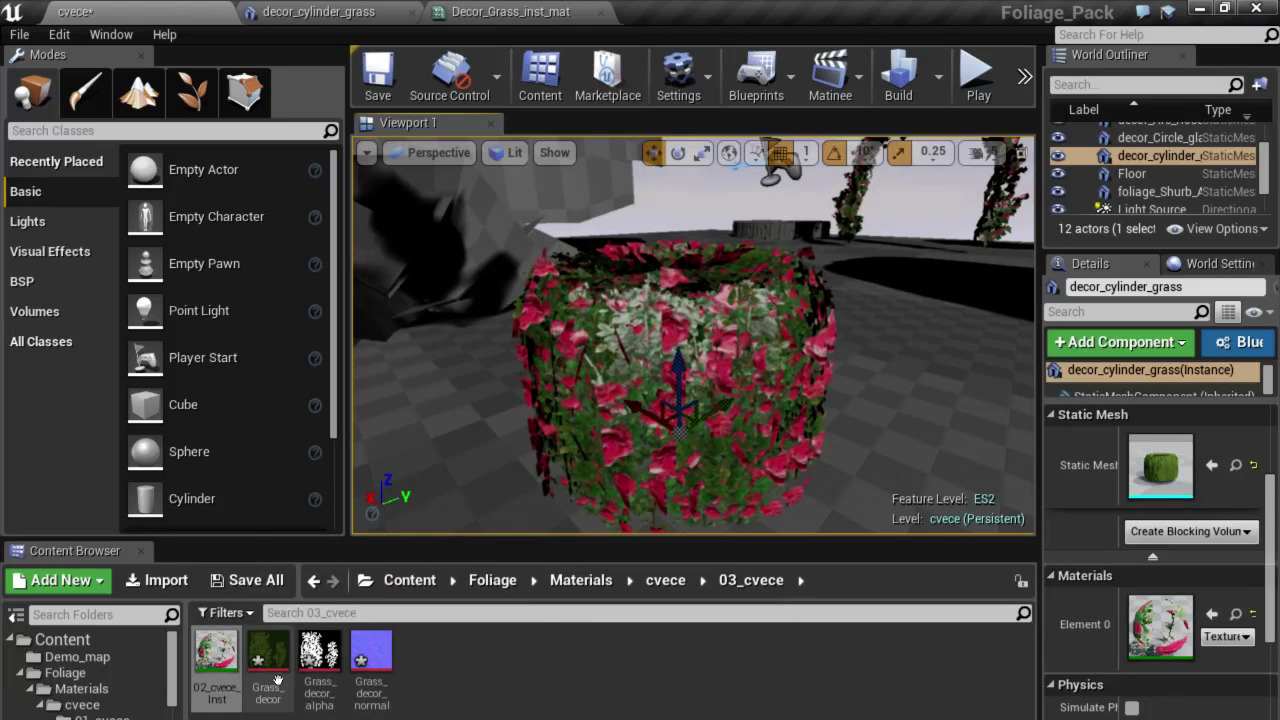
{"action": "left_click", "coordinate": [218, 652]}
Open 02_cvece_Inst and float its material instance editor as a separate window.
{"action": "double_click", "coordinate": [218, 652]}
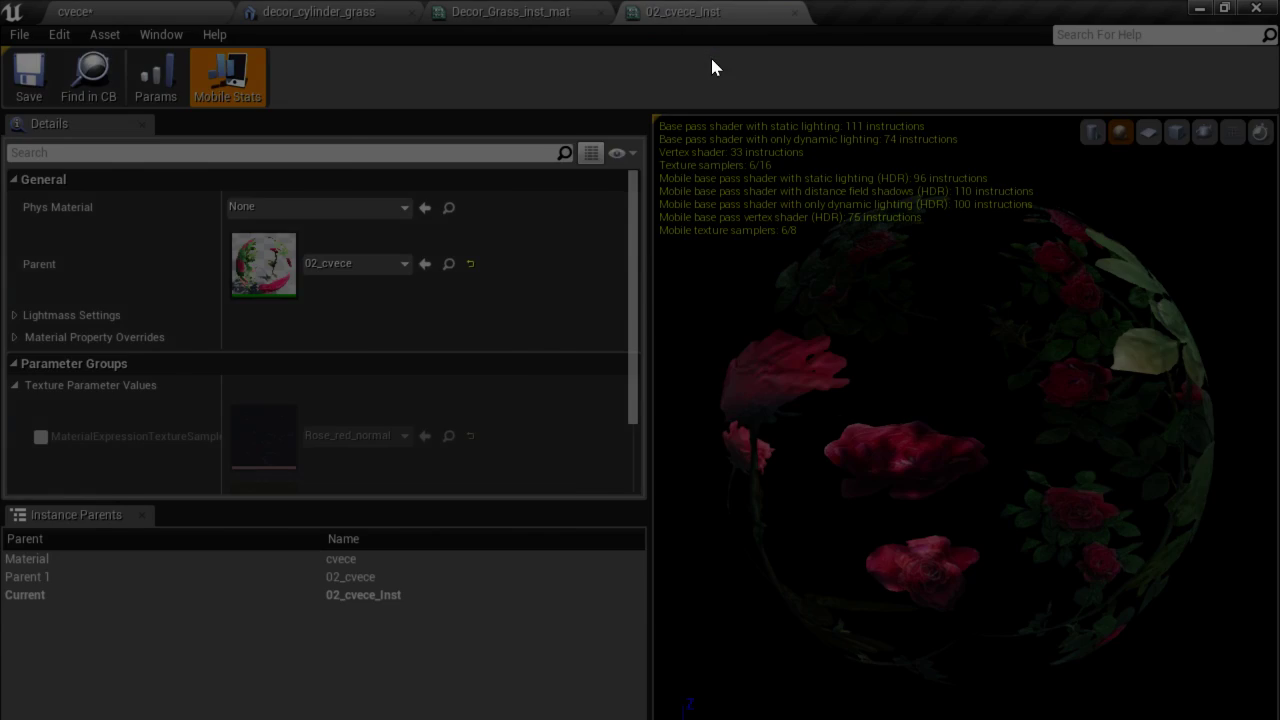
{"action": "left_click_drag", "start_coordinate": [683, 11], "coordinate": [495, 124]}
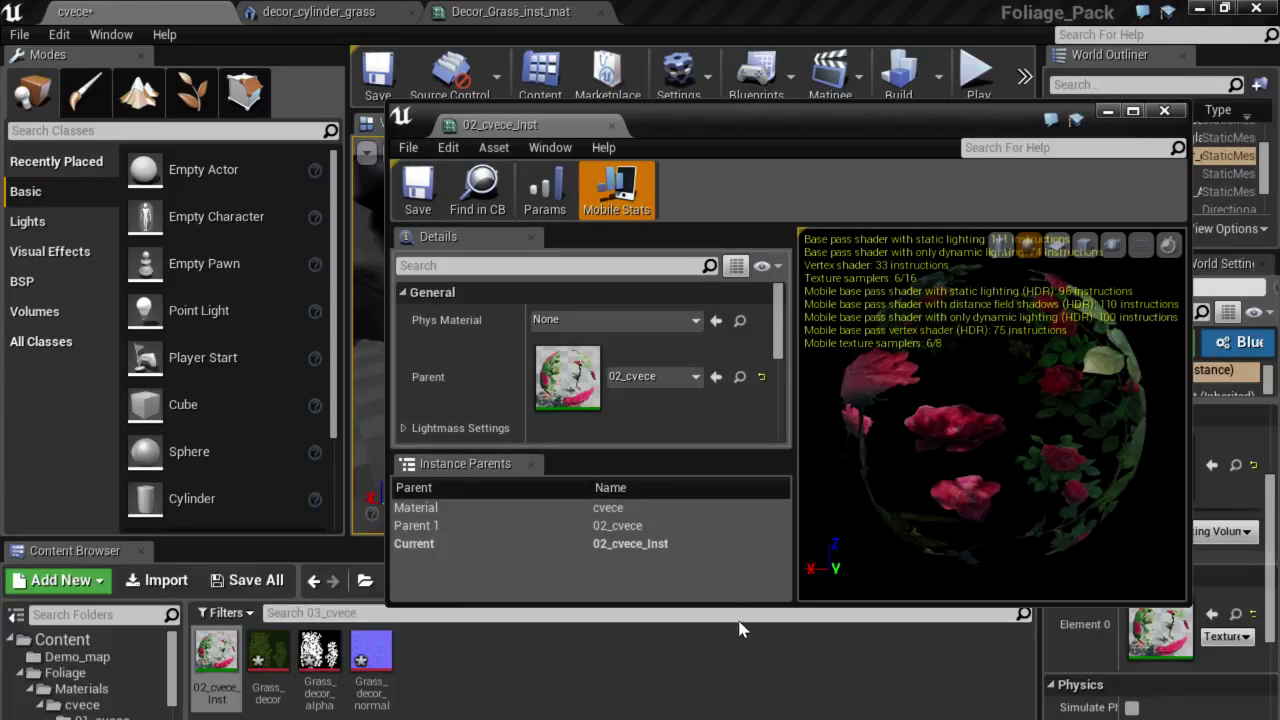
{"action": "left_click_drag", "start_coordinate": [775, 329], "coordinate": [765, 440]}
{"action": "left_click_drag", "start_coordinate": [700, 603], "coordinate": [743, 706]}
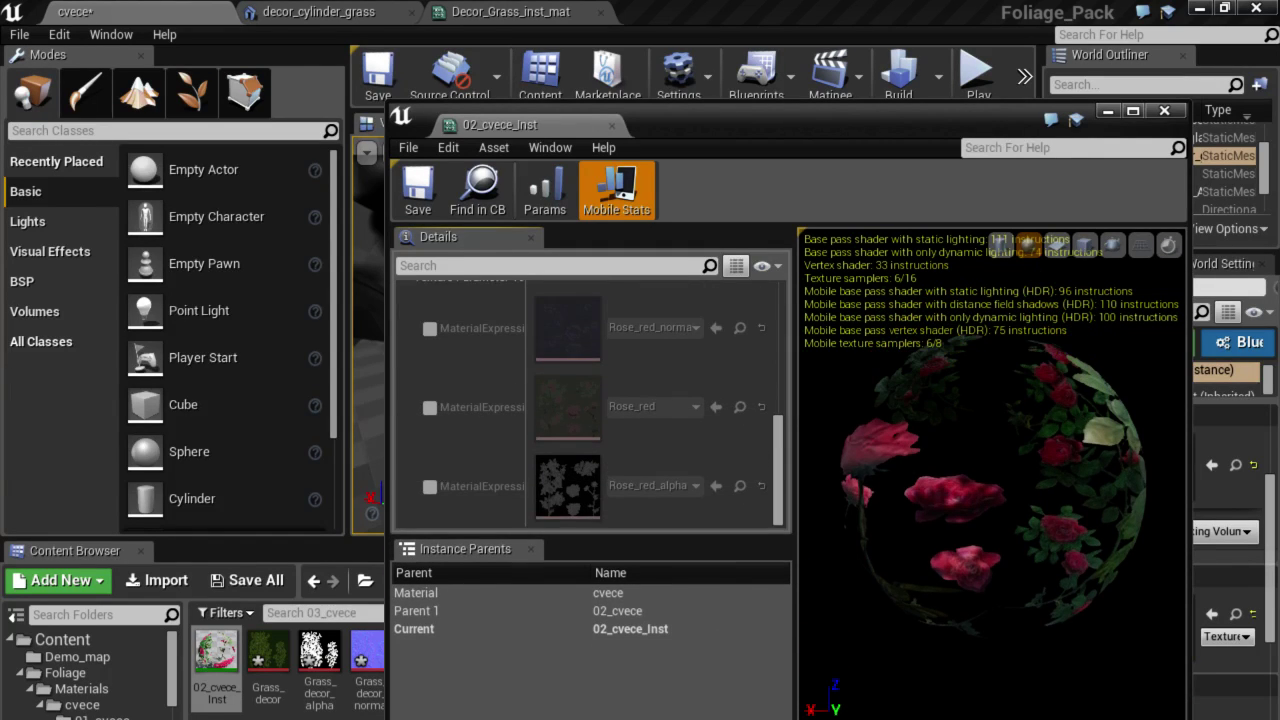
{"action": "scroll", "coordinate": [682, 391], "scroll_direction": "up", "scroll_amount": 1}
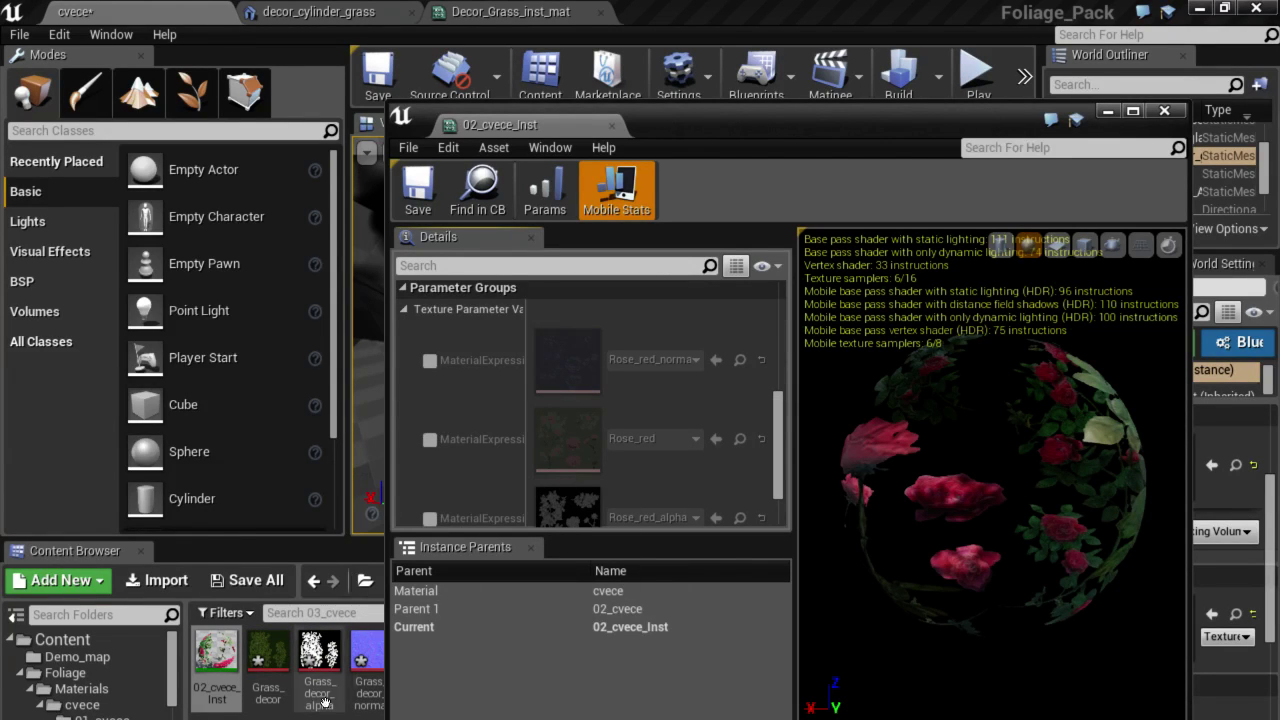
Override the Rose_red and Rose_red_alpha parameters with Grass_decor and Grass_decor_alpha.
{"action": "left_click", "coordinate": [430, 439]}
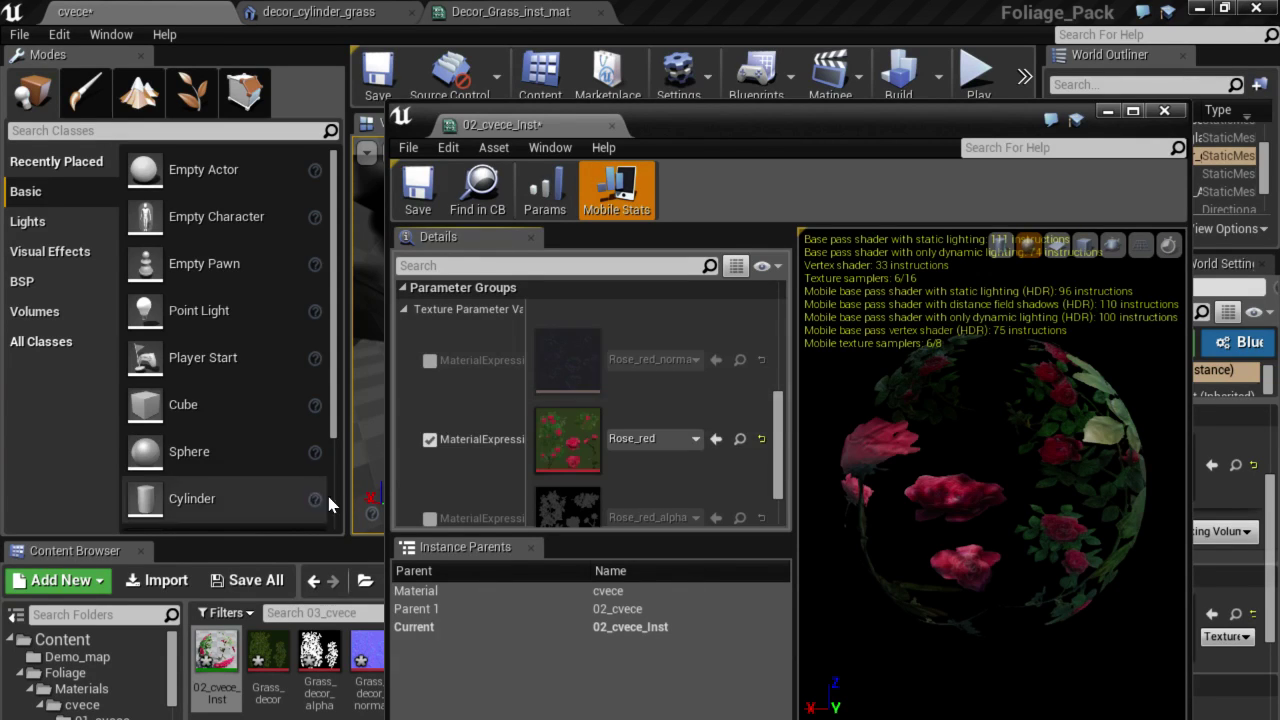
{"action": "left_click", "coordinate": [268, 655]}
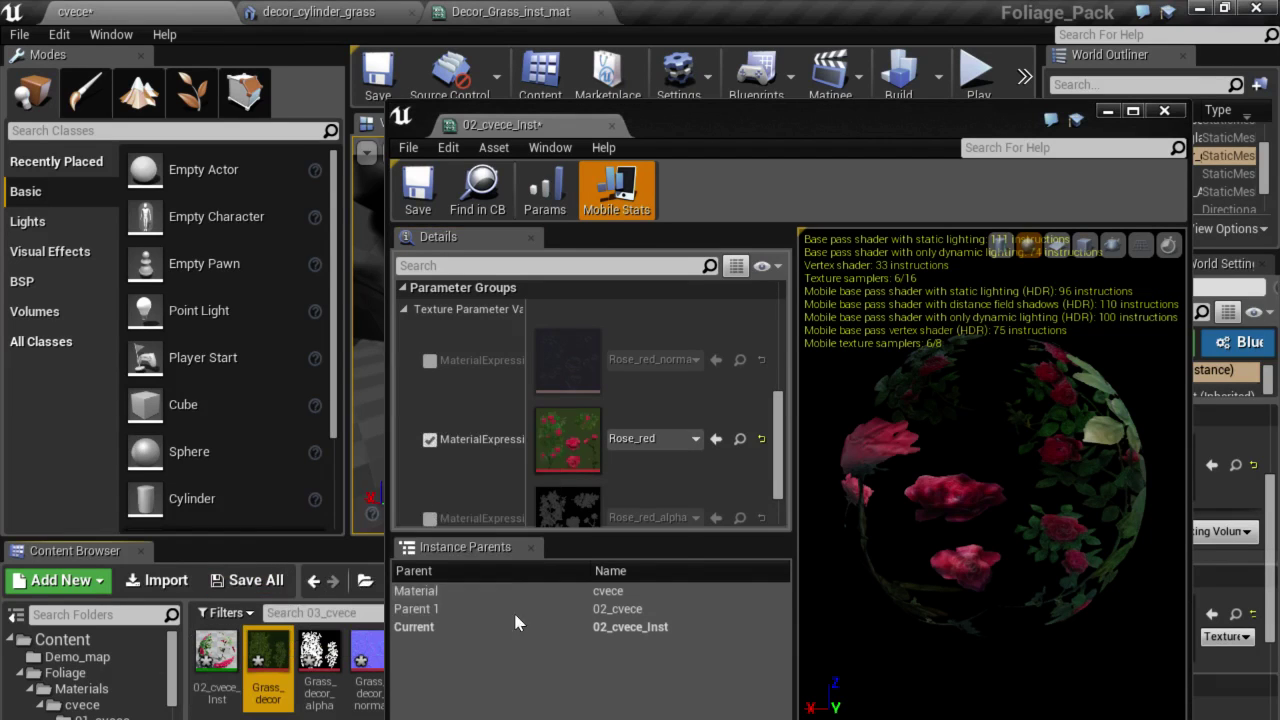
{"action": "left_click", "coordinate": [716, 441]}
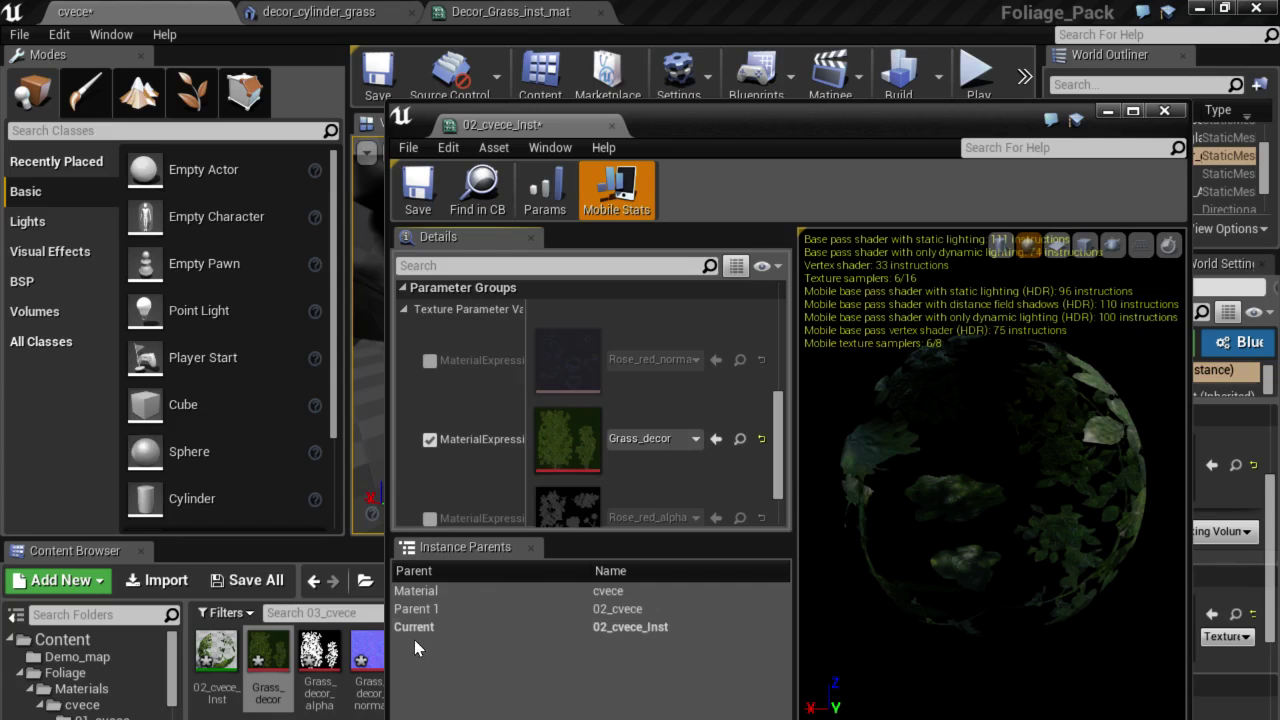
{"action": "left_click", "coordinate": [430, 518]}
{"action": "scroll", "coordinate": [635, 428], "scroll_direction": "down", "scroll_amount": 1}
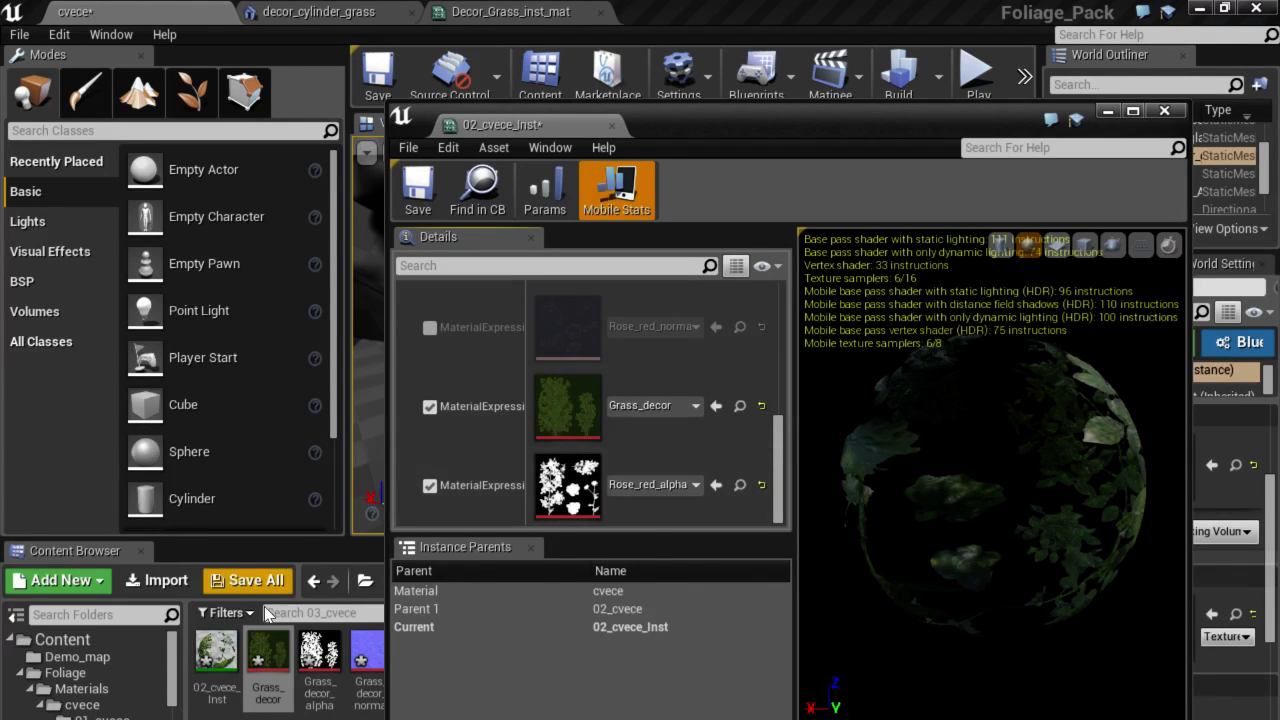
{"action": "left_click", "coordinate": [319, 655]}
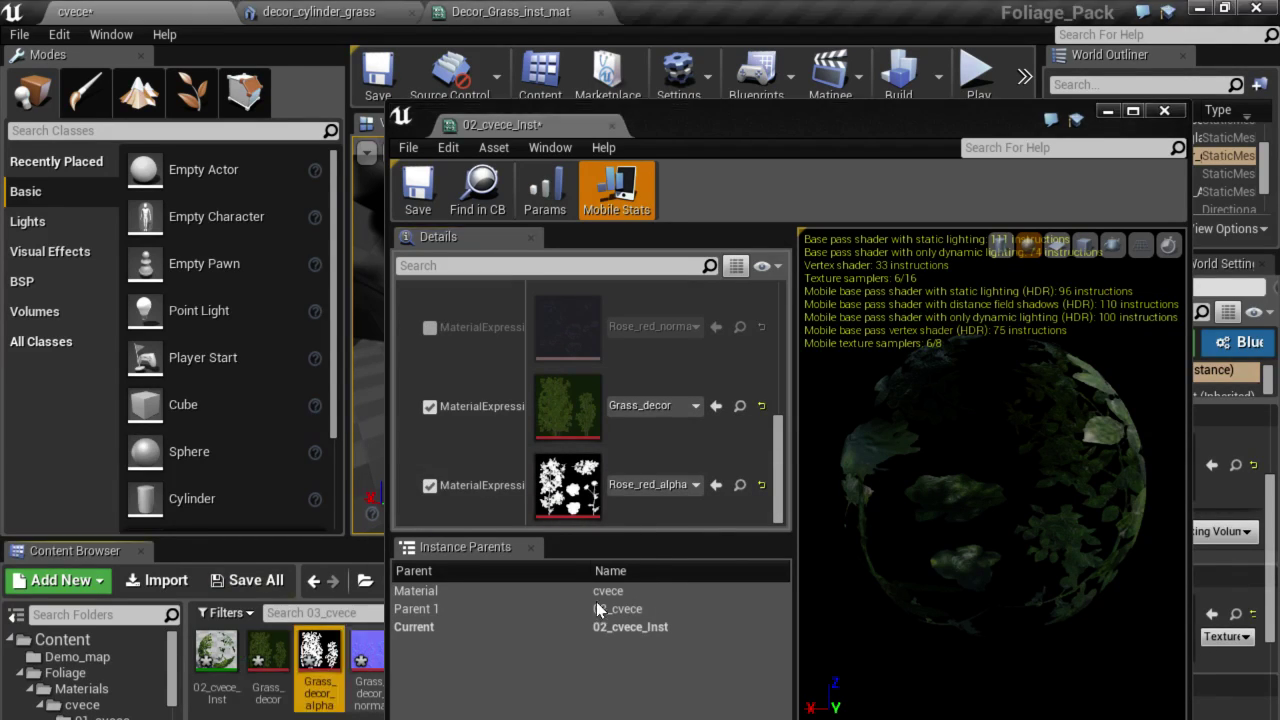
{"action": "left_click", "coordinate": [717, 485]}
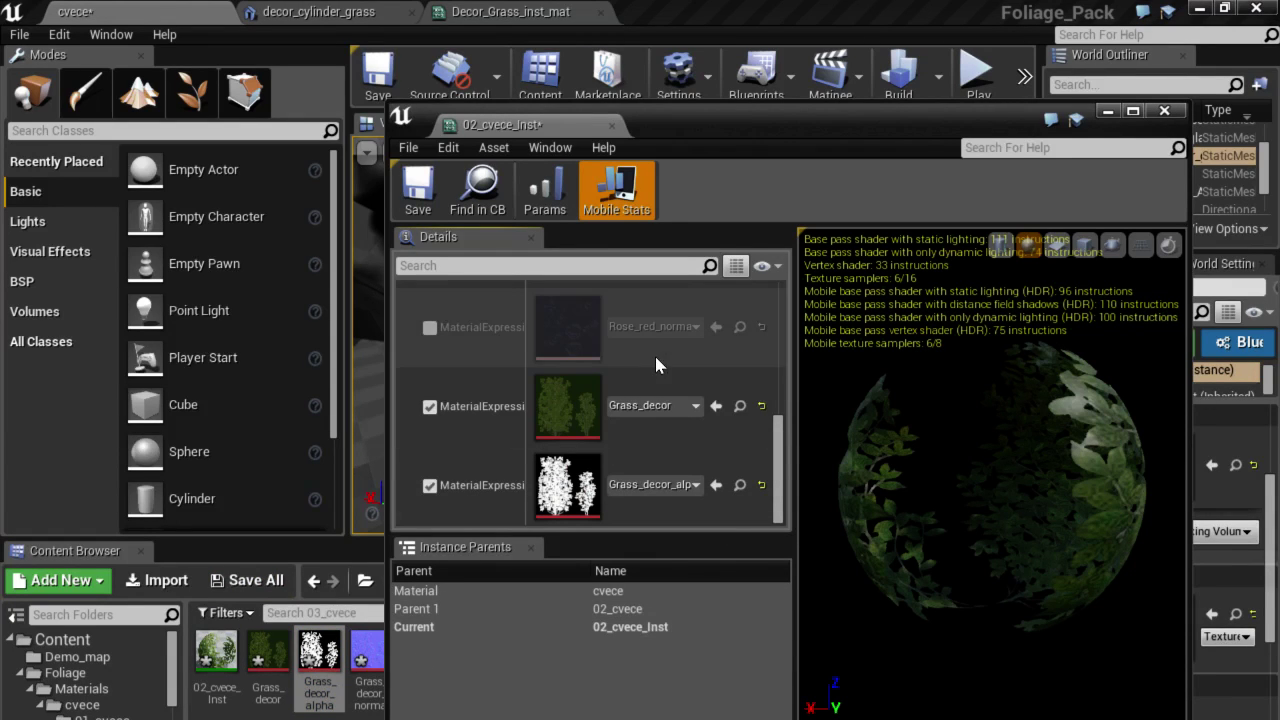
Replace Rose_red_normal with Grass_decor_normal in the first texture slot.
{"action": "left_click", "coordinate": [434, 328]}
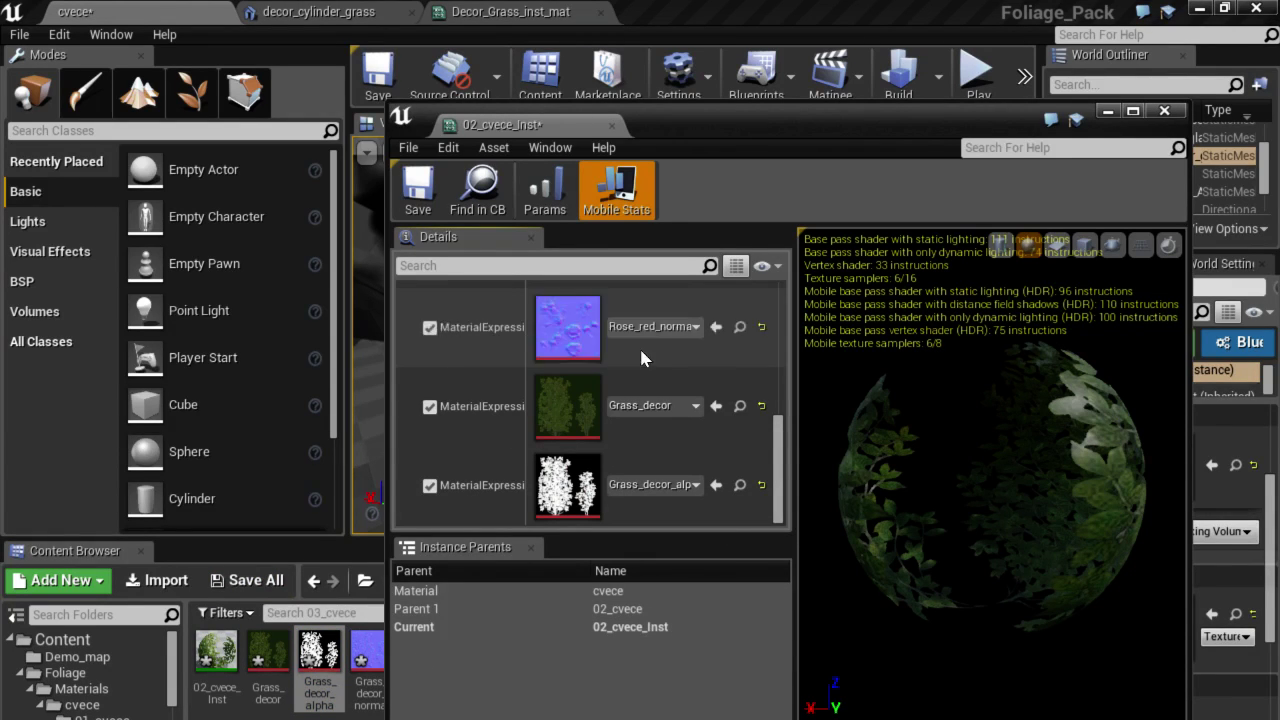
{"action": "scroll", "coordinate": [639, 346], "scroll_direction": "up", "scroll_amount": 1}
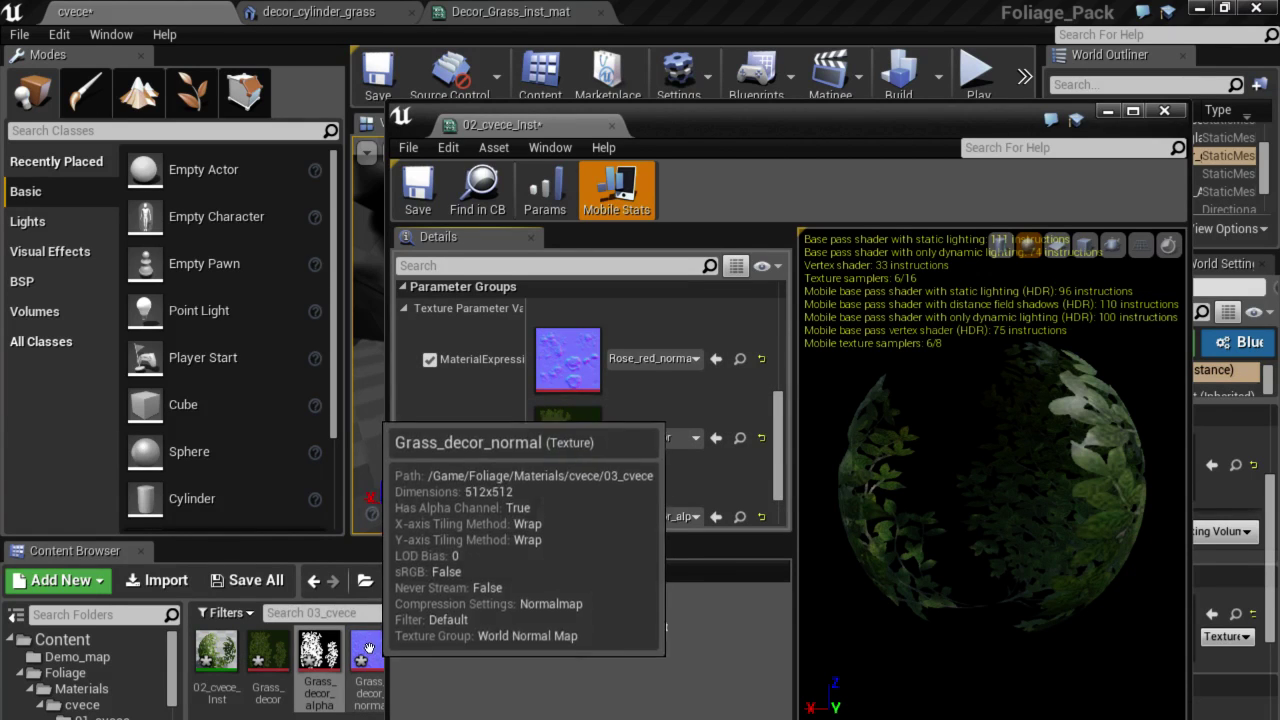
{"action": "left_click", "coordinate": [370, 652]}
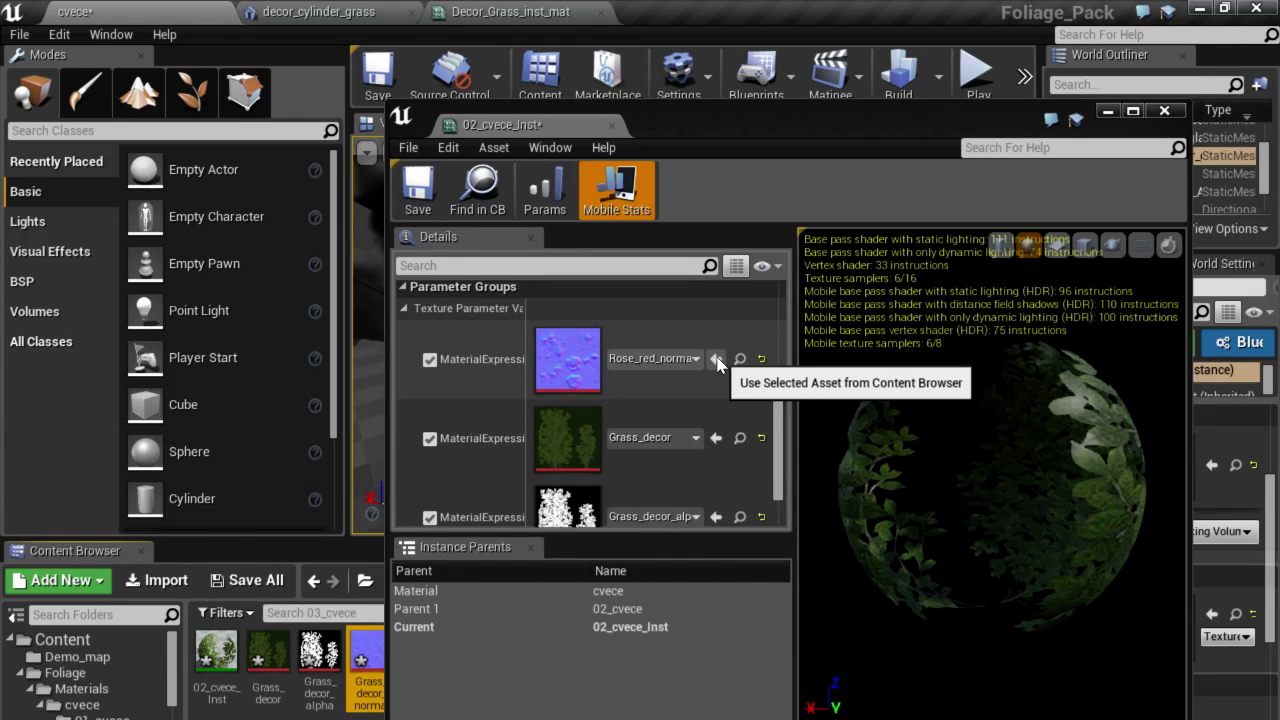
{"action": "left_click", "coordinate": [716, 359]}
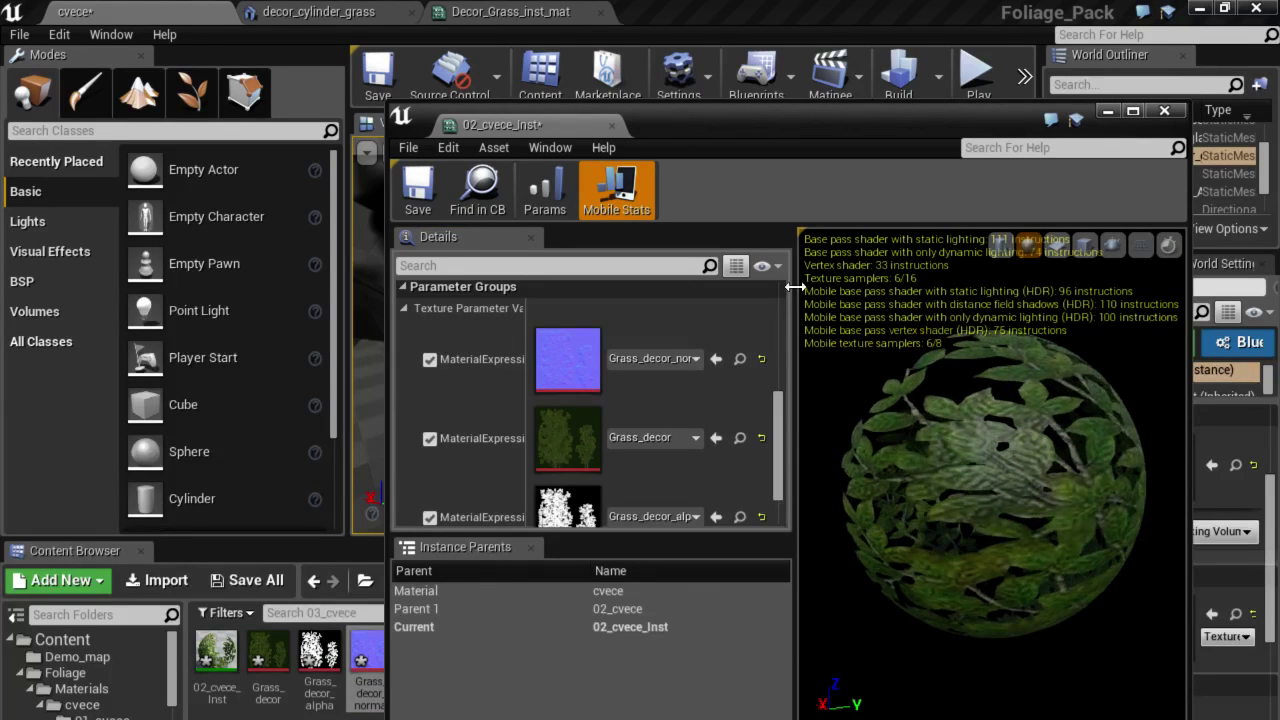
{"action": "scroll", "coordinate": [726, 437], "scroll_direction": "down", "scroll_amount": 1}
{"action": "scroll", "coordinate": [733, 429], "scroll_direction": "up", "scroll_amount": 3}
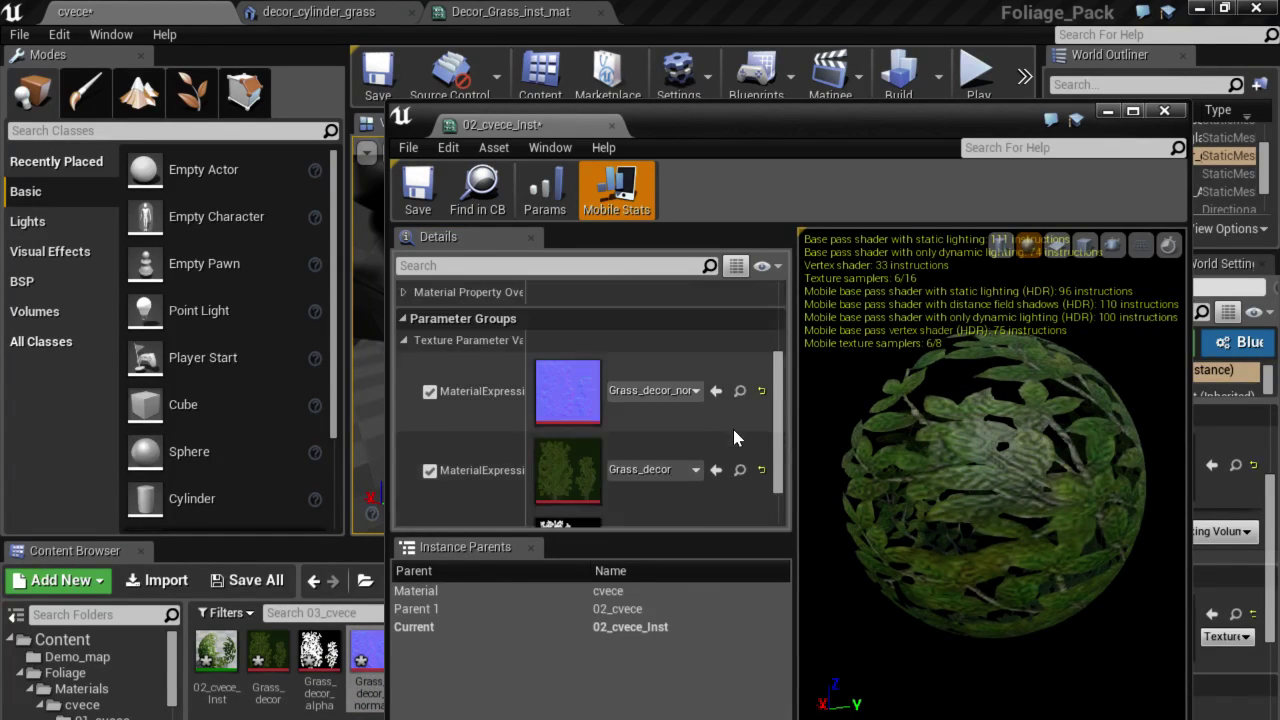
{"action": "scroll", "coordinate": [695, 362], "scroll_direction": "up", "scroll_amount": 2}
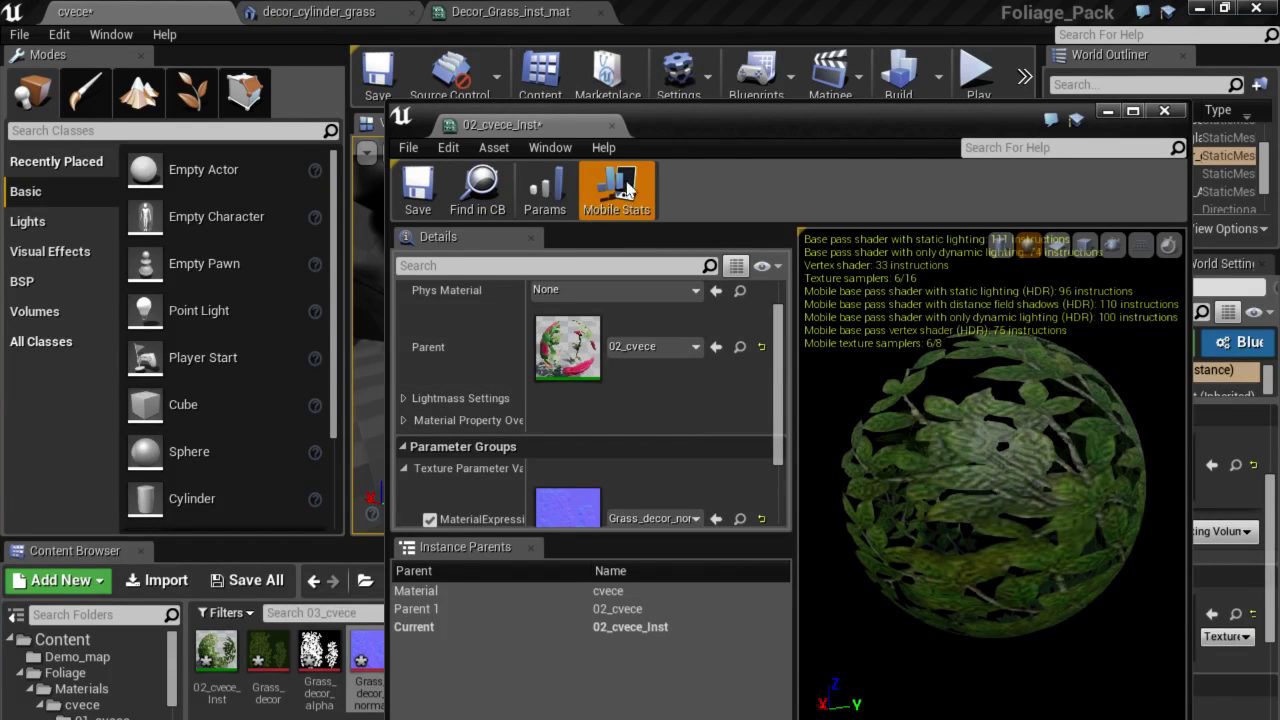
{"action": "mouse_move", "coordinate": [695, 135]}
{"action": "left_mouse_down"}
{"action": "mouse_move", "coordinate": [503, 457]}
{"action": "mouse_move", "coordinate": [748, 117]}
{"action": "left_mouse_up"}
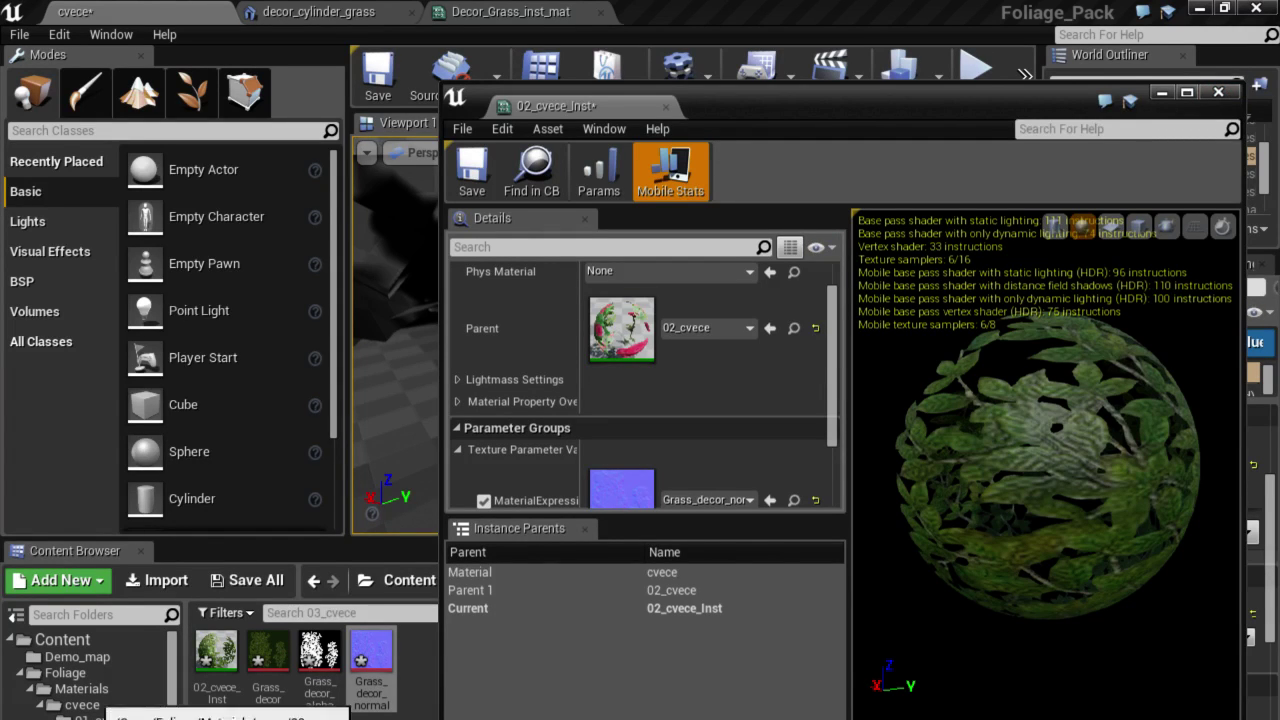
{"action": "left_click", "coordinate": [85, 716]}
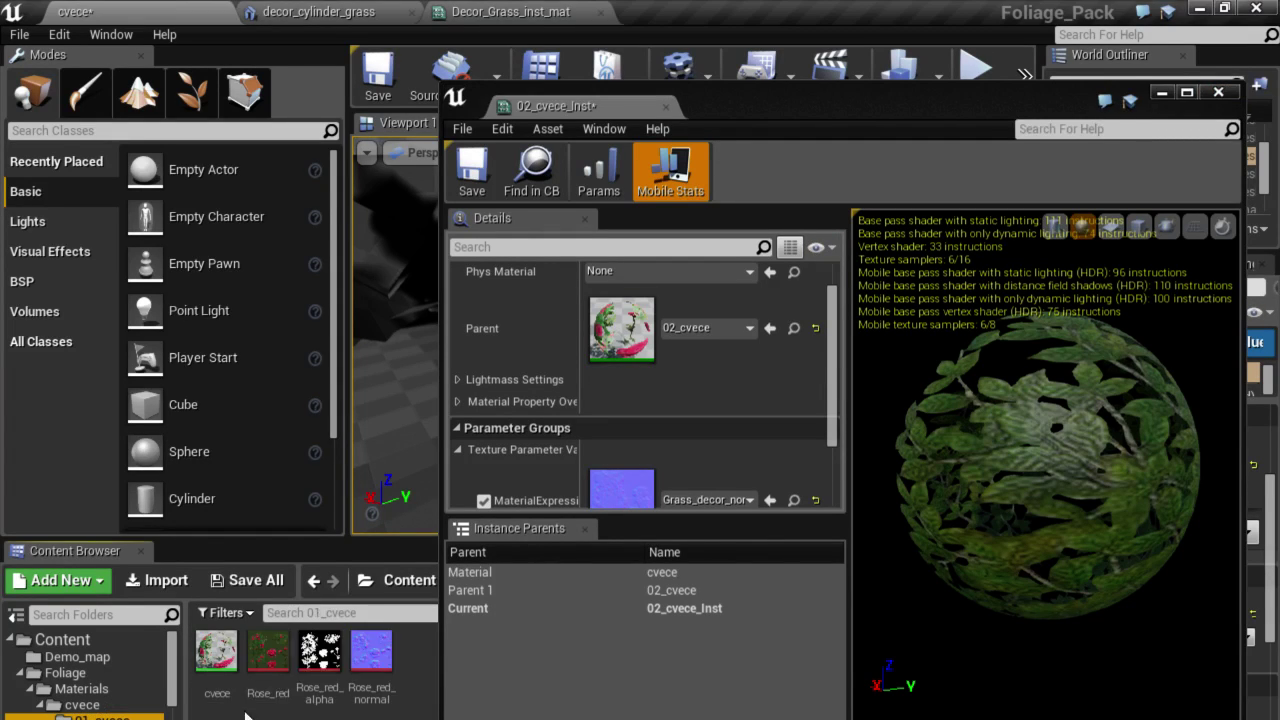
Open the cvece master material beside the instance editor and apply its pending changes.
{"action": "double_click", "coordinate": [218, 660]}
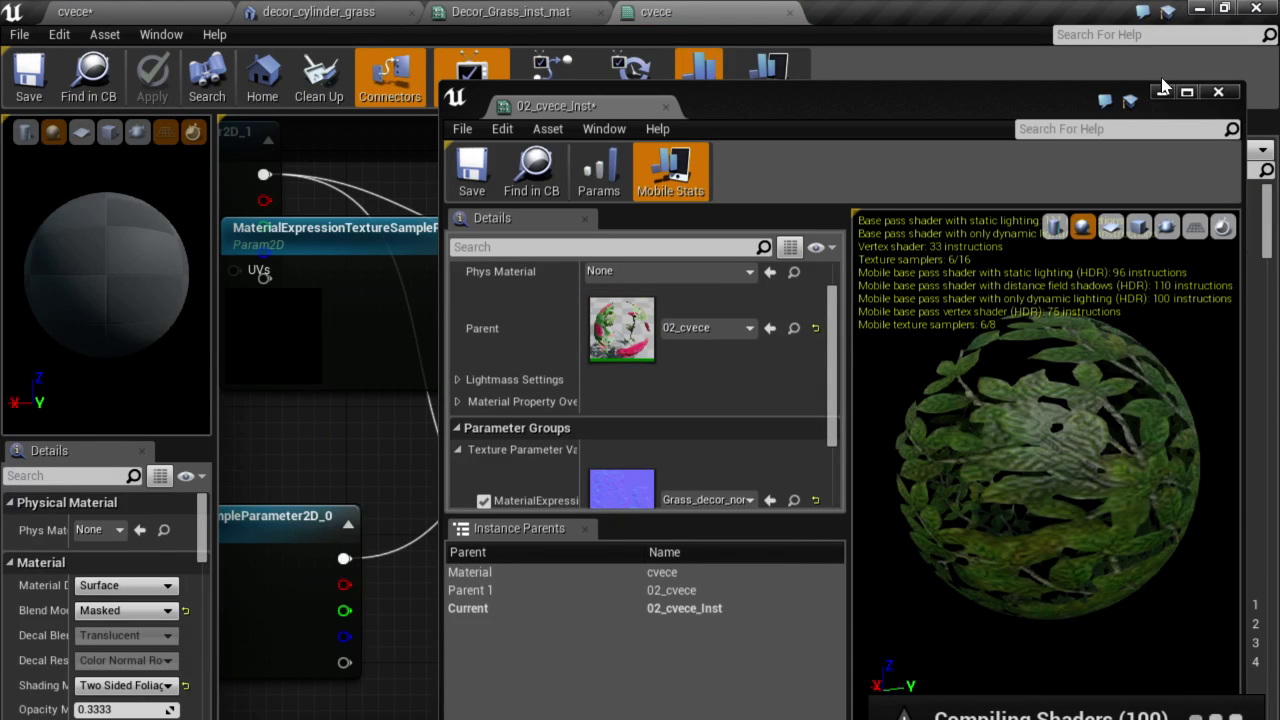
{"action": "mouse_move", "coordinate": [847, 125]}
{"action": "left_mouse_down"}
{"action": "mouse_move", "coordinate": [636, 509]}
{"action": "mouse_move", "coordinate": [636, 669]}
{"action": "left_mouse_up"}
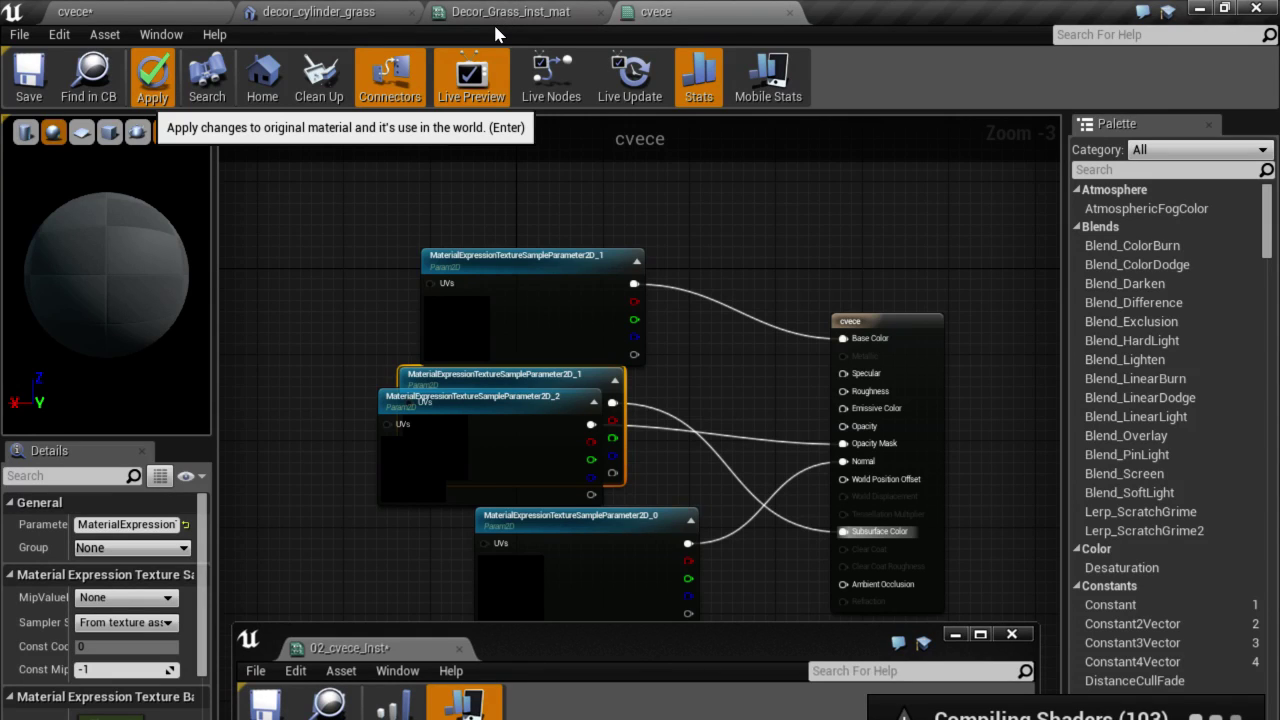
{"action": "key", "text": "Return"}
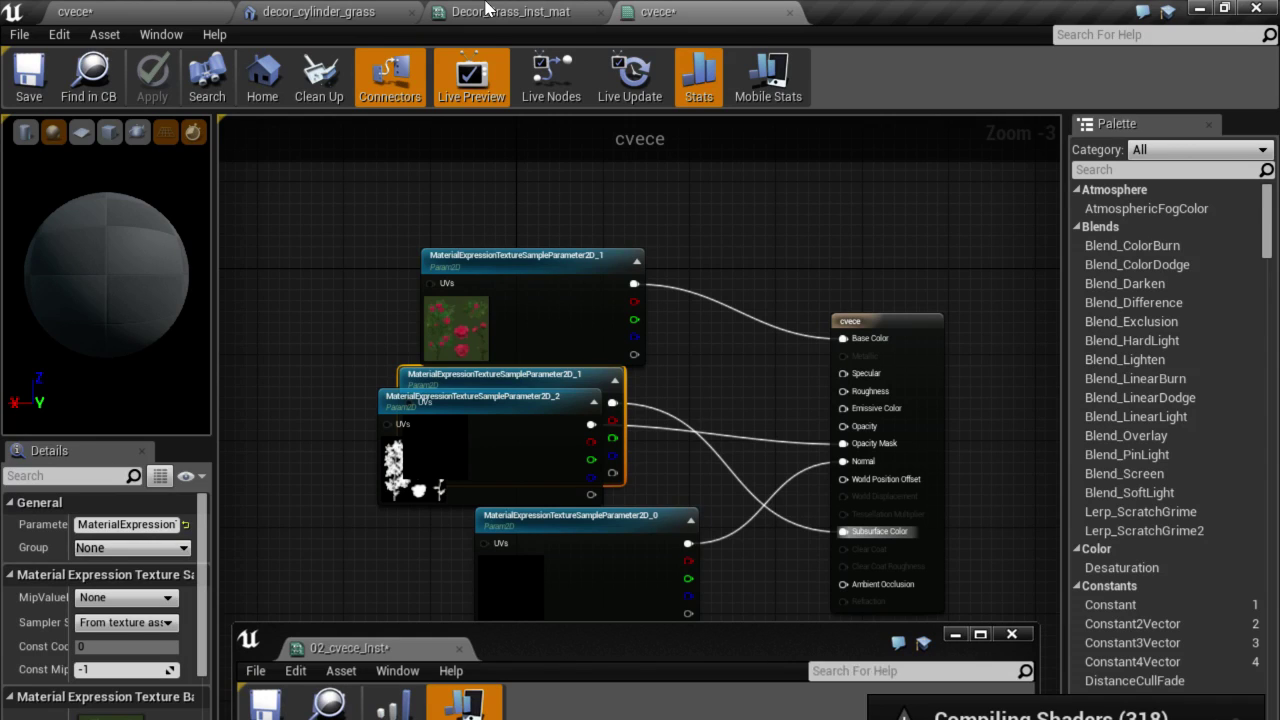
{"action": "scroll", "coordinate": [720, 247], "scroll_direction": "down", "scroll_amount": 4}
{"action": "right_click", "coordinate": [722, 252]}
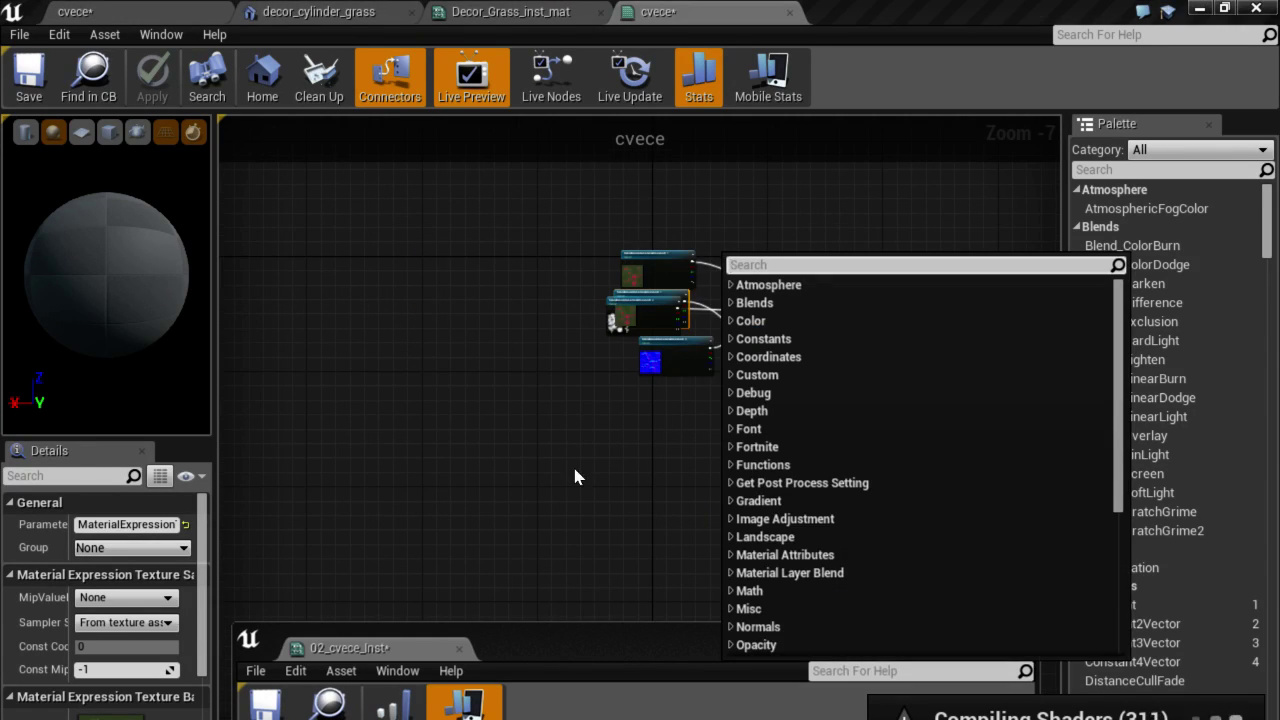
{"action": "left_click", "coordinate": [572, 463]}
{"action": "scroll", "coordinate": [357, 443], "scroll_direction": "up", "scroll_amount": 3}
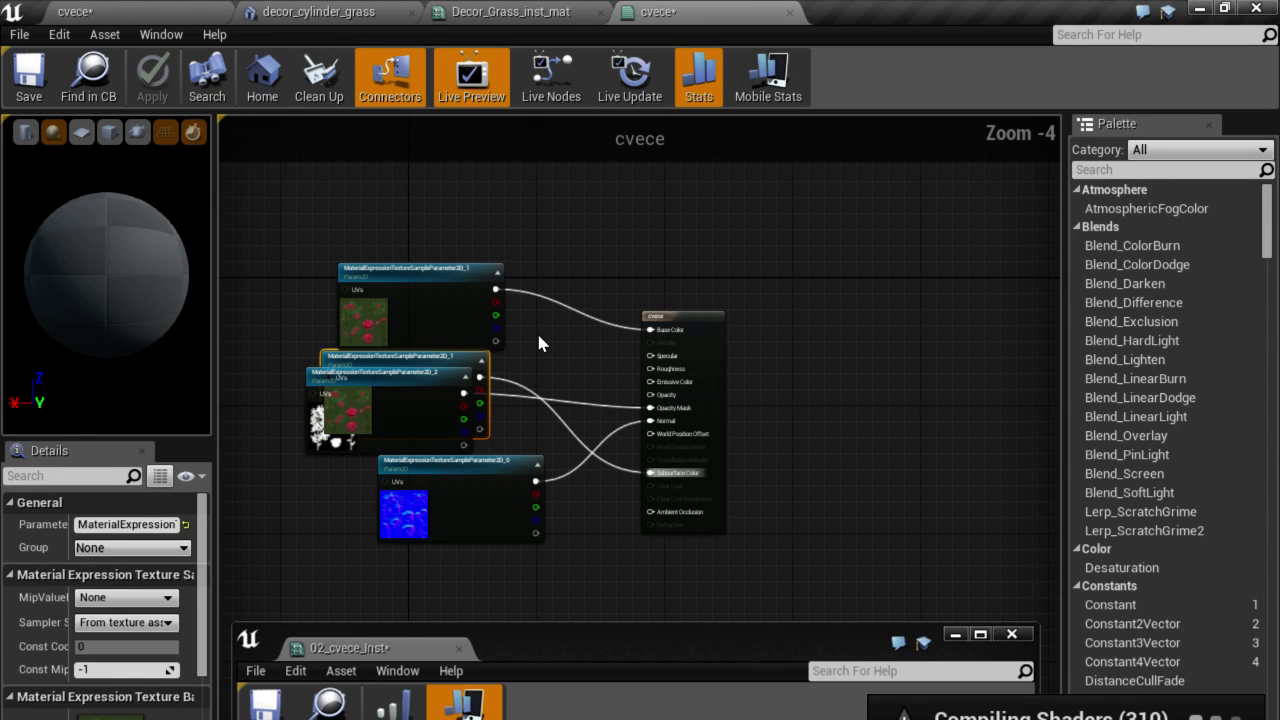
{"action": "left_click", "coordinate": [510, 11]}
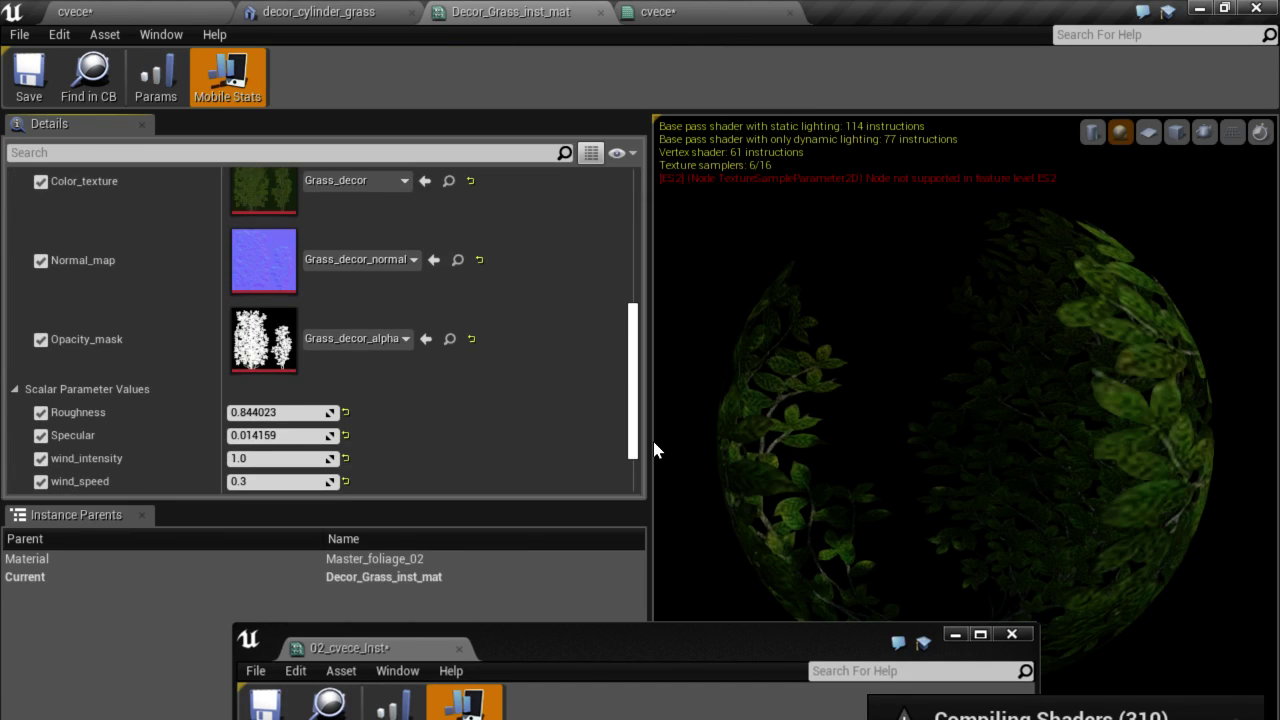
{"action": "scroll", "coordinate": [657, 450], "scroll_direction": "down", "scroll_amount": 1}
{"action": "scroll", "coordinate": [667, 415], "scroll_direction": "up", "scroll_amount": 2}
{"action": "scroll", "coordinate": [667, 440], "scroll_direction": "down", "scroll_amount": 2}
{"action": "scroll", "coordinate": [670, 400], "scroll_direction": "up", "scroll_amount": 3}
{"action": "scroll", "coordinate": [668, 320], "scroll_direction": "up", "scroll_amount": 2}
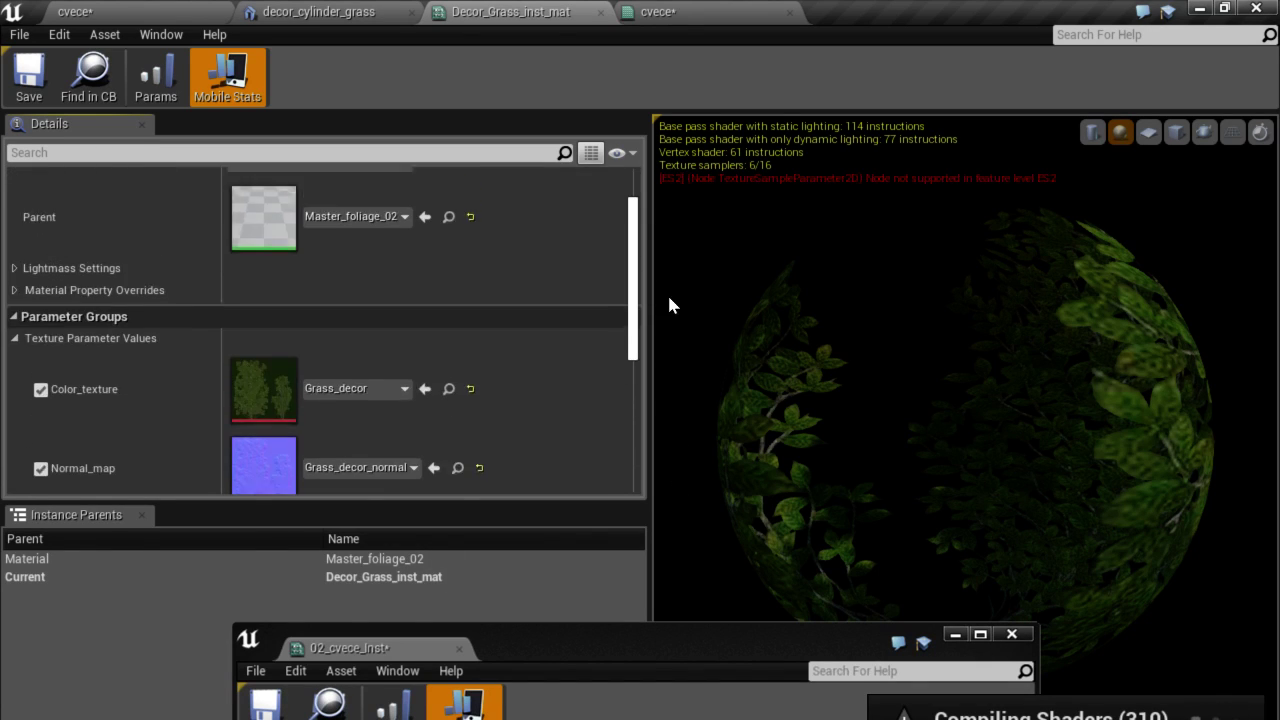
{"action": "scroll", "coordinate": [668, 290], "scroll_direction": "up", "scroll_amount": 1}
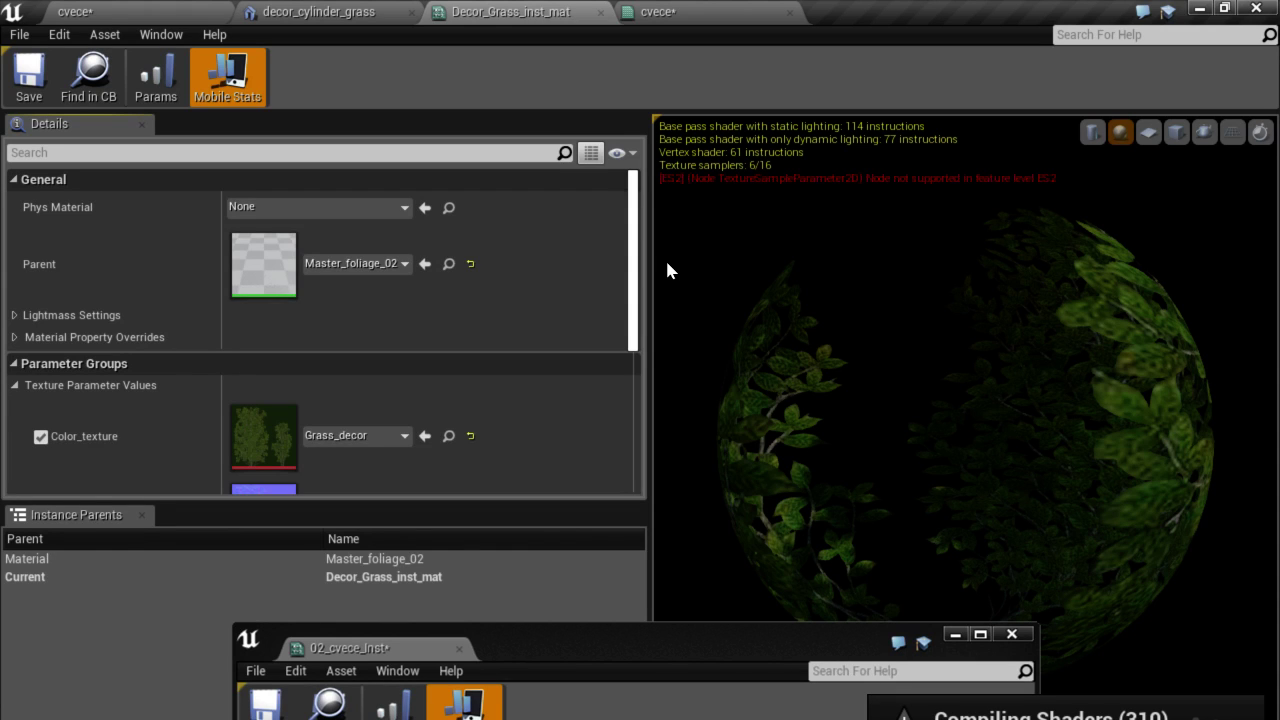
{"action": "left_click", "coordinate": [712, 12]}
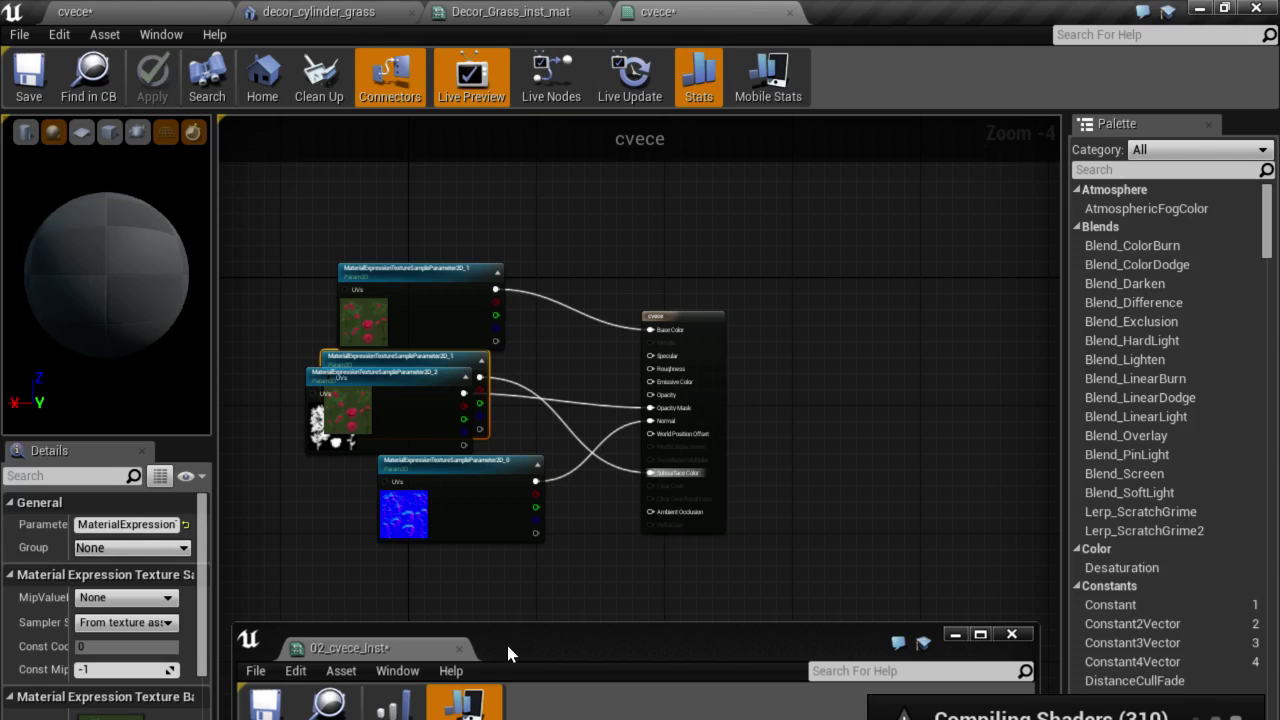
{"action": "mouse_move", "coordinate": [584, 643]}
{"action": "left_mouse_down"}
{"action": "mouse_move", "coordinate": [664, 495]}
{"action": "mouse_move", "coordinate": [595, 178]}
{"action": "left_mouse_up"}
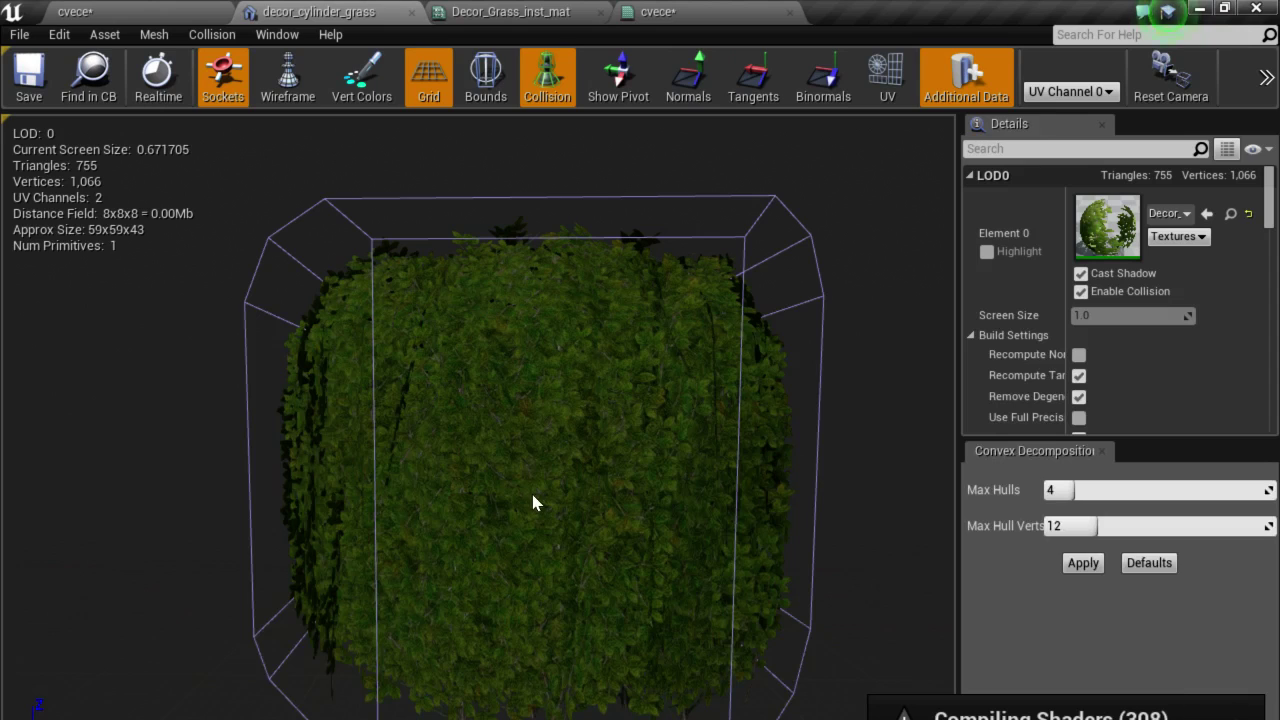
{"action": "scroll", "coordinate": [531, 490], "scroll_direction": "down", "scroll_amount": 10}
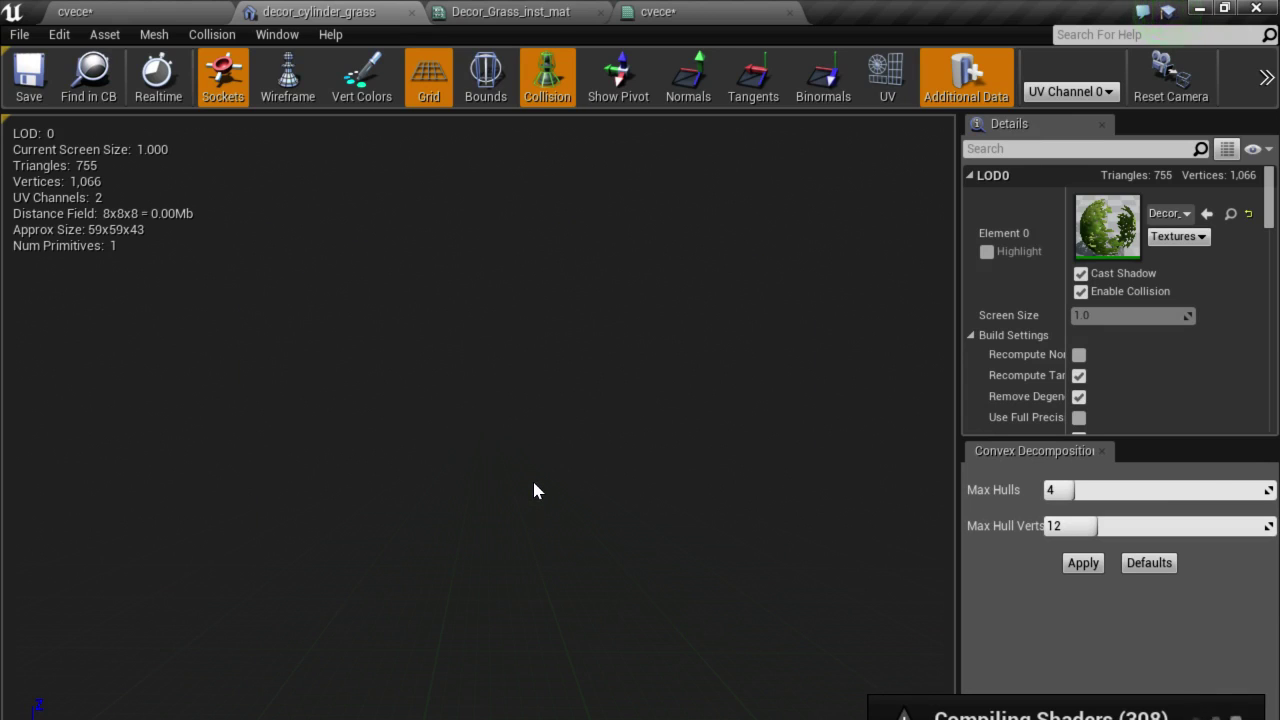
{"action": "scroll", "coordinate": [532, 478], "scroll_direction": "down", "scroll_amount": 3}
{"action": "mouse_move", "coordinate": [527, 449]}
{"action": "left_mouse_down"}
{"action": "mouse_move", "coordinate": [527, 410]}
{"action": "mouse_move", "coordinate": [545, 420]}
{"action": "left_mouse_up"}
{"action": "left_click", "coordinate": [690, 15]}
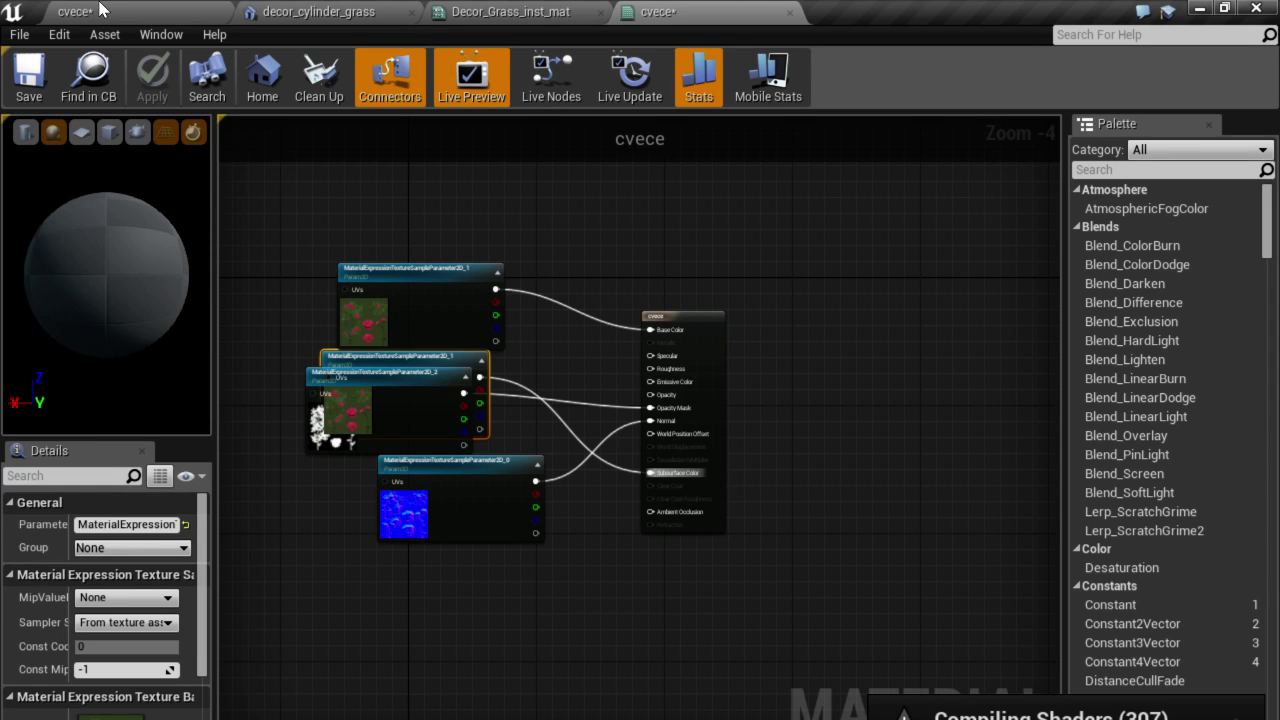
Undo to spread the overlapping texture nodes apart, then check the instance and level tabs.
{"action": "key", "text": "ctrl+z"}
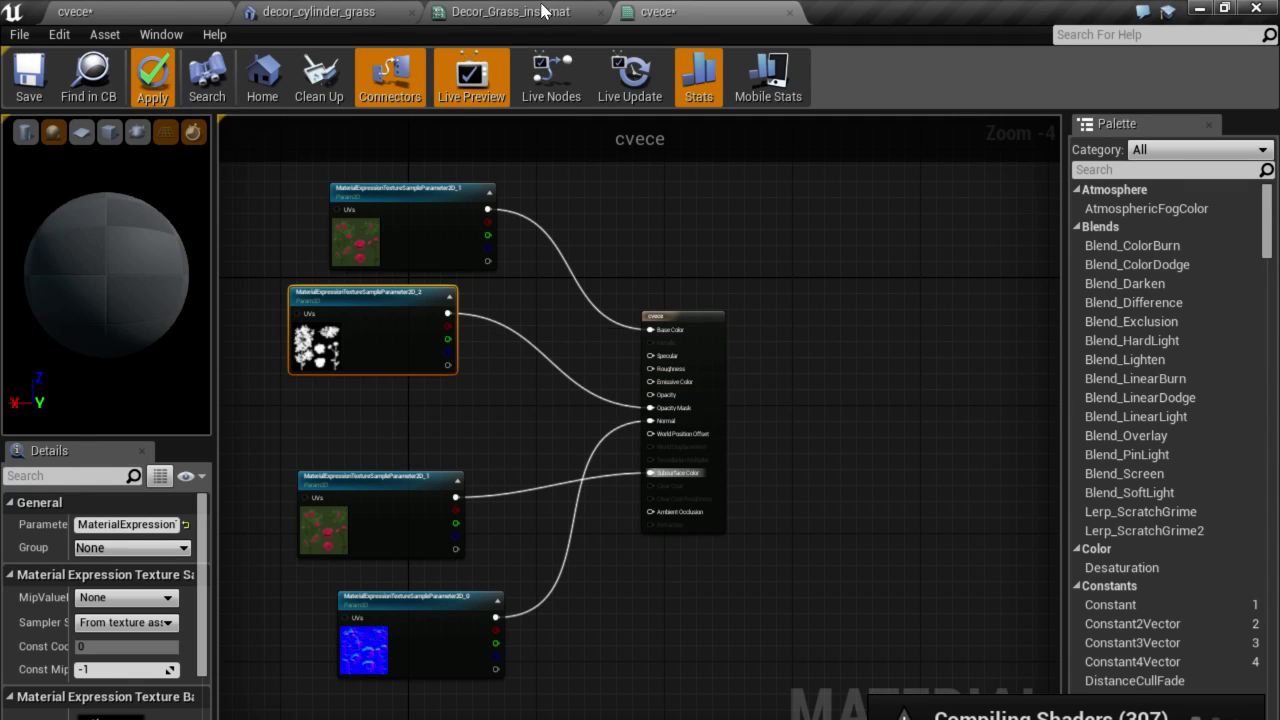
{"action": "left_click", "coordinate": [541, 12]}
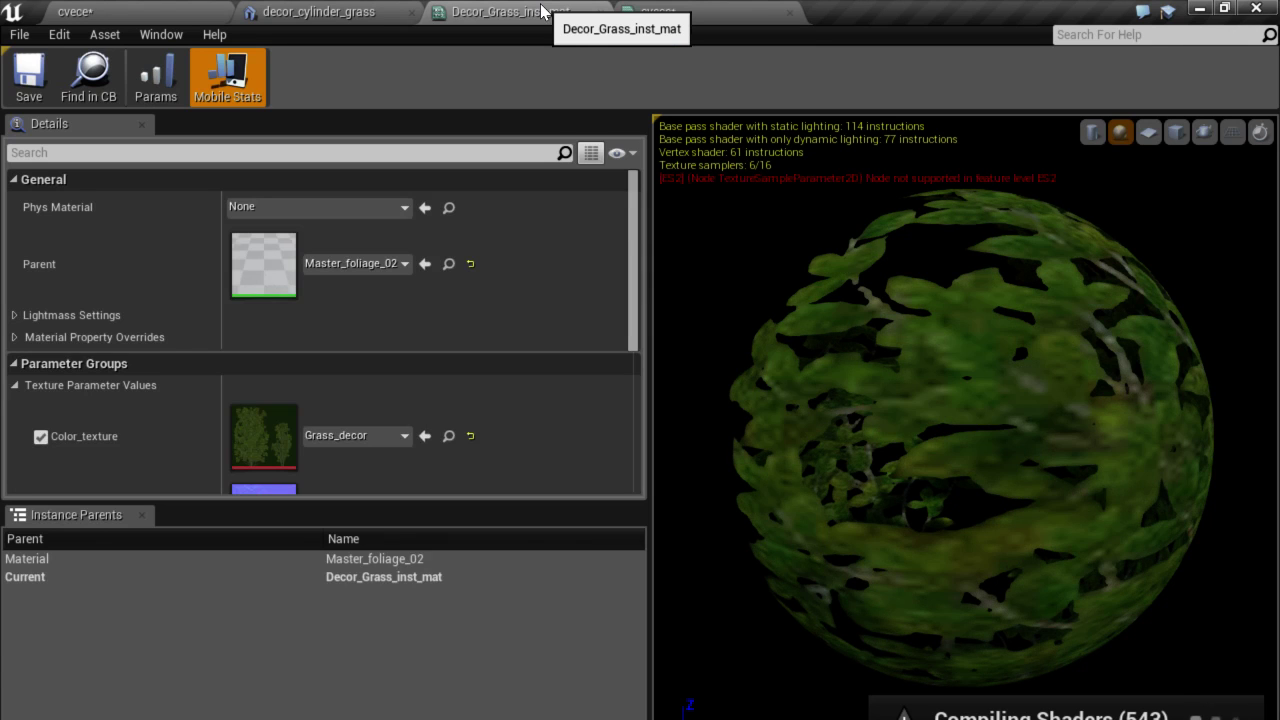
{"action": "left_click", "coordinate": [150, 10]}
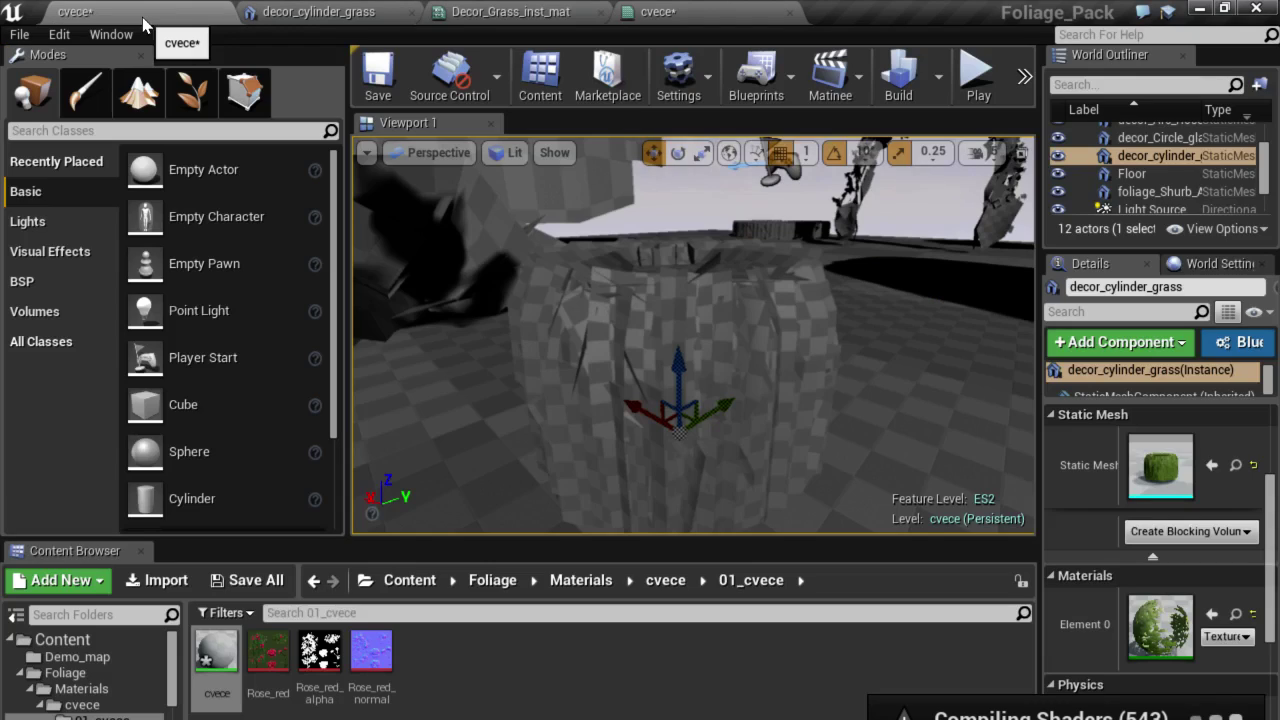
{"action": "left_click", "coordinate": [691, 17]}
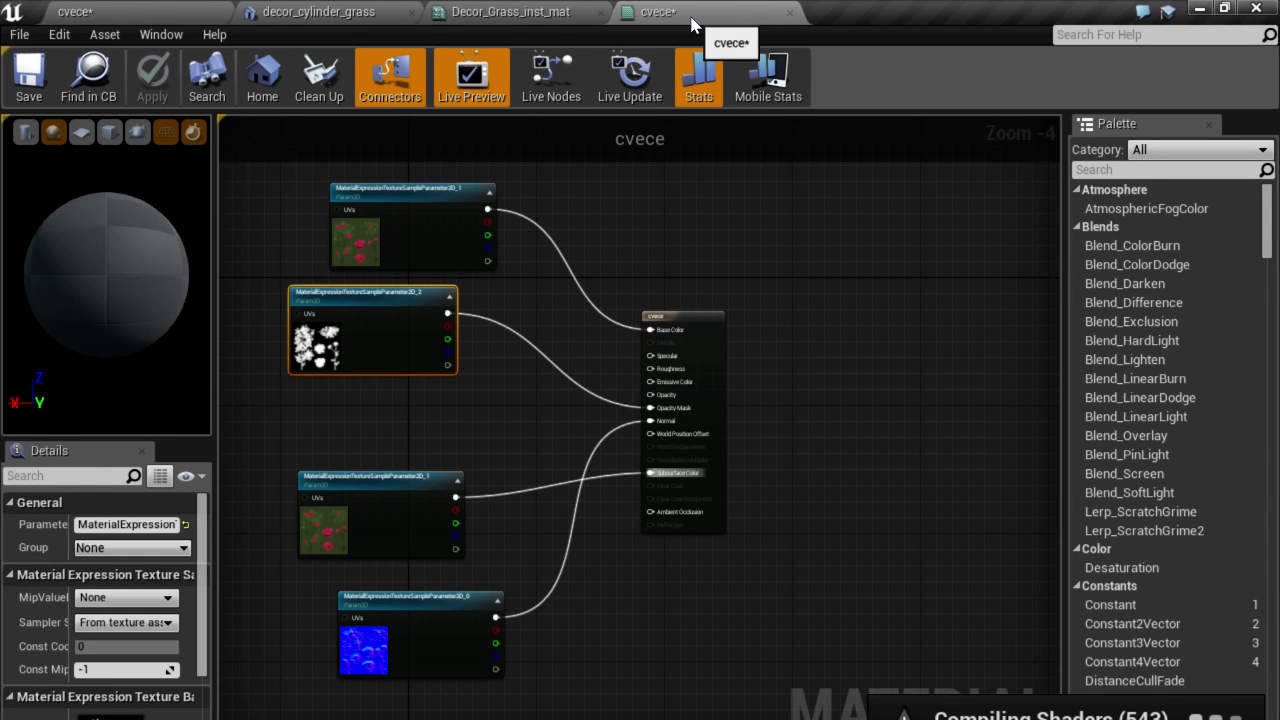
Remove the extra Rose_red node feeding Subsurface Color, then view and close cvece03B.
{"action": "key", "text": "ctrl+z"}
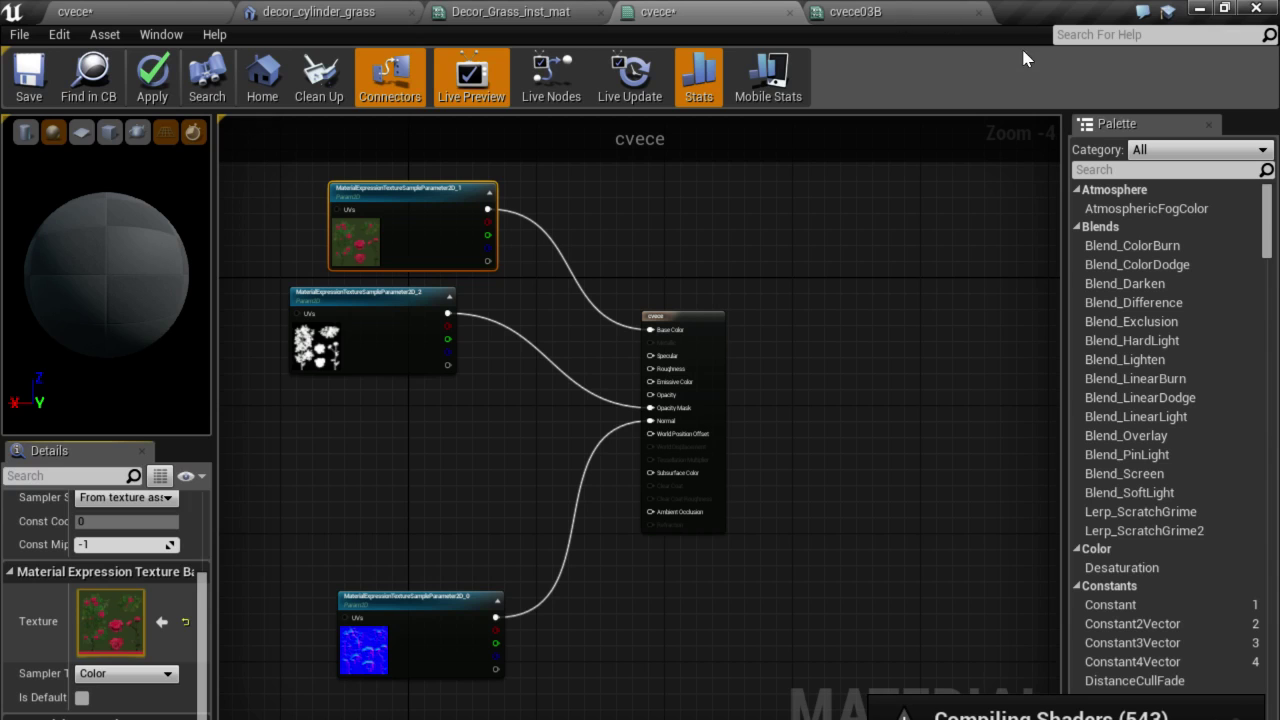
{"action": "left_click", "coordinate": [860, 12]}
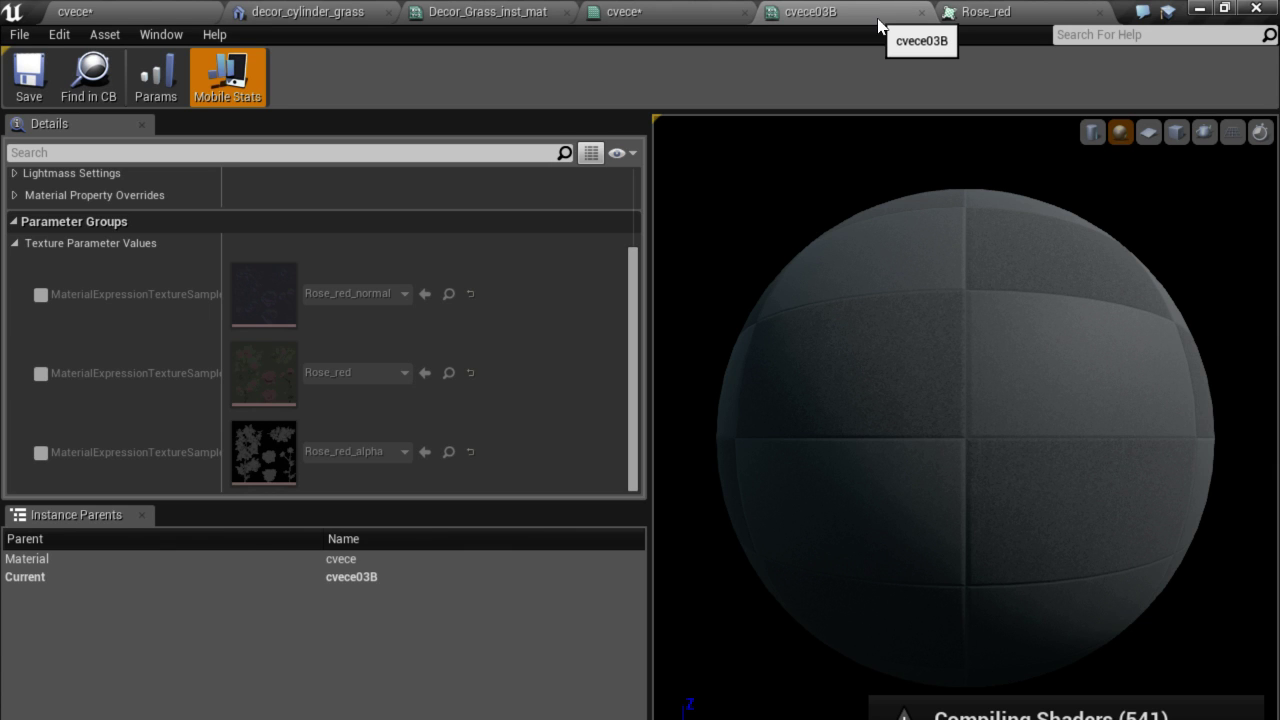
{"action": "left_click", "coordinate": [921, 12]}
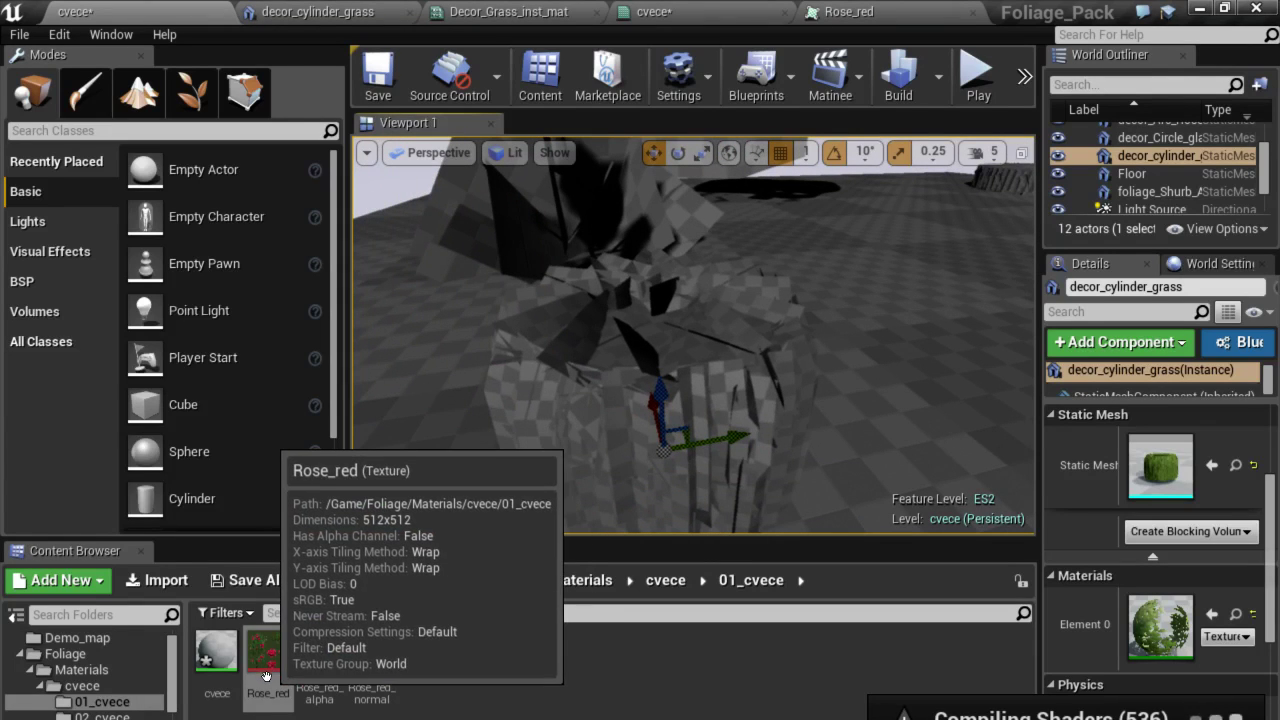
Apply and save the cvece material with the new Subsurface Color texture wiring.
{"action": "left_click", "coordinate": [658, 18]}
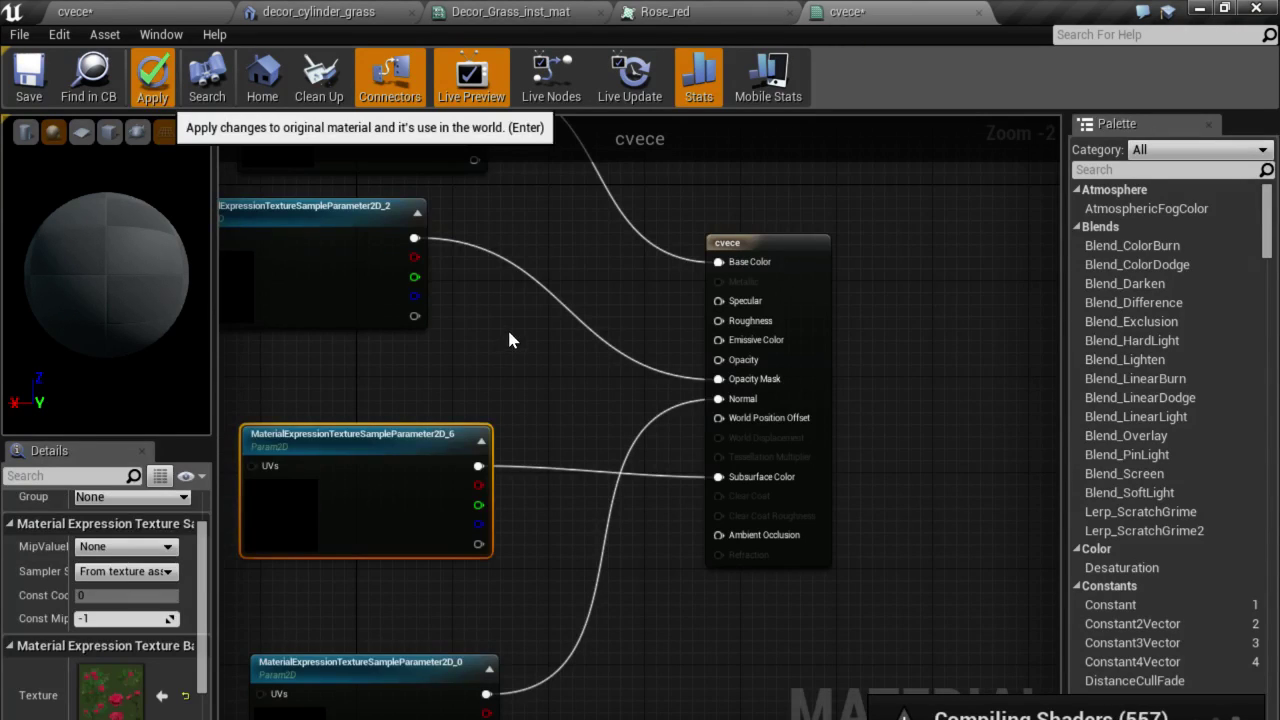
{"action": "key", "text": "Return"}
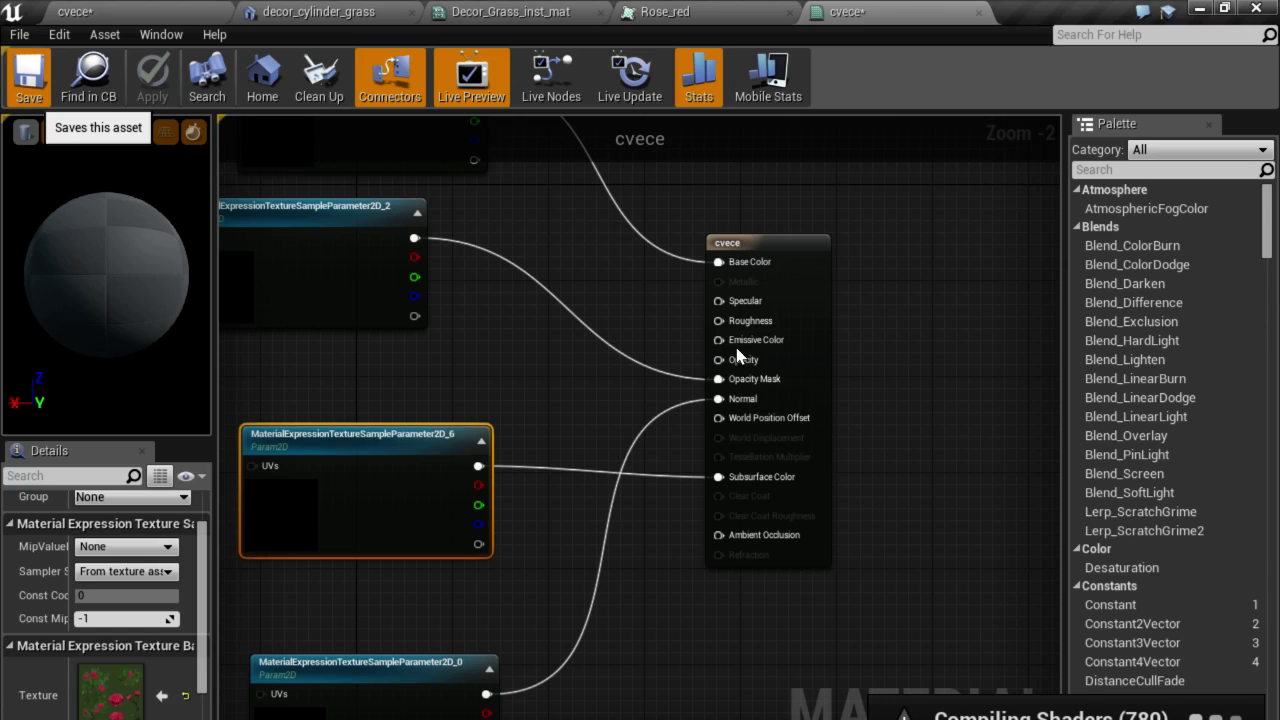
{"action": "left_click", "coordinate": [29, 78]}
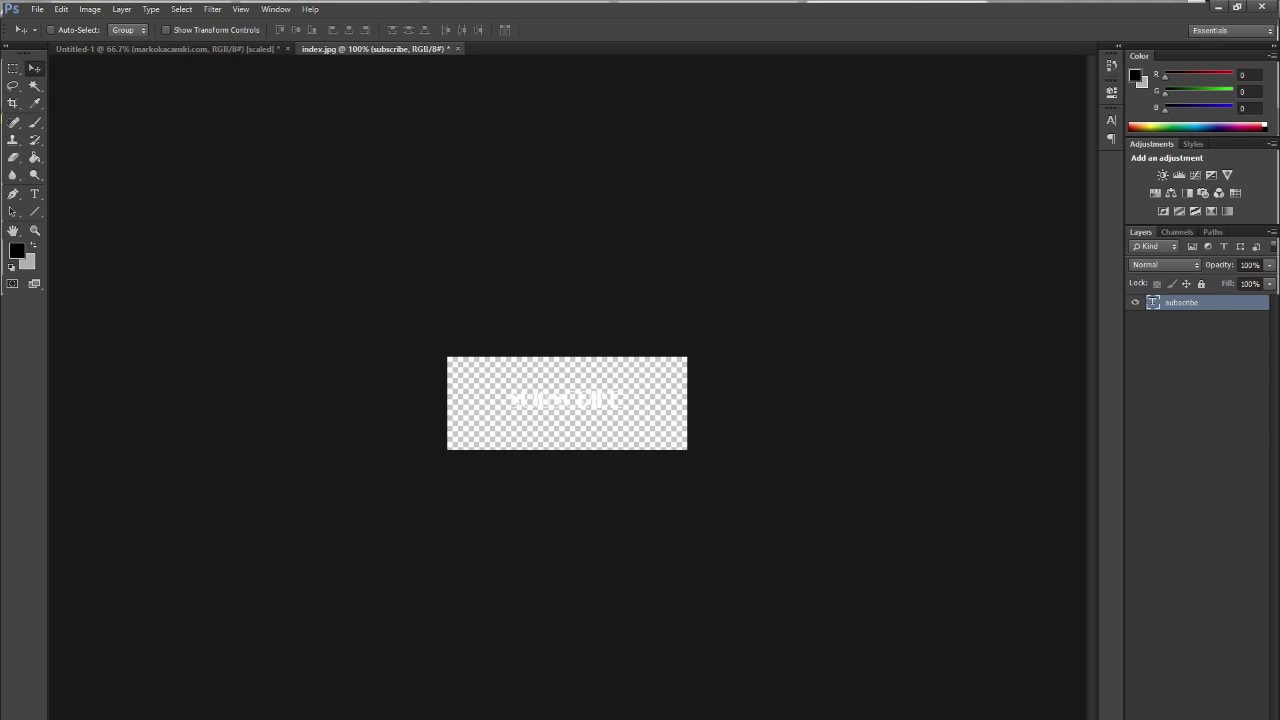
Close both index.jpg and Untitled-1, discarding unsaved changes in each.
{"action": "left_click", "coordinate": [457, 50]}
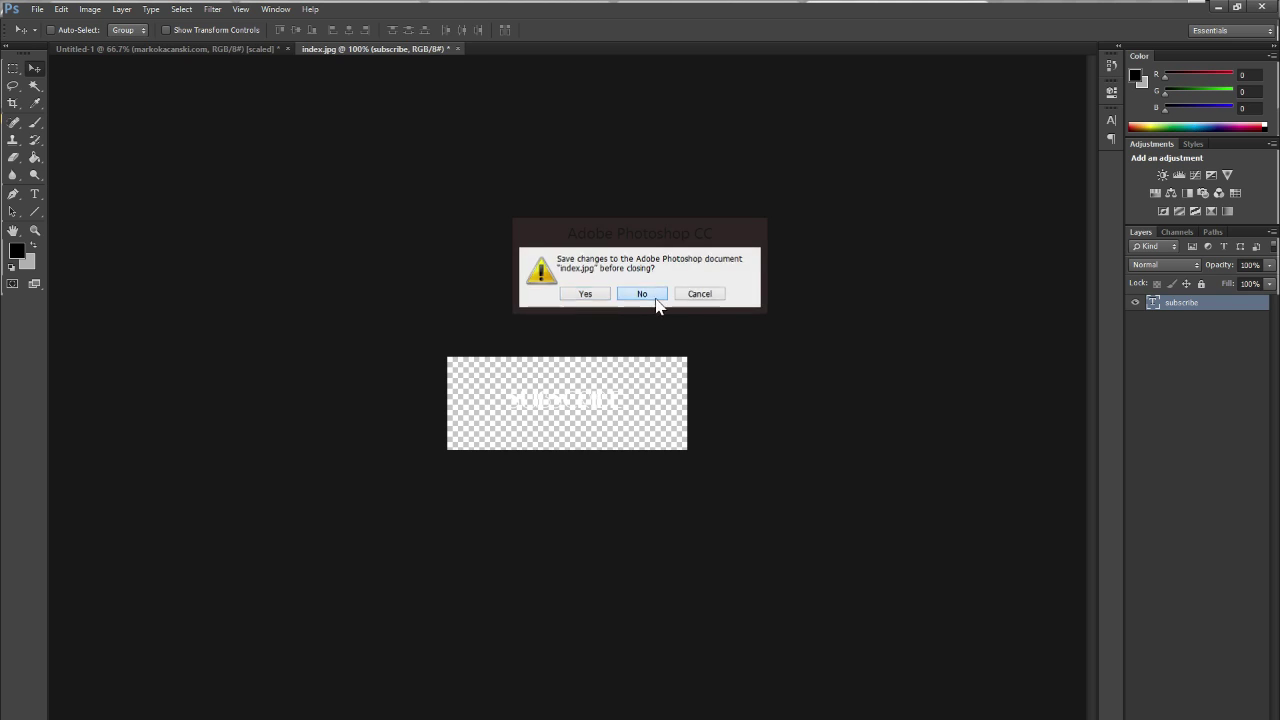
{"action": "left_click", "coordinate": [645, 292]}
{"action": "left_click", "coordinate": [287, 49]}
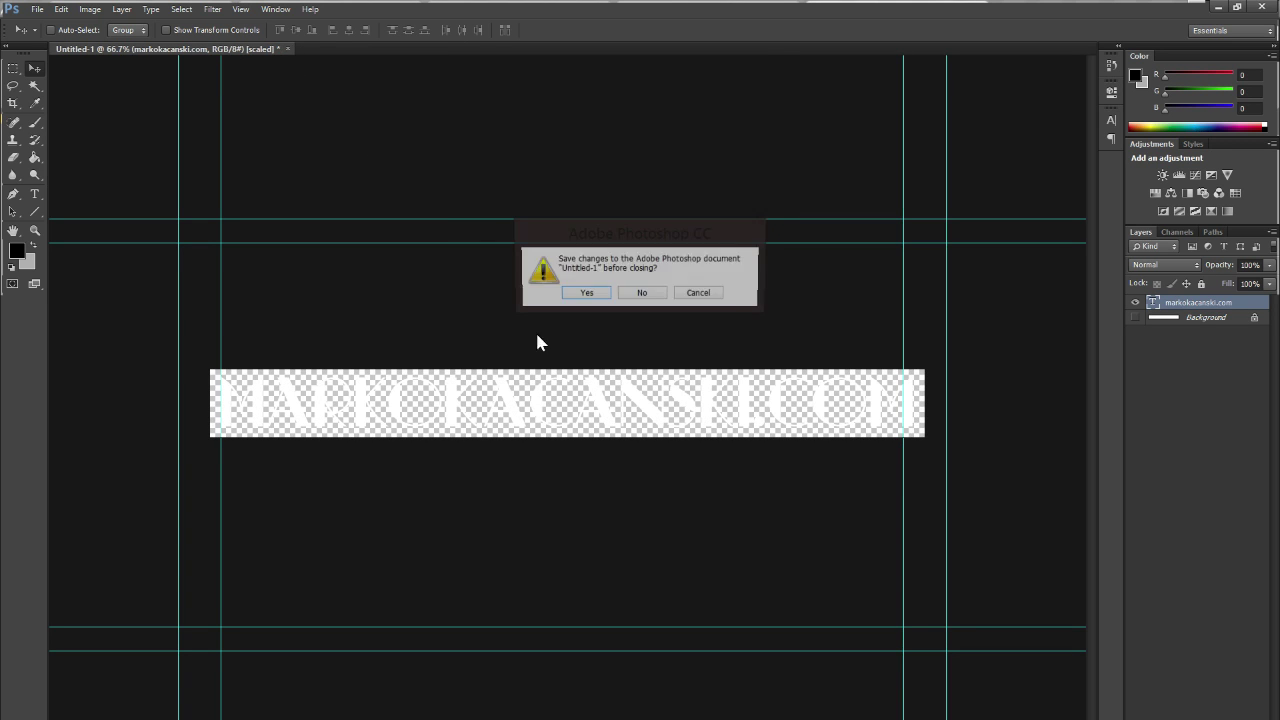
{"action": "left_click", "coordinate": [642, 293]}
Create a new Photoshop document with the default settings.
{"action": "left_click", "coordinate": [37, 9]}
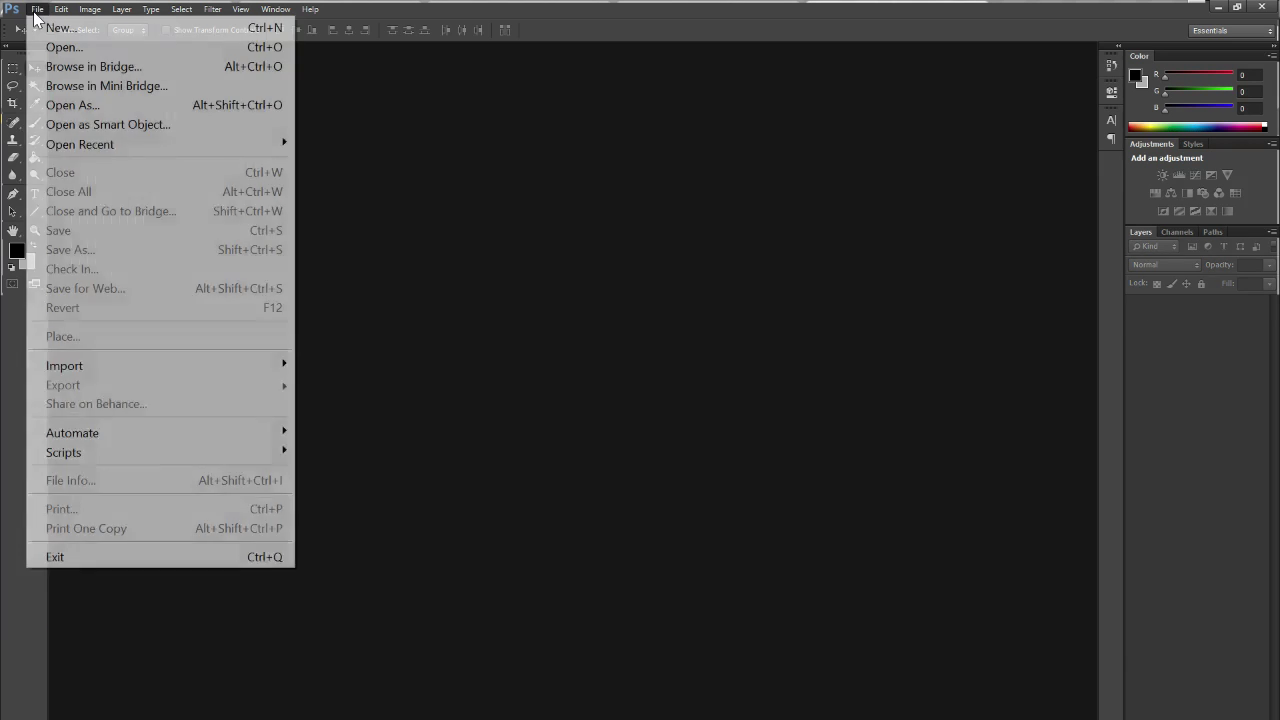
{"action": "left_click", "coordinate": [45, 25]}
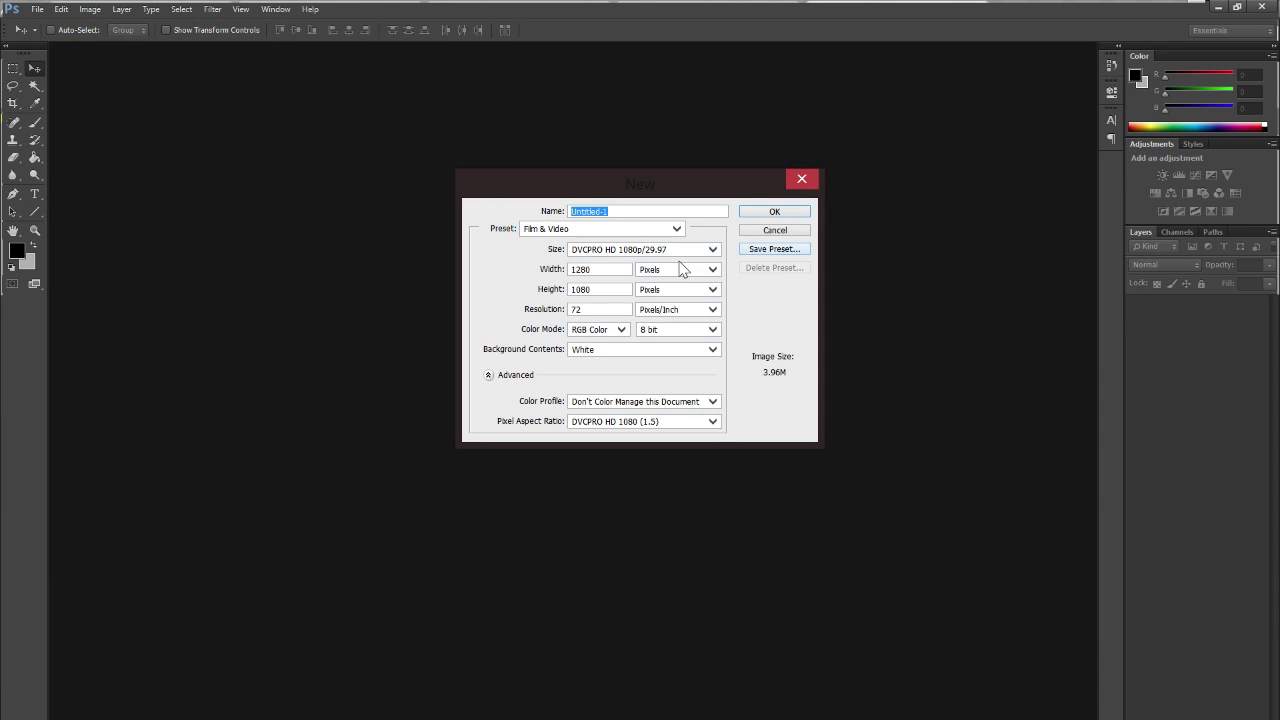
{"action": "left_click", "coordinate": [770, 213]}
{"action": "left_click", "coordinate": [643, 298]}
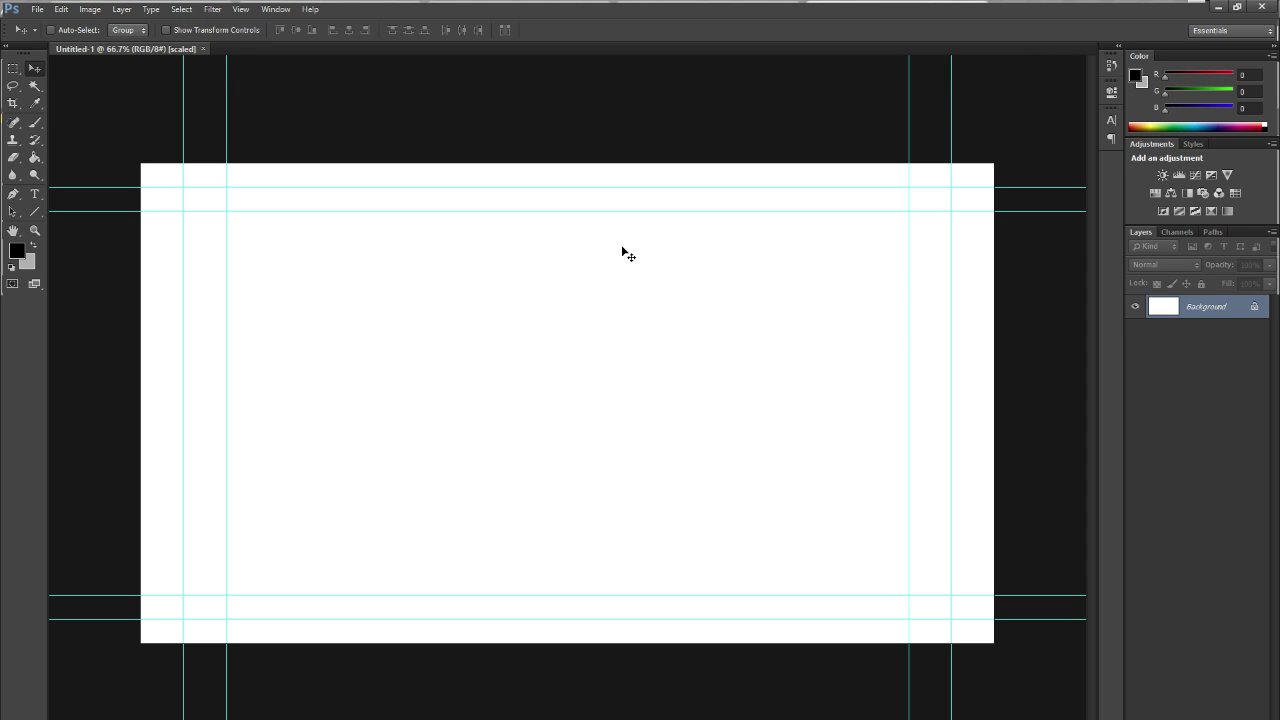
Hide the guides and paint a grey diagonal brush stroke near the canvas's top-left.
{"action": "key", "text": "ctrl+semicolon"}
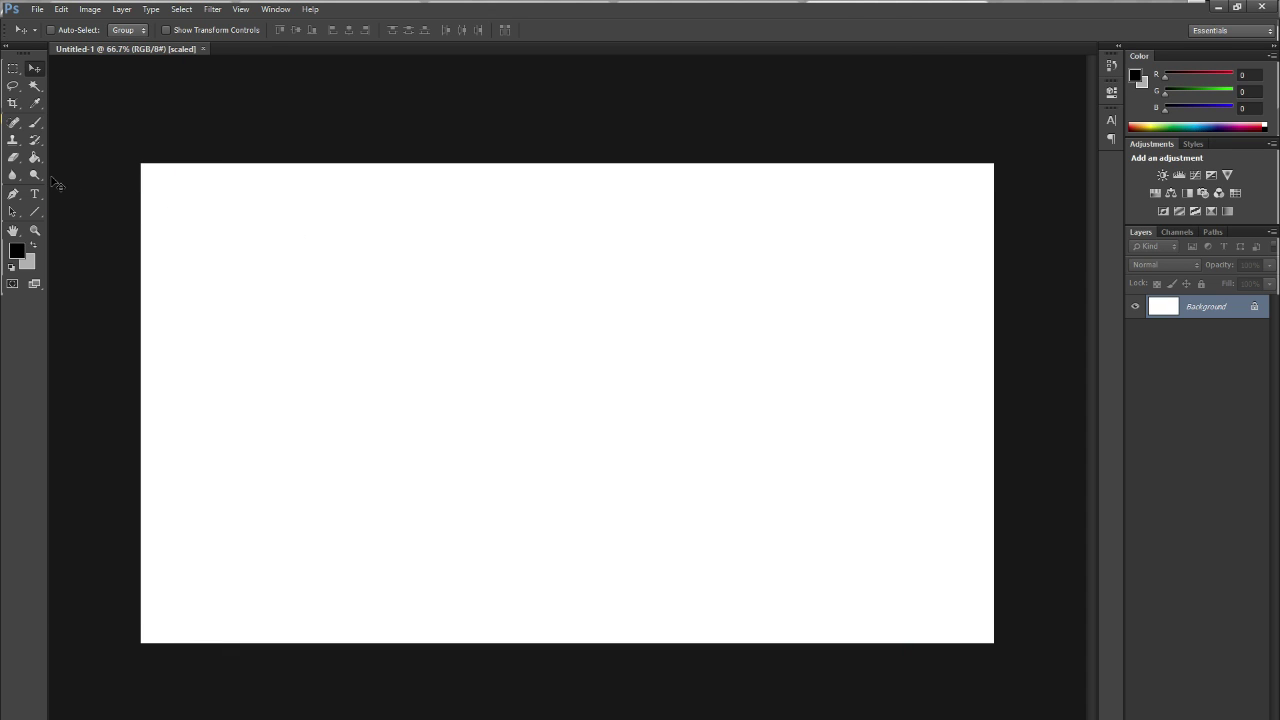
{"action": "left_click", "coordinate": [35, 125]}
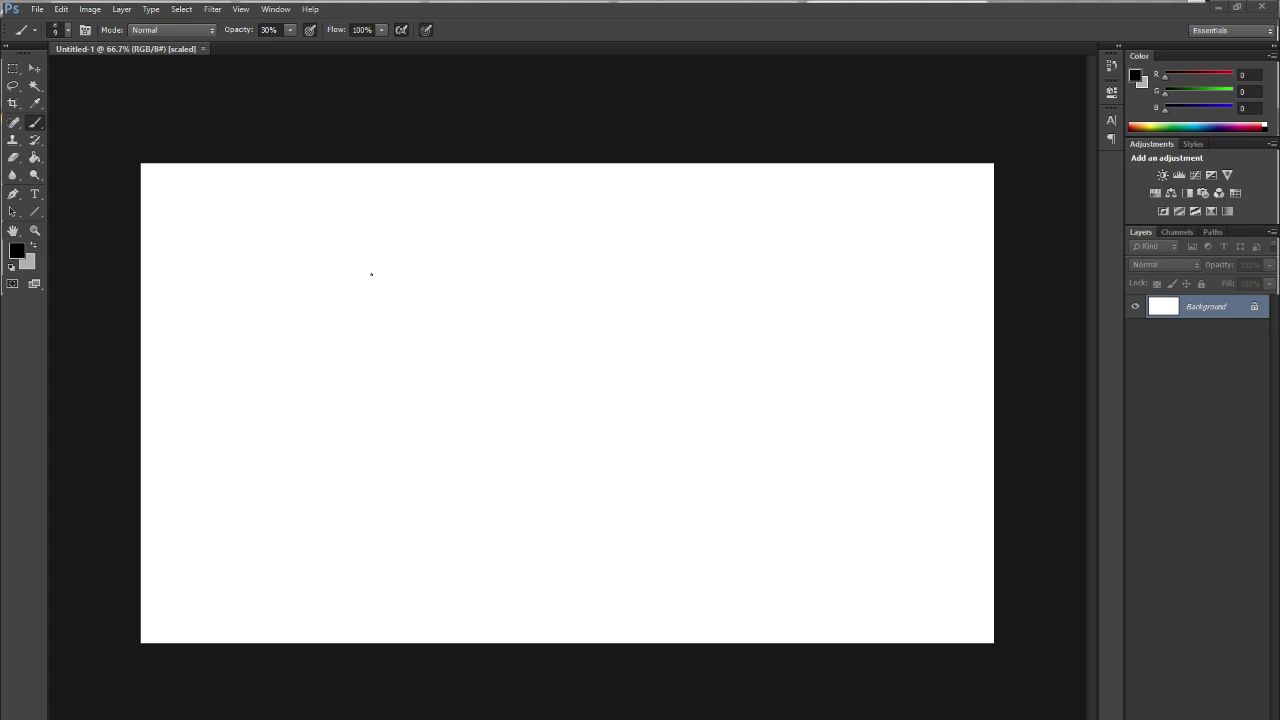
{"action": "left_click_drag", "start_coordinate": [291, 247], "coordinate": [194, 307]}
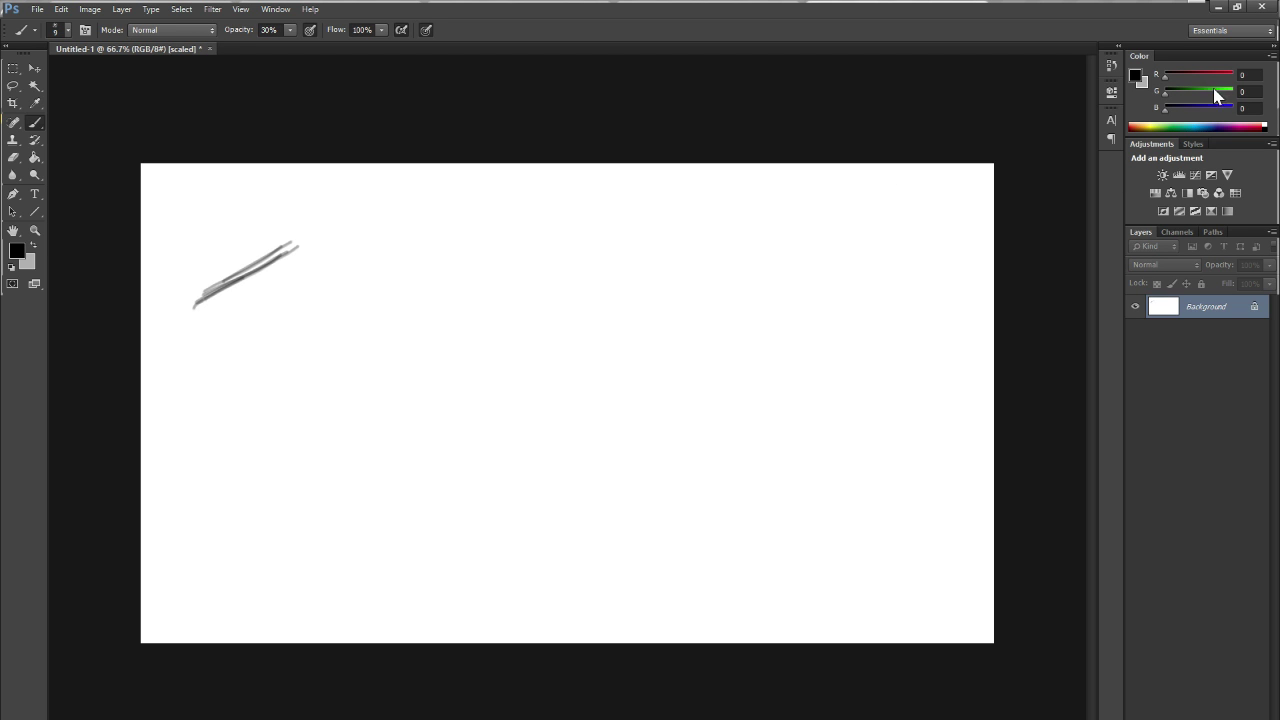
{"action": "left_click", "coordinate": [1214, 7]}
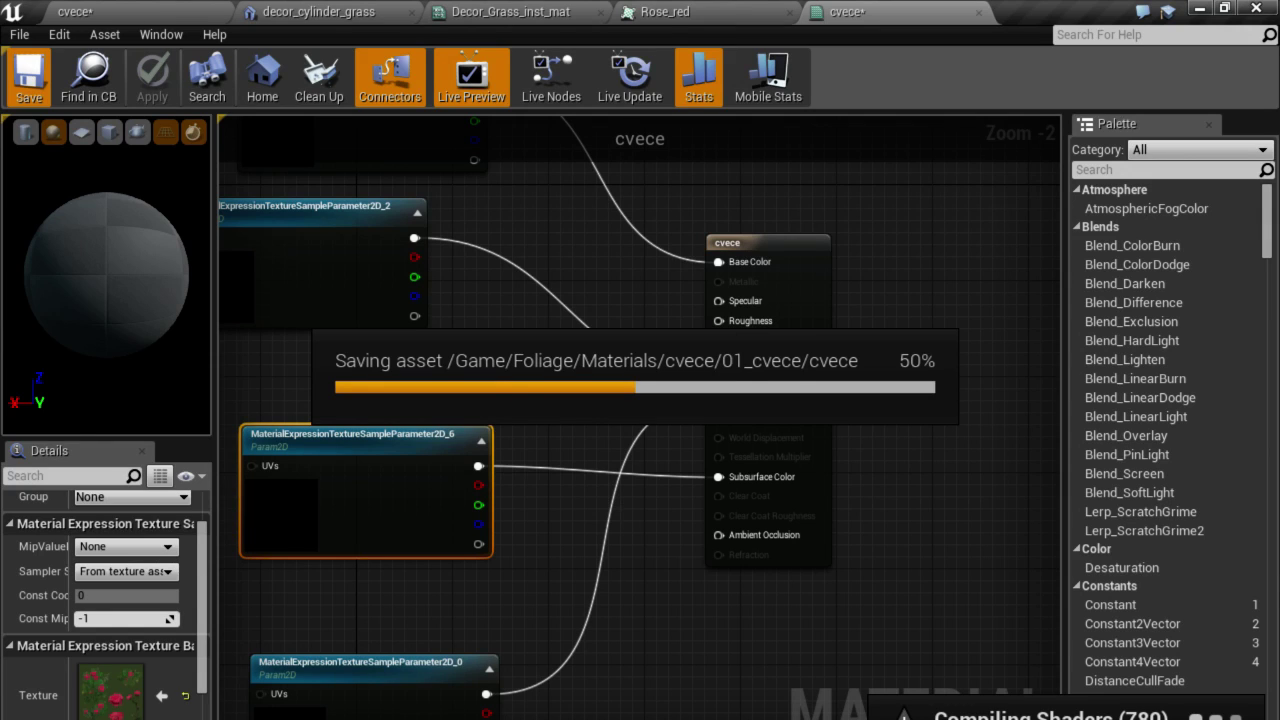
Bring up Task Manager with Ctrl+Shift+Esc and move it mostly off-screen.
{"action": "right_click", "coordinate": [802, 718]}
{"action": "key", "text": "Escape"}
{"action": "key", "text": "ctrl+shift+Escape"}
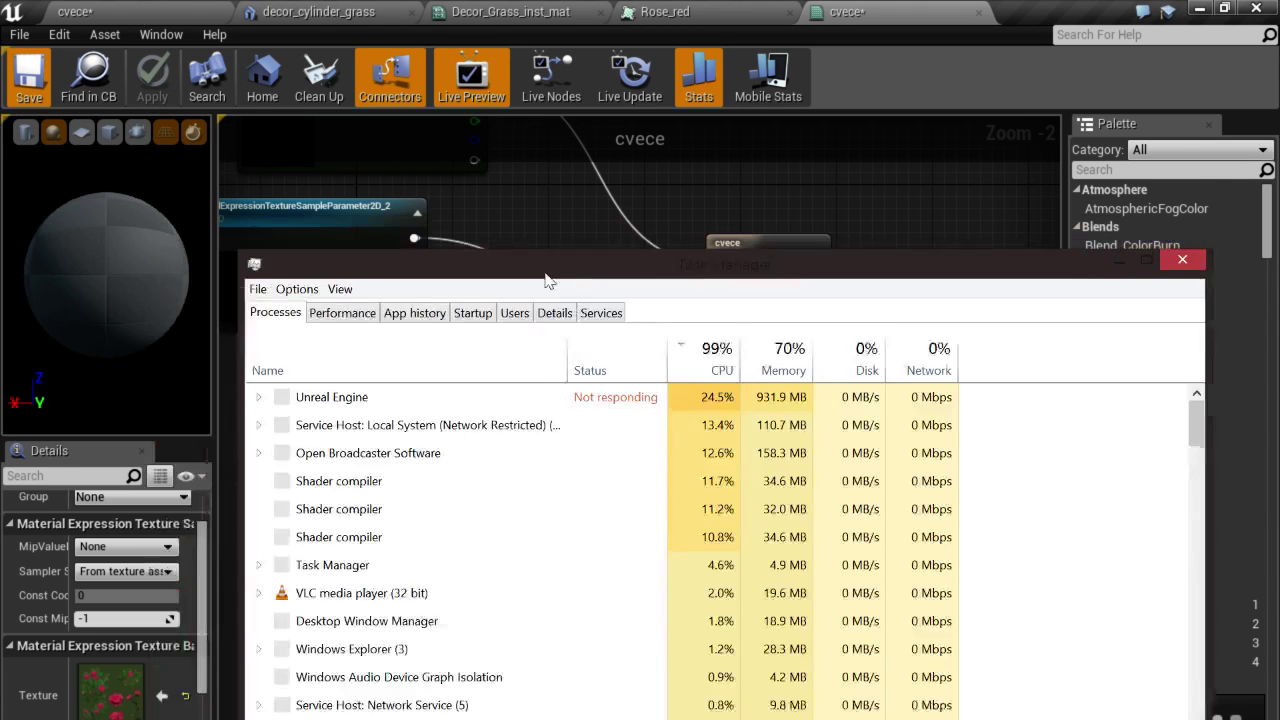
{"action": "left_click_drag", "start_coordinate": [543, 268], "coordinate": [0, 460]}
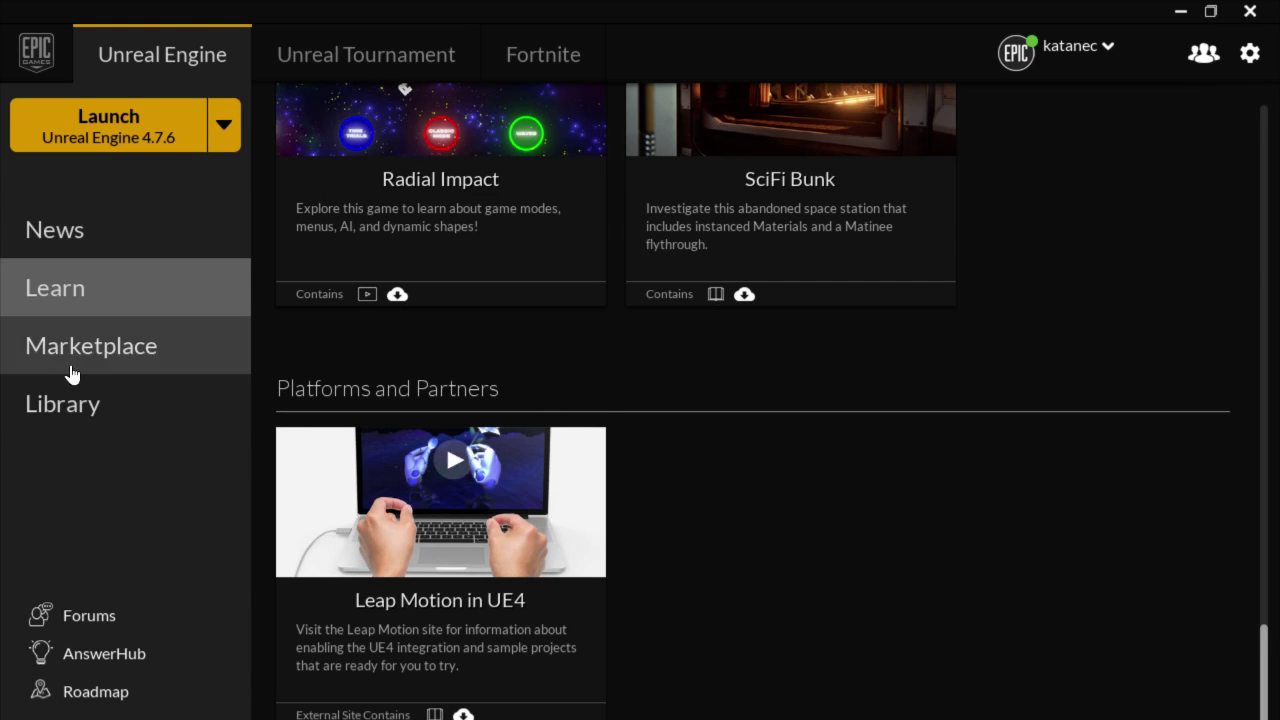
Browse the launcher Library's My Projects and engine versions, including 4.7.6.
{"action": "left_click", "coordinate": [63, 400]}
{"action": "scroll", "coordinate": [706, 345], "scroll_direction": "up", "scroll_amount": 1}
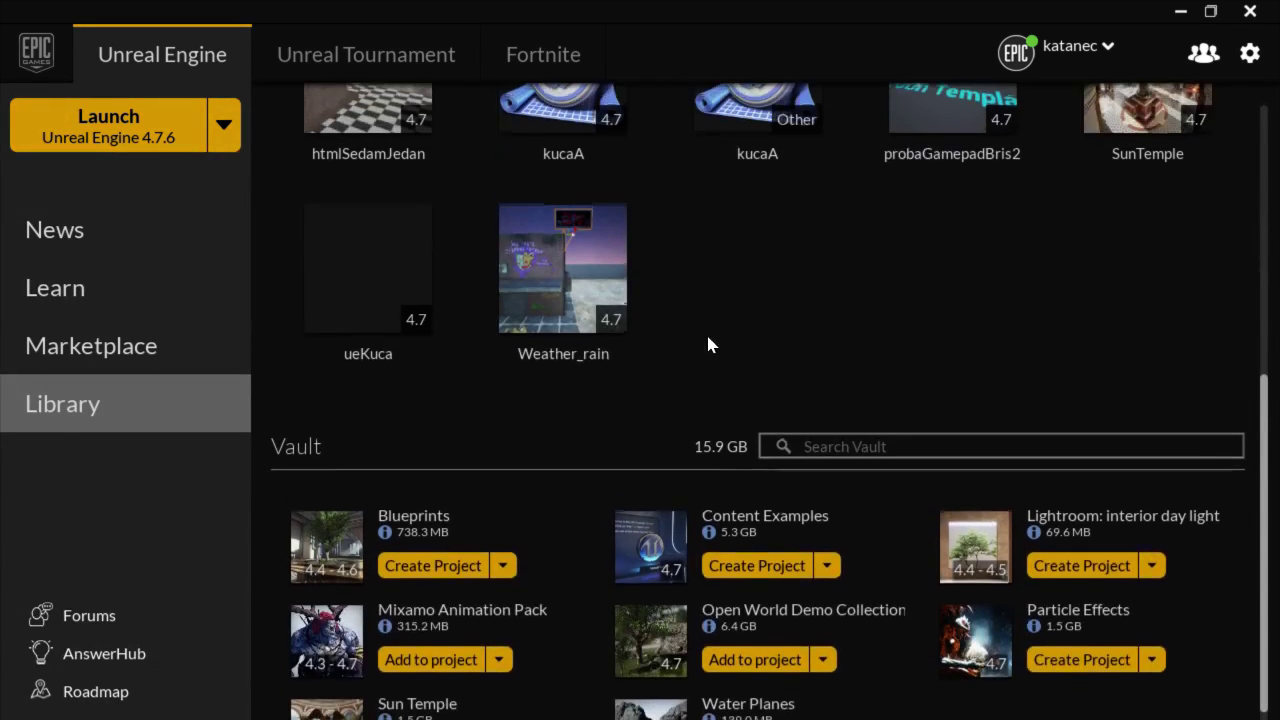
{"action": "scroll", "coordinate": [811, 340], "scroll_direction": "up", "scroll_amount": 2}
{"action": "scroll", "coordinate": [812, 340], "scroll_direction": "up", "scroll_amount": 5}
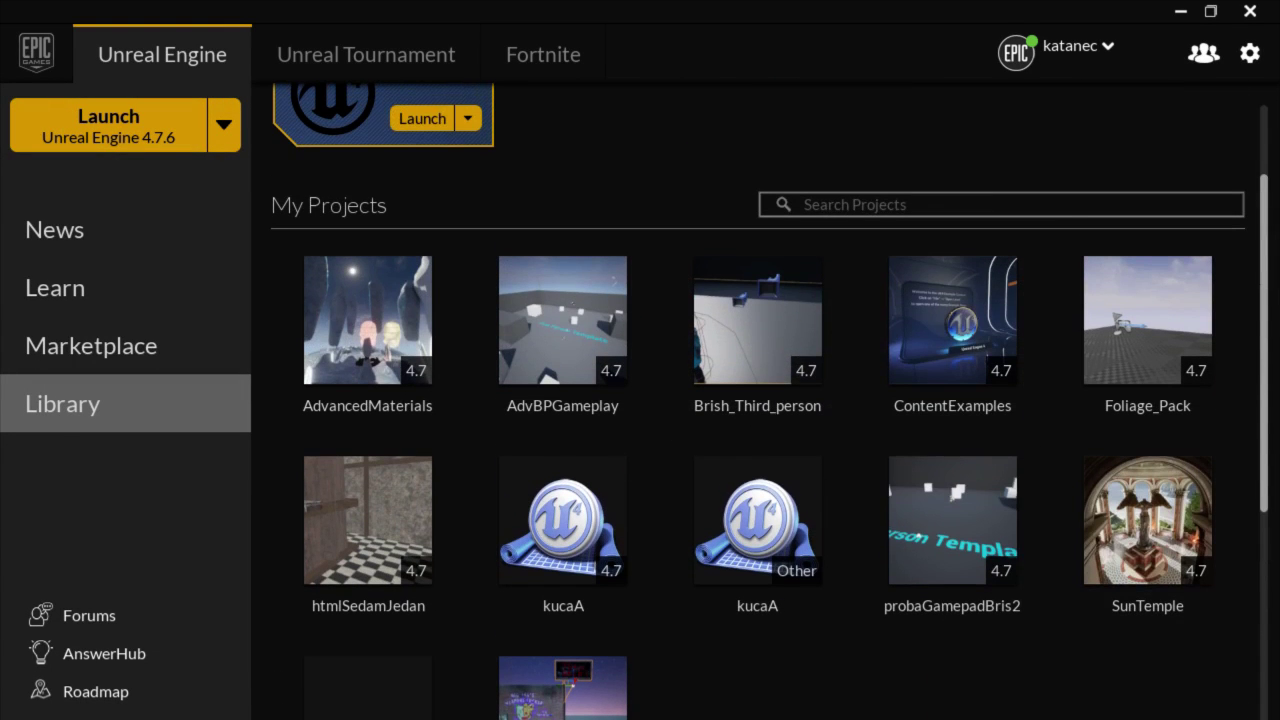
{"action": "scroll", "coordinate": [991, 617], "scroll_direction": "down", "scroll_amount": 2}
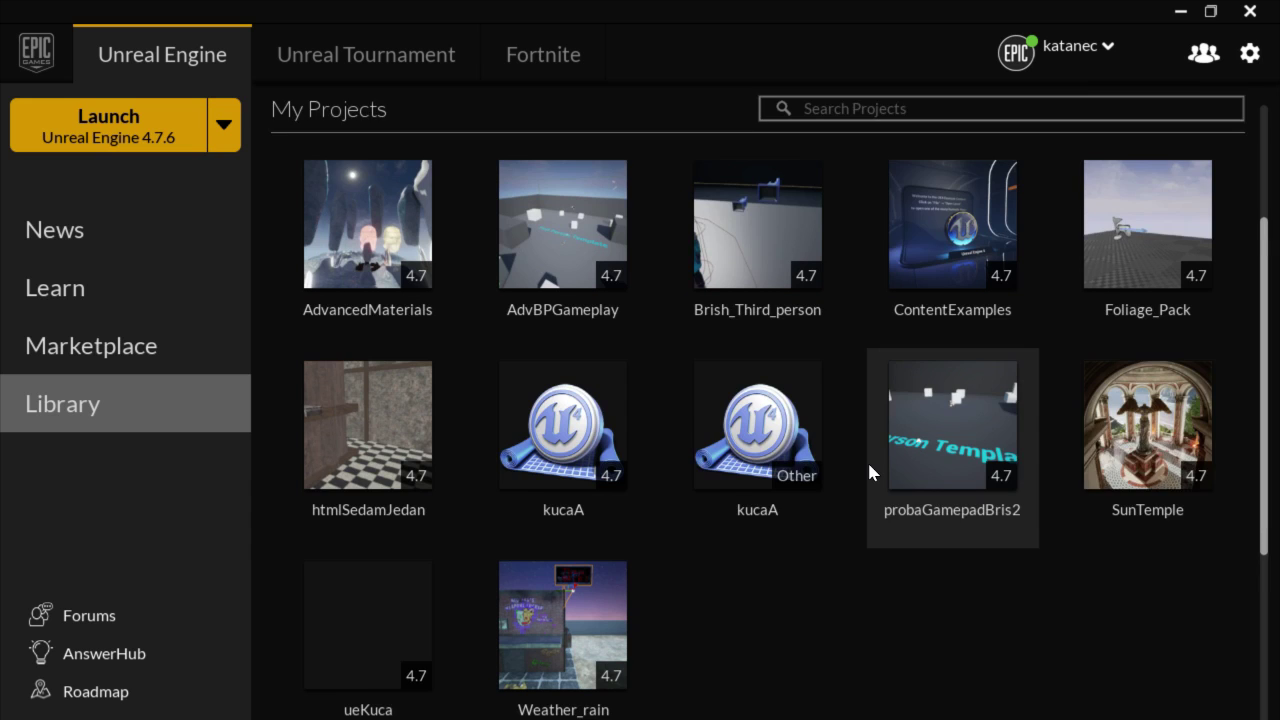
{"action": "scroll", "coordinate": [950, 553], "scroll_direction": "down", "scroll_amount": 2}
{"action": "scroll", "coordinate": [950, 556], "scroll_direction": "up", "scroll_amount": 3}
{"action": "scroll", "coordinate": [948, 548], "scroll_direction": "up", "scroll_amount": 4}
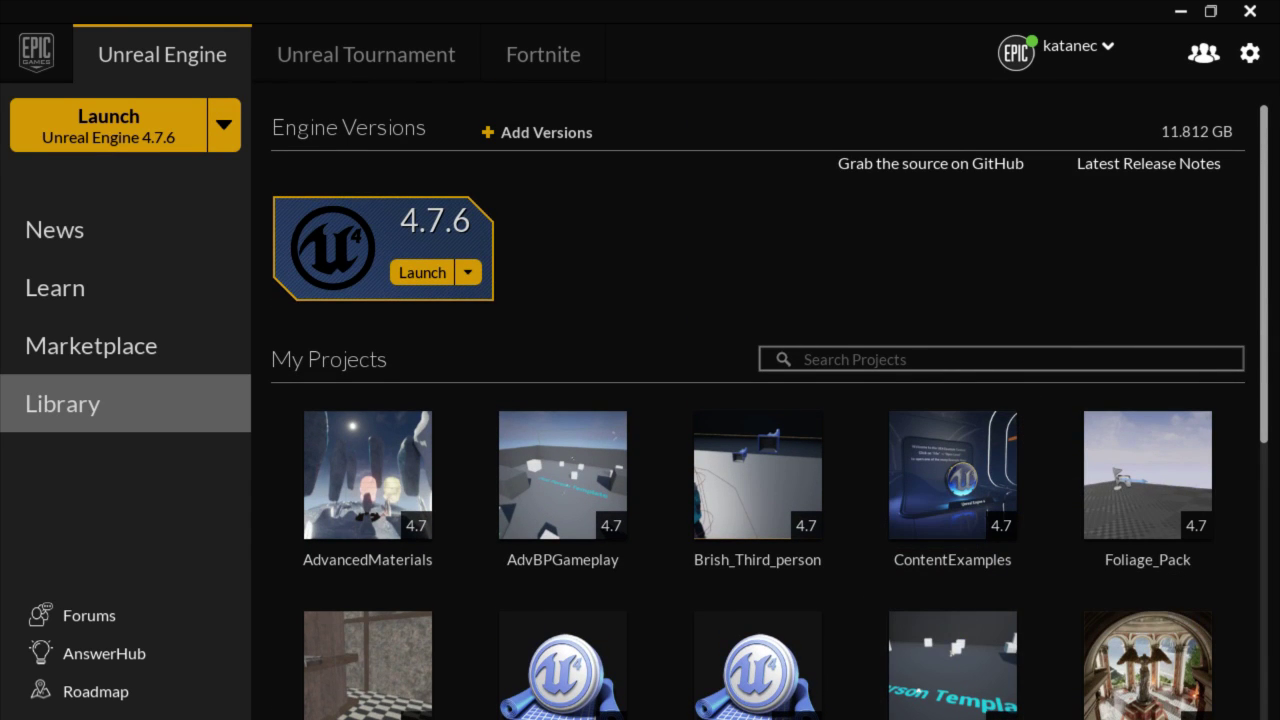
Open the stream vid folder in a maximized Explorer and browse project folders up to kachan2010.
{"action": "left_click", "coordinate": [1181, 12]}
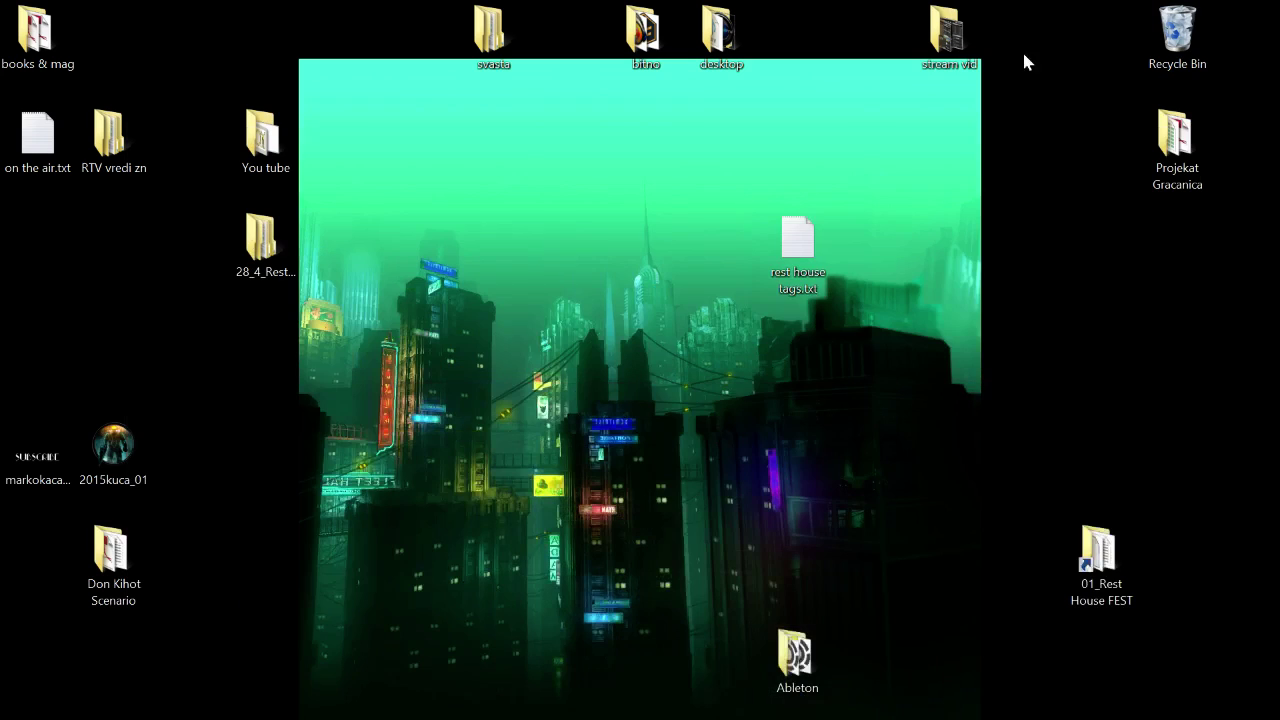
{"action": "double_click", "coordinate": [968, 46]}
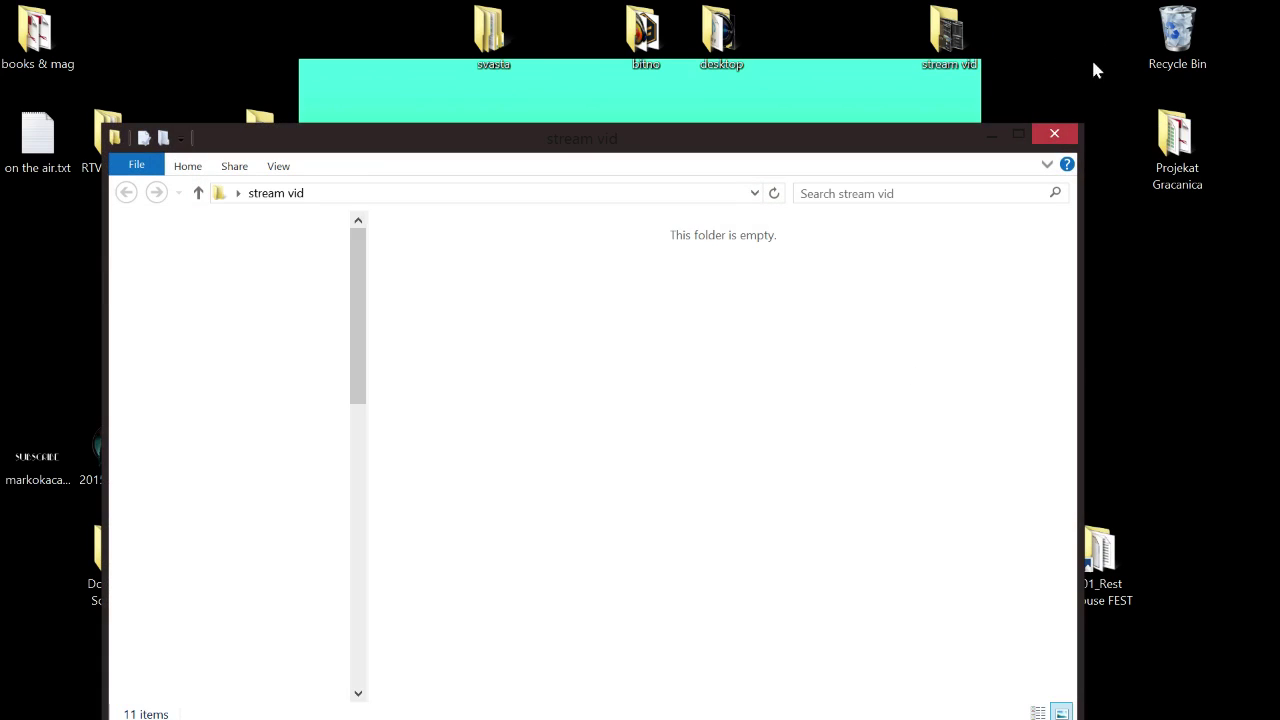
{"action": "left_click", "coordinate": [1024, 135]}
{"action": "left_click_drag", "start_coordinate": [243, 317], "coordinate": [237, 526]}
{"action": "scroll", "coordinate": [240, 526], "scroll_direction": "down", "scroll_amount": 1}
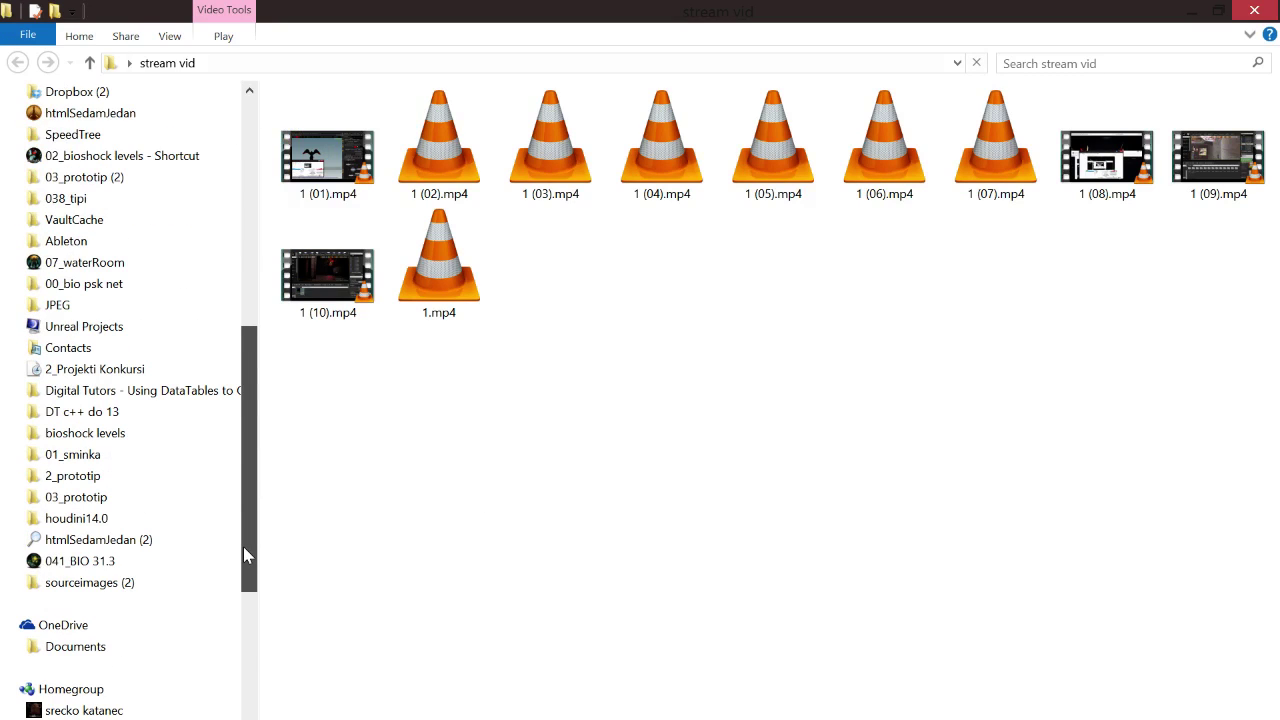
{"action": "left_click", "coordinate": [80, 561]}
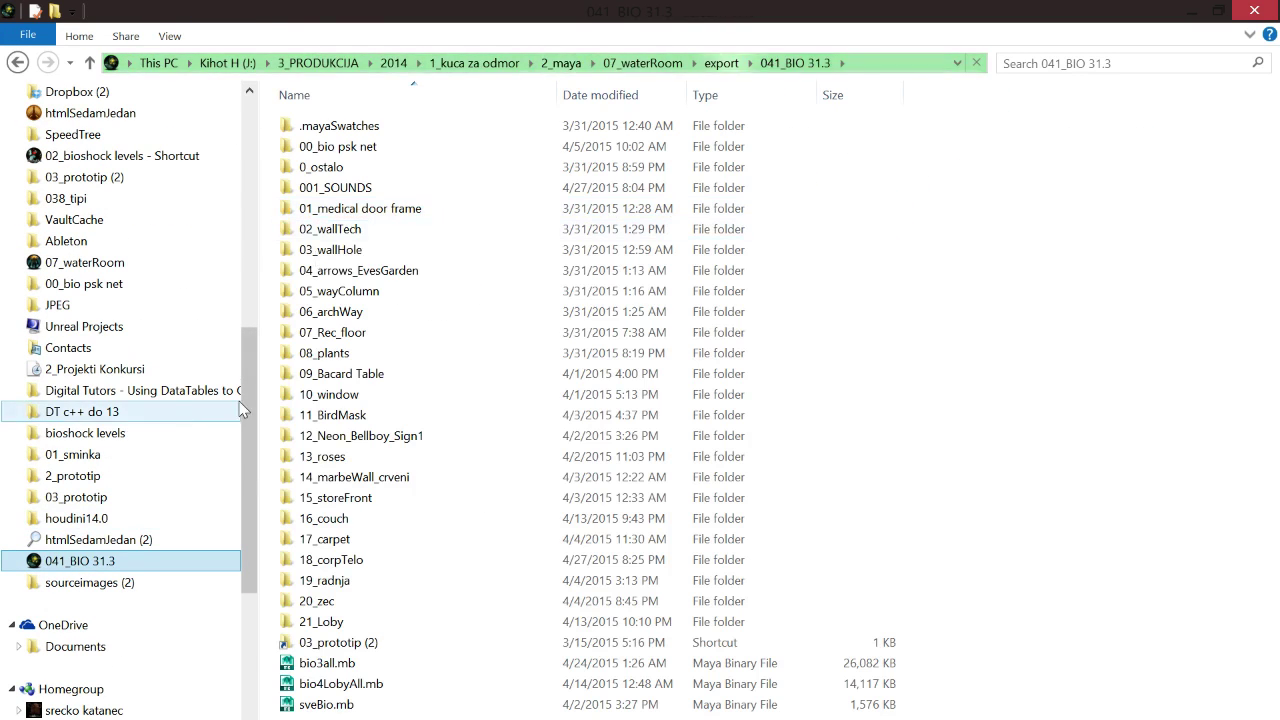
{"action": "left_click", "coordinate": [52, 369]}
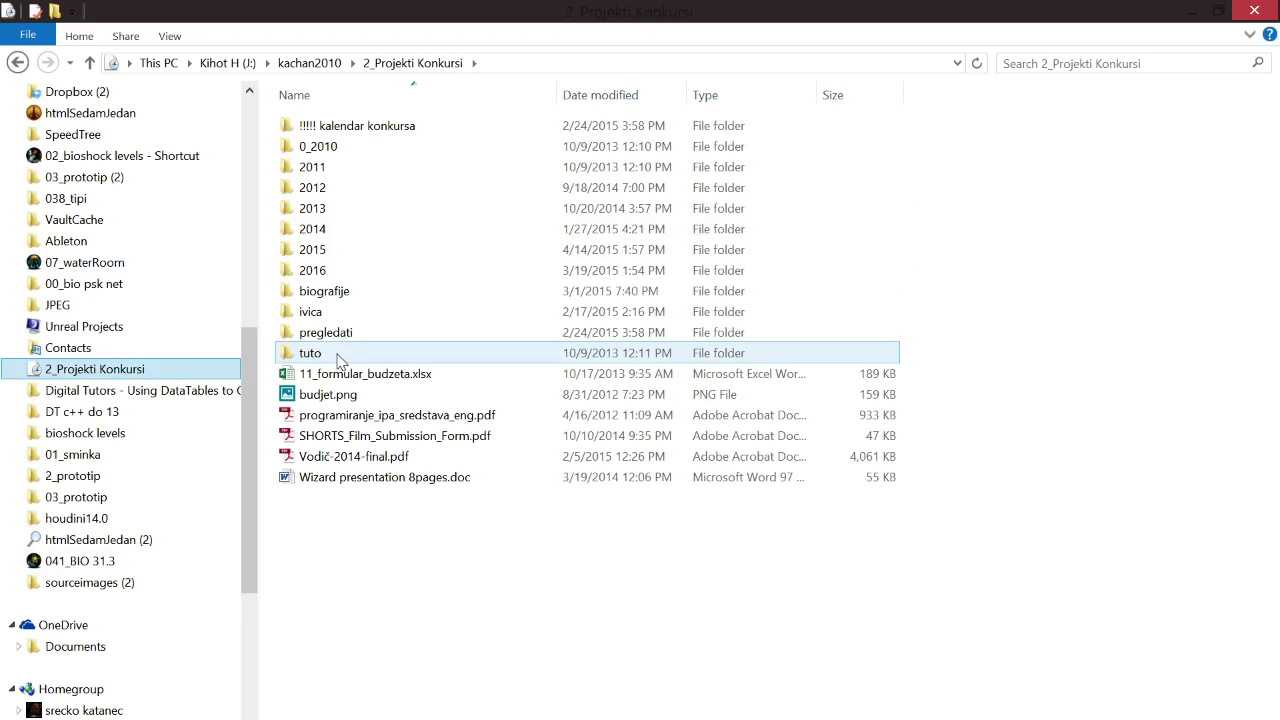
{"action": "left_click", "coordinate": [335, 63]}
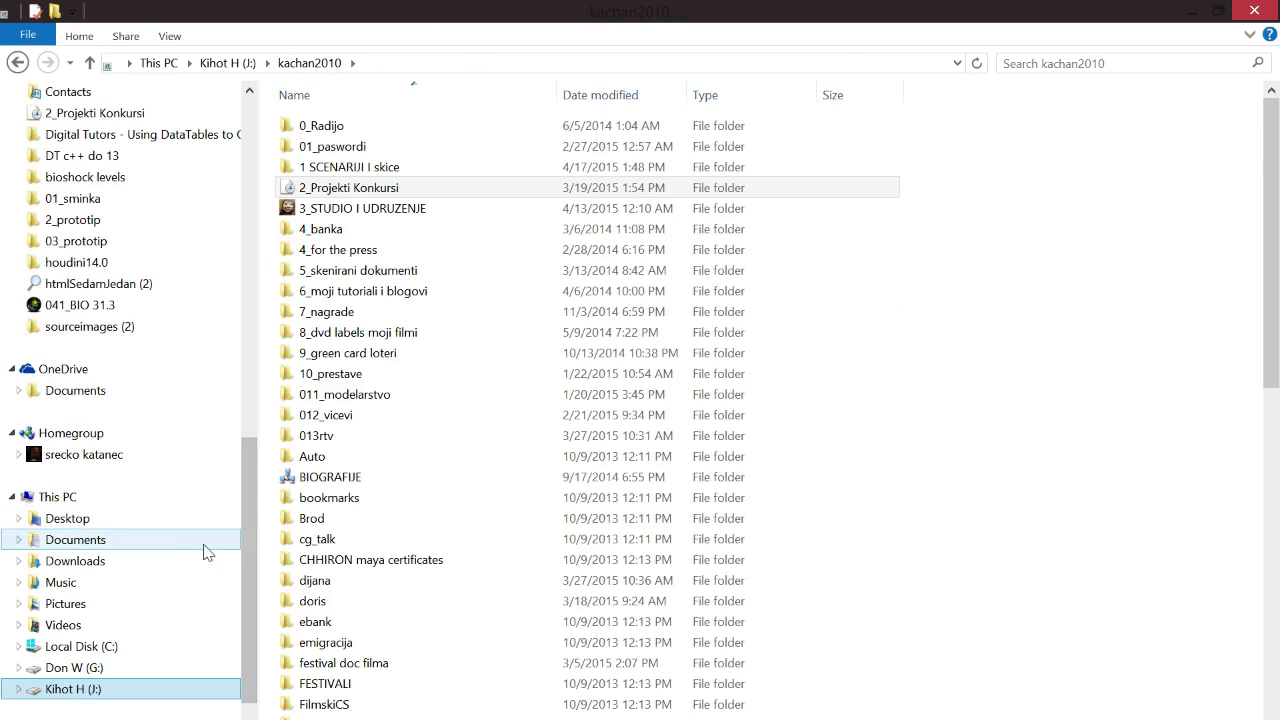
Browse htmlSedamJedan, go up to Unreal Projects and select Foliage_Pack, then return to Photoshop.
{"action": "left_click_drag", "start_coordinate": [249, 534], "coordinate": [247, 478]}
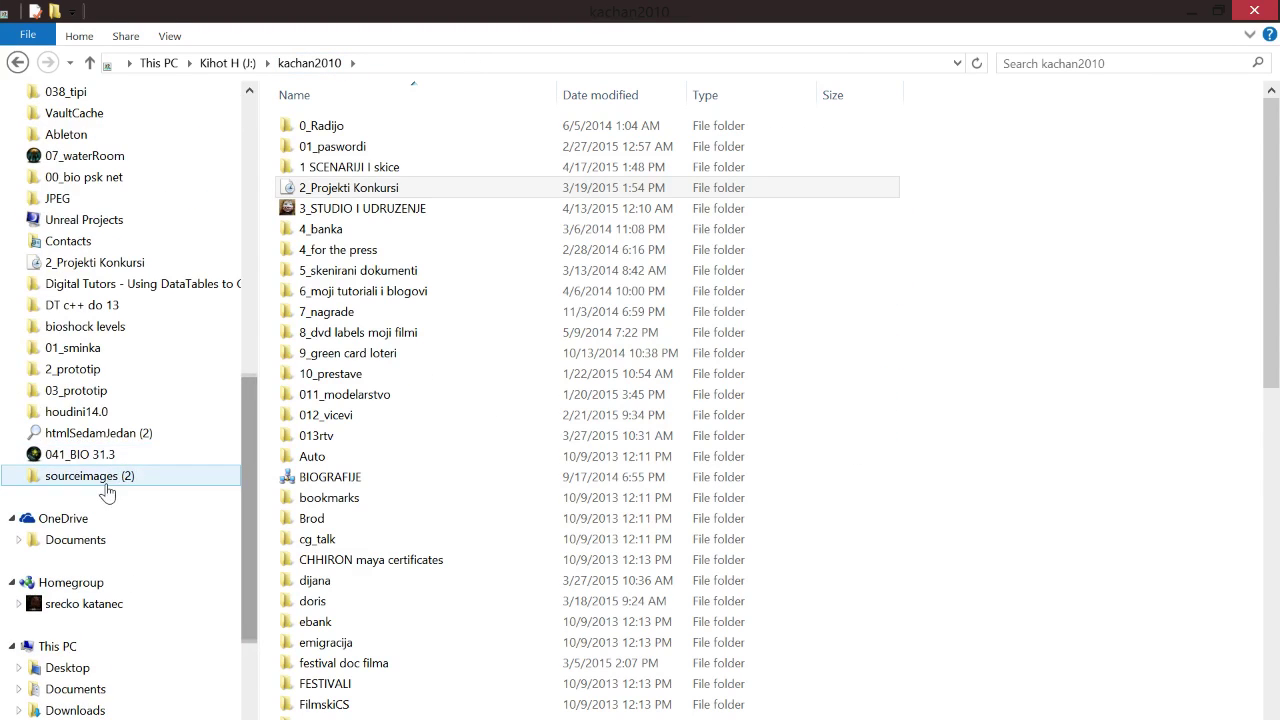
{"action": "left_click", "coordinate": [90, 432]}
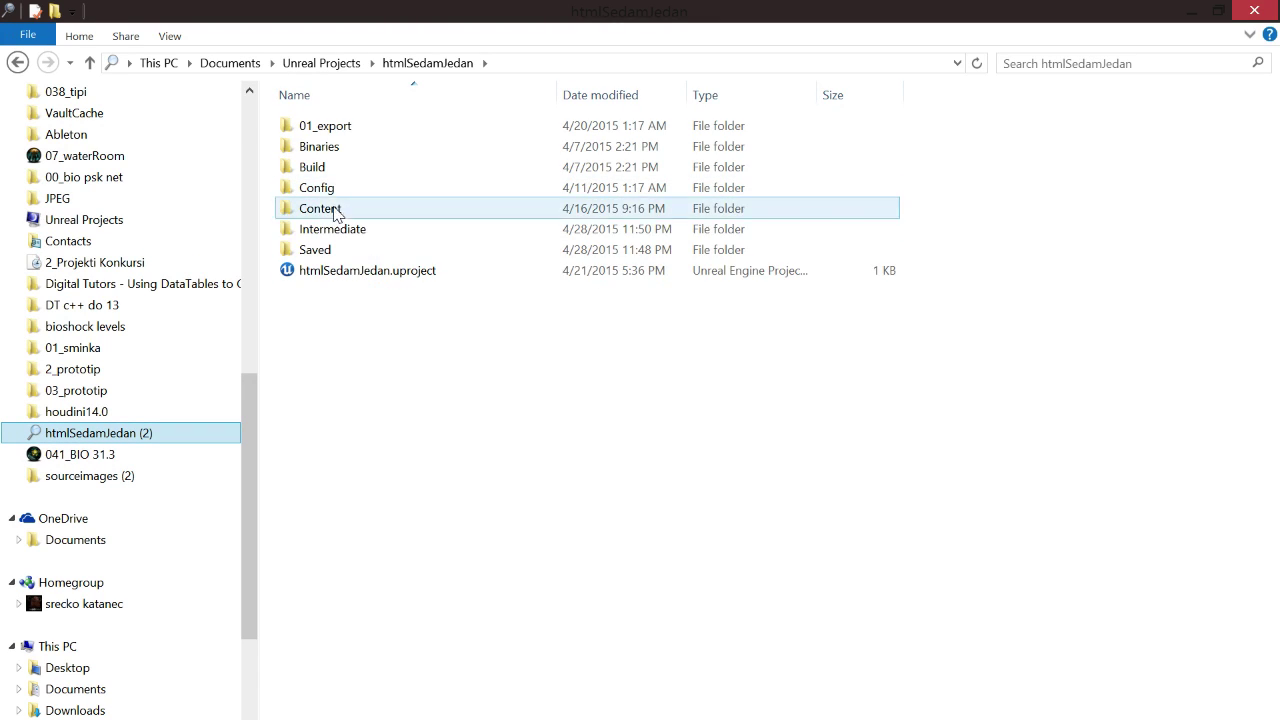
{"action": "left_click", "coordinate": [320, 258]}
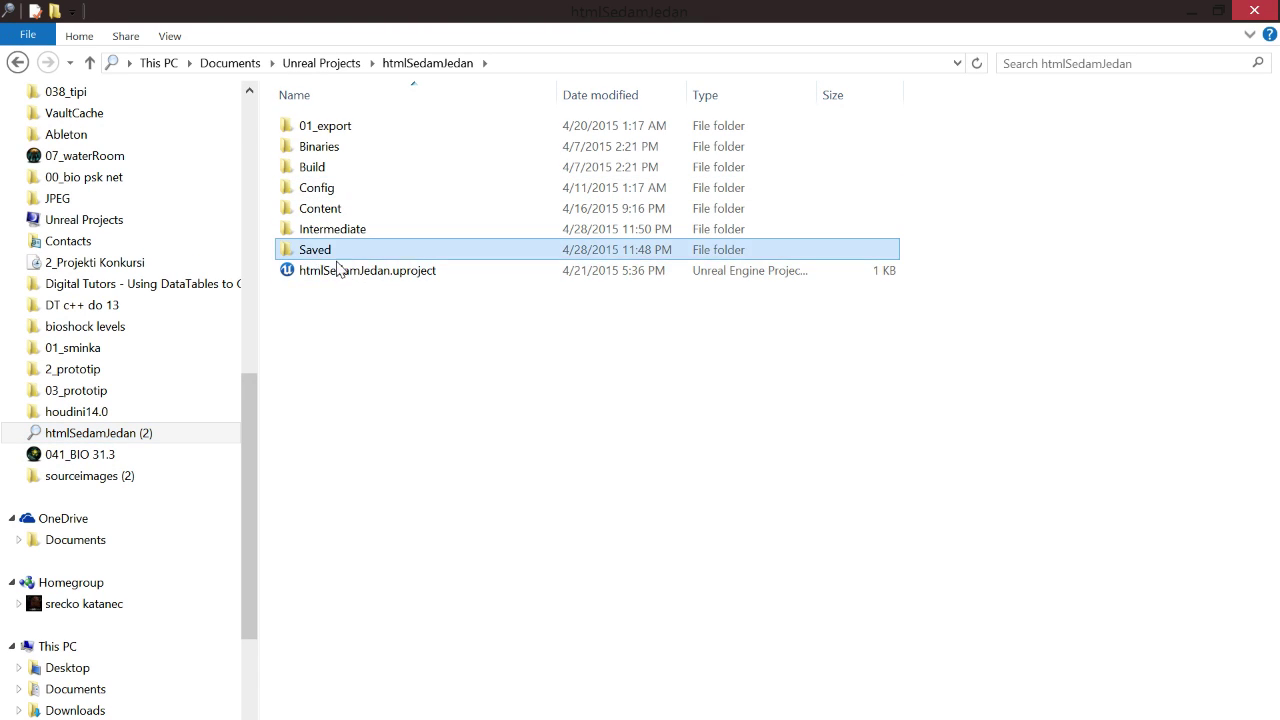
{"action": "left_click", "coordinate": [345, 272]}
{"action": "left_click", "coordinate": [308, 64]}
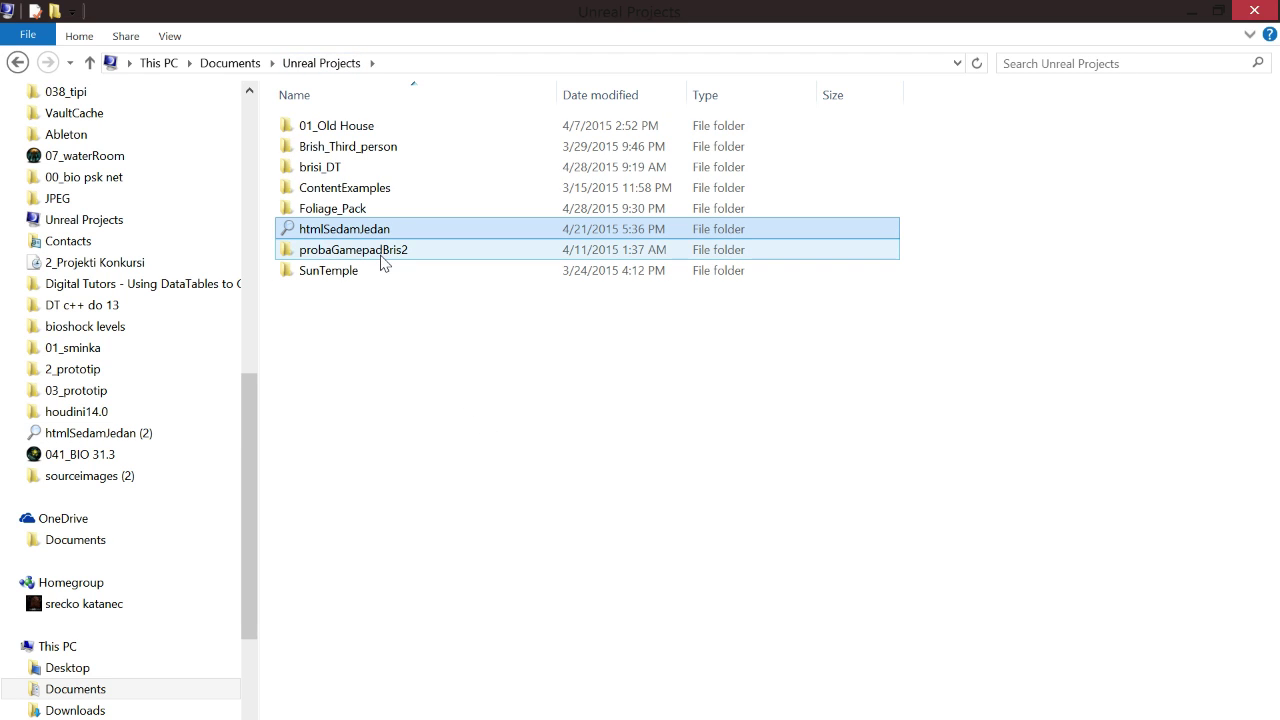
{"action": "mouse_move", "coordinate": [381, 261]}
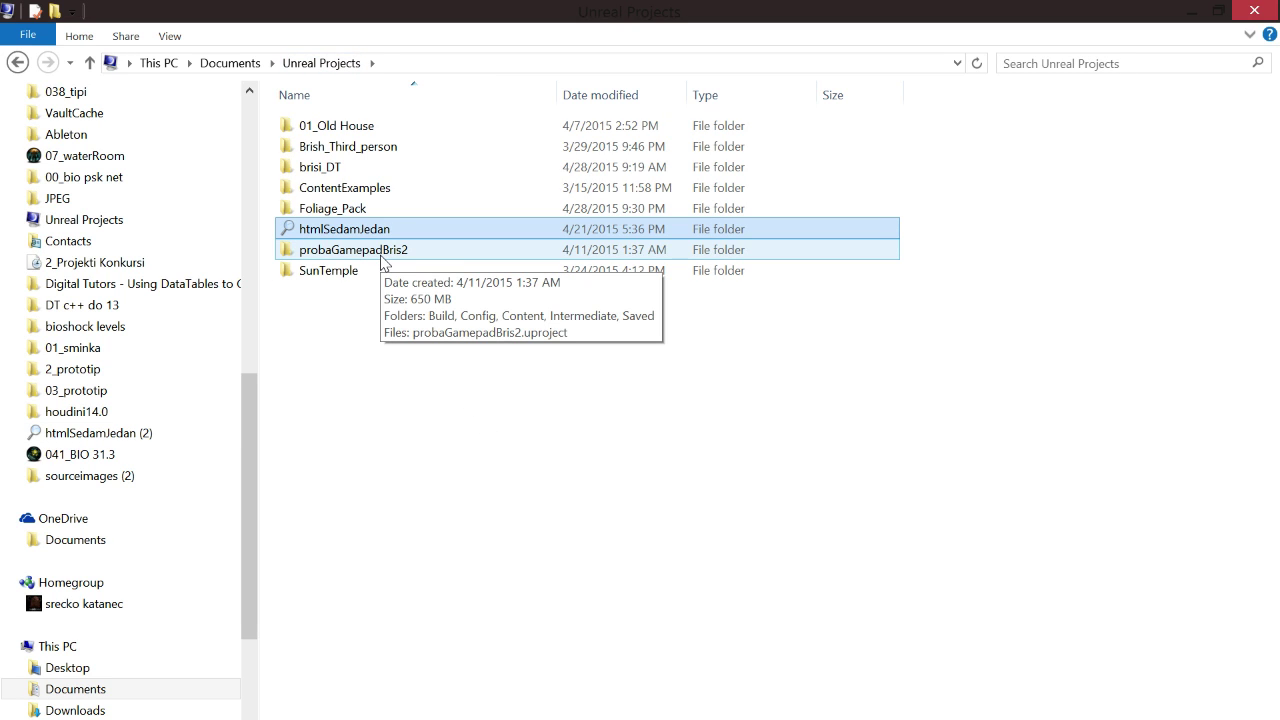
{"action": "left_click", "coordinate": [318, 209]}
{"action": "left_click", "coordinate": [315, 190]}
{"action": "key", "text": "super+d"}
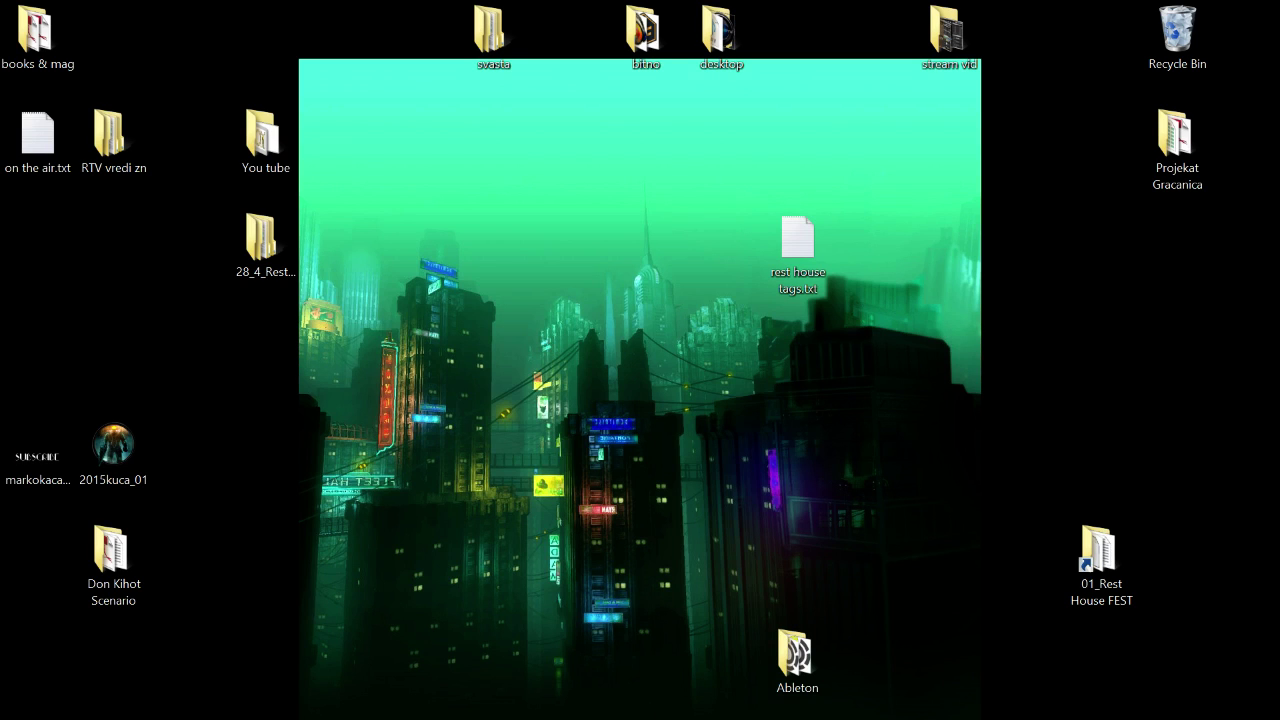
{"action": "key", "text": "alt+Tab"}
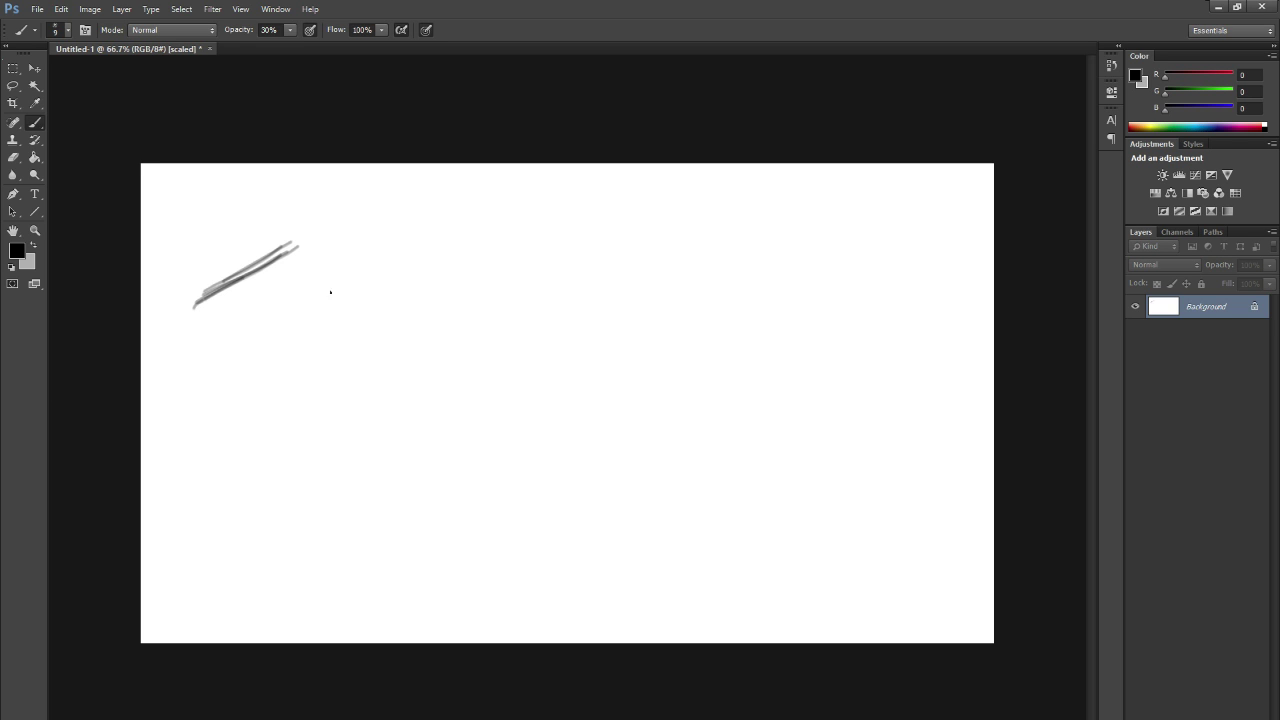
Sketch the grey profile head: hatching, curved top of head, face profile and a neck stroke.
{"action": "mouse_move", "coordinate": [237, 284]}
{"action": "left_mouse_down"}
{"action": "mouse_move", "coordinate": [281, 262]}
{"action": "mouse_move", "coordinate": [330, 285]}
{"action": "mouse_move", "coordinate": [320, 298]}
{"action": "left_mouse_up"}
{"action": "left_click_drag", "start_coordinate": [294, 256], "coordinate": [320, 336]}
{"action": "left_click_drag", "start_coordinate": [258, 294], "coordinate": [265, 337]}
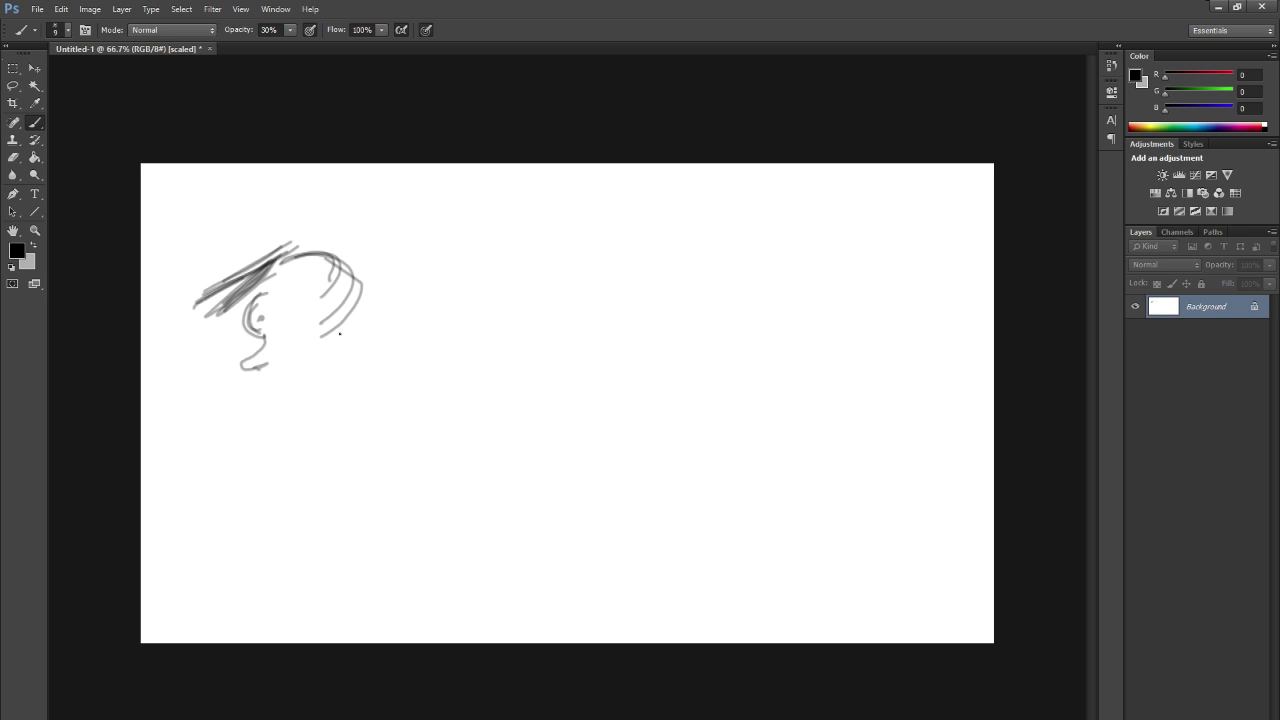
{"action": "left_click_drag", "start_coordinate": [344, 377], "coordinate": [313, 407]}
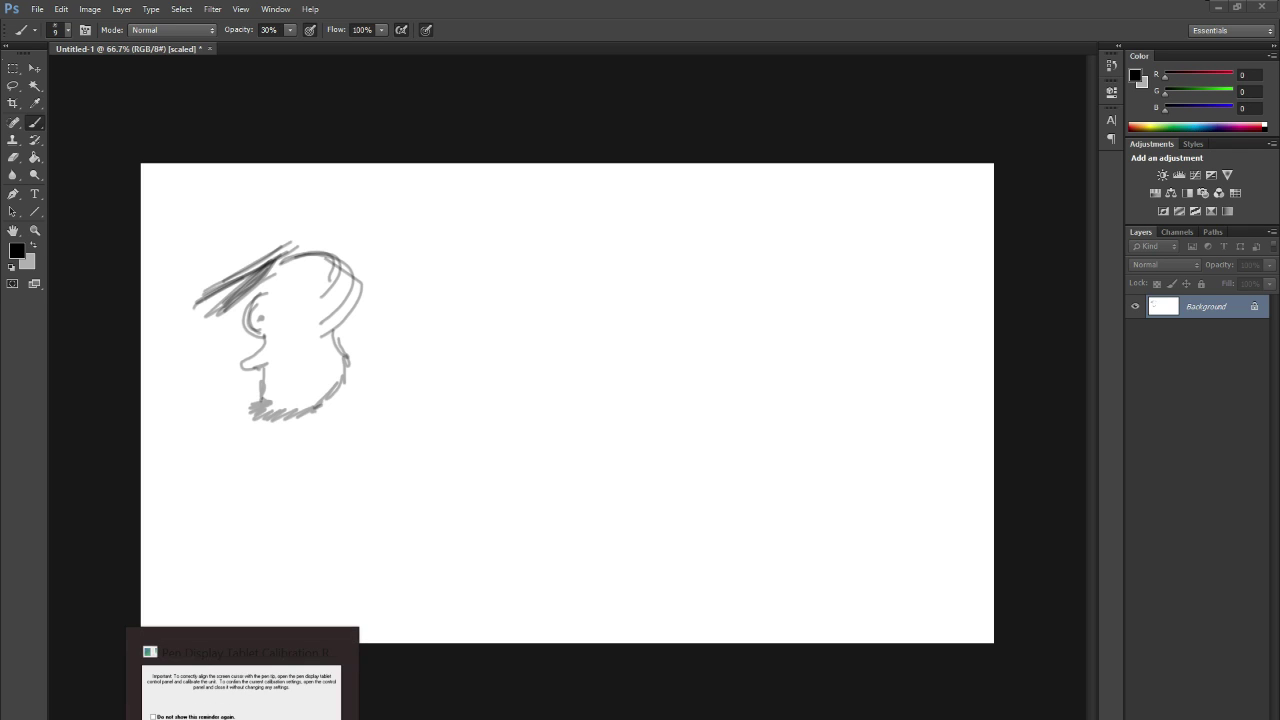
Dismiss the tablet calibration reminder, re-maximize Photoshop, and draw a slanted hooked line right of the head.
{"action": "left_click", "coordinate": [337, 651]}
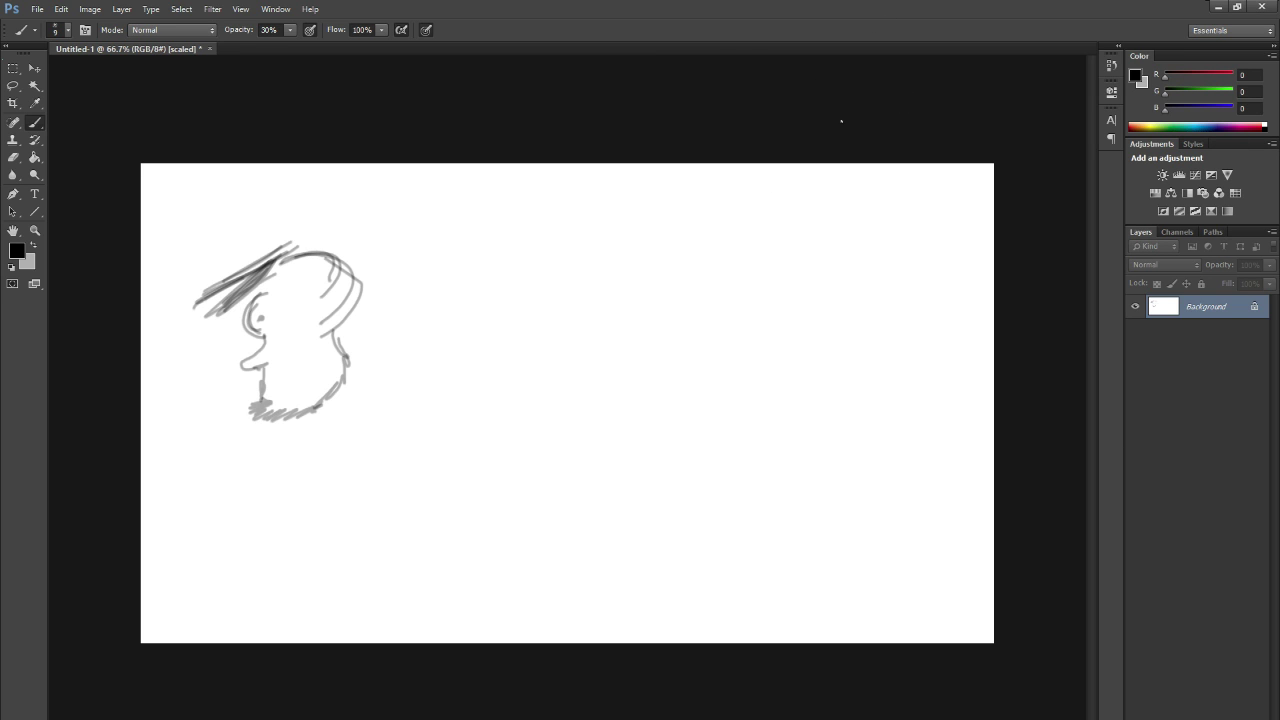
{"action": "left_click", "coordinate": [1237, 6]}
{"action": "left_click_drag", "start_coordinate": [1041, 105], "coordinate": [830, 167]}
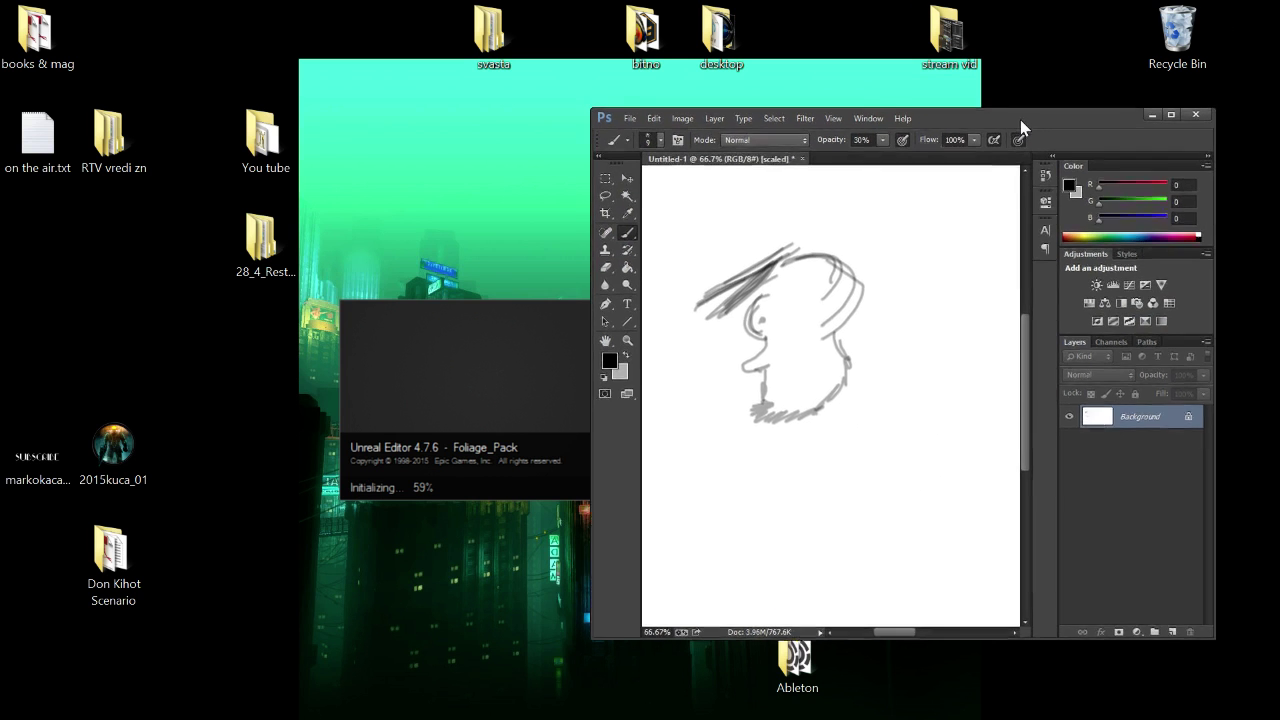
{"action": "left_click", "coordinate": [883, 175]}
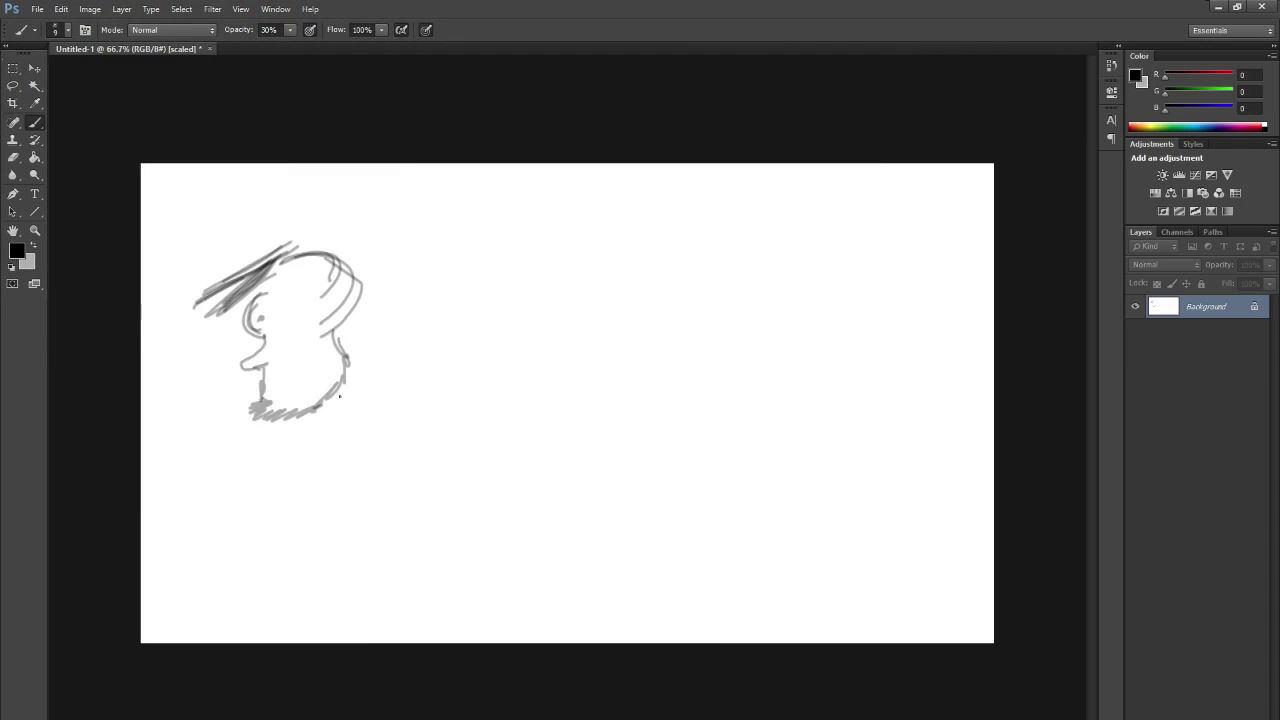
{"action": "left_click_drag", "start_coordinate": [490, 316], "coordinate": [440, 418]}
{"action": "mouse_move", "coordinate": [464, 370]}
{"action": "left_mouse_down"}
{"action": "mouse_move", "coordinate": [493, 397]}
{"action": "mouse_move", "coordinate": [564, 390]}
{"action": "mouse_move", "coordinate": [558, 410]}
{"action": "left_mouse_up"}
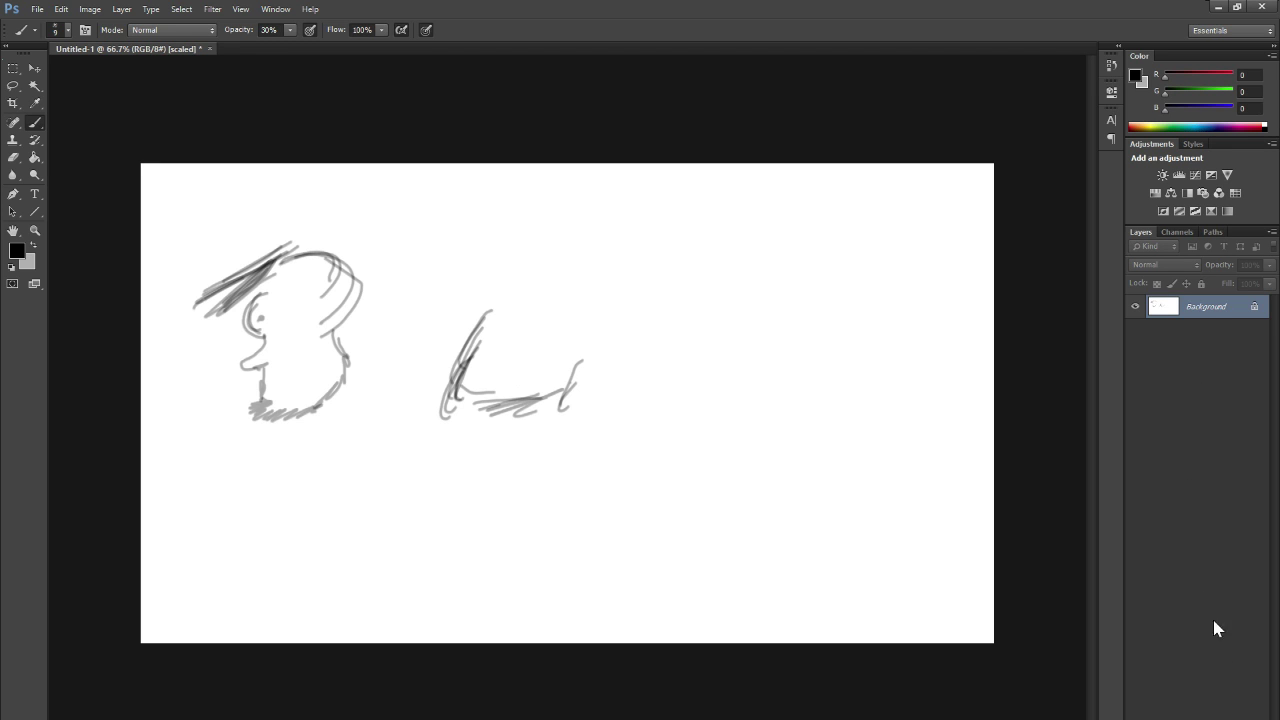
On a new layer, paint white over the jaw and hair hatching with a 50 px brush.
{"action": "key", "text": "ctrl+shift+alt+n"}
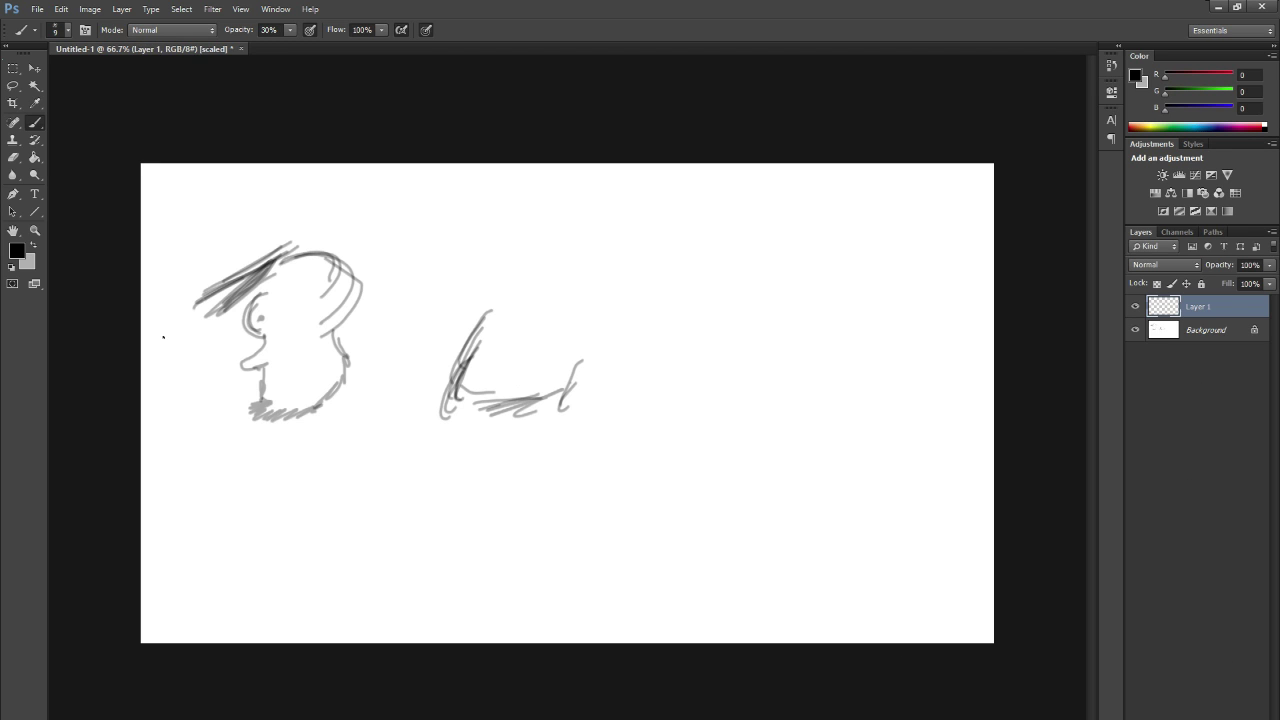
{"action": "left_click_drag", "start_coordinate": [258, 420], "coordinate": [366, 376]}
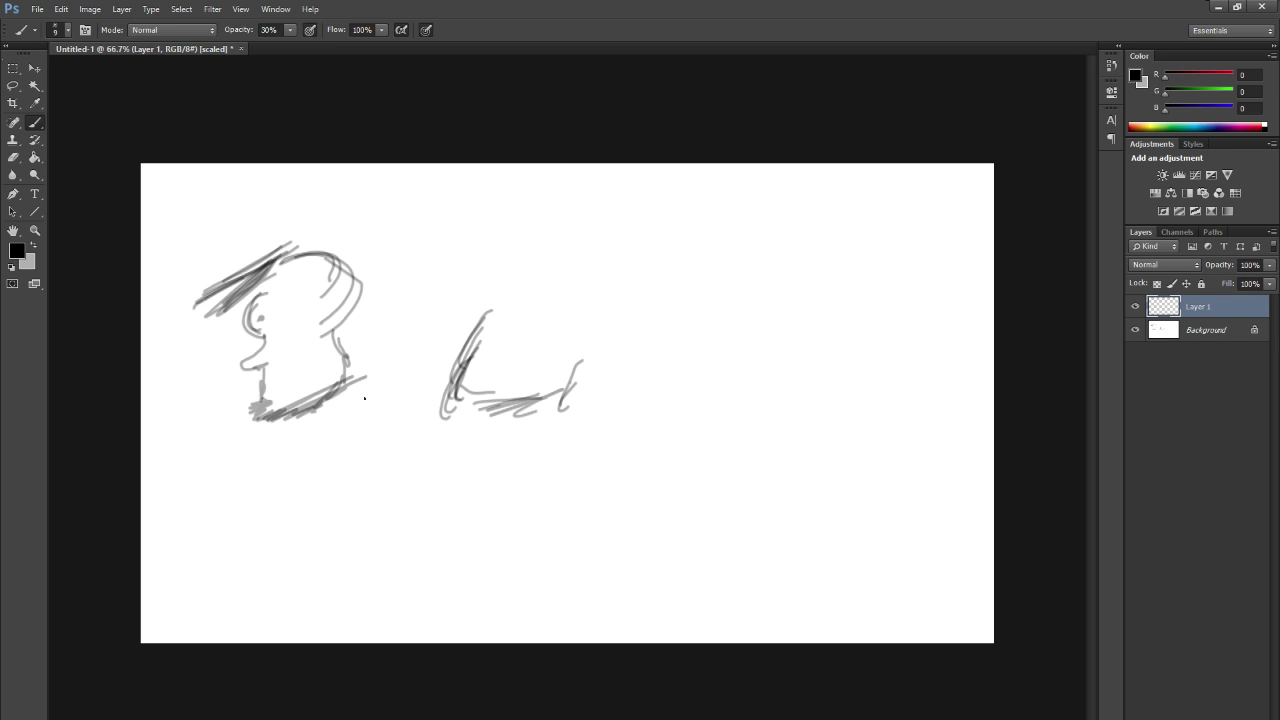
{"action": "left_click", "coordinate": [324, 435], "text": "alt"}
{"action": "left_click_drag", "start_coordinate": [276, 418], "coordinate": [369, 376]}
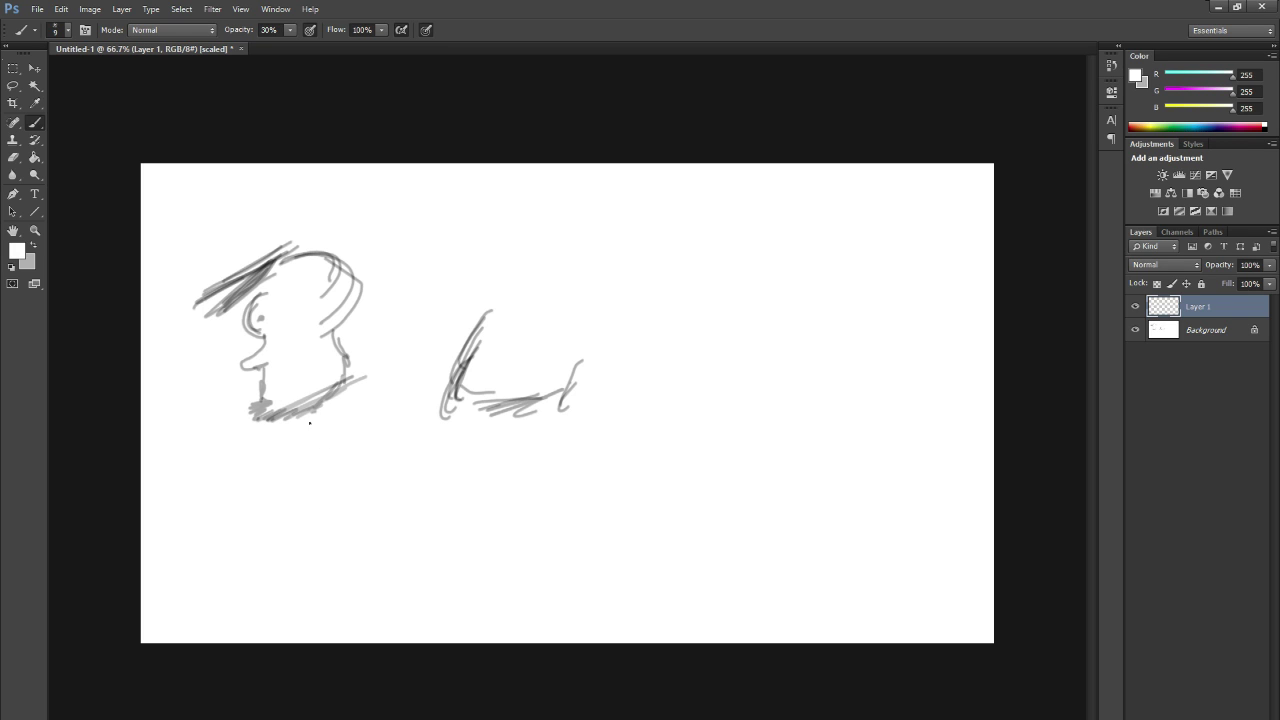
{"action": "right_click", "coordinate": [311, 438]}
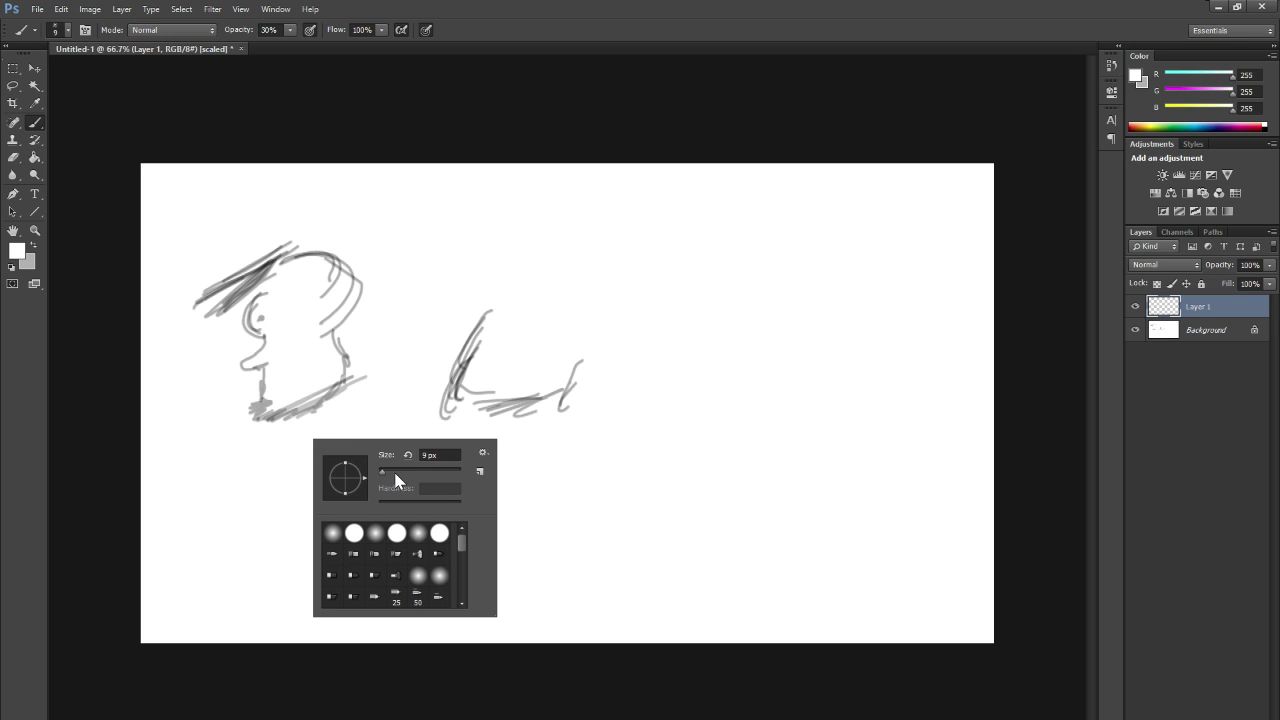
{"action": "left_click", "coordinate": [398, 471]}
{"action": "key", "text": "Return"}
{"action": "left_click_drag", "start_coordinate": [258, 415], "coordinate": [365, 378]}
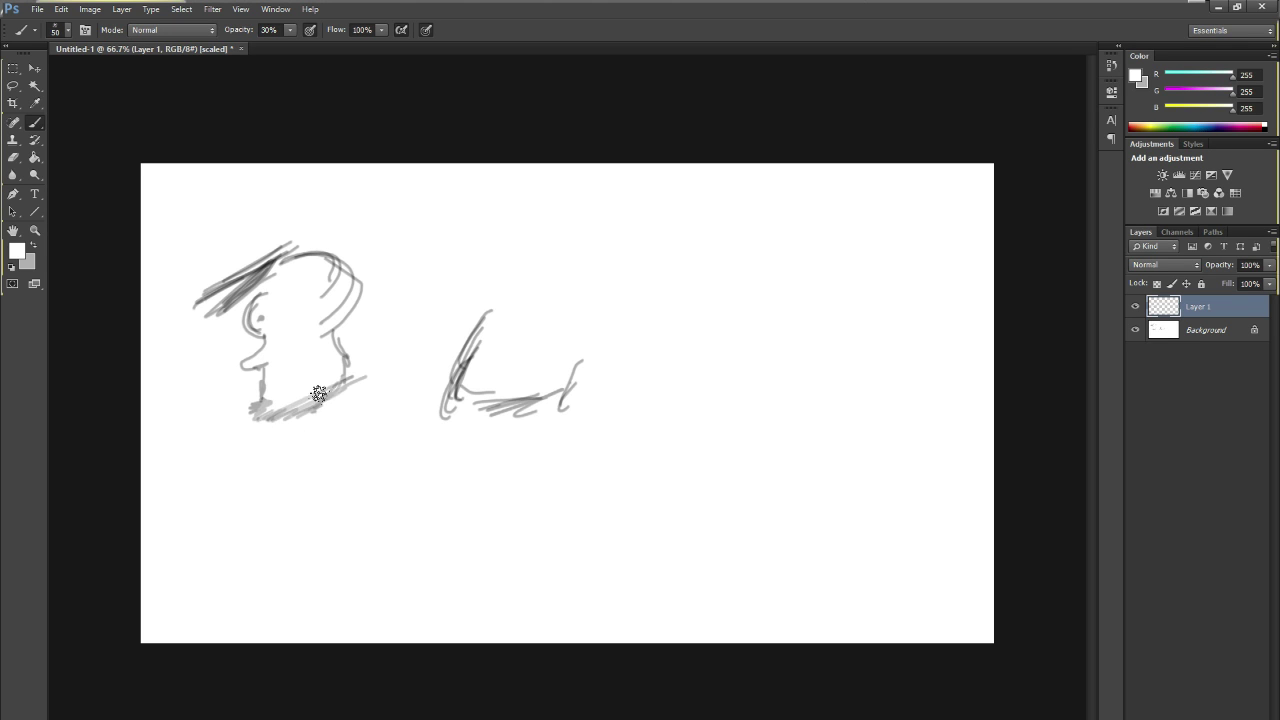
{"action": "left_click_drag", "start_coordinate": [200, 305], "coordinate": [285, 255]}
{"action": "left_click_drag", "start_coordinate": [223, 287], "coordinate": [295, 250]}
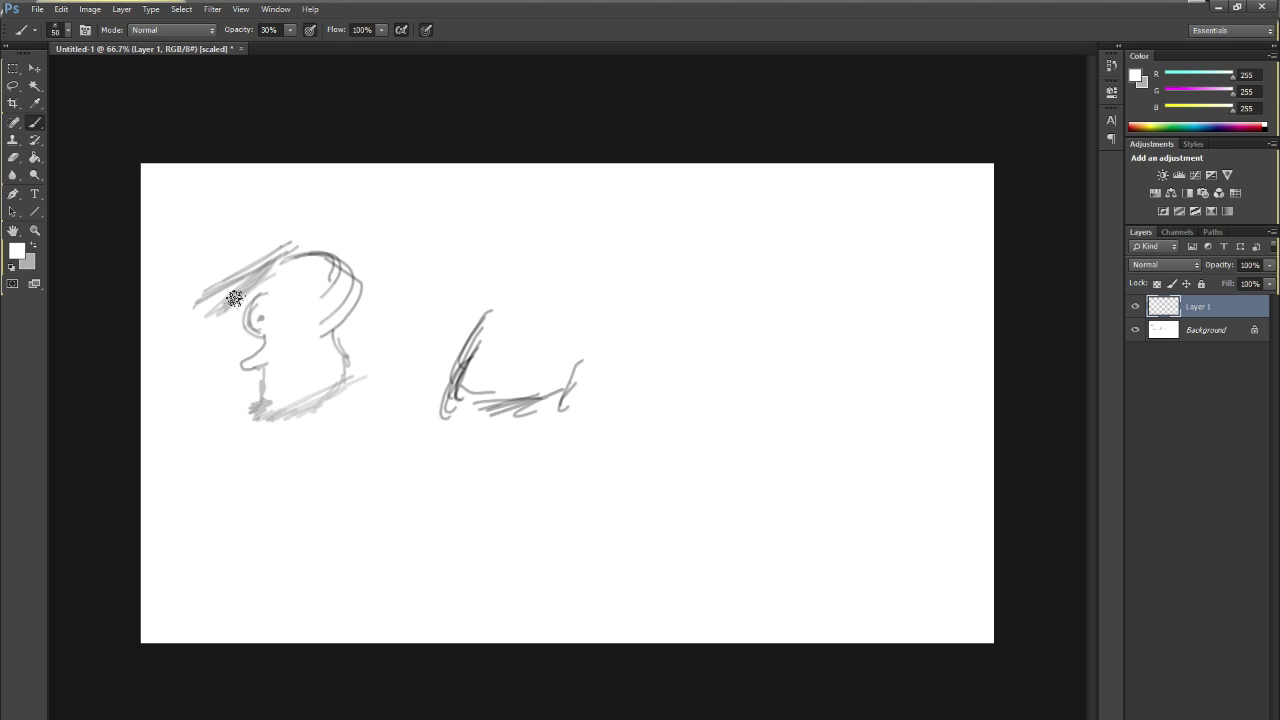
{"action": "left_click_drag", "start_coordinate": [205, 315], "coordinate": [285, 263]}
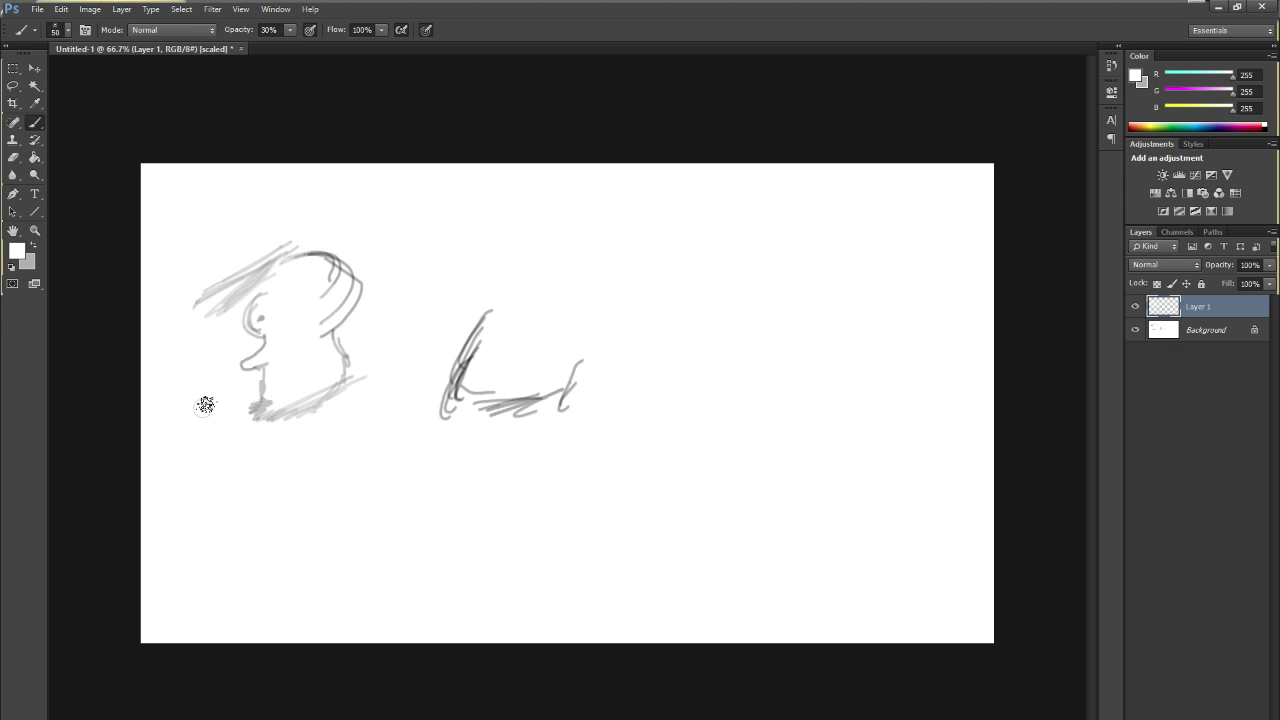
With a 137 px brush at 37% then 100% opacity, paint out the forehead, neck and upper outline.
{"action": "right_click", "coordinate": [230, 401]}
{"action": "left_click_drag", "start_coordinate": [341, 435], "coordinate": [352, 433]}
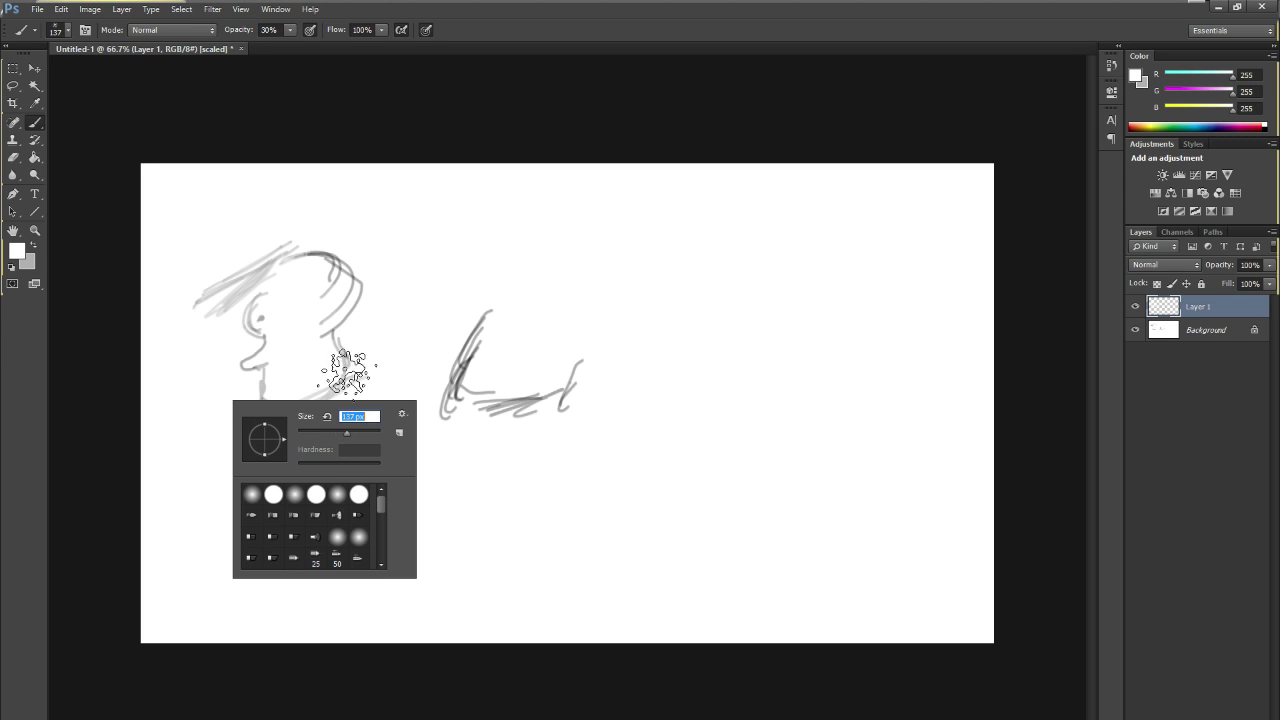
{"action": "left_click", "coordinate": [245, 286]}
{"action": "left_click", "coordinate": [290, 29]}
{"action": "left_click_drag", "start_coordinate": [292, 45], "coordinate": [296, 45]}
{"action": "mouse_move", "coordinate": [226, 258]}
{"action": "left_mouse_down"}
{"action": "mouse_move", "coordinate": [318, 347]}
{"action": "mouse_move", "coordinate": [322, 293]}
{"action": "left_mouse_up"}
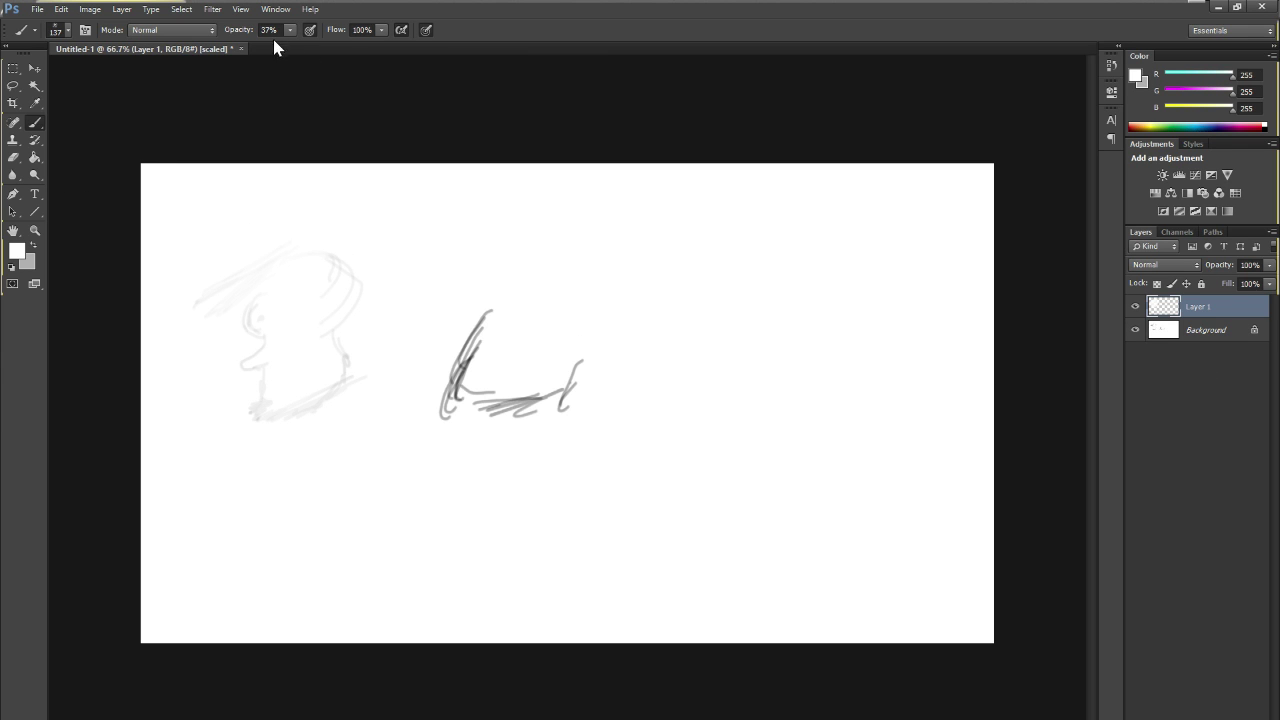
{"action": "left_click_drag", "start_coordinate": [291, 33], "coordinate": [363, 35]}
{"action": "mouse_move", "coordinate": [329, 294]}
{"action": "left_mouse_down"}
{"action": "mouse_move", "coordinate": [300, 249]}
{"action": "mouse_move", "coordinate": [283, 266]}
{"action": "mouse_move", "coordinate": [337, 366]}
{"action": "mouse_move", "coordinate": [294, 371]}
{"action": "left_mouse_up"}
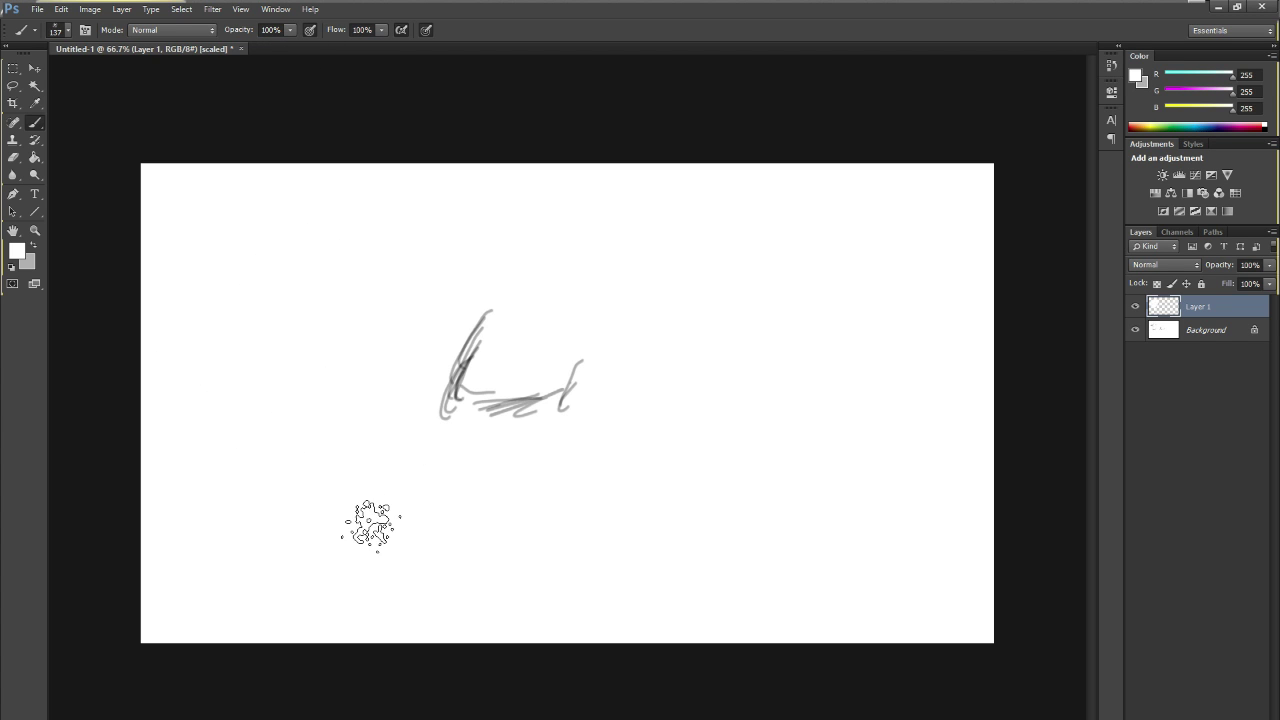
Switch to black with a 30 px brush and paint a short stroke at the left.
{"action": "right_click", "coordinate": [488, 505]}
{"action": "left_click_drag", "start_coordinate": [487, 552], "coordinate": [450, 552]}
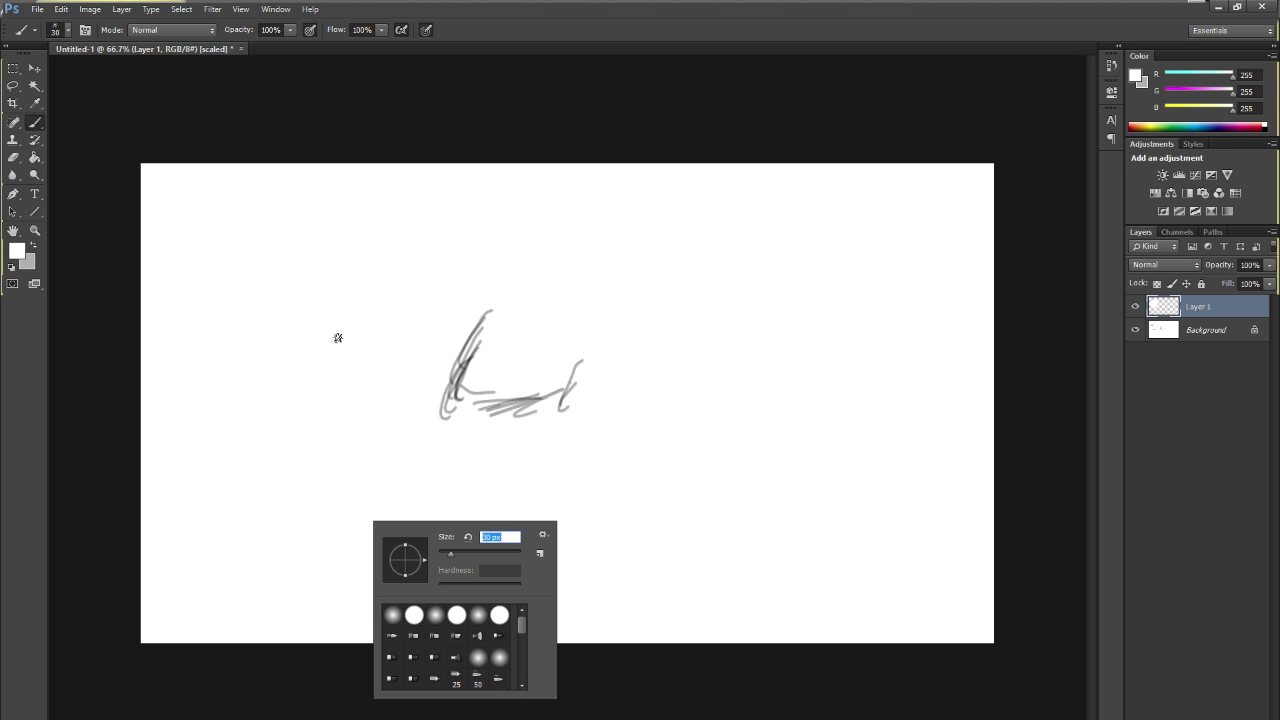
{"action": "left_click", "coordinate": [17, 250]}
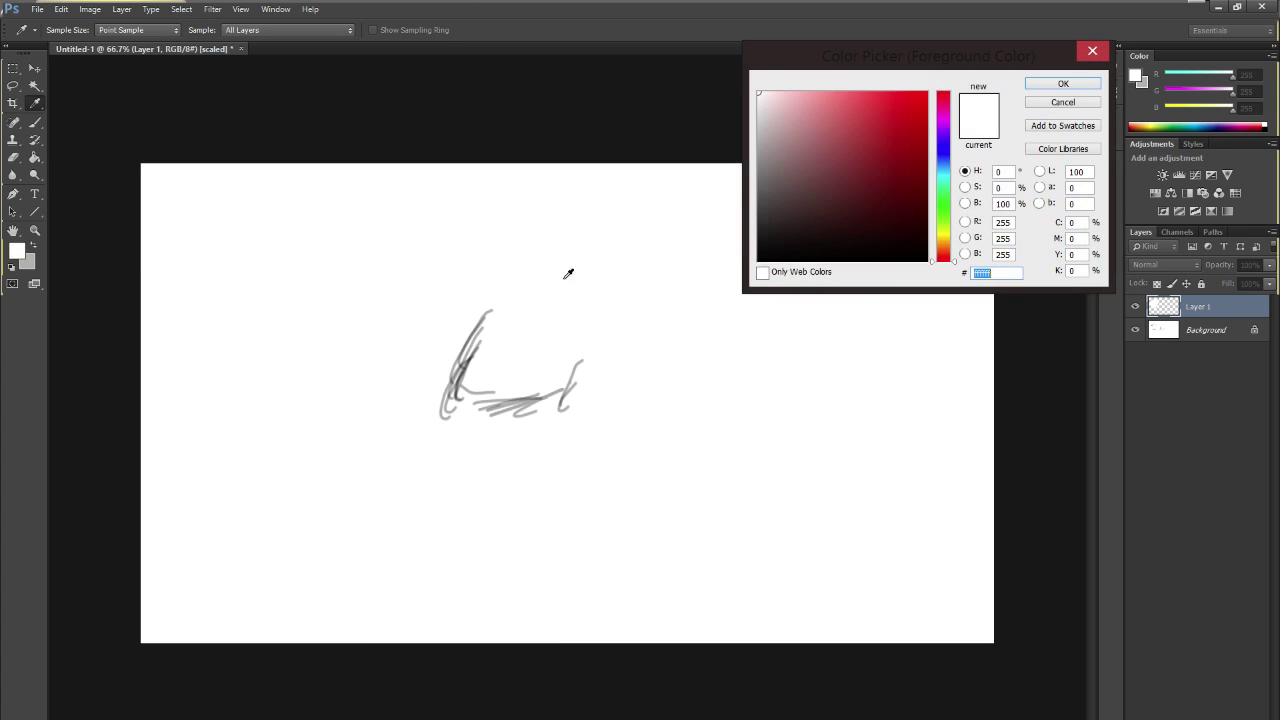
{"action": "left_click", "coordinate": [806, 247]}
{"action": "left_click", "coordinate": [1063, 83]}
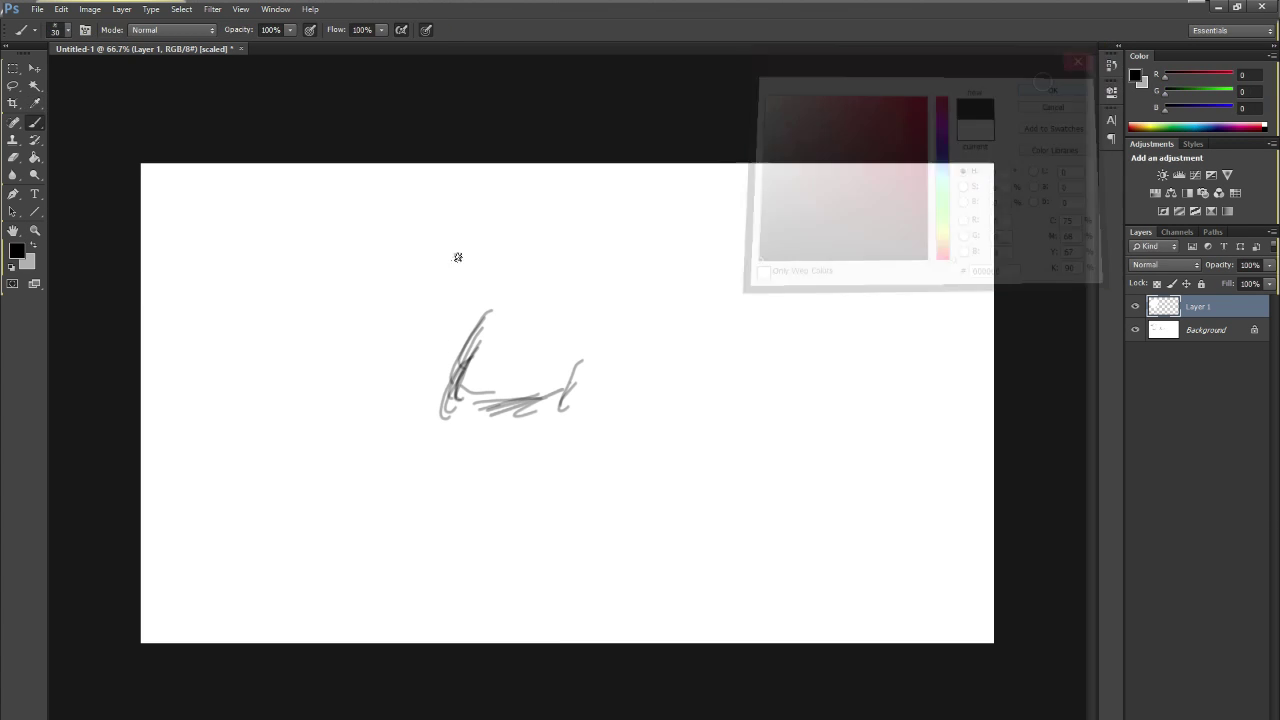
{"action": "left_click_drag", "start_coordinate": [176, 386], "coordinate": [211, 366]}
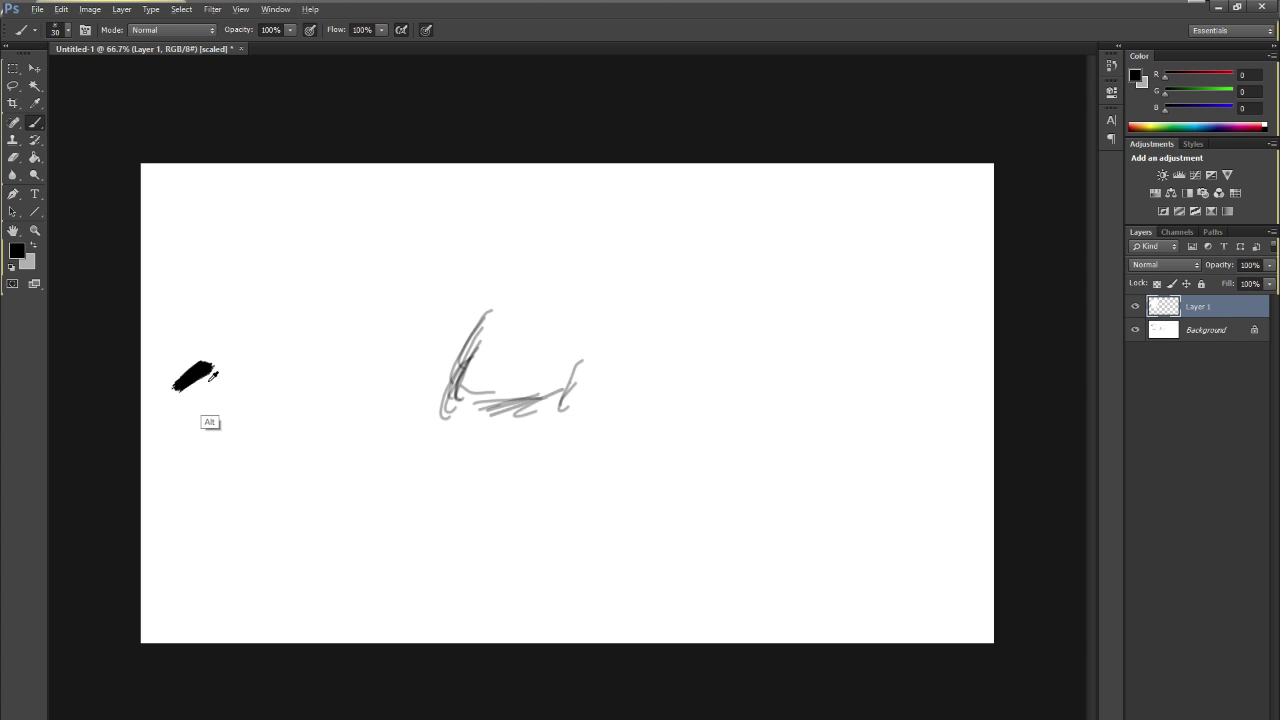
Paint black over the sketch's lower-left corner at 25 px, then set the brush to 19 px and 26% opacity.
{"action": "right_click", "coordinate": [357, 461]}
{"action": "left_click_drag", "start_coordinate": [438, 495], "coordinate": [430, 495]}
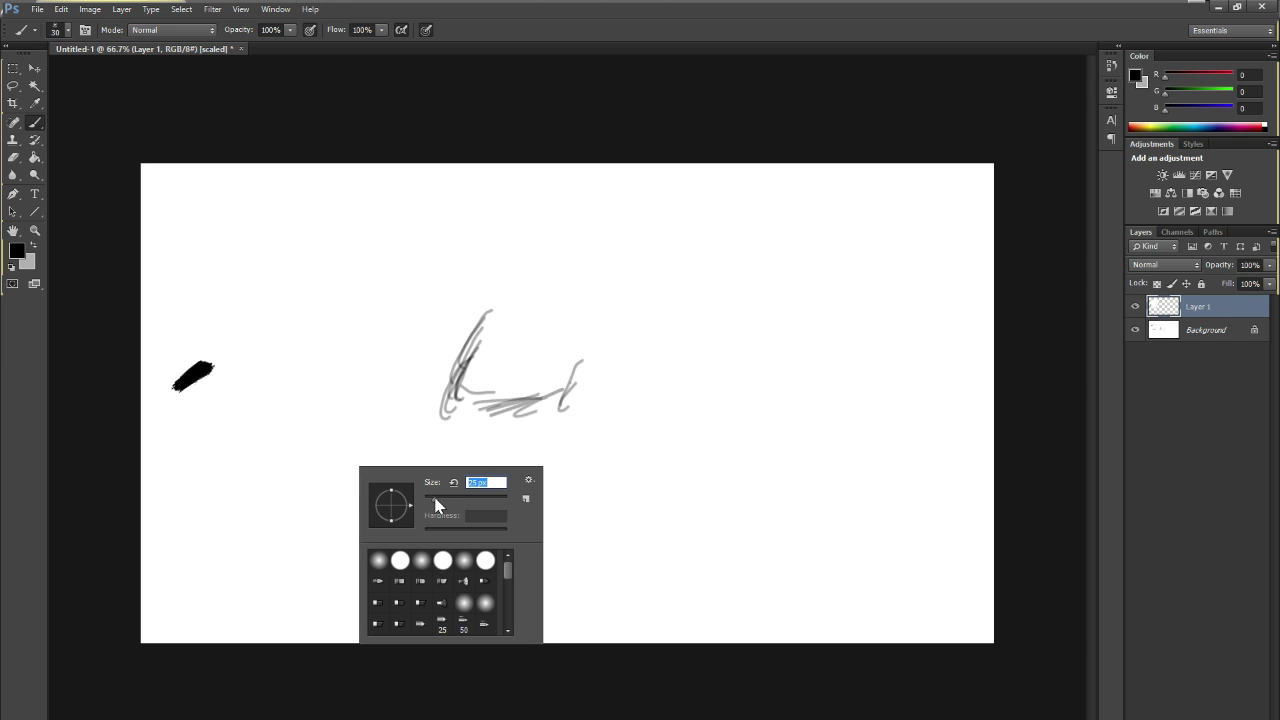
{"action": "left_click", "coordinate": [430, 409]}
{"action": "left_click_drag", "start_coordinate": [430, 409], "coordinate": [428, 418]}
{"action": "right_click", "coordinate": [464, 457]}
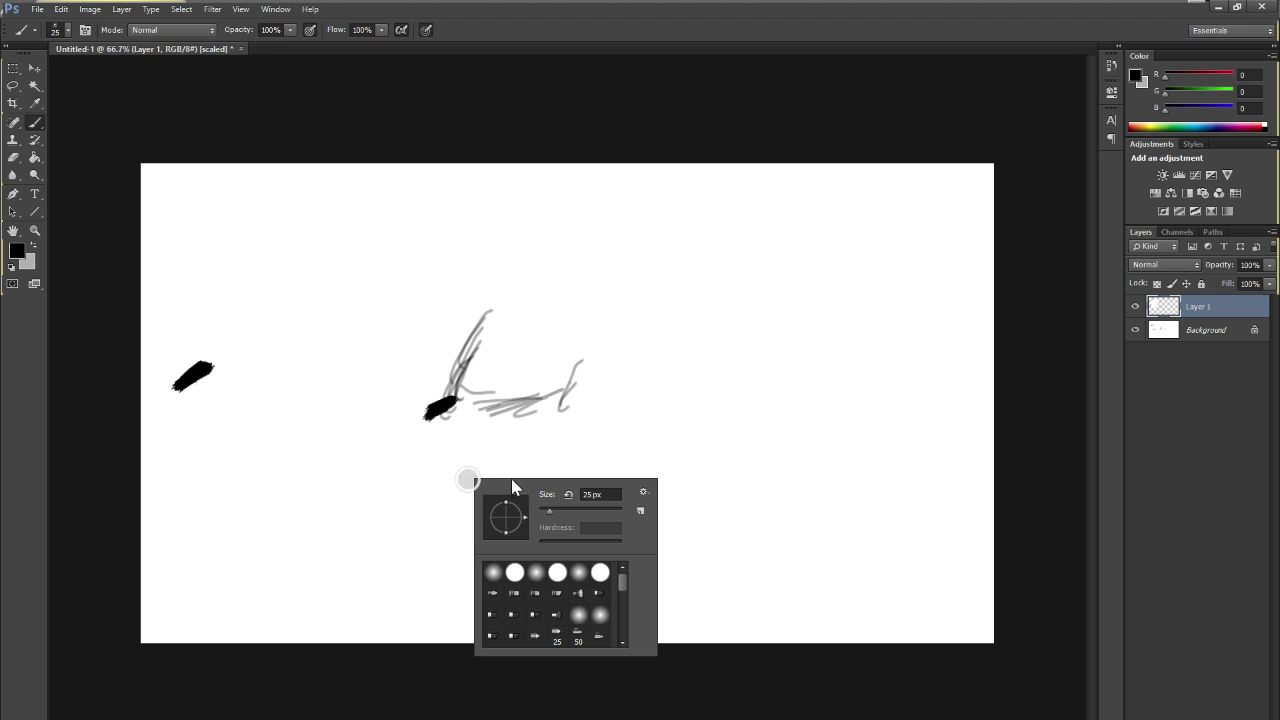
{"action": "left_click_drag", "start_coordinate": [552, 511], "coordinate": [545, 515]}
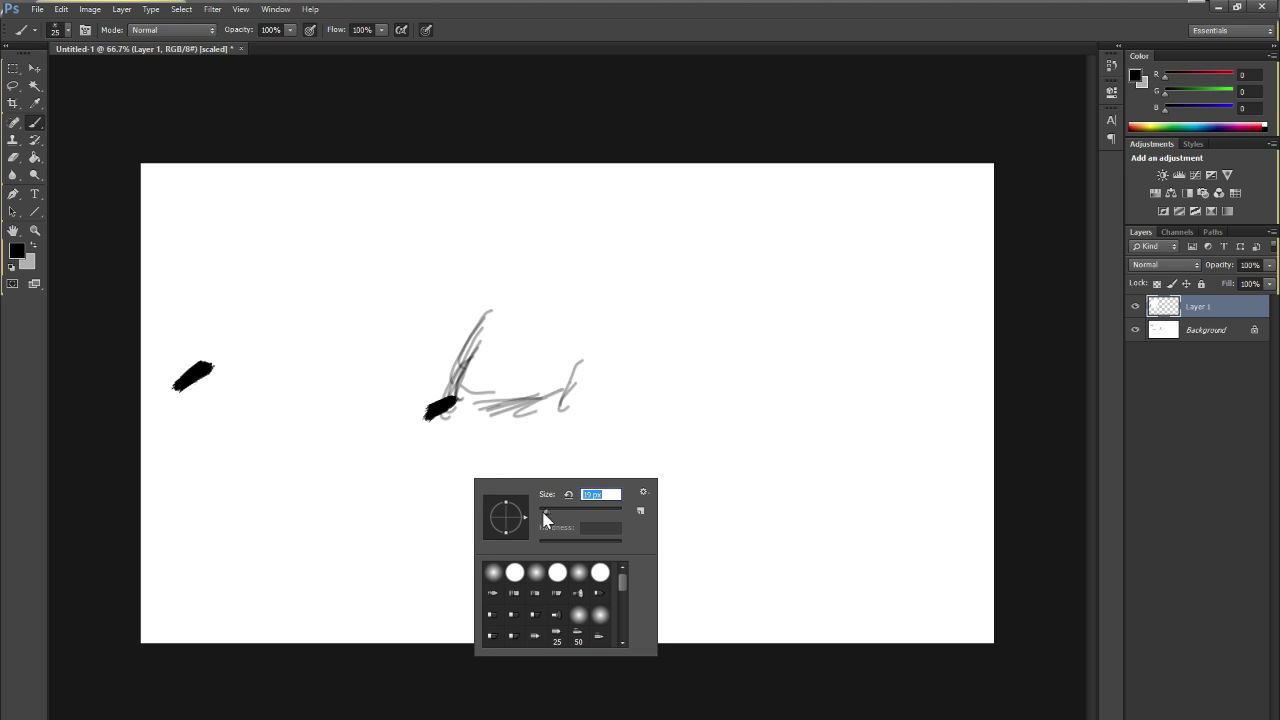
{"action": "left_click", "coordinate": [290, 30]}
{"action": "left_click_drag", "start_coordinate": [238, 50], "coordinate": [245, 98]}
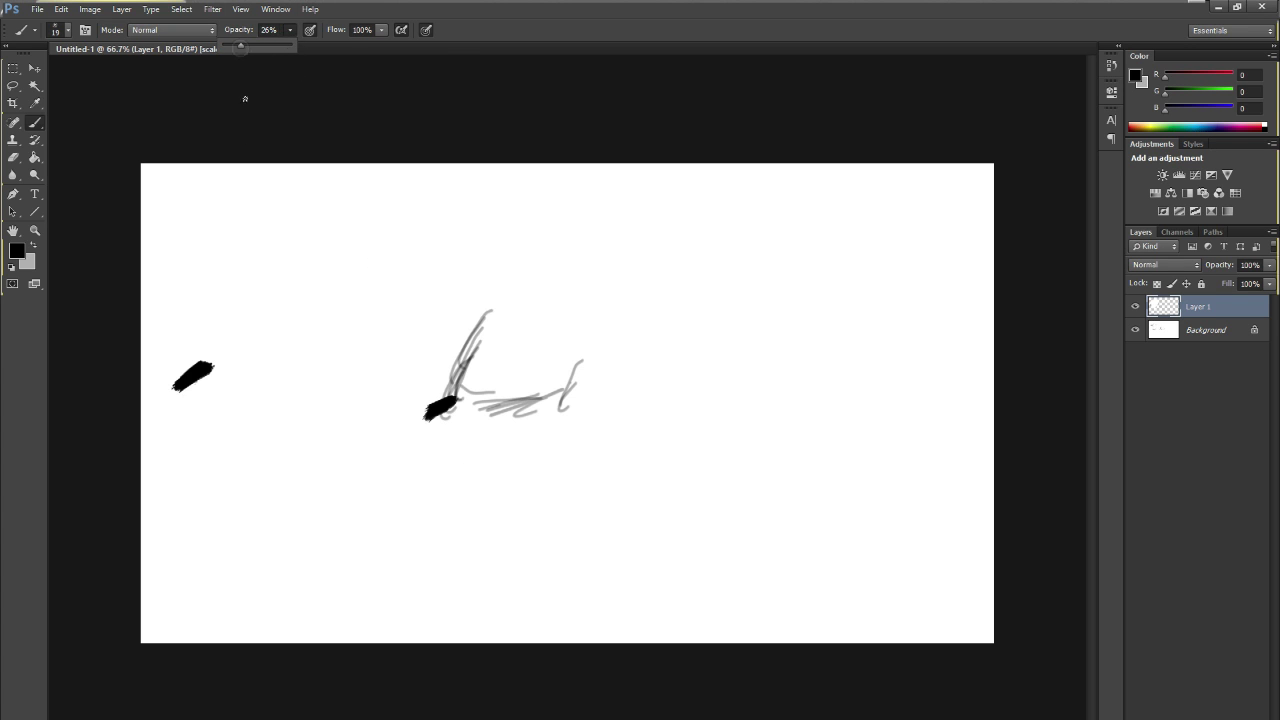
Try green shades such as 35e735 in the foreground colour picker, then cancel to keep black.
{"action": "left_click", "coordinate": [17, 250]}
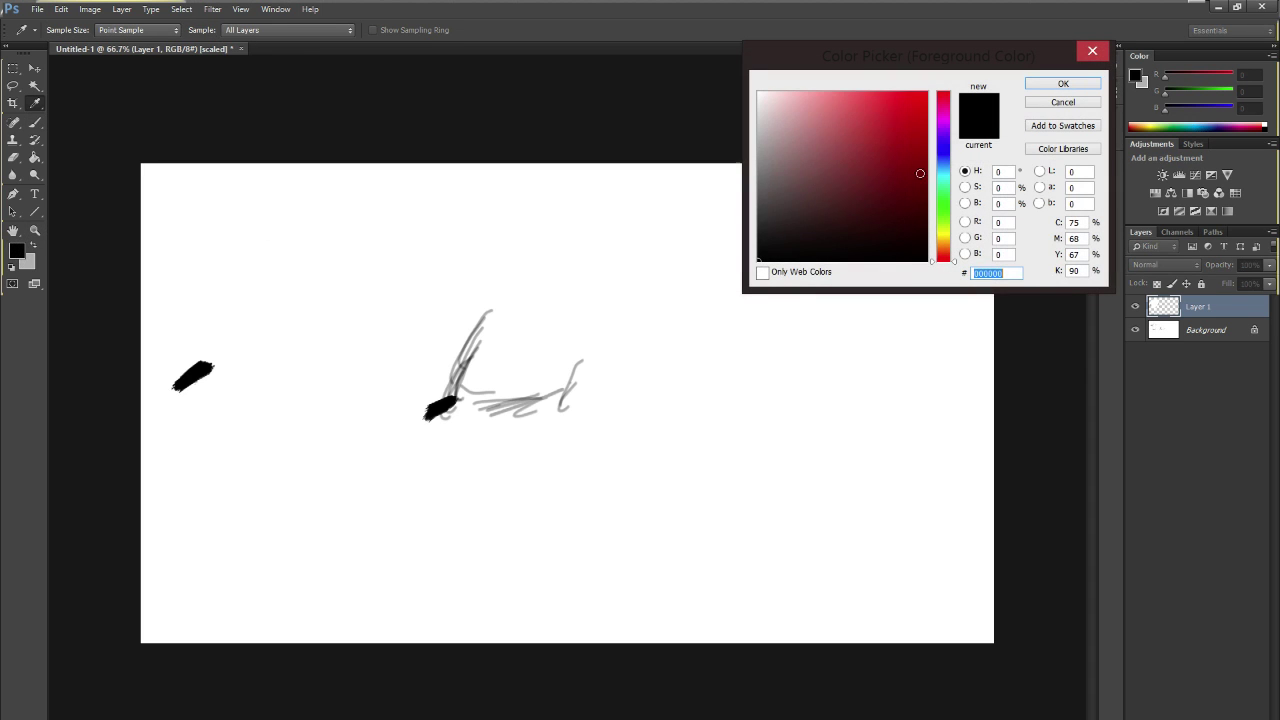
{"action": "left_click", "coordinate": [944, 187]}
{"action": "left_click", "coordinate": [904, 115]}
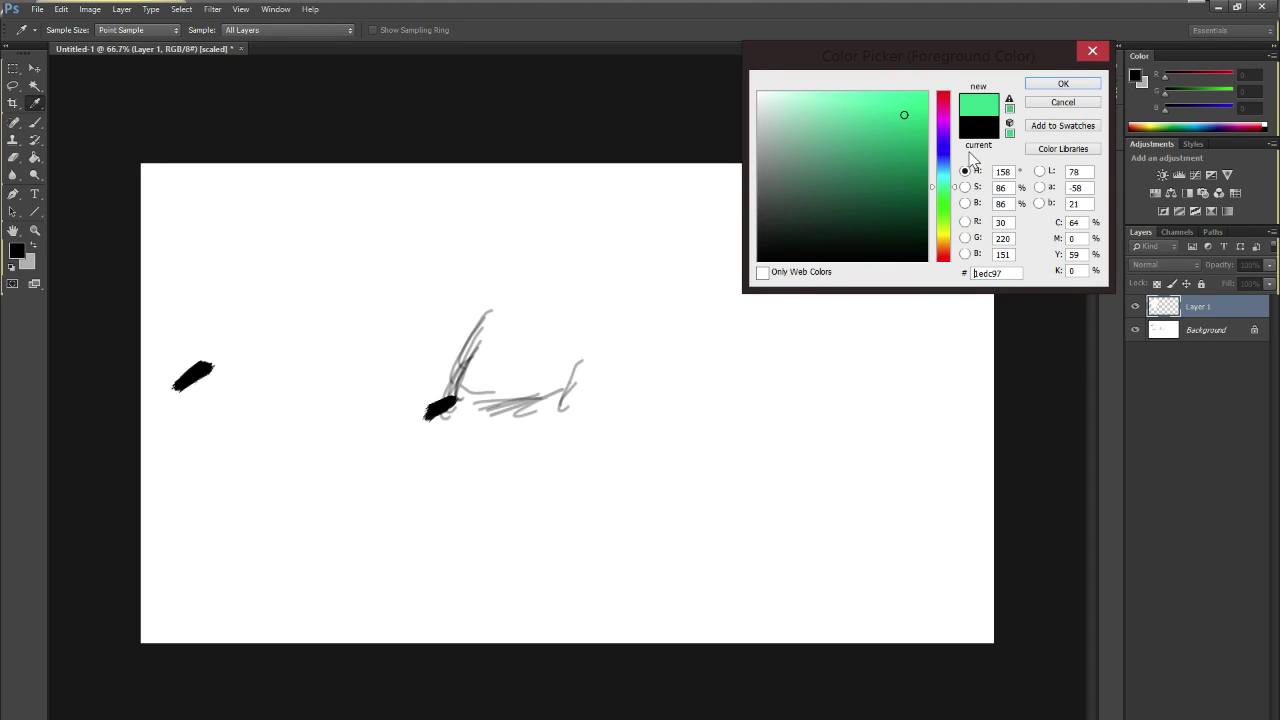
{"action": "left_click", "coordinate": [943, 204]}
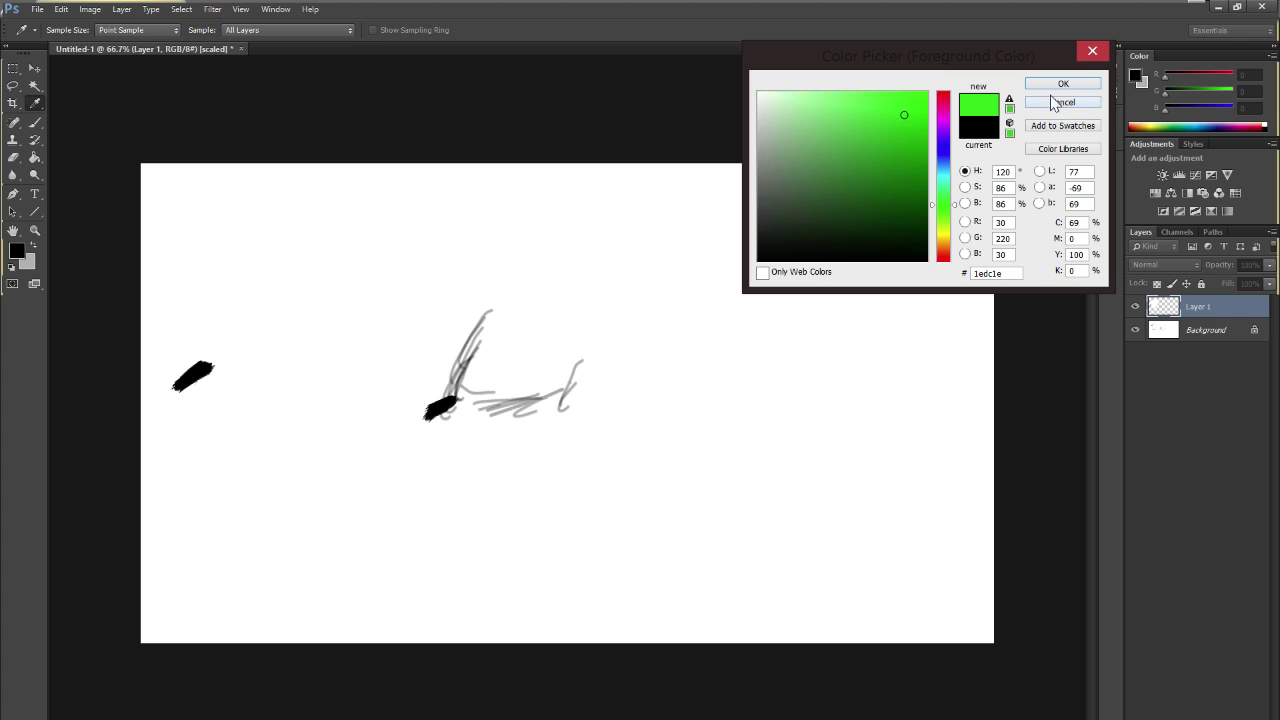
{"action": "left_click", "coordinate": [888, 107]}
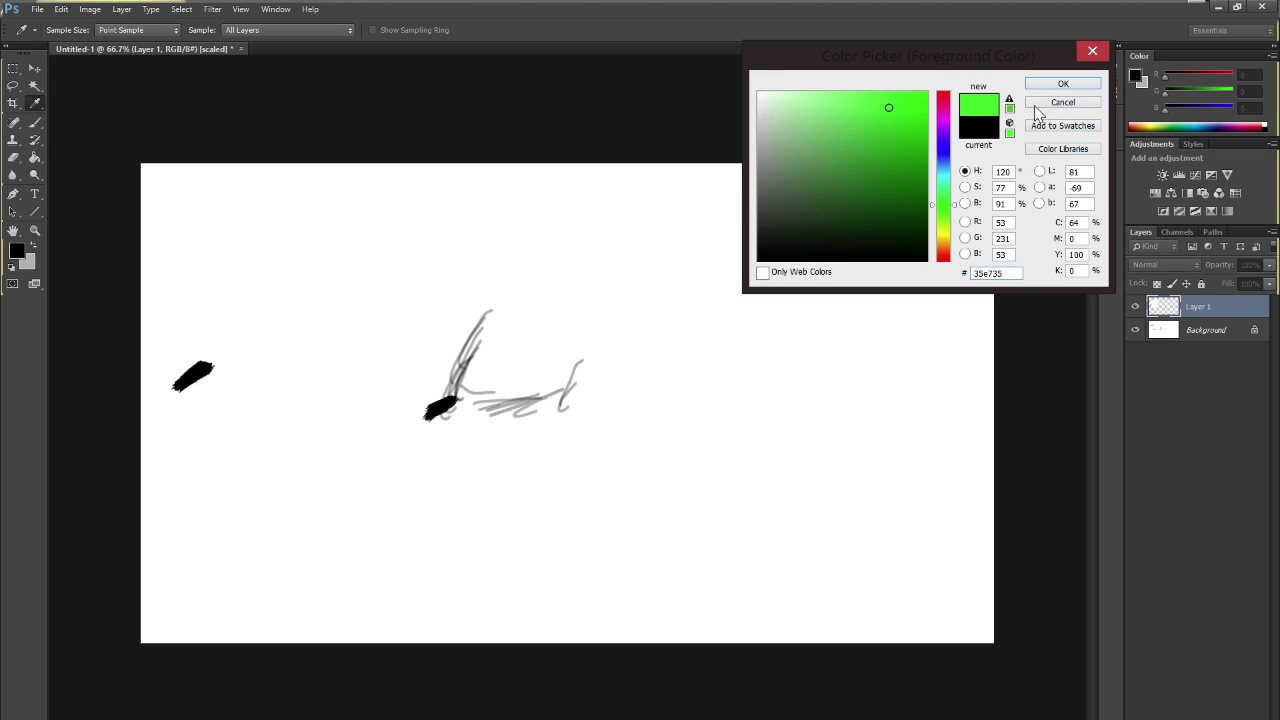
{"action": "left_click", "coordinate": [1066, 104]}
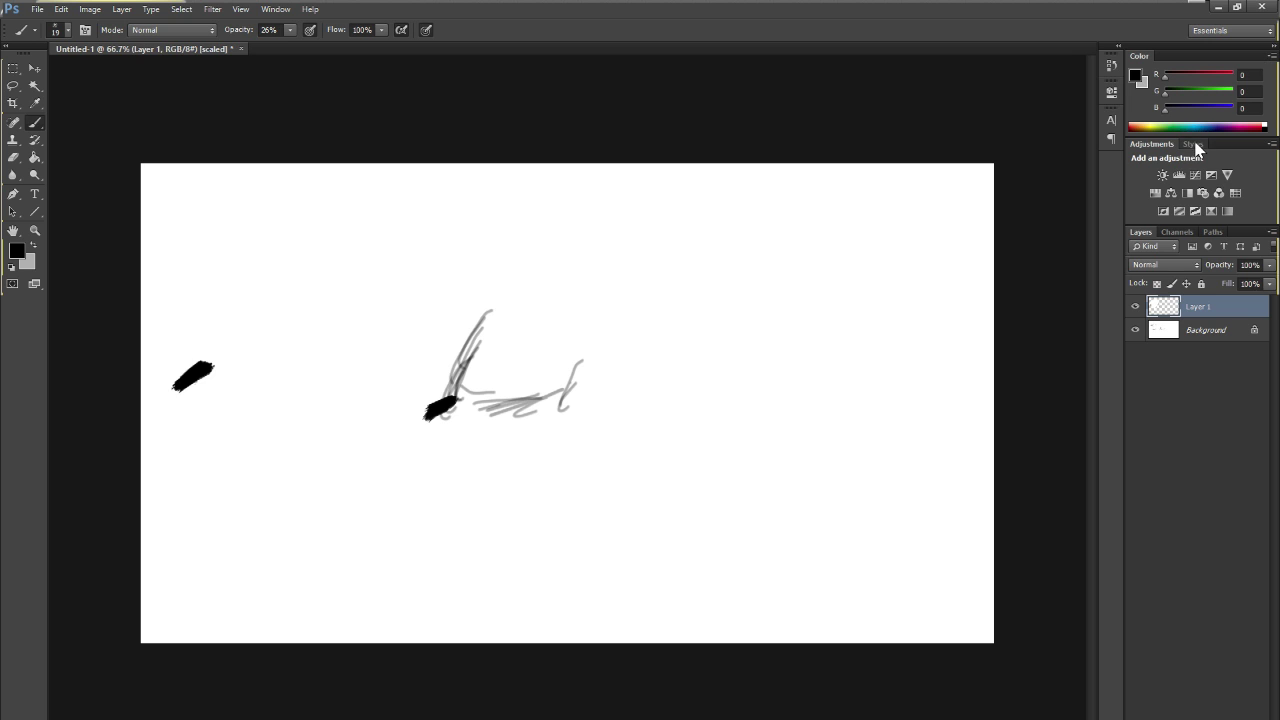
Sample yellow as the foreground colour and start saving it as a swatch, then cancel.
{"action": "left_click", "coordinate": [1272, 57]}
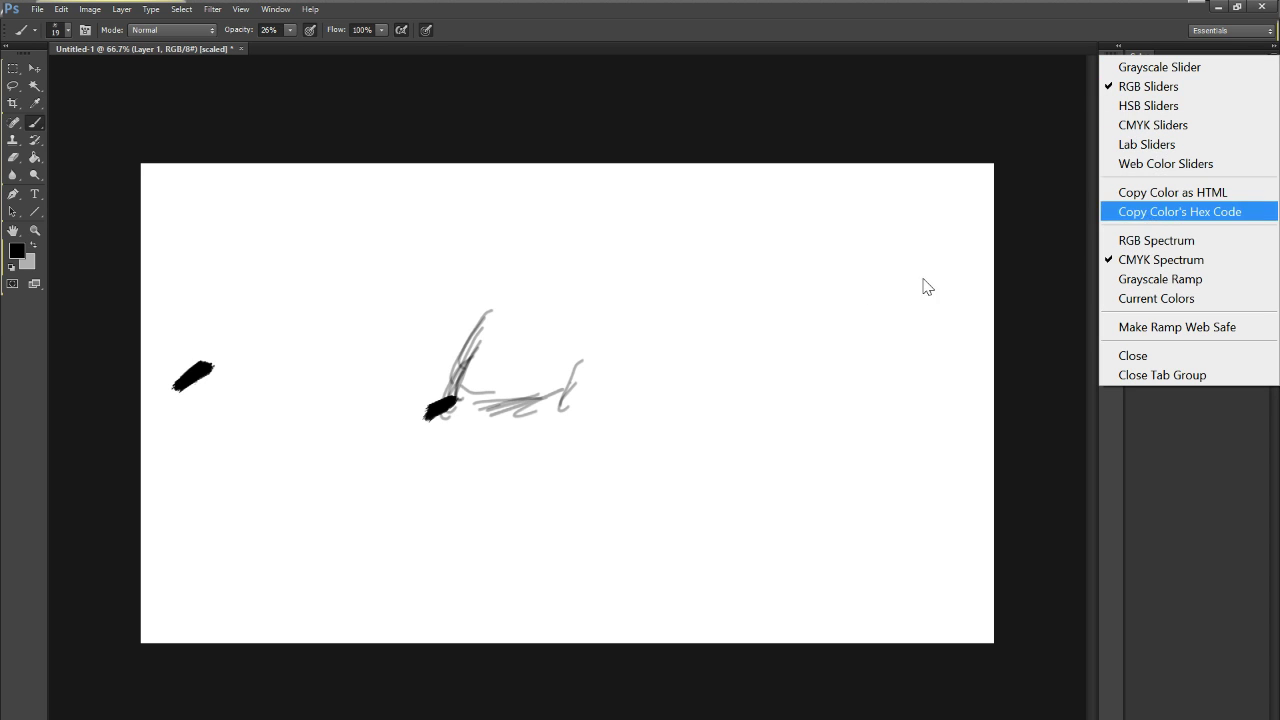
{"action": "left_click", "coordinate": [897, 222]}
{"action": "left_click", "coordinate": [1147, 127]}
{"action": "left_click", "coordinate": [1135, 75]}
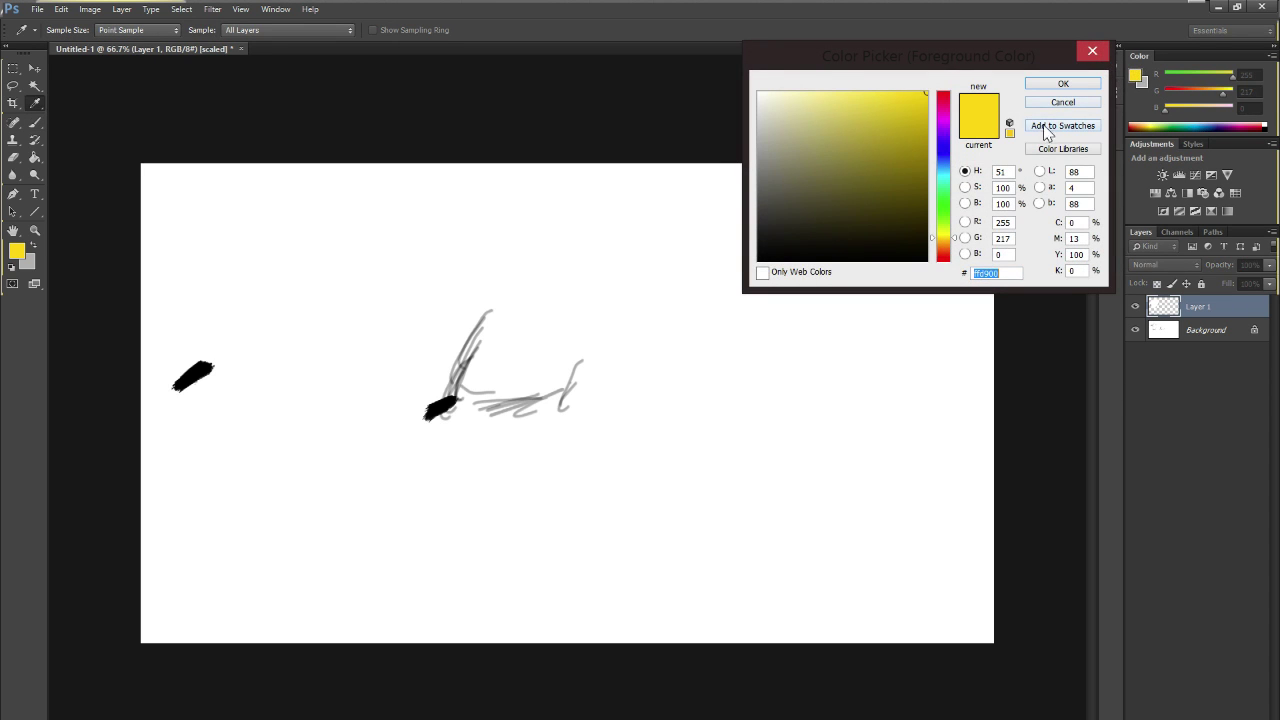
{"action": "left_click", "coordinate": [1043, 134]}
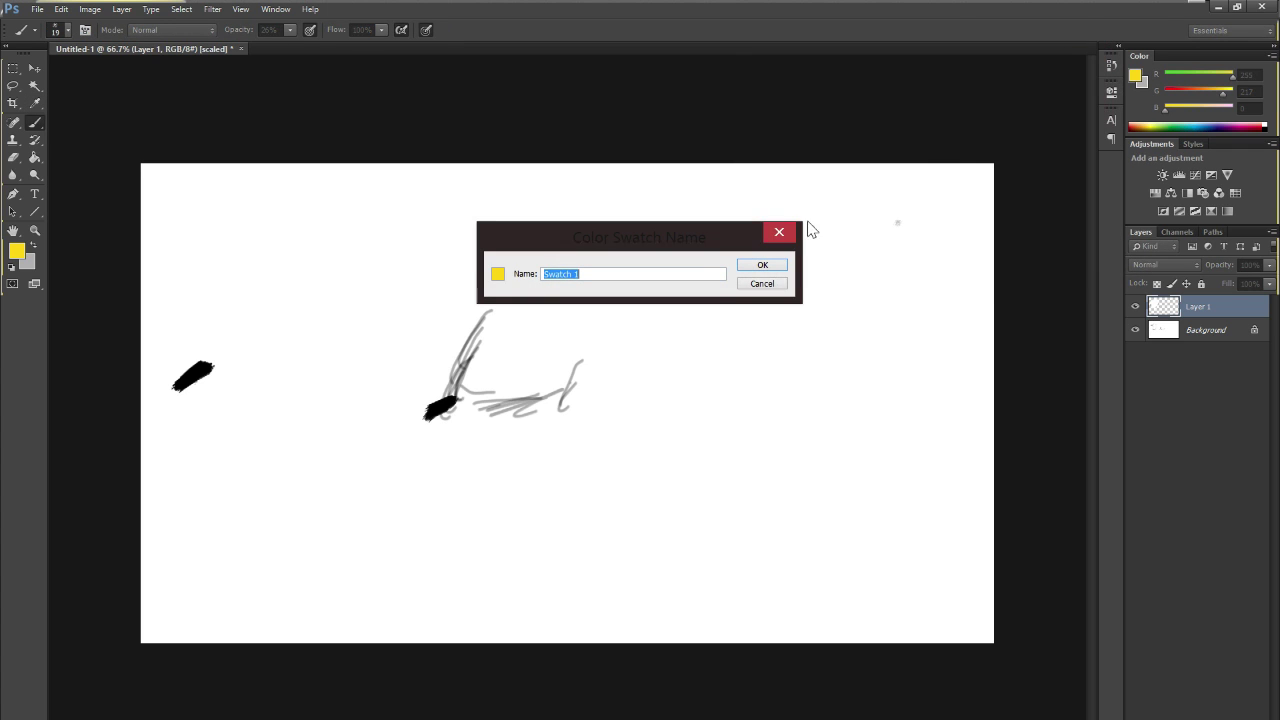
{"action": "left_click", "coordinate": [763, 284]}
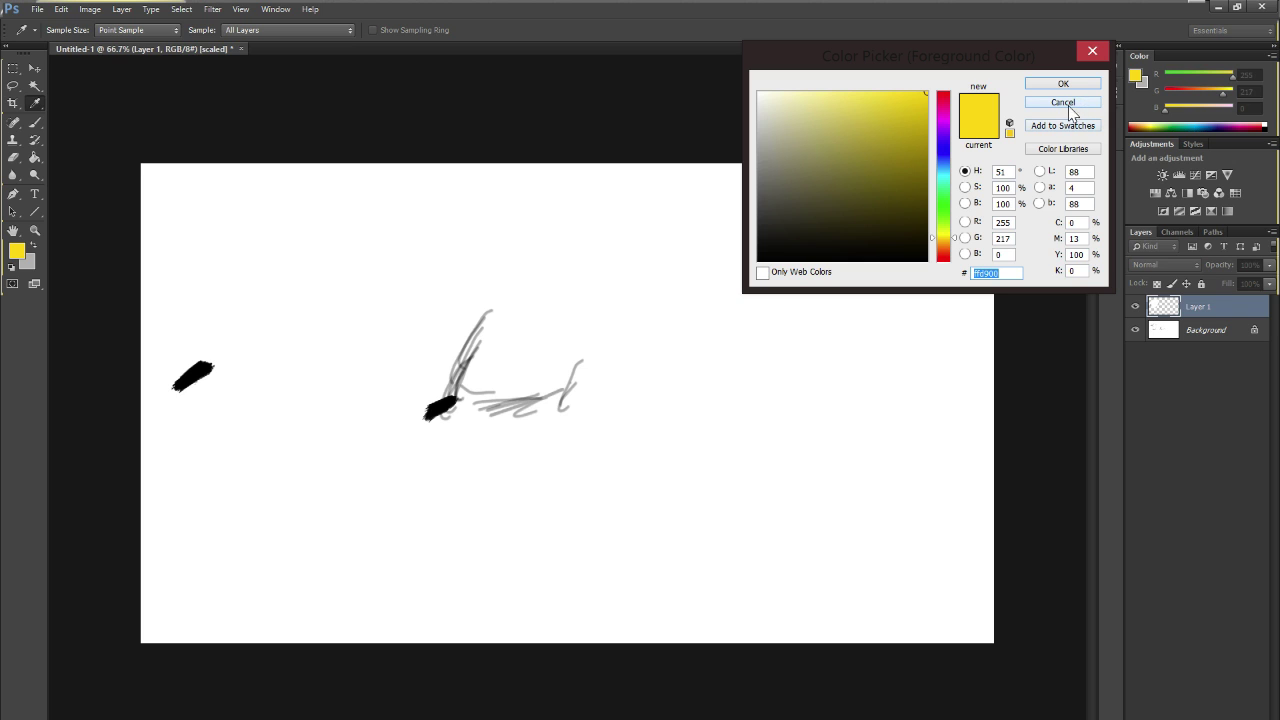
Browse the PANTONE+ Solid Coated colour library, then reset the Essentials workspace.
{"action": "left_click", "coordinate": [1063, 149]}
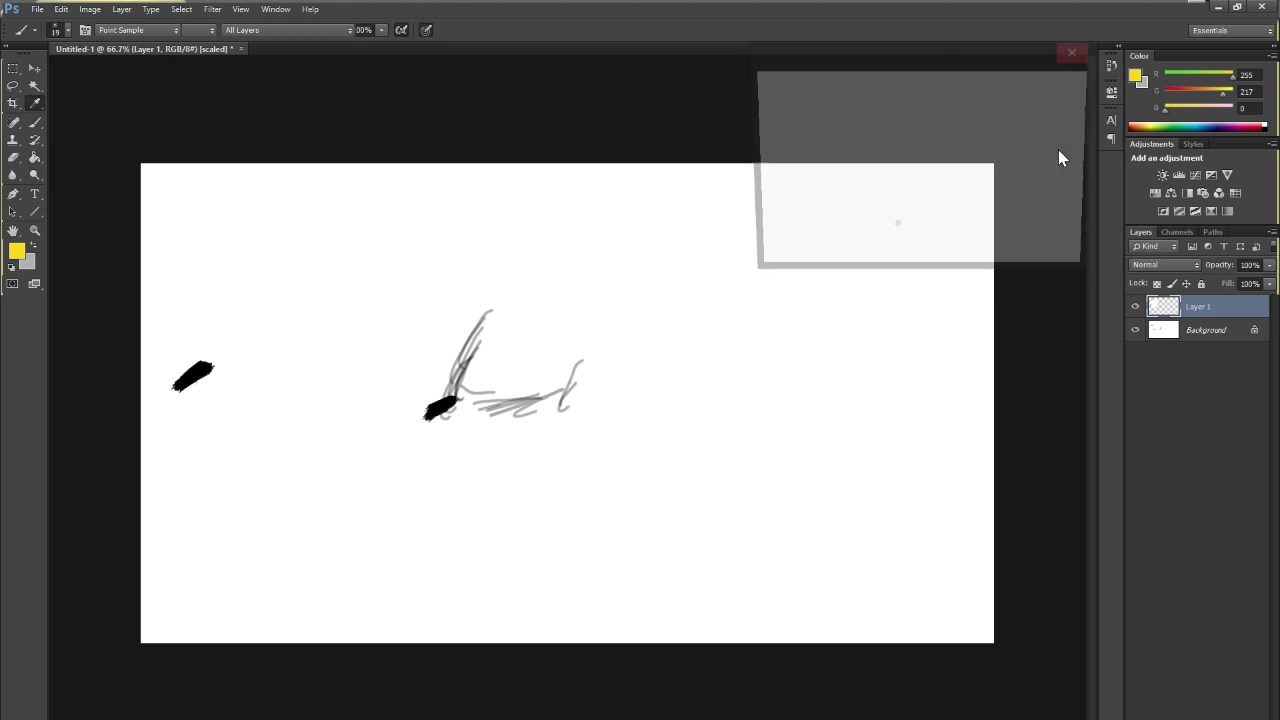
{"action": "left_click", "coordinate": [881, 87]}
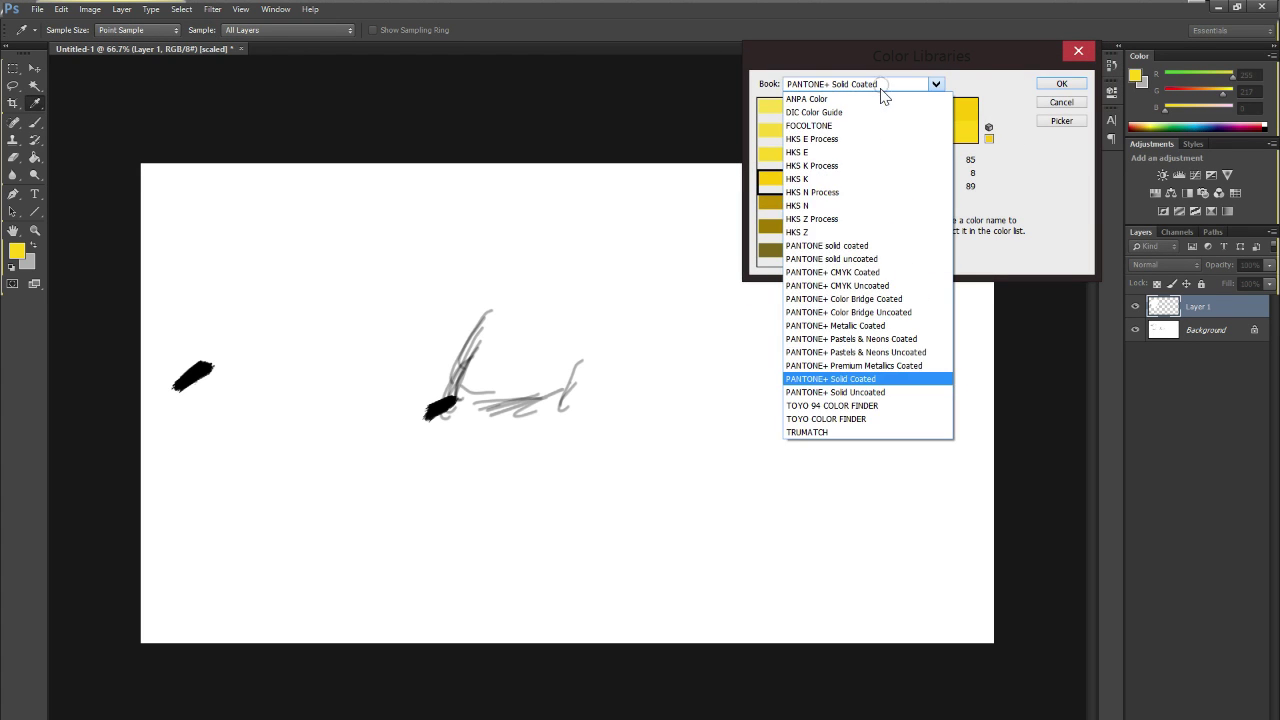
{"action": "left_click", "coordinate": [883, 90]}
{"action": "left_click", "coordinate": [1078, 53]}
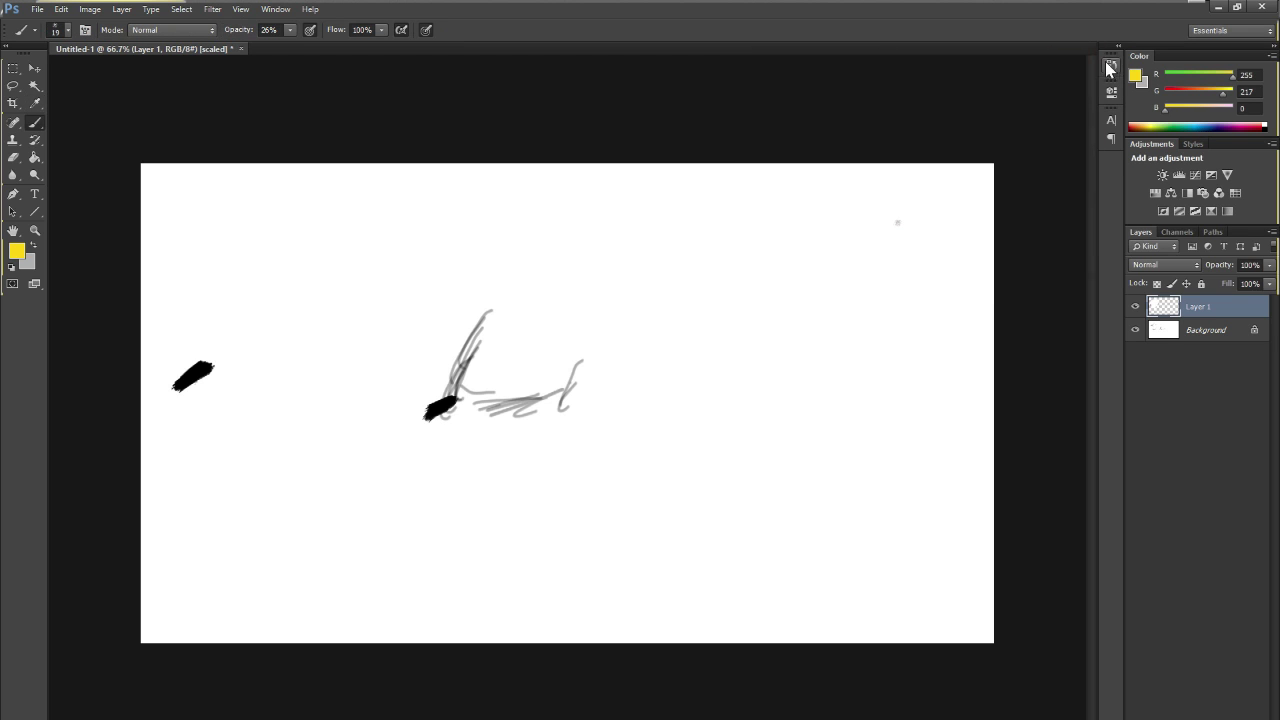
{"action": "left_click", "coordinate": [1220, 32]}
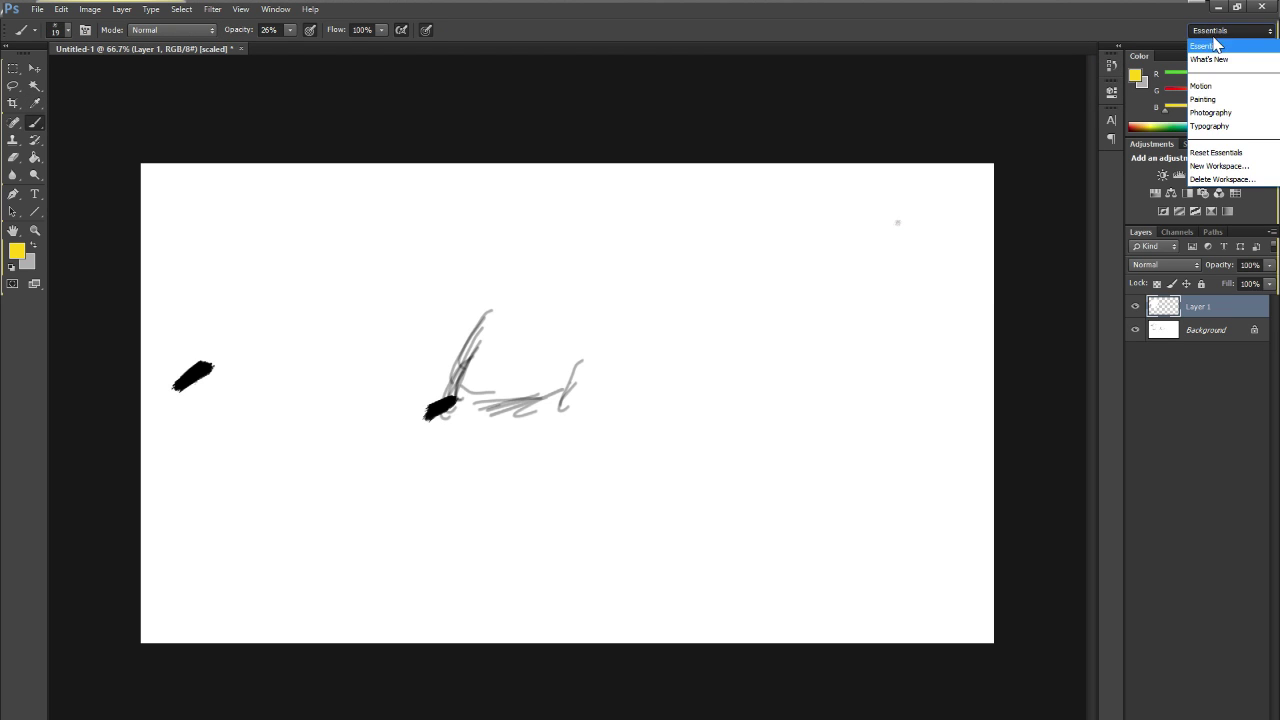
{"action": "left_click", "coordinate": [1246, 155]}
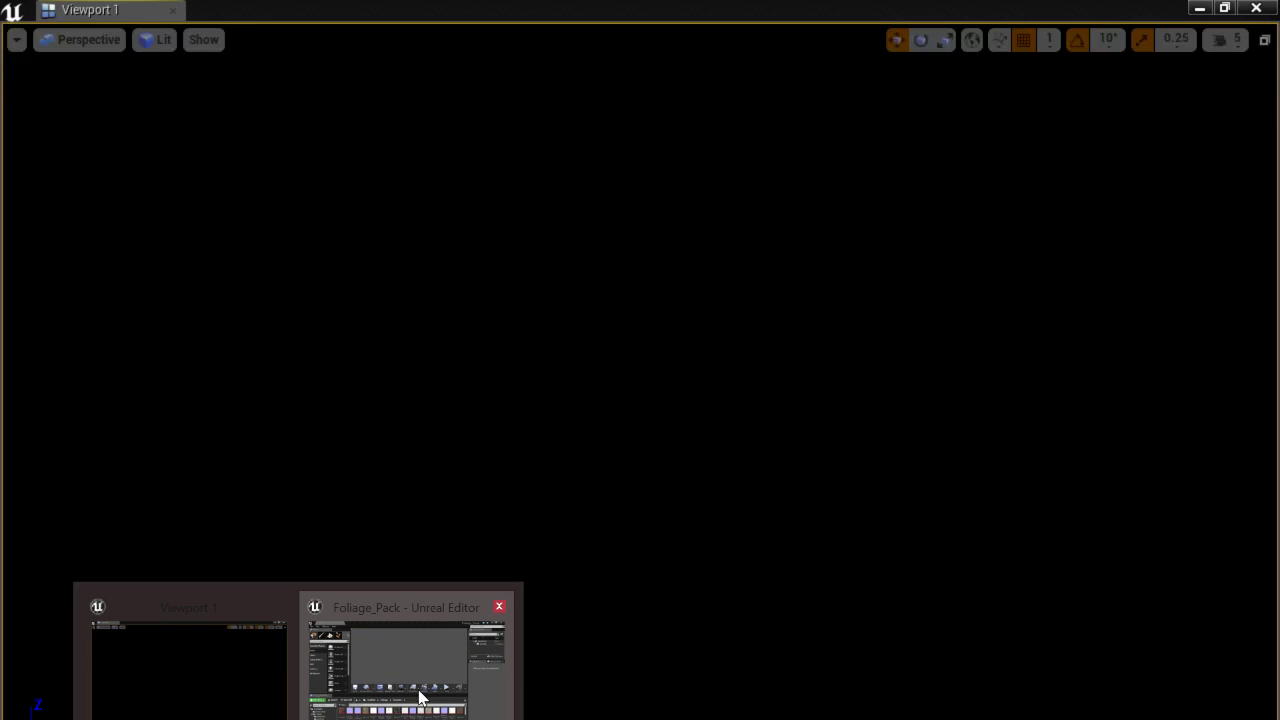
Switch to Unreal Editor, maximise the perspective view, then restore Viewport 1 to a floating window.
{"action": "left_click", "coordinate": [418, 698]}
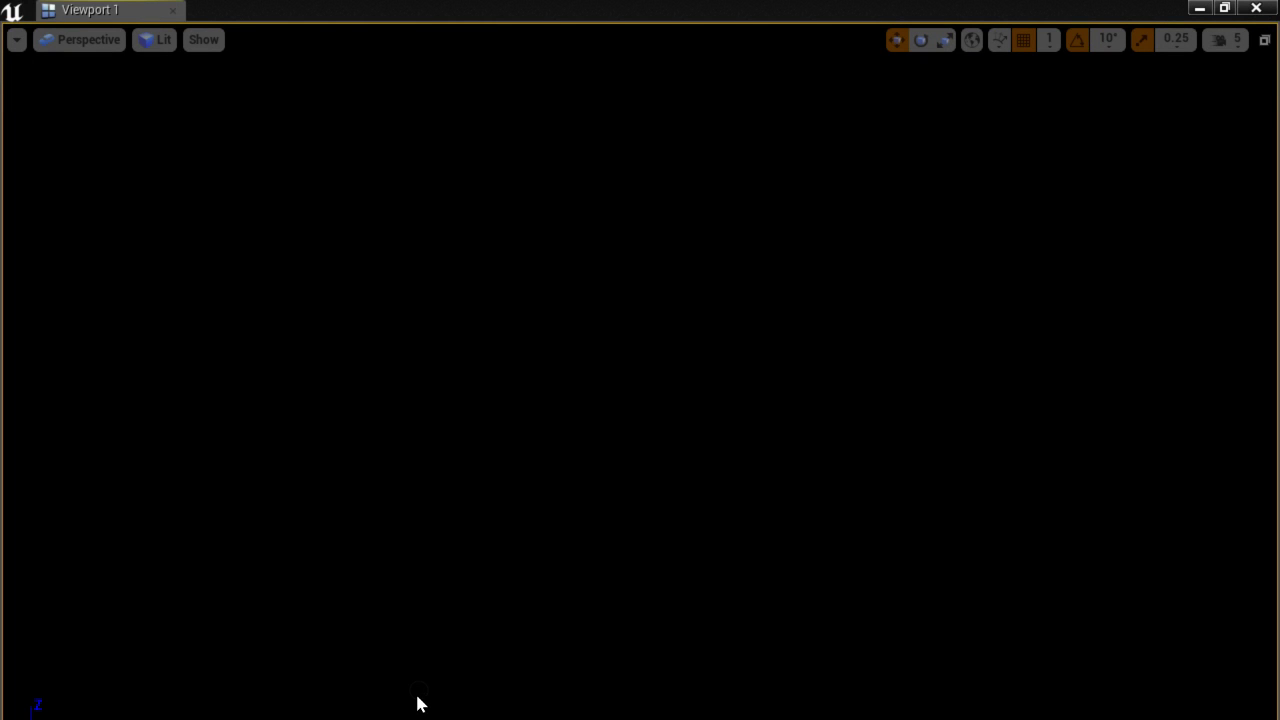
{"action": "left_click", "coordinate": [1265, 39]}
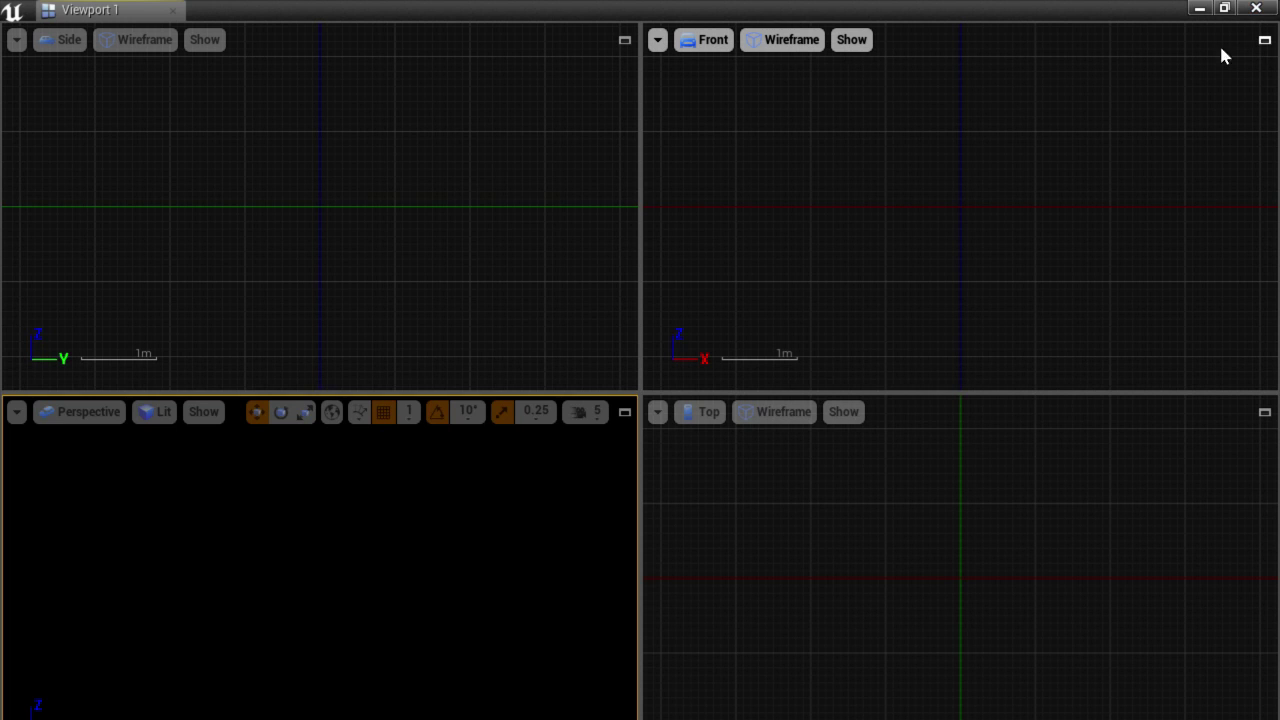
{"action": "left_click", "coordinate": [625, 411]}
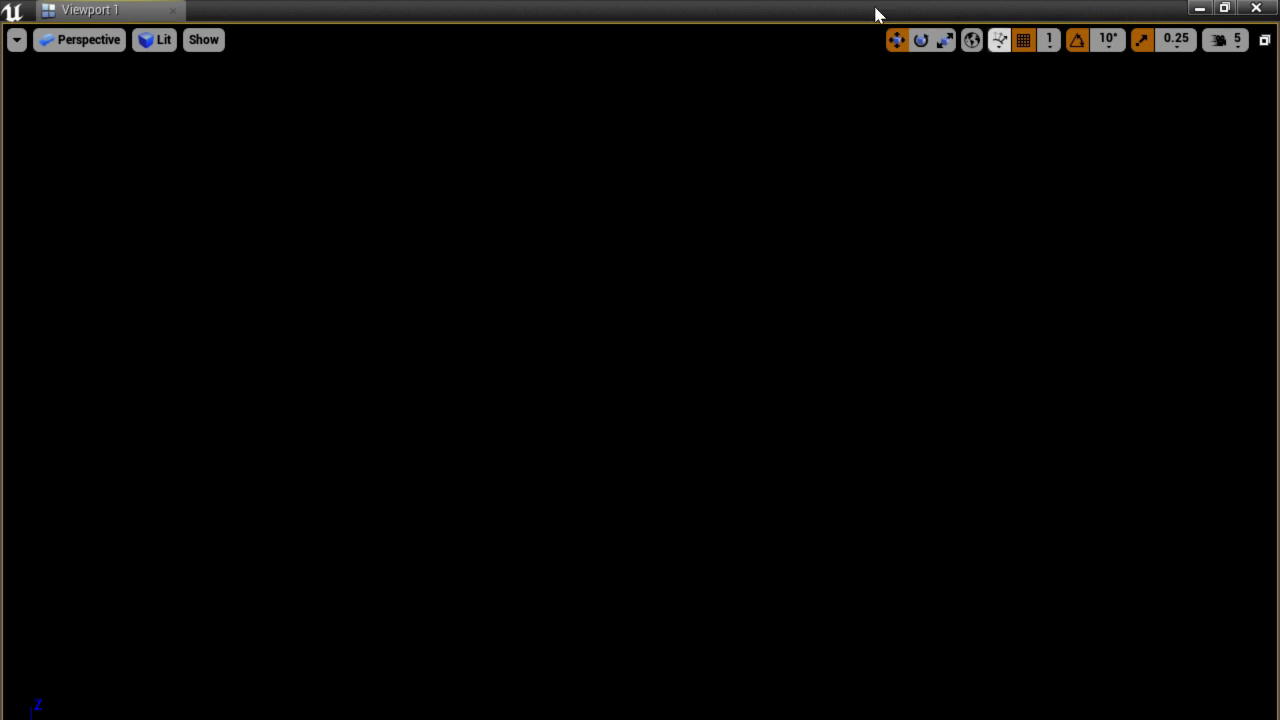
{"action": "left_click", "coordinate": [1226, 10]}
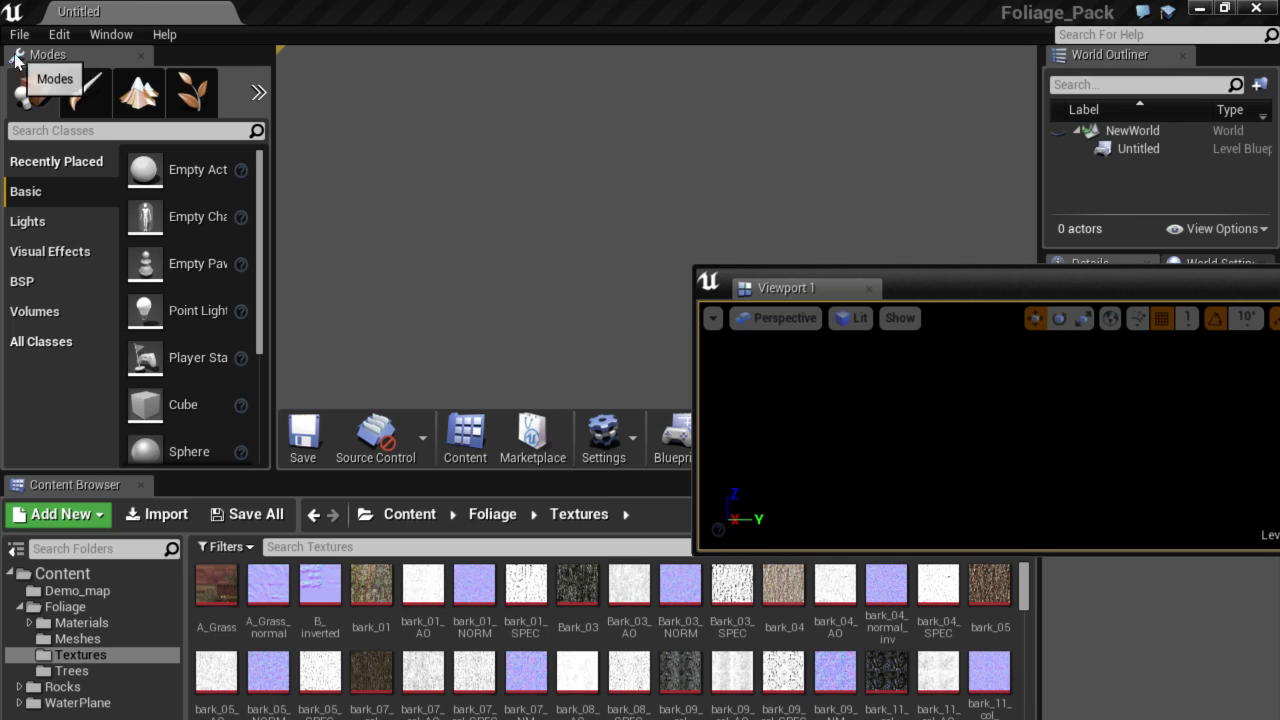
Open the cvece level from the Demo_map folder via File > Open Level.
{"action": "left_click_drag", "start_coordinate": [749, 287], "coordinate": [716, 293]}
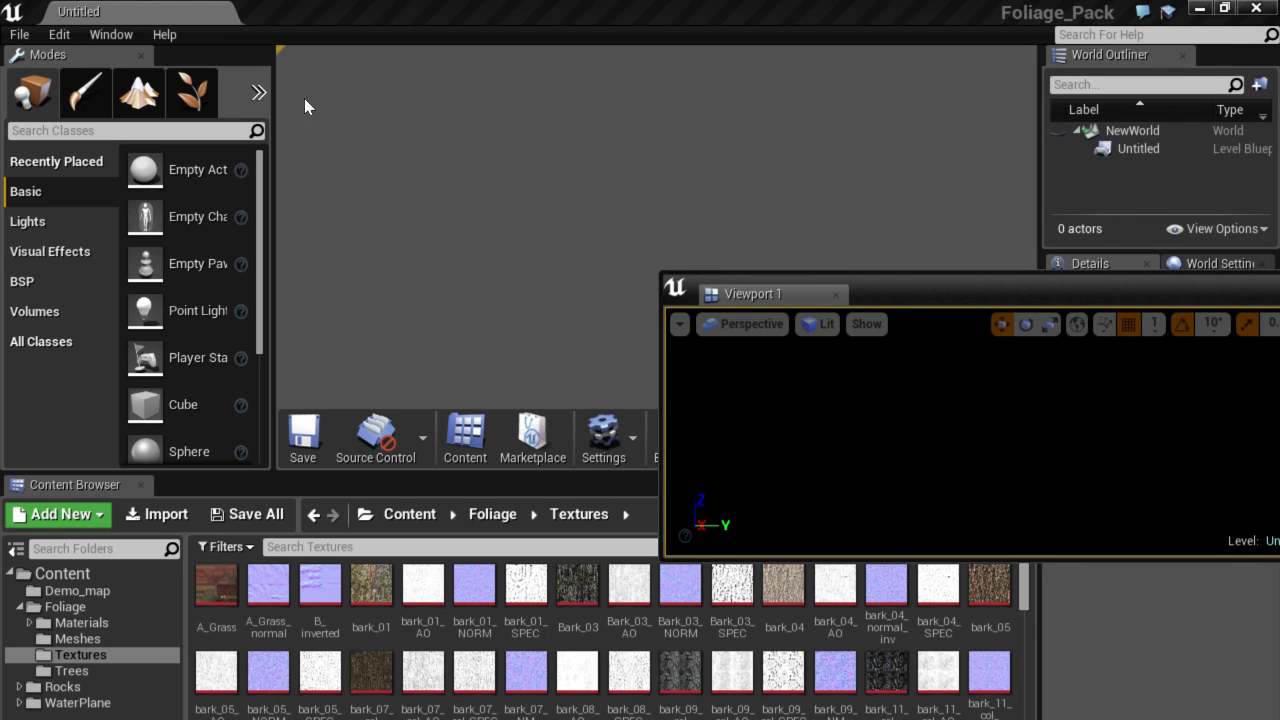
{"action": "left_click", "coordinate": [30, 33]}
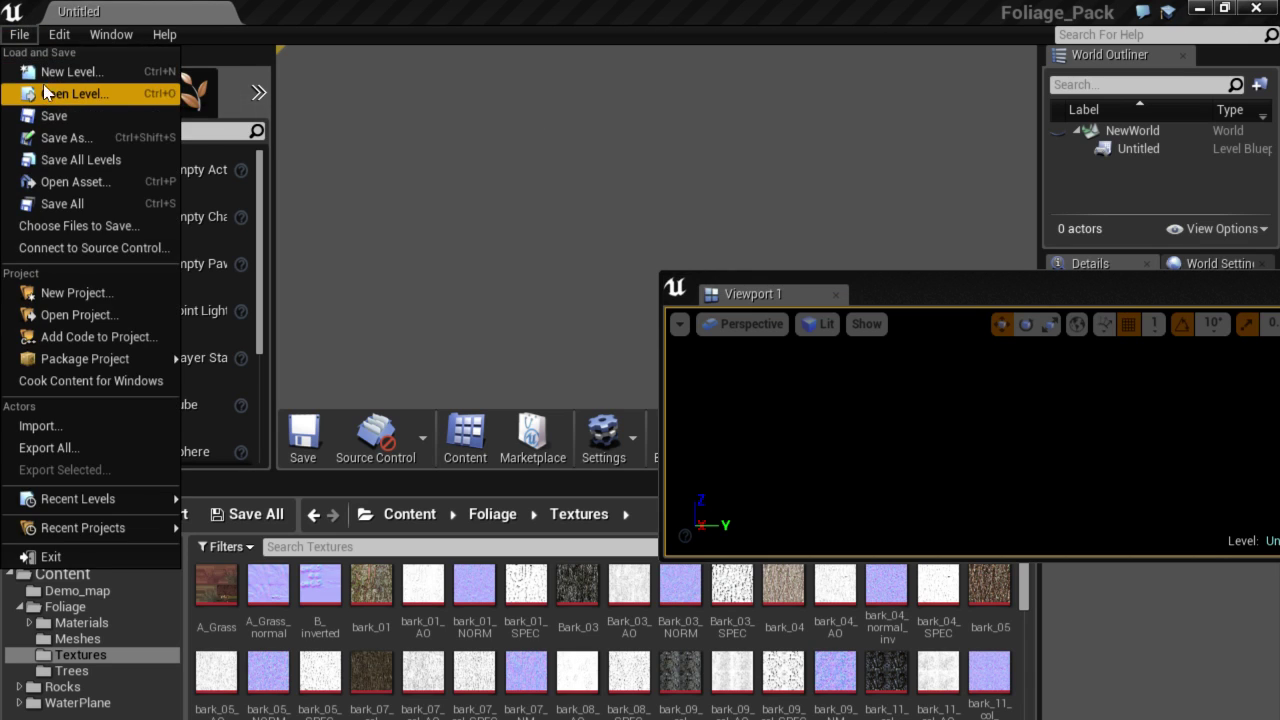
{"action": "left_click", "coordinate": [48, 90]}
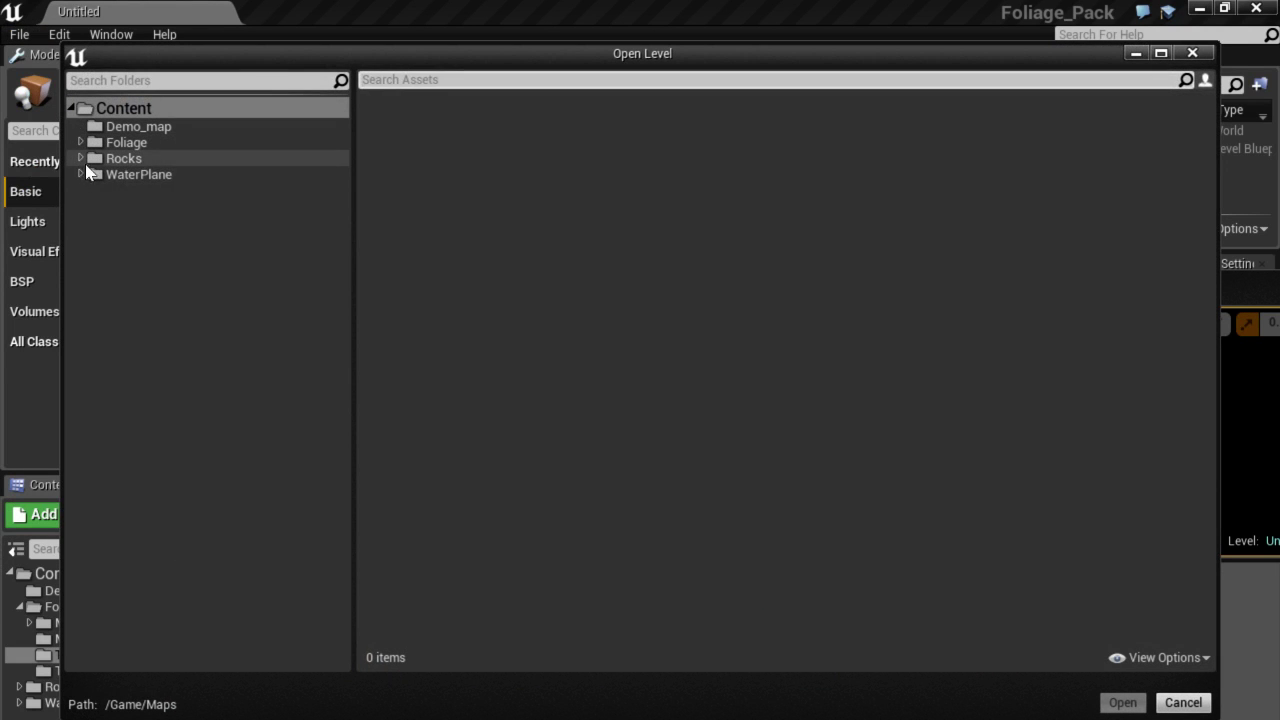
{"action": "left_click", "coordinate": [80, 175]}
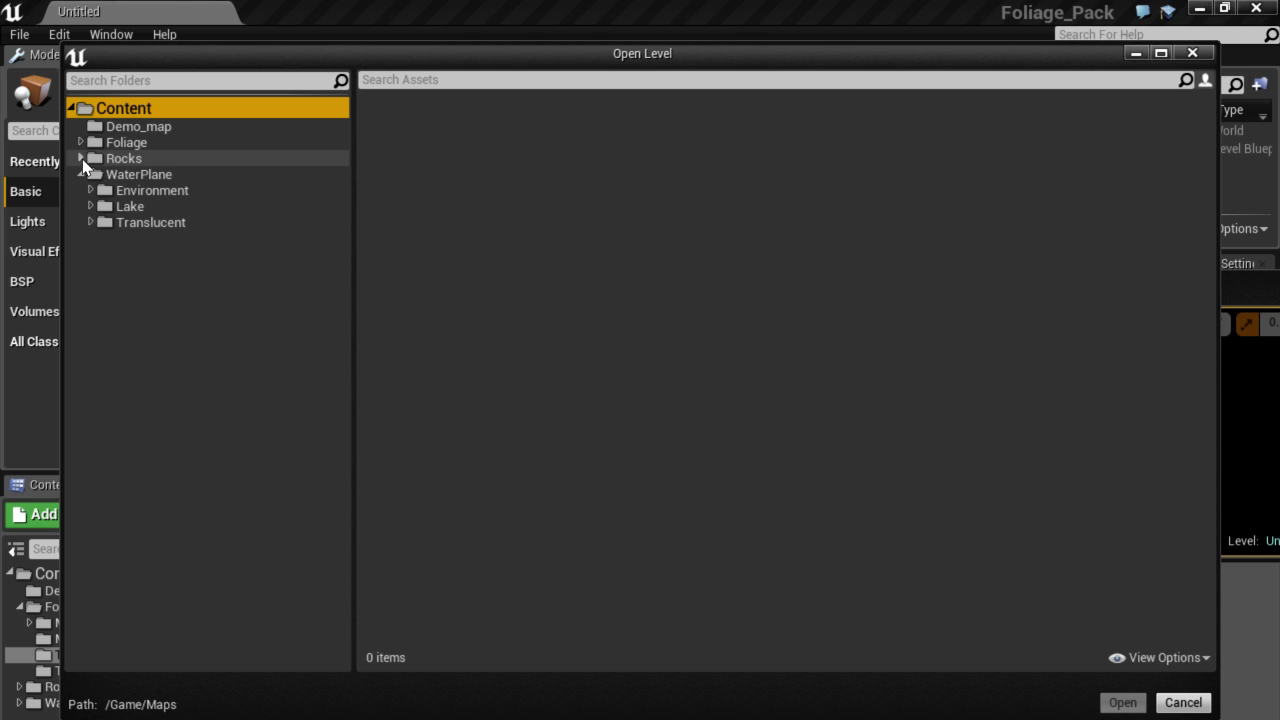
{"action": "left_click", "coordinate": [80, 159]}
{"action": "left_click", "coordinate": [80, 142]}
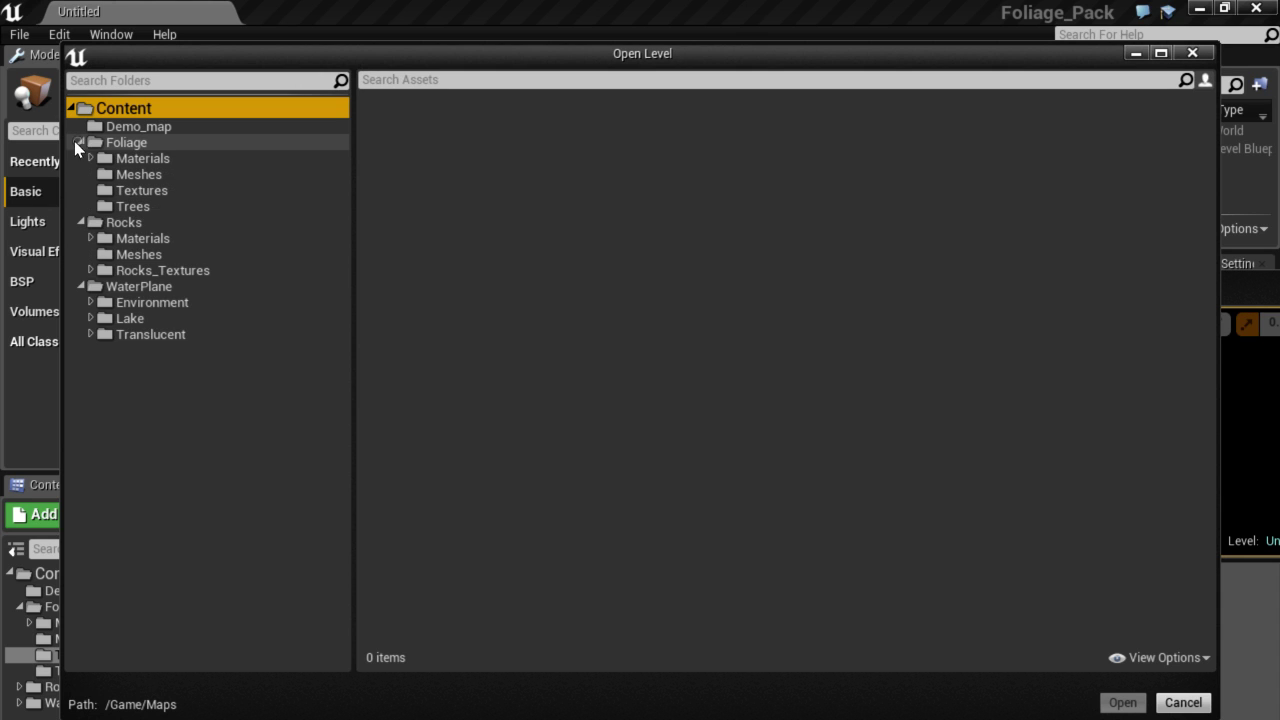
{"action": "left_click", "coordinate": [122, 128]}
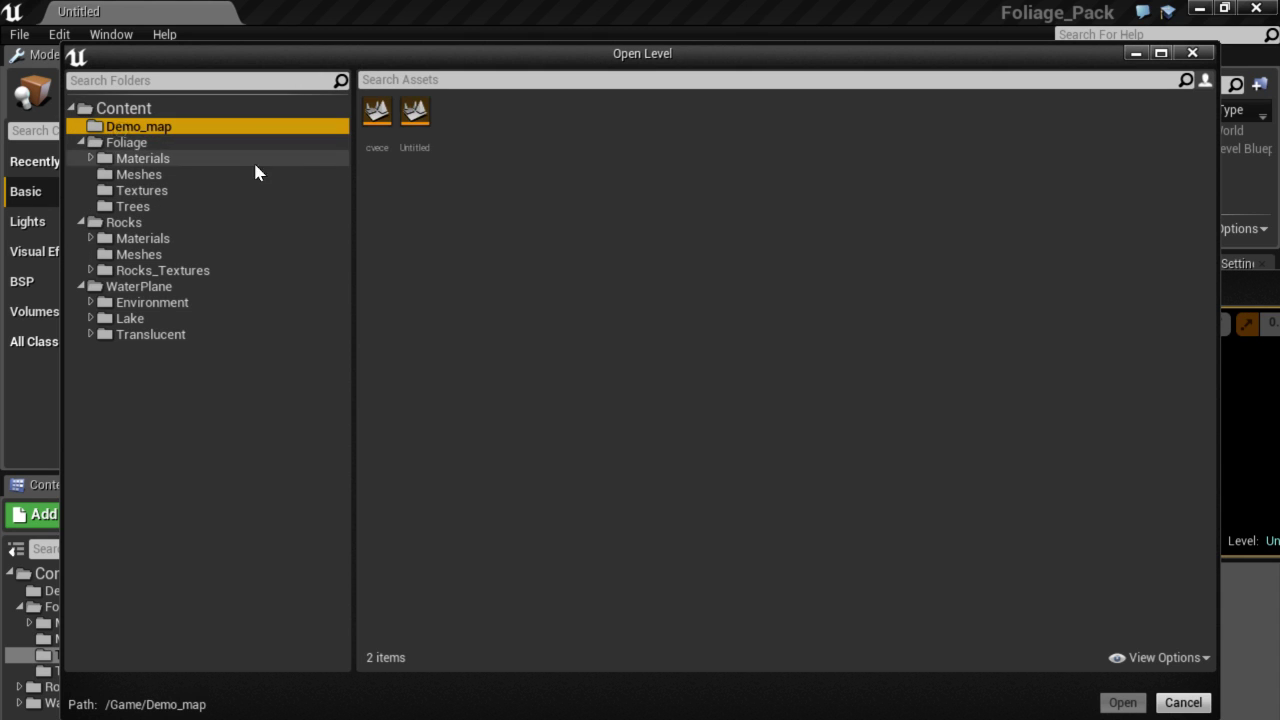
{"action": "left_click", "coordinate": [375, 118]}
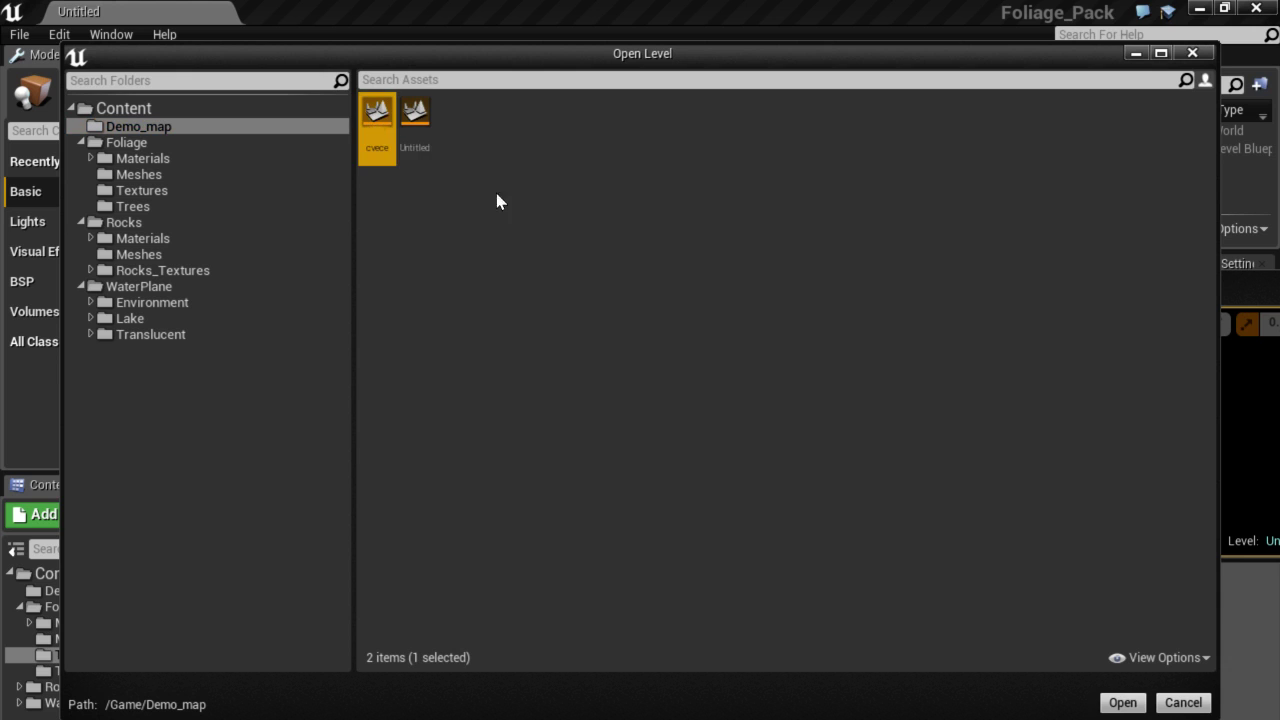
{"action": "double_click", "coordinate": [375, 118]}
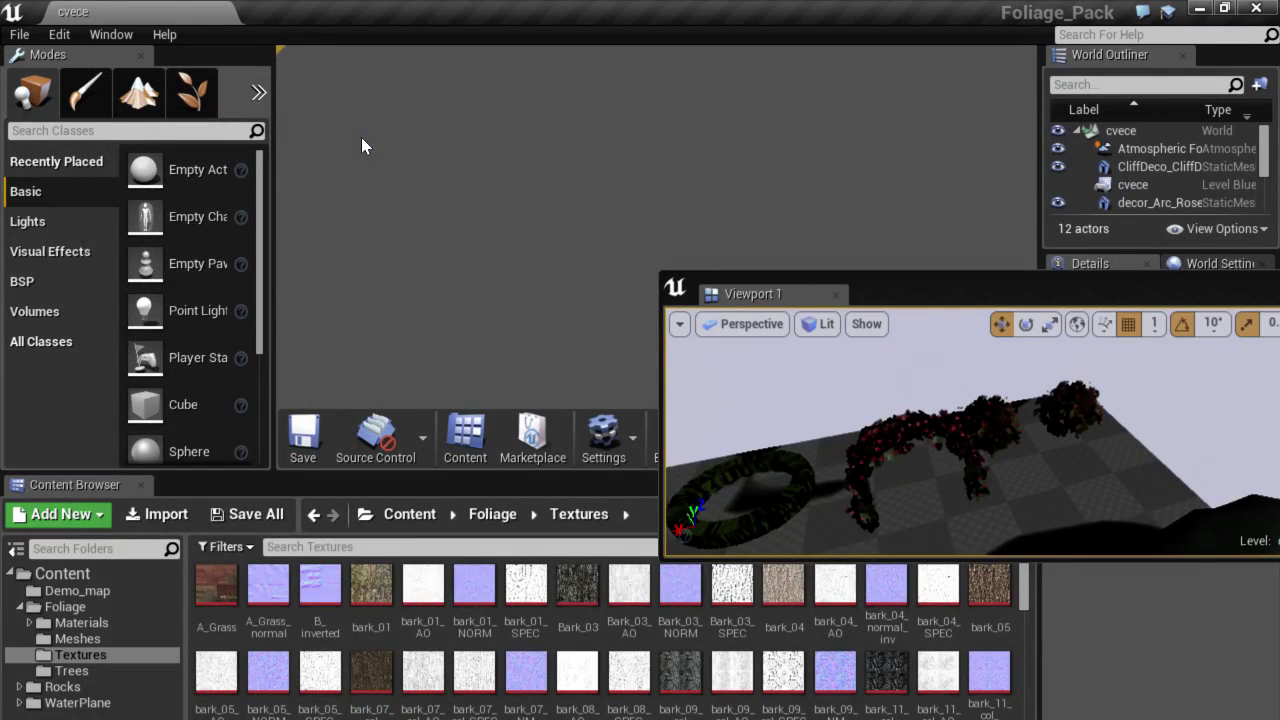
Dock the floating viewport below the toolbar, adjust its height, and save the cvece map.
{"action": "left_click", "coordinate": [739, 303]}
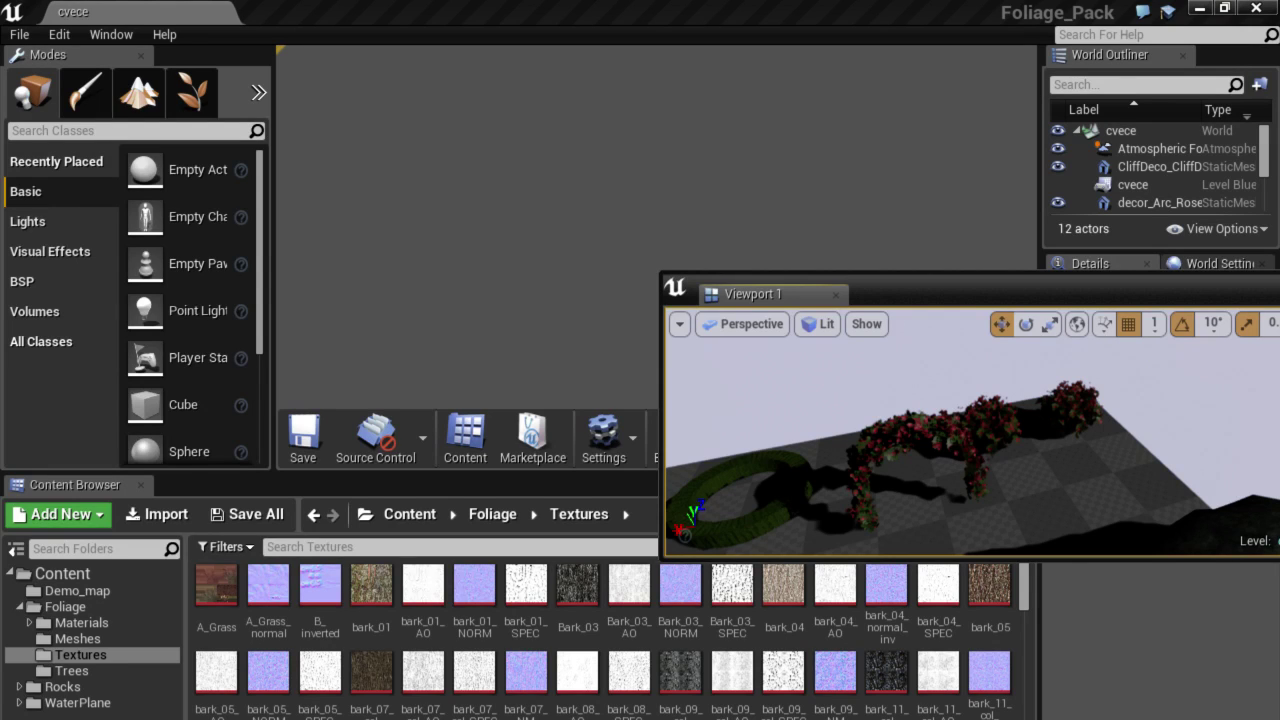
{"action": "left_click_drag", "start_coordinate": [752, 294], "coordinate": [360, 99]}
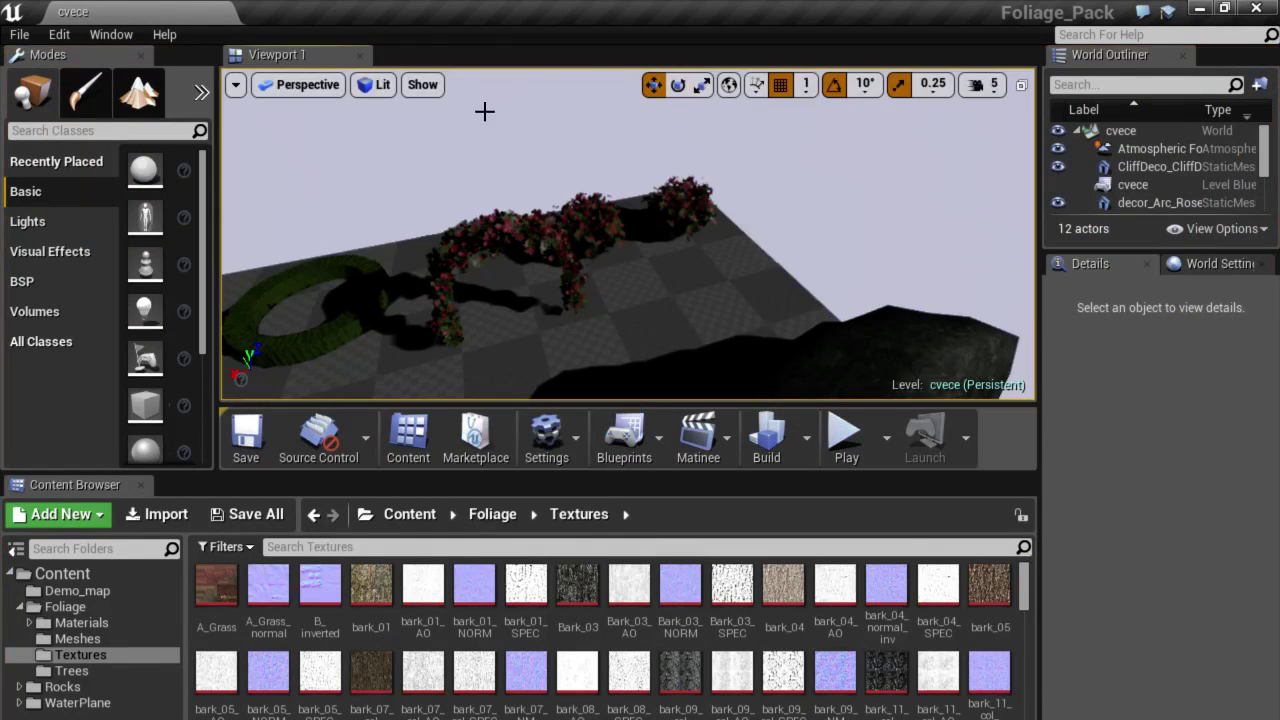
{"action": "mouse_move", "coordinate": [275, 54]}
{"action": "left_mouse_down"}
{"action": "mouse_move", "coordinate": [333, 496]}
{"action": "mouse_move", "coordinate": [358, 450]}
{"action": "left_mouse_up"}
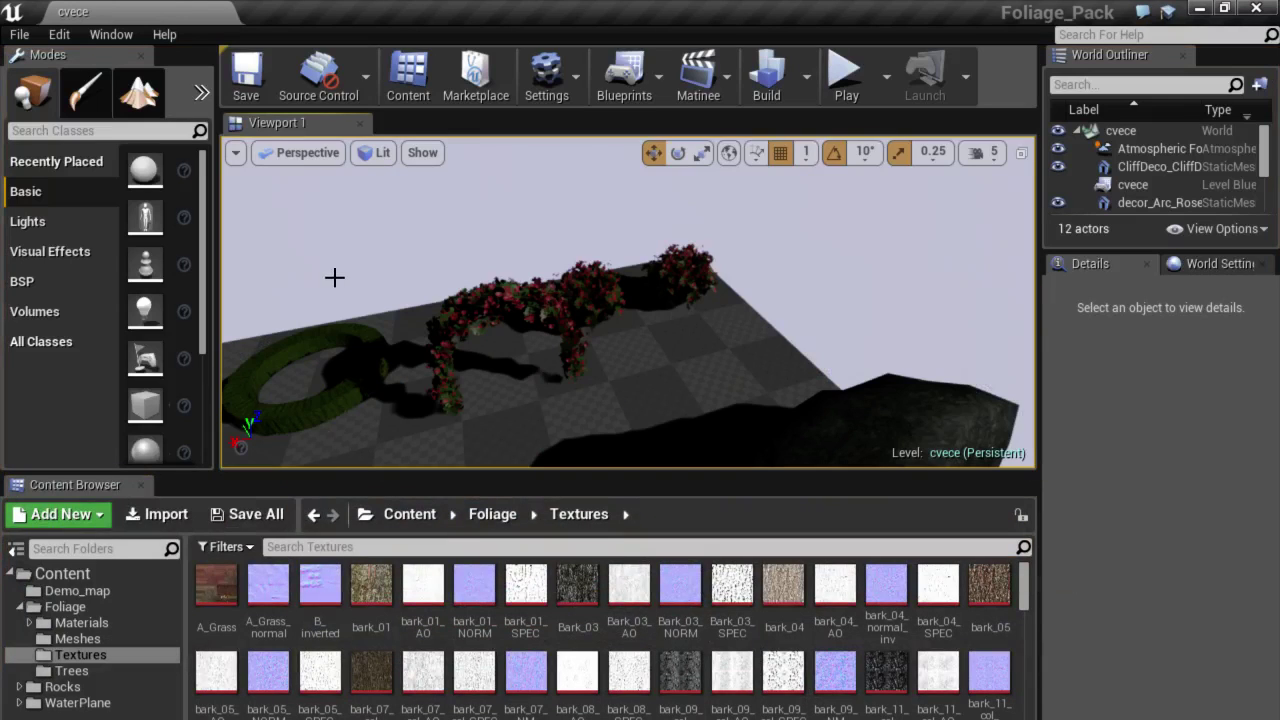
{"action": "left_click_drag", "start_coordinate": [257, 470], "coordinate": [257, 463]}
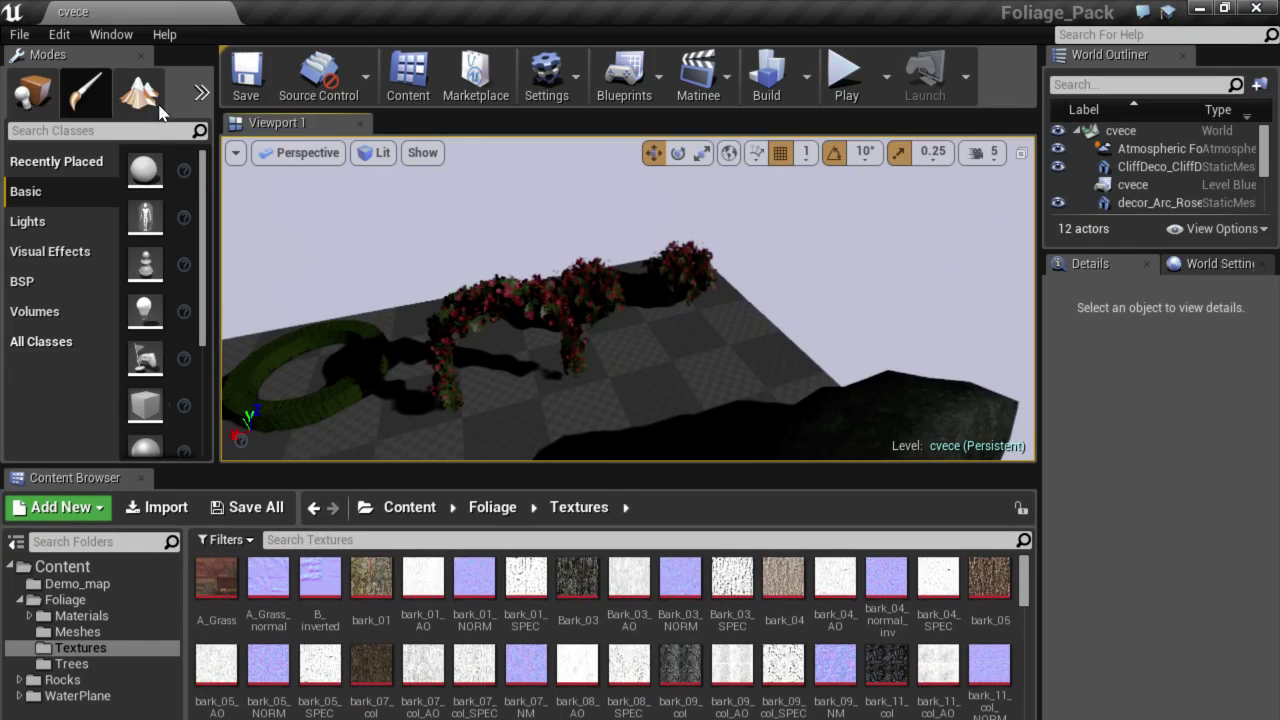
{"action": "left_click", "coordinate": [19, 34]}
{"action": "left_click", "coordinate": [78, 120]}
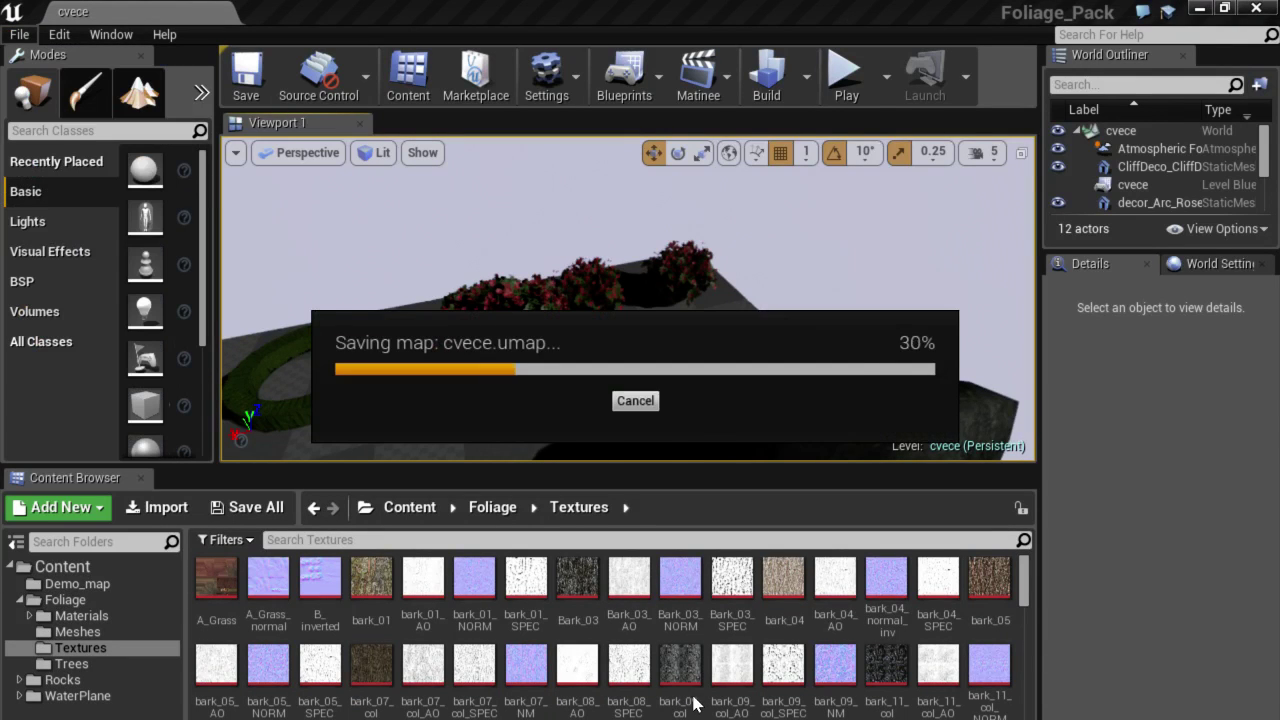
Preview the level at the OpenGL ES2 rendering level.
{"action": "left_click_drag", "start_coordinate": [700, 362], "coordinate": [700, 400]}
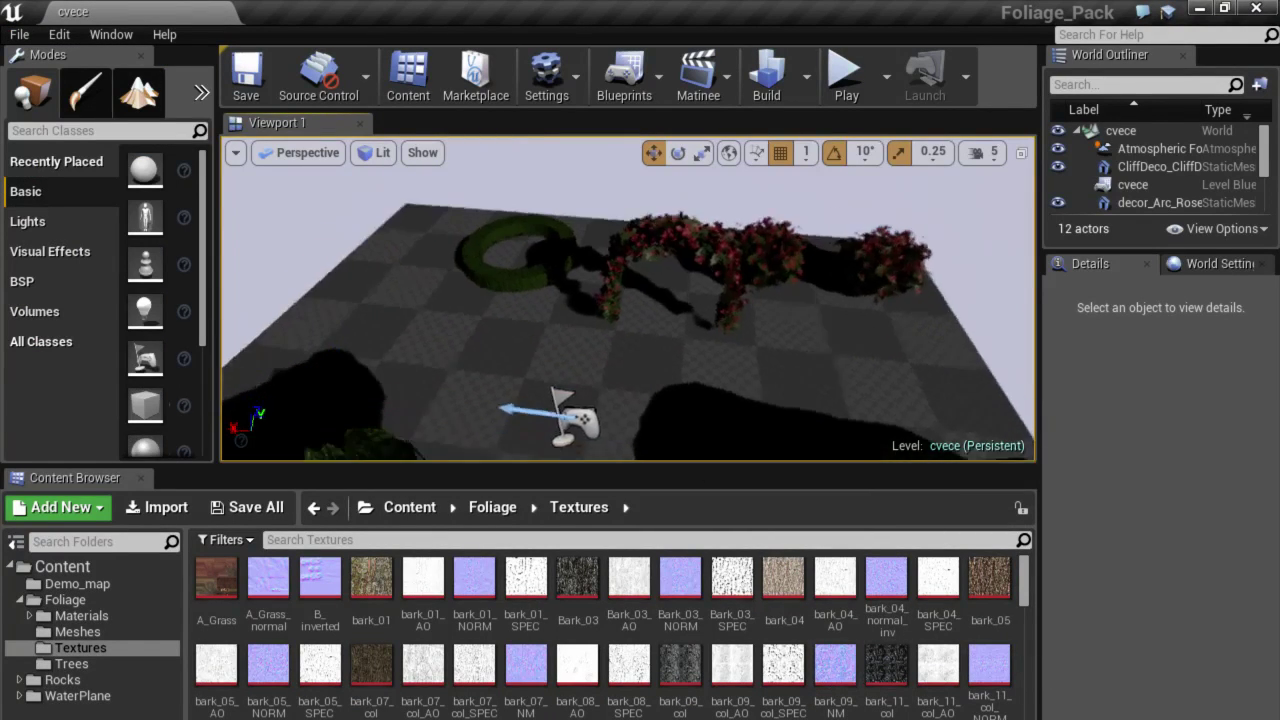
{"action": "right_click_drag", "start_coordinate": [700, 400], "coordinate": [700, 380]}
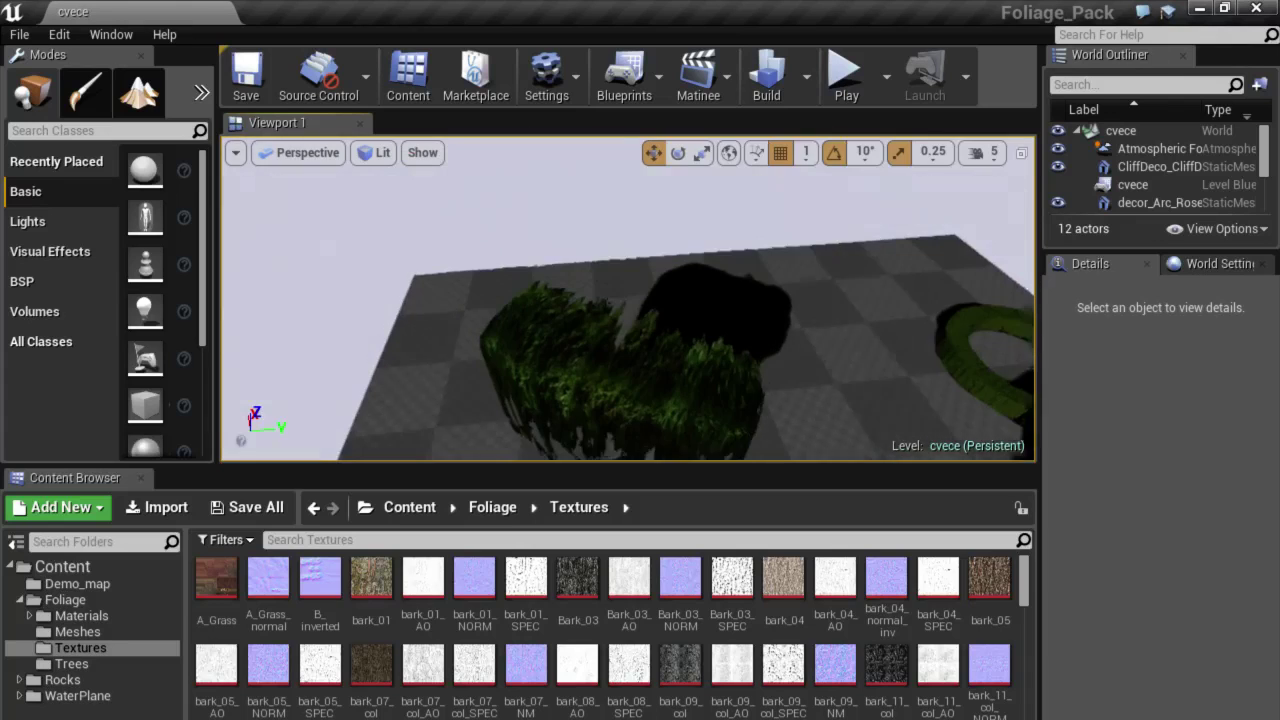
{"action": "left_click", "coordinate": [724, 103]}
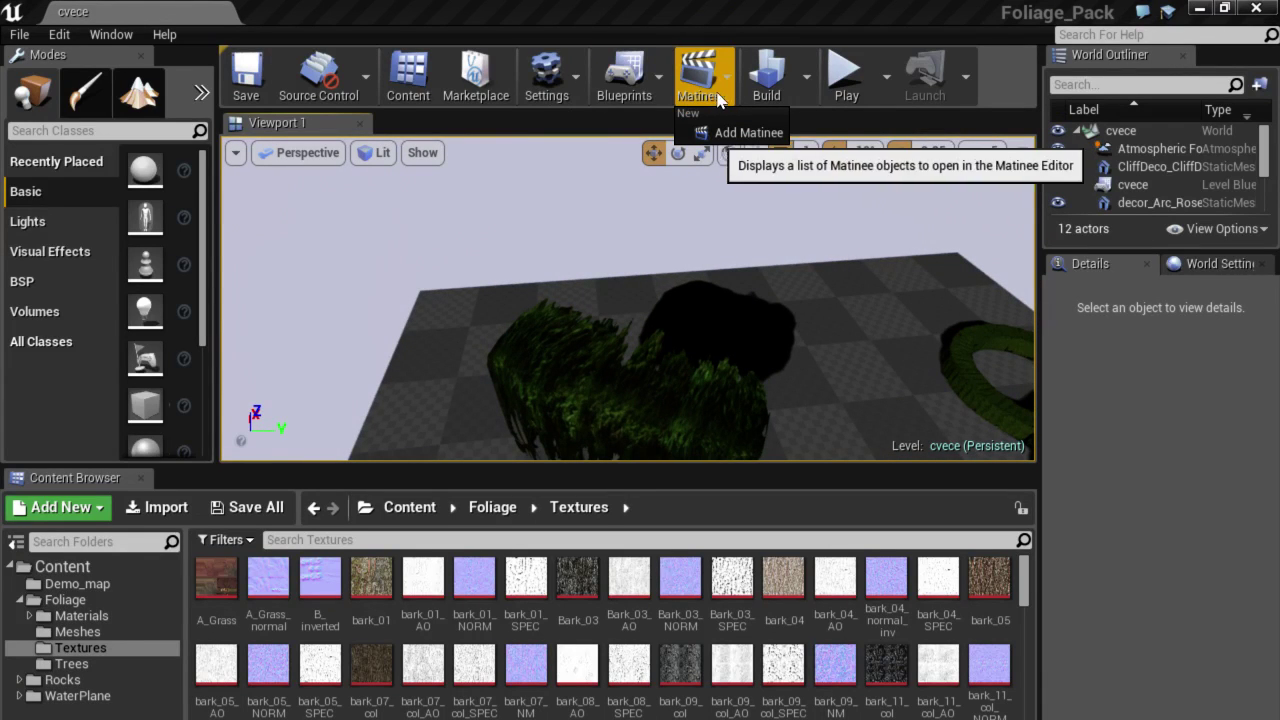
{"action": "left_click", "coordinate": [558, 84]}
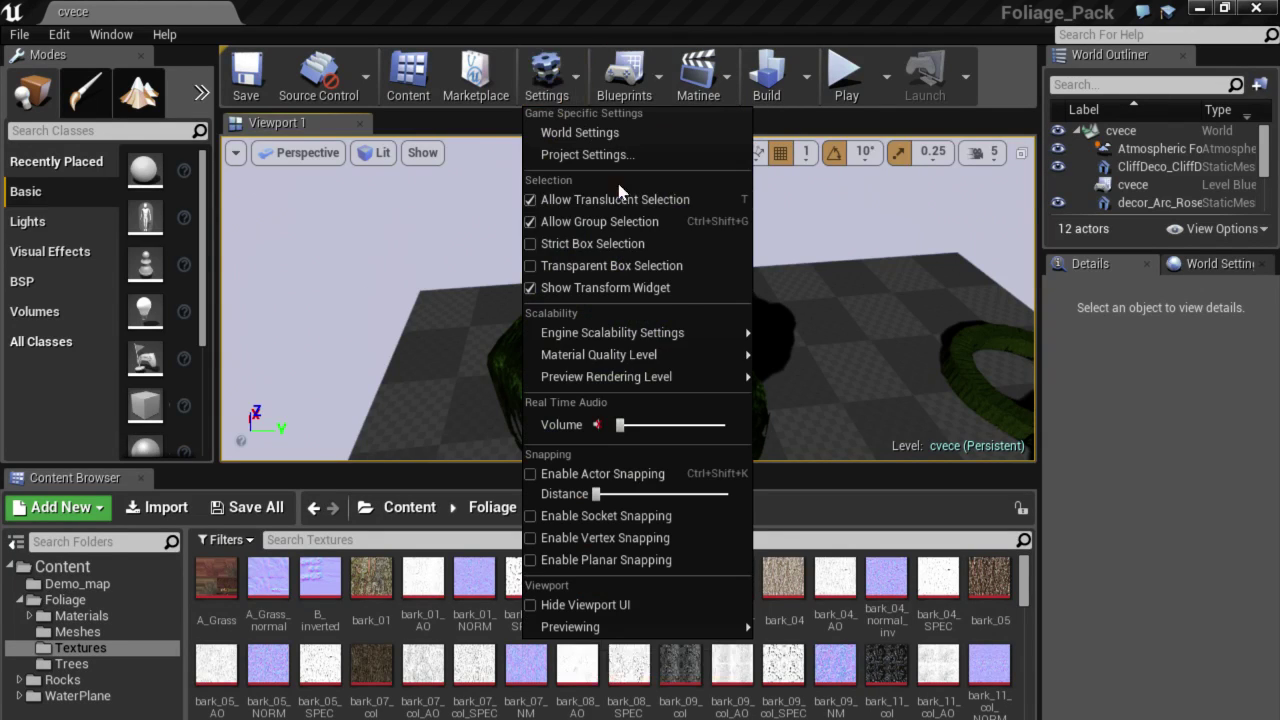
{"action": "left_click", "coordinate": [848, 469]}
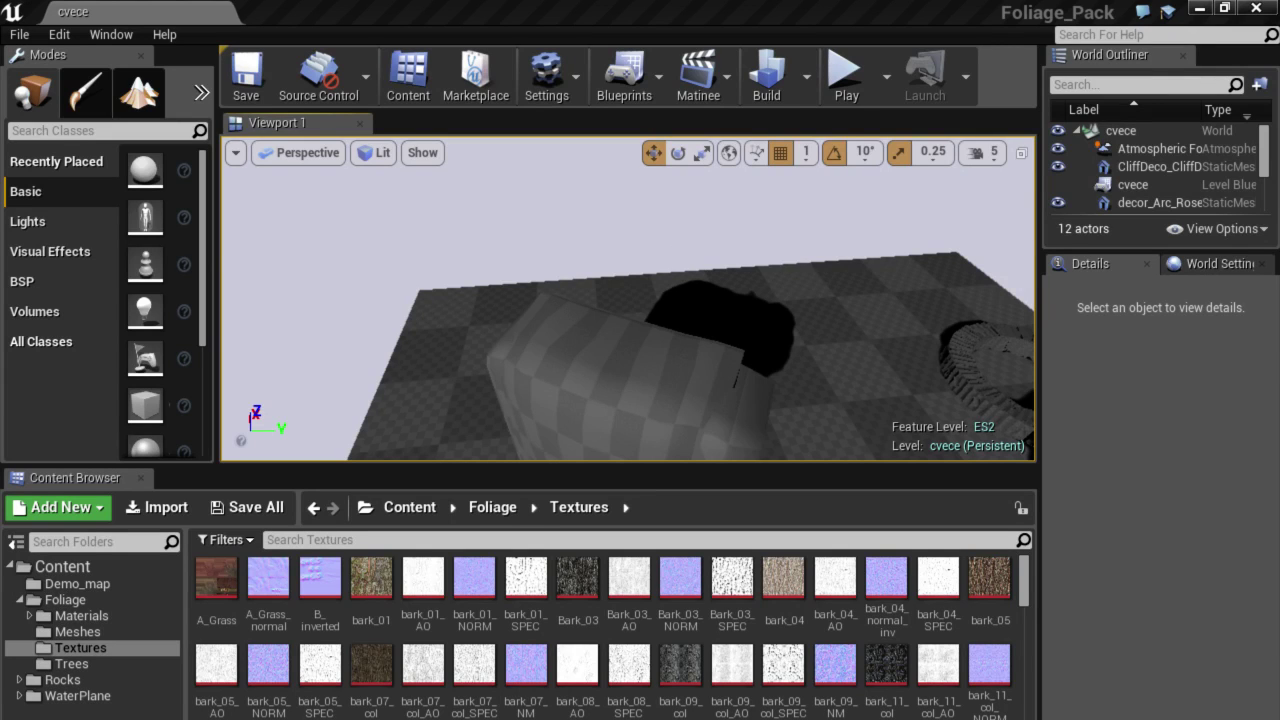
Place a decor_cylinder_grass mesh from Foliage/Meshes into the level.
{"action": "right_click", "coordinate": [600, 360]}
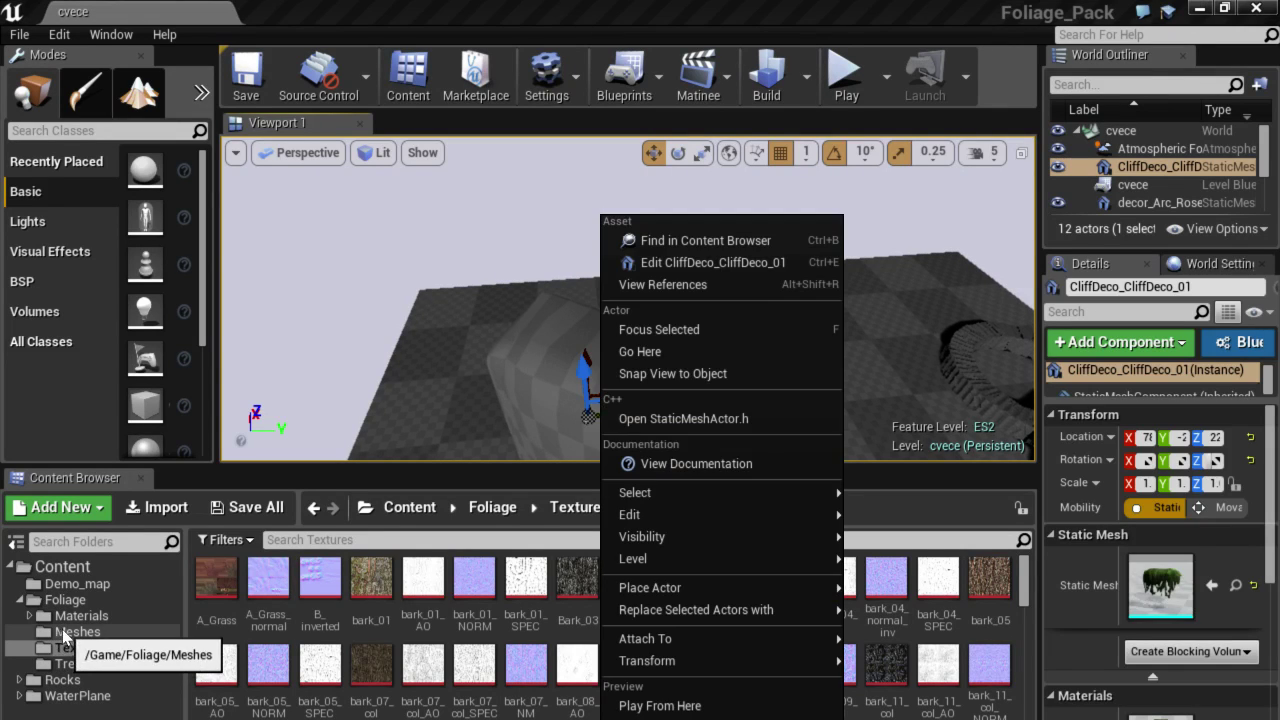
{"action": "left_click", "coordinate": [62, 632]}
{"action": "left_click", "coordinate": [81, 615]}
{"action": "mouse_move", "coordinate": [777, 194]}
{"action": "right_mouse_down"}
{"action": "mouse_move", "coordinate": [731, 297]}
{"action": "mouse_move", "coordinate": [704, 322]}
{"action": "right_mouse_up"}
{"action": "right_click_drag", "start_coordinate": [596, 414], "coordinate": [596, 414]}
{"action": "left_click", "coordinate": [88, 631]}
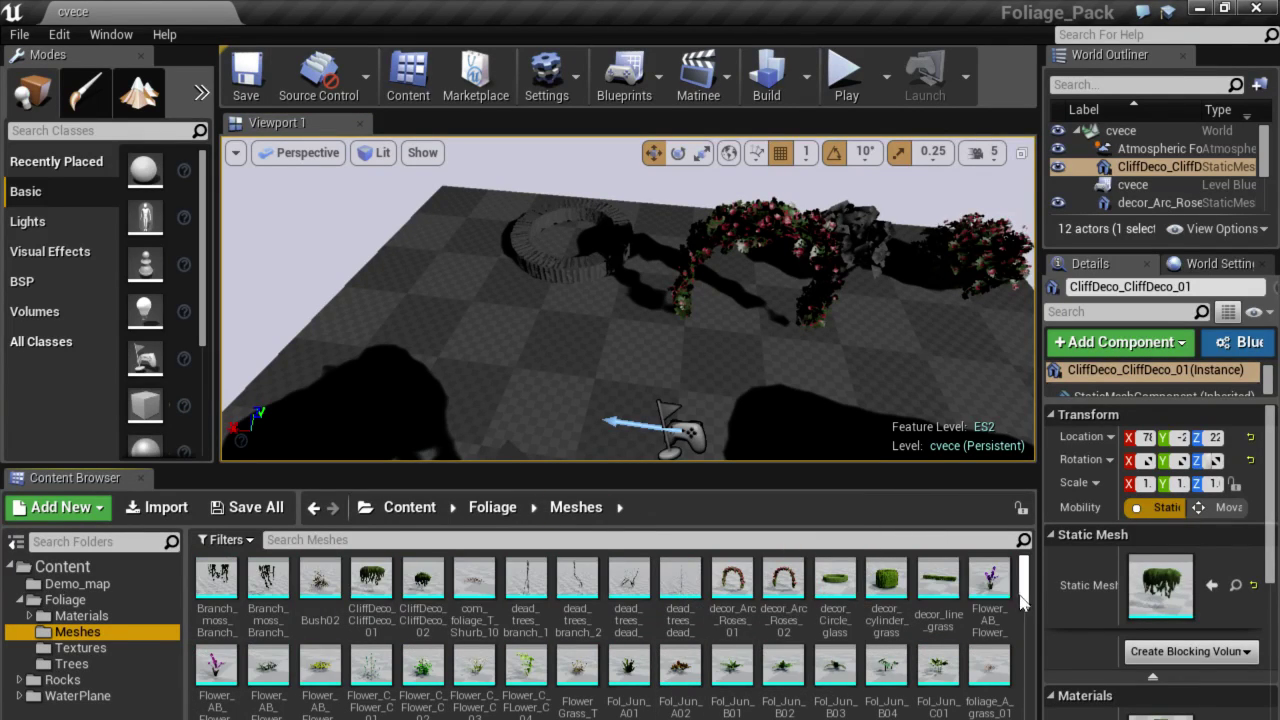
{"action": "left_click", "coordinate": [886, 580]}
{"action": "left_click_drag", "start_coordinate": [439, 296], "coordinate": [515, 330]}
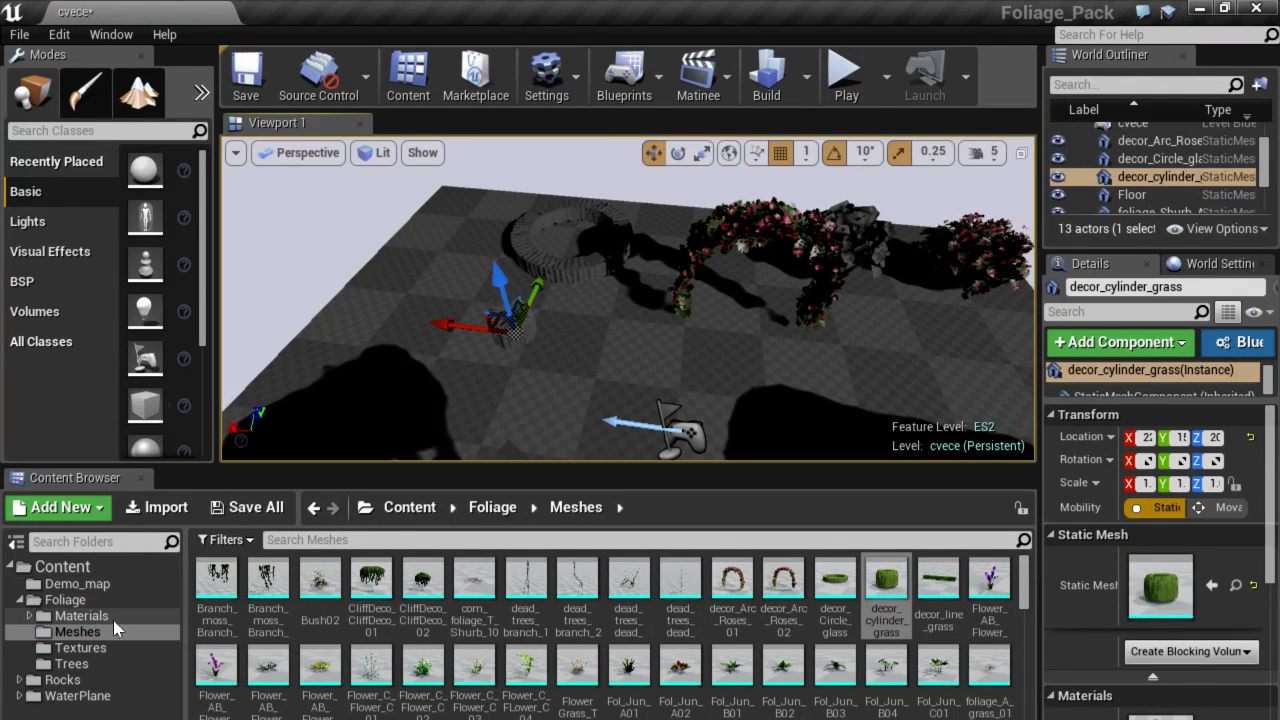
Open the Decor_Grass_inst_mat material instance from the foliage material instances folder.
{"action": "left_click", "coordinate": [31, 618]}
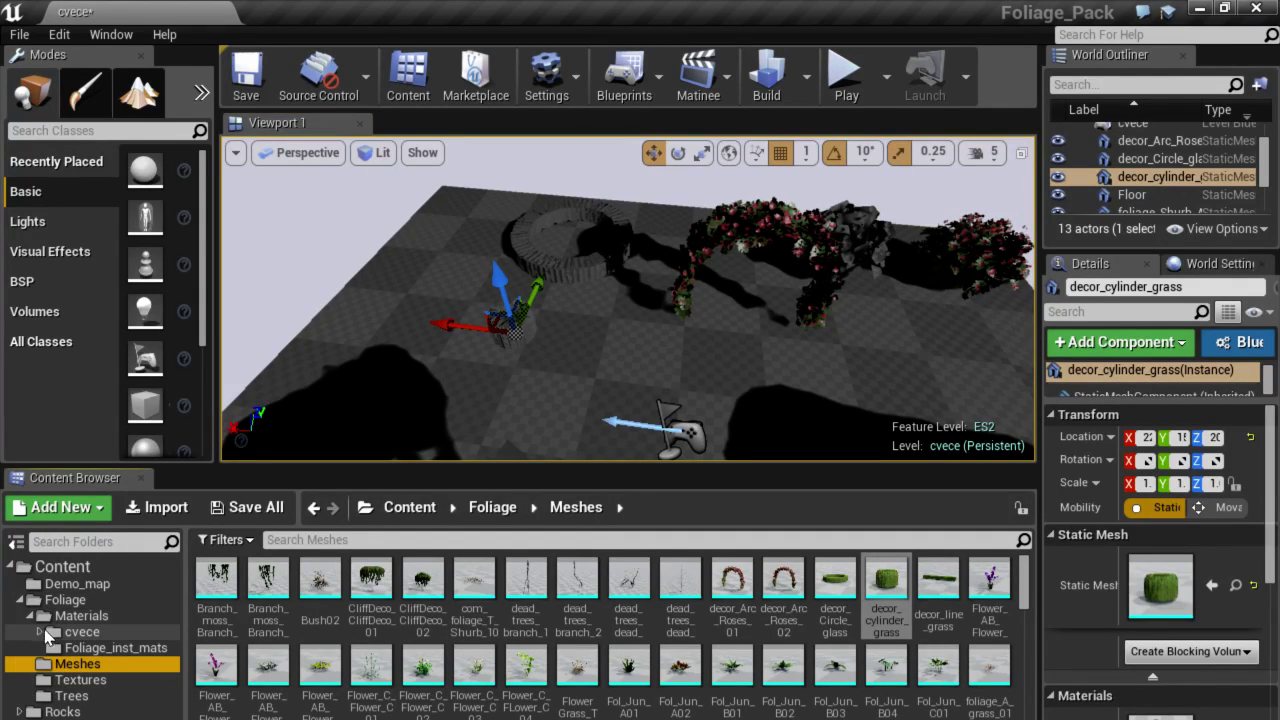
{"action": "left_click", "coordinate": [42, 633]}
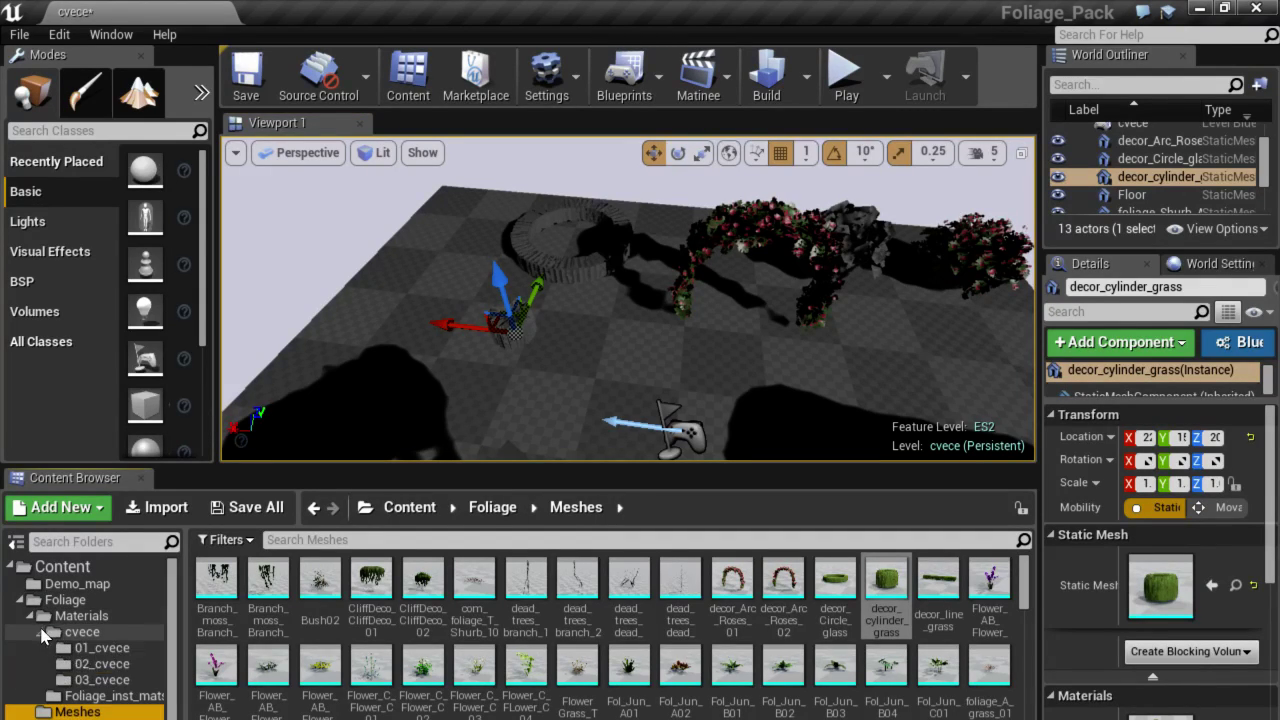
{"action": "left_click", "coordinate": [112, 684]}
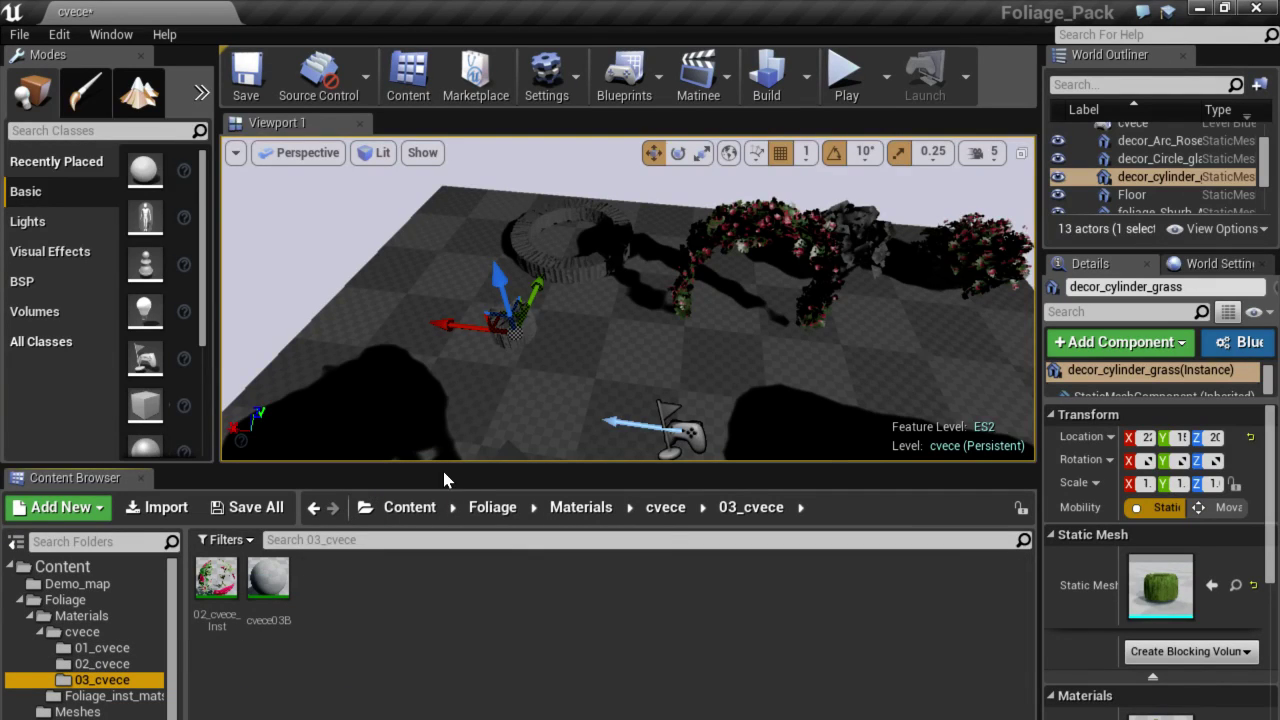
{"action": "left_click_drag", "start_coordinate": [517, 354], "coordinate": [475, 464]}
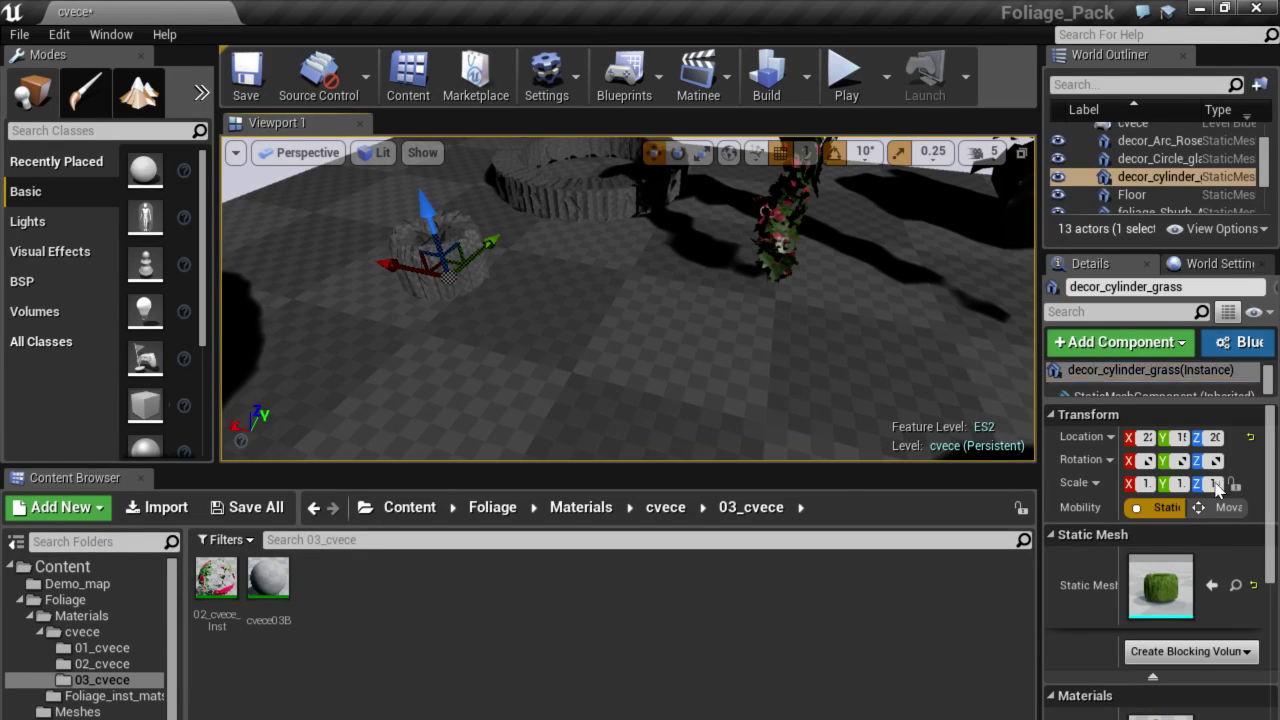
{"action": "left_click", "coordinate": [110, 695]}
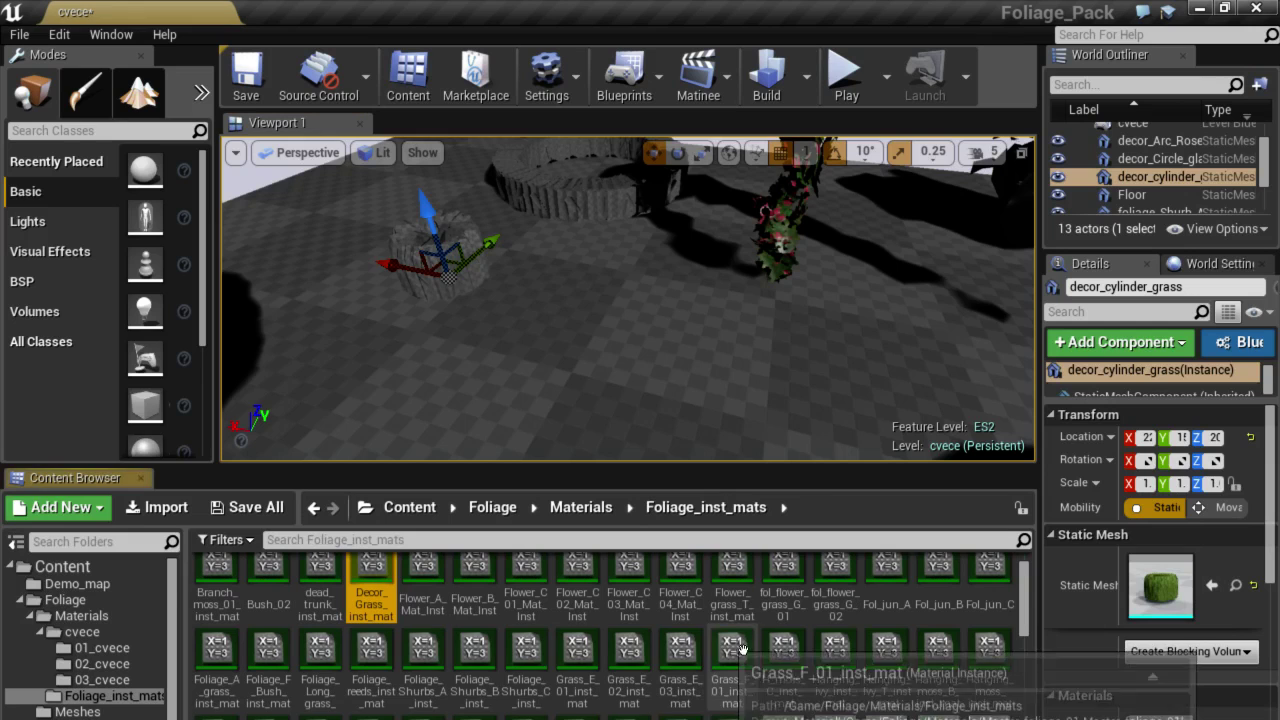
{"action": "double_click", "coordinate": [370, 578]}
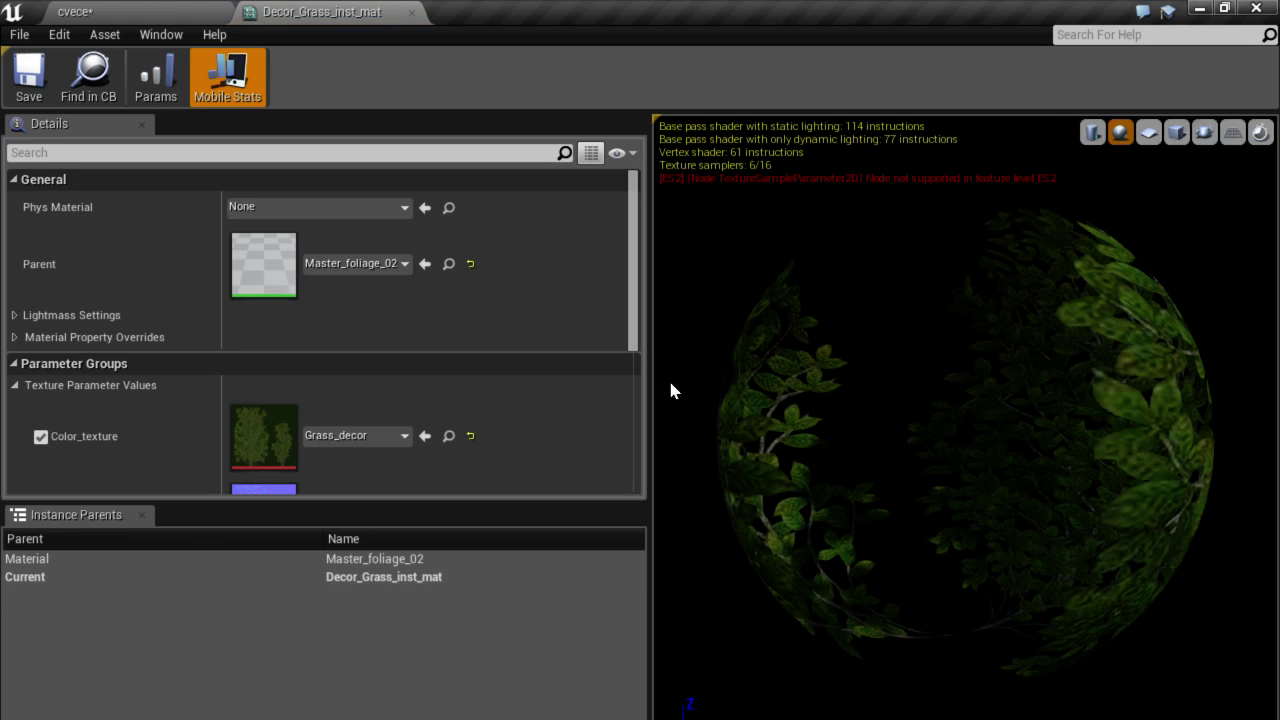
Copy Grass_decor and its normal and alpha textures into the 03_cvece folder.
{"action": "left_click", "coordinate": [447, 437]}
{"action": "scroll", "coordinate": [590, 625], "scroll_direction": "down", "scroll_amount": 1}
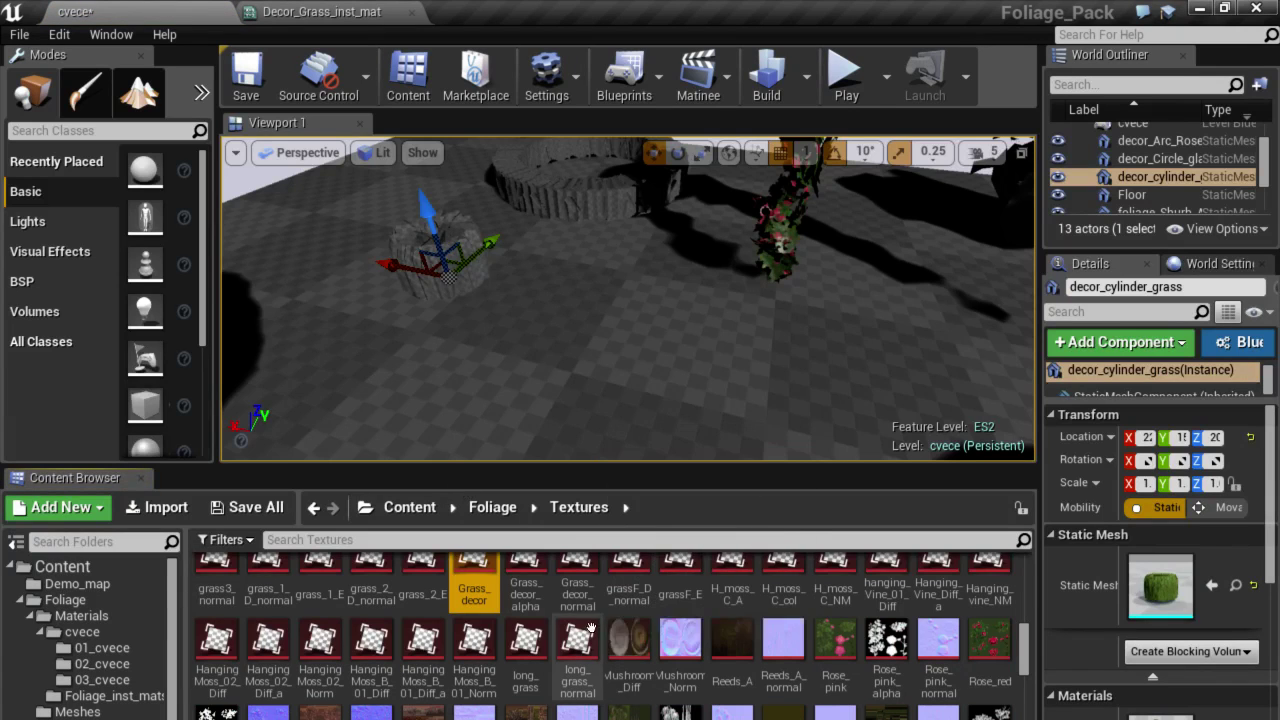
{"action": "scroll", "coordinate": [556, 623], "scroll_direction": "up", "scroll_amount": 1}
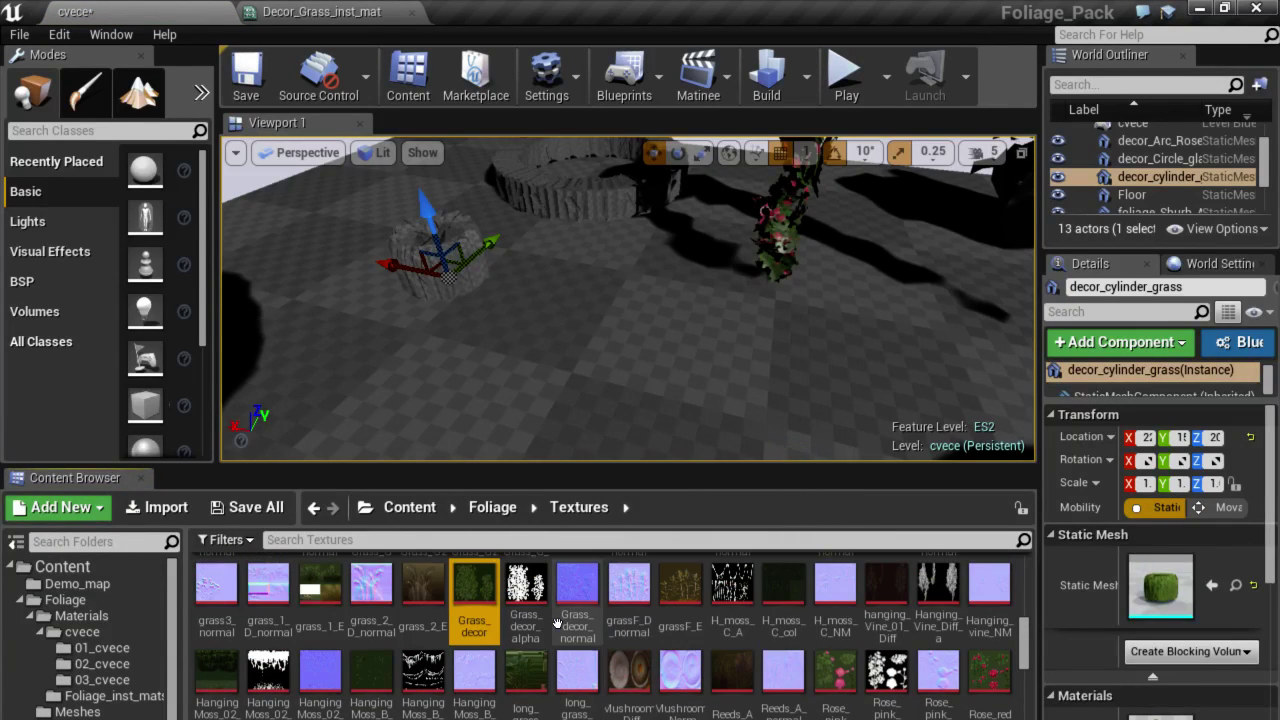
{"action": "left_click", "coordinate": [577, 600], "text": "ctrl"}
{"action": "left_click", "coordinate": [527, 600], "text": "ctrl"}
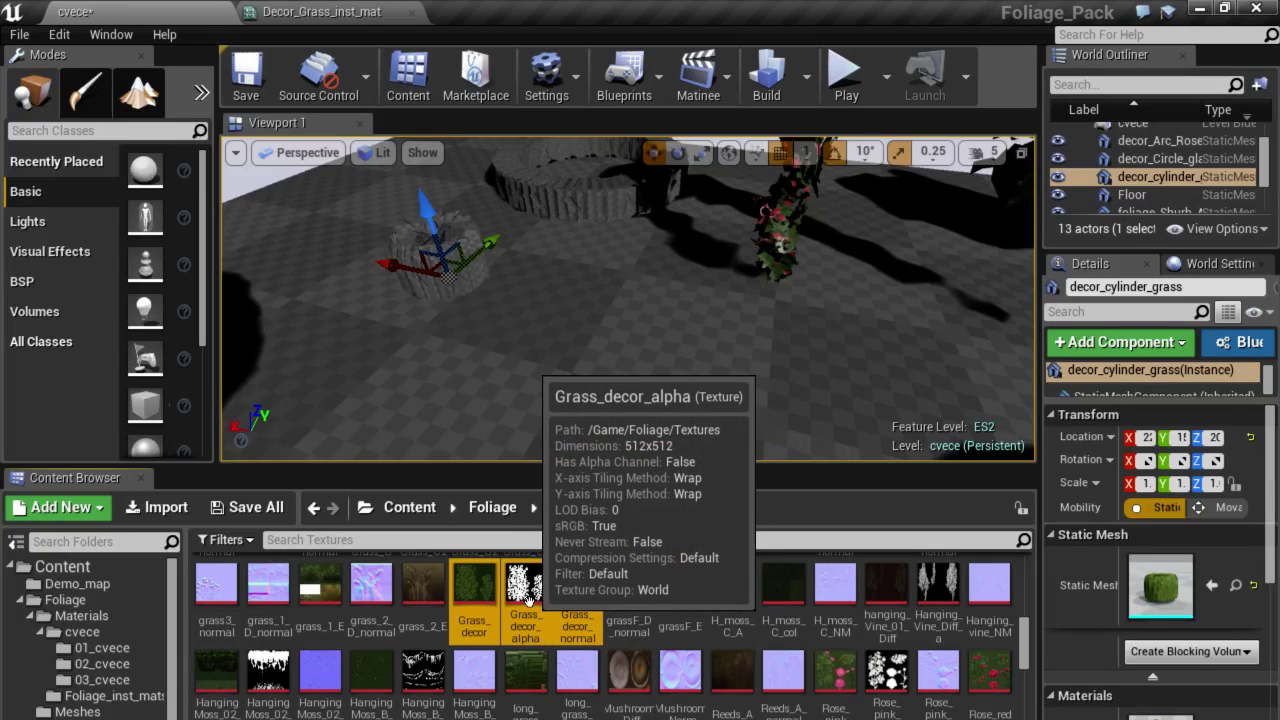
{"action": "right_click", "coordinate": [528, 600]}
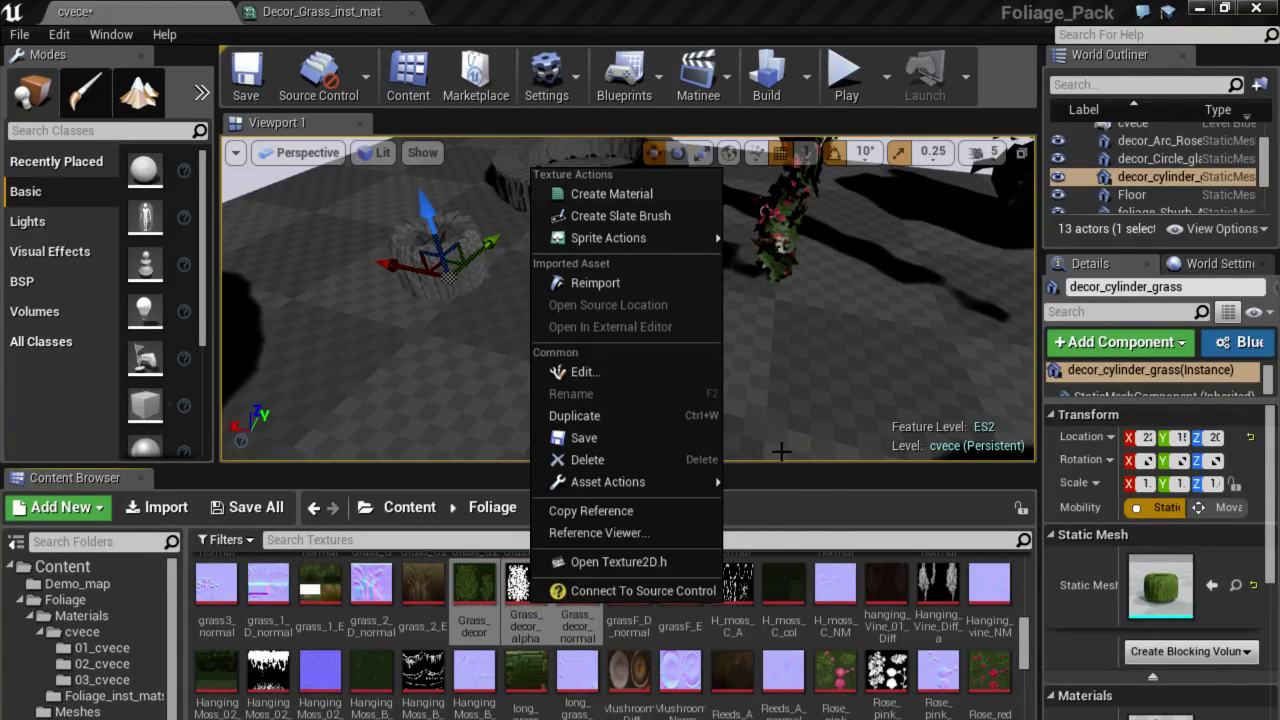
{"action": "left_click", "coordinate": [474, 590]}
{"action": "mouse_move", "coordinate": [474, 590]}
{"action": "left_mouse_down"}
{"action": "mouse_move", "coordinate": [117, 664]}
{"action": "mouse_move", "coordinate": [112, 682]}
{"action": "left_mouse_up"}
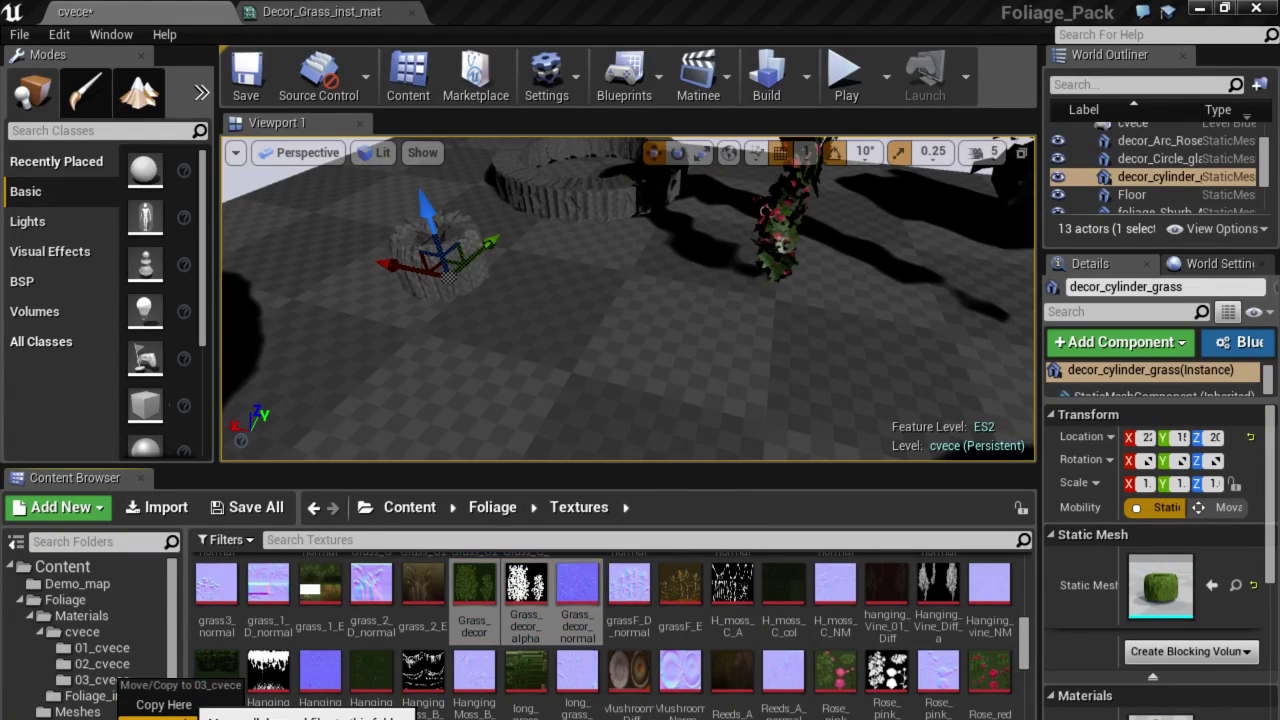
{"action": "left_click", "coordinate": [163, 704]}
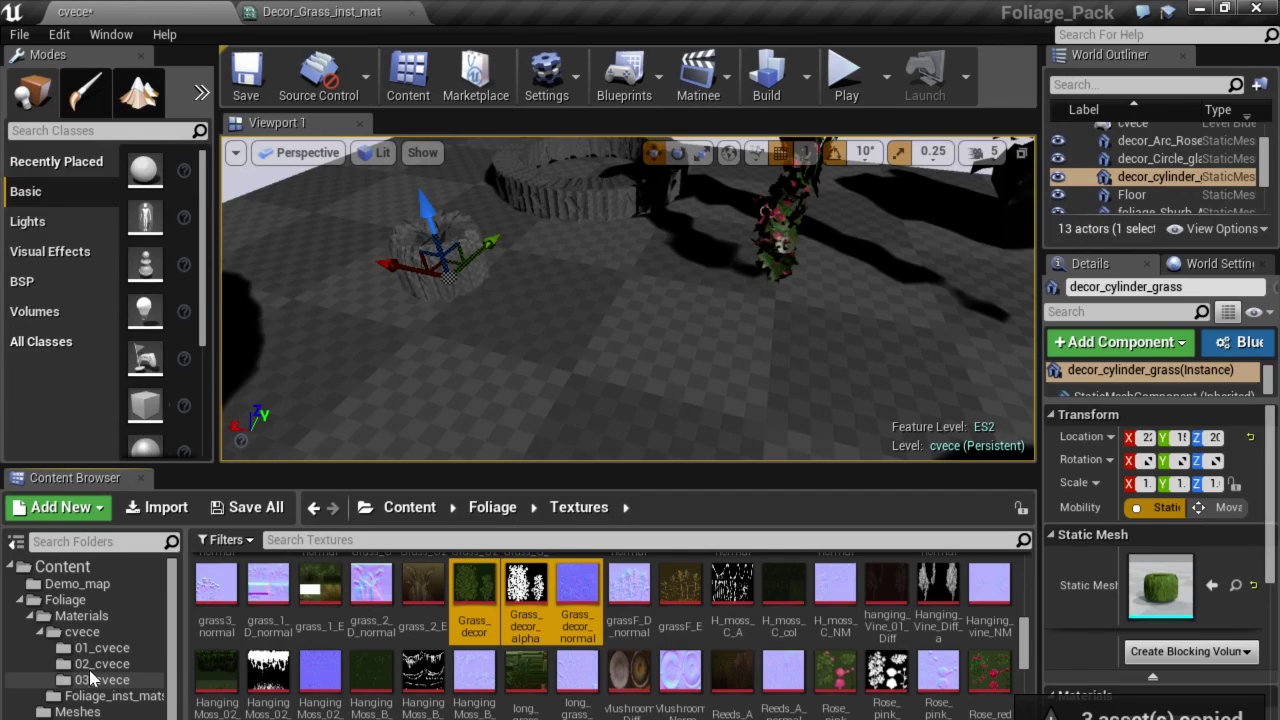
Open the cvece material from the 01_cvece folder.
{"action": "left_click", "coordinate": [92, 679]}
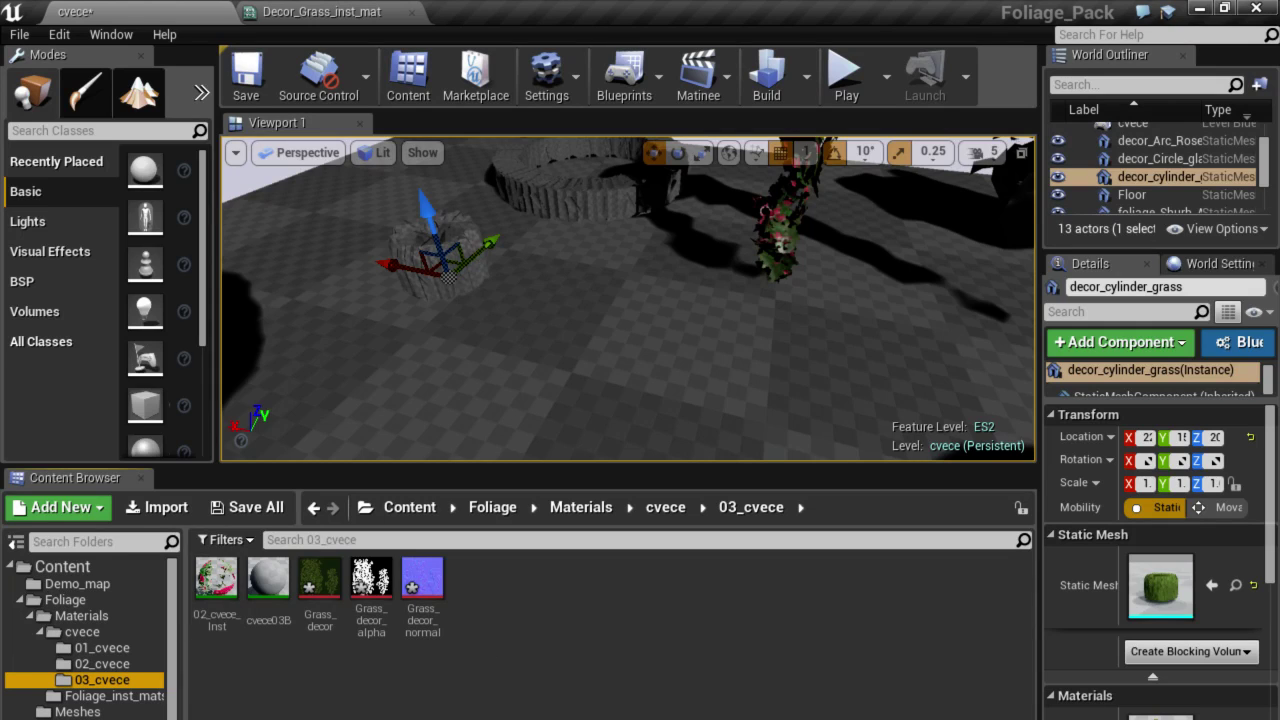
{"action": "left_click", "coordinate": [103, 649]}
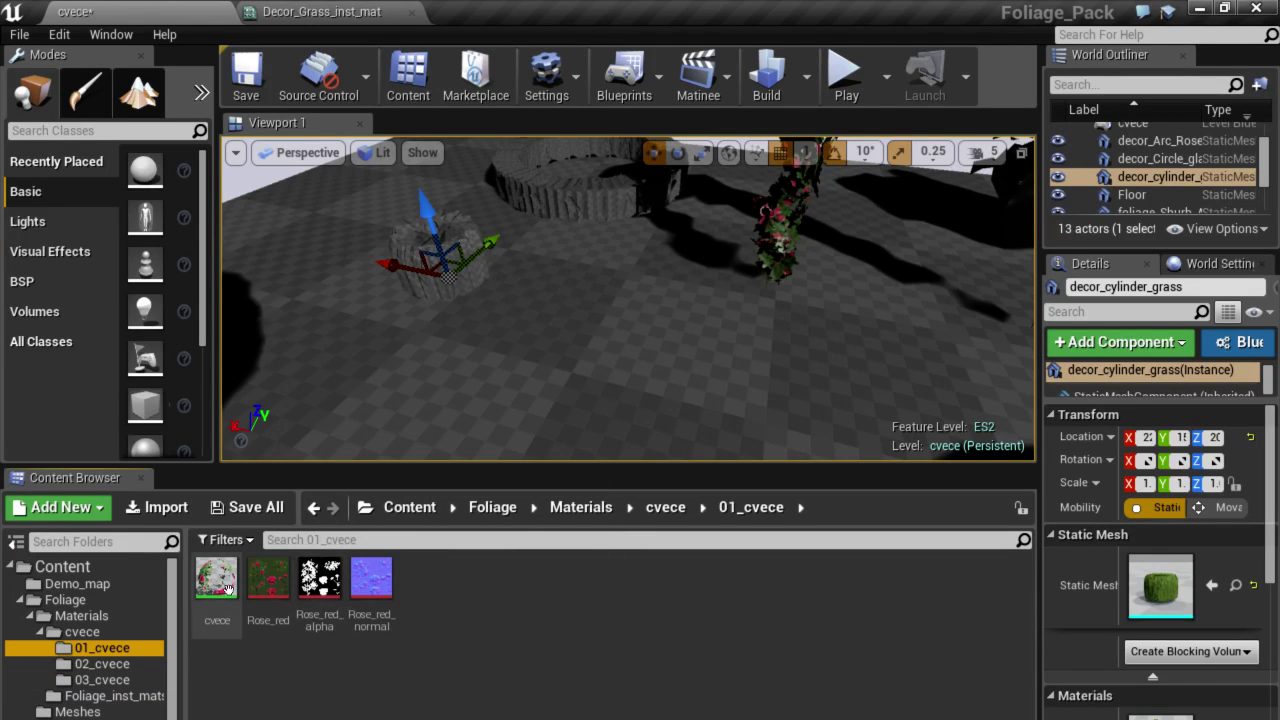
{"action": "double_click", "coordinate": [218, 580]}
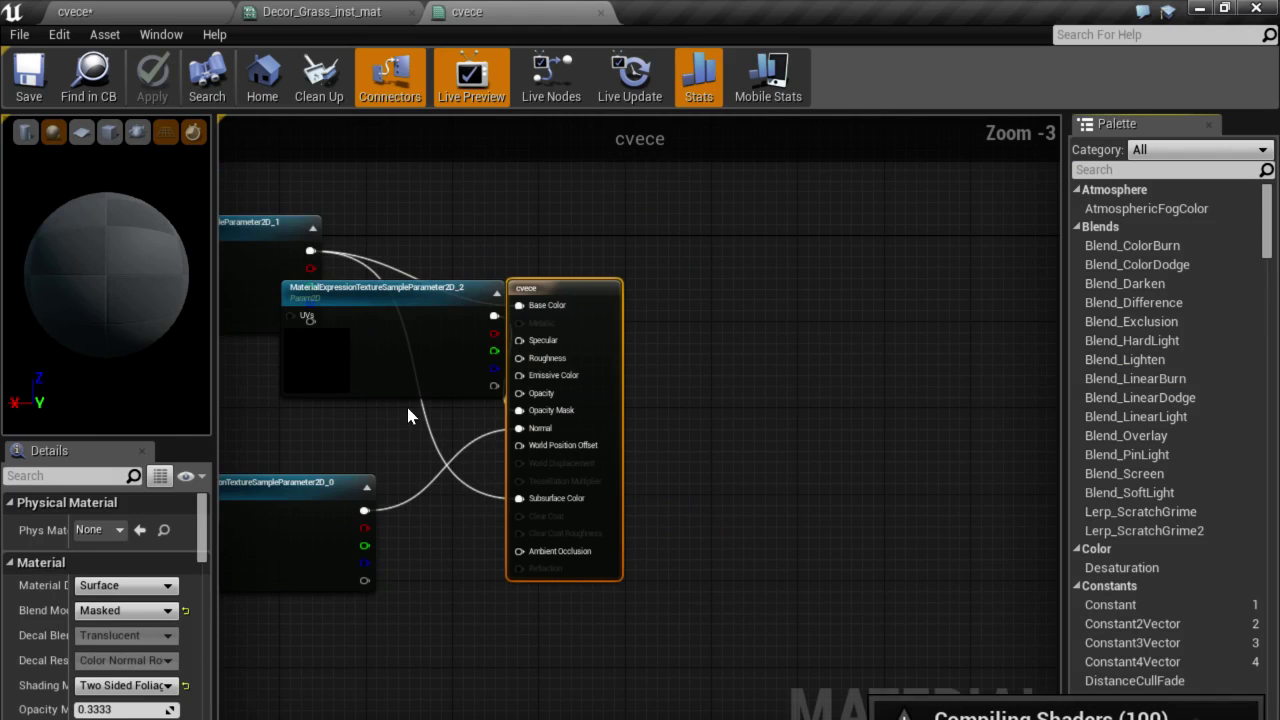
Locate the Rose_red texture used by TextureSampleParameter2D_1 in the Content Browser.
{"action": "left_click_drag", "start_coordinate": [609, 372], "coordinate": [316, 426]}
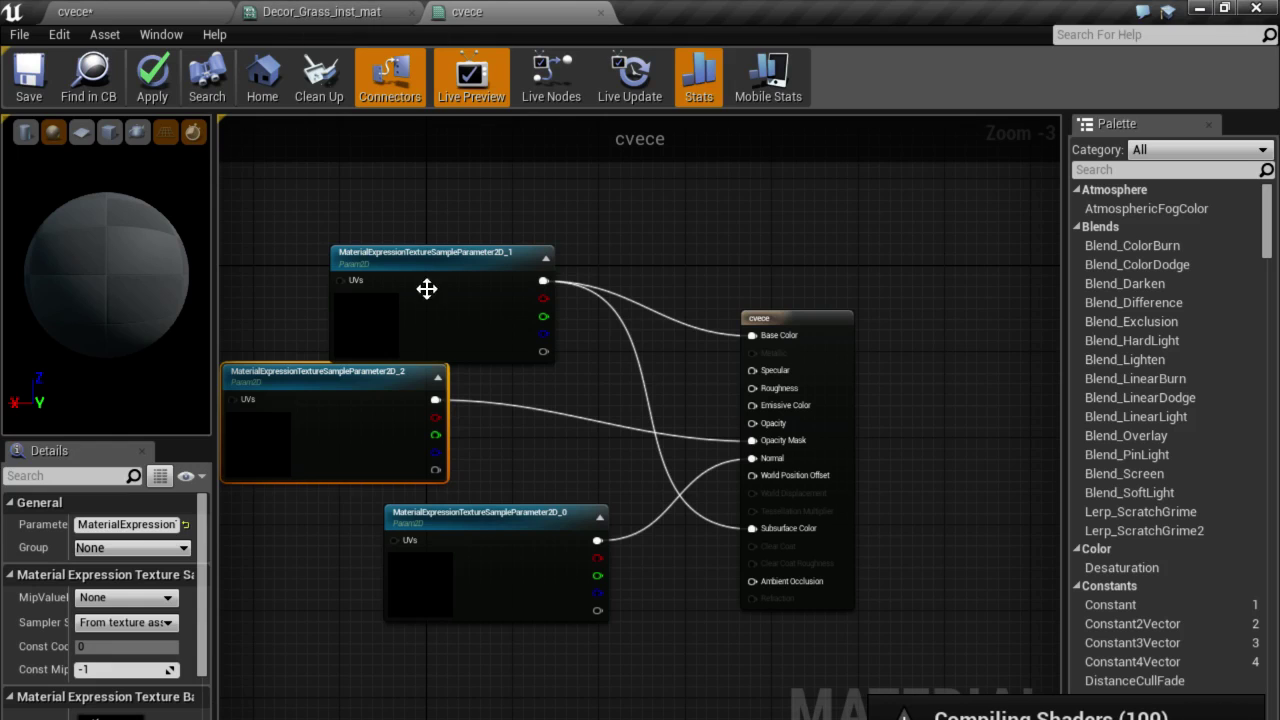
{"action": "left_click", "coordinate": [423, 285]}
{"action": "scroll", "coordinate": [150, 620], "scroll_direction": "down", "scroll_amount": 3}
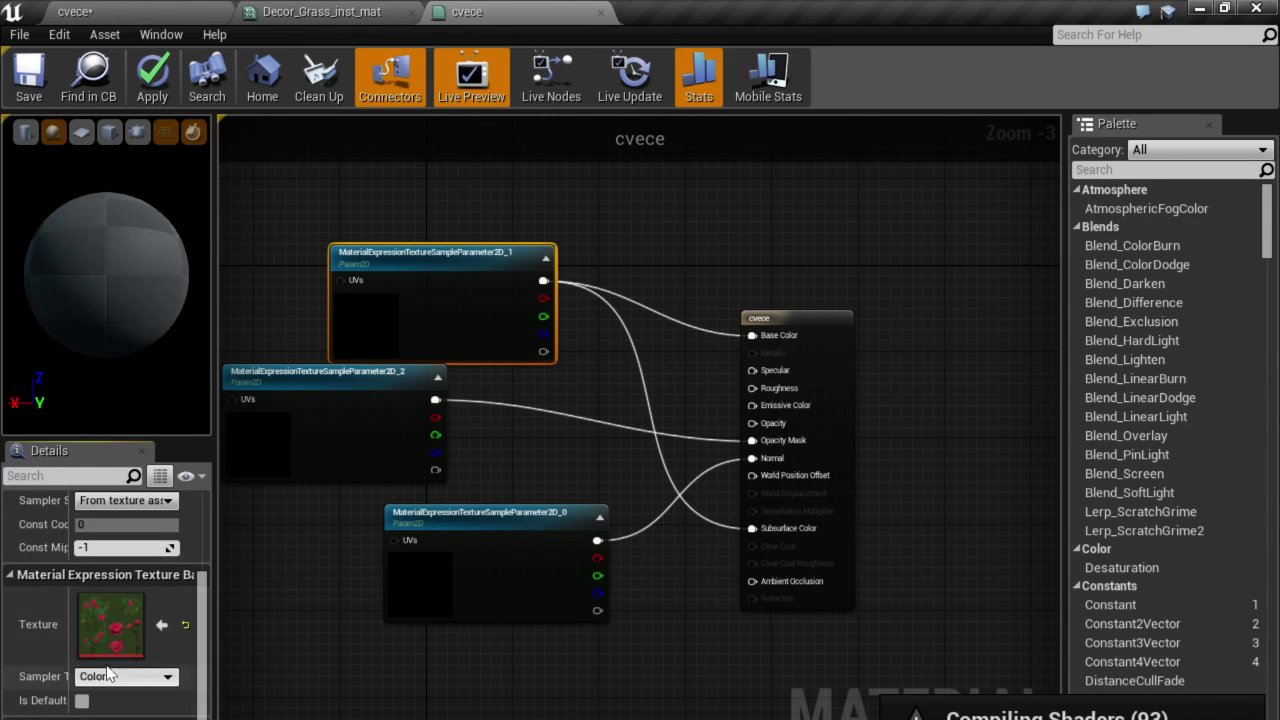
{"action": "double_click", "coordinate": [112, 624]}
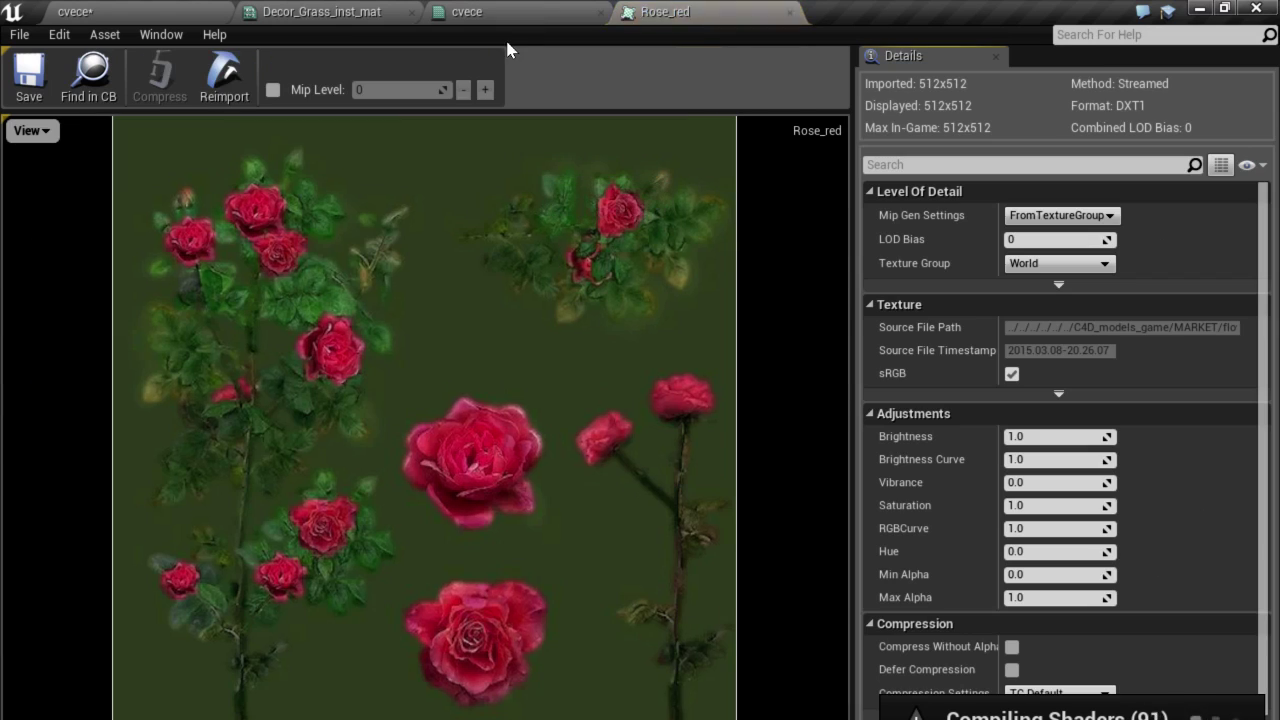
{"action": "left_click", "coordinate": [87, 82]}
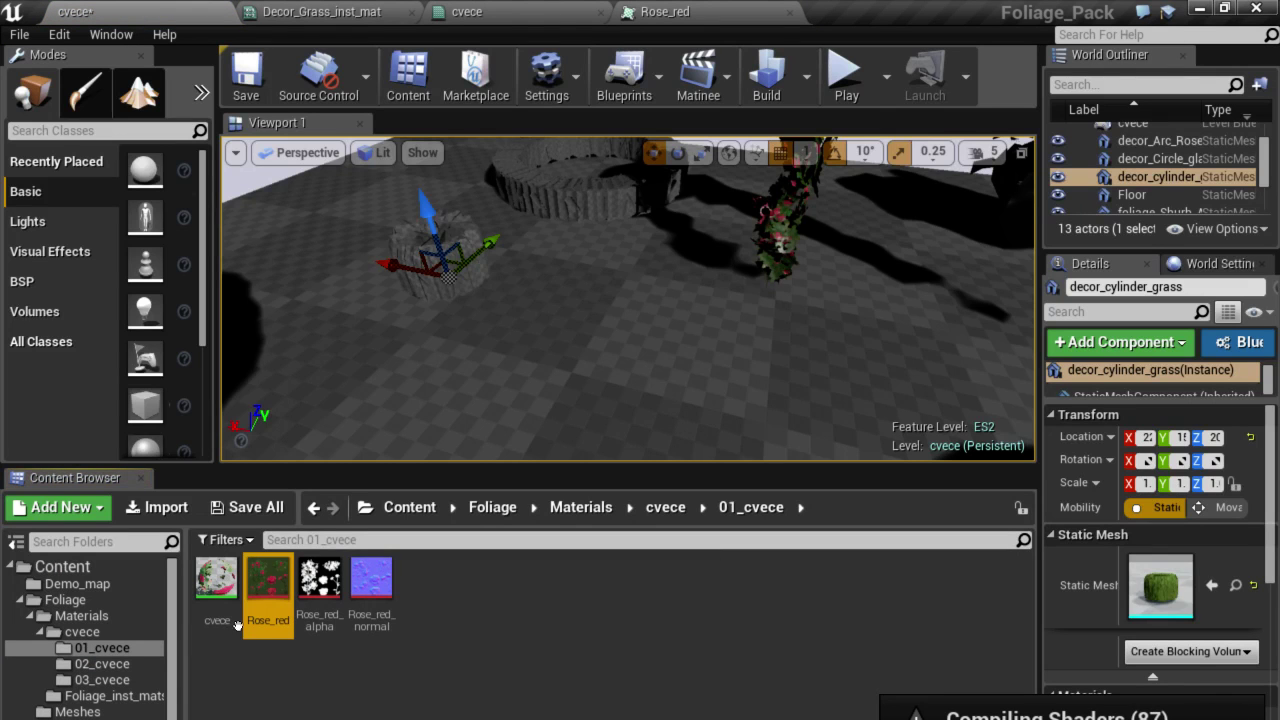
Drag Rose_red into the cvece graph as a texture sample and dock the material editor.
{"action": "left_click", "coordinate": [493, 12]}
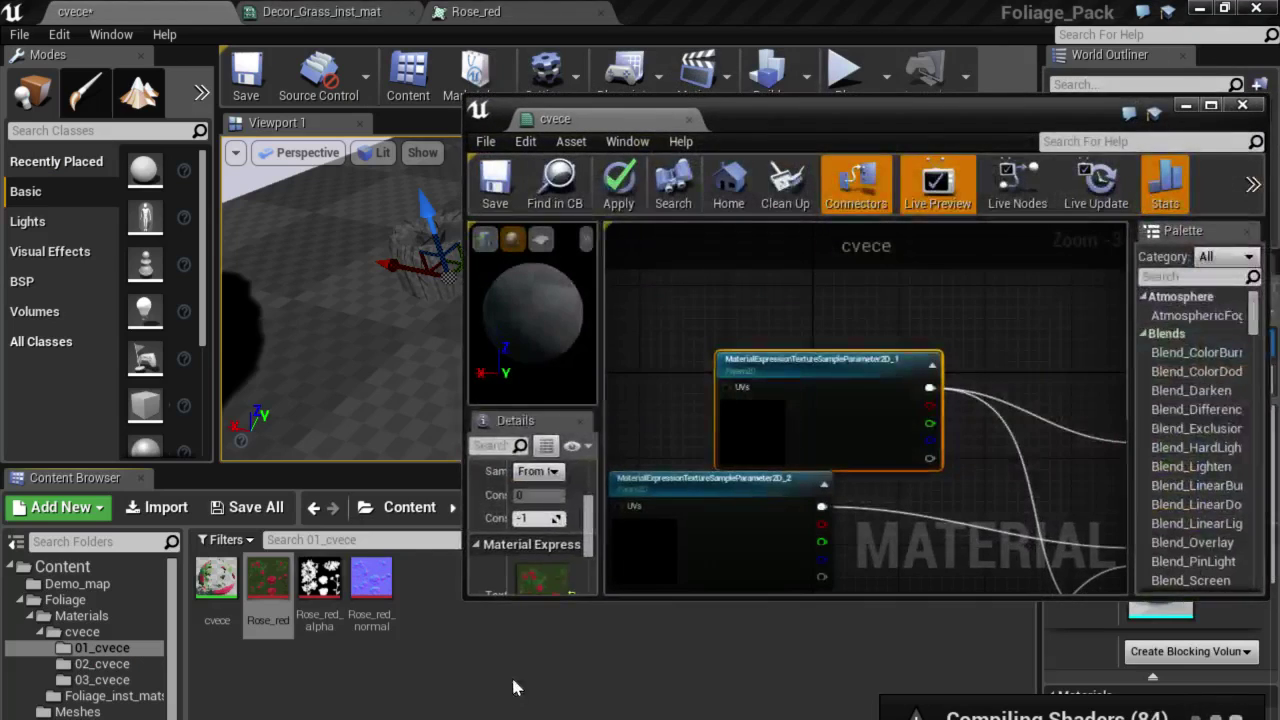
{"action": "left_click", "coordinate": [258, 595]}
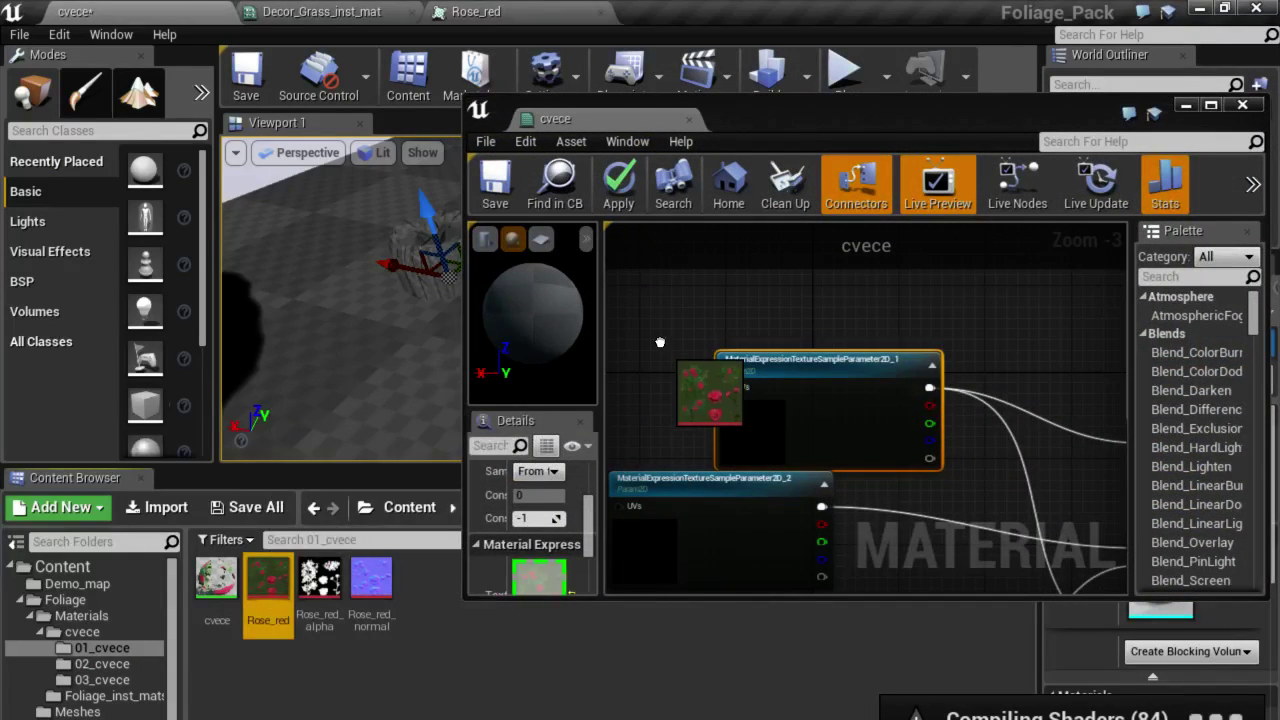
{"action": "left_click_drag", "start_coordinate": [258, 595], "coordinate": [660, 346]}
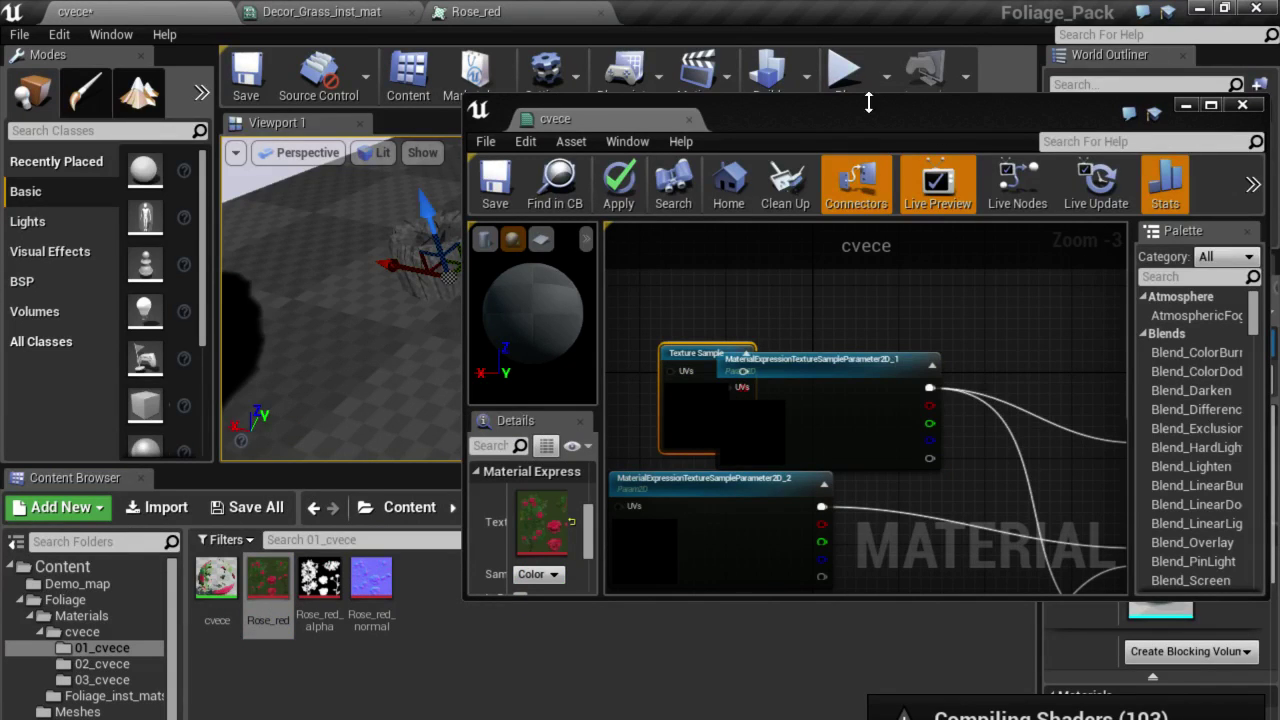
{"action": "left_click_drag", "start_coordinate": [560, 119], "coordinate": [470, 36]}
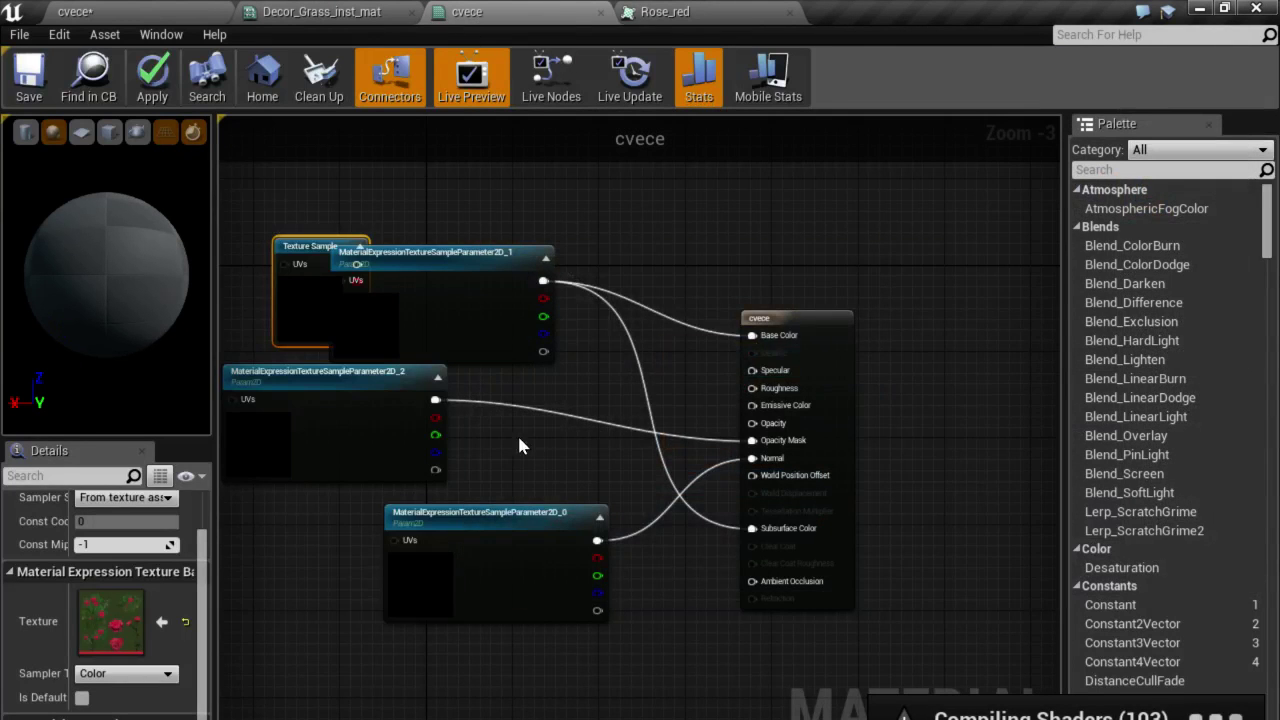
Move TextureSampleParameter2D_1 aside and wire the rose texture sample into Subsurface Color.
{"action": "scroll", "coordinate": [515, 425], "scroll_direction": "down", "scroll_amount": 2}
{"action": "mouse_move", "coordinate": [388, 329]}
{"action": "left_mouse_down"}
{"action": "mouse_move", "coordinate": [378, 497]}
{"action": "mouse_move", "coordinate": [650, 458]}
{"action": "left_mouse_up"}
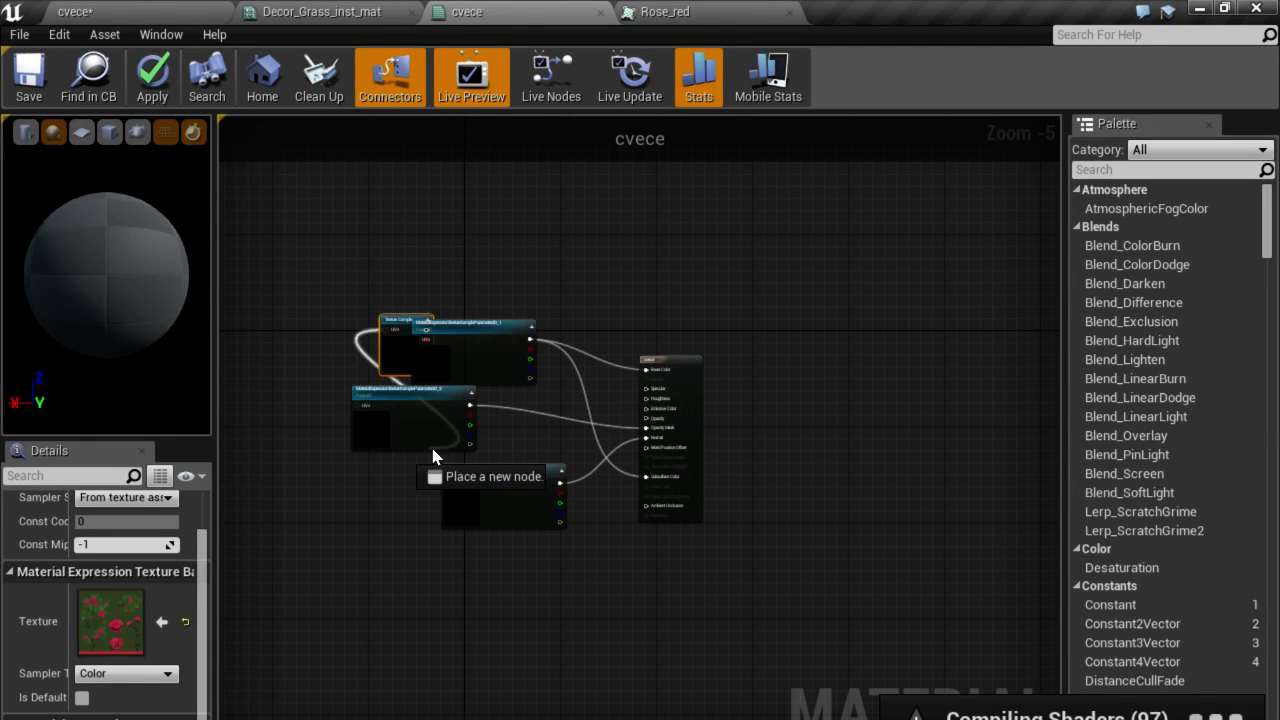
{"action": "mouse_move", "coordinate": [650, 458]}
{"action": "left_mouse_down"}
{"action": "mouse_move", "coordinate": [505, 340]}
{"action": "mouse_move", "coordinate": [504, 299]}
{"action": "left_mouse_up"}
{"action": "scroll", "coordinate": [504, 299], "scroll_direction": "up", "scroll_amount": 5}
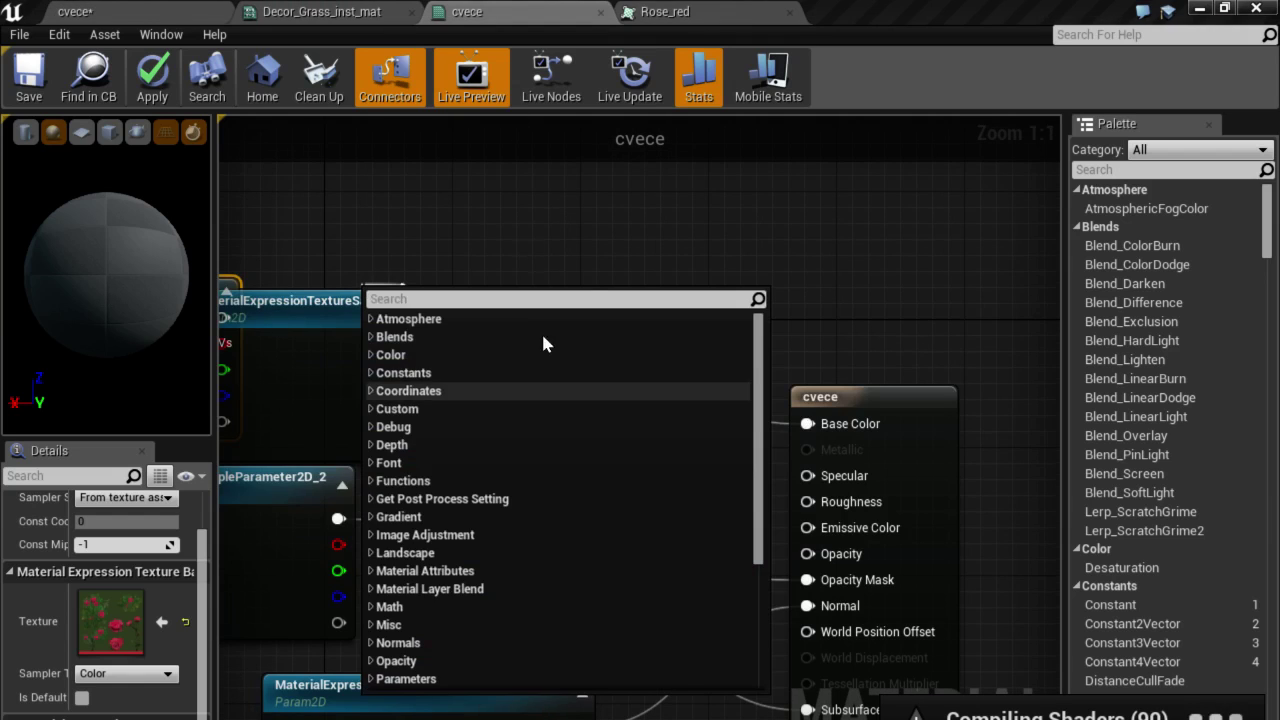
{"action": "left_click", "coordinate": [550, 225]}
{"action": "scroll", "coordinate": [553, 237], "scroll_direction": "down", "scroll_amount": 4}
{"action": "right_click_drag", "start_coordinate": [525, 239], "coordinate": [728, 257]}
{"action": "mouse_move", "coordinate": [580, 251]}
{"action": "left_mouse_down"}
{"action": "mouse_move", "coordinate": [645, 238]}
{"action": "mouse_move", "coordinate": [667, 205]}
{"action": "left_mouse_up"}
{"action": "mouse_move", "coordinate": [482, 269]}
{"action": "left_mouse_down"}
{"action": "mouse_move", "coordinate": [760, 458]}
{"action": "mouse_move", "coordinate": [885, 487]}
{"action": "left_mouse_up"}
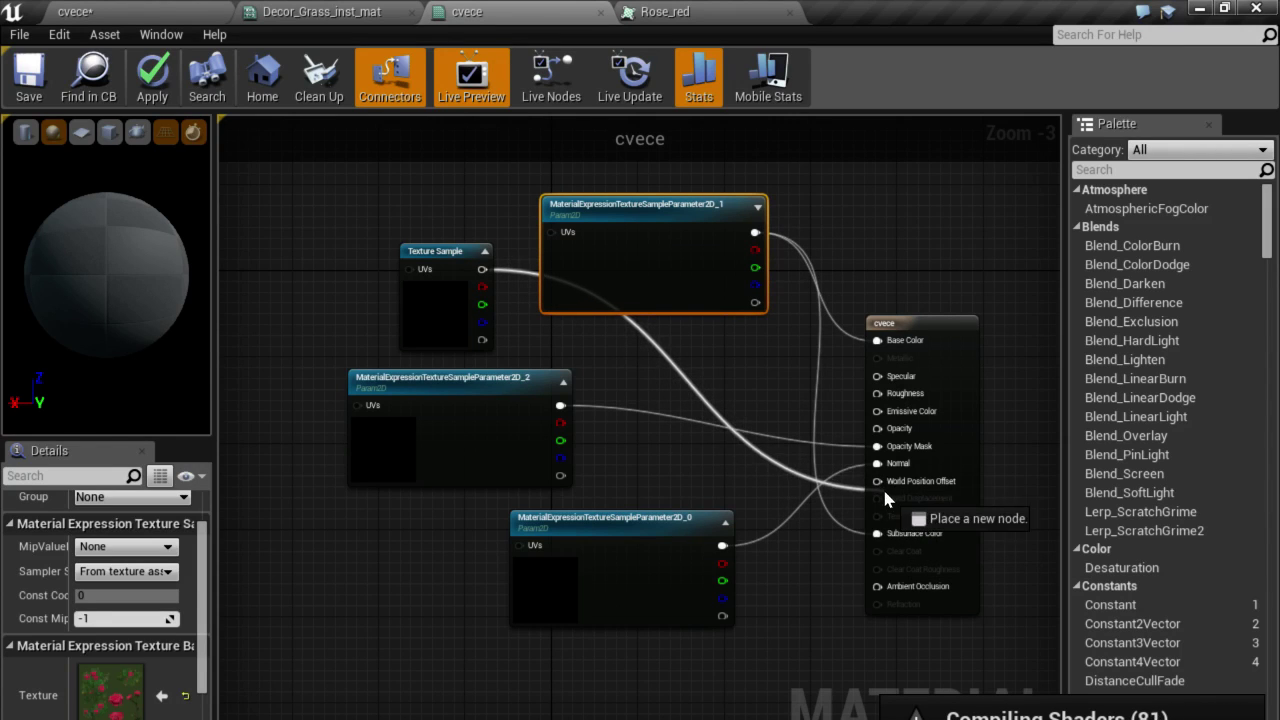
{"action": "mouse_move", "coordinate": [885, 487]}
{"action": "left_mouse_down"}
{"action": "mouse_move", "coordinate": [862, 598]}
{"action": "mouse_move", "coordinate": [877, 533]}
{"action": "left_mouse_up"}
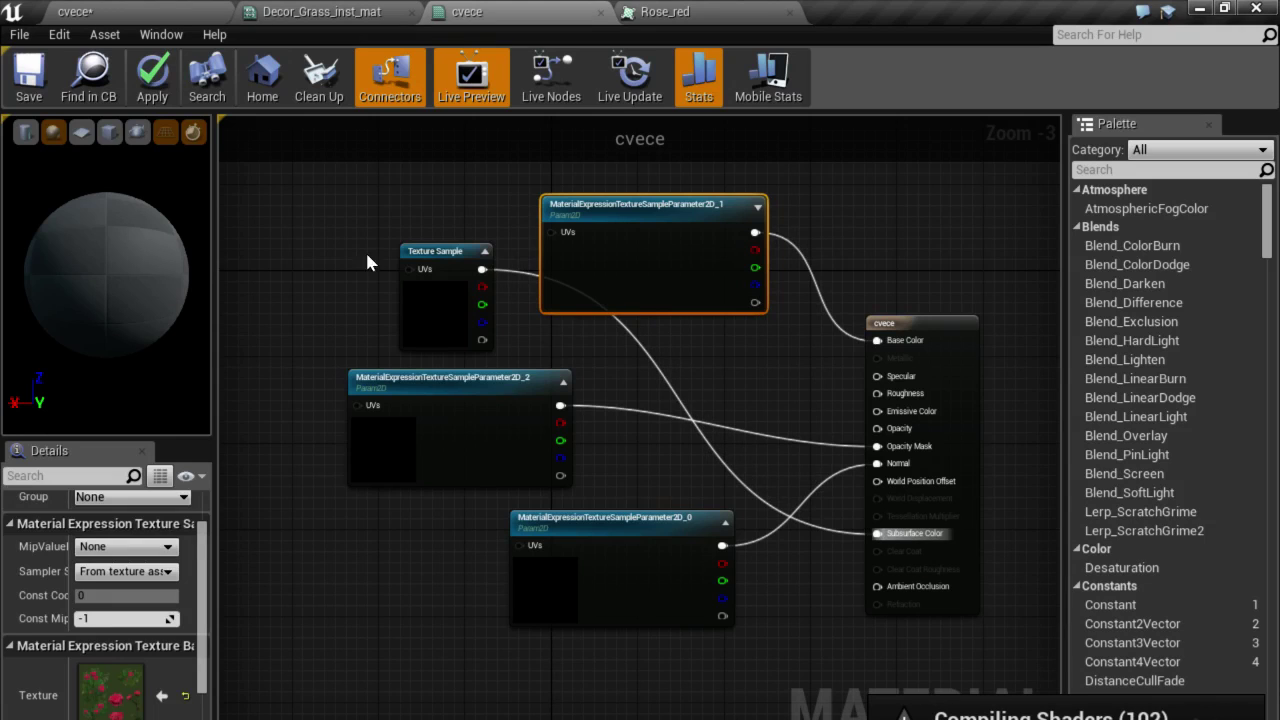
Convert the rose texture sample to a parameter and apply the material changes.
{"action": "left_click", "coordinate": [422, 333]}
{"action": "right_click", "coordinate": [421, 325]}
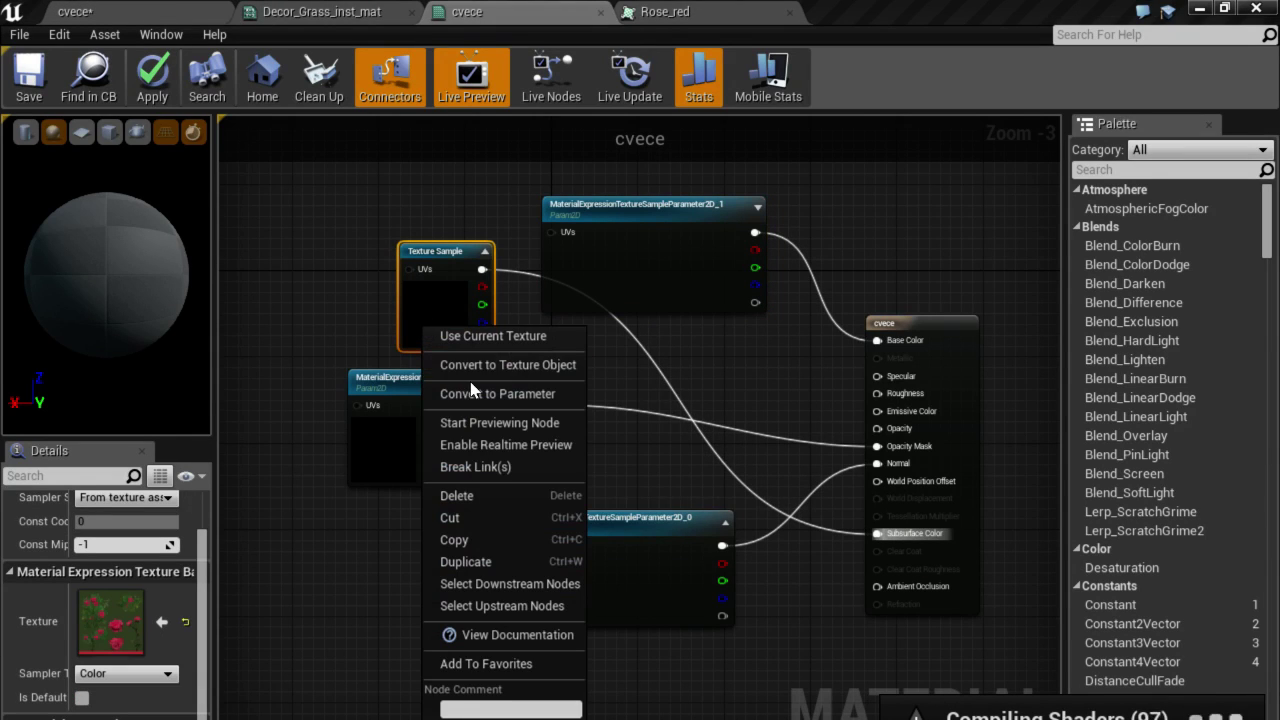
{"action": "left_click", "coordinate": [507, 394]}
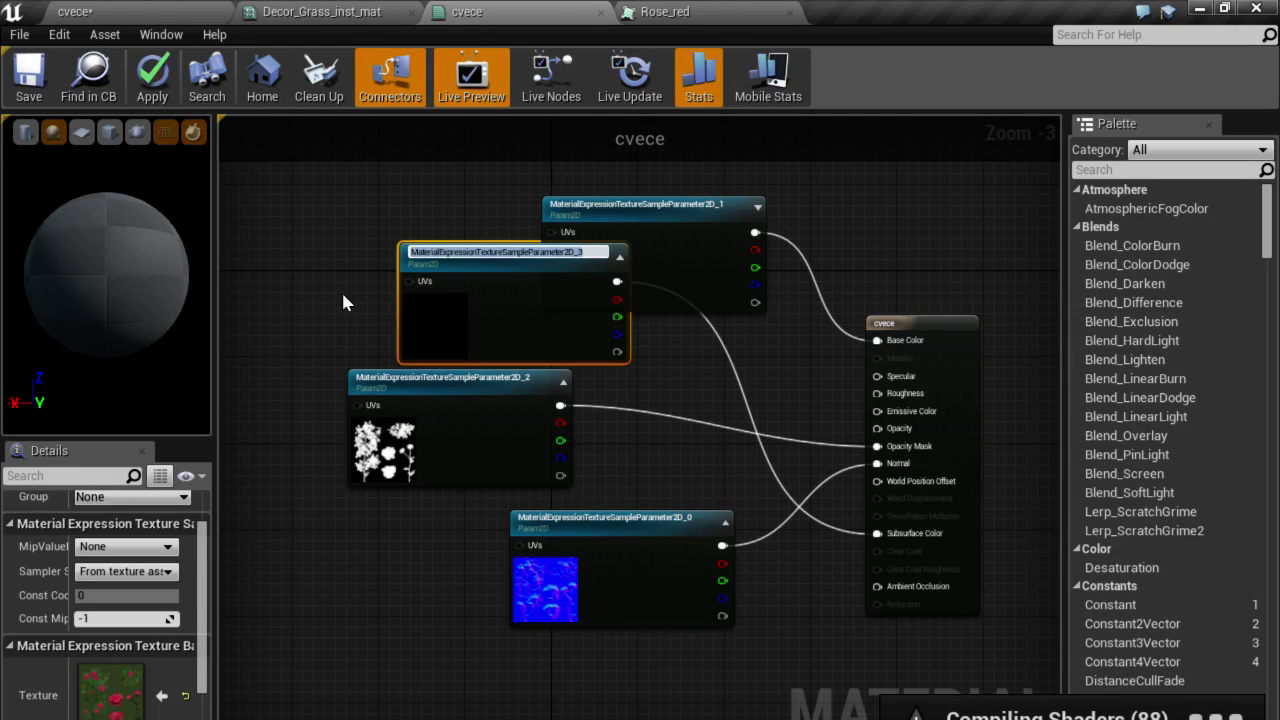
{"action": "left_click", "coordinate": [330, 225]}
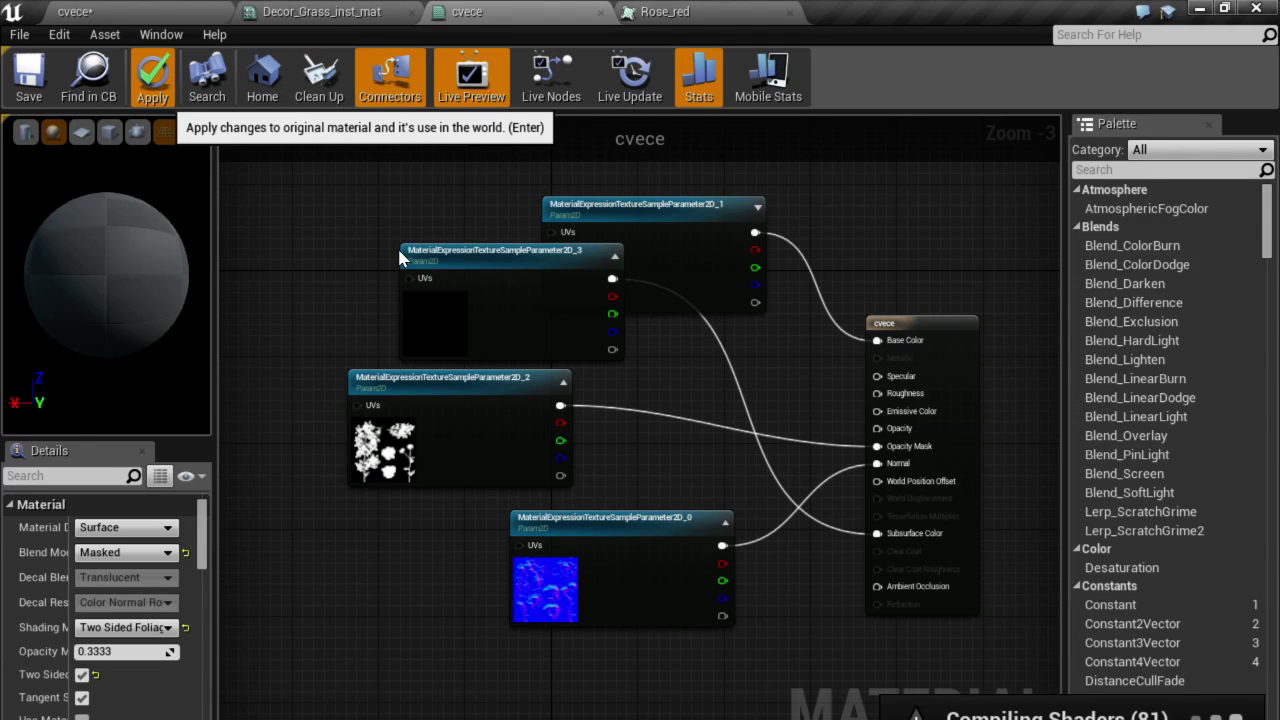
{"action": "key", "text": "Return"}
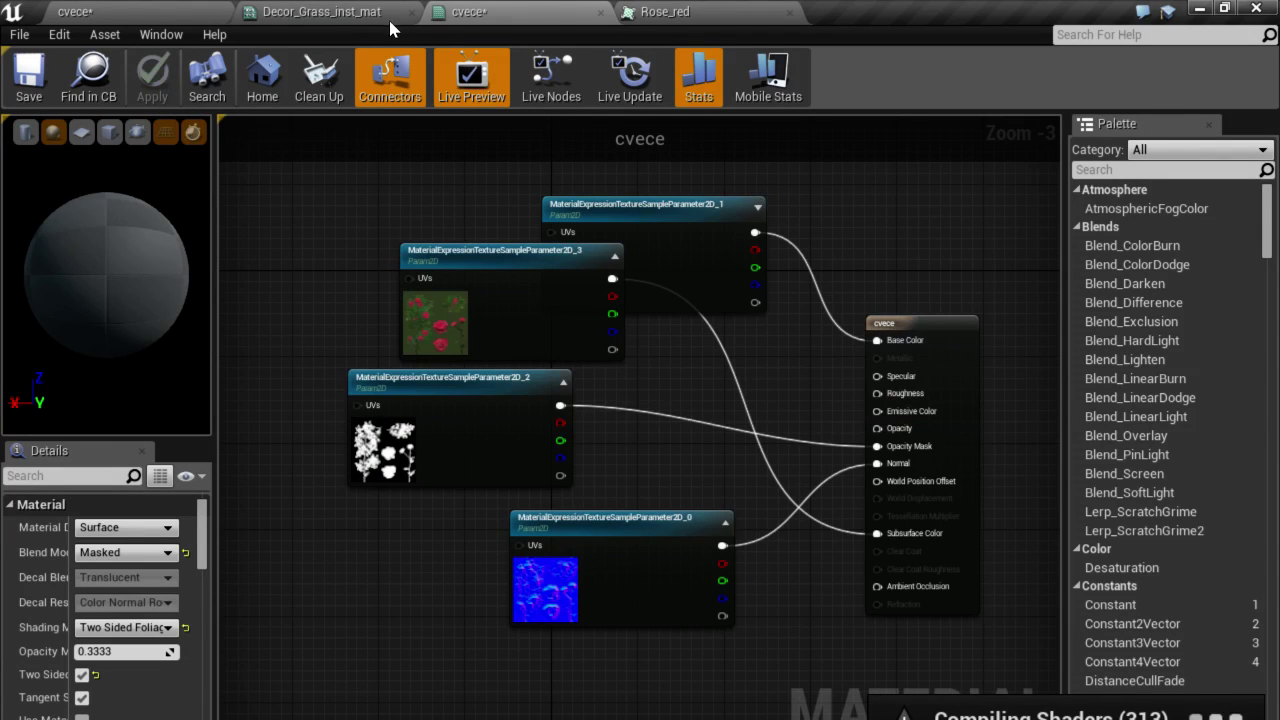
Save the cvece material with the rose parameter feeding Subsurface Color.
{"action": "left_click", "coordinate": [29, 78]}
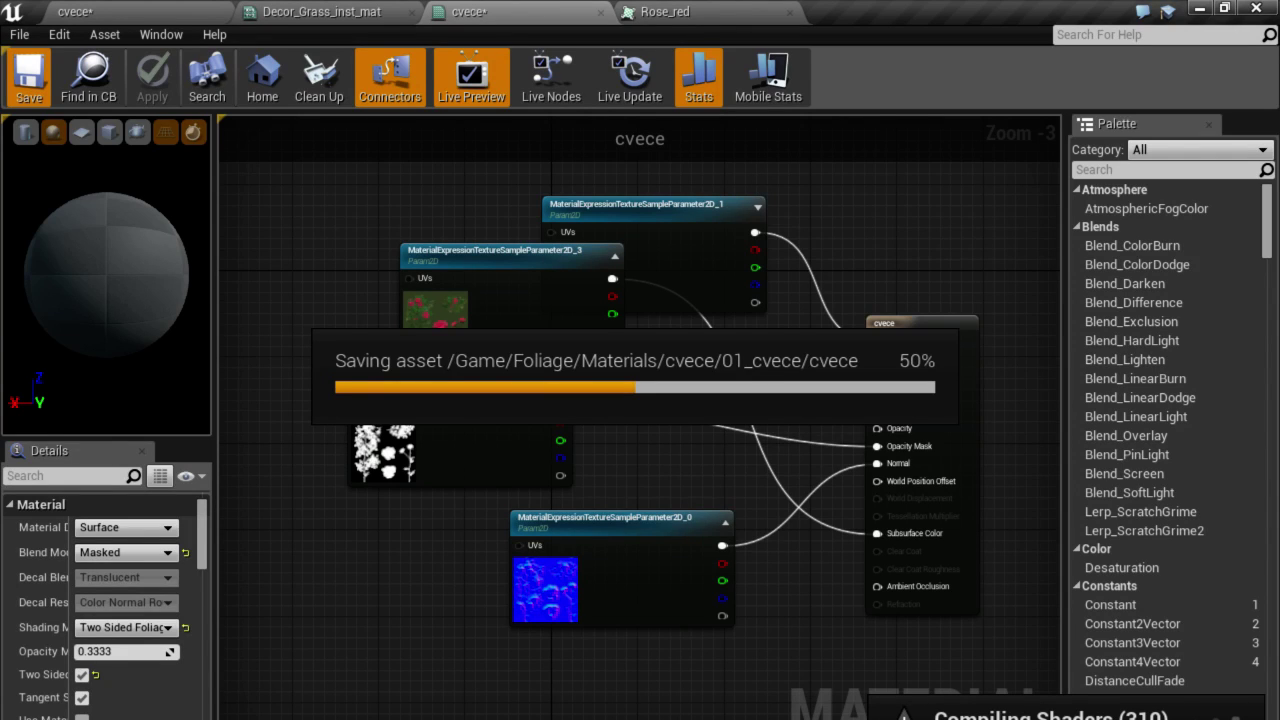
{"action": "mouse_move", "coordinate": [940, 719]}
{"action": "left_click", "coordinate": [130, 665]}
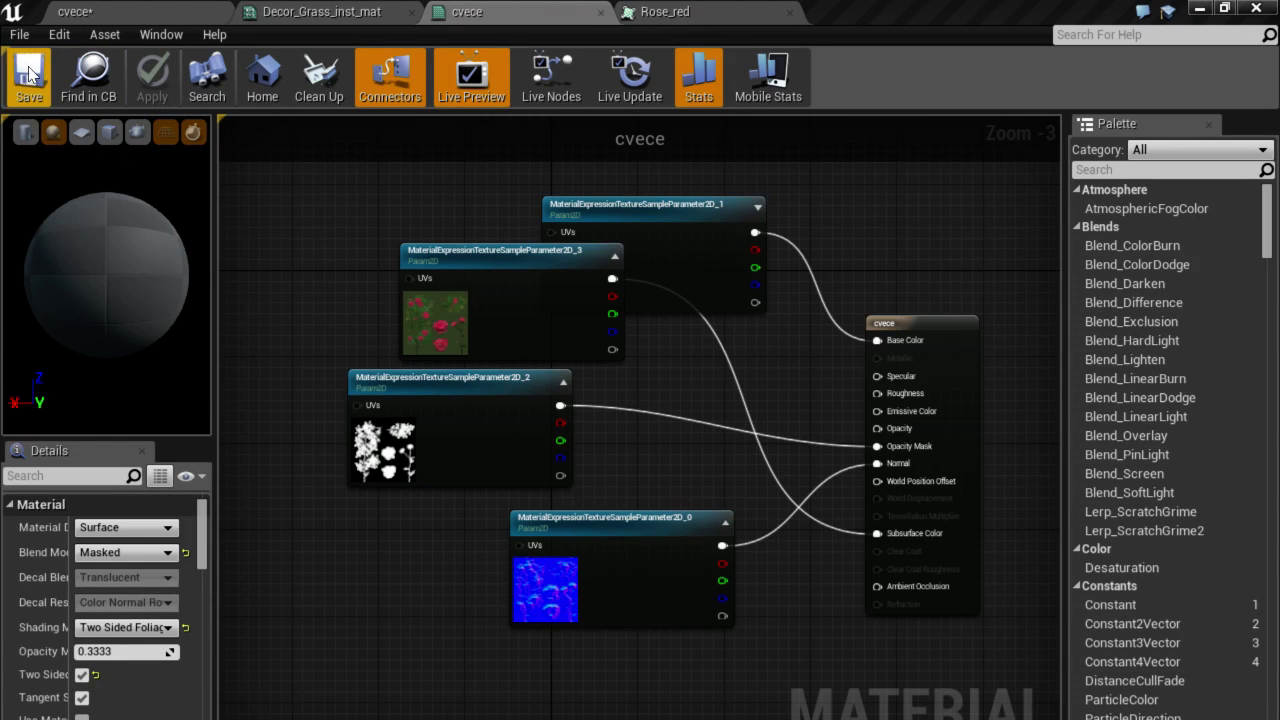
Create a material instance from cvece and name it 03B_cvece.
{"action": "left_click", "coordinate": [160, 14]}
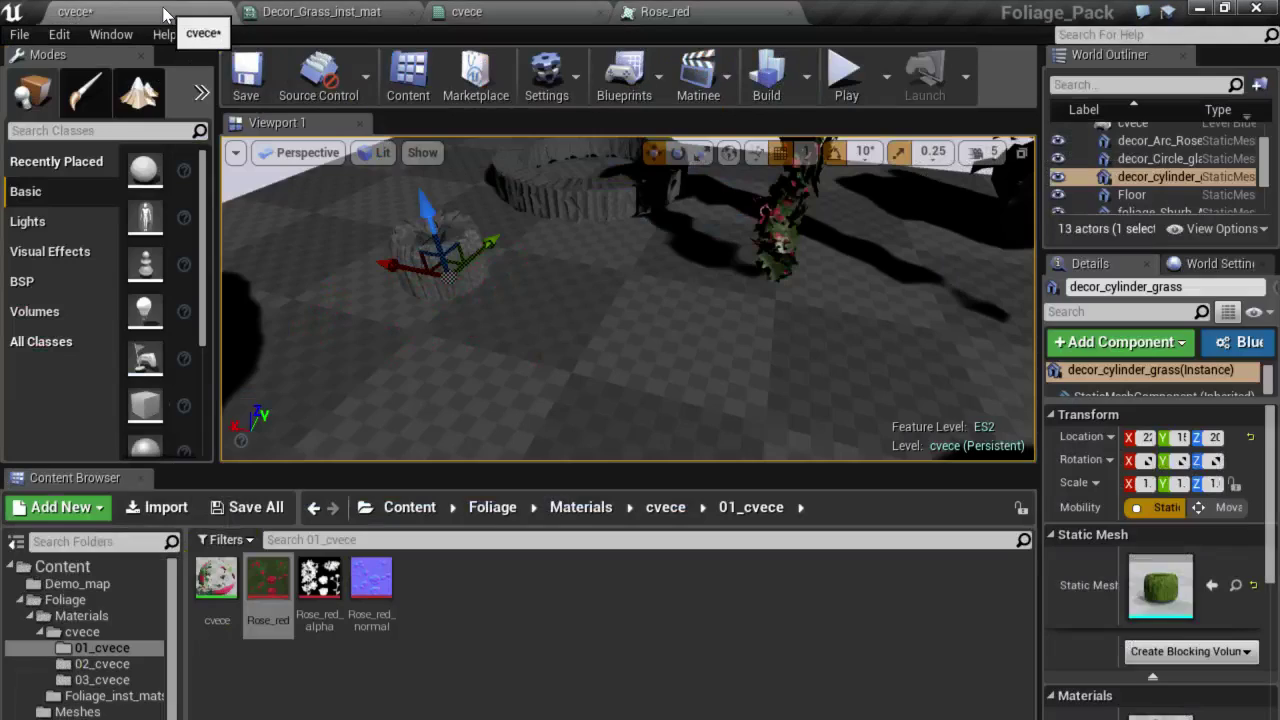
{"action": "right_click", "coordinate": [228, 580]}
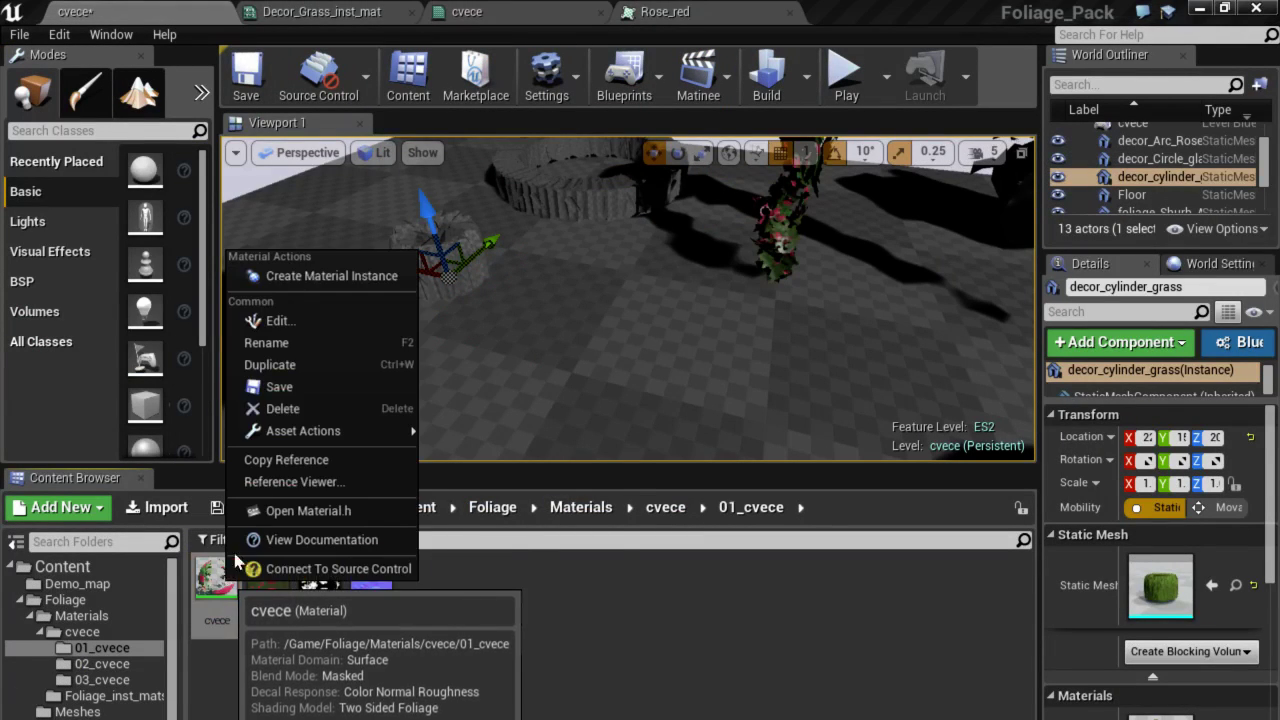
{"action": "left_click", "coordinate": [320, 276]}
{"action": "type", "text": "cvece"}
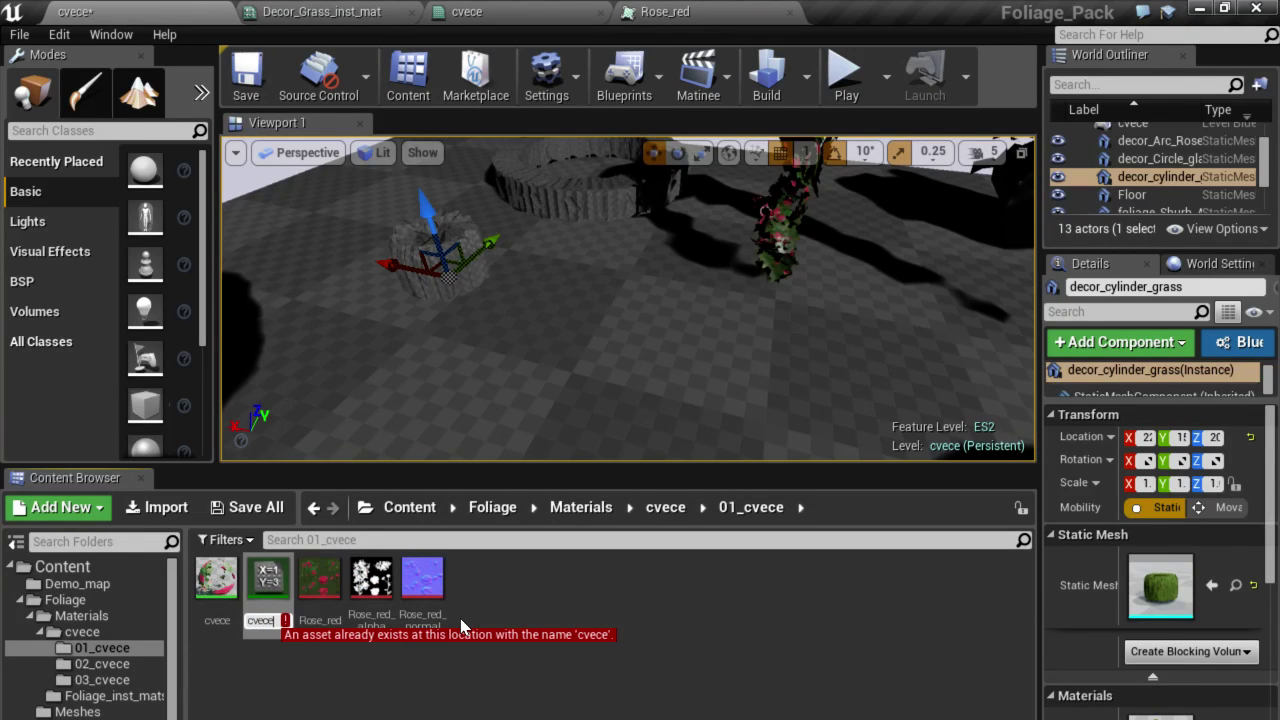
{"action": "key", "text": "Home"}
{"action": "type", "text": "03"}
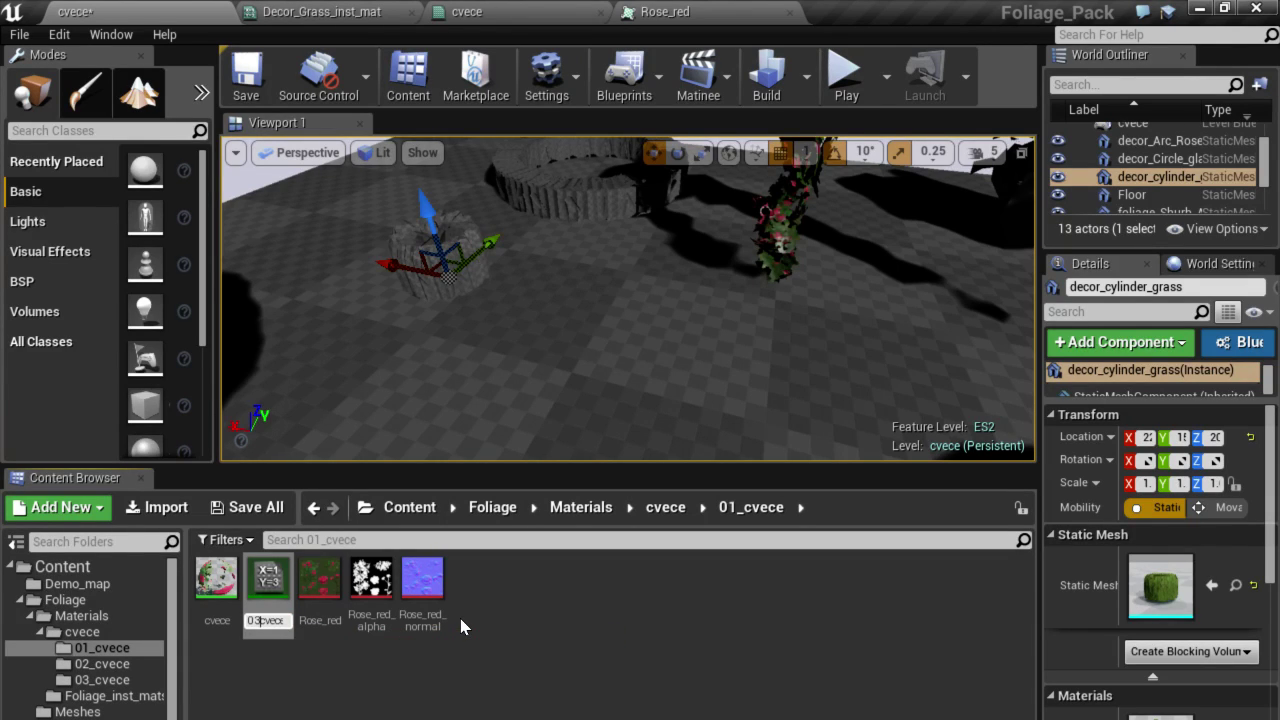
{"action": "type", "text": "B_"}
{"action": "key", "text": "Return"}
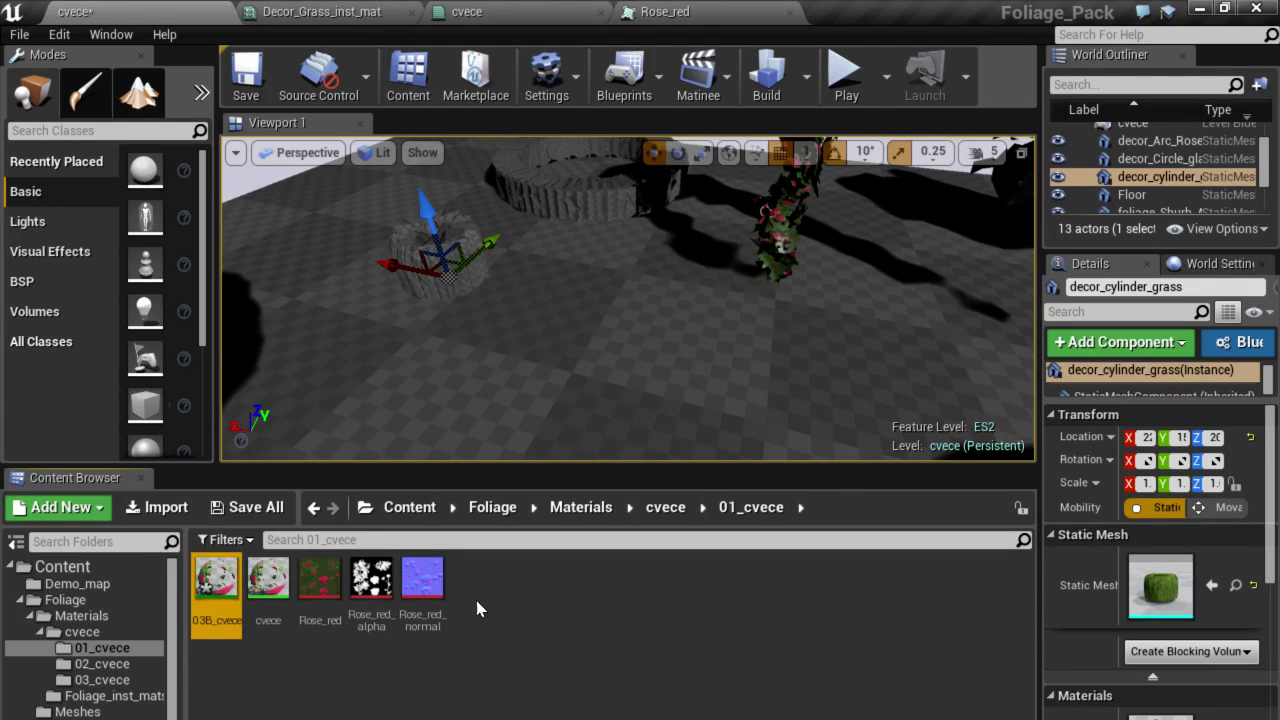
Move the 03B_cvece instance into the 03_cvece folder.
{"action": "mouse_move", "coordinate": [216, 600]}
{"action": "left_mouse_down"}
{"action": "mouse_move", "coordinate": [153, 677]}
{"action": "mouse_move", "coordinate": [100, 680]}
{"action": "left_mouse_up"}
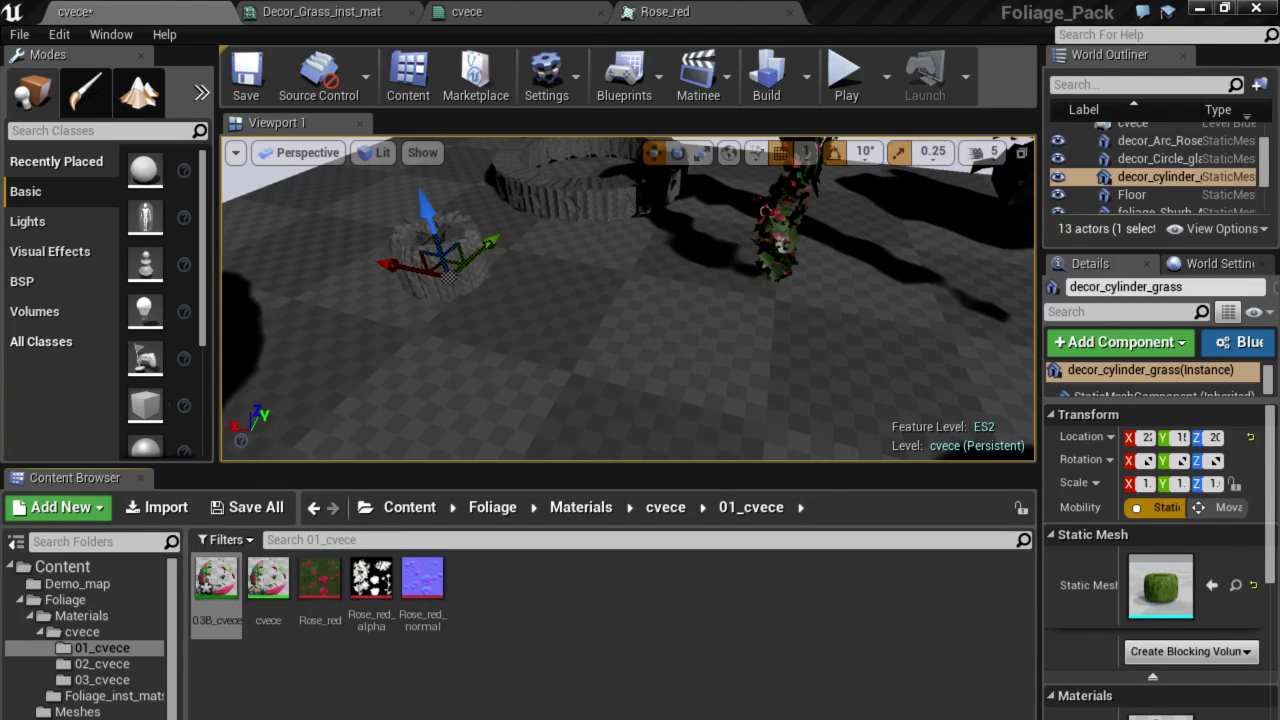
{"action": "left_click", "coordinate": [145, 680]}
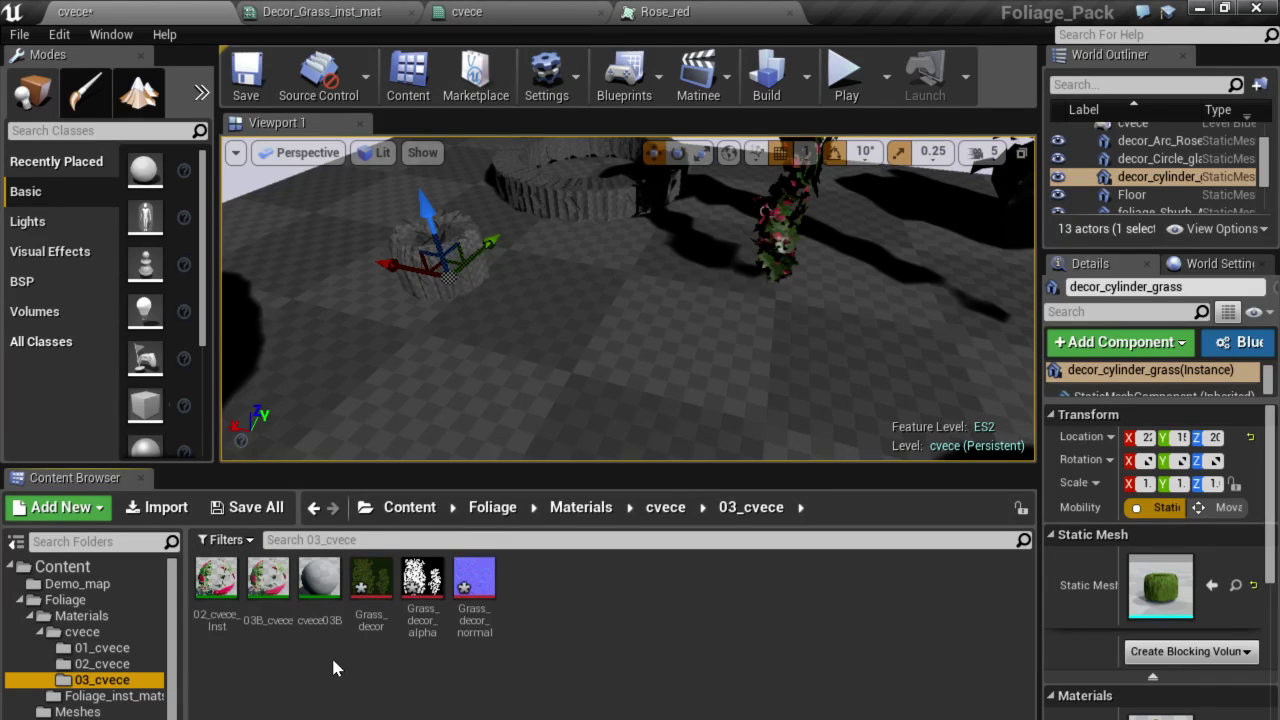
{"action": "left_click", "coordinate": [322, 600]}
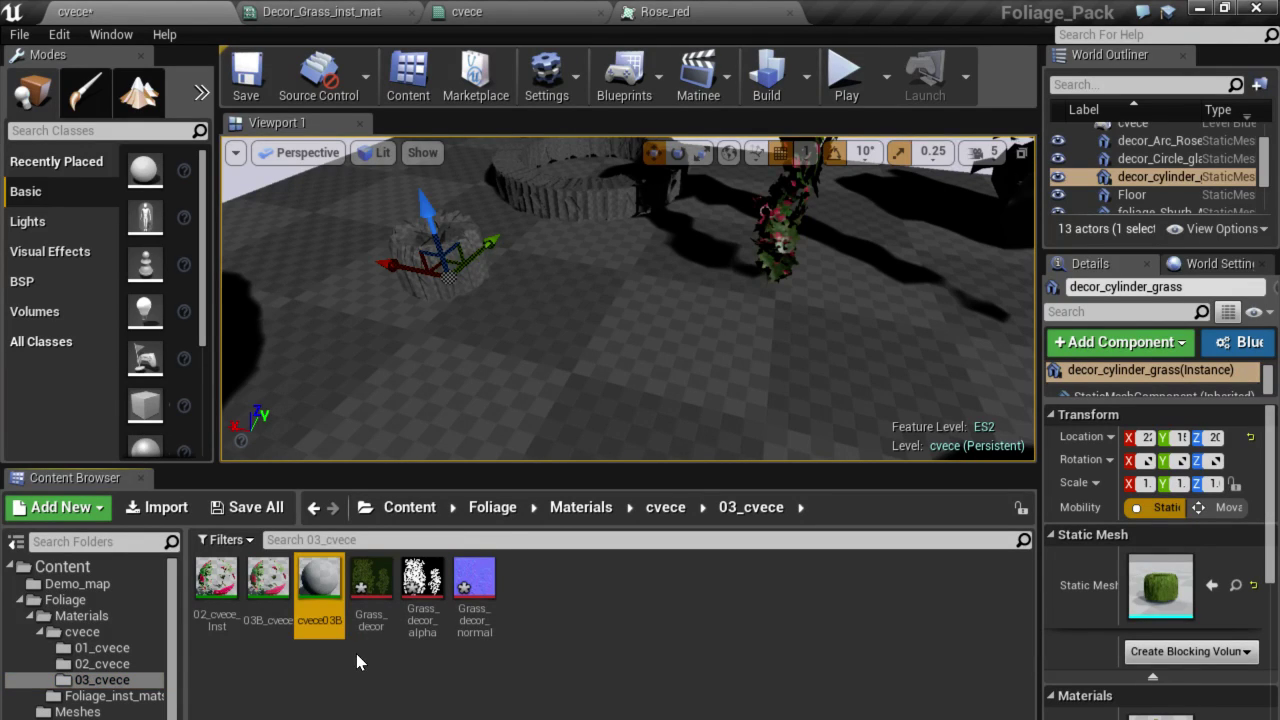
Open 03B_cvece and enable the Rose_red_normal, Rose_red and Rose_red_alpha texture overrides.
{"action": "double_click", "coordinate": [269, 582]}
{"action": "scroll", "coordinate": [441, 380], "scroll_direction": "down", "scroll_amount": 5}
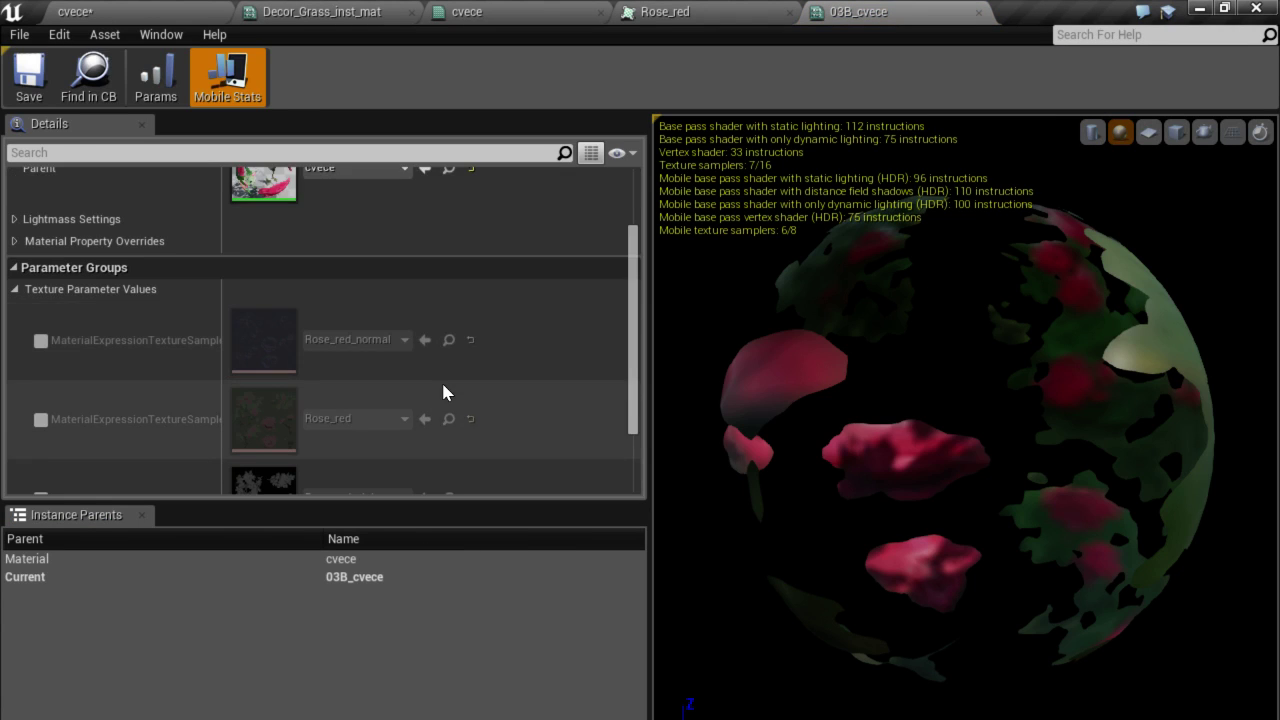
{"action": "scroll", "coordinate": [53, 183], "scroll_direction": "up", "scroll_amount": 1}
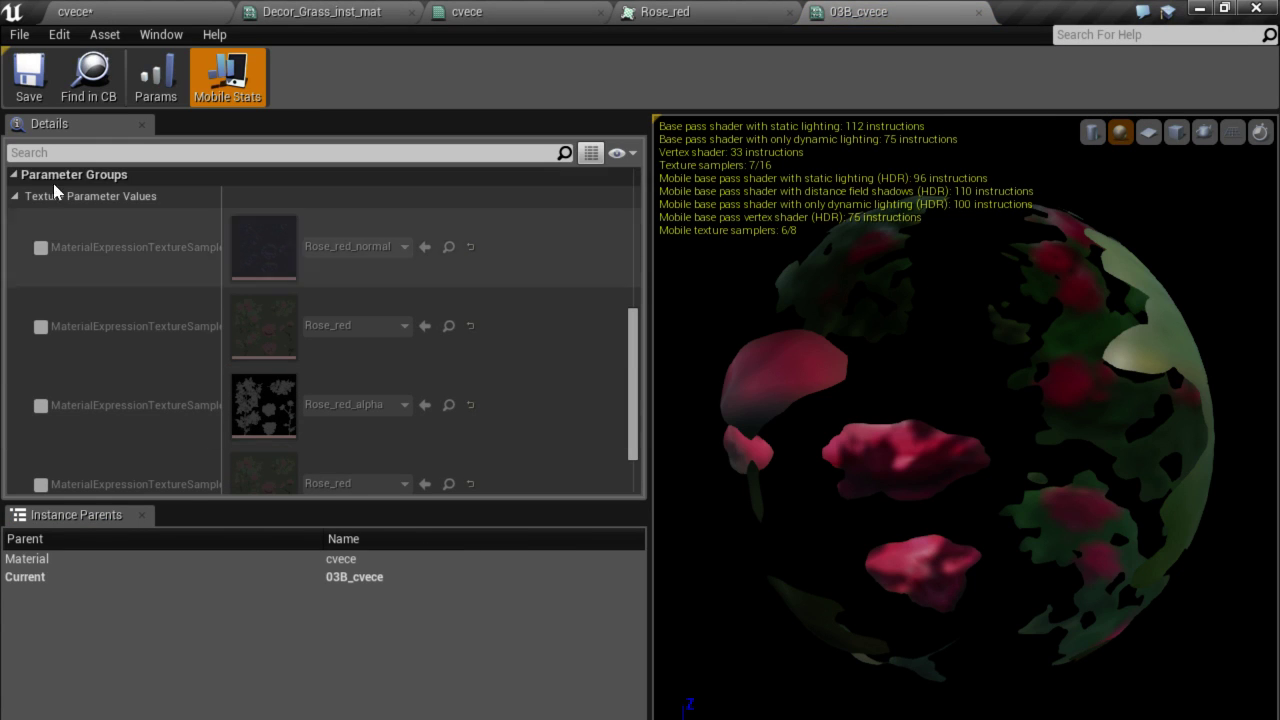
{"action": "left_click", "coordinate": [40, 249]}
{"action": "left_click", "coordinate": [41, 325]}
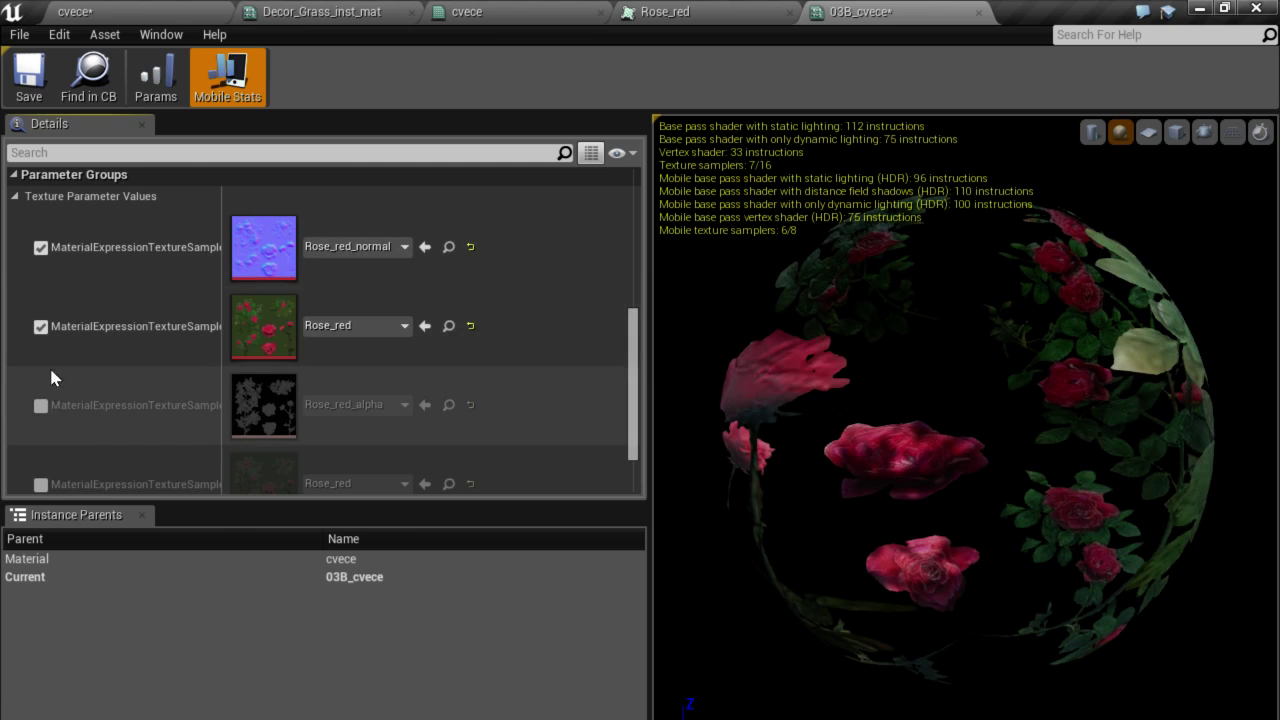
{"action": "left_click", "coordinate": [41, 406]}
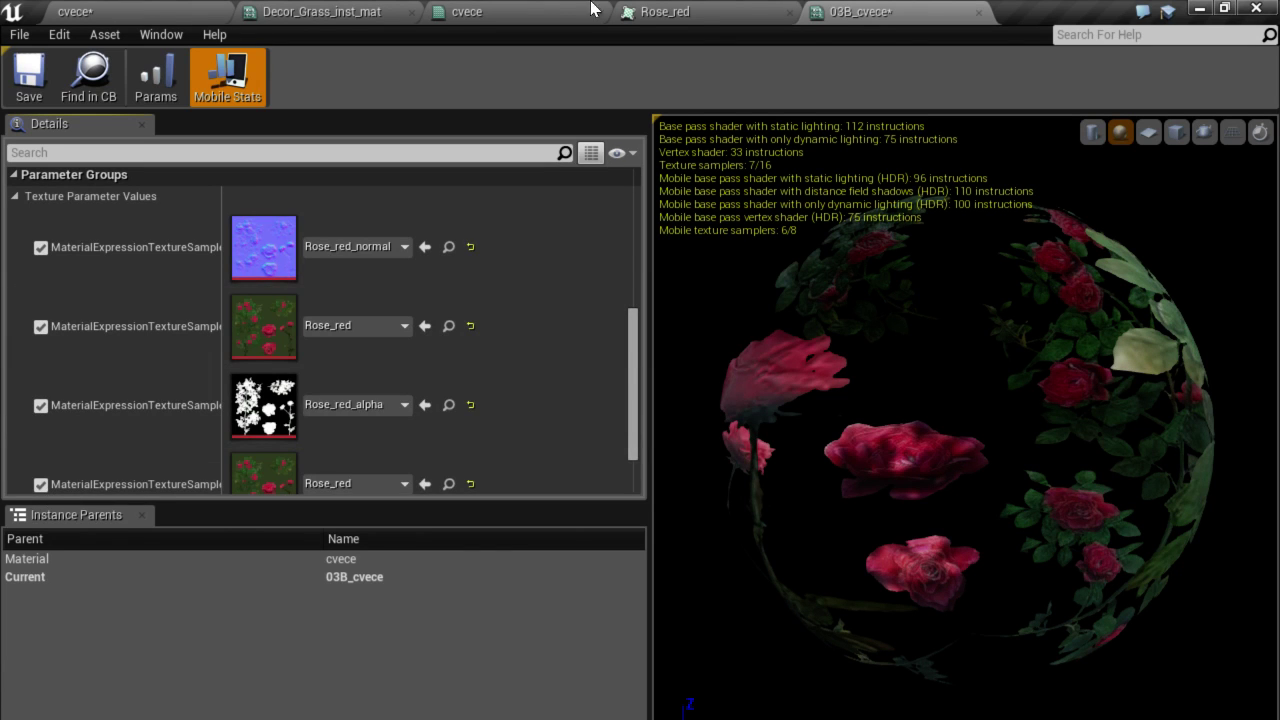
Detach the 03B_cvece editor into a floating window and place it centre right.
{"action": "left_click_drag", "start_coordinate": [880, 12], "coordinate": [305, 140]}
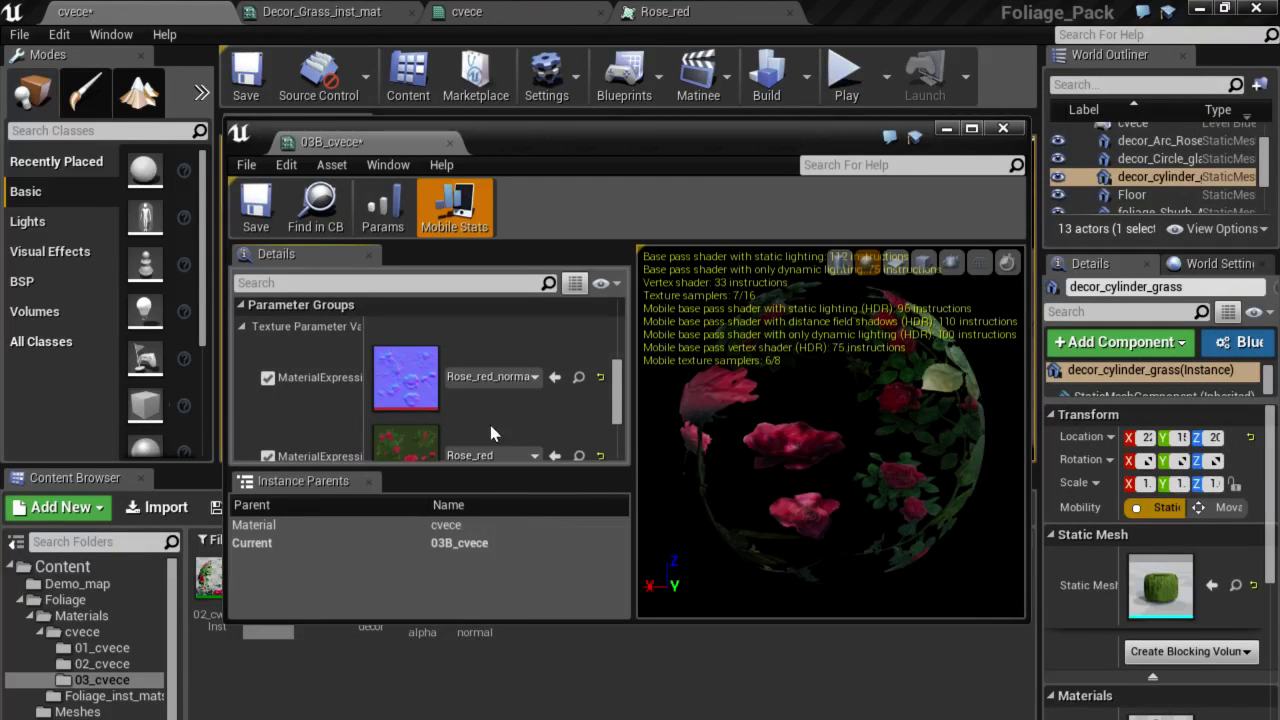
{"action": "left_click_drag", "start_coordinate": [540, 137], "coordinate": [604, 49]}
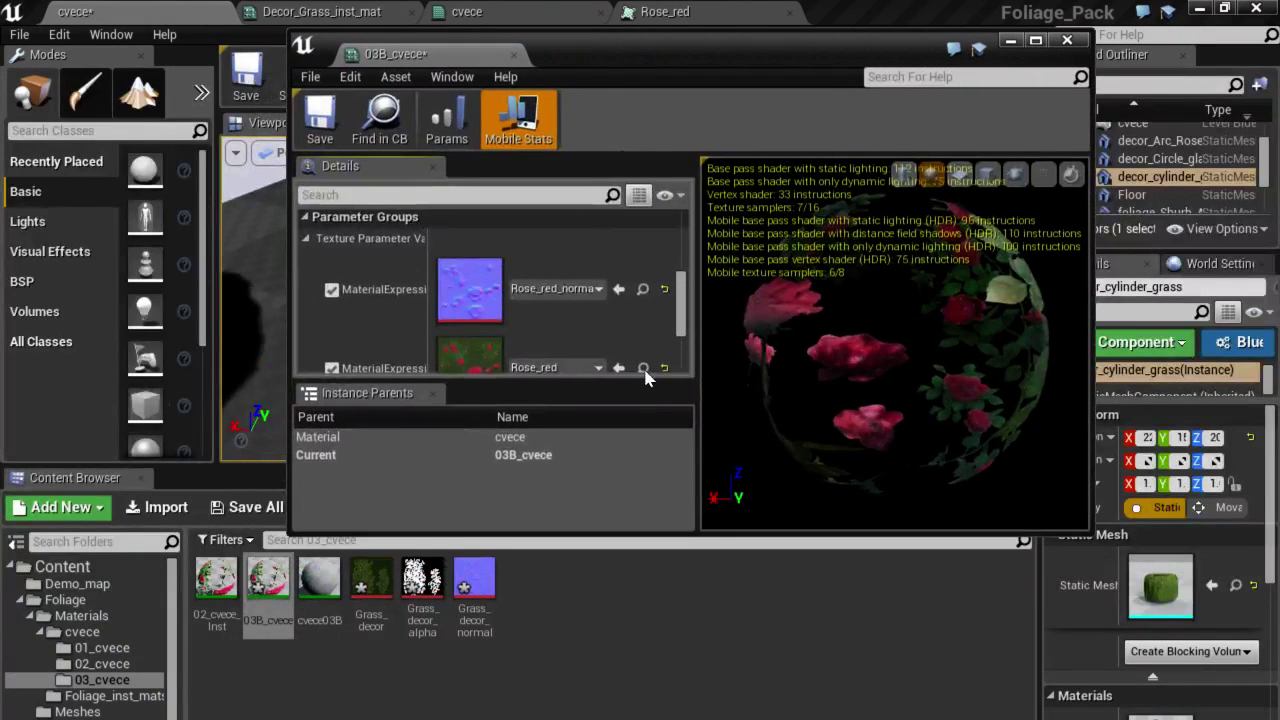
{"action": "scroll", "coordinate": [514, 294], "scroll_direction": "up", "scroll_amount": 3}
{"action": "scroll", "coordinate": [514, 266], "scroll_direction": "down", "scroll_amount": 3}
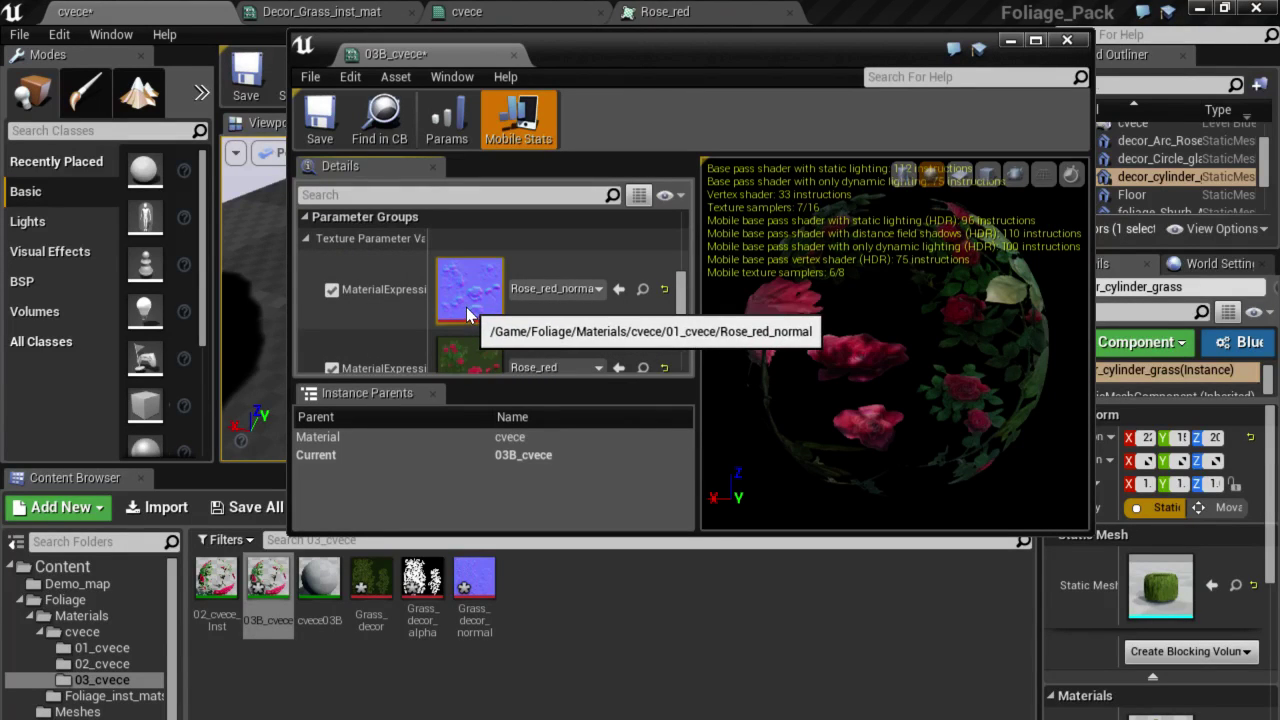
{"action": "left_click", "coordinate": [330, 605]}
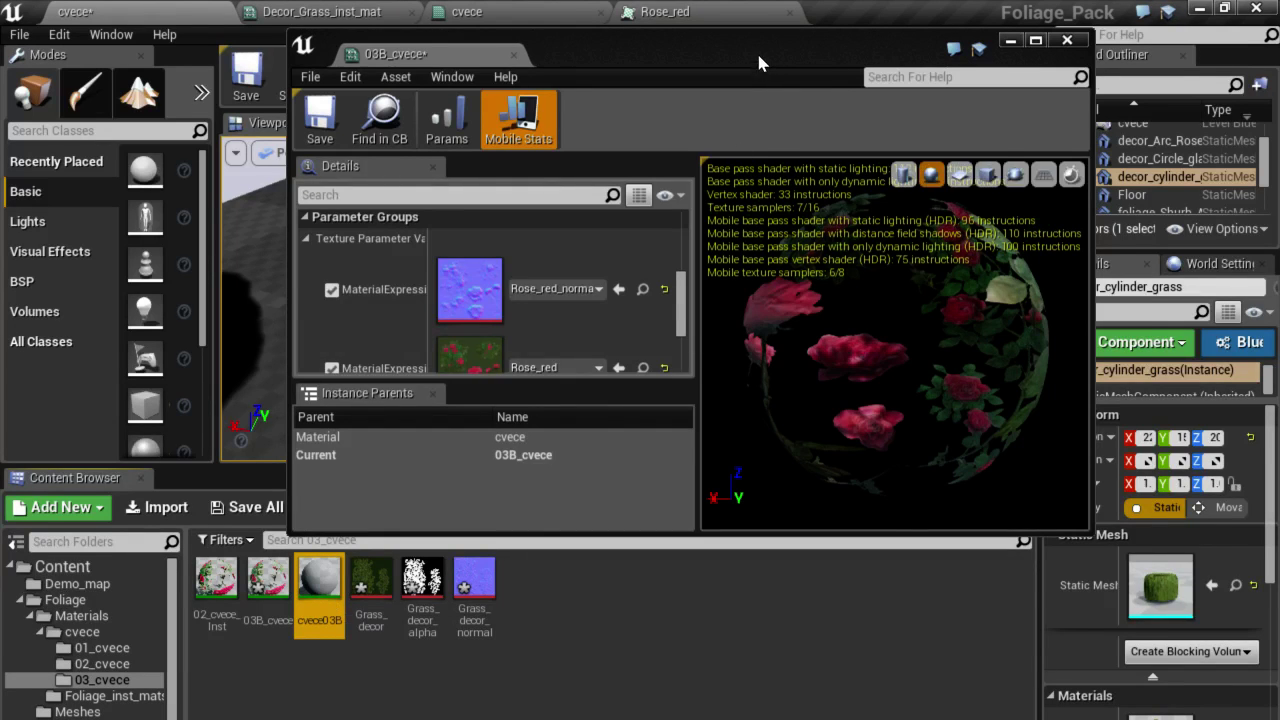
{"action": "left_click_drag", "start_coordinate": [756, 50], "coordinate": [1026, 327]}
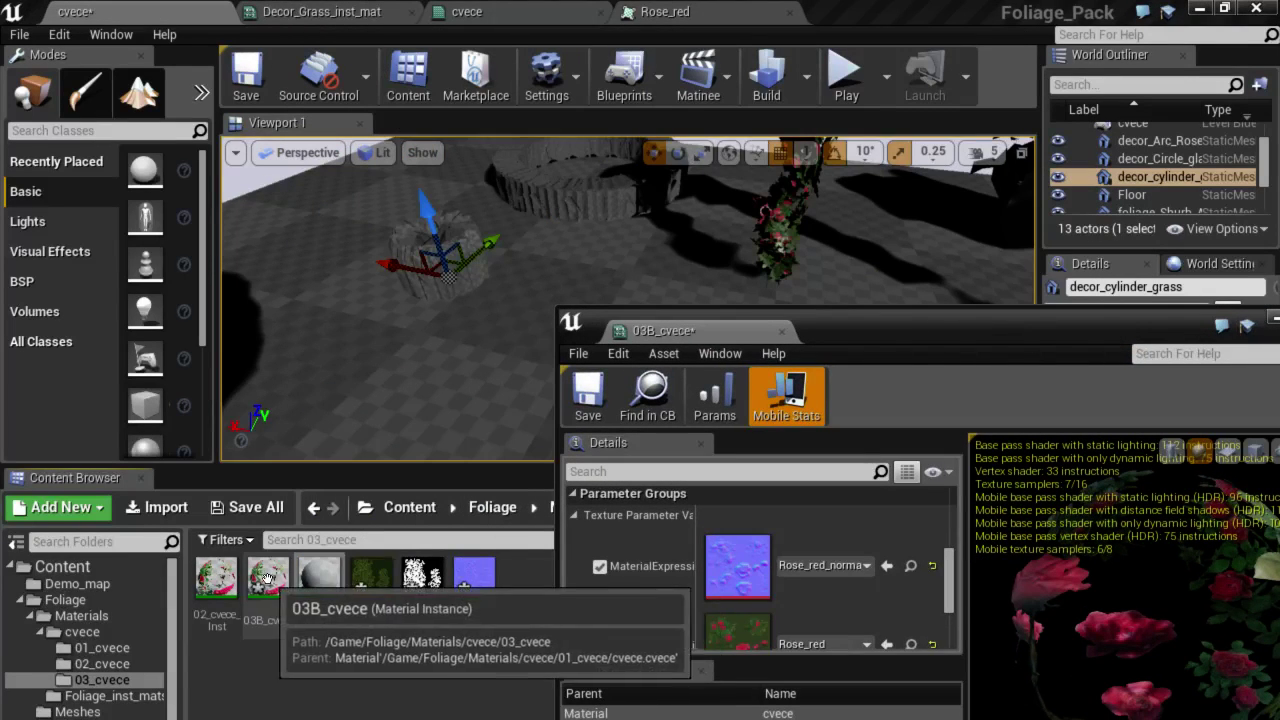
{"action": "left_click", "coordinate": [268, 585]}
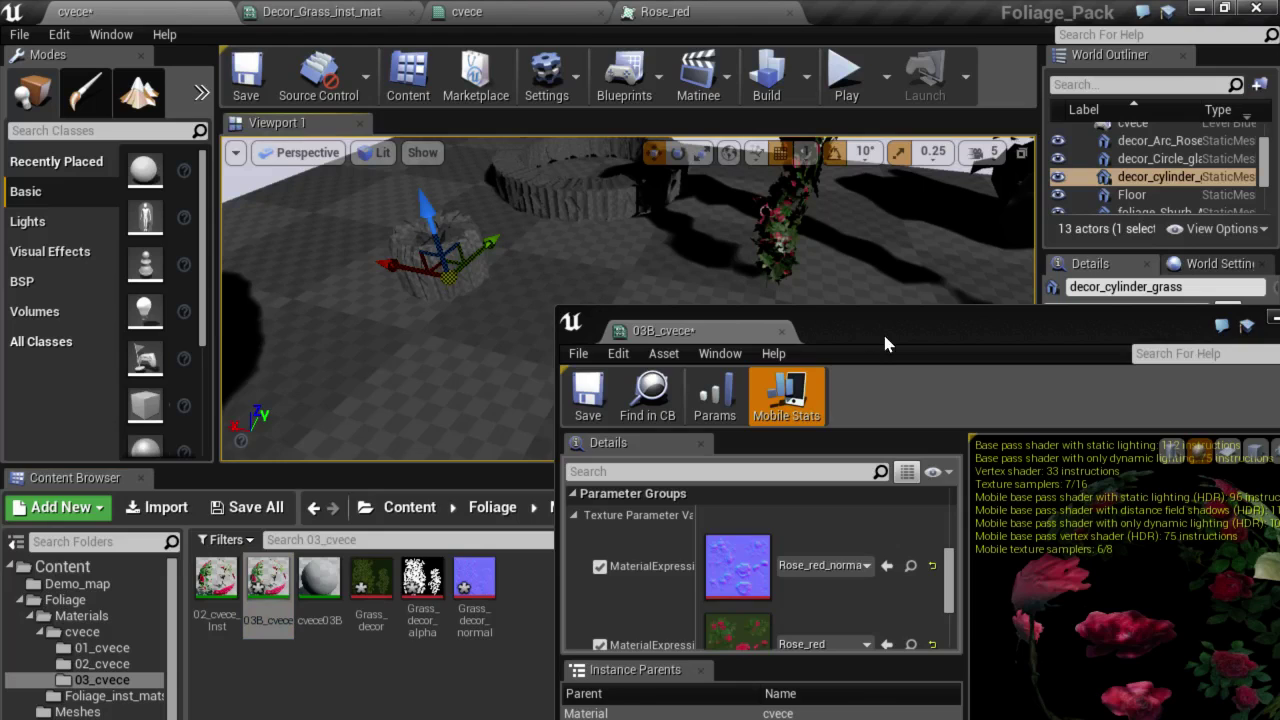
{"action": "left_click_drag", "start_coordinate": [882, 331], "coordinate": [277, 623]}
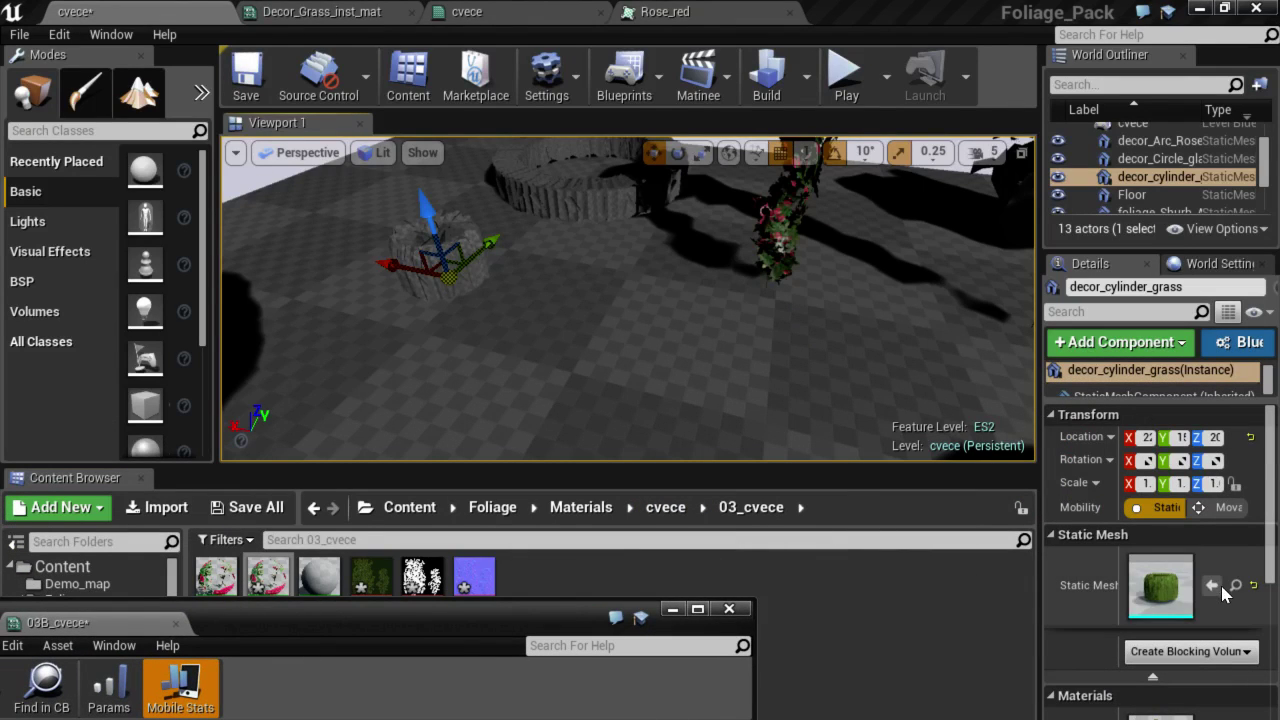
{"action": "left_click", "coordinate": [1212, 585]}
{"action": "left_click_drag", "start_coordinate": [508, 625], "coordinate": [965, 232]}
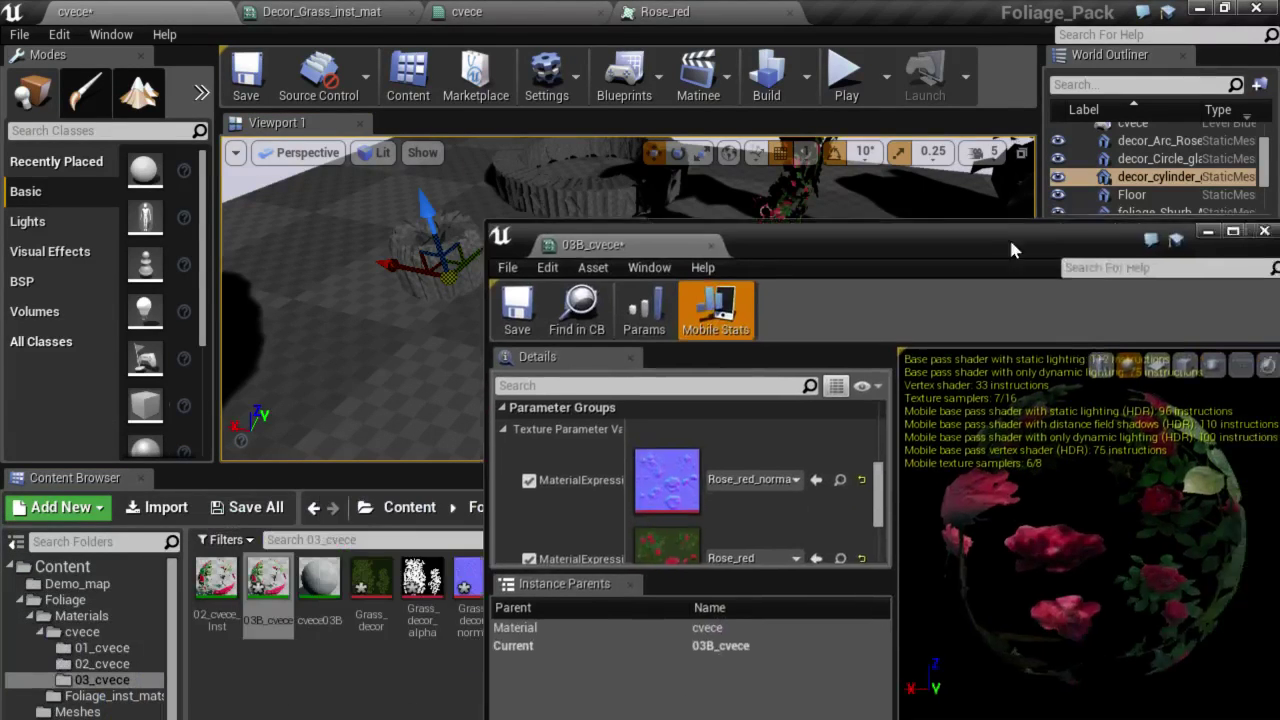
Delete the cvece03B and 02_cvece_Inst assets from the 03_cvece folder.
{"action": "left_click", "coordinate": [316, 594]}
{"action": "key", "text": "Delete"}
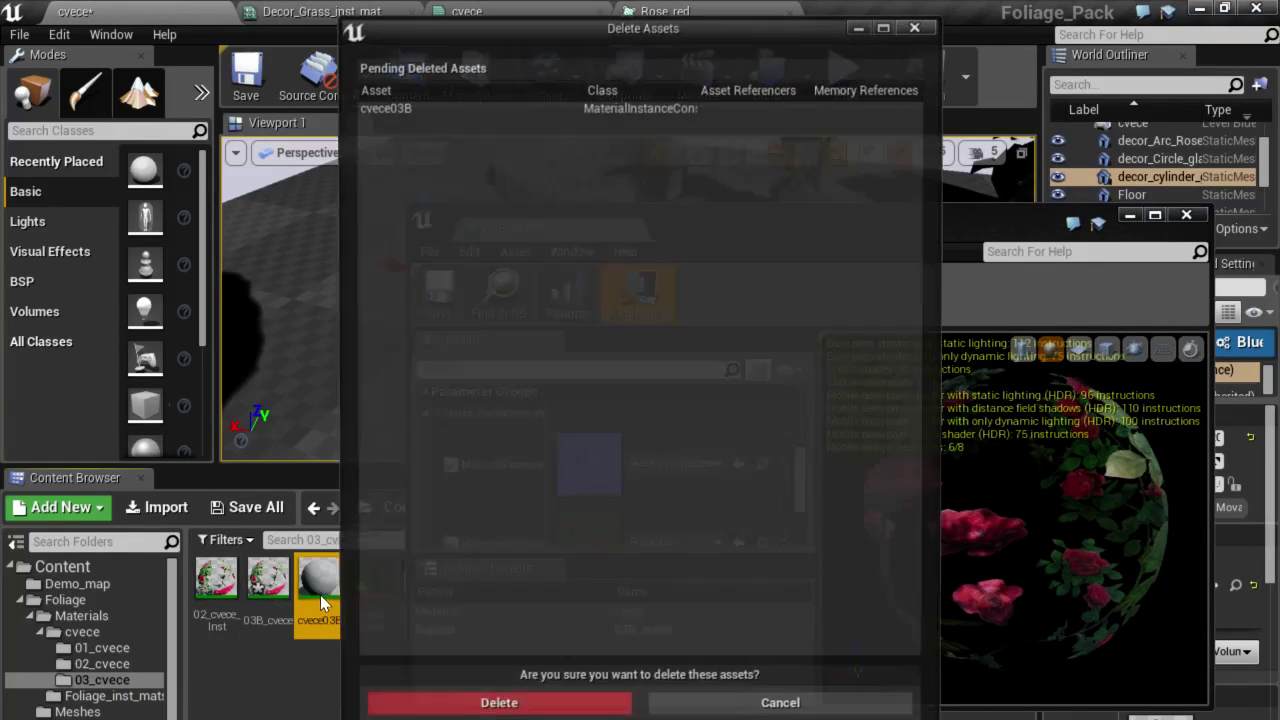
{"action": "left_click", "coordinate": [500, 709]}
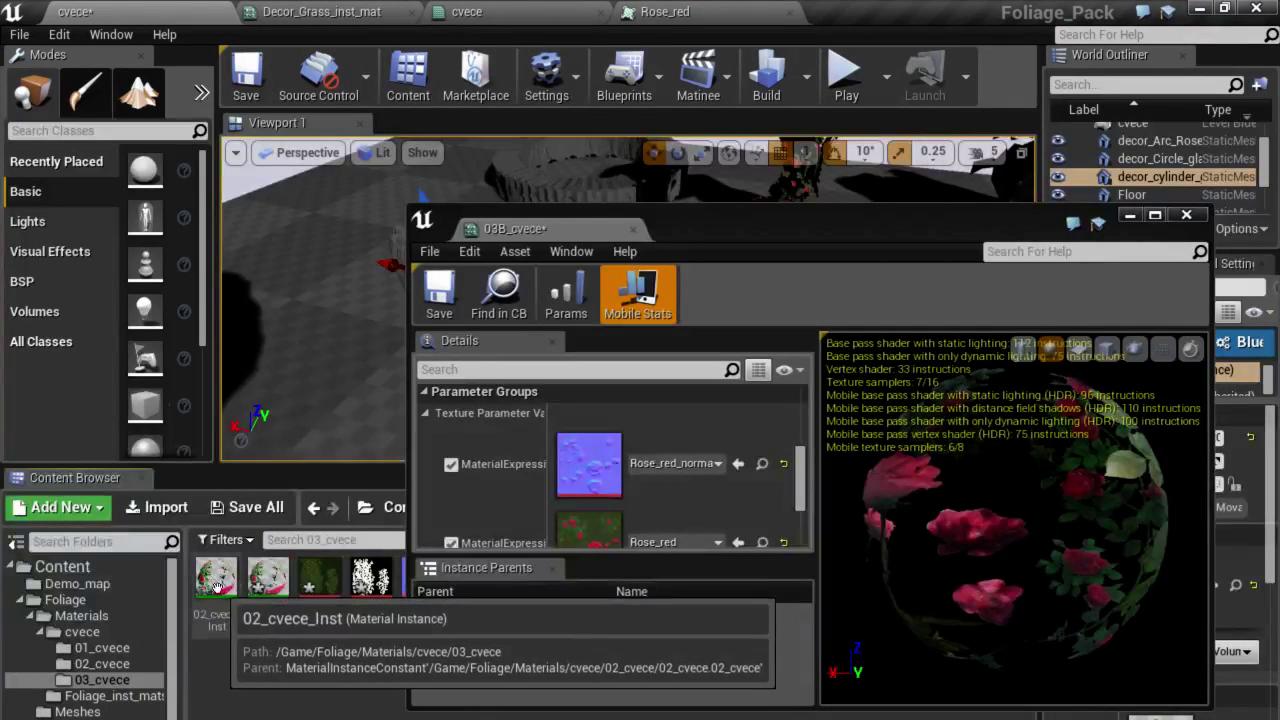
{"action": "key", "text": "Delete"}
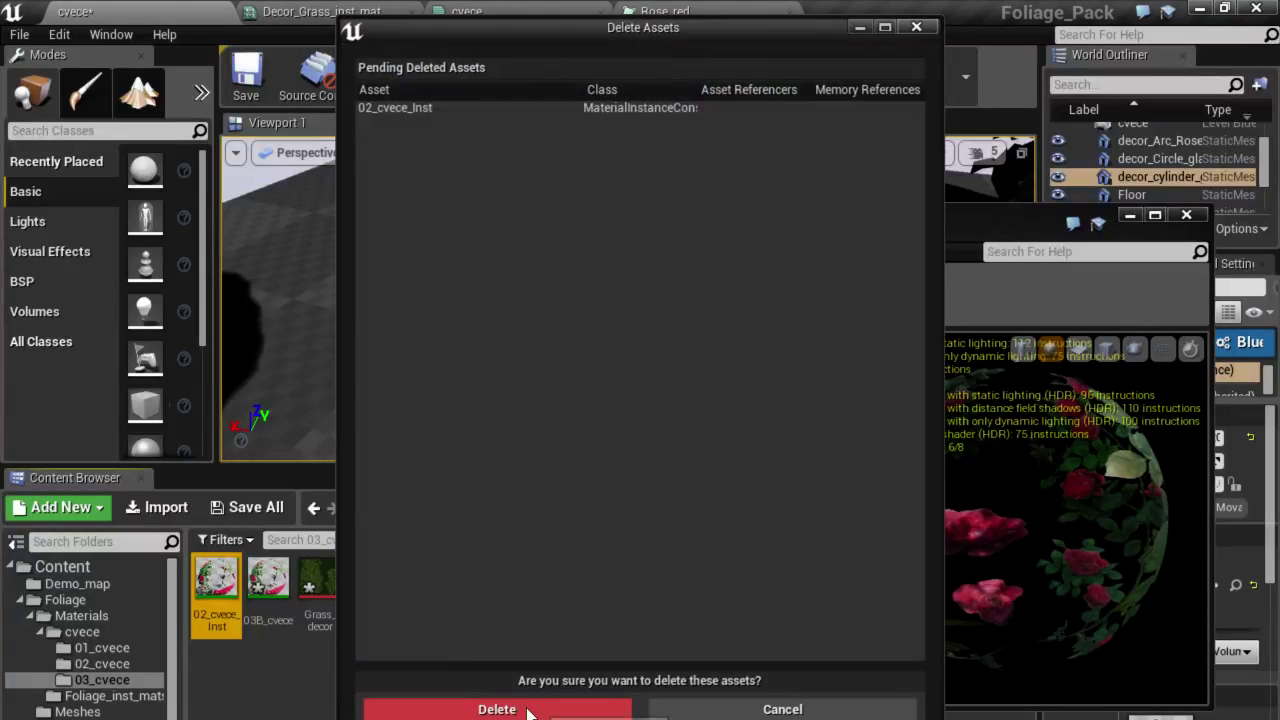
{"action": "left_click", "coordinate": [503, 709]}
{"action": "left_click", "coordinate": [216, 582]}
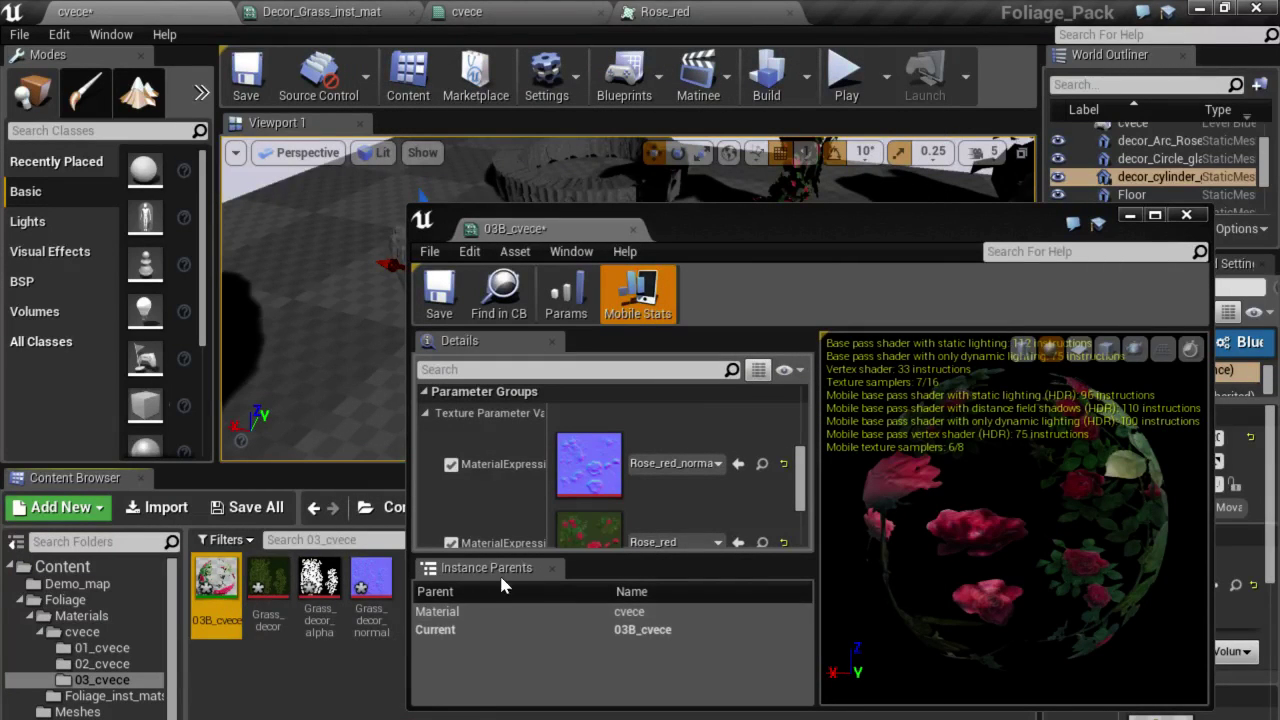
Assign Grass_decor_normal to the normal map and Grass_decor to the first Rose_red slot.
{"action": "left_click_drag", "start_coordinate": [699, 231], "coordinate": [721, 221]}
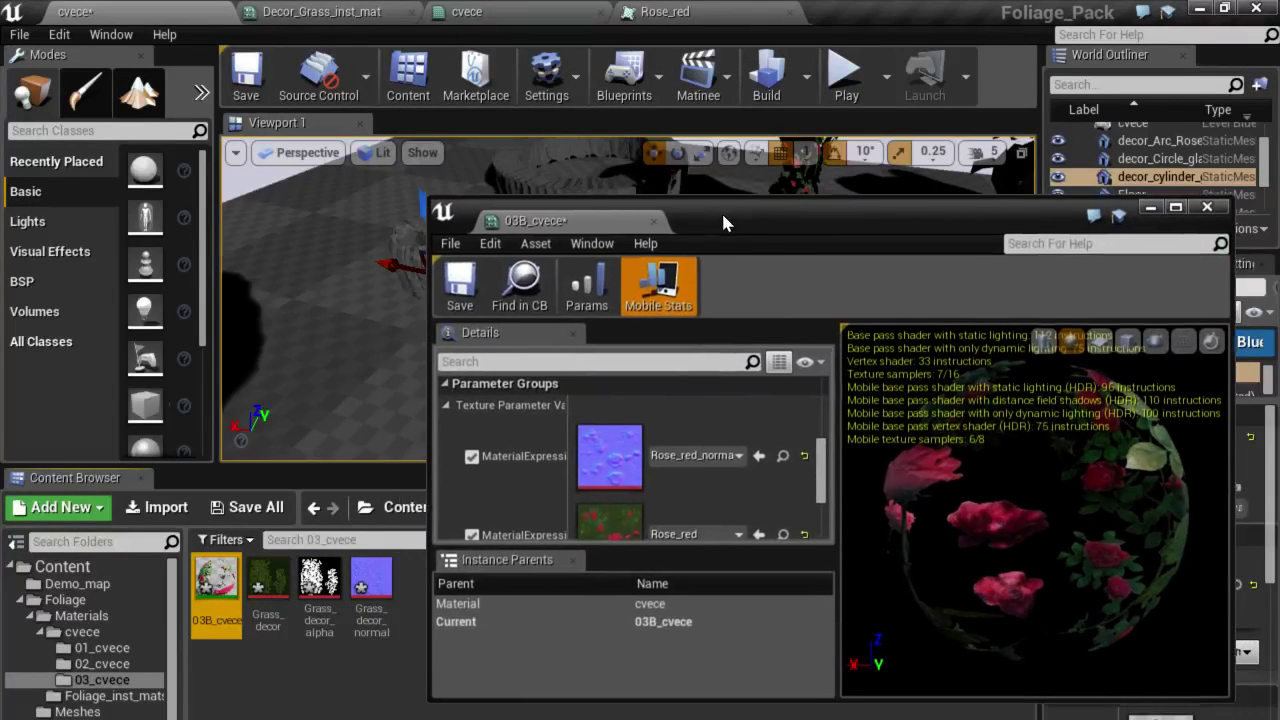
{"action": "left_click", "coordinate": [371, 585]}
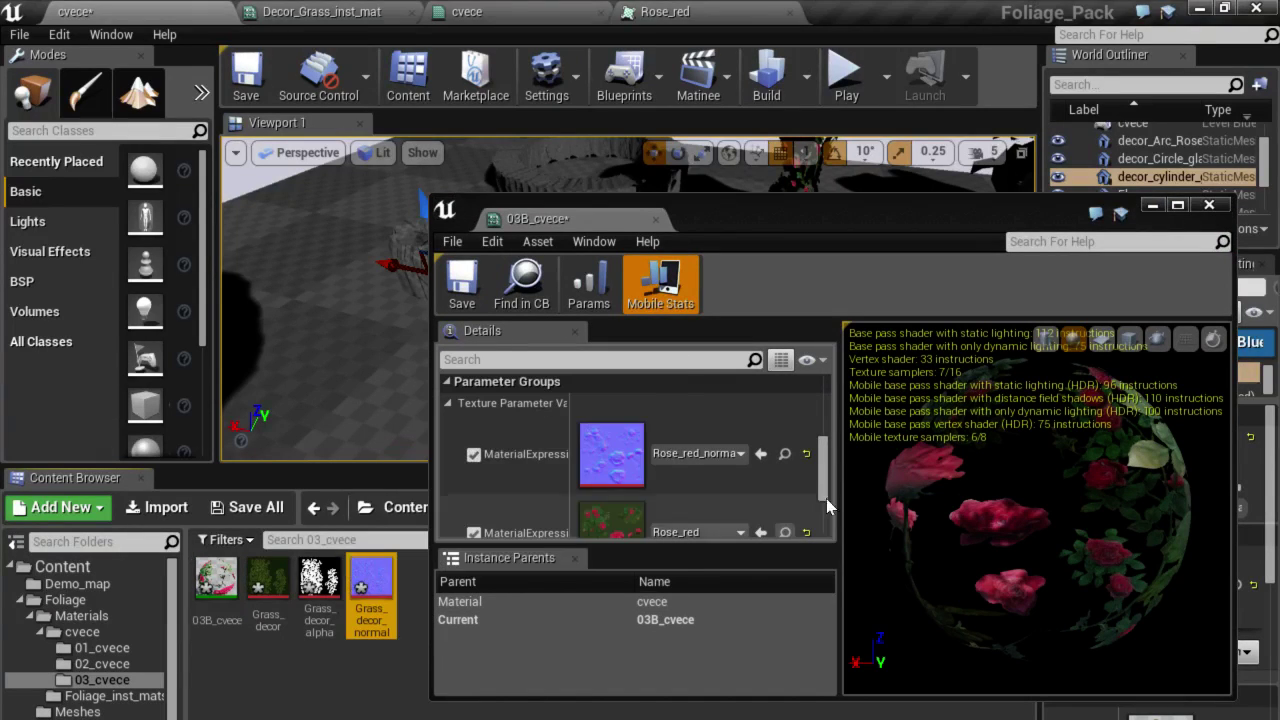
{"action": "left_click", "coordinate": [762, 460]}
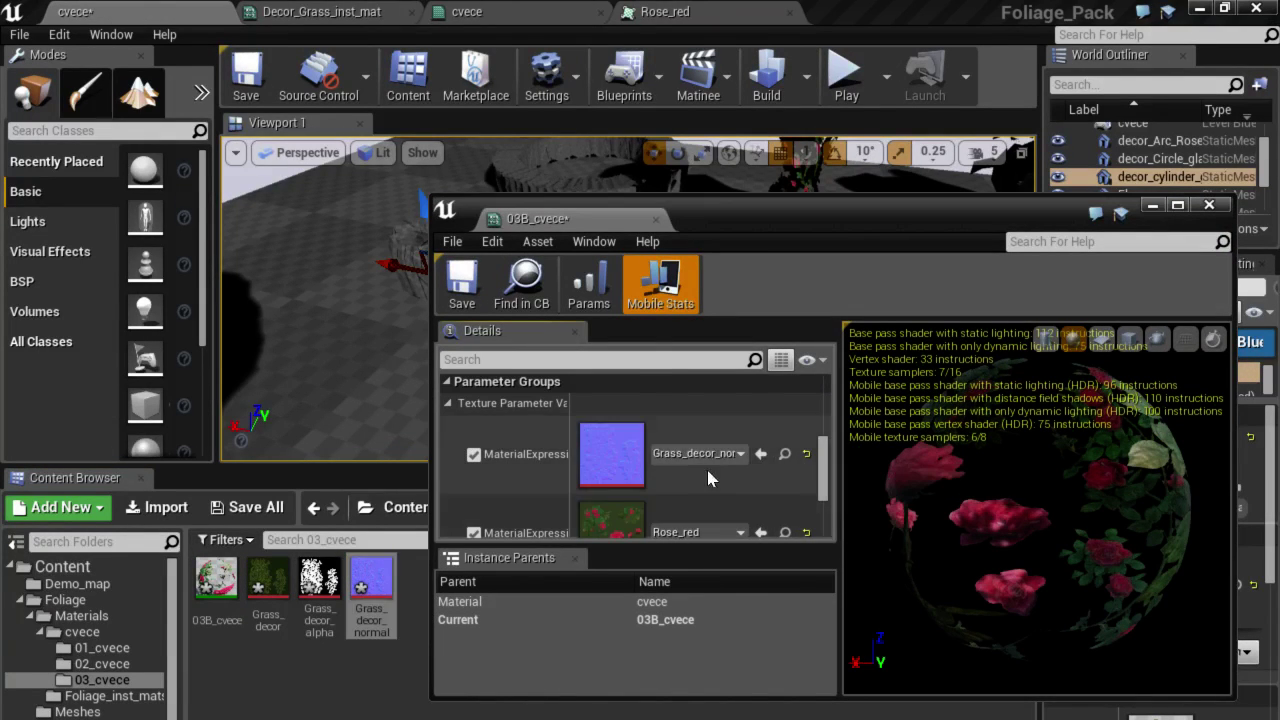
{"action": "scroll", "coordinate": [706, 466], "scroll_direction": "down", "scroll_amount": 2}
{"action": "left_click", "coordinate": [252, 600]}
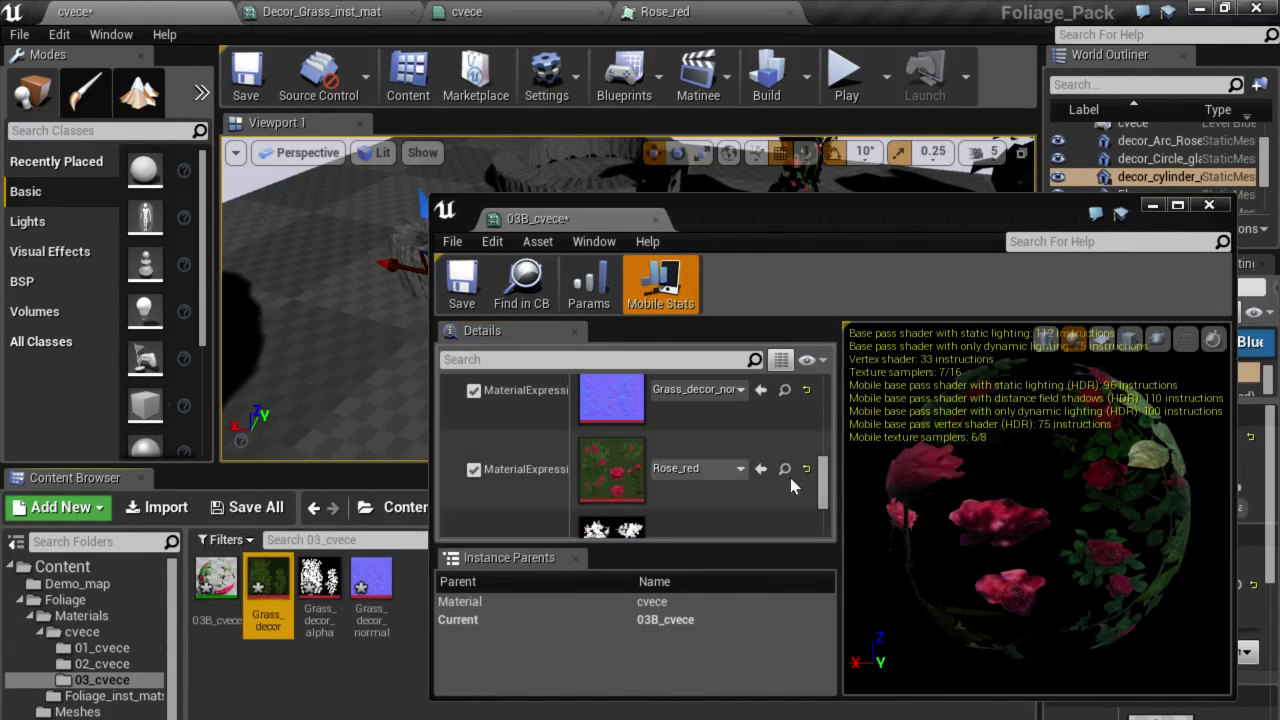
{"action": "left_click", "coordinate": [762, 469]}
Swap Rose_red_alpha for Grass_decor_alpha and the last Rose_red for Grass_decor, then save.
{"action": "scroll", "coordinate": [700, 470], "scroll_direction": "down", "scroll_amount": 2}
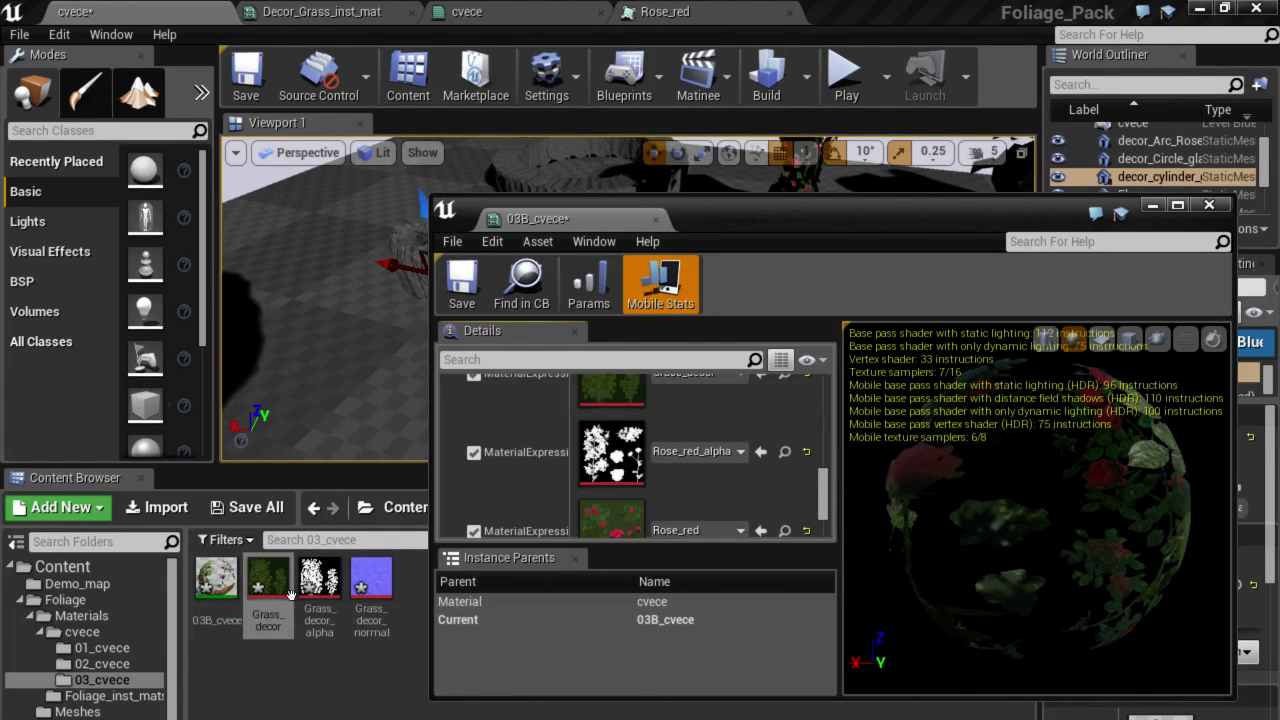
{"action": "left_click", "coordinate": [319, 580]}
{"action": "left_click", "coordinate": [760, 451]}
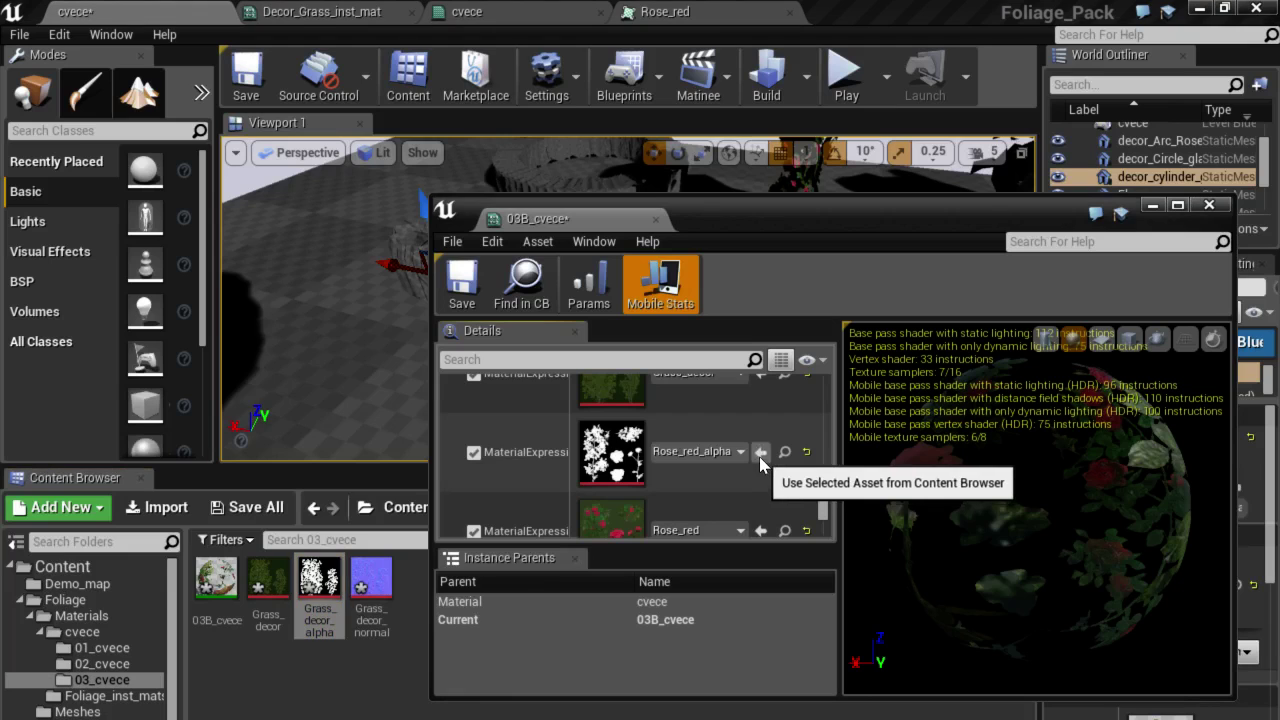
{"action": "scroll", "coordinate": [617, 493], "scroll_direction": "down", "scroll_amount": 1}
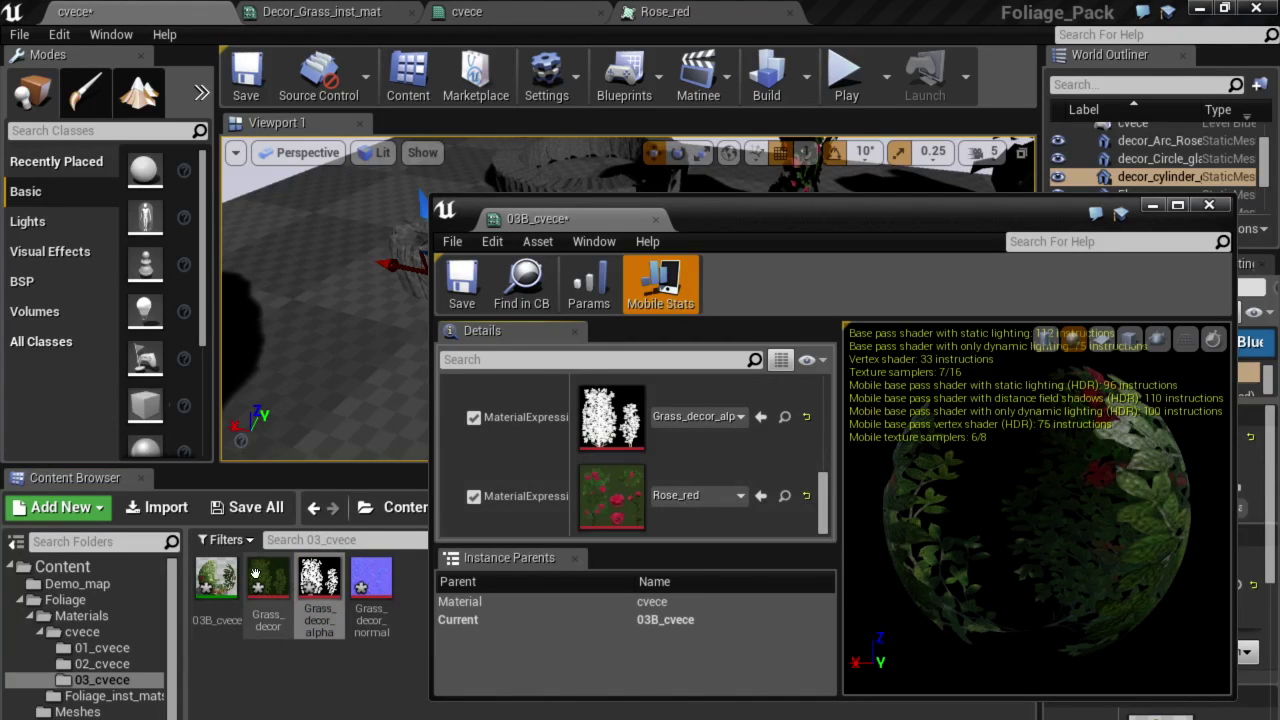
{"action": "left_click", "coordinate": [268, 585]}
{"action": "left_click", "coordinate": [758, 497]}
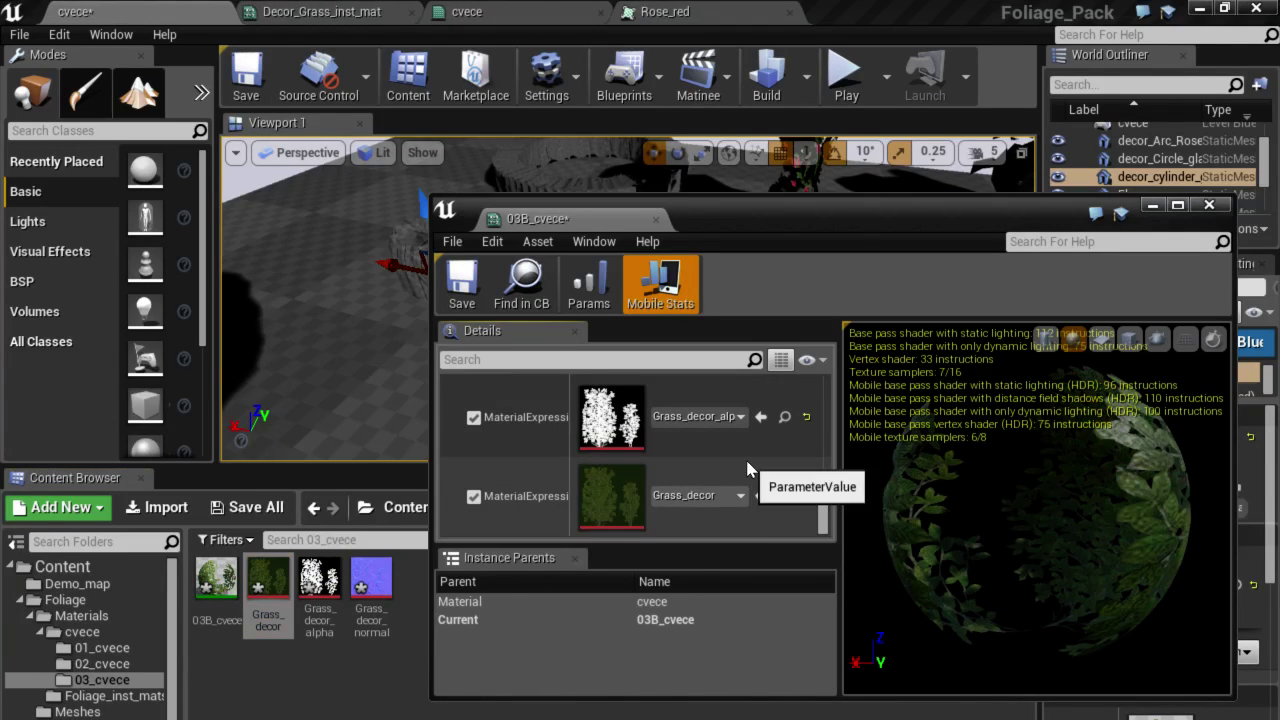
{"action": "left_click", "coordinate": [462, 278]}
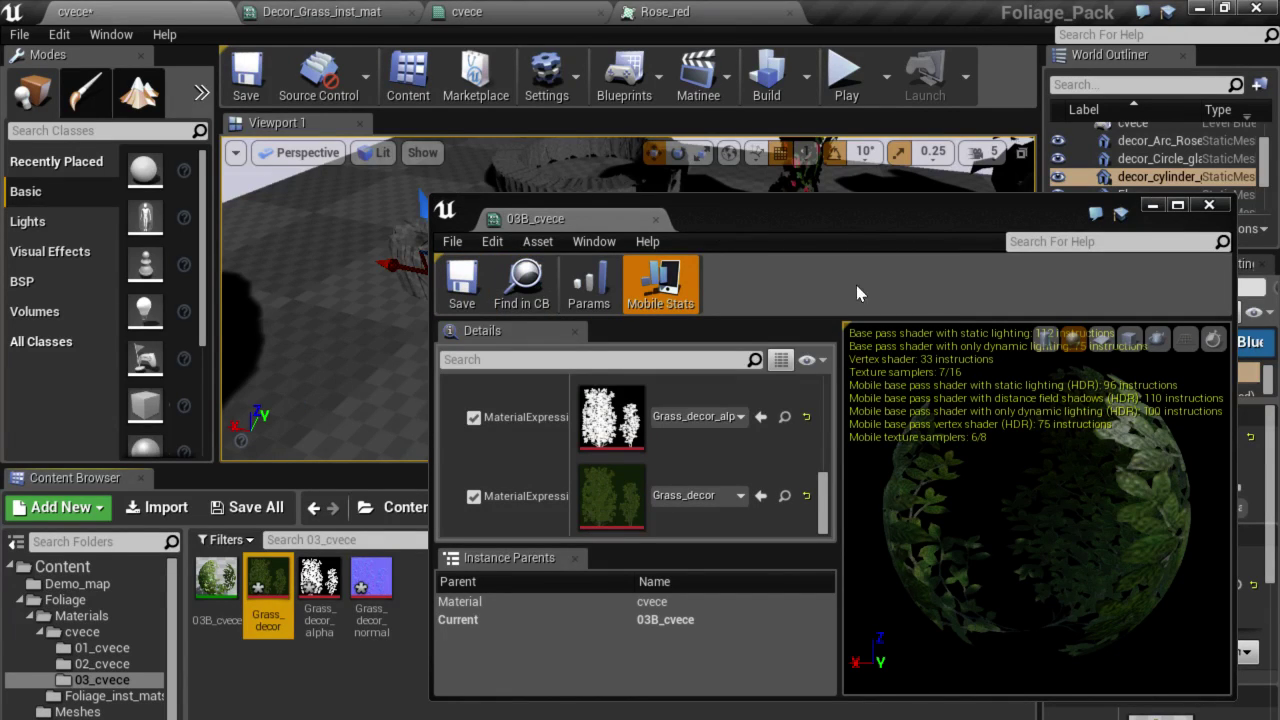
{"action": "left_click_drag", "start_coordinate": [884, 214], "coordinate": [748, 274]}
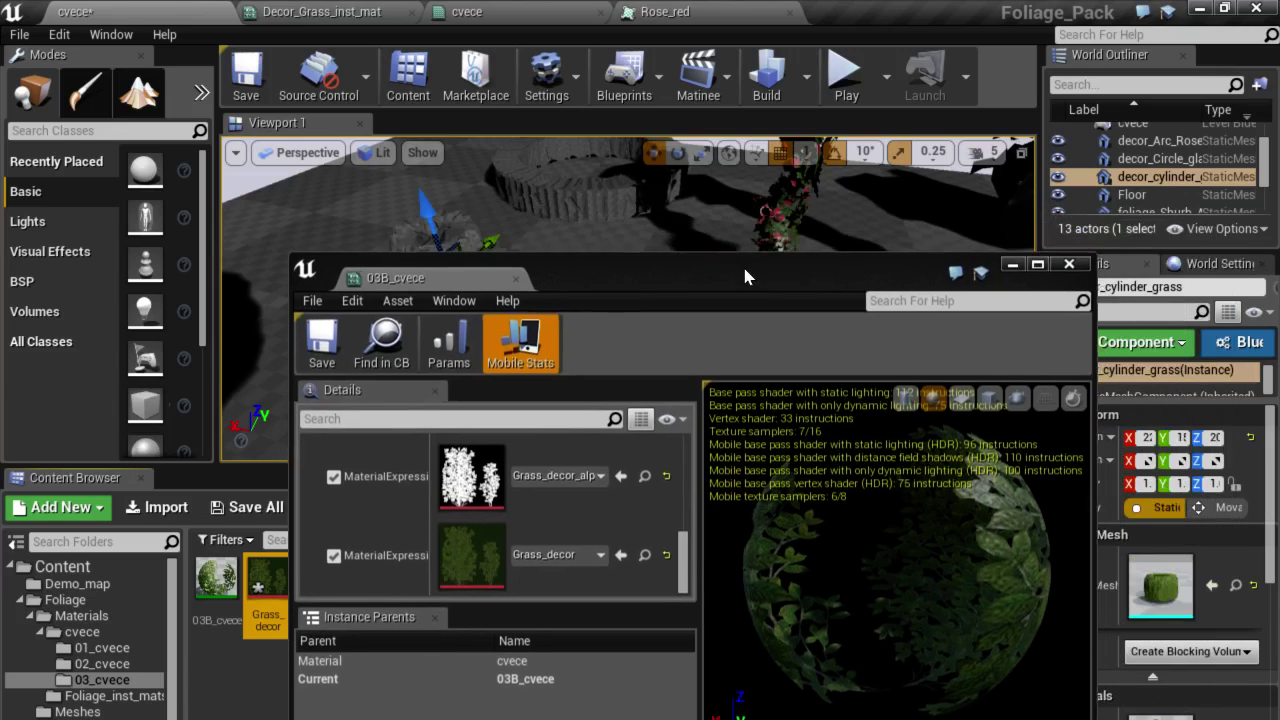
Apply the 03B_cvece material instance to the hedge cylinder.
{"action": "left_click", "coordinate": [1083, 267]}
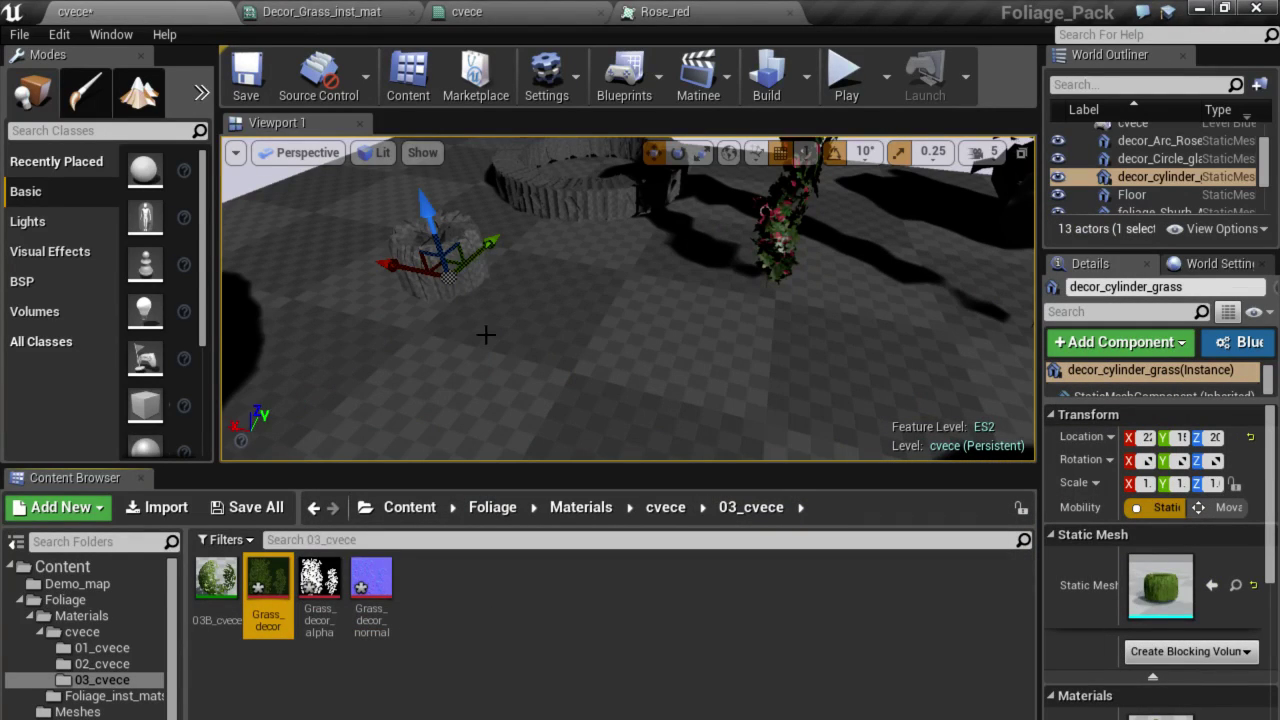
{"action": "left_click", "coordinate": [216, 585]}
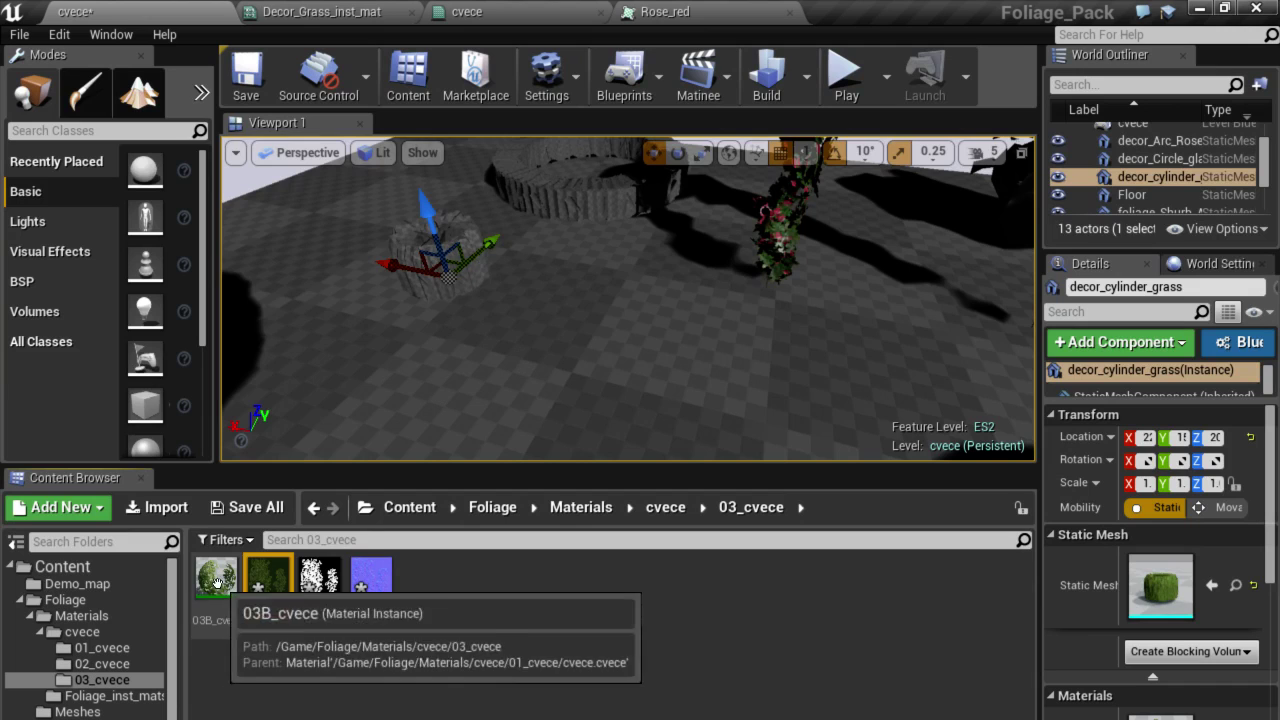
{"action": "left_click", "coordinate": [1211, 585]}
{"action": "mouse_move", "coordinate": [628, 388]}
{"action": "right_mouse_down"}
{"action": "mouse_move", "coordinate": [474, 271]}
{"action": "mouse_move", "coordinate": [520, 300]}
{"action": "right_mouse_up"}
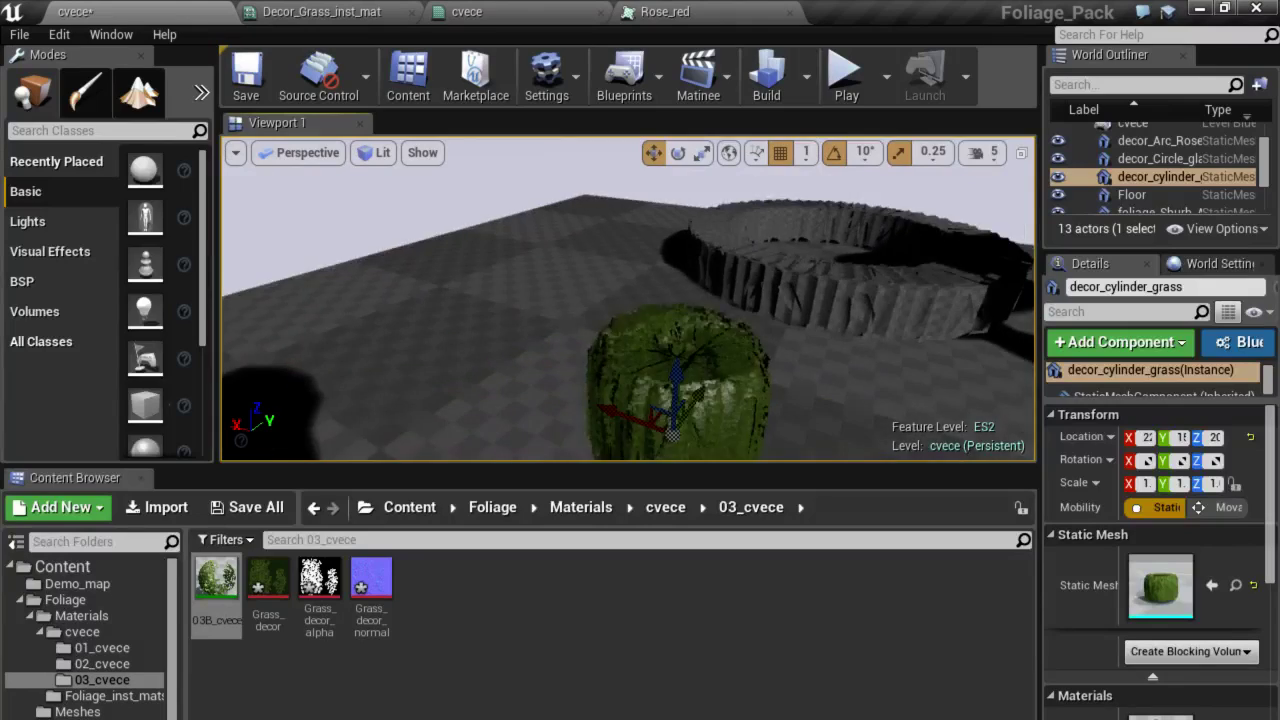
{"action": "scroll", "coordinate": [660, 360], "scroll_direction": "up", "scroll_amount": 2}
{"action": "scroll", "coordinate": [660, 360], "scroll_direction": "up", "scroll_amount": 3}
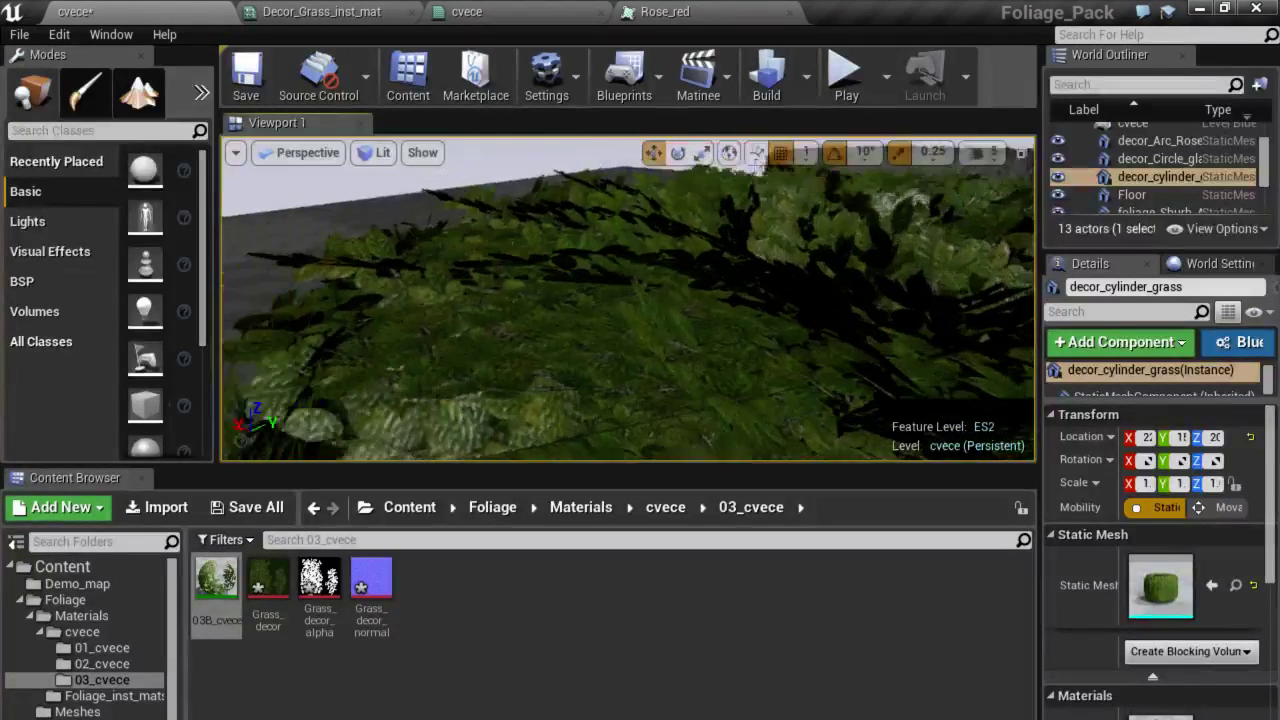
{"action": "scroll", "coordinate": [628, 300], "scroll_direction": "down", "scroll_amount": 5}
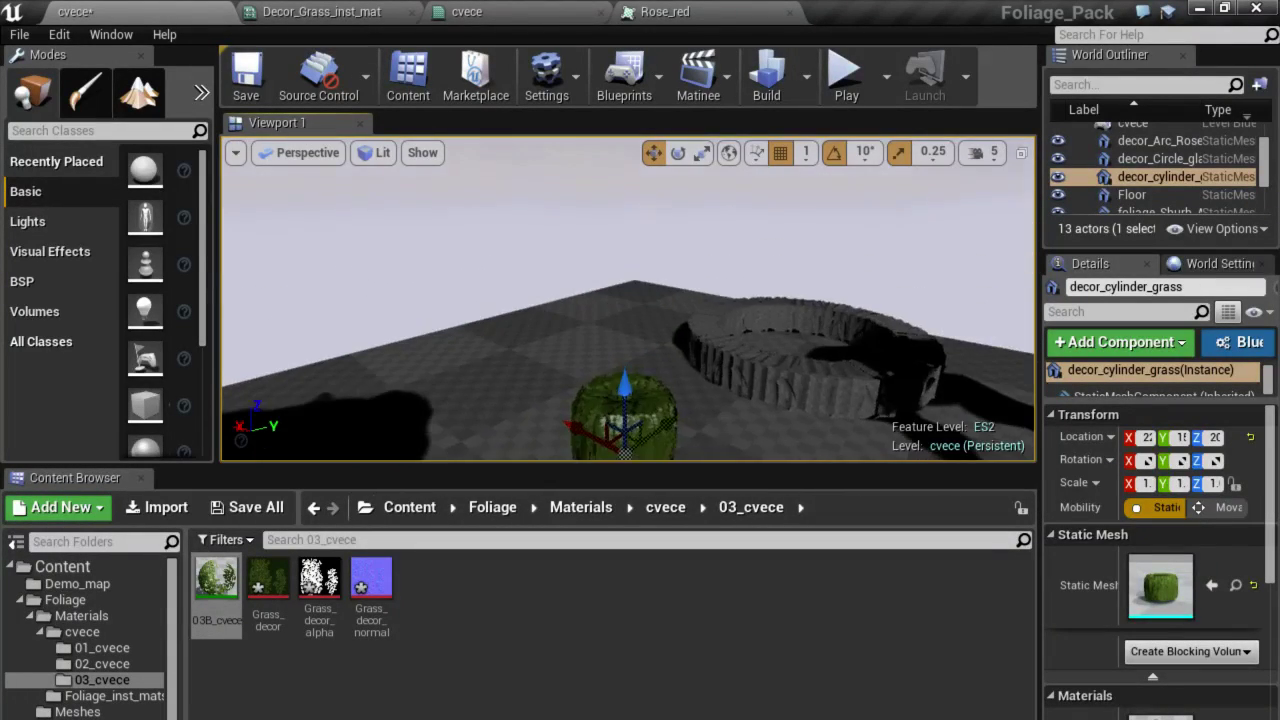
{"action": "right_click_drag", "start_coordinate": [690, 381], "coordinate": [700, 430]}
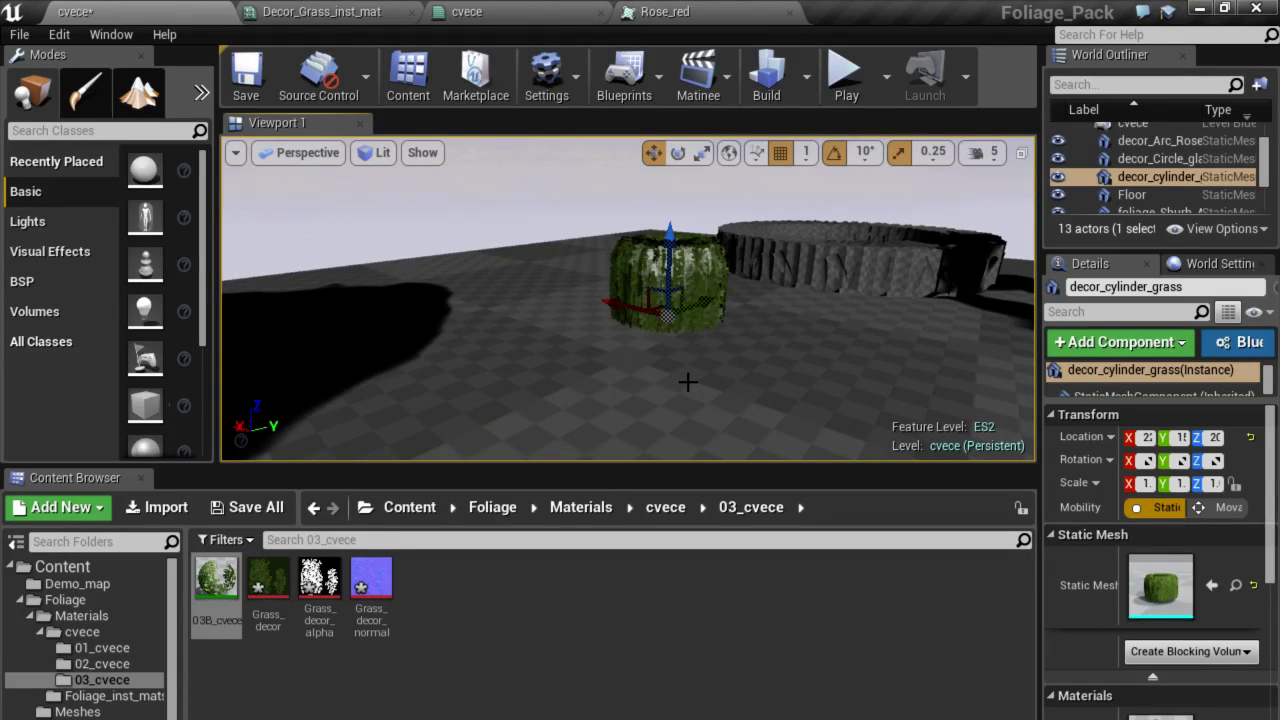
{"action": "scroll", "coordinate": [680, 370], "scroll_direction": "up", "scroll_amount": 2}
{"action": "scroll", "coordinate": [667, 340], "scroll_direction": "up", "scroll_amount": 3}
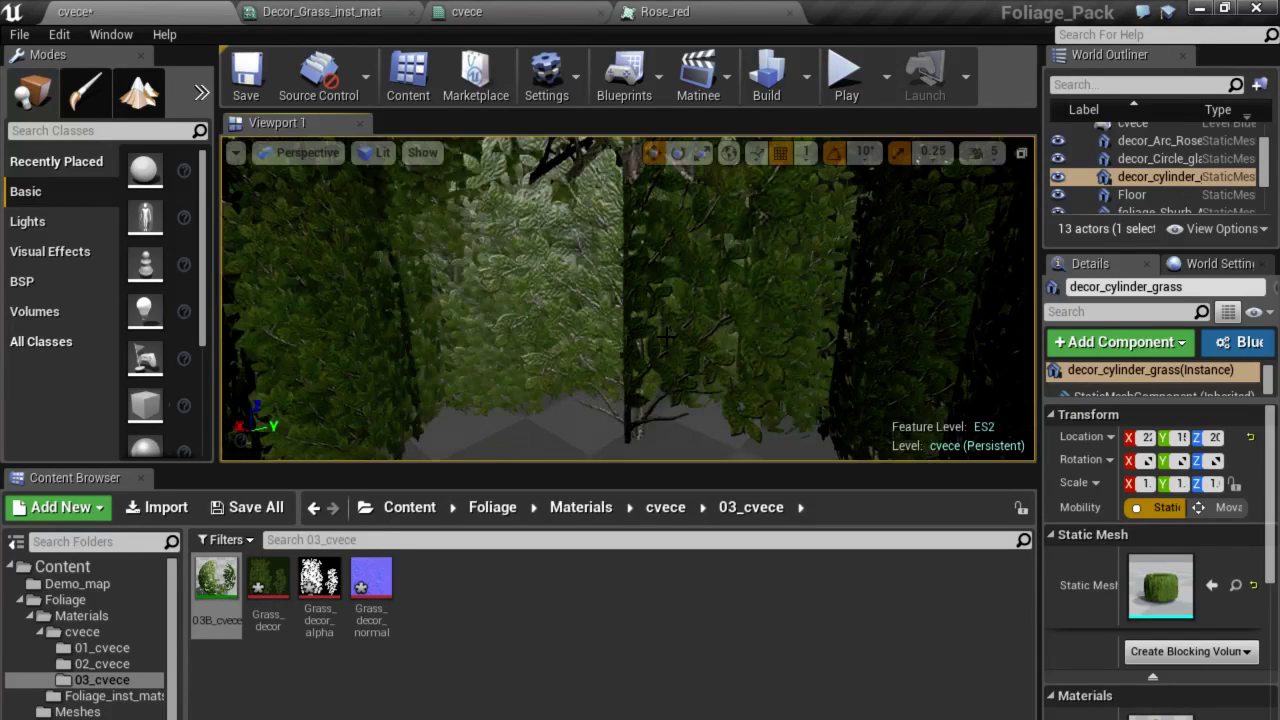
{"action": "scroll", "coordinate": [667, 338], "scroll_direction": "down", "scroll_amount": 3}
{"action": "scroll", "coordinate": [766, 329], "scroll_direction": "up", "scroll_amount": 2}
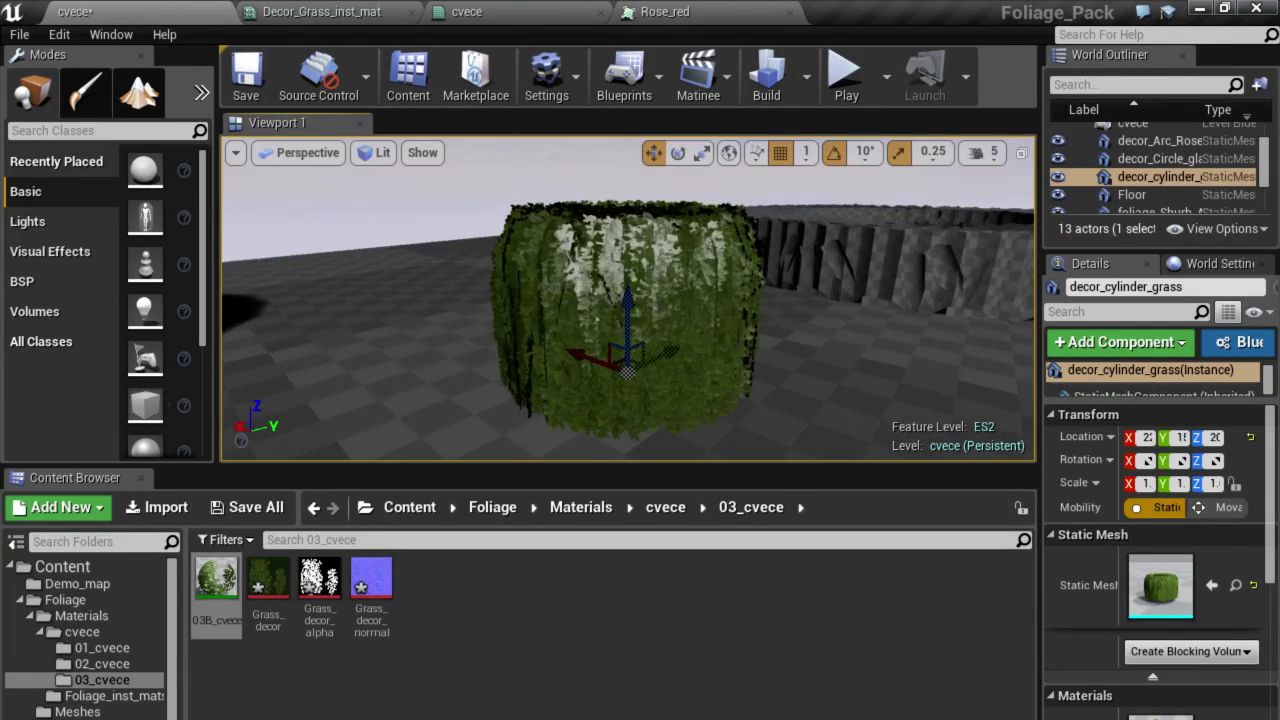
{"action": "scroll", "coordinate": [763, 325], "scroll_direction": "up", "scroll_amount": 2}
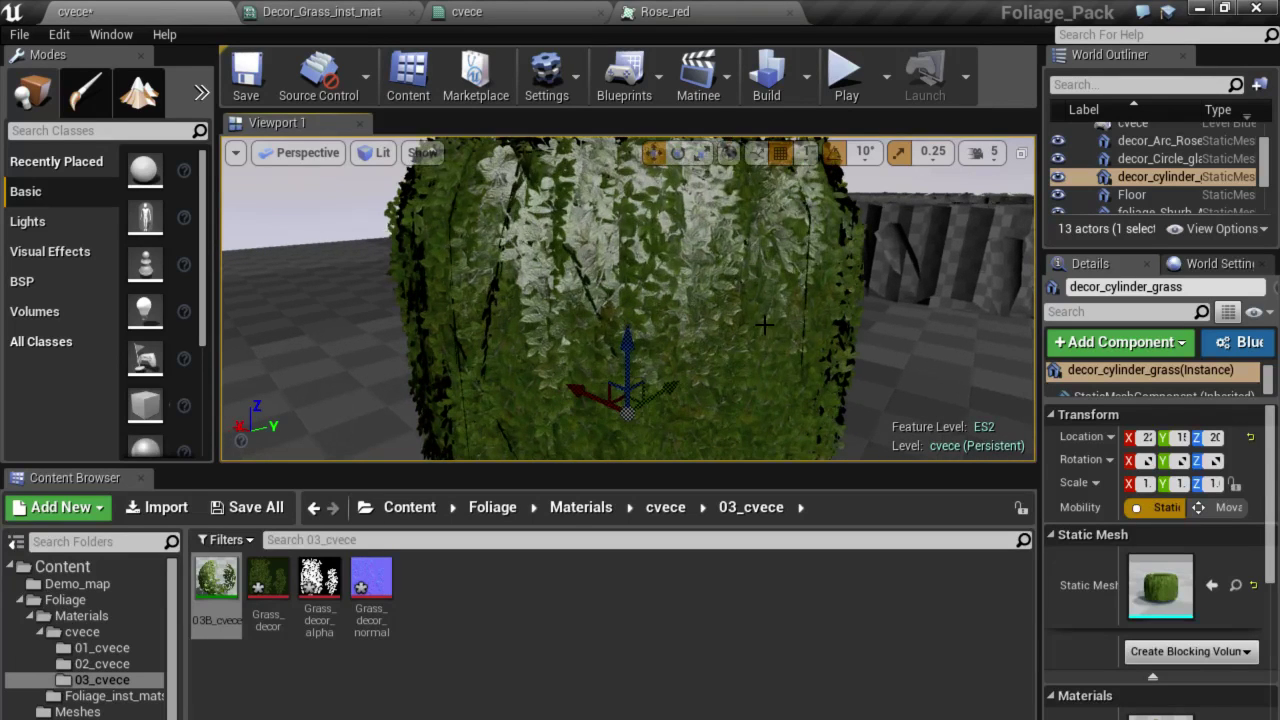
{"action": "scroll", "coordinate": [730, 277], "scroll_direction": "down", "scroll_amount": 3}
Shift the grass cylinder along X, deselect it, and save the cvece level.
{"action": "mouse_move", "coordinate": [569, 323]}
{"action": "left_mouse_down"}
{"action": "mouse_move", "coordinate": [641, 346]}
{"action": "mouse_move", "coordinate": [552, 348]}
{"action": "left_mouse_up"}
{"action": "mouse_move", "coordinate": [552, 348]}
{"action": "right_mouse_down"}
{"action": "mouse_move", "coordinate": [640, 340]}
{"action": "mouse_move", "coordinate": [600, 342]}
{"action": "right_mouse_up"}
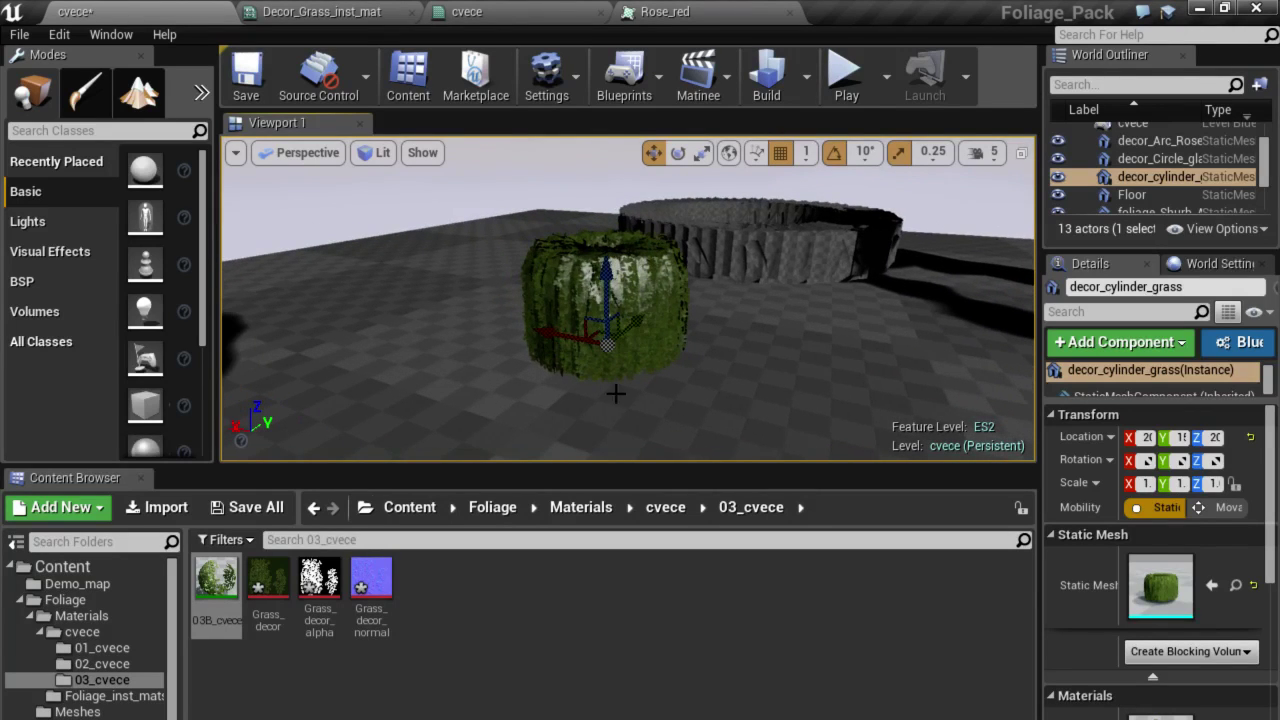
{"action": "left_click", "coordinate": [689, 401]}
{"action": "right_click_drag", "start_coordinate": [689, 401], "coordinate": [700, 380]}
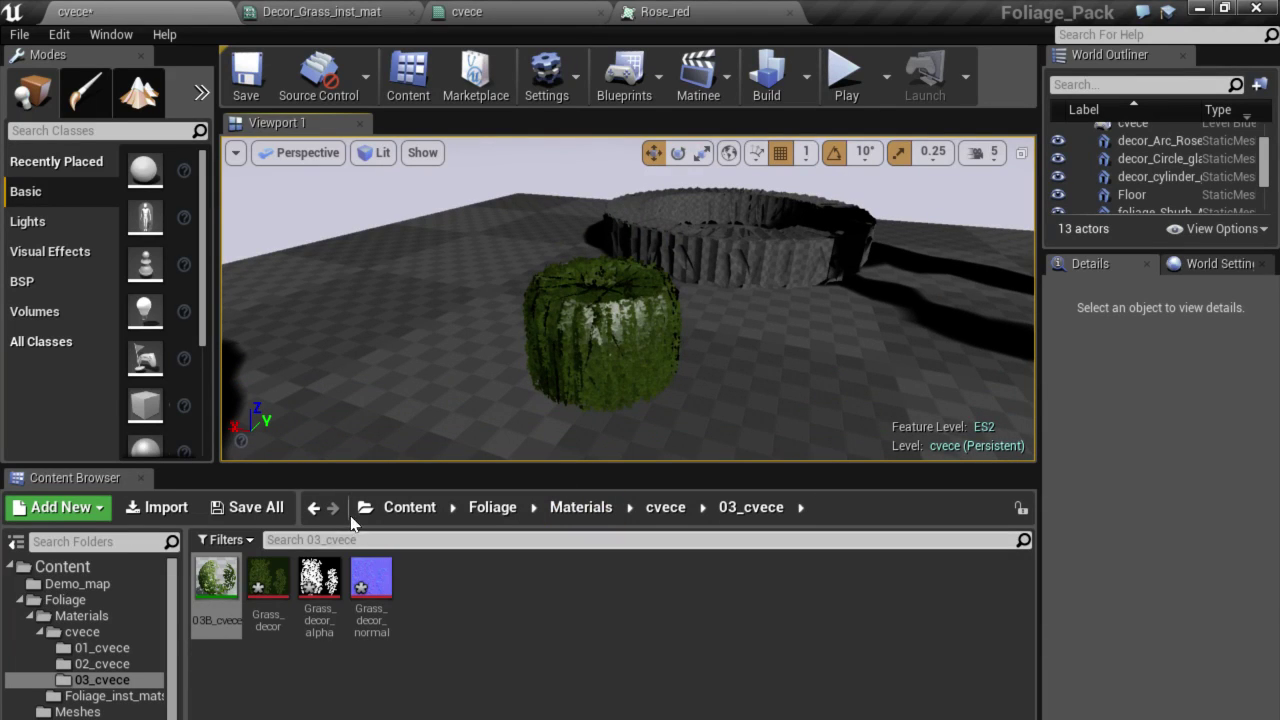
{"action": "left_click", "coordinate": [241, 76]}
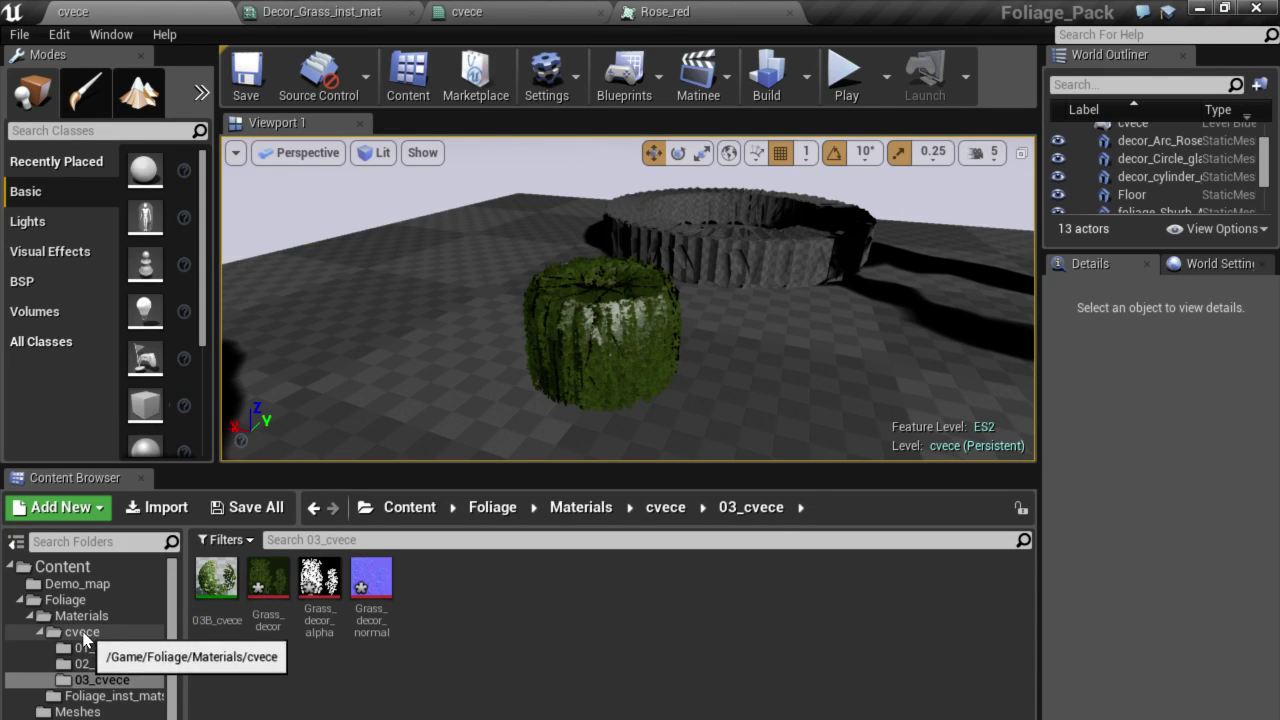
Run Save All on the top-level Content folder.
{"action": "left_click", "coordinate": [75, 567]}
{"action": "right_click", "coordinate": [76, 567]}
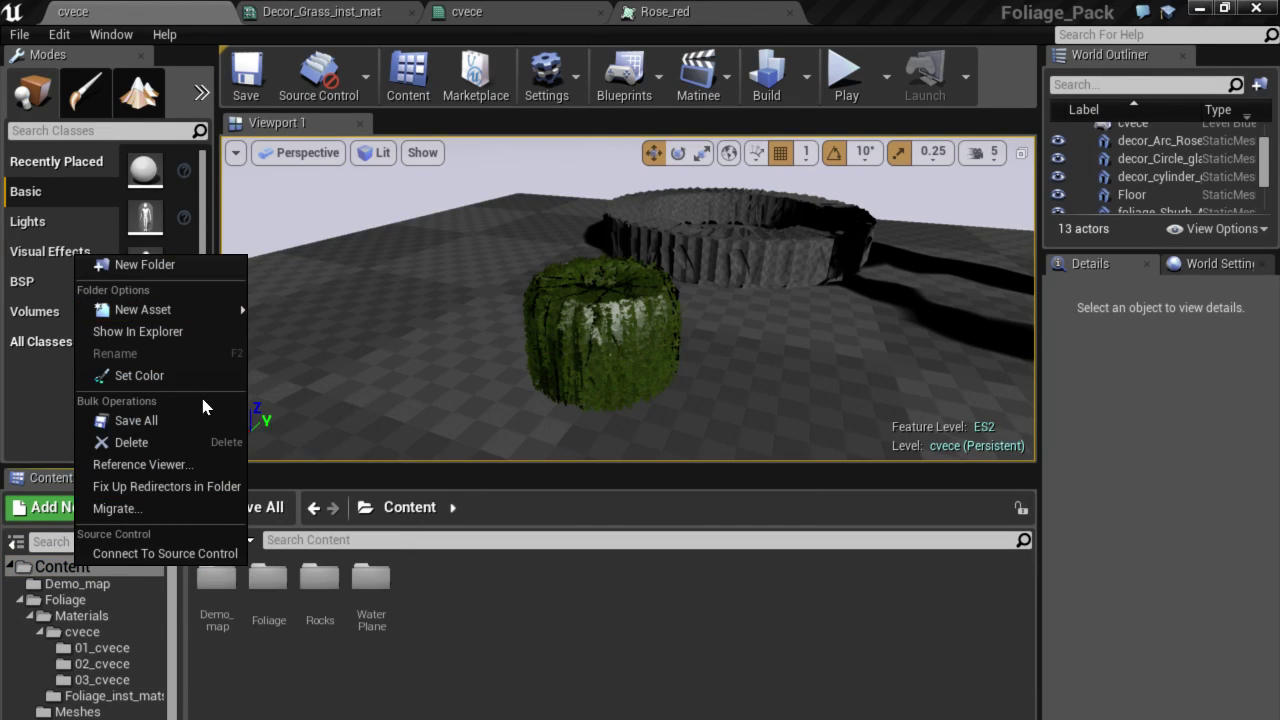
{"action": "left_click", "coordinate": [130, 420]}
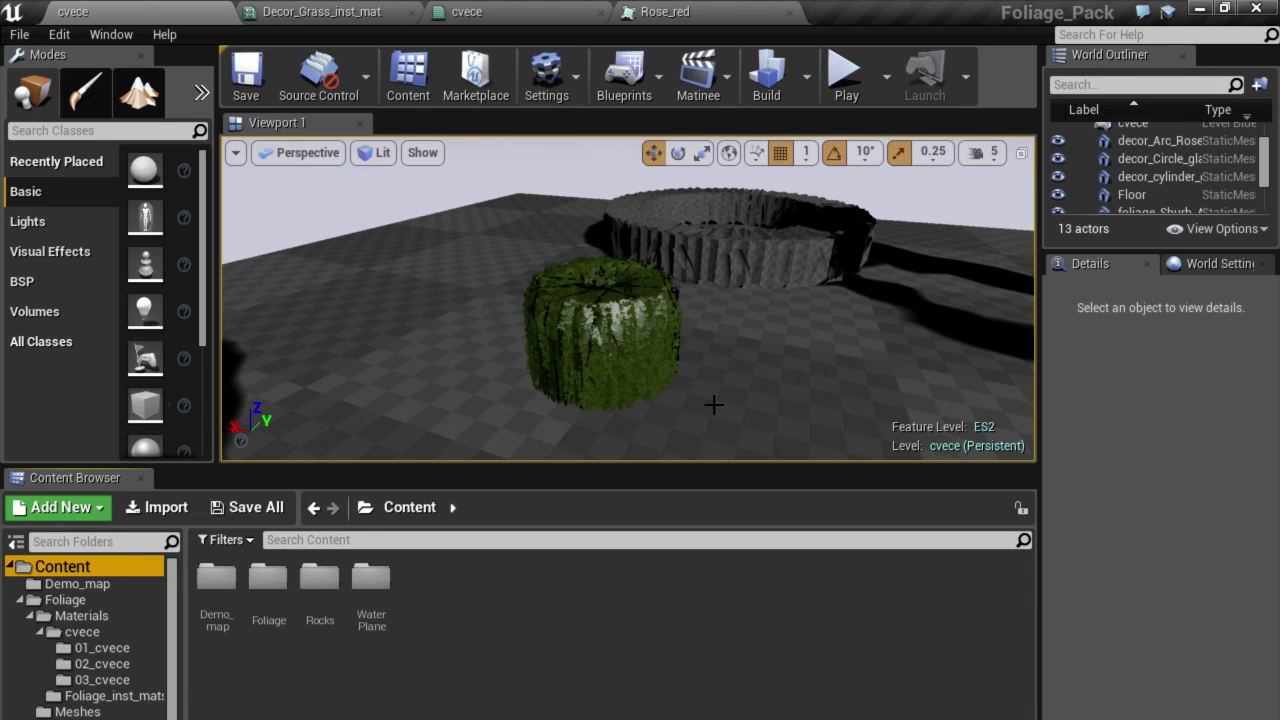
{"action": "mouse_move", "coordinate": [596, 382]}
{"action": "right_mouse_down"}
{"action": "mouse_move", "coordinate": [640, 340]}
{"action": "mouse_move", "coordinate": [670, 340]}
{"action": "mouse_move", "coordinate": [540, 330]}
{"action": "mouse_move", "coordinate": [580, 350]}
{"action": "mouse_move", "coordinate": [583, 335]}
{"action": "right_mouse_up"}
Duplicate the grass cylinder beside the original and scale the copy up to 2.
{"action": "left_click", "coordinate": [507, 314]}
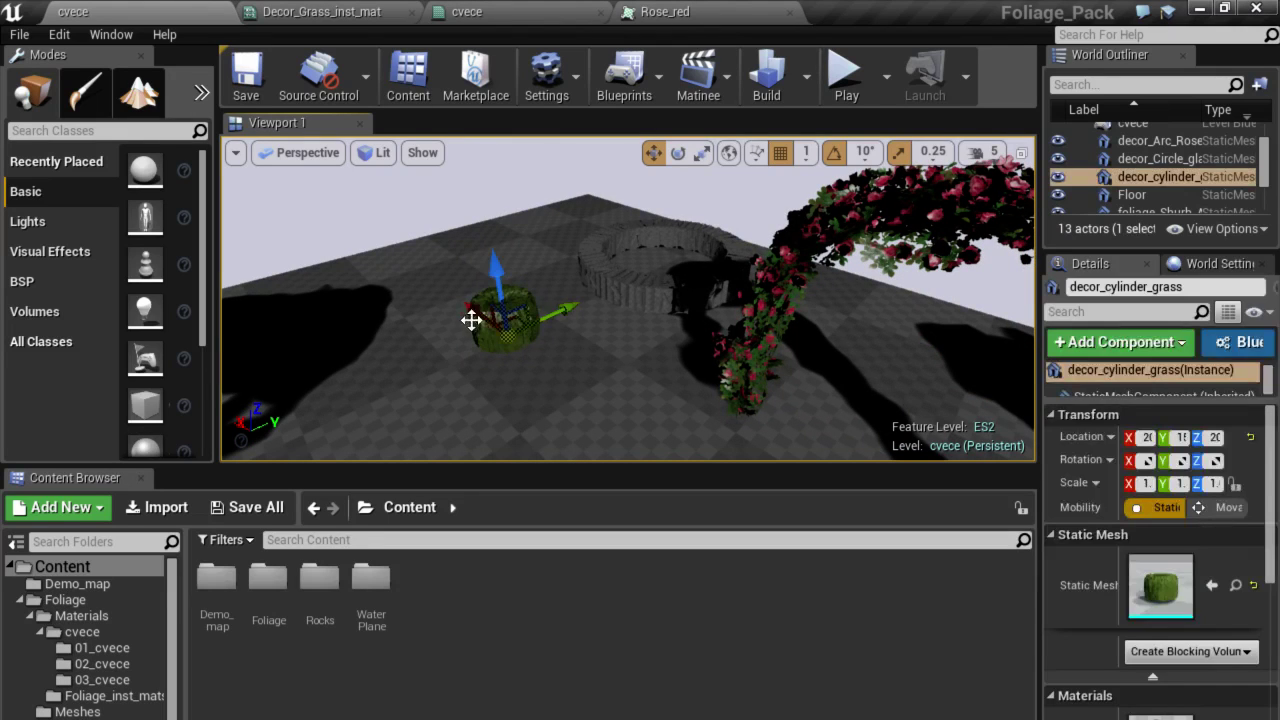
{"action": "mouse_move", "coordinate": [500, 318]}
{"action": "left_mouse_down", "text": "alt"}
{"action": "mouse_move", "coordinate": [605, 380]}
{"action": "mouse_move", "coordinate": [585, 300]}
{"action": "left_mouse_up", "text": "alt"}
{"action": "key", "text": "e"}
{"action": "key", "text": "r"}
{"action": "right_click_drag", "start_coordinate": [604, 357], "coordinate": [596, 348]}
{"action": "left_click_drag", "start_coordinate": [688, 256], "coordinate": [694, 244]}
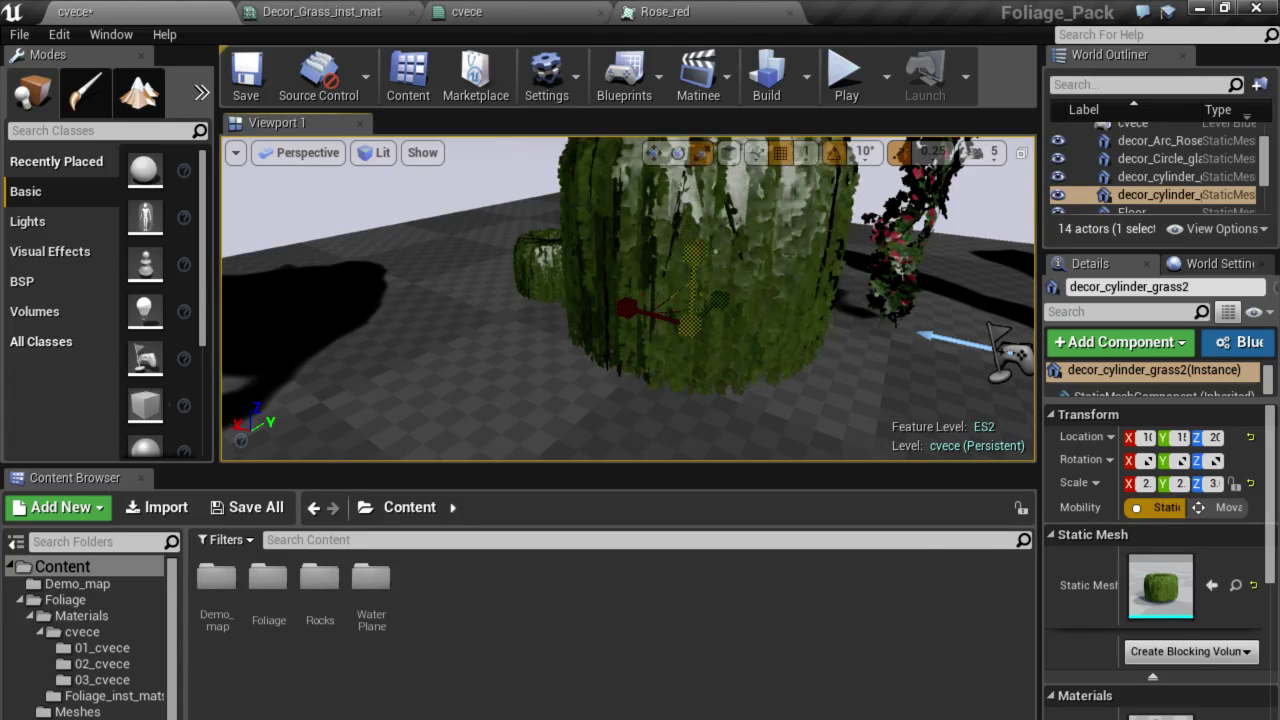
Undo the copy's accidental rotation and Z stretch, keeping a uniform scale of 2.
{"action": "key", "text": "e"}
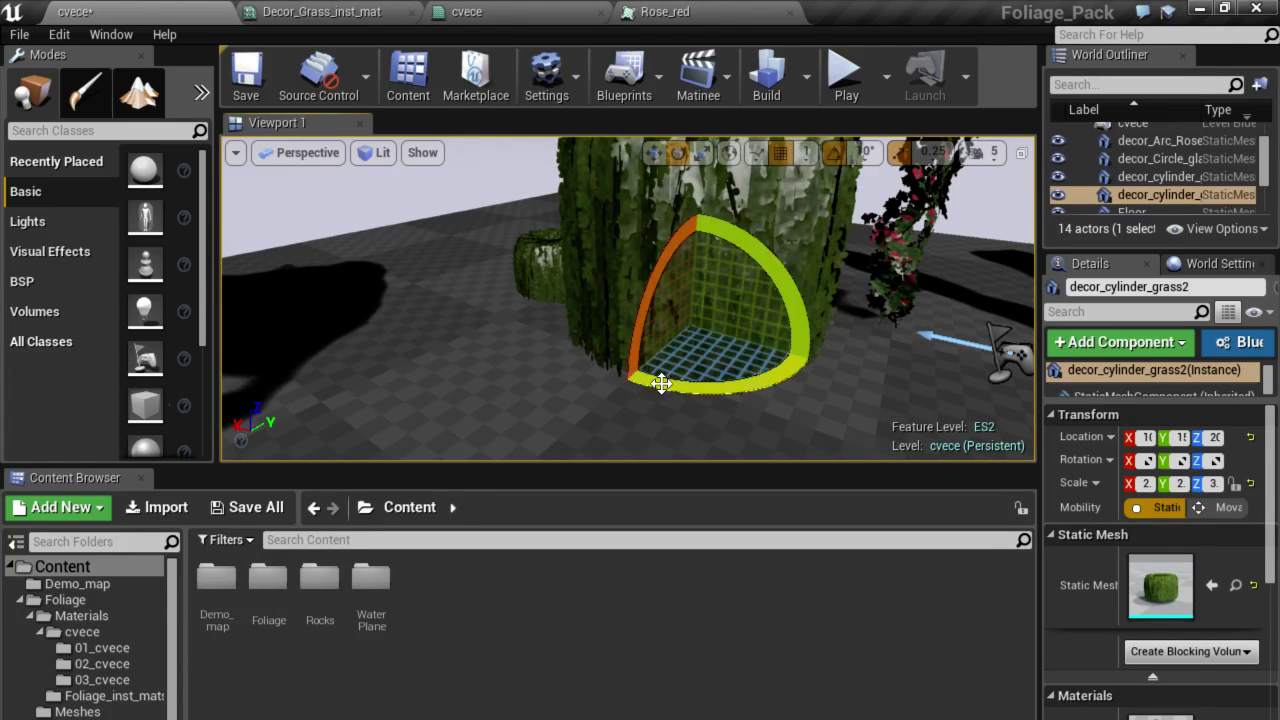
{"action": "left_click_drag", "start_coordinate": [657, 380], "coordinate": [669, 384]}
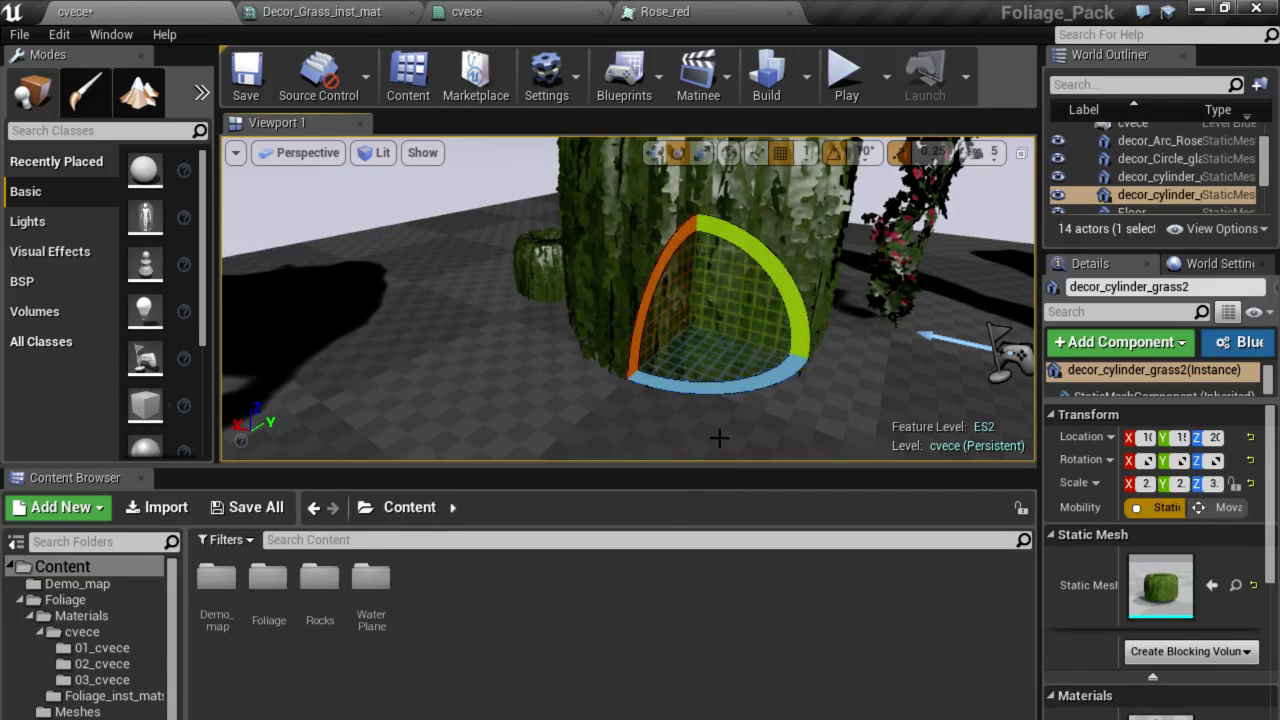
{"action": "key", "text": "Escape"}
{"action": "right_click_drag", "start_coordinate": [669, 384], "coordinate": [668, 376]}
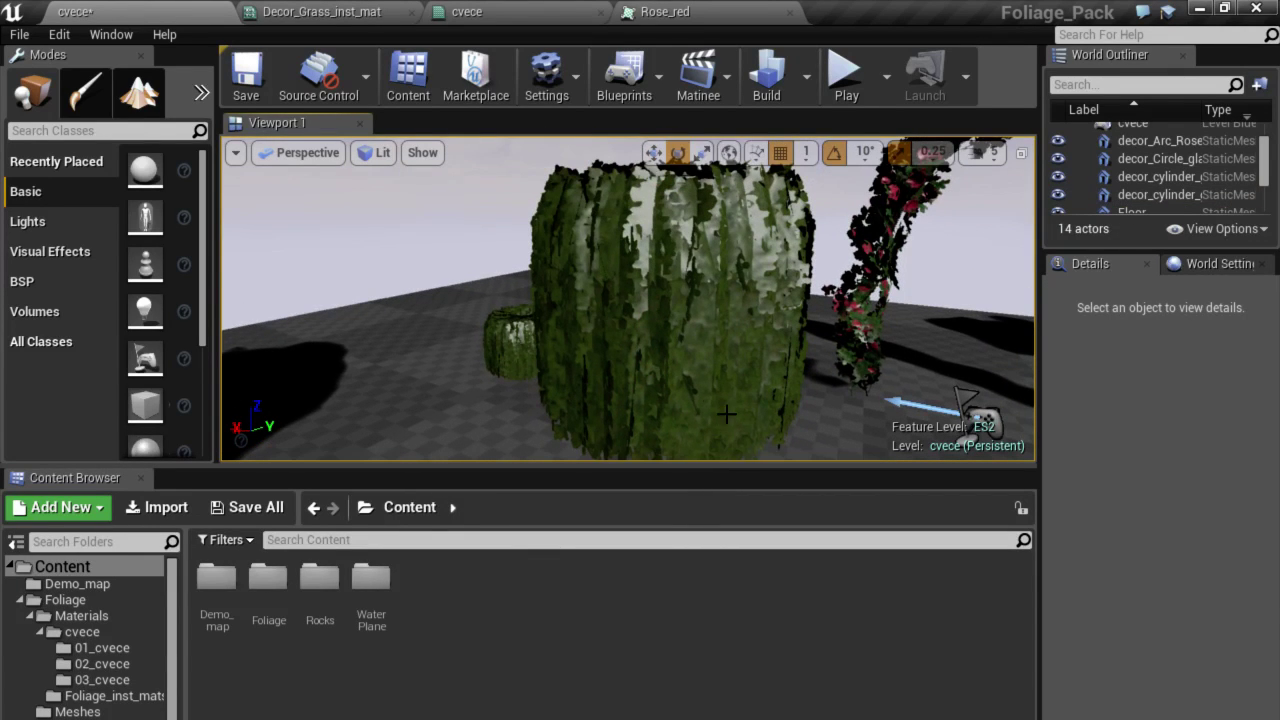
{"action": "left_click", "coordinate": [700, 378]}
{"action": "key", "text": "ctrl+z"}
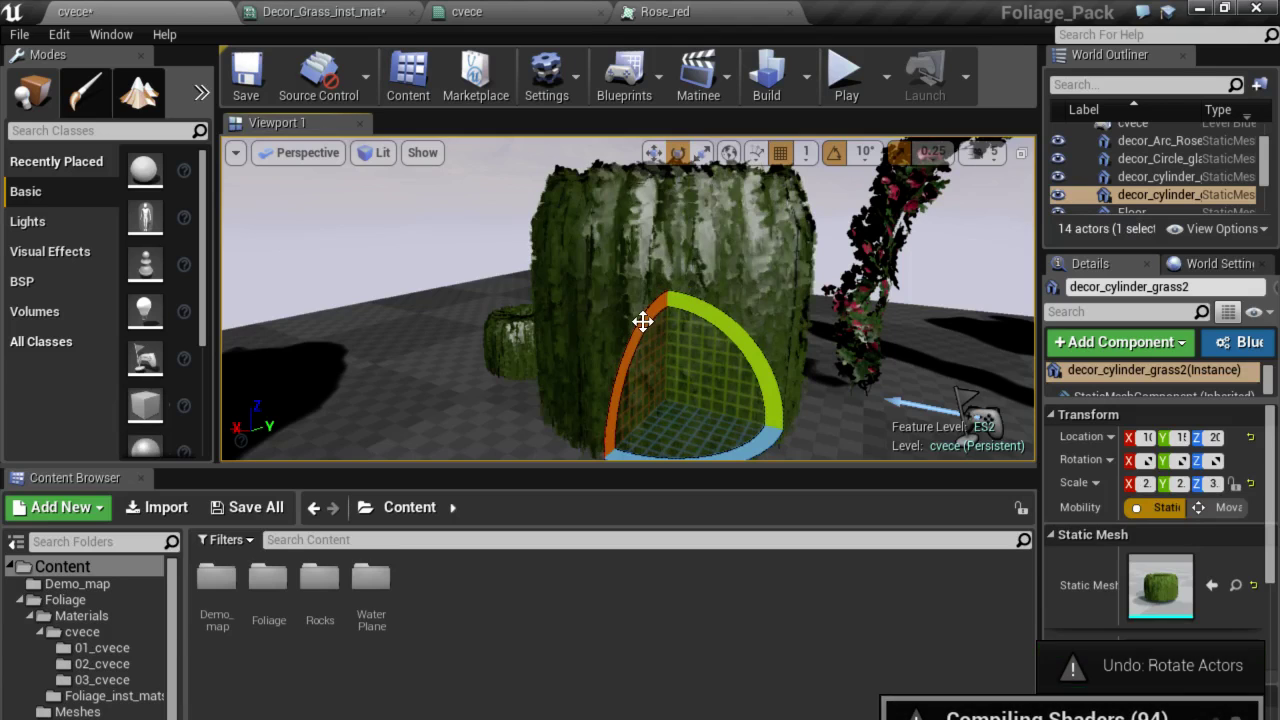
{"action": "key", "text": "ctrl+z"}
{"action": "mouse_move", "coordinate": [640, 310]}
{"action": "right_mouse_down"}
{"action": "mouse_move", "coordinate": [560, 313]}
{"action": "mouse_move", "coordinate": [580, 284]}
{"action": "right_mouse_up"}
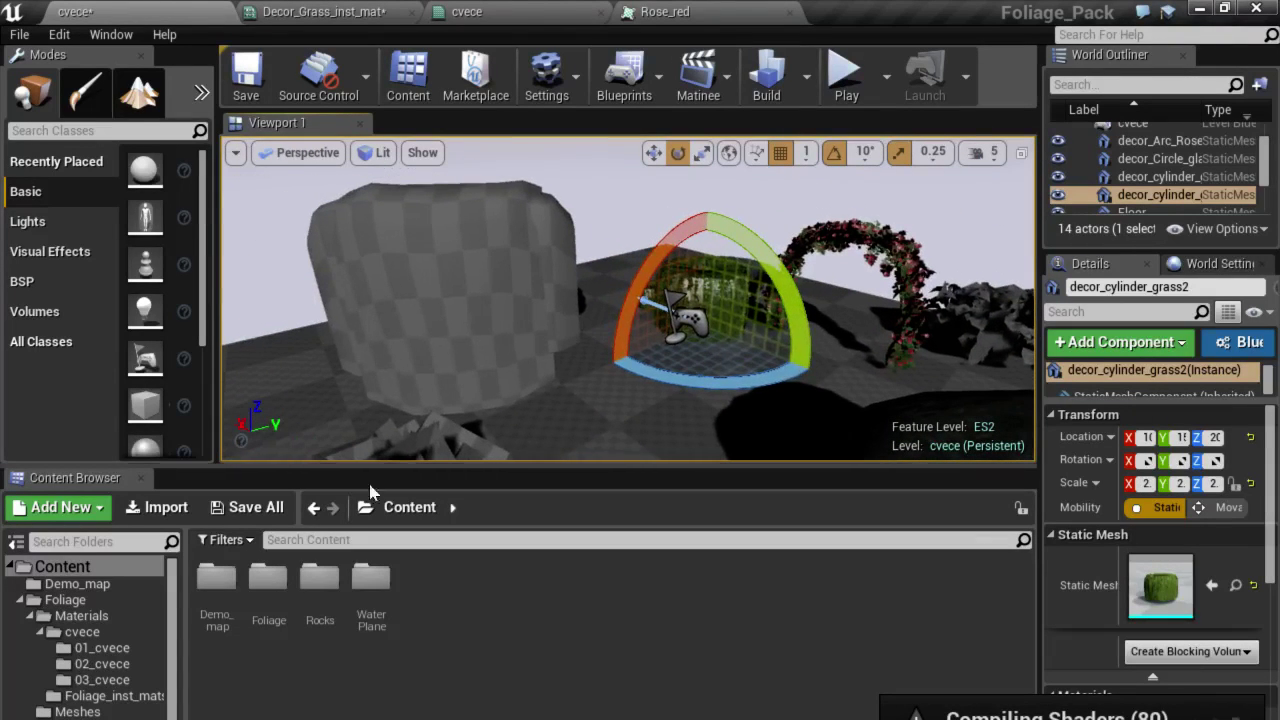
Add a new folder 04_cvece inside cvece, then rename it to 04_foliage.
{"action": "left_click", "coordinate": [82, 632]}
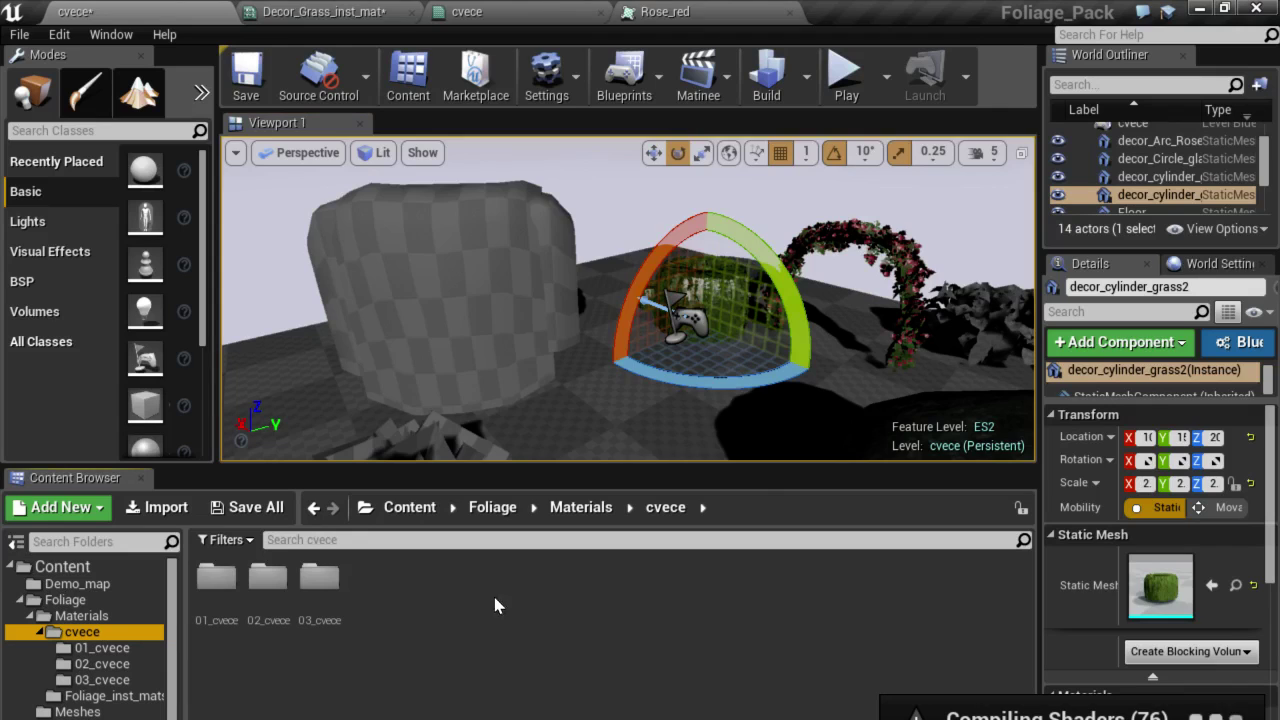
{"action": "right_click", "coordinate": [465, 597]}
{"action": "left_click", "coordinate": [588, 234]}
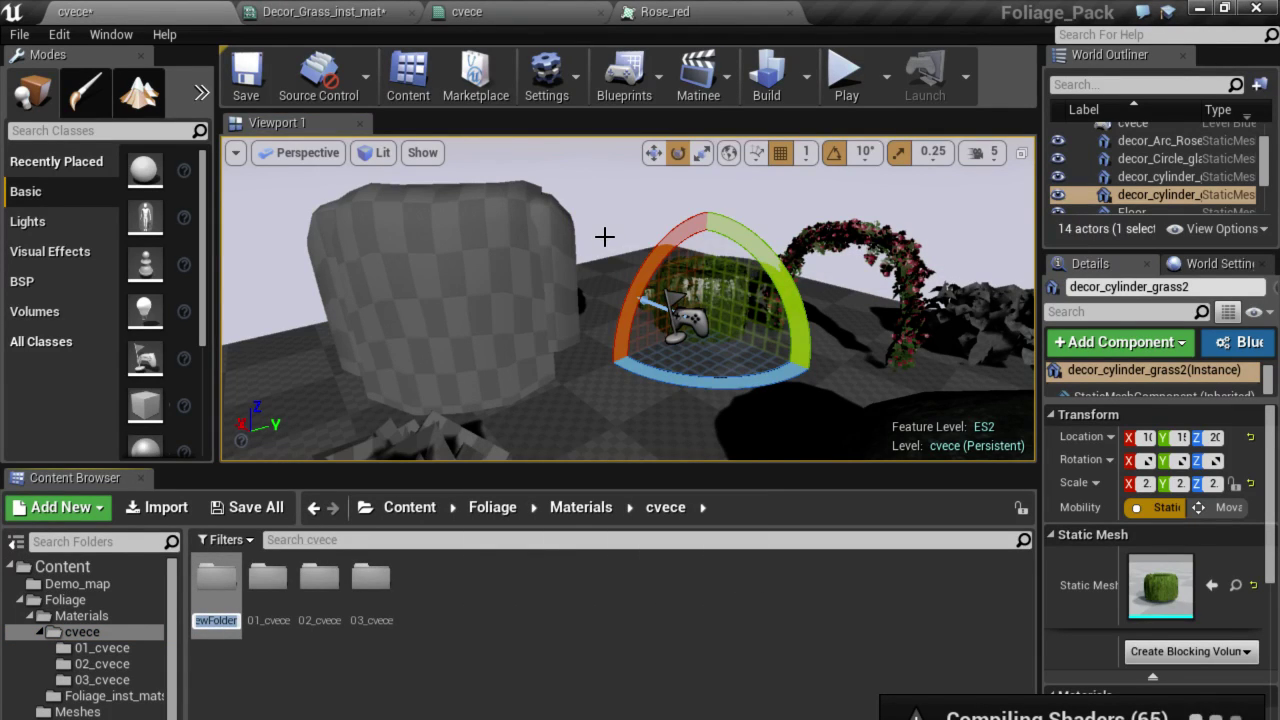
{"action": "type", "text": "04_"}
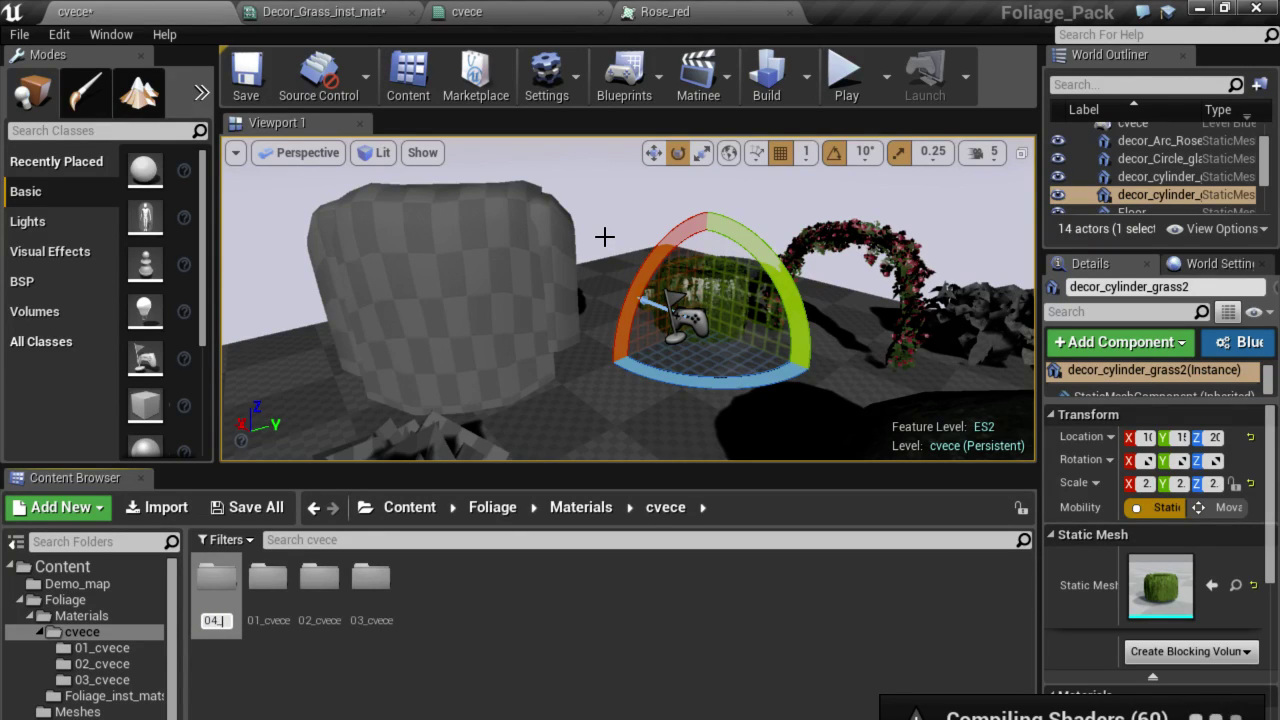
{"action": "type", "text": "cvece"}
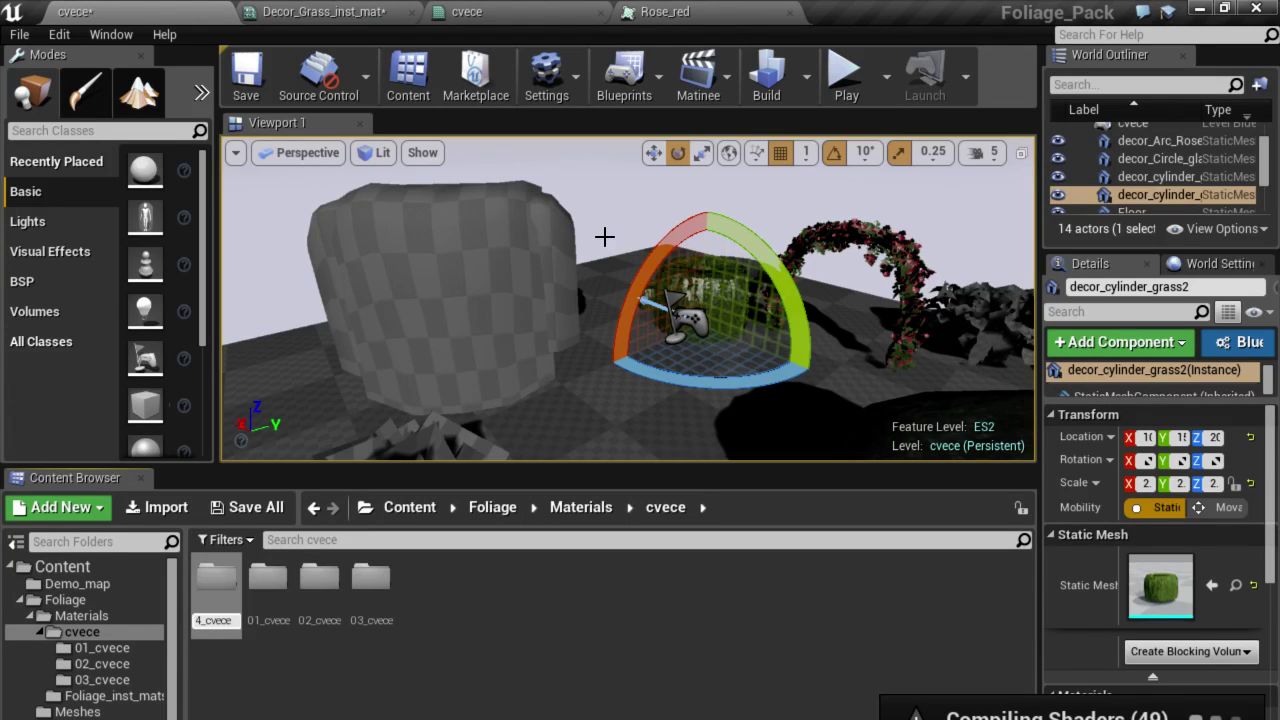
{"action": "key", "text": "Return"}
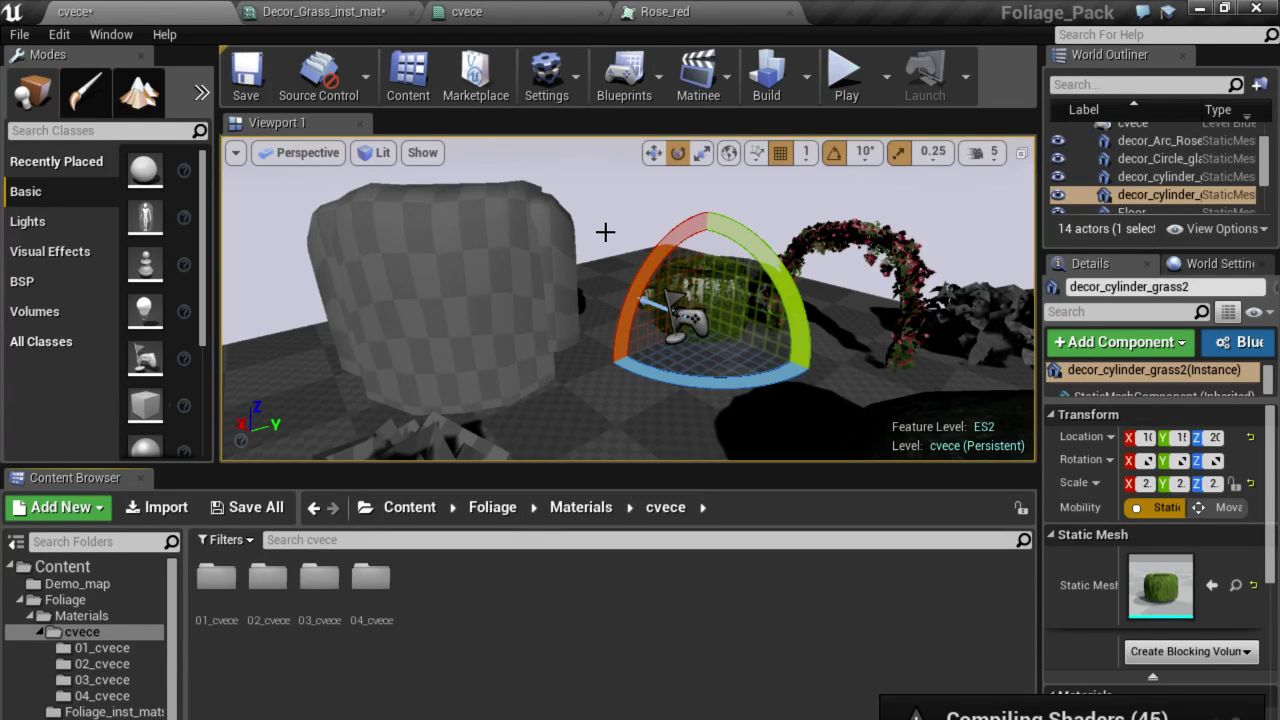
{"action": "left_click", "coordinate": [371, 571]}
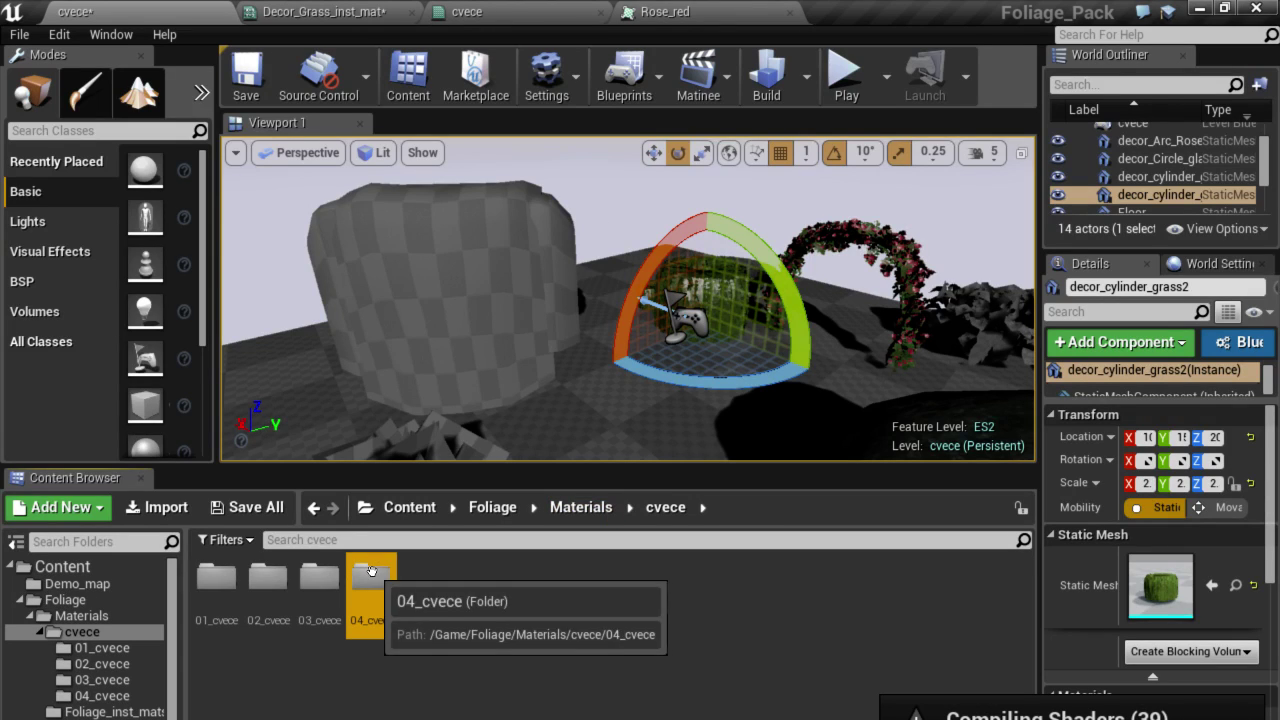
{"action": "left_click", "coordinate": [386, 621]}
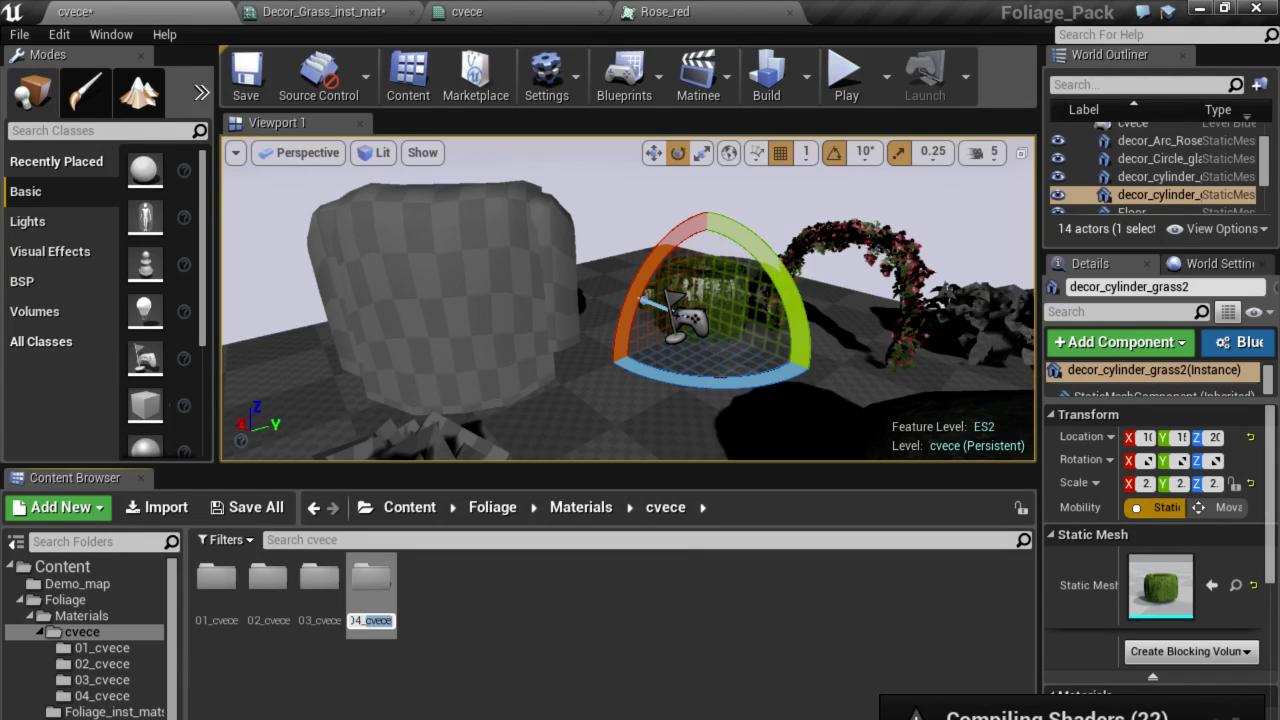
{"action": "type", "text": "04_foli"}
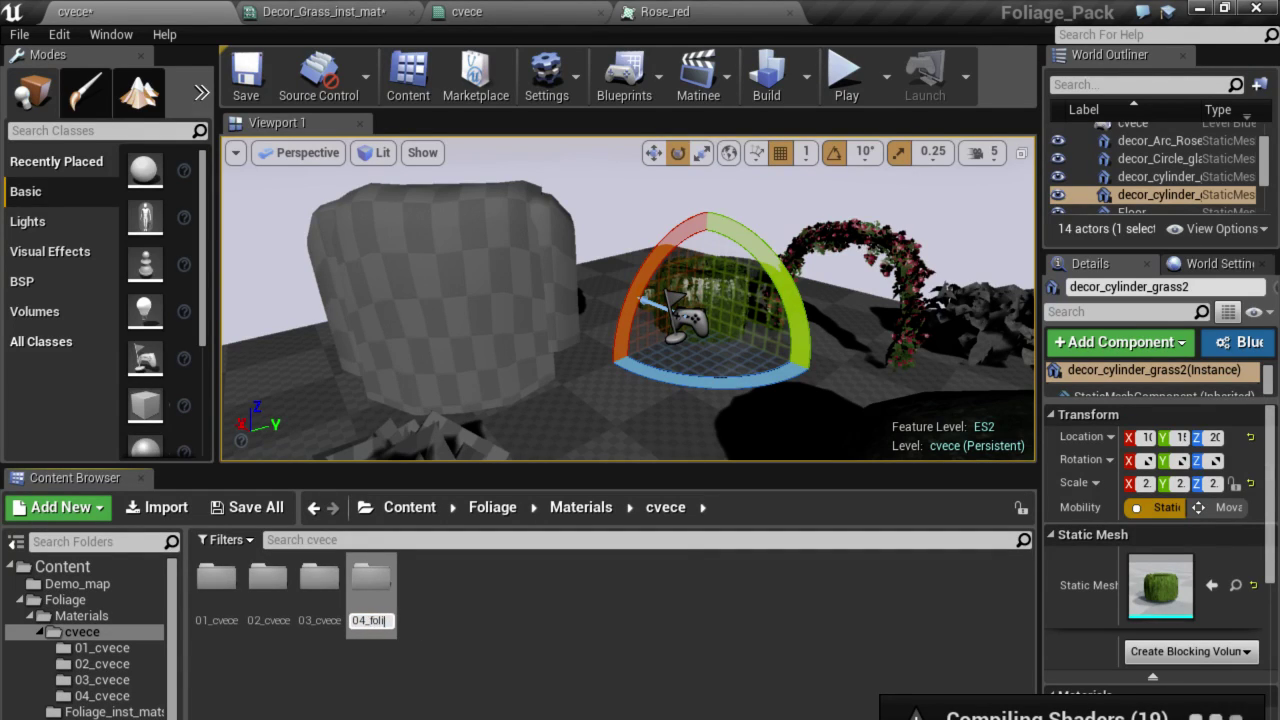
{"action": "type", "text": "age"}
{"action": "key", "text": "Return"}
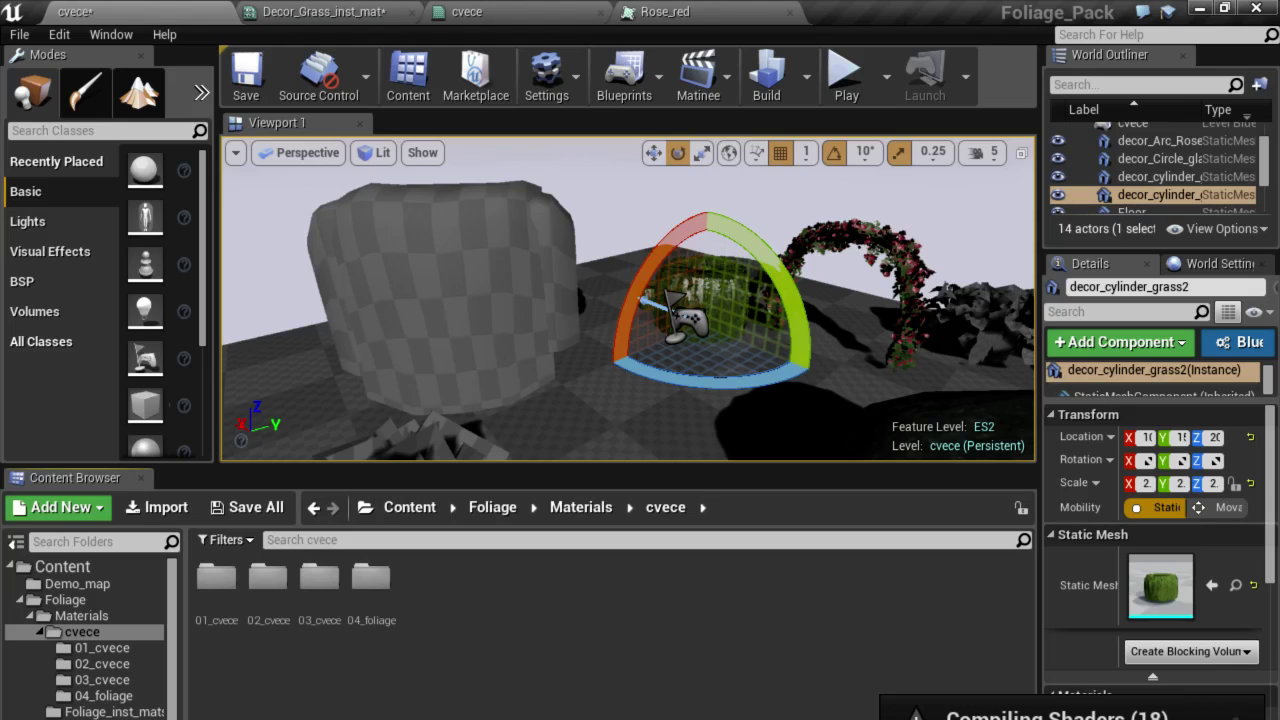
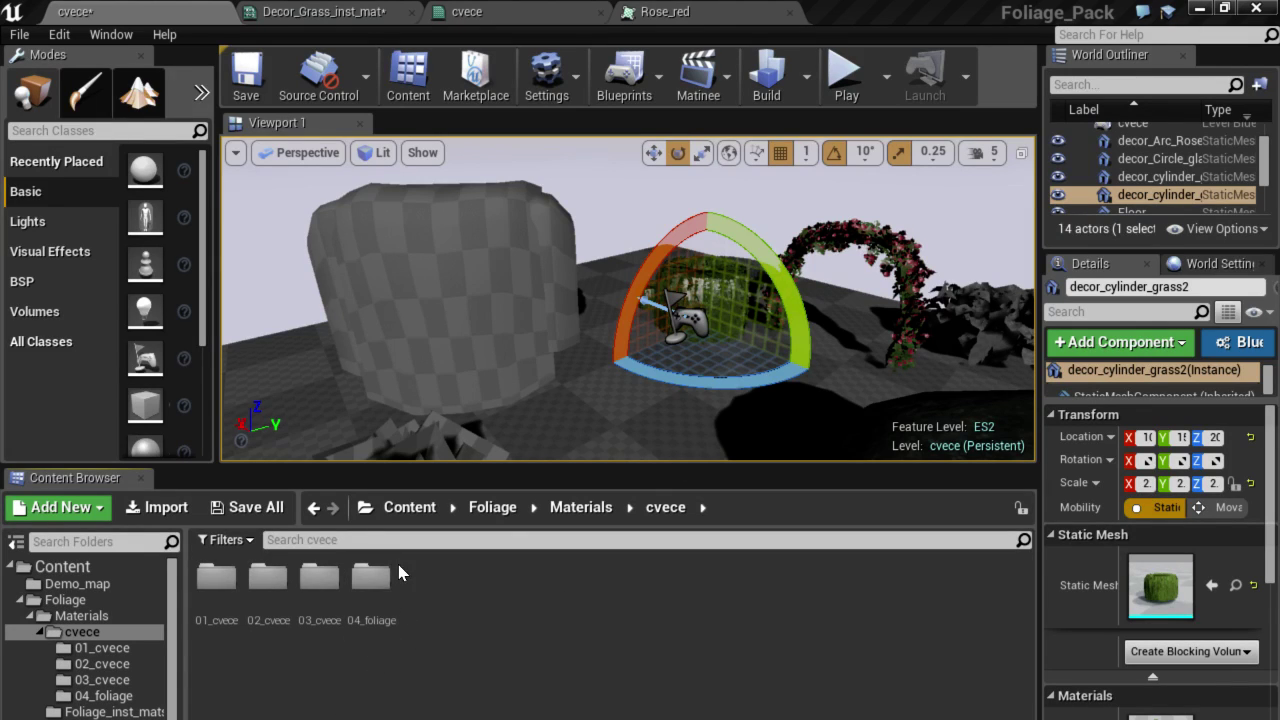
Select the CliffDeco_01 rock and find its Hanging_moss_inst_mat material in Foliage_inst_mats.
{"action": "left_click", "coordinate": [490, 309]}
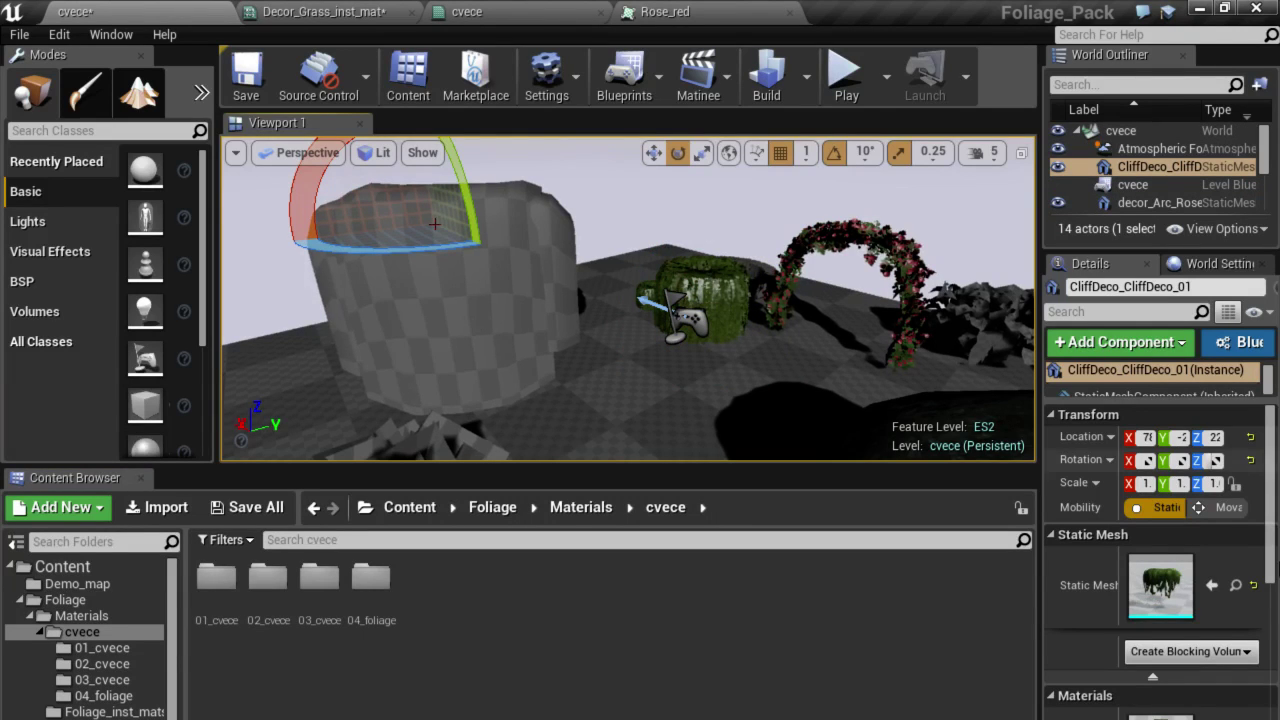
{"action": "left_click_drag", "start_coordinate": [1273, 540], "coordinate": [1276, 566]}
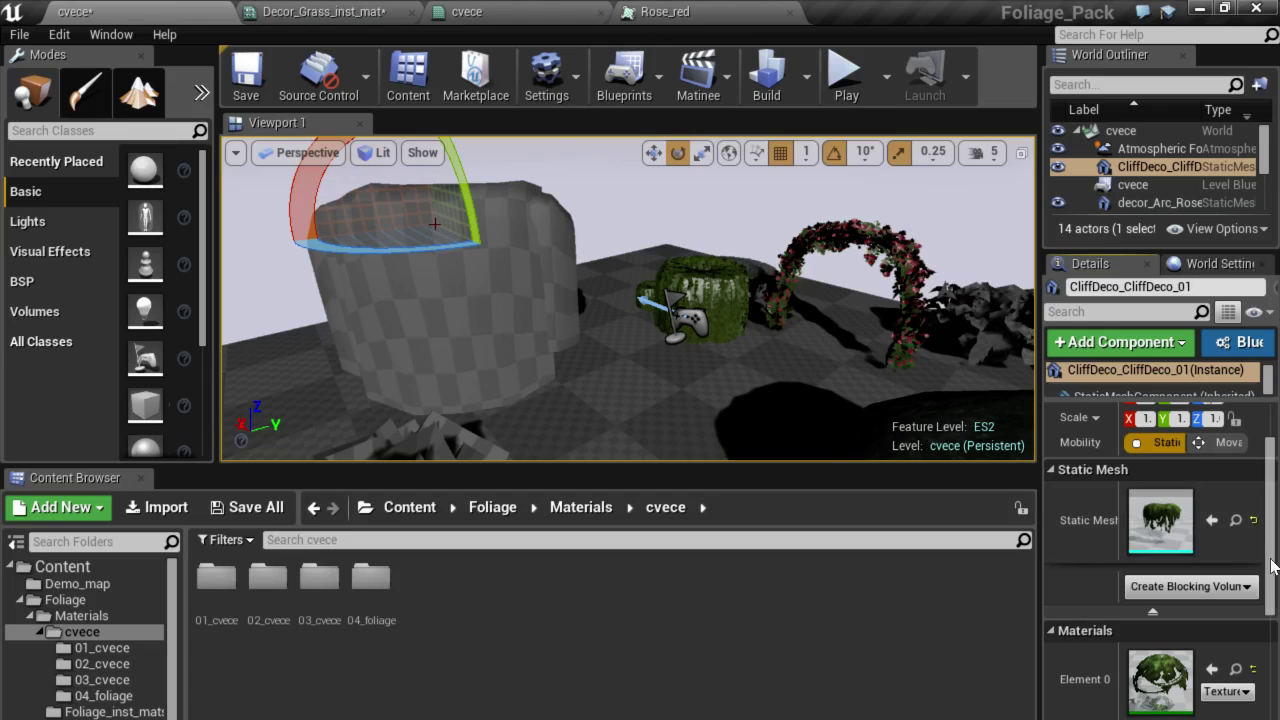
{"action": "left_click", "coordinate": [1236, 670]}
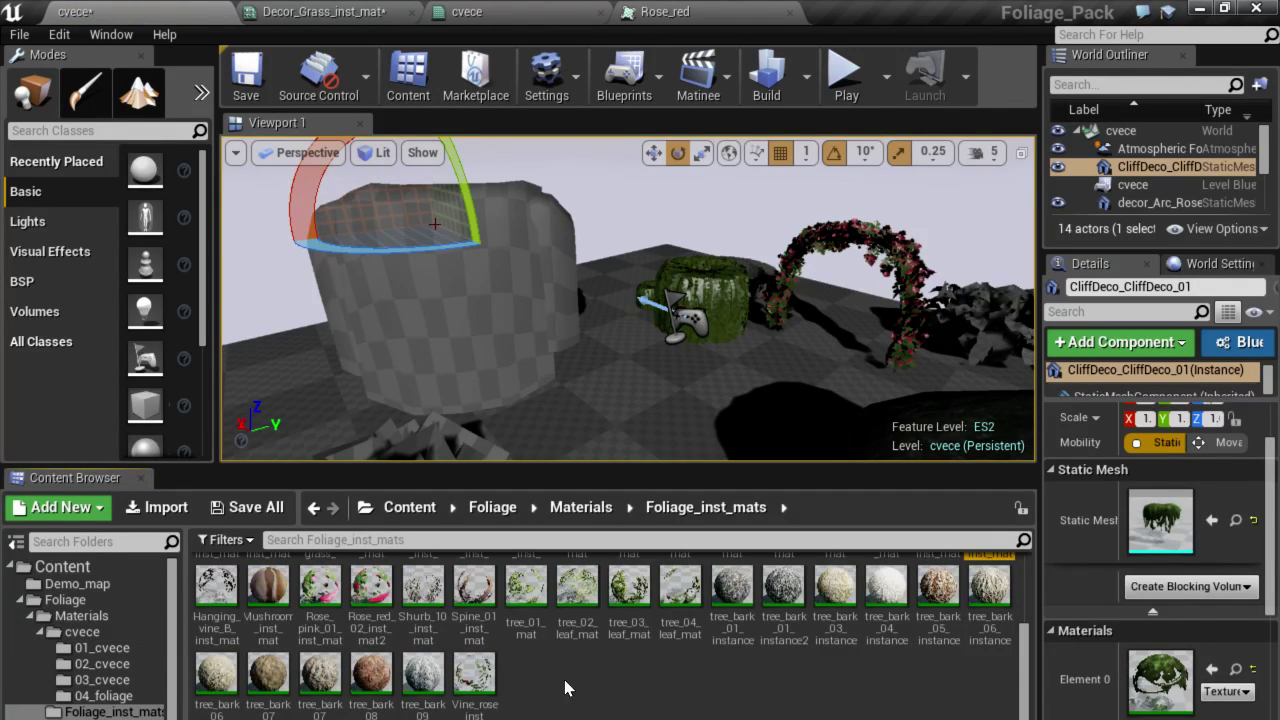
{"action": "scroll", "coordinate": [500, 660], "scroll_direction": "up", "scroll_amount": 2}
{"action": "scroll", "coordinate": [500, 660], "scroll_direction": "up", "scroll_amount": 1}
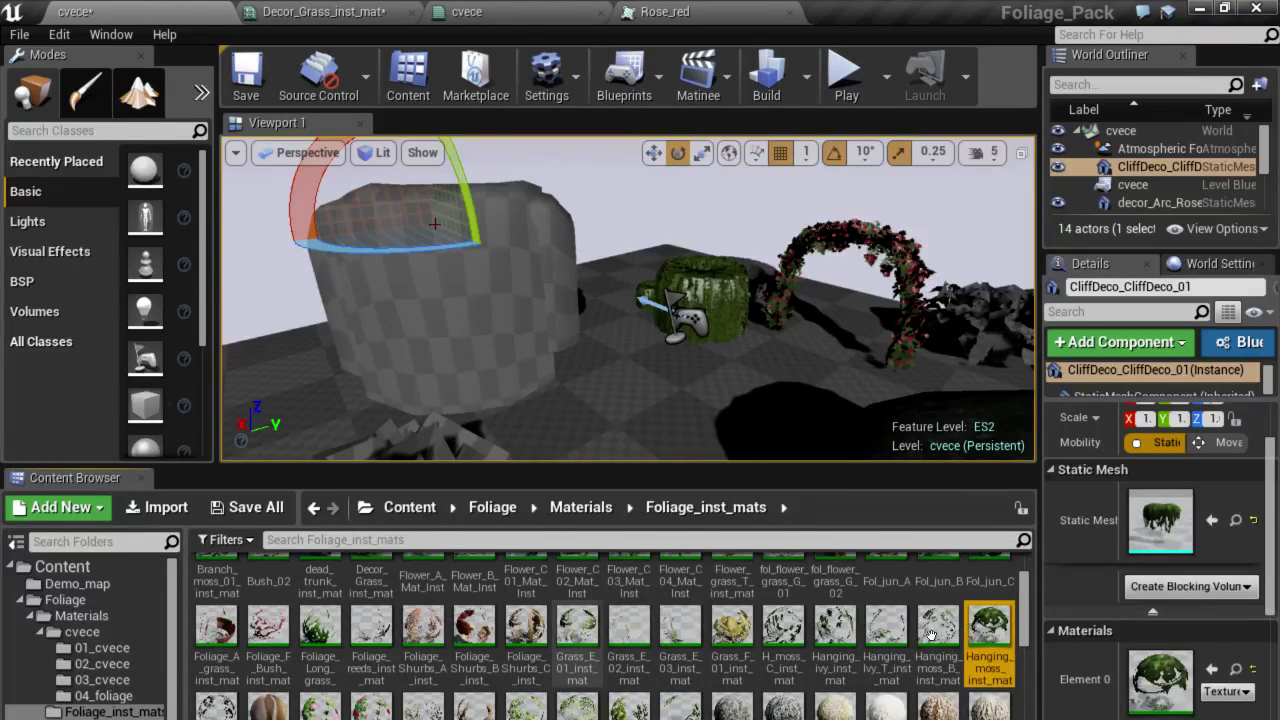
{"action": "left_click_drag", "start_coordinate": [1026, 613], "coordinate": [1034, 626]}
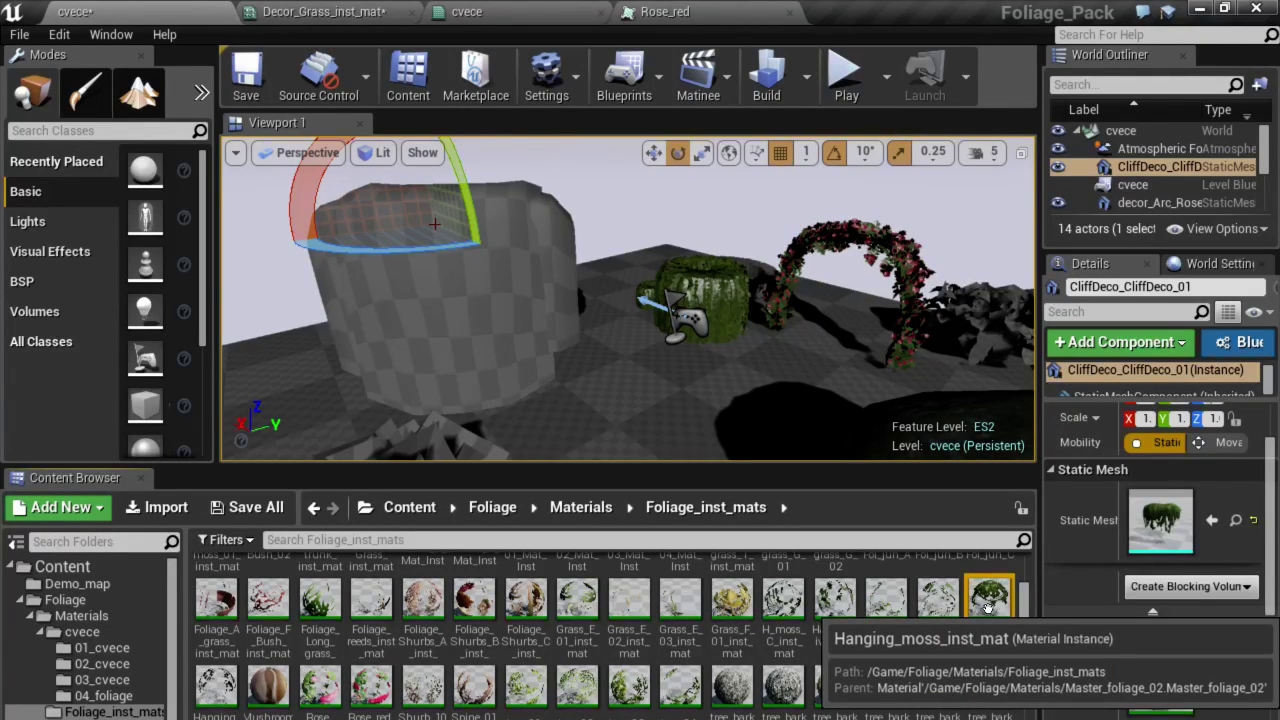
Open Hanging_moss_inst_mat and find its HangingMoss_02_Diff color texture in Foliage Textures.
{"action": "double_click", "coordinate": [989, 614]}
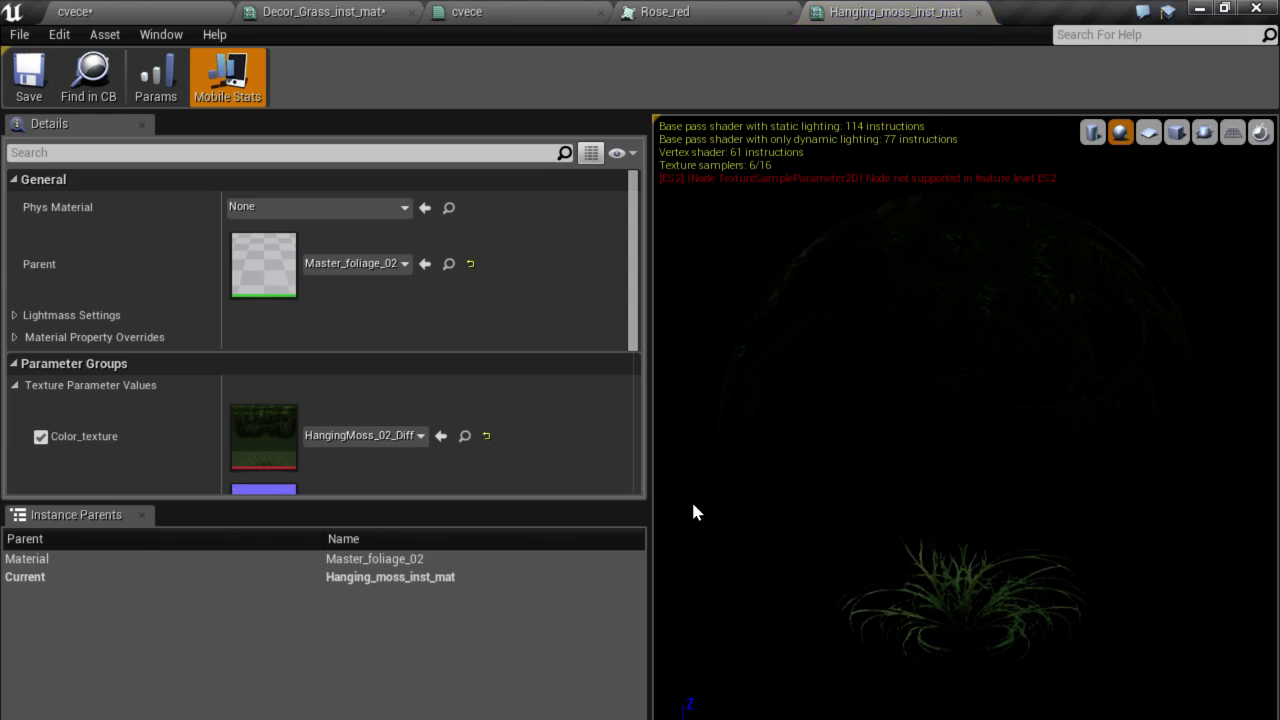
{"action": "scroll", "coordinate": [325, 375], "scroll_direction": "down", "scroll_amount": 2}
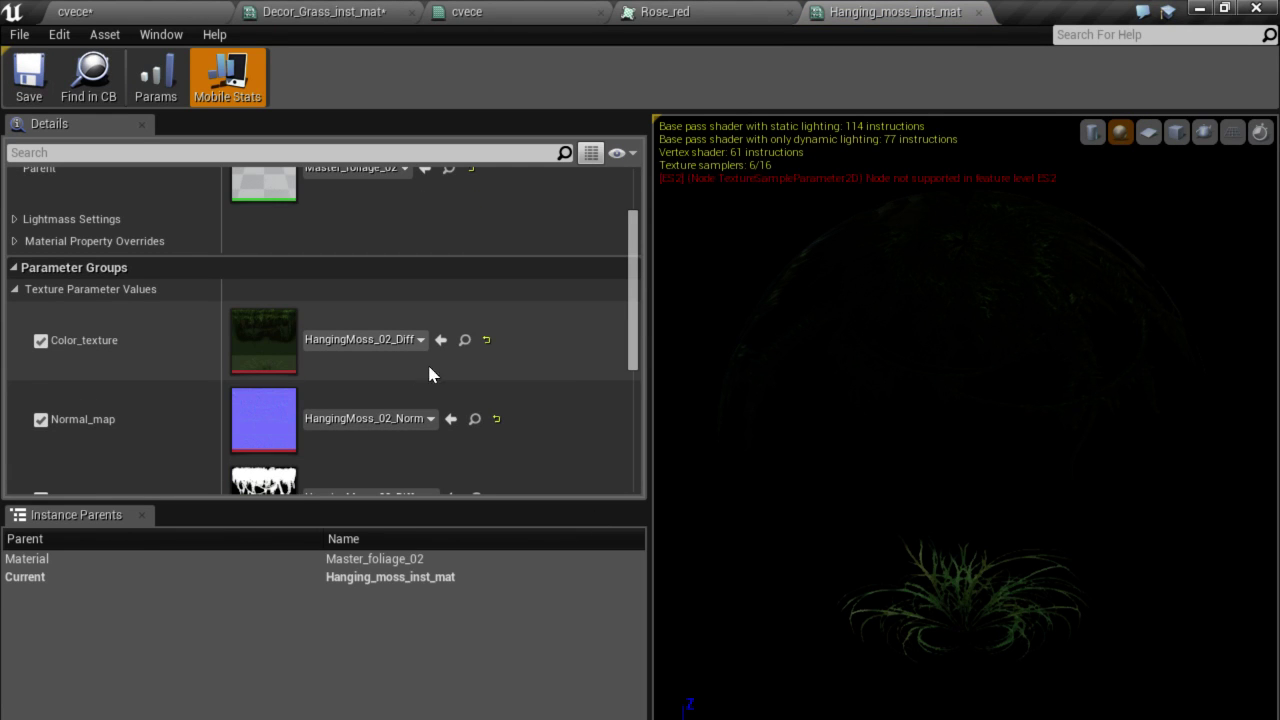
{"action": "scroll", "coordinate": [462, 344], "scroll_direction": "down", "scroll_amount": 3}
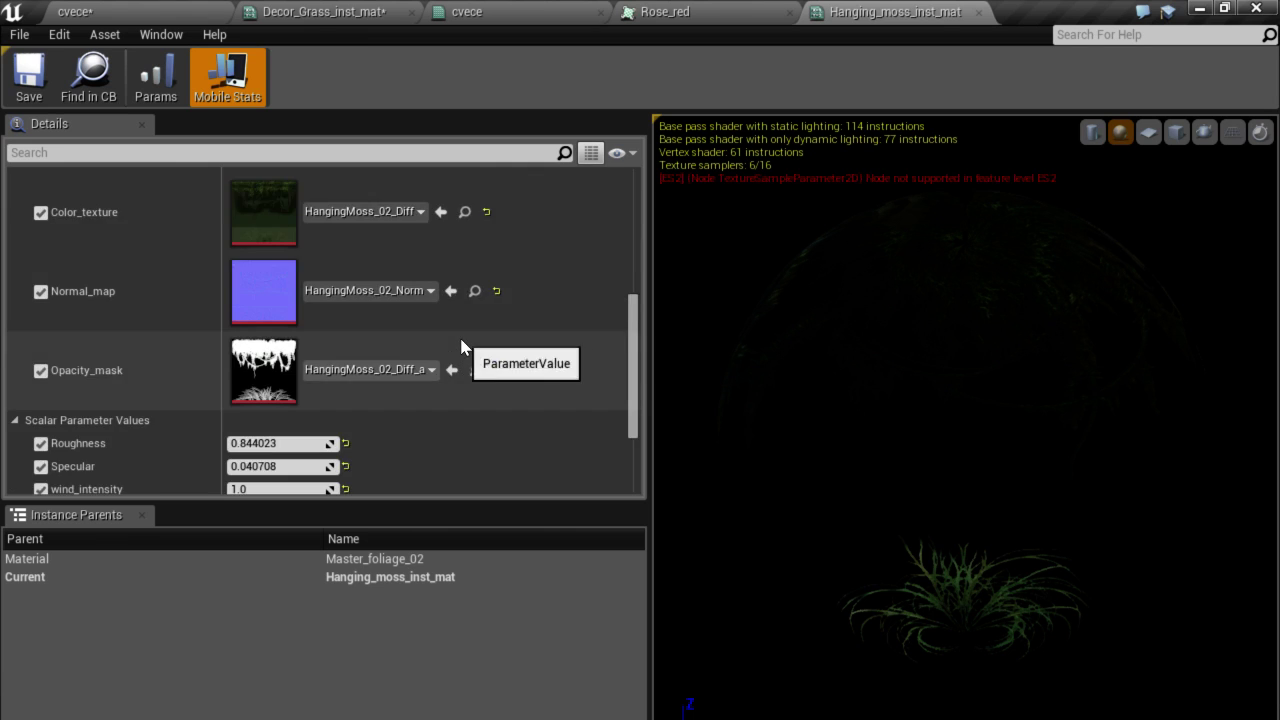
{"action": "scroll", "coordinate": [462, 340], "scroll_direction": "down", "scroll_amount": 1}
{"action": "scroll", "coordinate": [462, 337], "scroll_direction": "up", "scroll_amount": 4}
{"action": "left_click", "coordinate": [464, 316]}
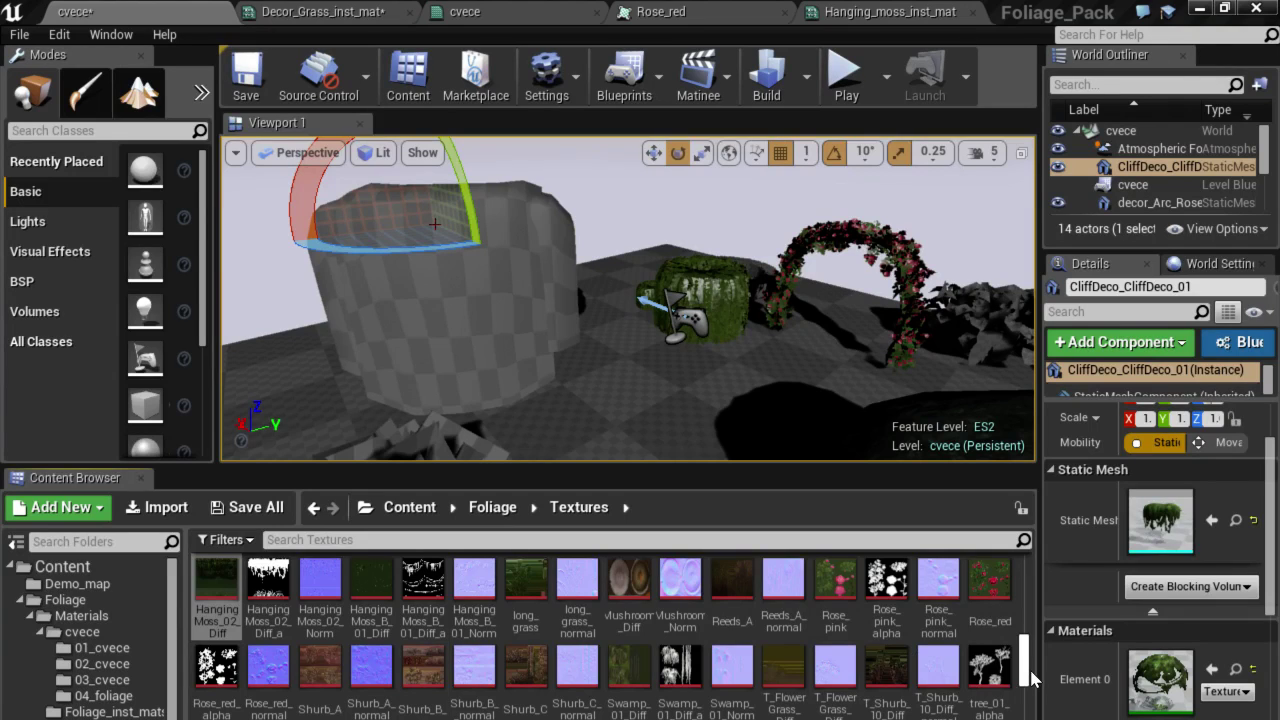
Copy the three HangingMoss_02 textures (diffuse, alpha, normal) into the 04_foliage folder.
{"action": "scroll", "coordinate": [1033, 679], "scroll_direction": "up", "scroll_amount": 1}
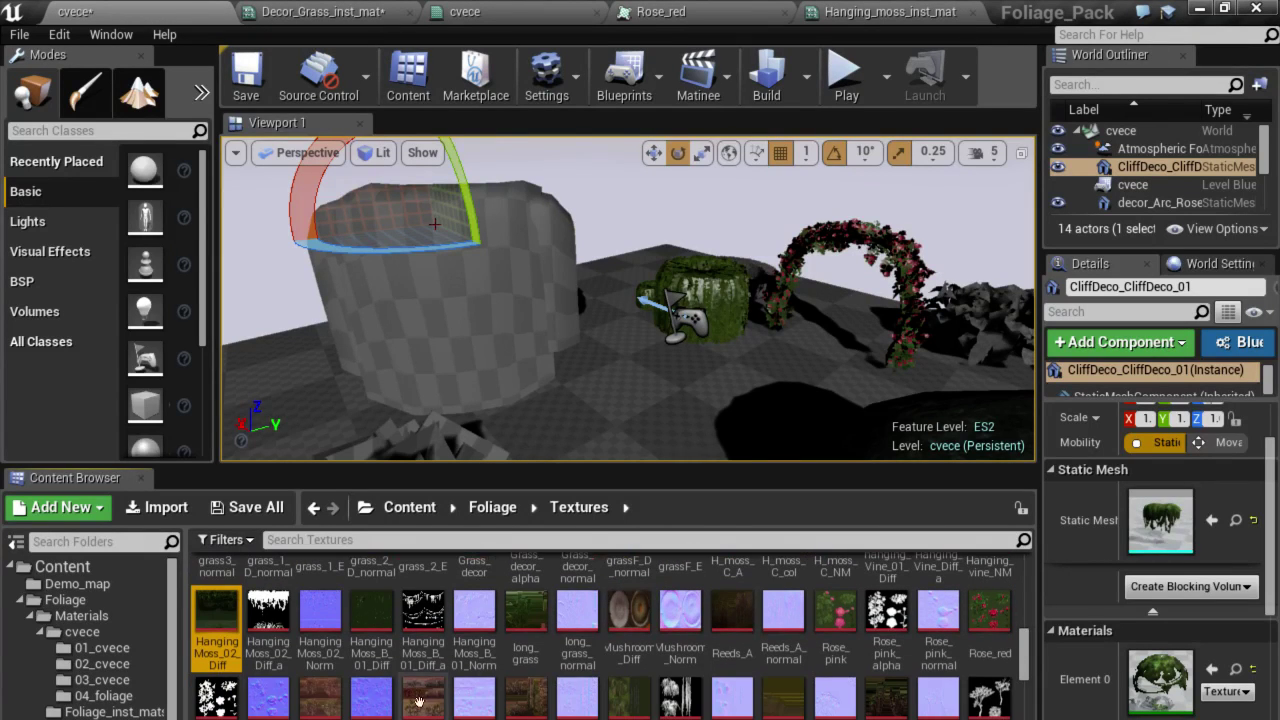
{"action": "scroll", "coordinate": [600, 640], "scroll_direction": "up", "scroll_amount": 1}
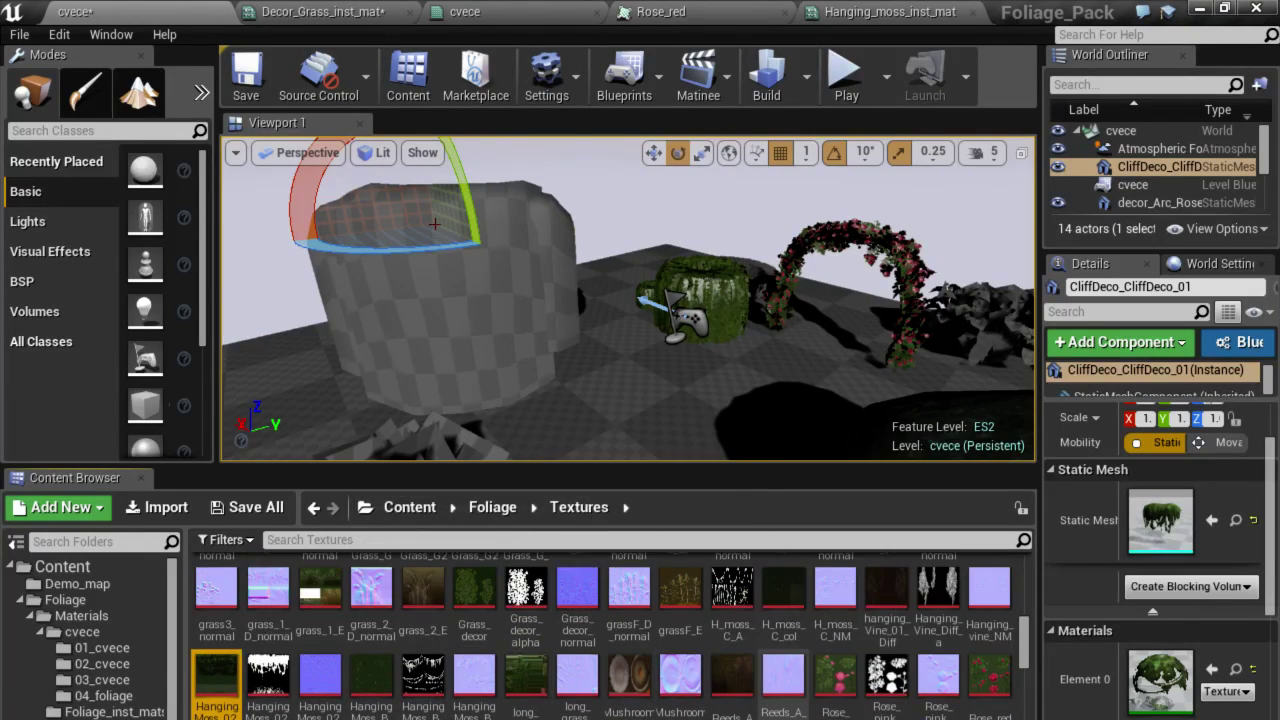
{"action": "scroll", "coordinate": [610, 636], "scroll_direction": "down", "scroll_amount": 1}
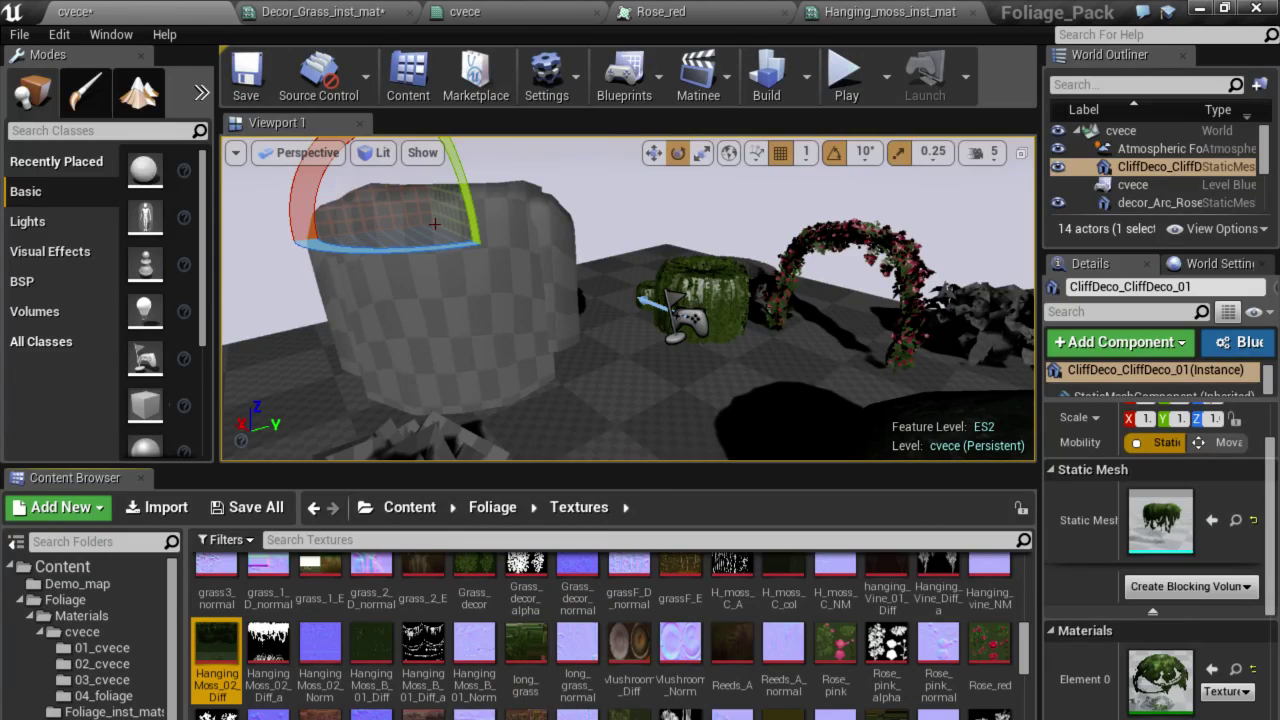
{"action": "left_click", "coordinate": [320, 650], "text": "shift"}
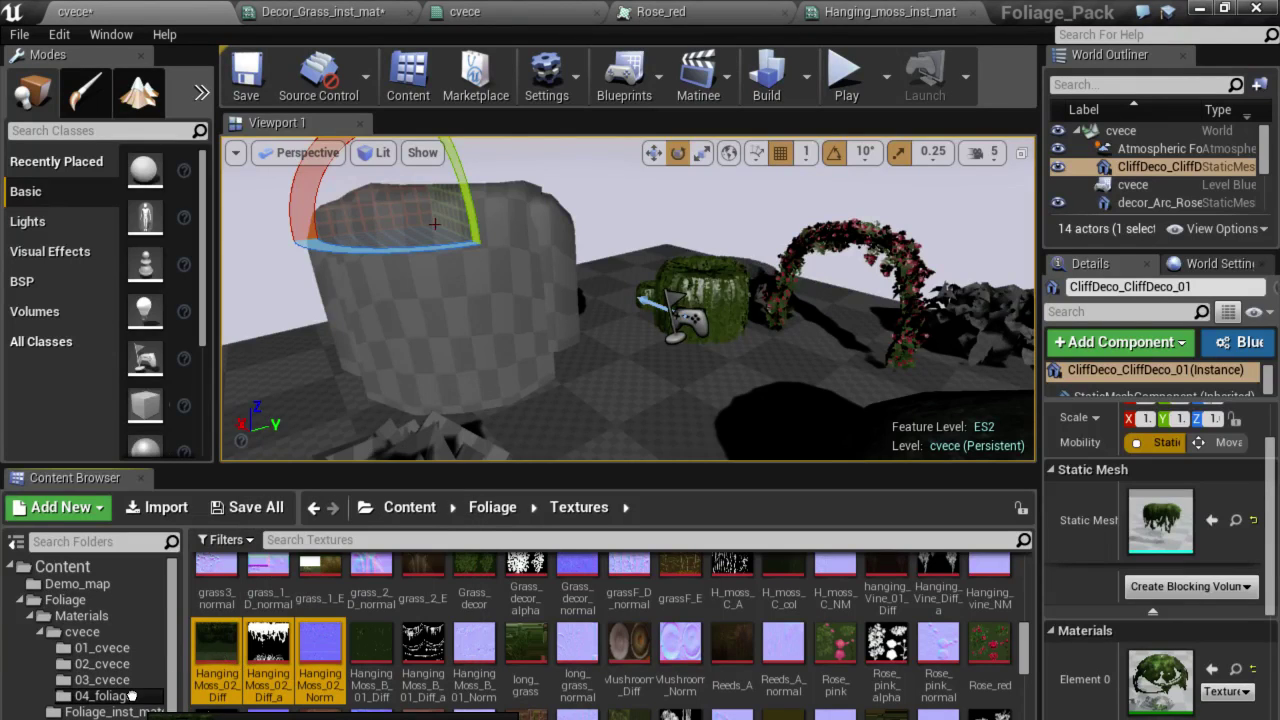
{"action": "left_click_drag", "start_coordinate": [131, 695], "coordinate": [131, 697]}
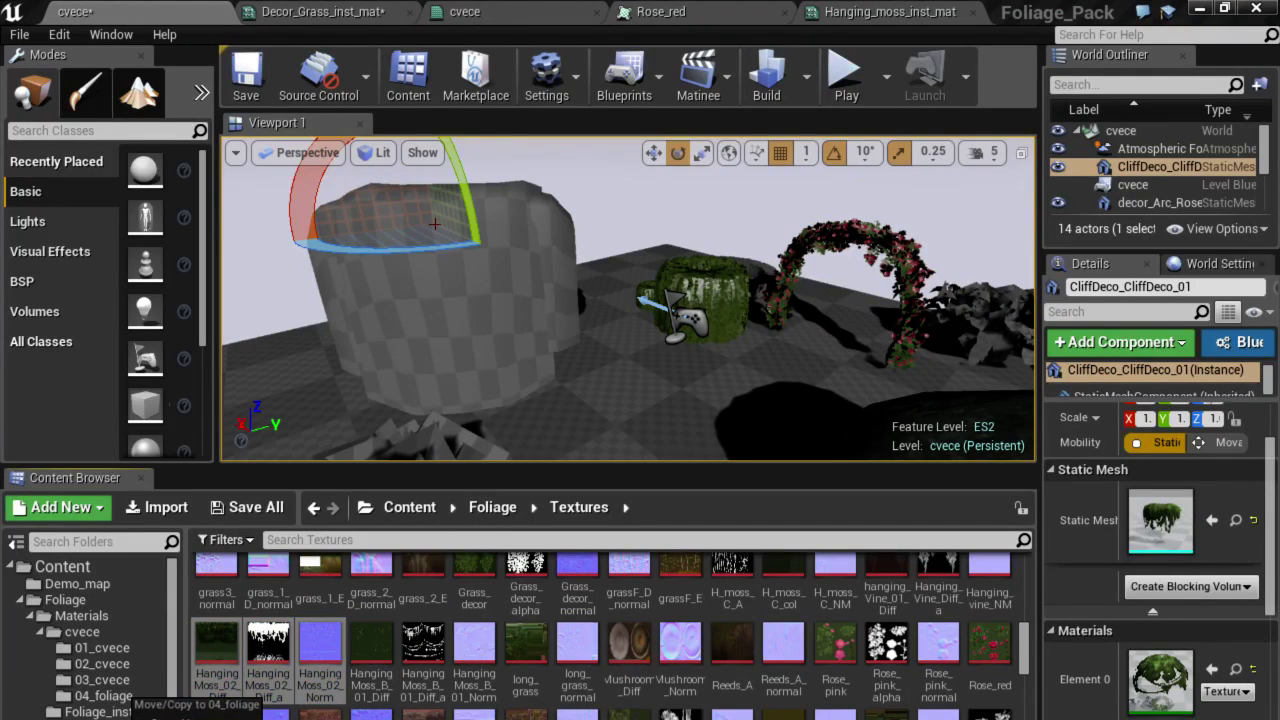
{"action": "left_click", "coordinate": [165, 655]}
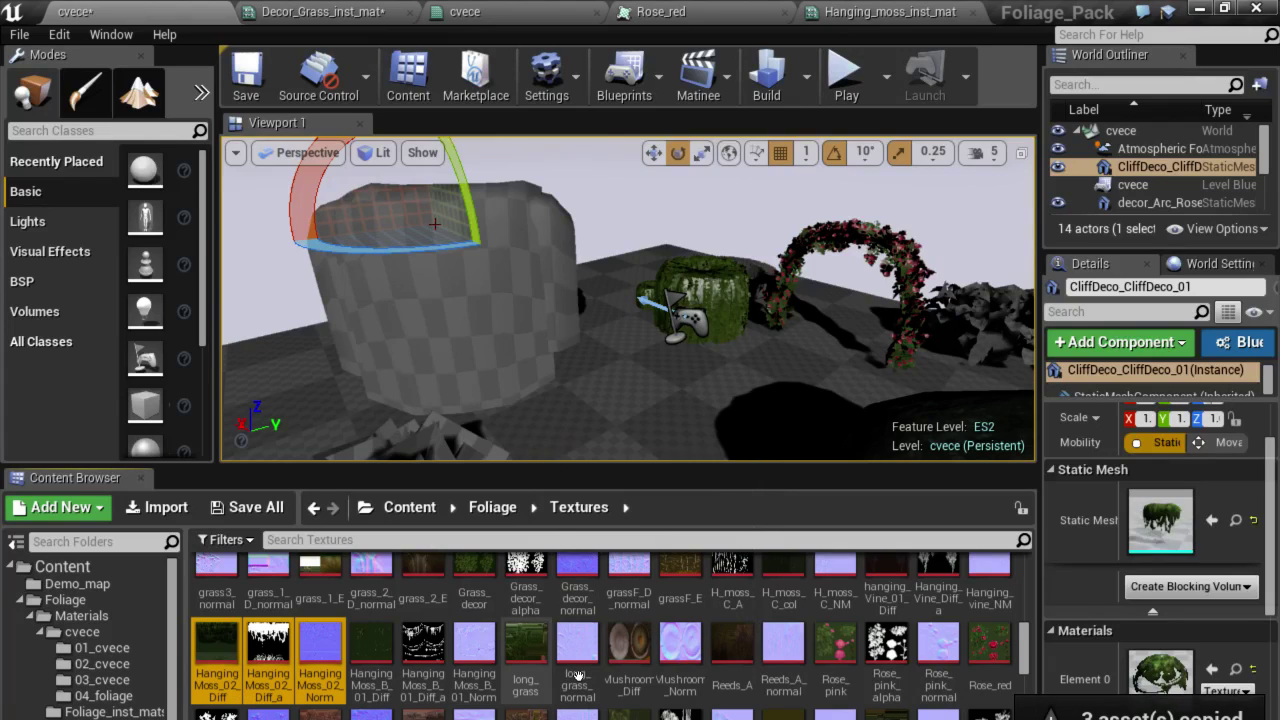
{"action": "left_click", "coordinate": [100, 694]}
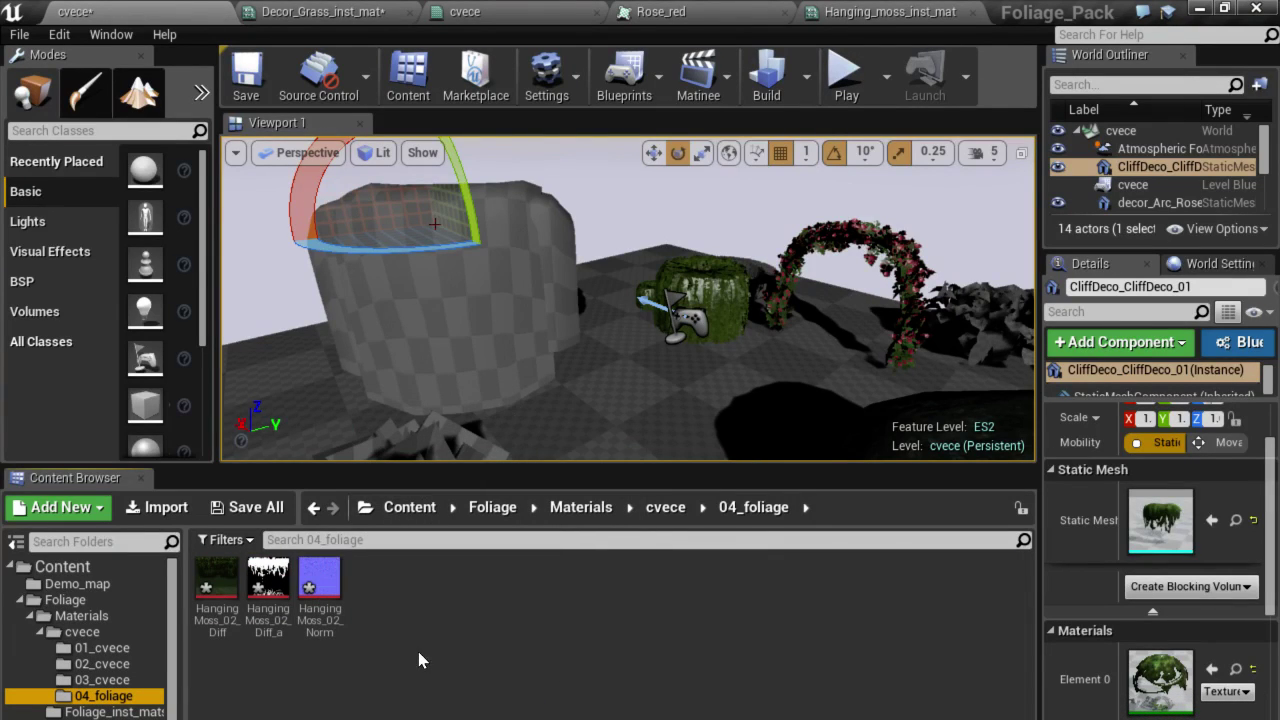
Copy the 03B_cvece material instance from 03_cvece into 04_foliage.
{"action": "left_click", "coordinate": [100, 680]}
{"action": "mouse_move", "coordinate": [219, 592]}
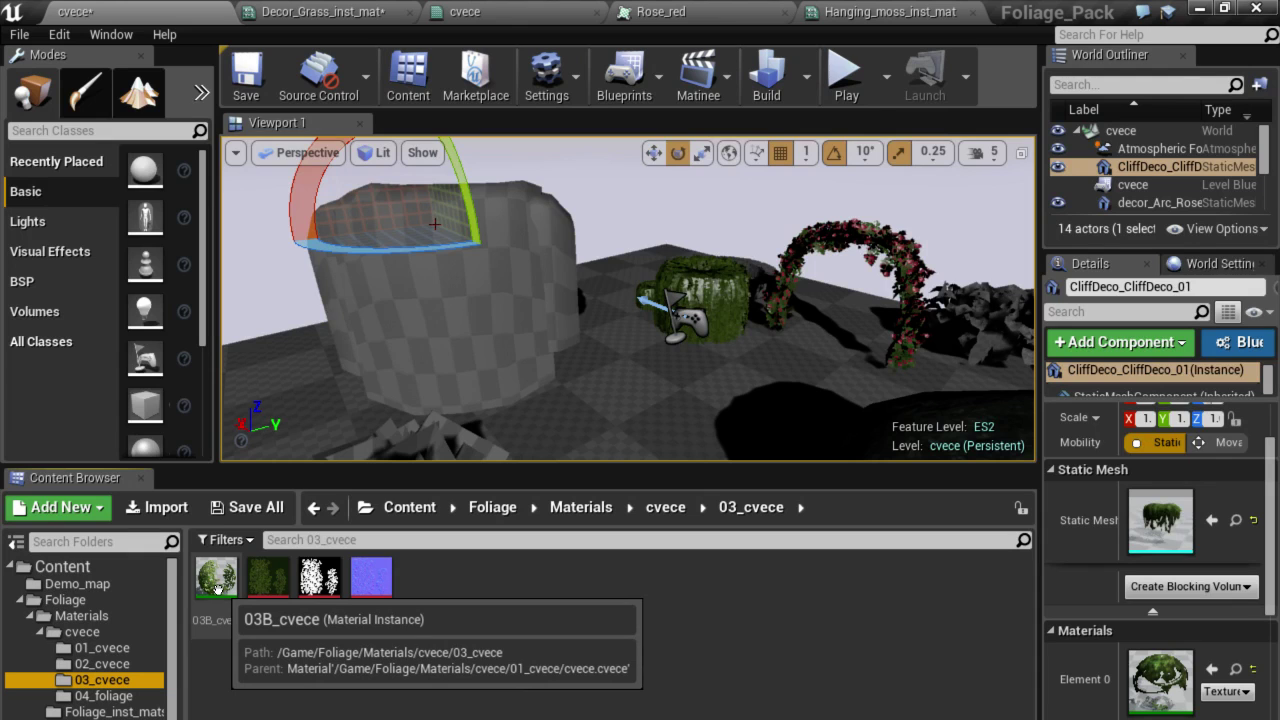
{"action": "left_click_drag", "start_coordinate": [217, 590], "coordinate": [128, 706]}
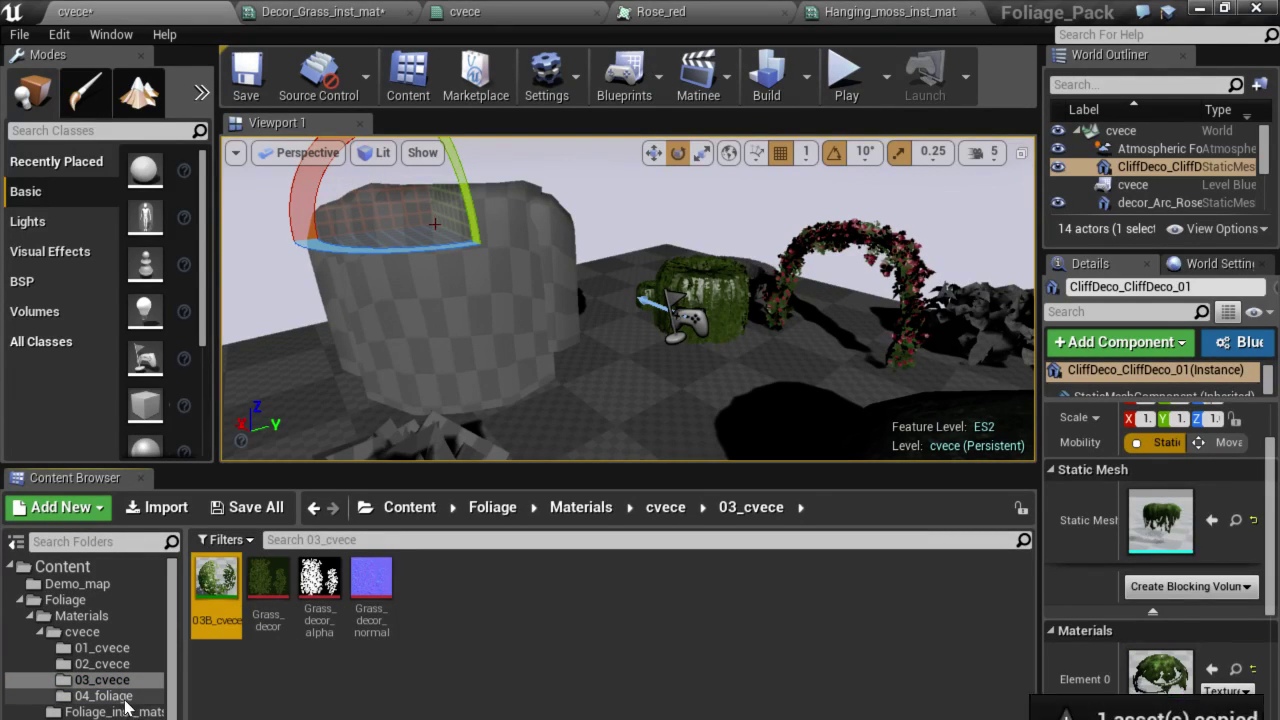
{"action": "left_click", "coordinate": [103, 695]}
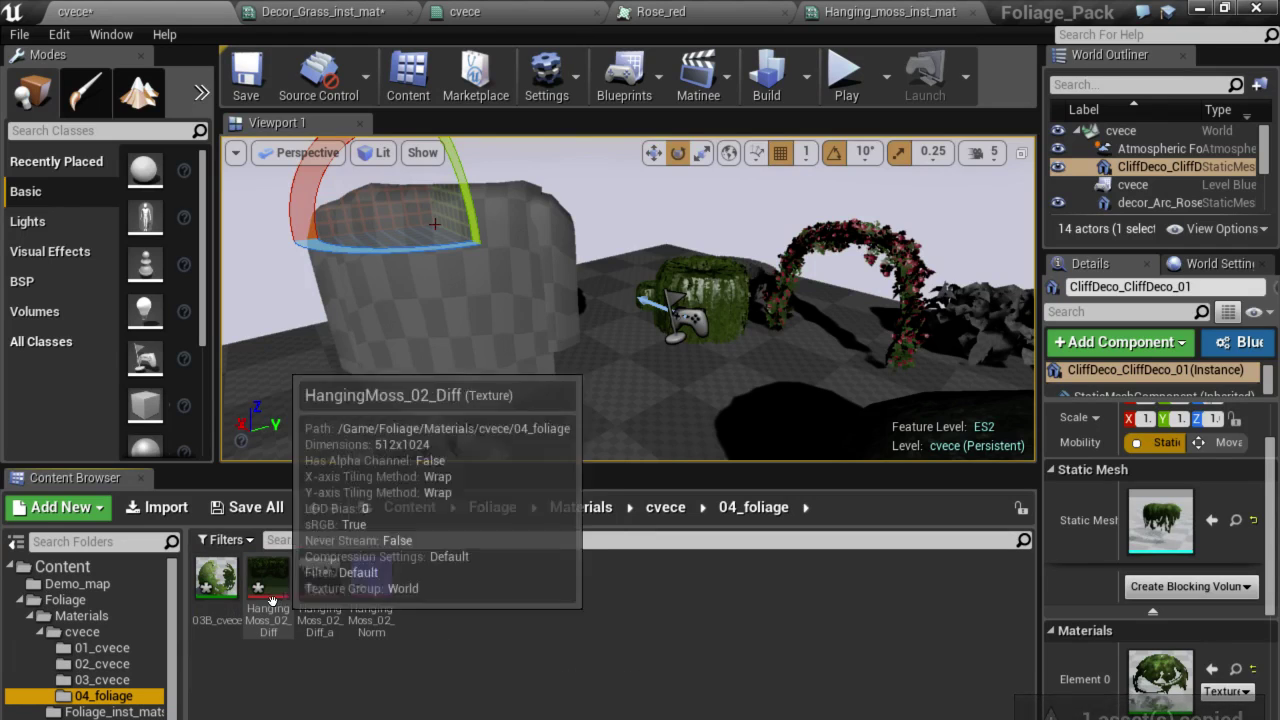
Close the Rose_red, Hanging_moss_inst_mat and cvece editors, answer the prompt, and return to the level.
{"action": "left_click", "coordinate": [785, 13]}
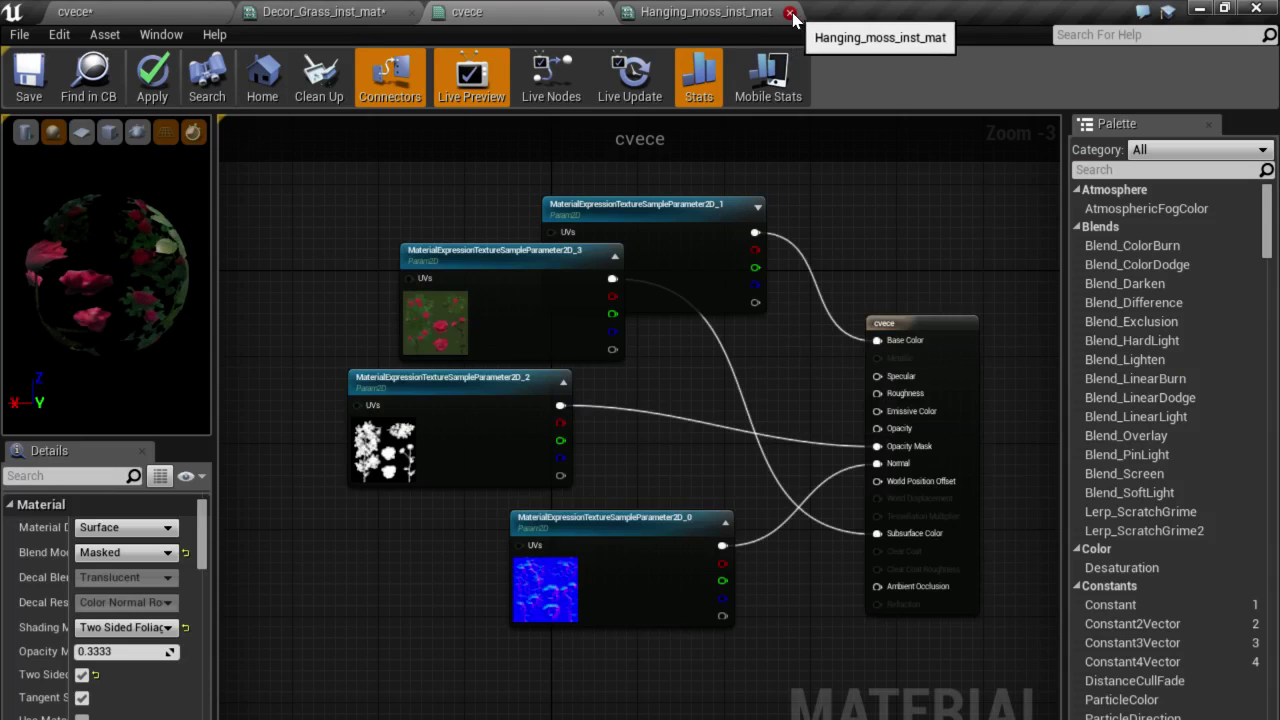
{"action": "left_click", "coordinate": [790, 13]}
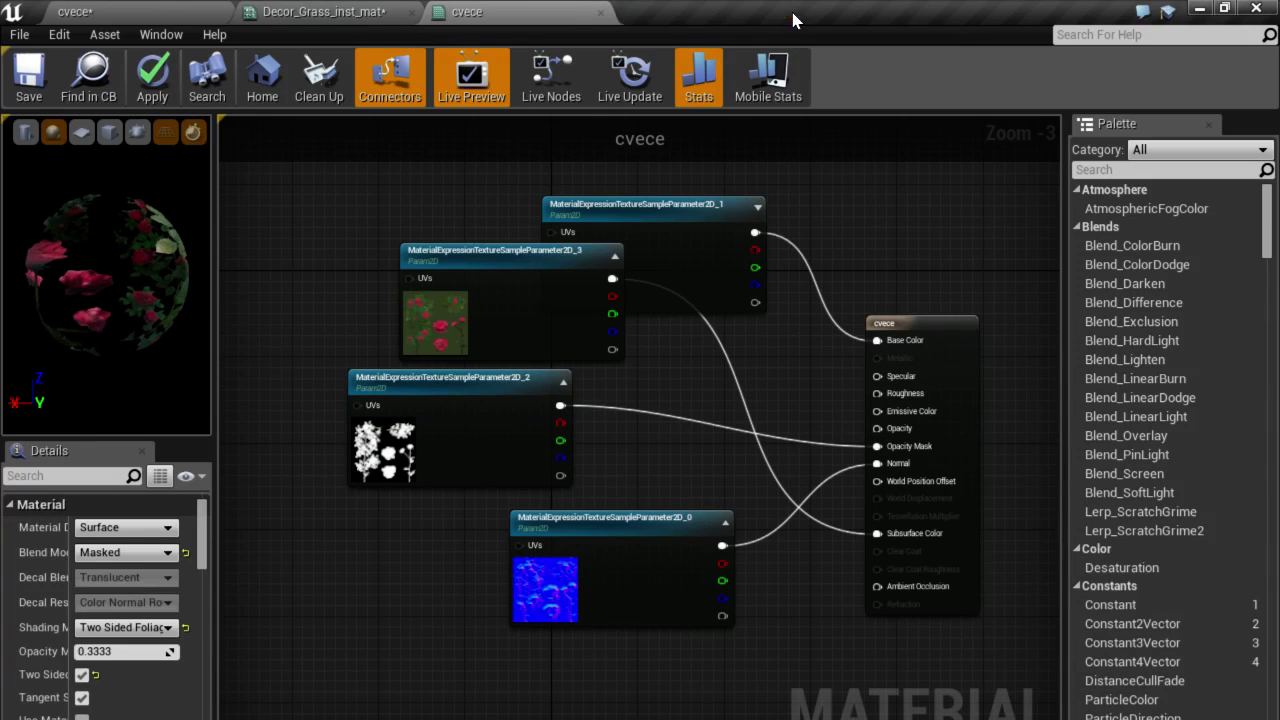
{"action": "left_click", "coordinate": [601, 13]}
{"action": "left_click", "coordinate": [695, 419]}
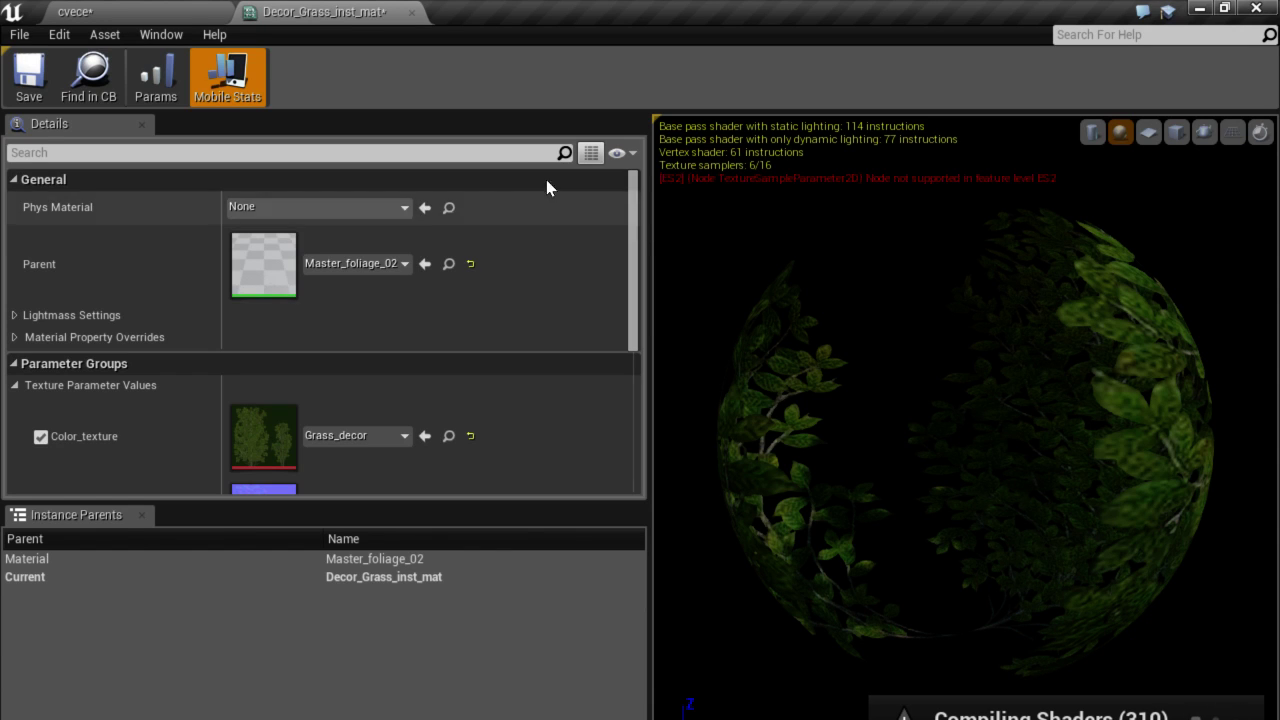
{"action": "left_click", "coordinate": [163, 13]}
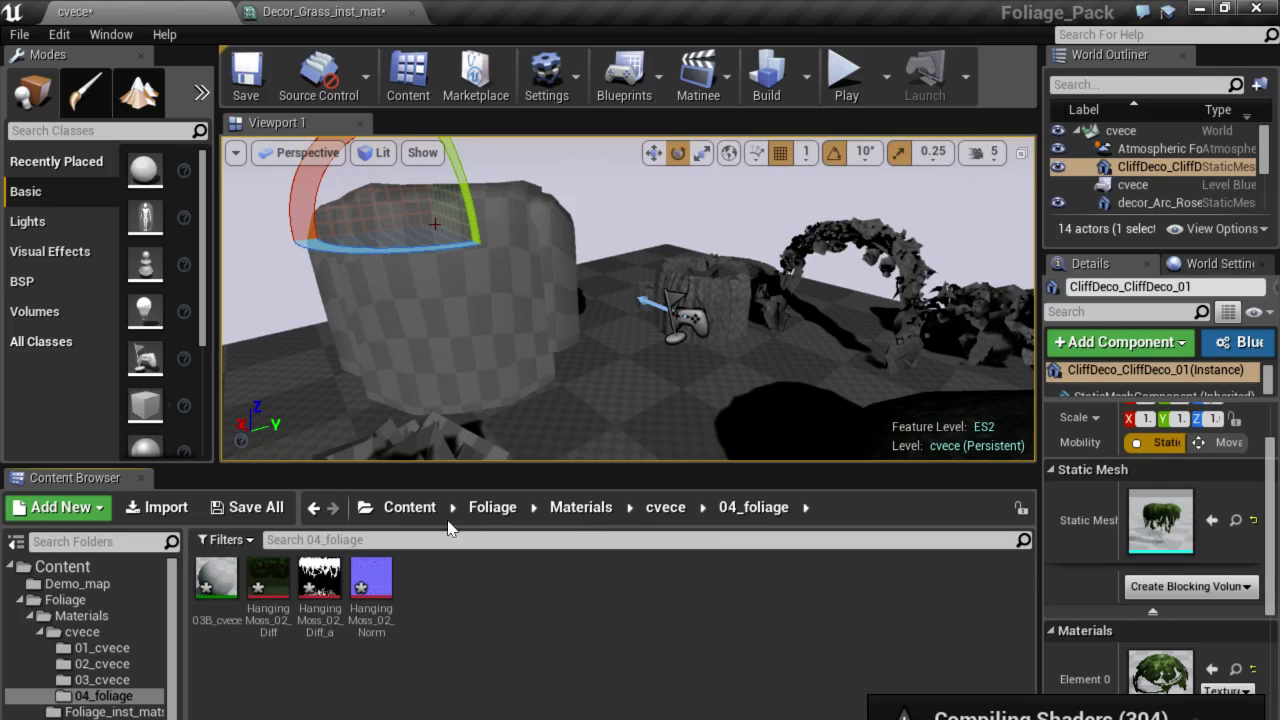
Open the 04_foliage copy of 03B_cvece in its own floating editor window.
{"action": "left_click", "coordinate": [227, 595]}
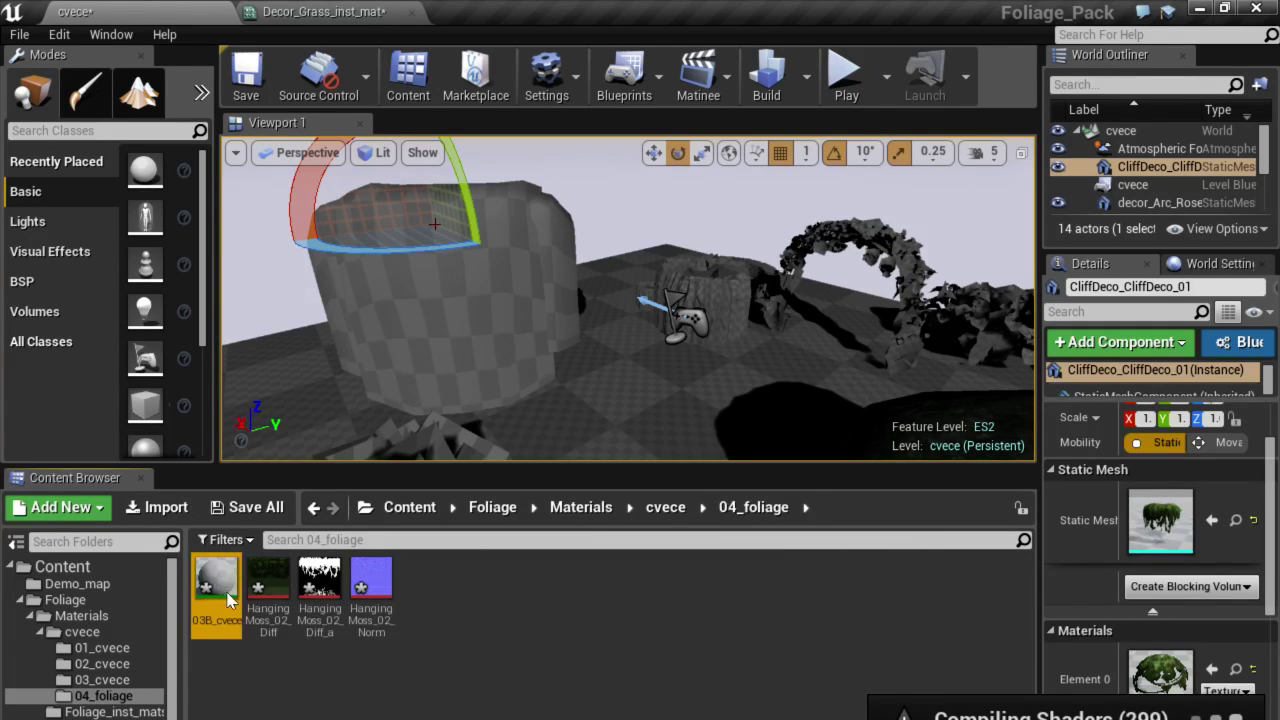
{"action": "double_click", "coordinate": [228, 598]}
{"action": "left_click_drag", "start_coordinate": [462, 12], "coordinate": [650, 433]}
{"action": "scroll", "coordinate": [797, 391], "scroll_direction": "down", "scroll_amount": 3}
{"action": "scroll", "coordinate": [797, 391], "scroll_direction": "down", "scroll_amount": 2}
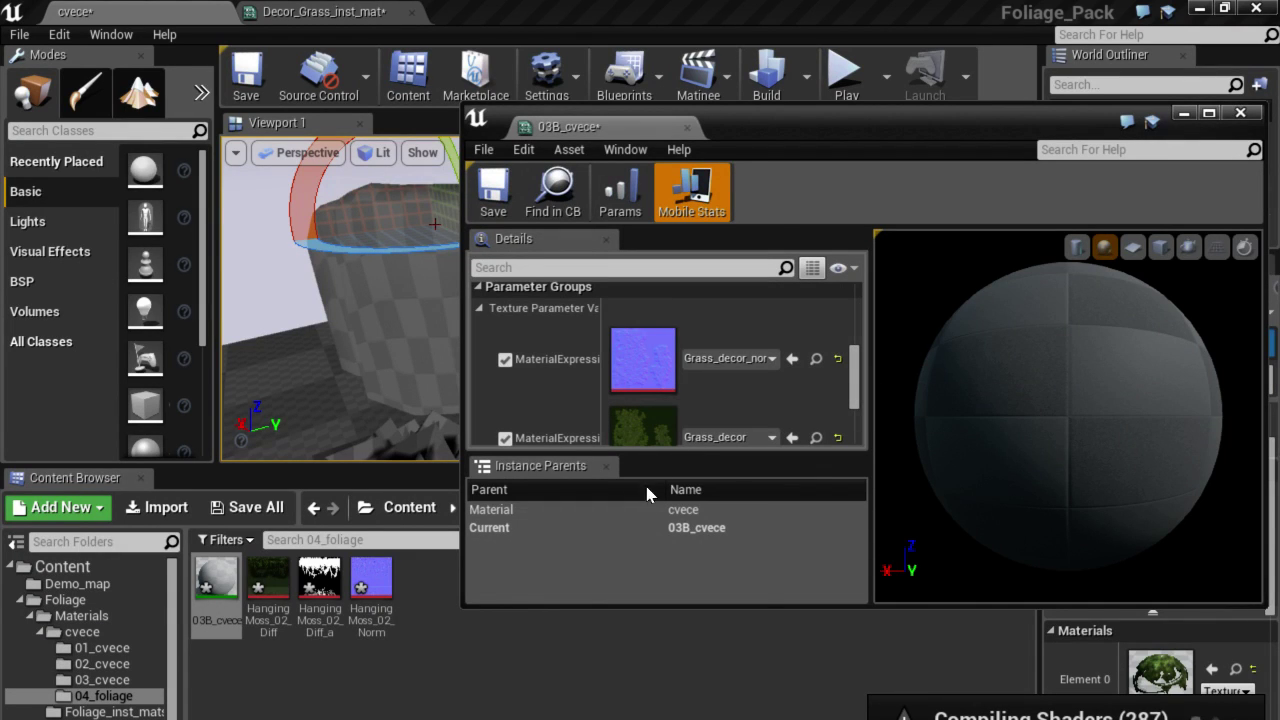
Fill its texture slots with HangingMoss_02_Diff, HangingMoss_02_Norm and HangingMoss_02_Diff_a.
{"action": "left_click", "coordinate": [259, 591]}
{"action": "scroll", "coordinate": [784, 361], "scroll_direction": "down", "scroll_amount": 2}
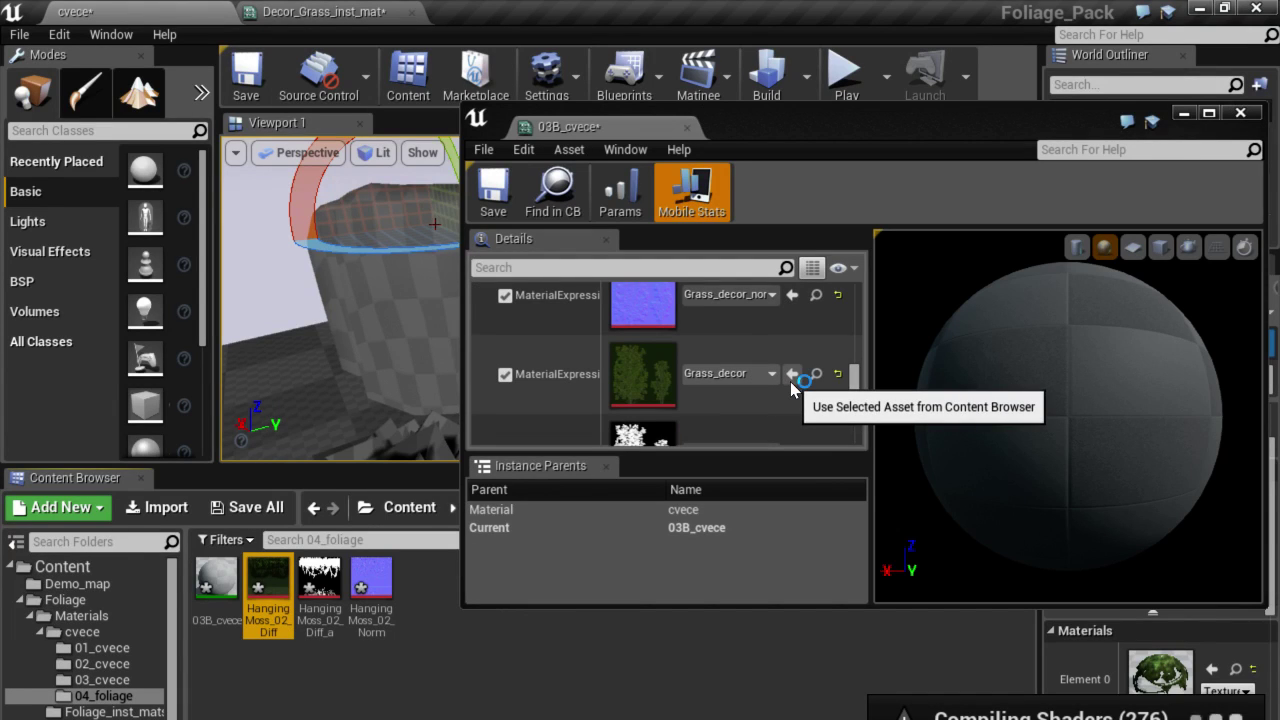
{"action": "left_click", "coordinate": [790, 381]}
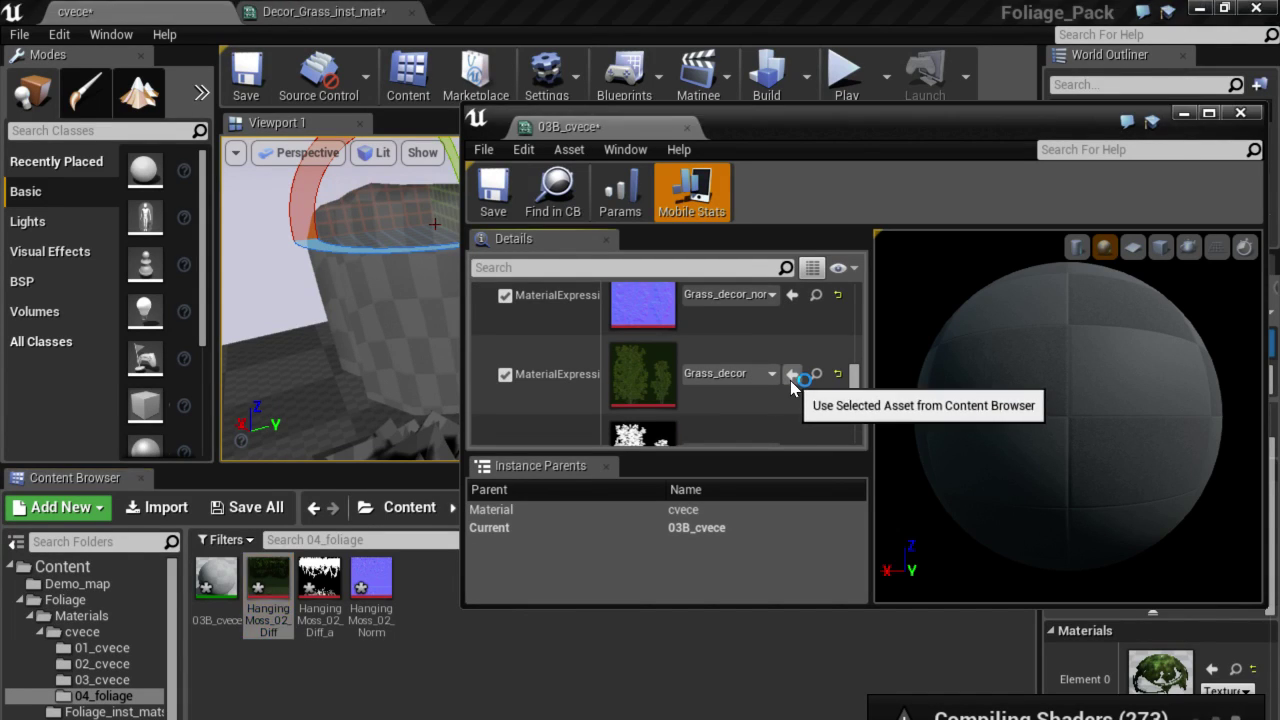
{"action": "left_click", "coordinate": [371, 580]}
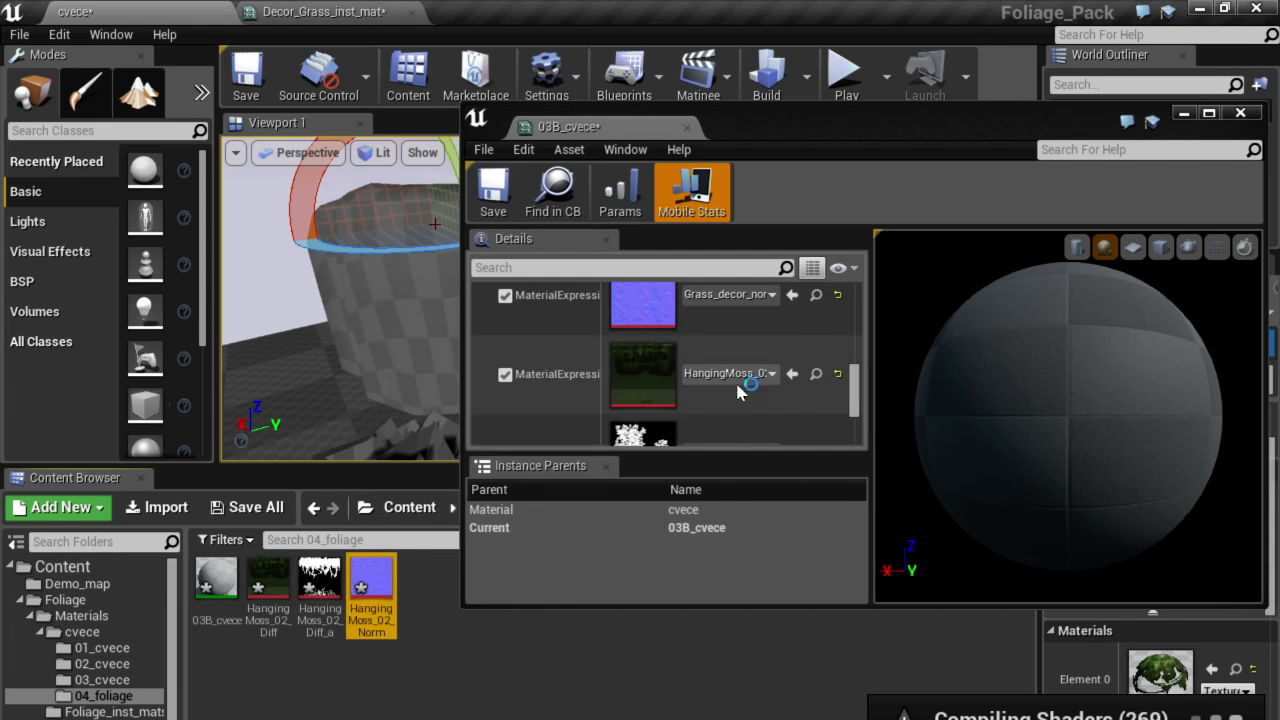
{"action": "left_click", "coordinate": [797, 303]}
{"action": "scroll", "coordinate": [803, 300], "scroll_direction": "down", "scroll_amount": 2}
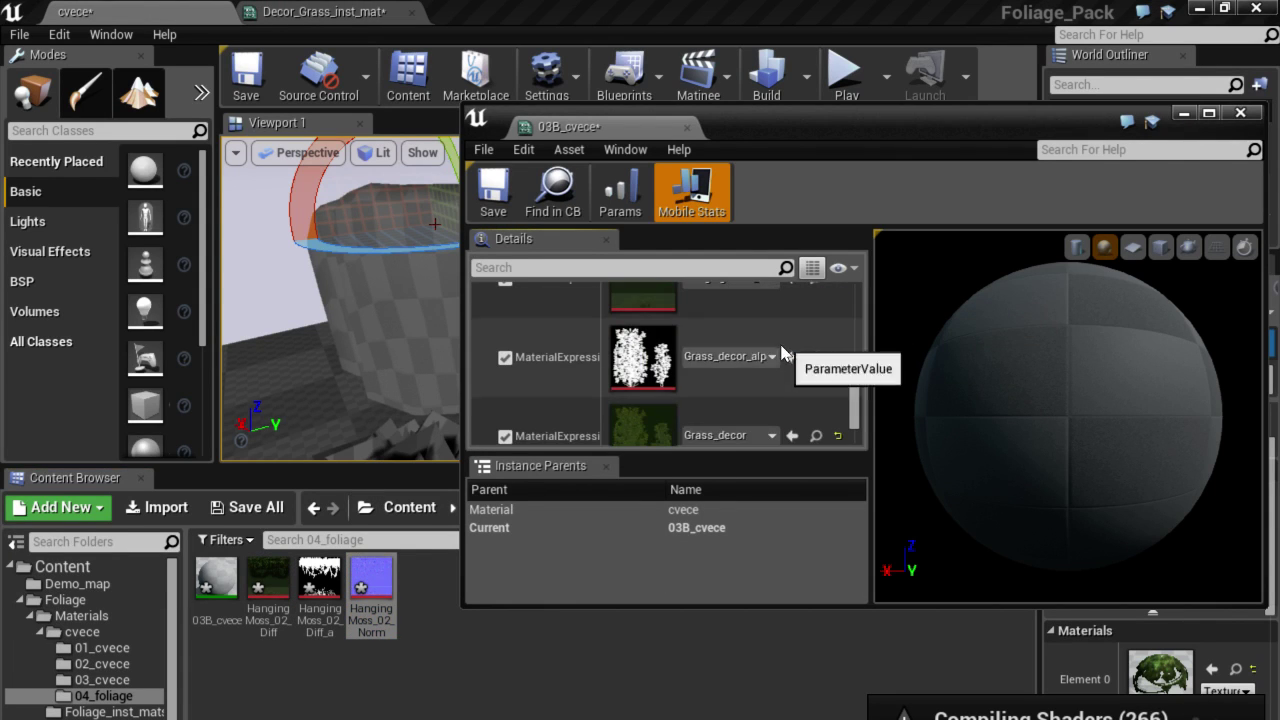
{"action": "left_click", "coordinate": [318, 580]}
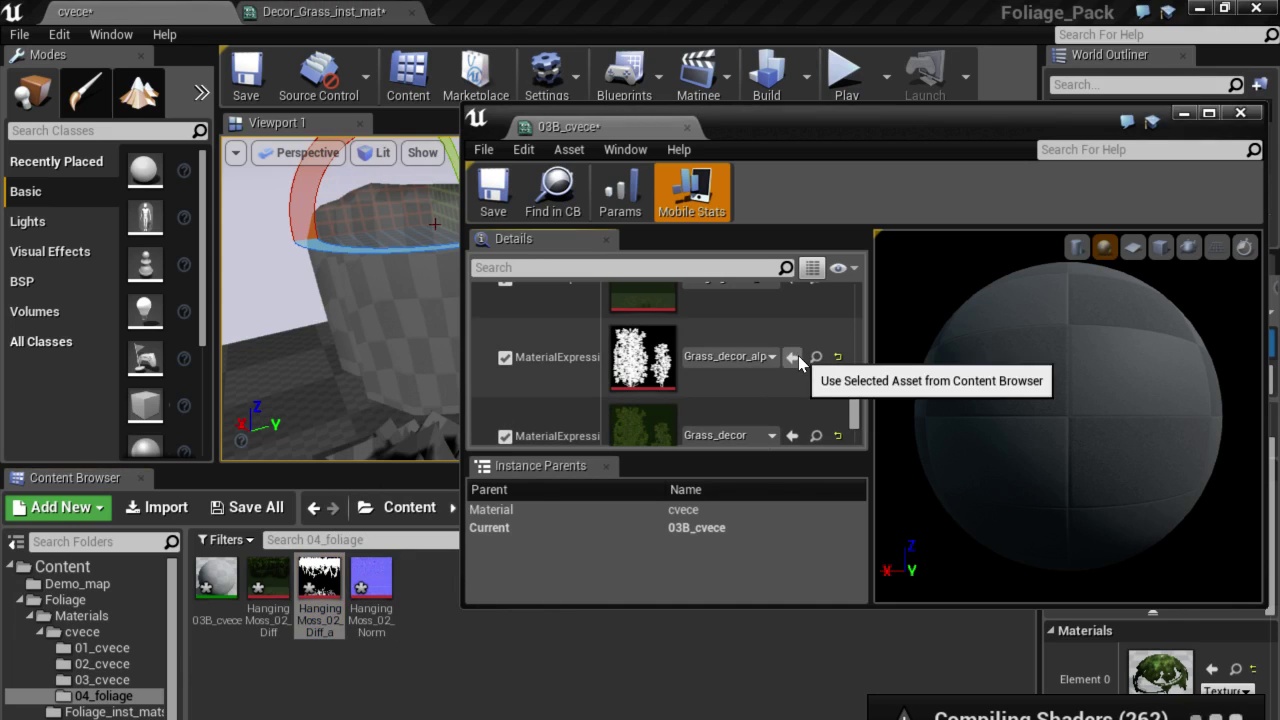
{"action": "left_click", "coordinate": [792, 356]}
{"action": "left_click", "coordinate": [272, 583]}
{"action": "left_click", "coordinate": [793, 435]}
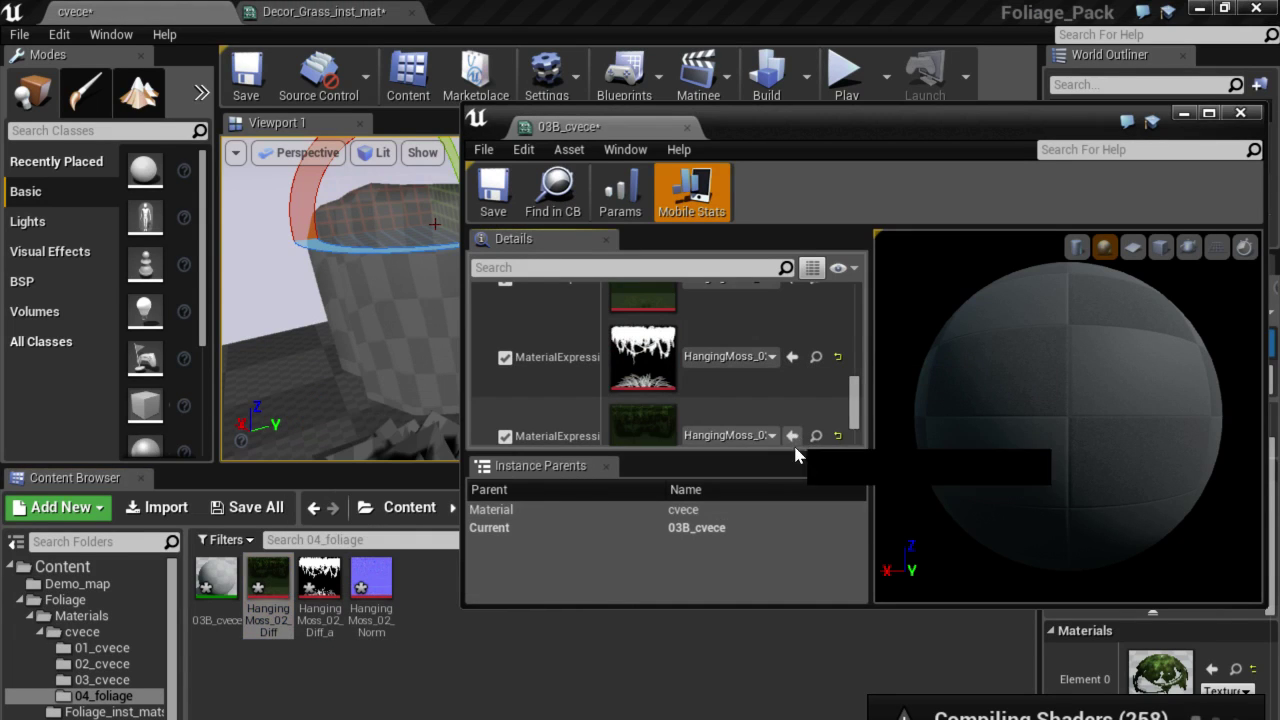
{"action": "scroll", "coordinate": [724, 392], "scroll_direction": "down", "scroll_amount": 1}
Save the 03B_cvece material instance.
{"action": "left_click", "coordinate": [493, 188]}
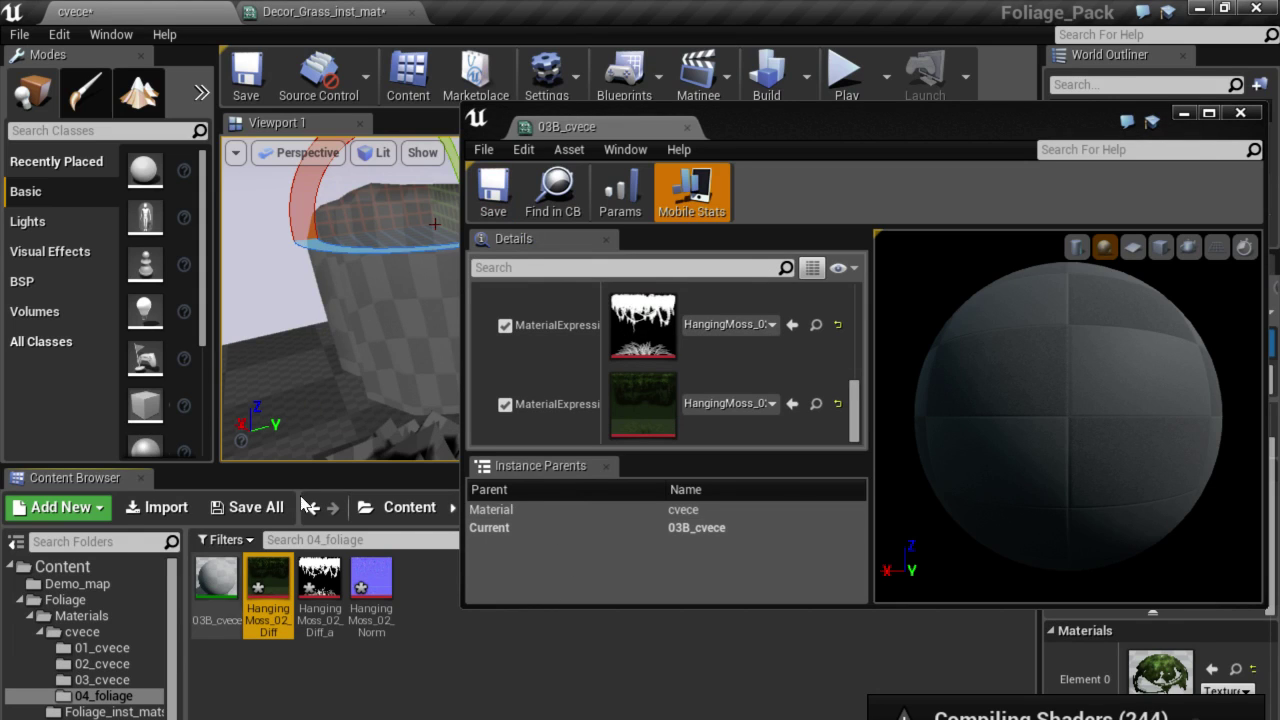
{"action": "left_click", "coordinate": [400, 350]}
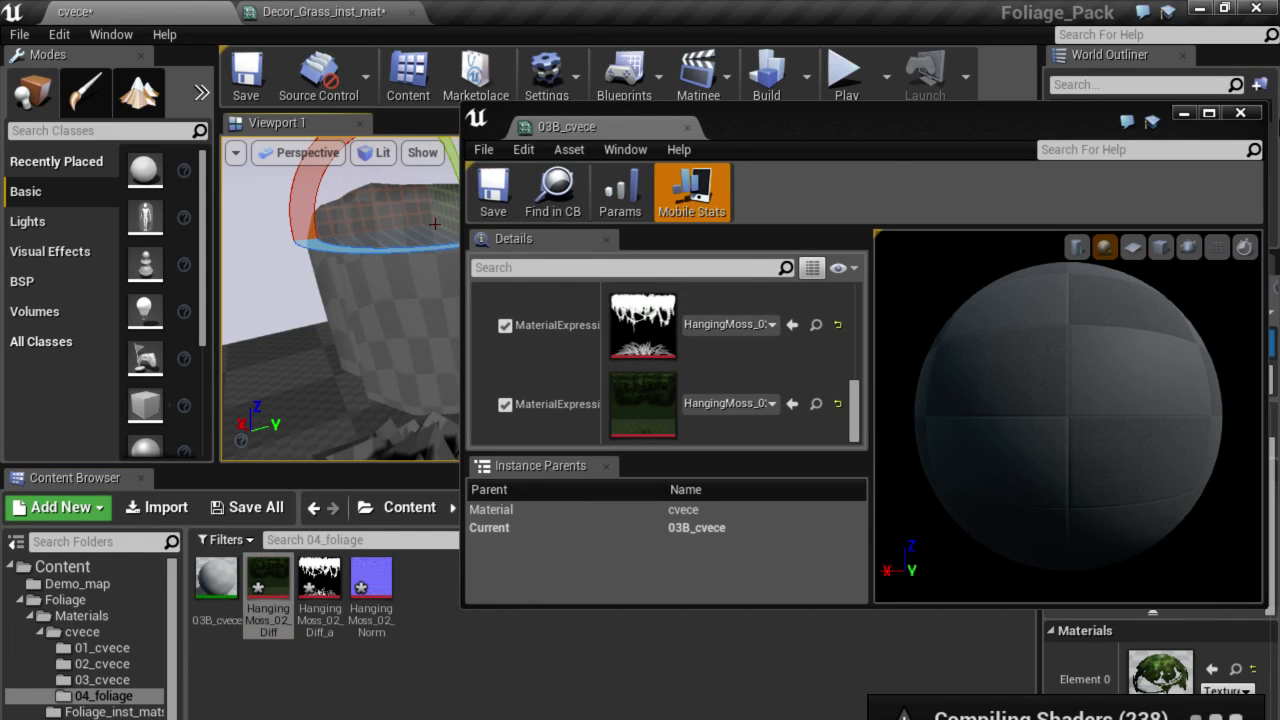
{"action": "left_click", "coordinate": [493, 190]}
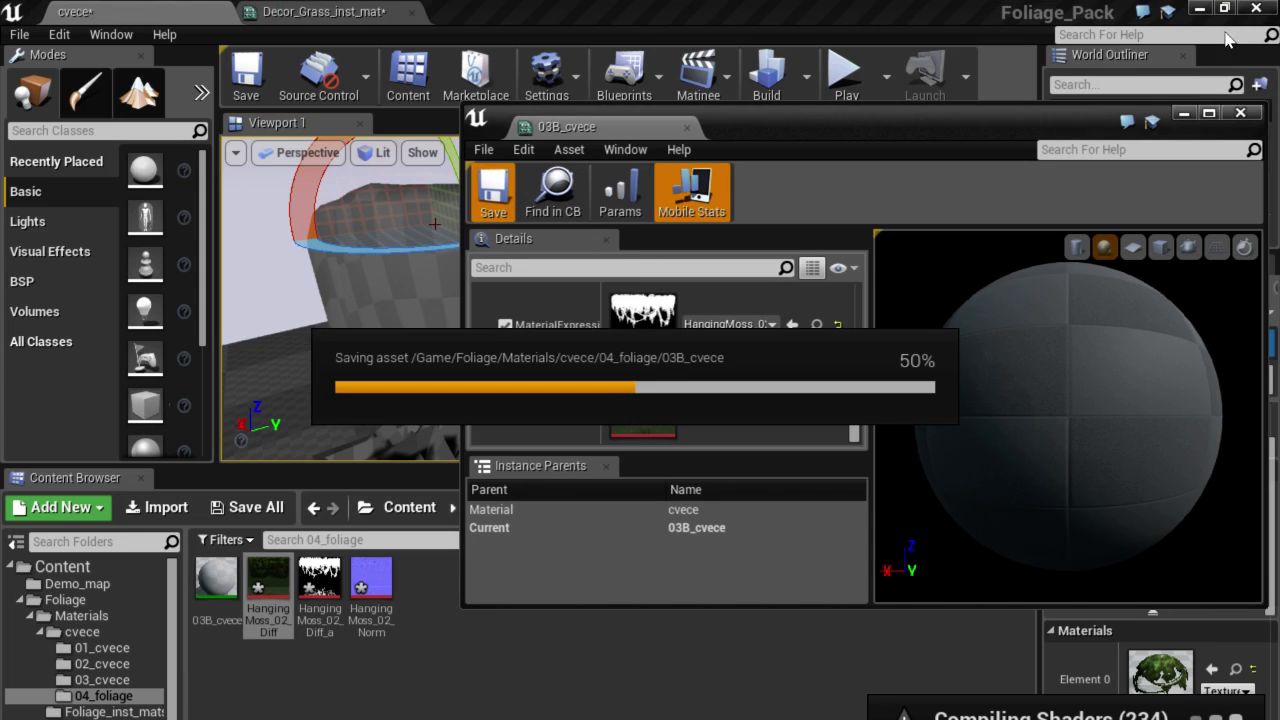
Assign 03B_cvece to Element 0 of the CliffDeco_CliffDeco_01 rock's materials.
{"action": "left_click", "coordinate": [1240, 113]}
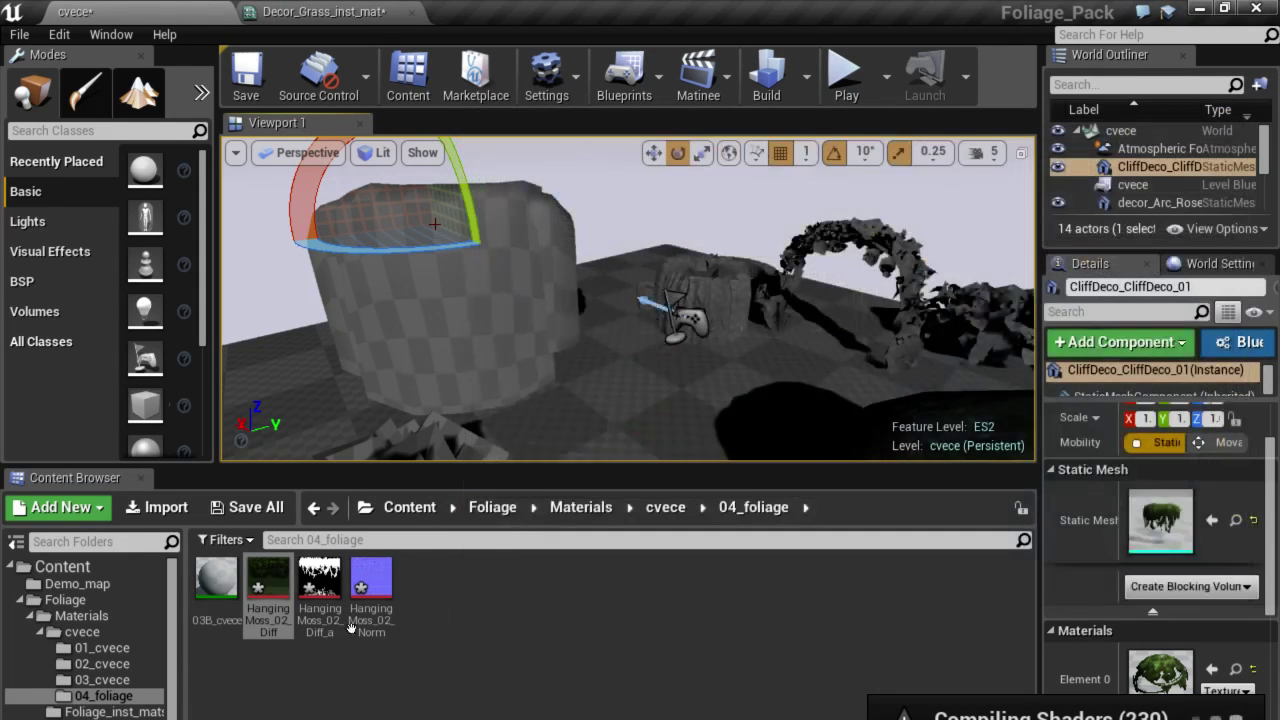
{"action": "left_click", "coordinate": [213, 572]}
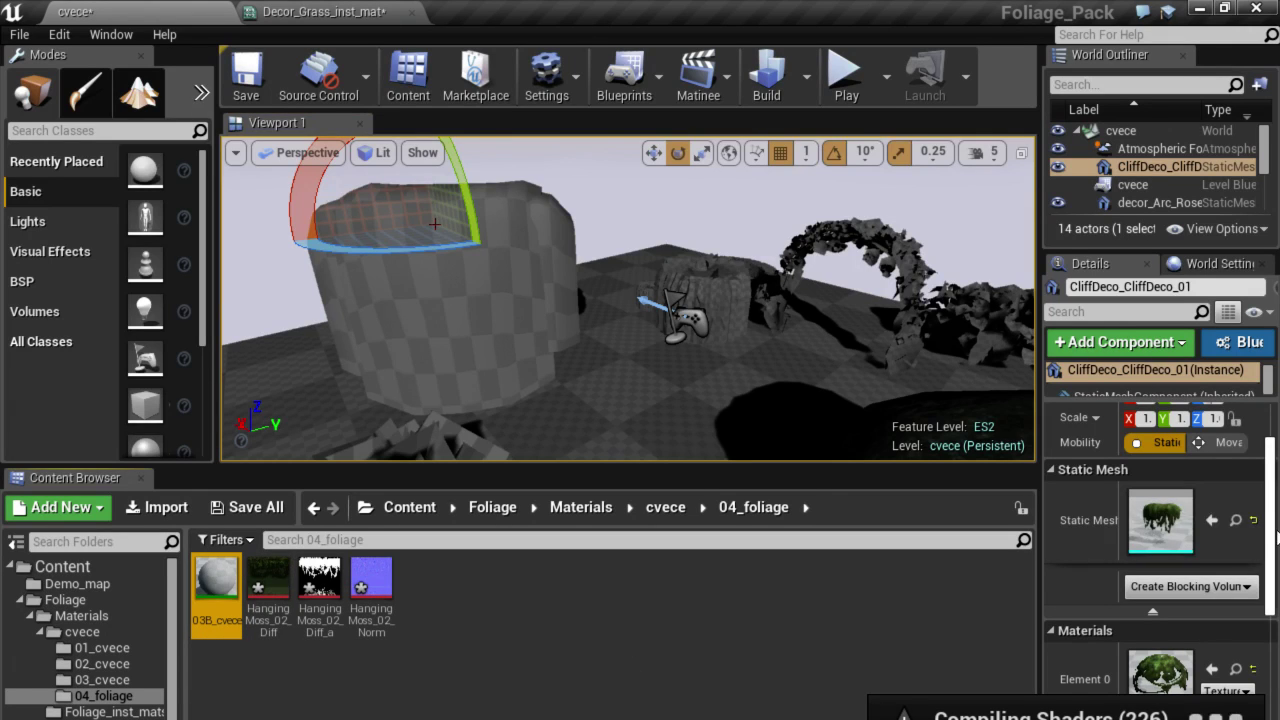
{"action": "left_click_drag", "start_coordinate": [1272, 530], "coordinate": [1272, 562]}
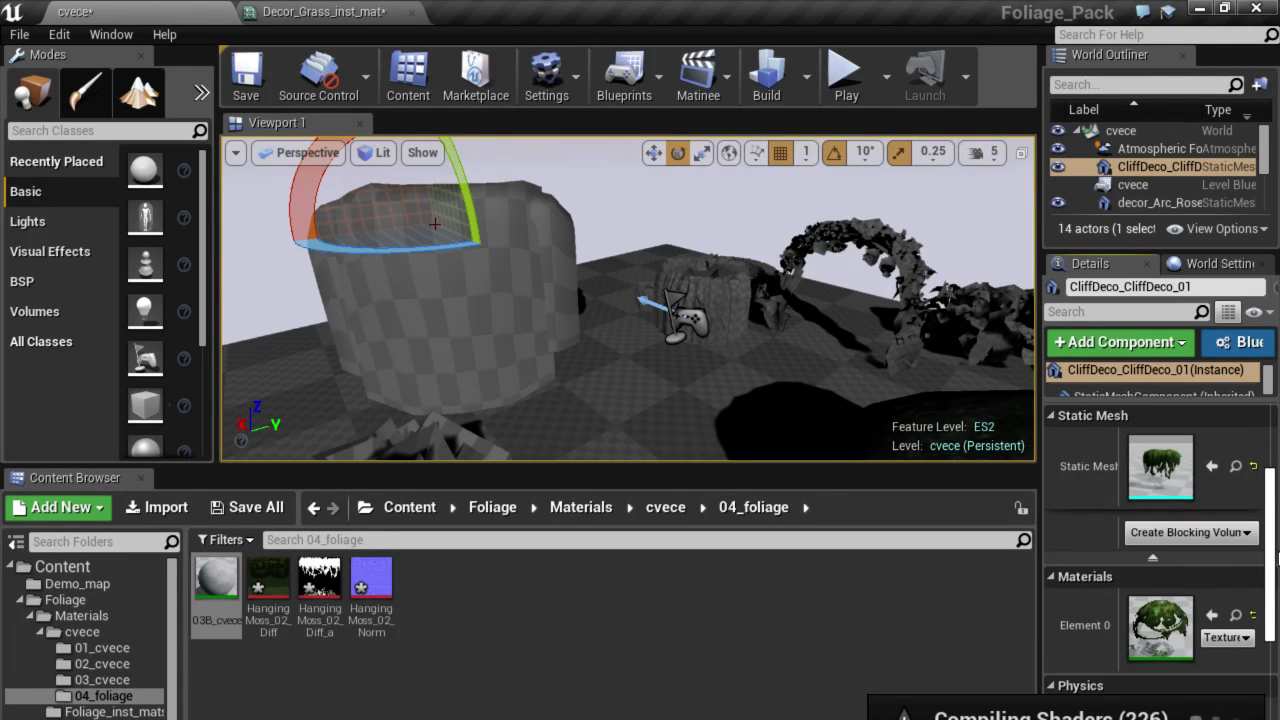
{"action": "left_click", "coordinate": [1216, 617]}
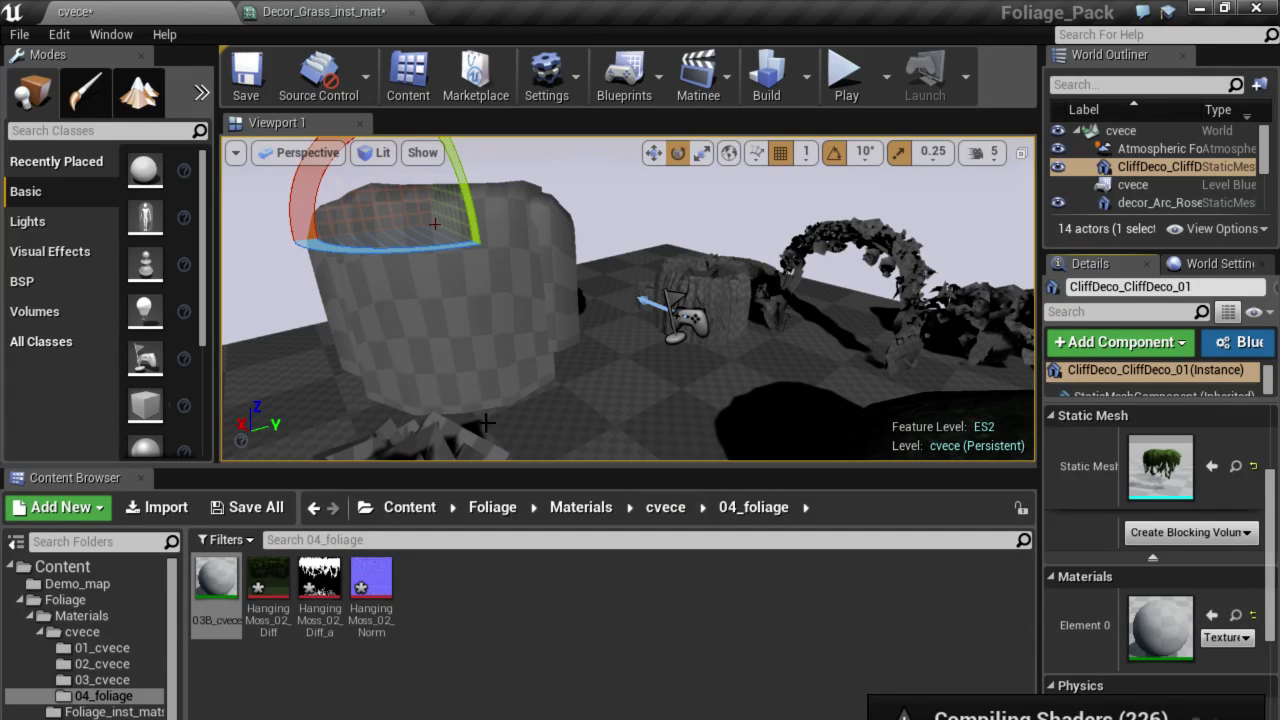
{"action": "left_click_drag", "start_coordinate": [535, 371], "coordinate": [521, 379]}
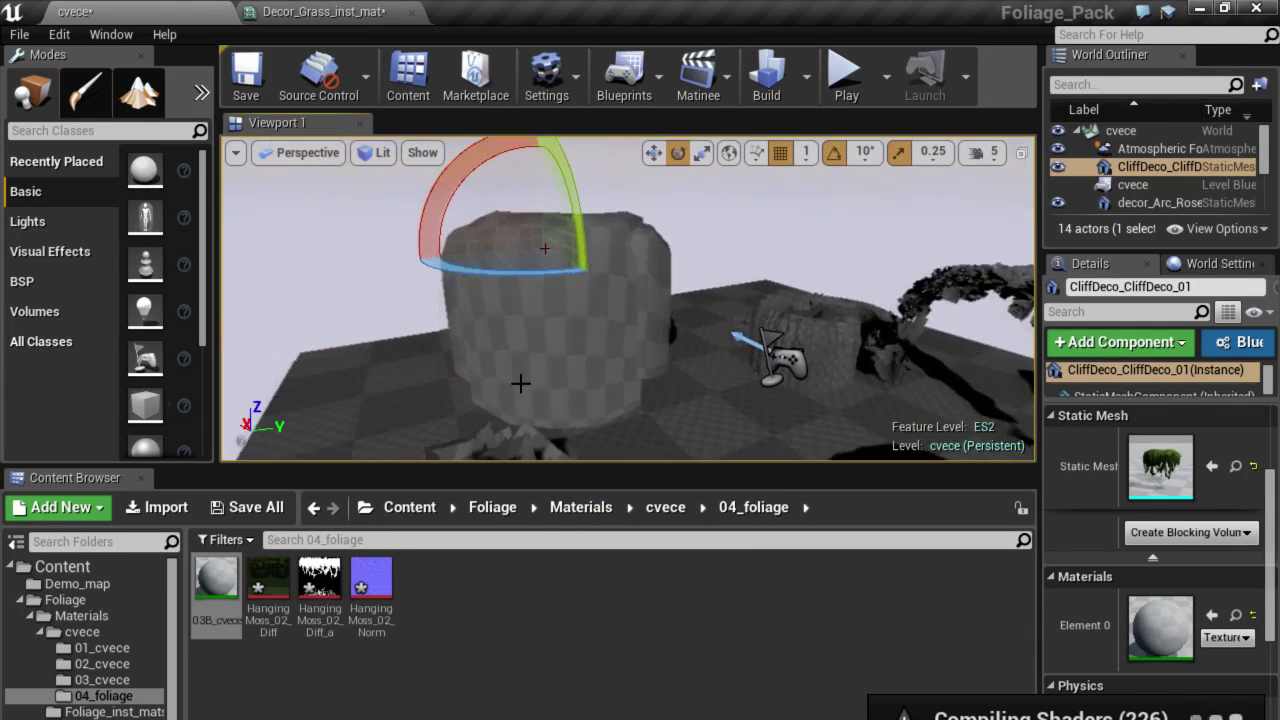
{"action": "double_click", "coordinate": [211, 581]}
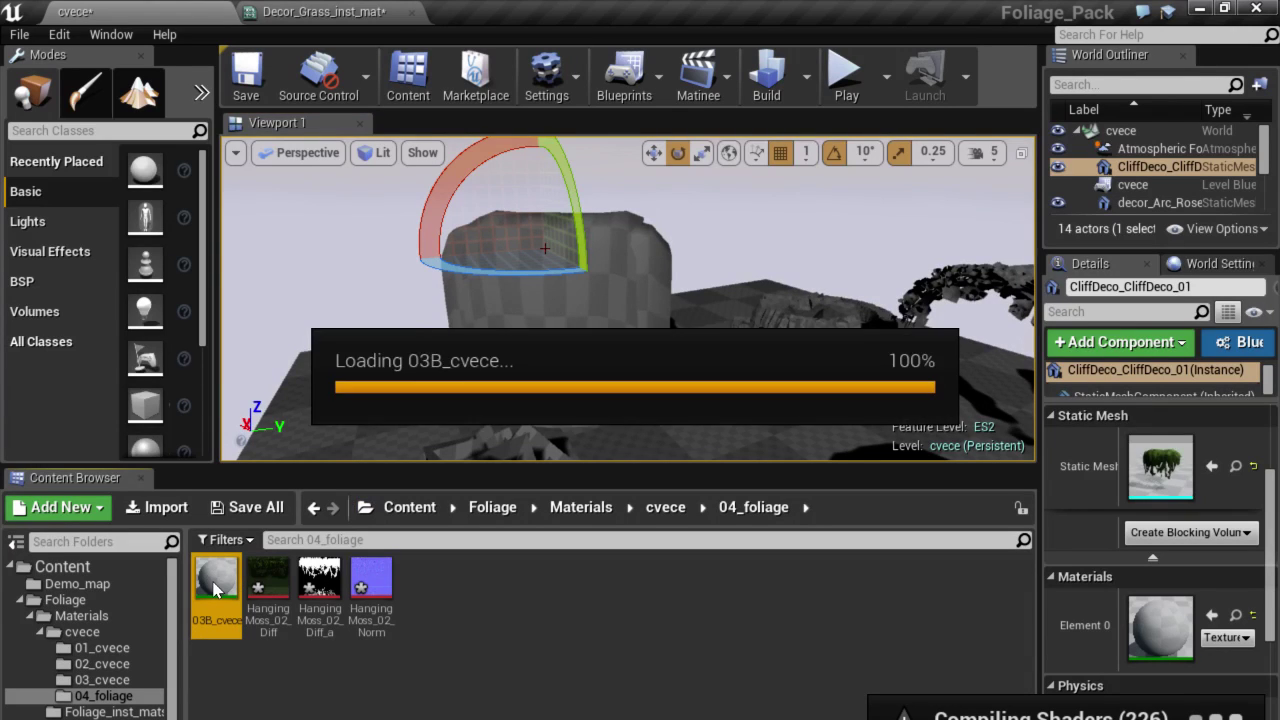
Check 03B_cvece's texture parameter values, close its editor, and minimize Unreal to reveal Photoshop.
{"action": "scroll", "coordinate": [360, 288], "scroll_direction": "down", "scroll_amount": 2}
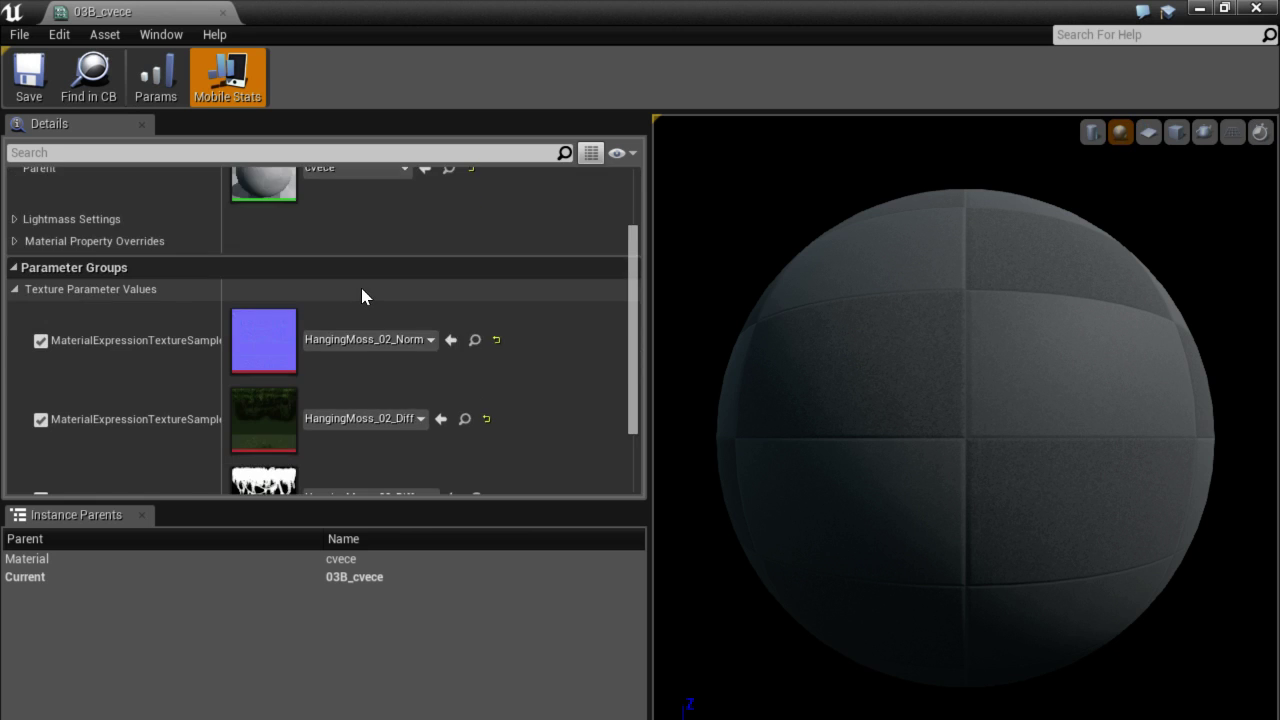
{"action": "scroll", "coordinate": [362, 286], "scroll_direction": "down", "scroll_amount": 2}
{"action": "scroll", "coordinate": [368, 287], "scroll_direction": "down", "scroll_amount": 1}
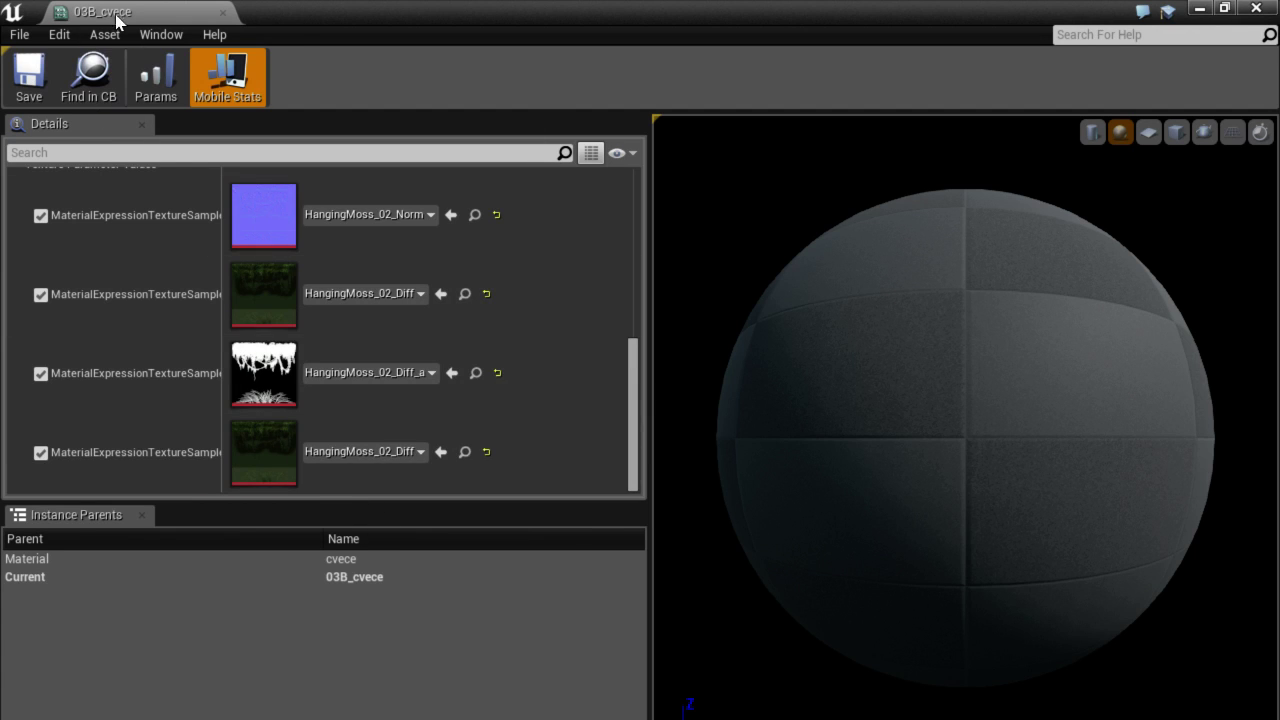
{"action": "mouse_move", "coordinate": [330, 14]}
{"action": "left_mouse_down"}
{"action": "mouse_move", "coordinate": [372, 206]}
{"action": "mouse_move", "coordinate": [432, 328]}
{"action": "left_mouse_up"}
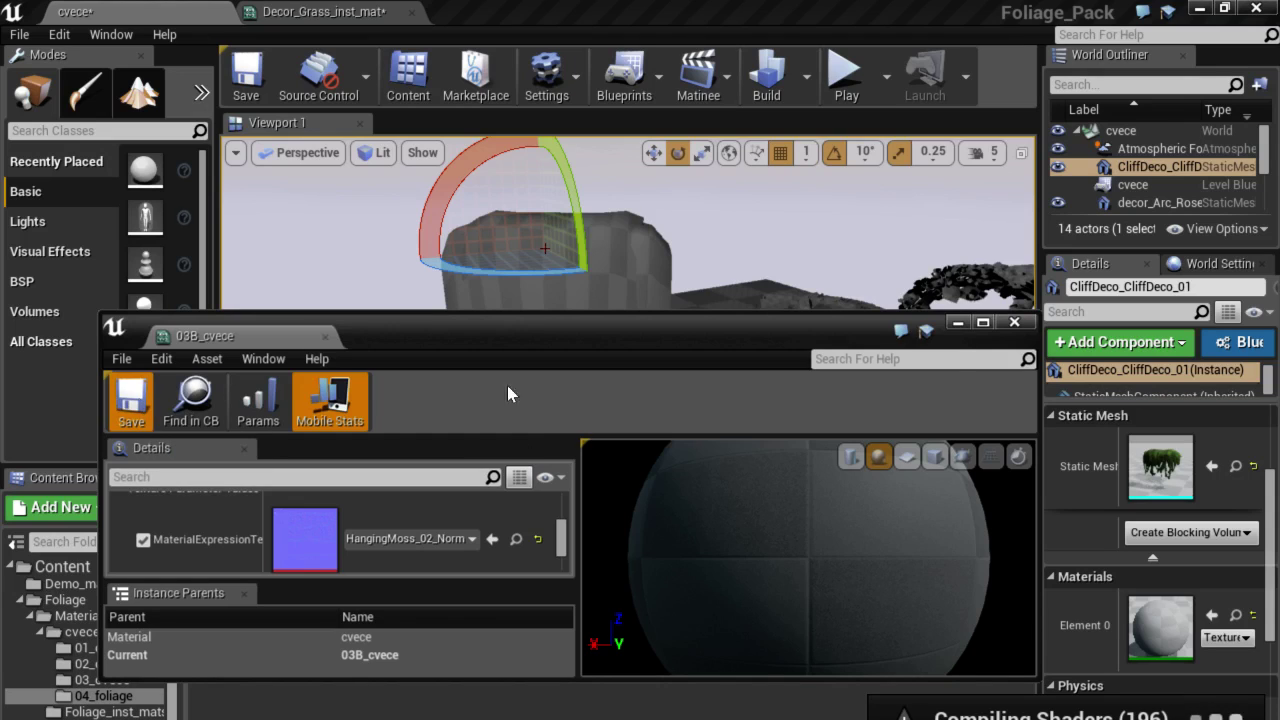
{"action": "left_click", "coordinate": [1015, 323]}
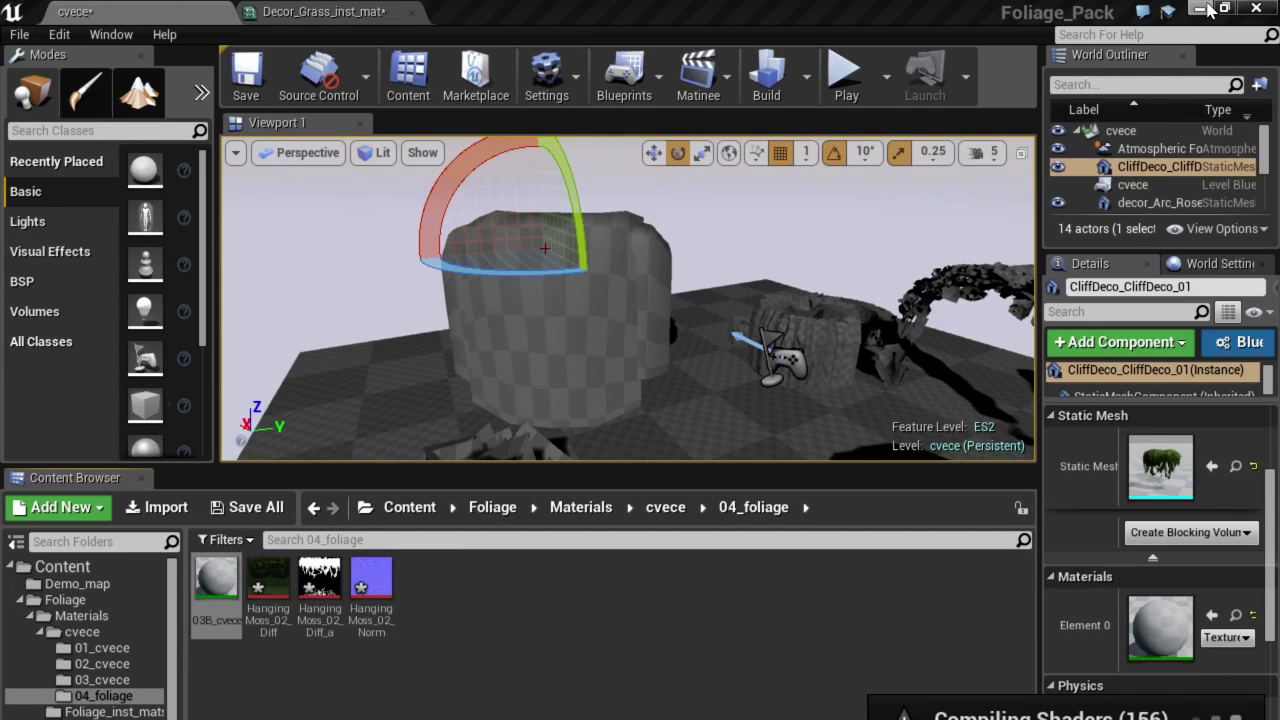
{"action": "right_click_drag", "start_coordinate": [615, 258], "coordinate": [680, 290]}
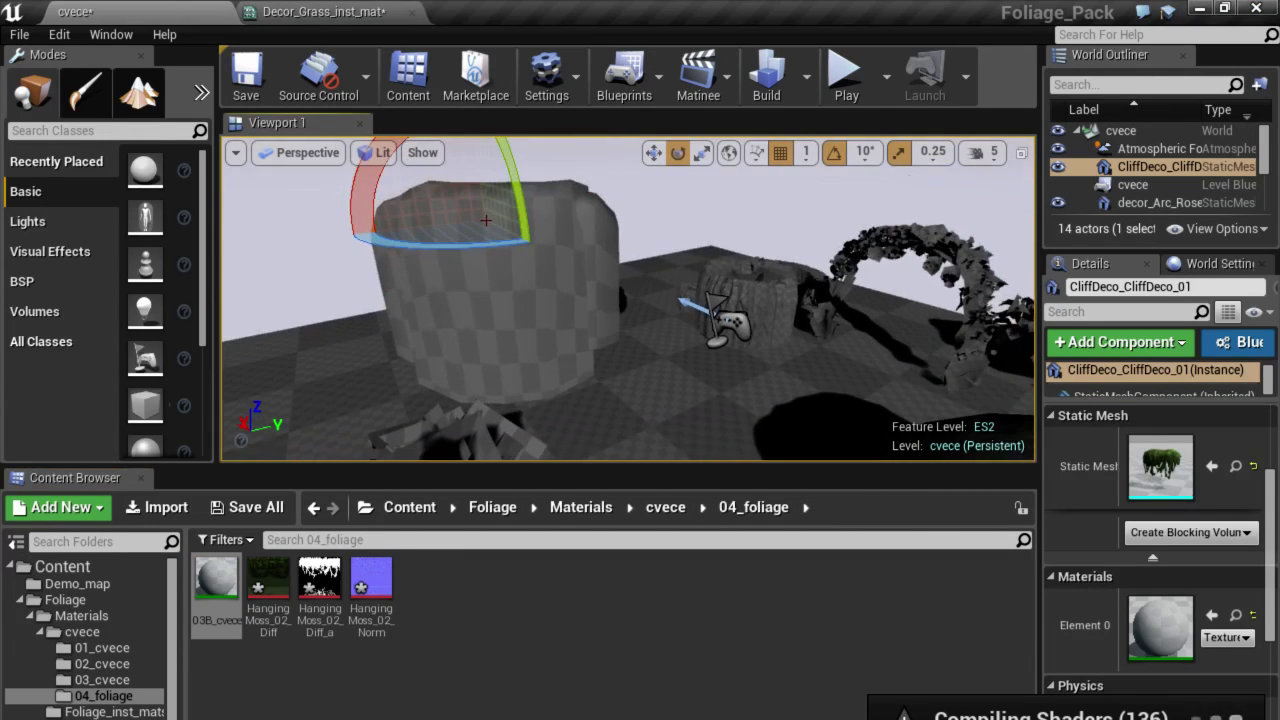
{"action": "left_click", "coordinate": [1201, 12]}
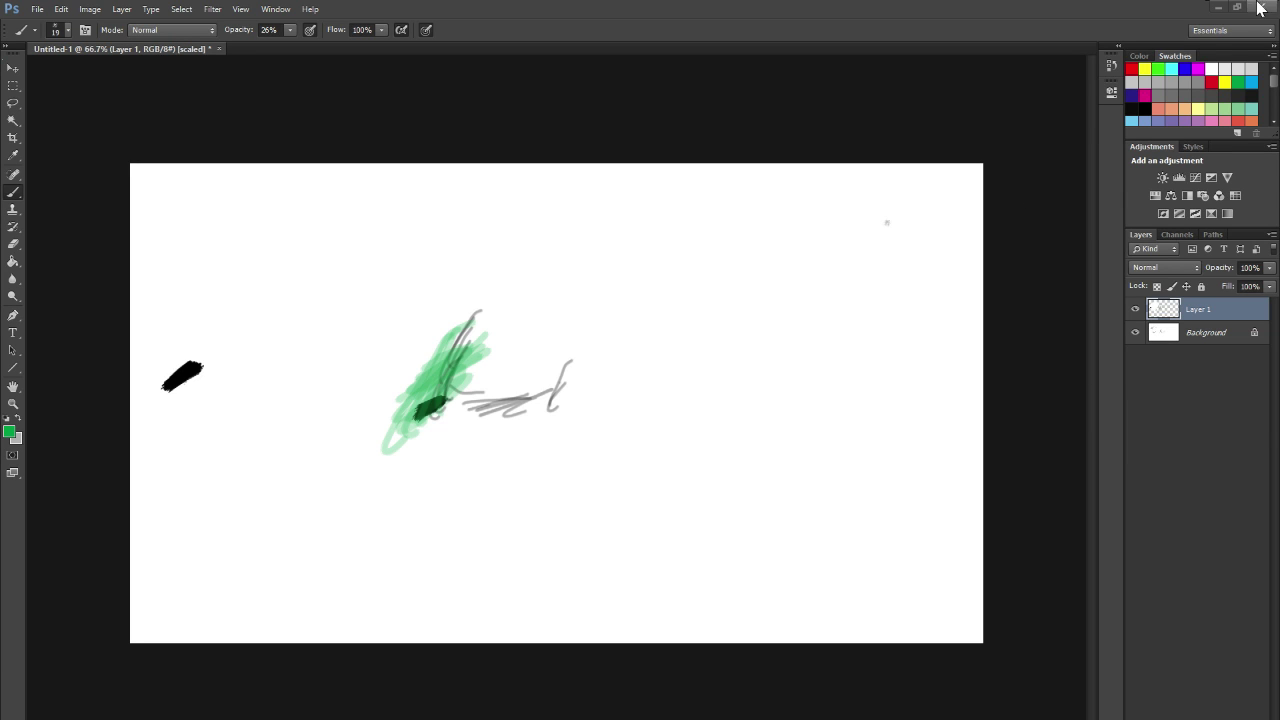
Minimize the Photoshop window with the Untitled-1 canvas to reveal the Windows desktop.
{"action": "left_click", "coordinate": [1219, 7]}
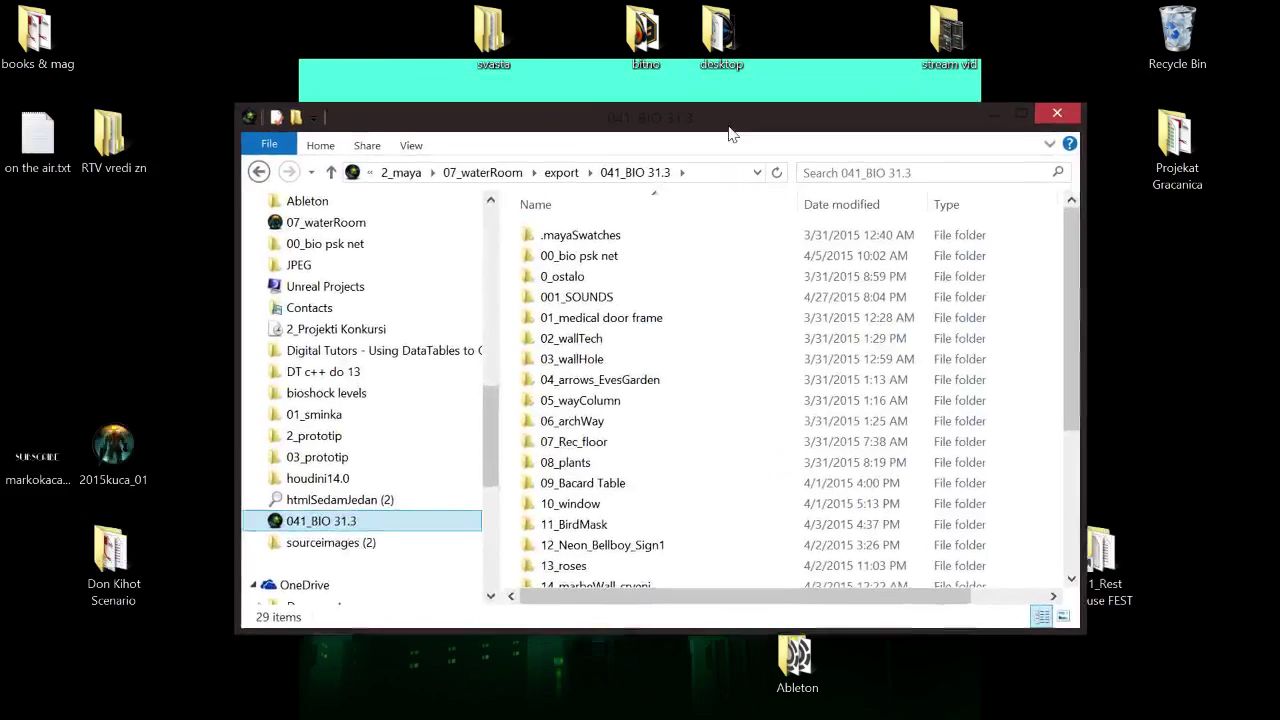
In File Explorer, go to 07_waterRoom and open its 01_assets shortcut folder.
{"action": "left_click_drag", "start_coordinate": [729, 129], "coordinate": [640, 190]}
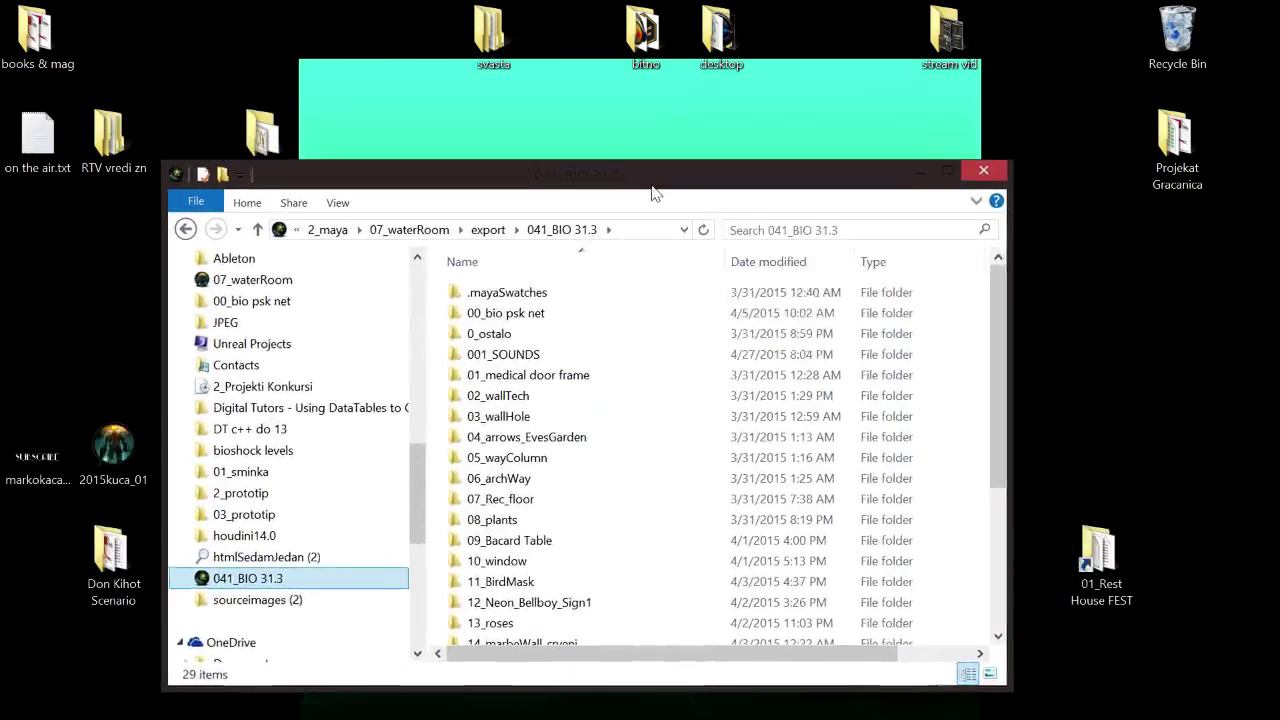
{"action": "left_click", "coordinate": [238, 299]}
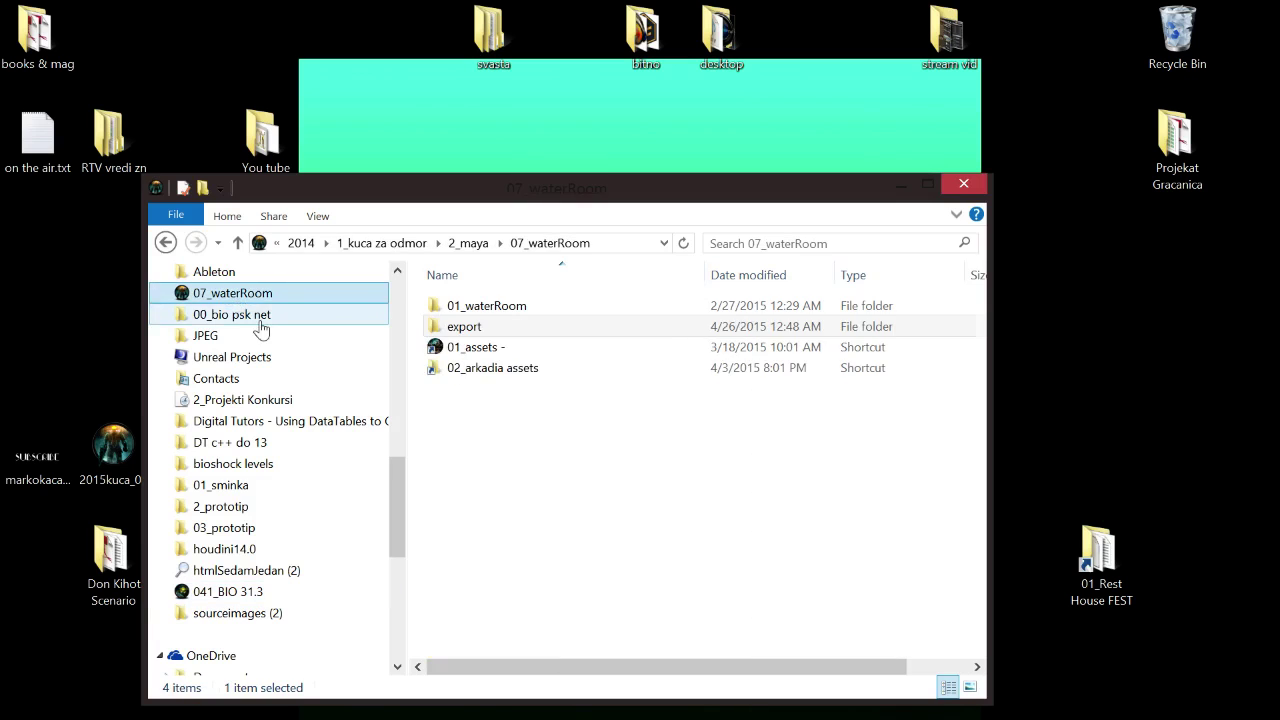
{"action": "left_click", "coordinate": [486, 347]}
{"action": "double_click", "coordinate": [486, 347]}
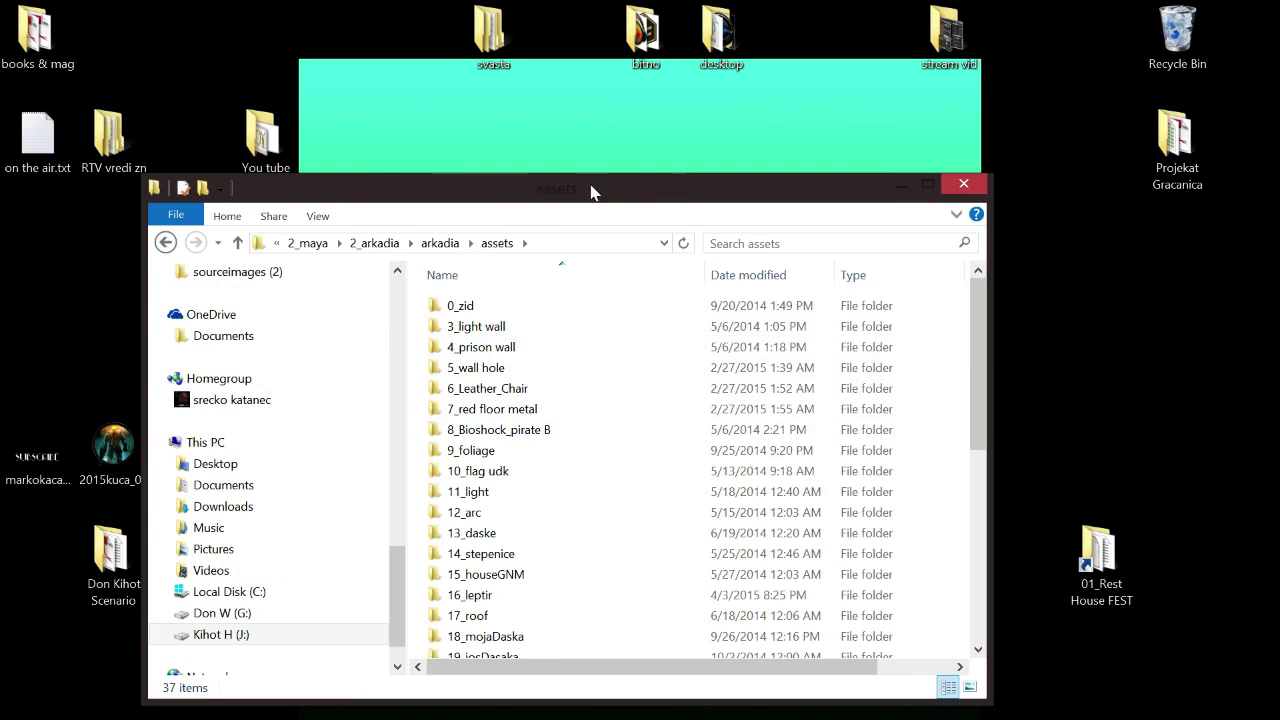
{"action": "mouse_move", "coordinate": [572, 191]}
{"action": "left_mouse_down"}
{"action": "mouse_move", "coordinate": [745, 638]}
{"action": "mouse_move", "coordinate": [0, 380]}
{"action": "left_mouse_up"}
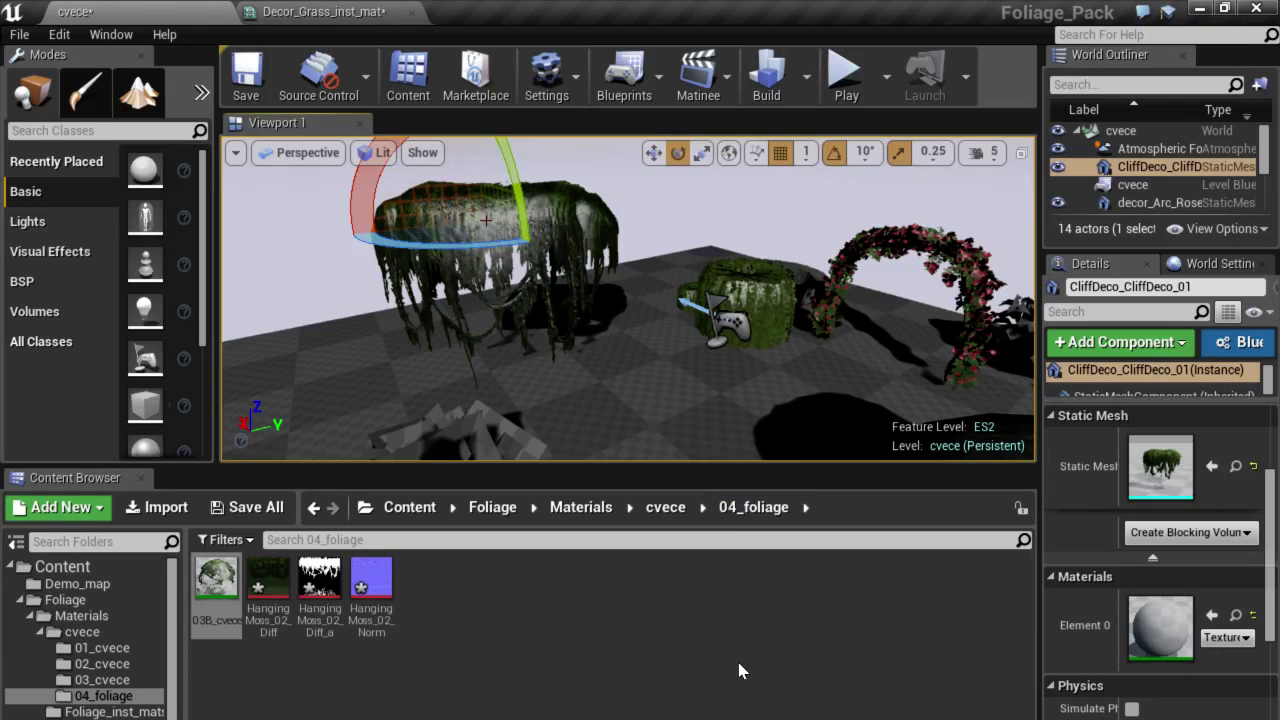
Zoom and orbit the viewport for a close look at the moss-covered rock.
{"action": "mouse_move", "coordinate": [738, 466]}
{"action": "left_mouse_down"}
{"action": "mouse_move", "coordinate": [765, 627]}
{"action": "mouse_move", "coordinate": [765, 577]}
{"action": "left_mouse_up"}
{"action": "mouse_move", "coordinate": [760, 500]}
{"action": "right_mouse_down"}
{"action": "mouse_move", "coordinate": [600, 370]}
{"action": "mouse_move", "coordinate": [628, 330]}
{"action": "right_mouse_up"}
{"action": "key", "text": "Escape"}
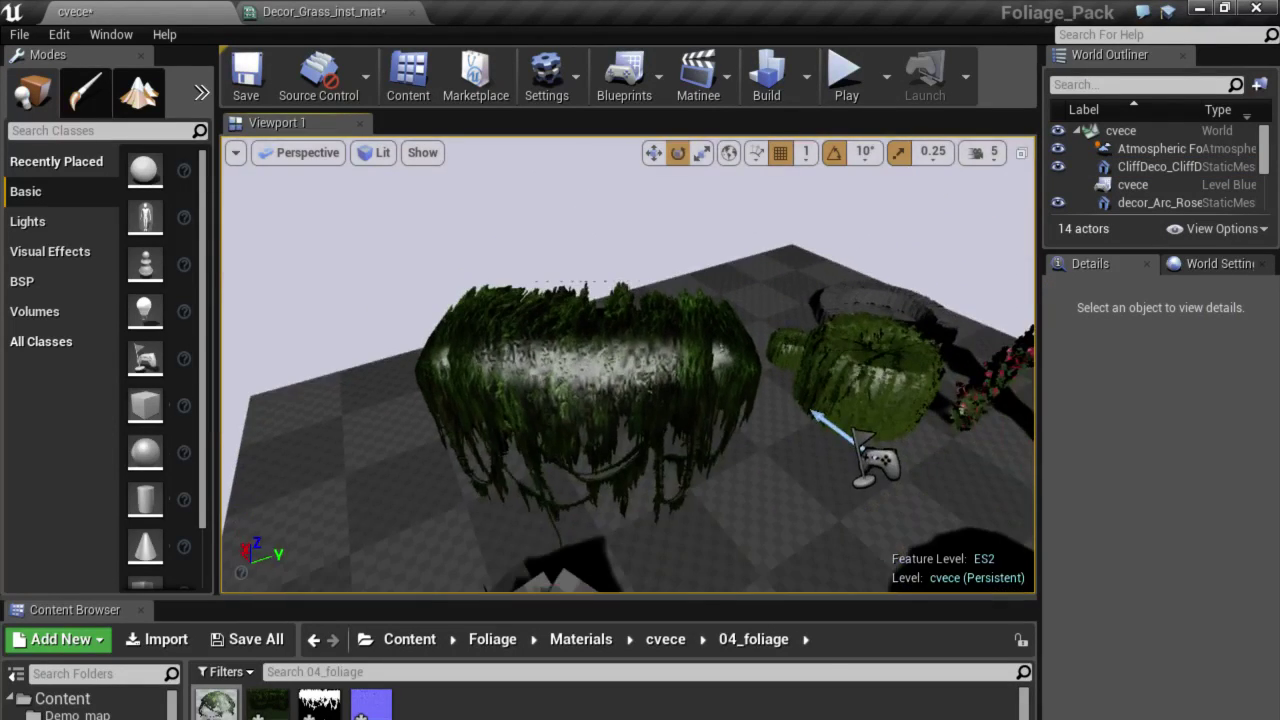
{"action": "scroll", "coordinate": [606, 390], "scroll_direction": "up", "scroll_amount": 5}
{"action": "scroll", "coordinate": [606, 384], "scroll_direction": "down", "scroll_amount": 5}
{"action": "mouse_move", "coordinate": [606, 384]}
{"action": "right_mouse_down"}
{"action": "mouse_move", "coordinate": [580, 384]}
{"action": "mouse_move", "coordinate": [600, 364]}
{"action": "mouse_move", "coordinate": [560, 364]}
{"action": "right_mouse_up"}
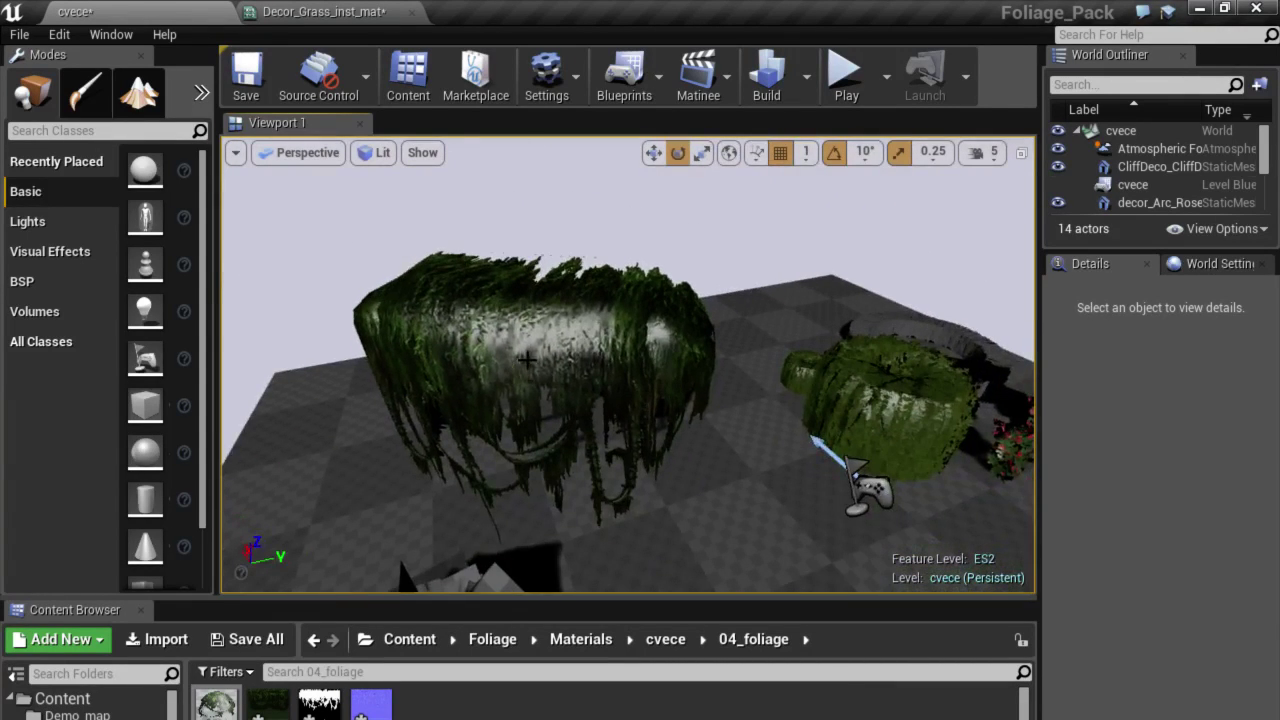
Rotate the CliffDeco rock to -120 degrees, then return it to 0.
{"action": "left_click", "coordinate": [428, 397]}
{"action": "key", "text": "space"}
{"action": "key", "text": "space"}
{"action": "key", "text": "space"}
{"action": "mouse_move", "coordinate": [428, 397]}
{"action": "left_mouse_down"}
{"action": "mouse_move", "coordinate": [580, 412]}
{"action": "mouse_move", "coordinate": [560, 412]}
{"action": "left_mouse_up"}
{"action": "mouse_move", "coordinate": [628, 400]}
{"action": "right_mouse_down"}
{"action": "mouse_move", "coordinate": [700, 400]}
{"action": "mouse_move", "coordinate": [690, 440]}
{"action": "right_mouse_up"}
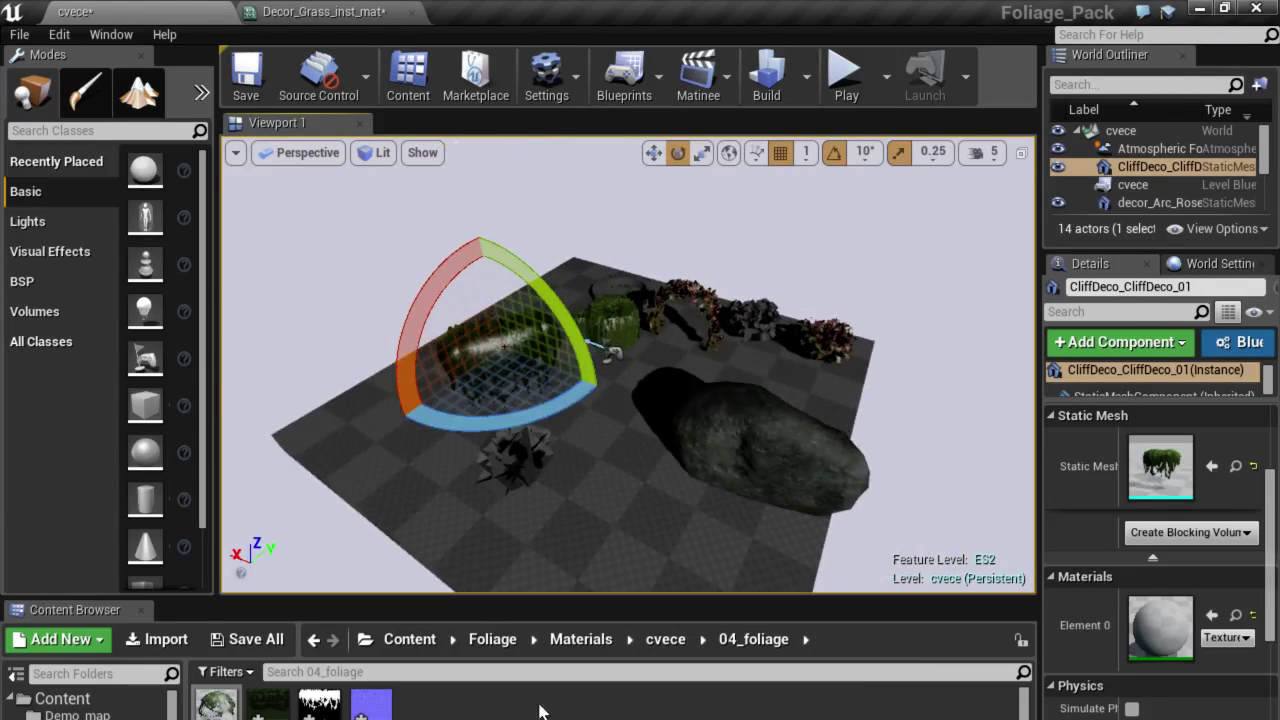
{"action": "left_click_drag", "start_coordinate": [481, 596], "coordinate": [490, 514]}
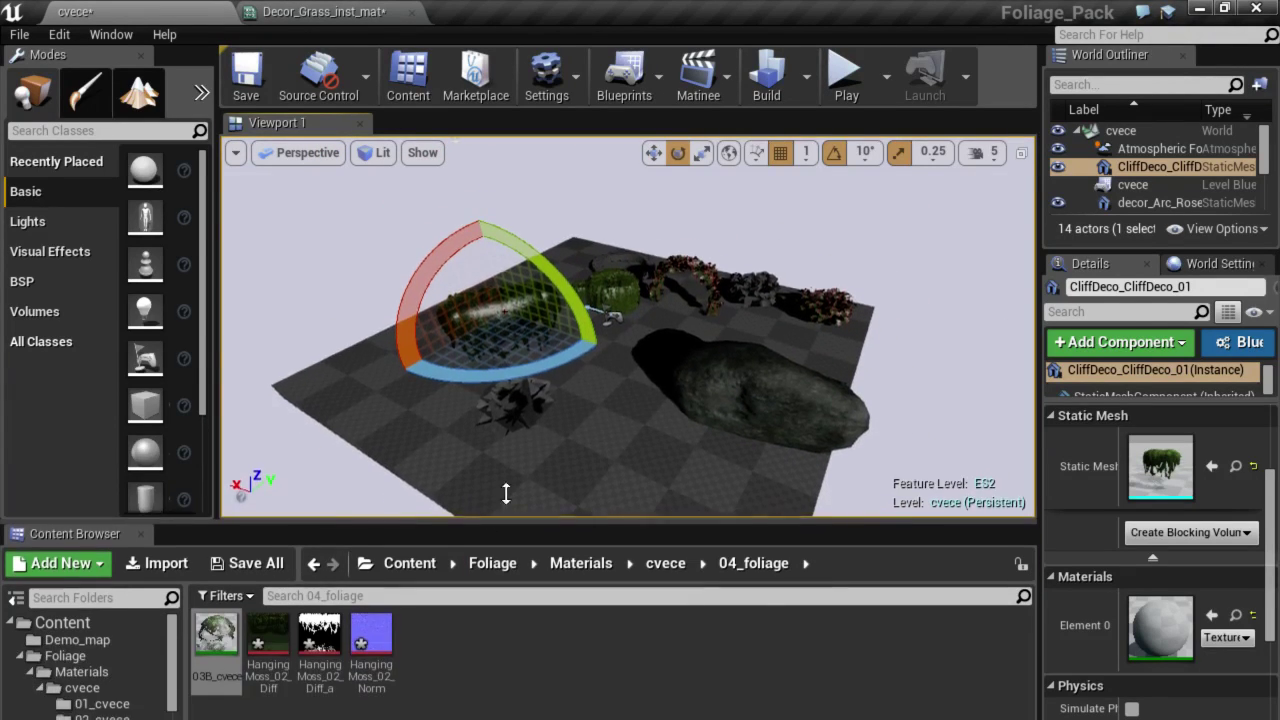
Move the foliage_Shurb_A1 bush next to the moss-covered rock.
{"action": "scroll", "coordinate": [505, 490], "scroll_direction": "up", "scroll_amount": 2}
{"action": "left_click", "coordinate": [495, 442]}
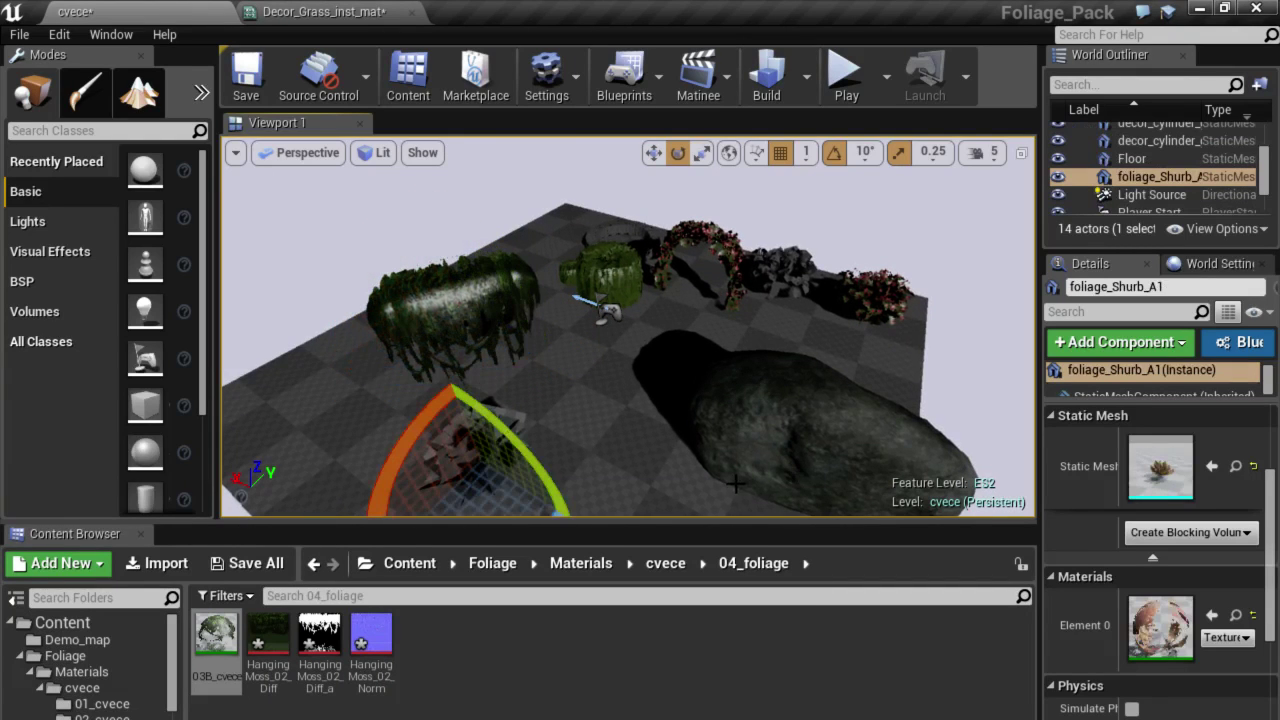
{"action": "key", "text": "f"}
{"action": "key", "text": "w"}
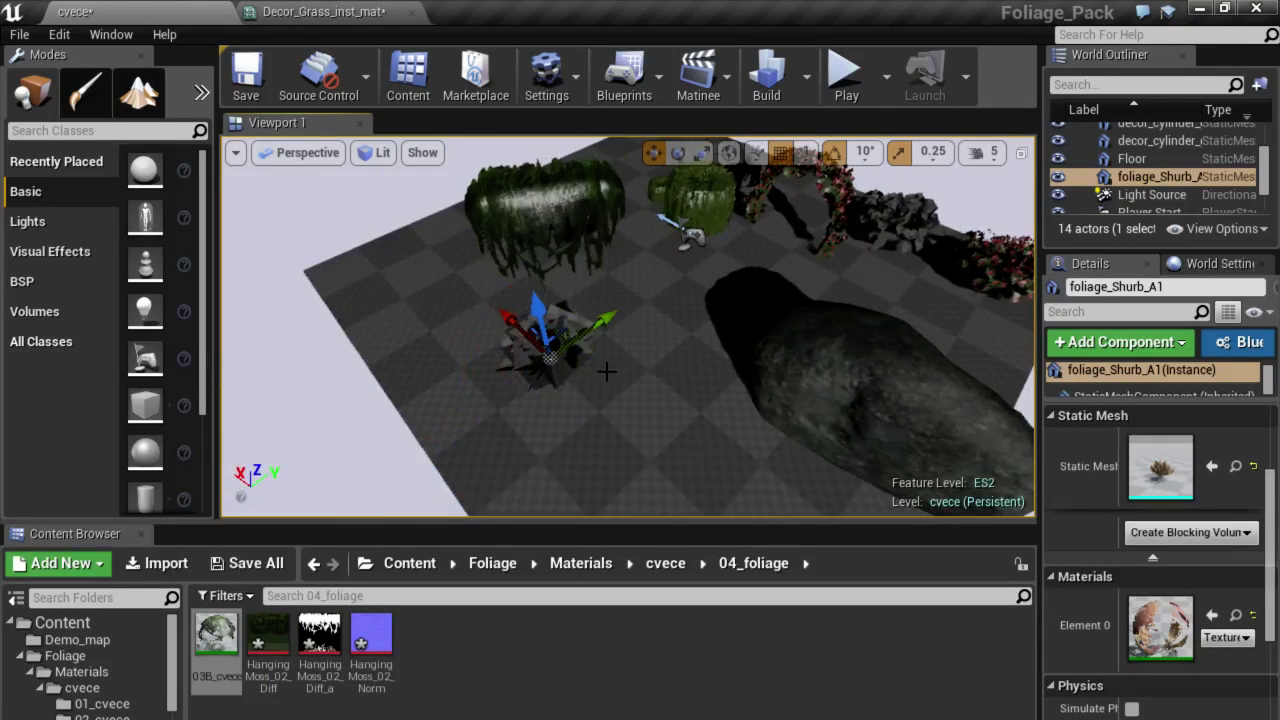
{"action": "left_click_drag", "start_coordinate": [488, 316], "coordinate": [390, 237]}
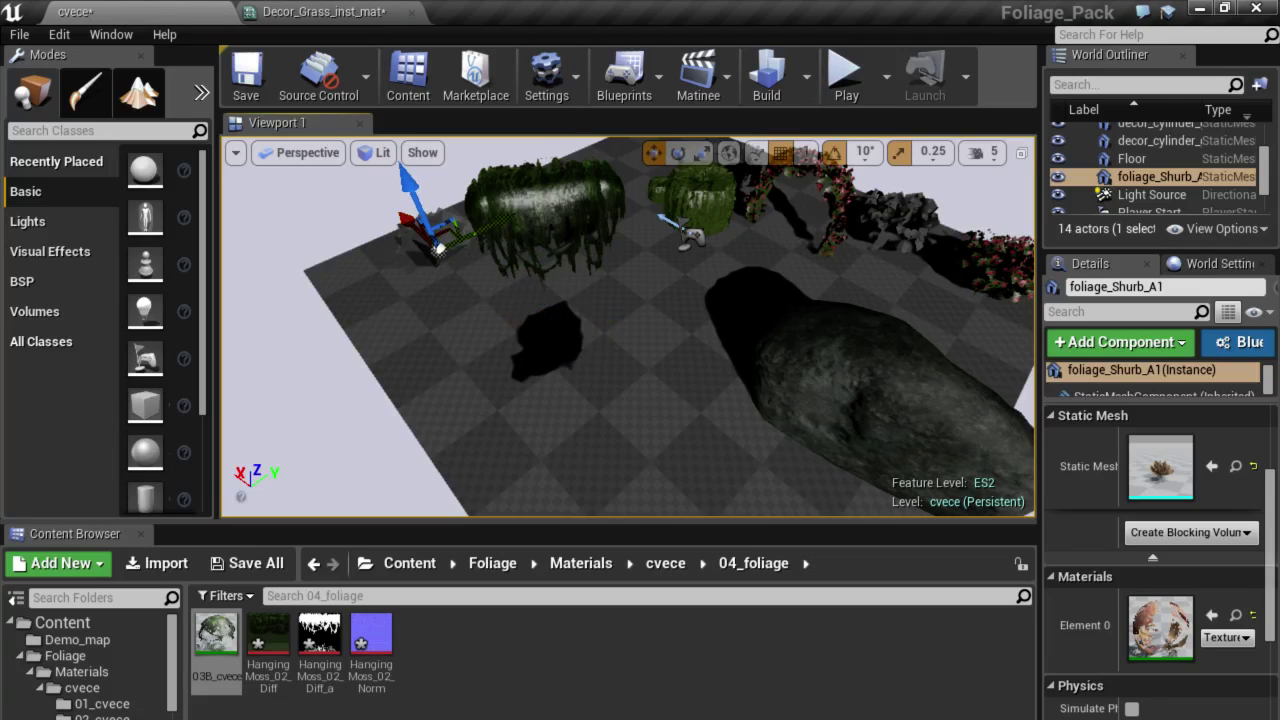
Reframe the garden, then bring up the 07_waterRoom sourceimages folder in File Explorer.
{"action": "right_click_drag", "start_coordinate": [390, 237], "coordinate": [605, 352]}
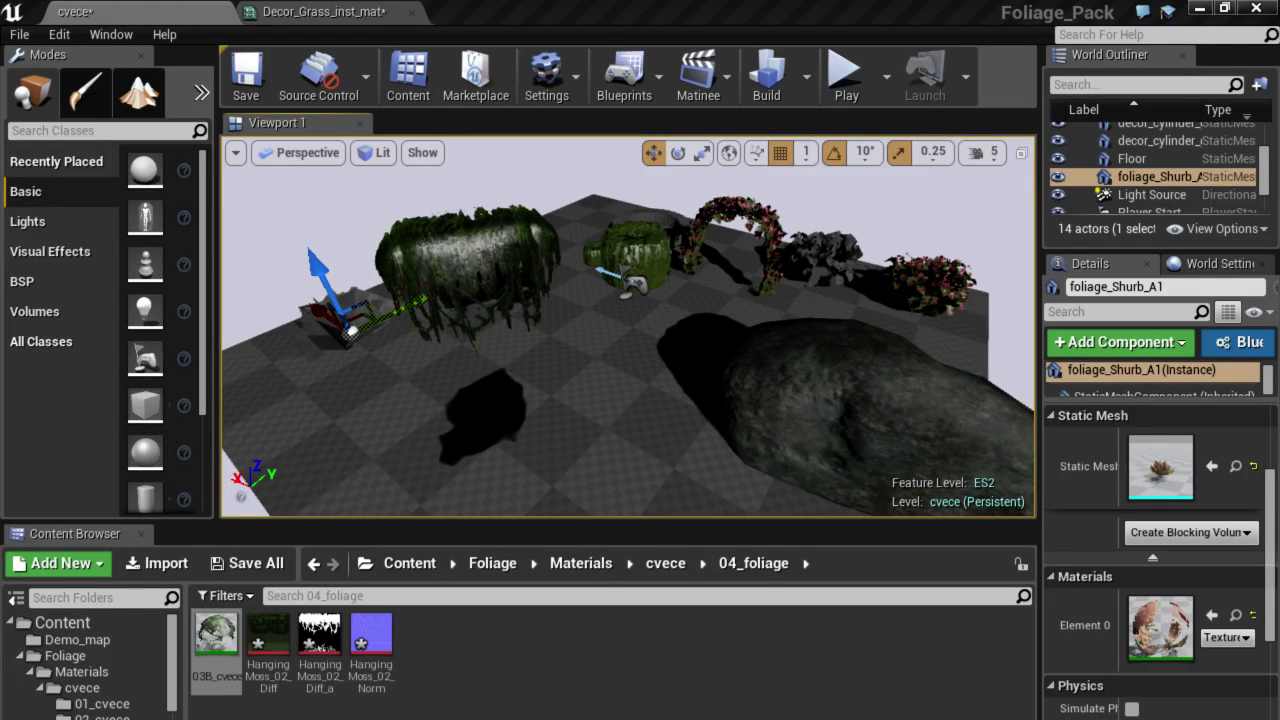
{"action": "middle_click_drag", "start_coordinate": [628, 330], "coordinate": [720, 300]}
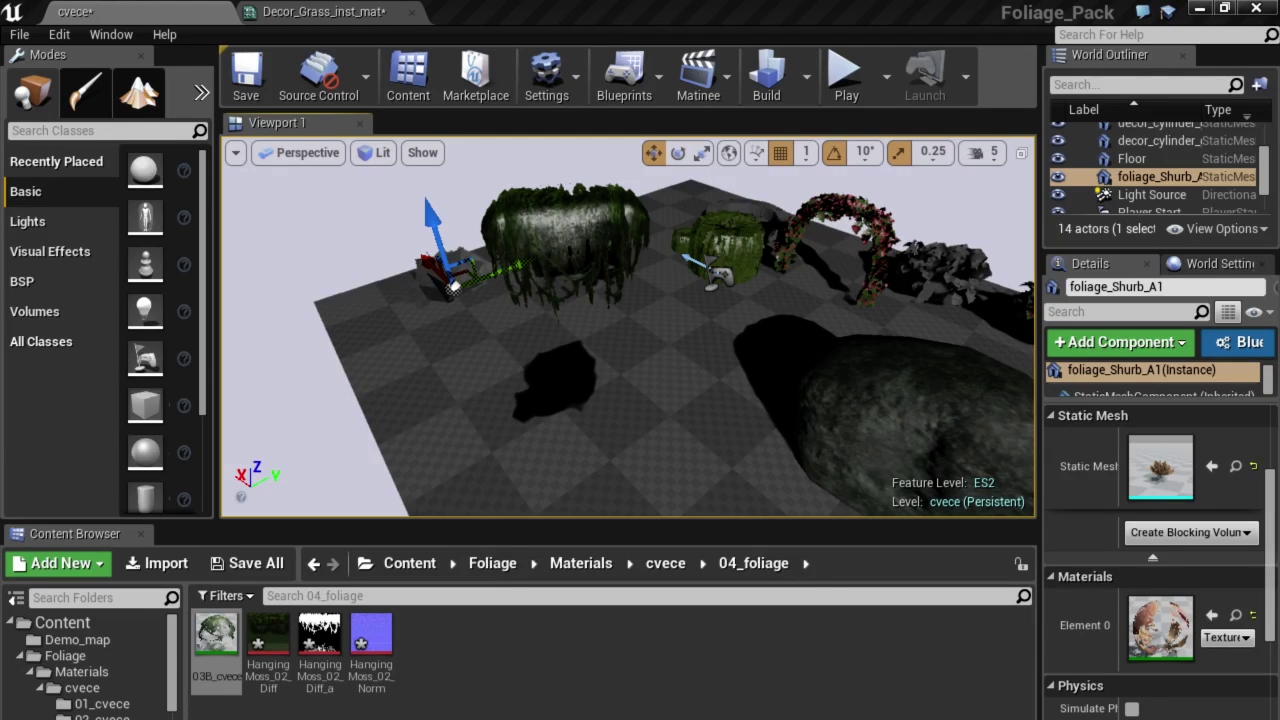
{"action": "key", "text": "alt+Tab"}
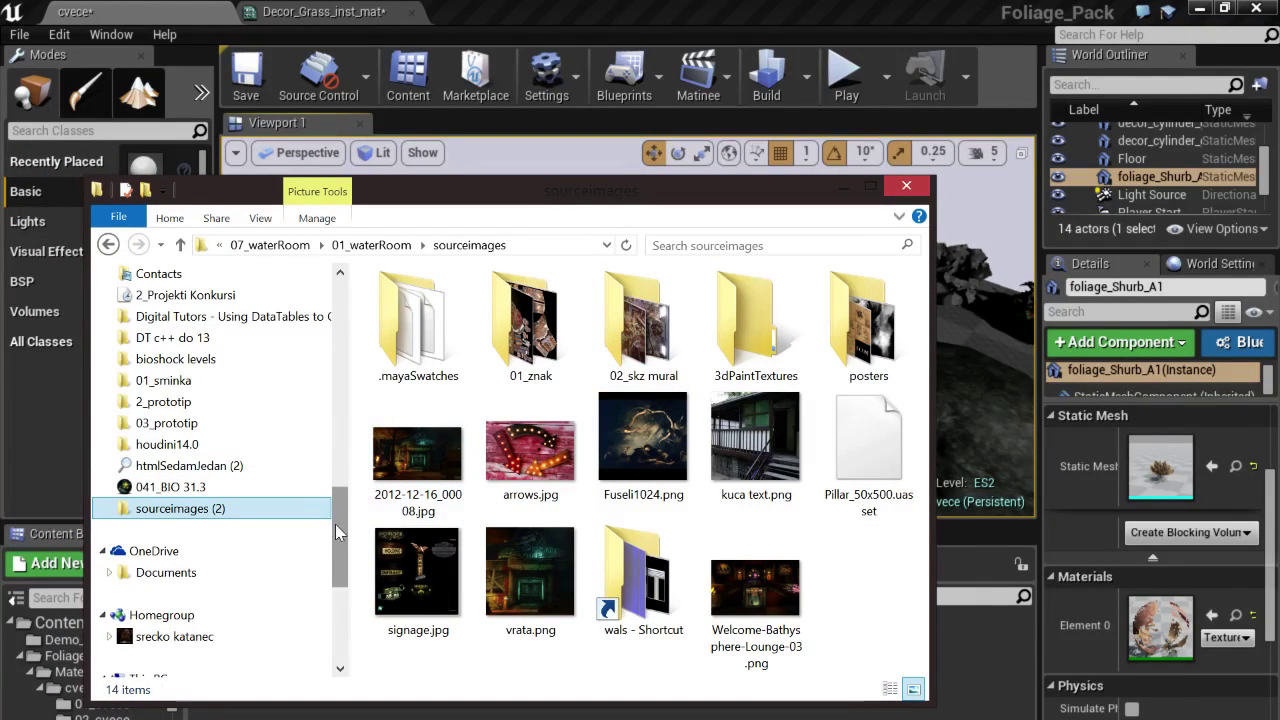
Open 11_fontainefuturistics2--article_image.jpg from the bioshock levels folder in Photos.
{"action": "left_click", "coordinate": [176, 359]}
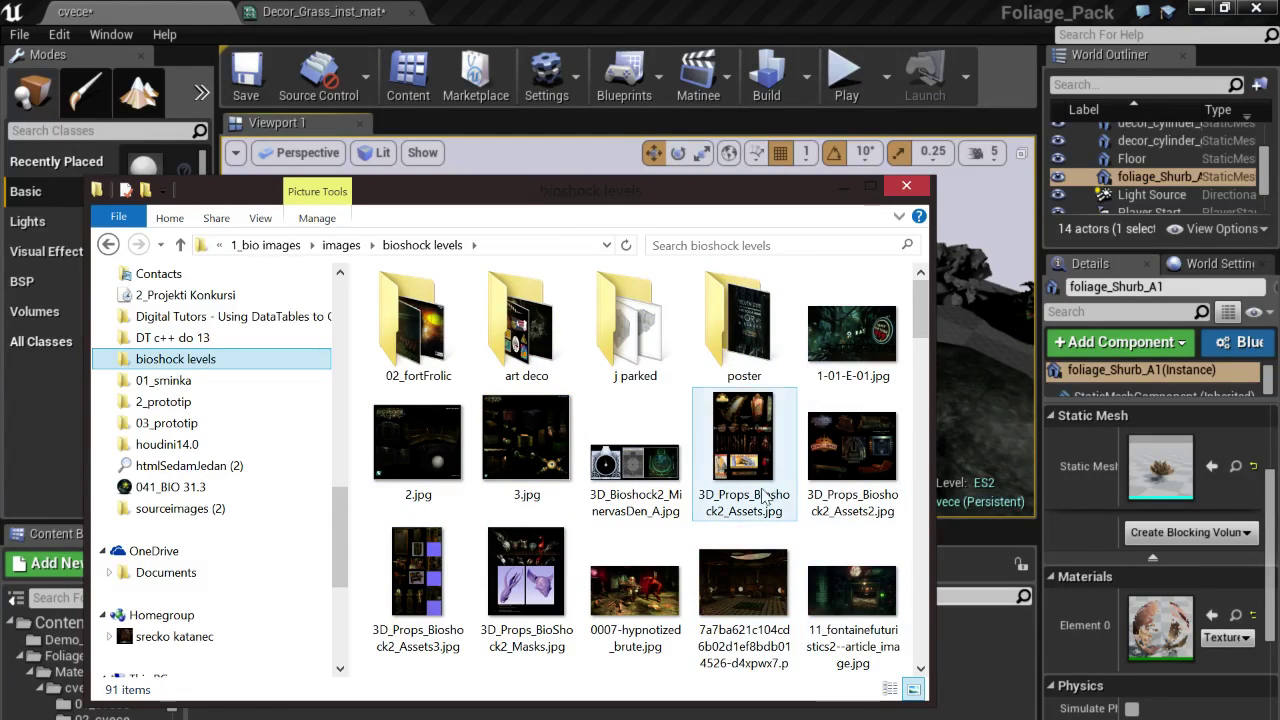
{"action": "left_click", "coordinate": [868, 612]}
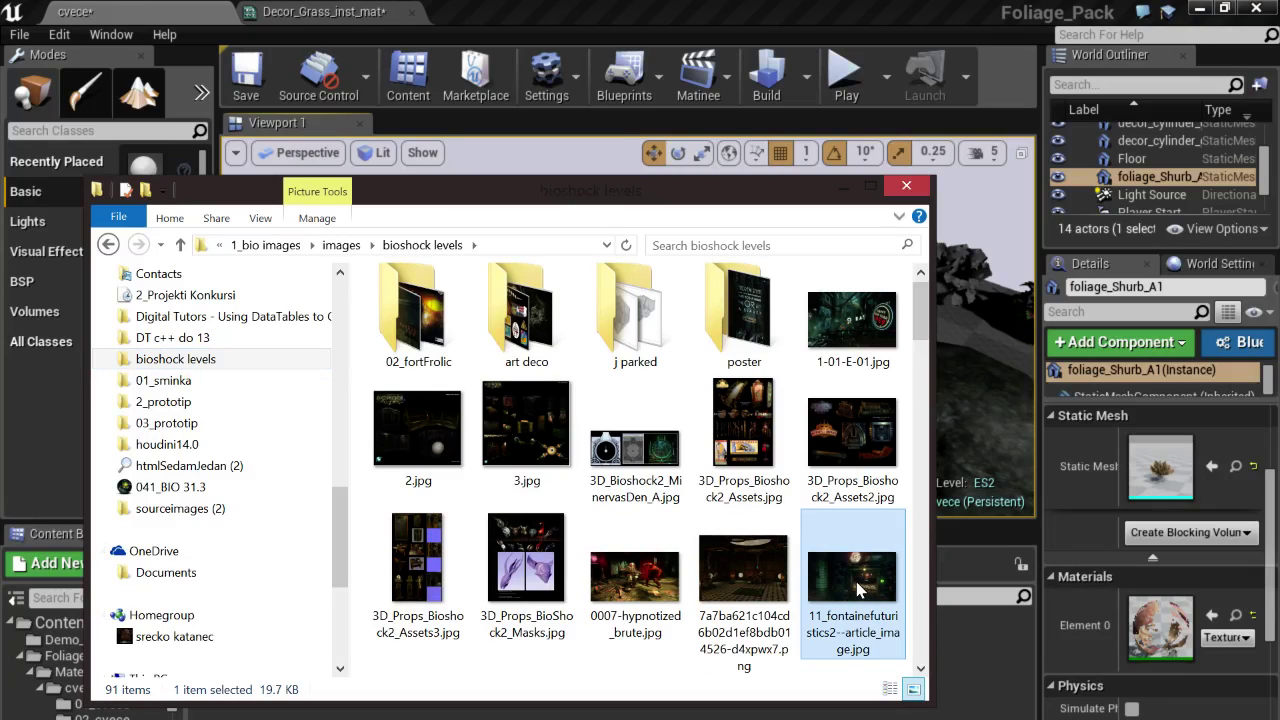
{"action": "double_click", "coordinate": [858, 591]}
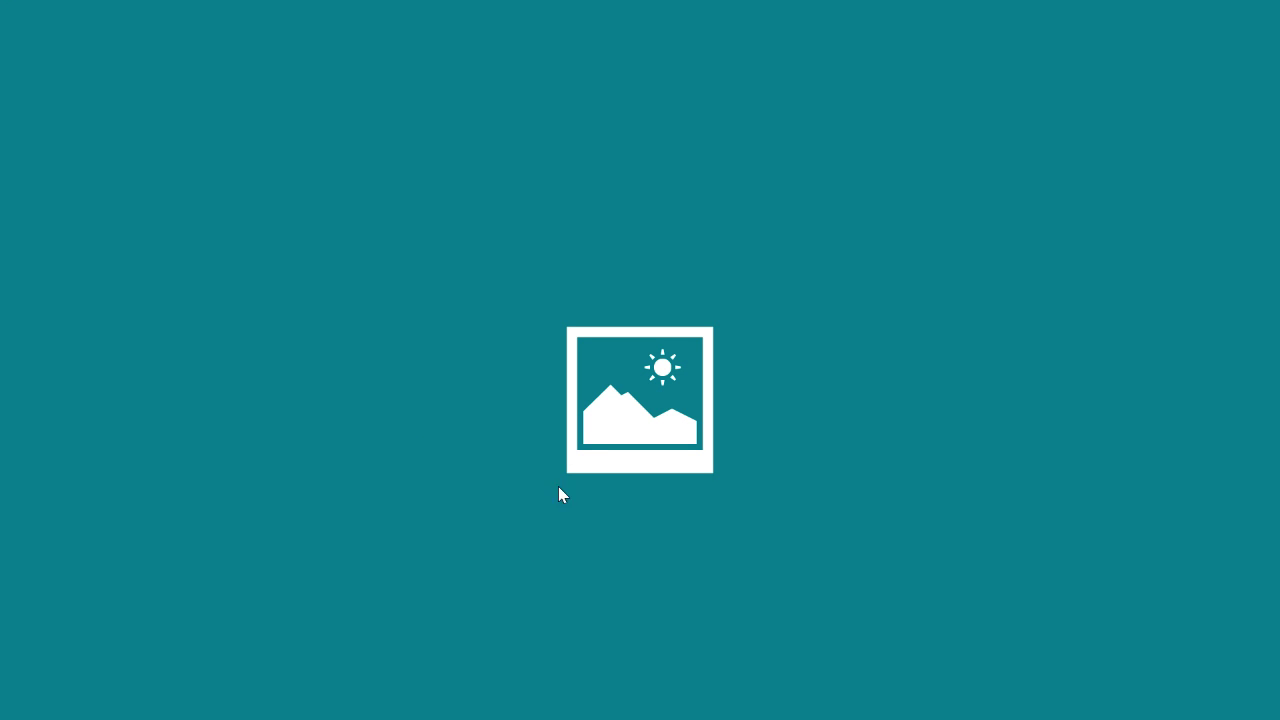
Step through The Pearl, Finley, Electro Bolt, Kashmir Restaurant and pool screenshots to Mercury Suites.
{"action": "mouse_move", "coordinate": [2, 3]}
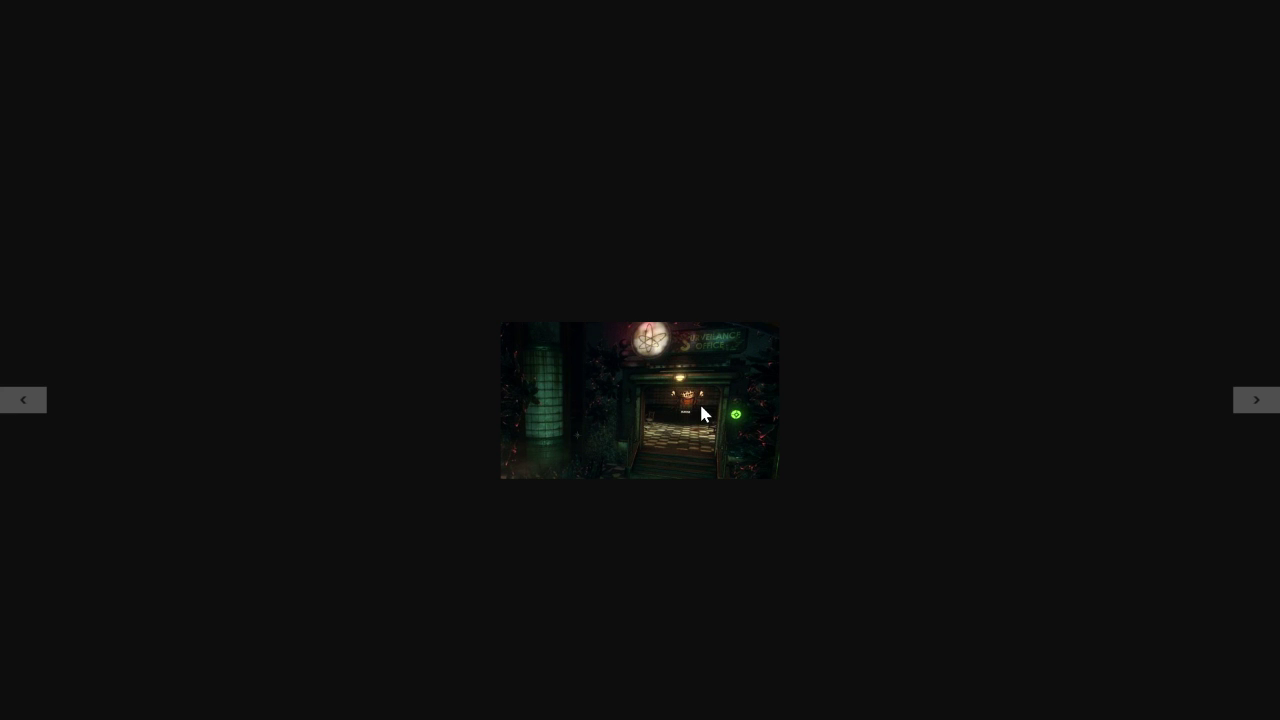
{"action": "scroll", "coordinate": [700, 403], "scroll_direction": "down", "scroll_amount": 1}
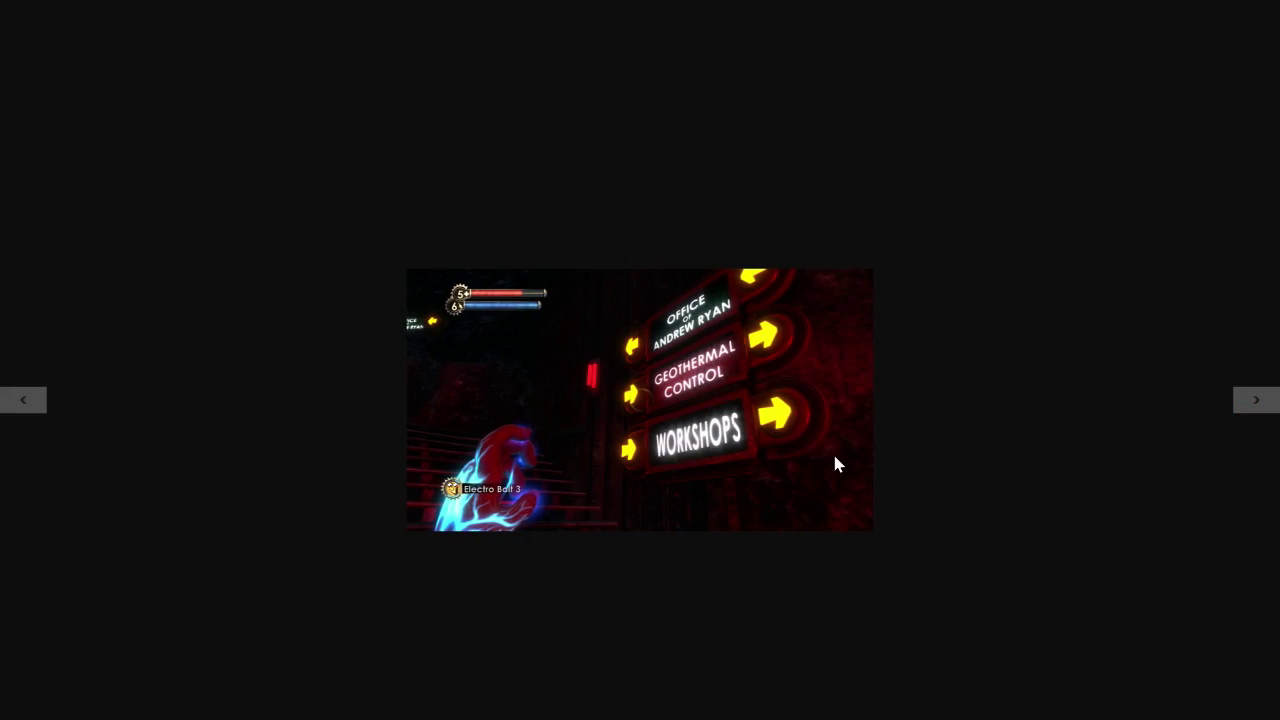
{"action": "left_click", "coordinate": [1253, 401]}
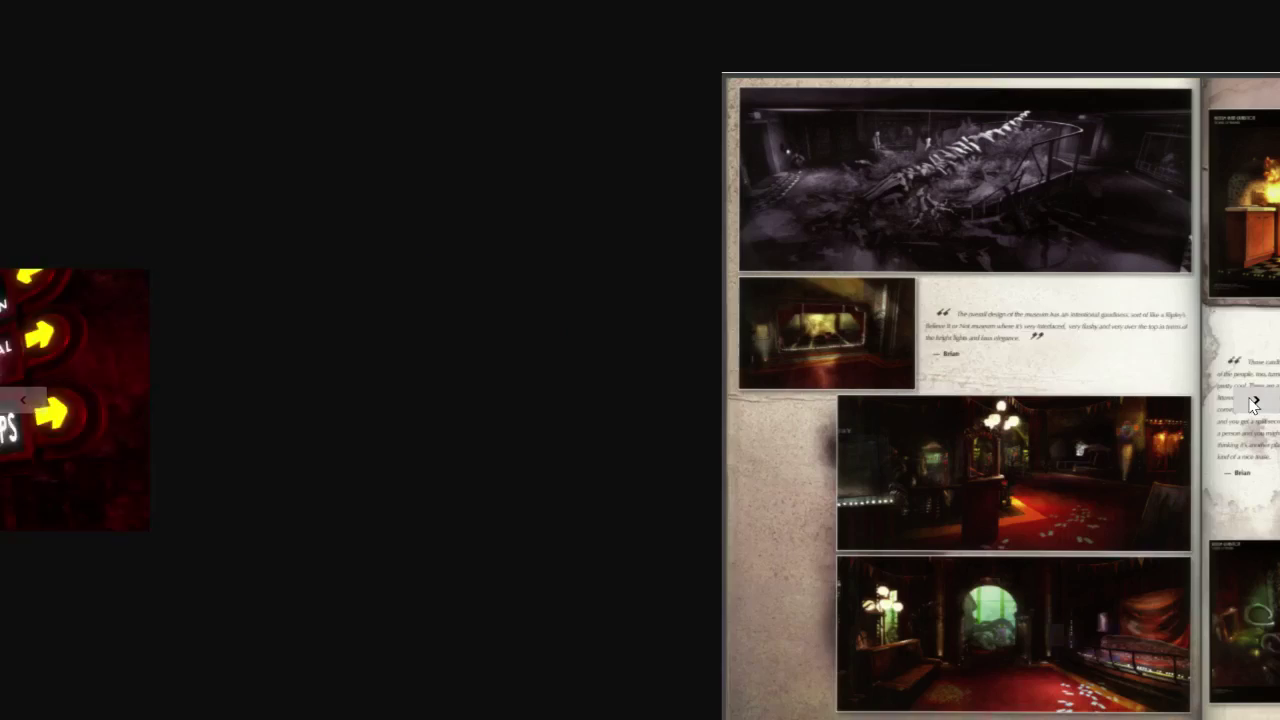
{"action": "left_click", "coordinate": [1253, 401]}
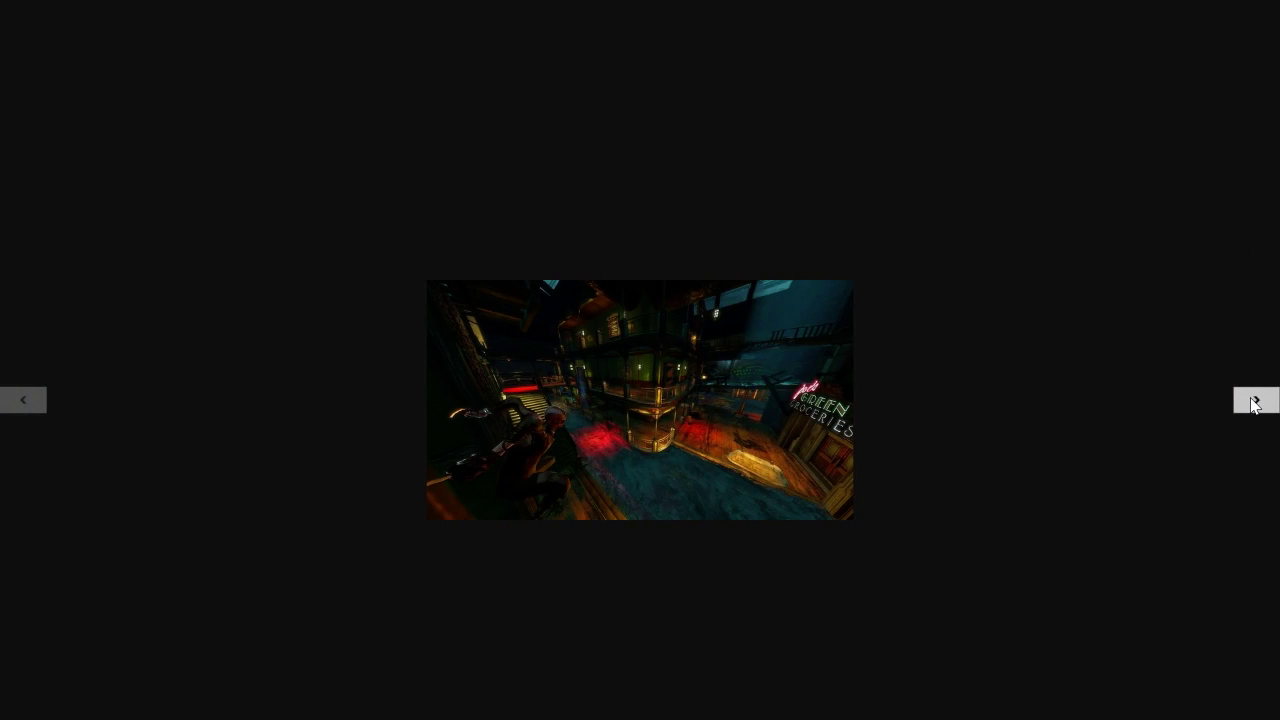
{"action": "left_click", "coordinate": [1254, 402]}
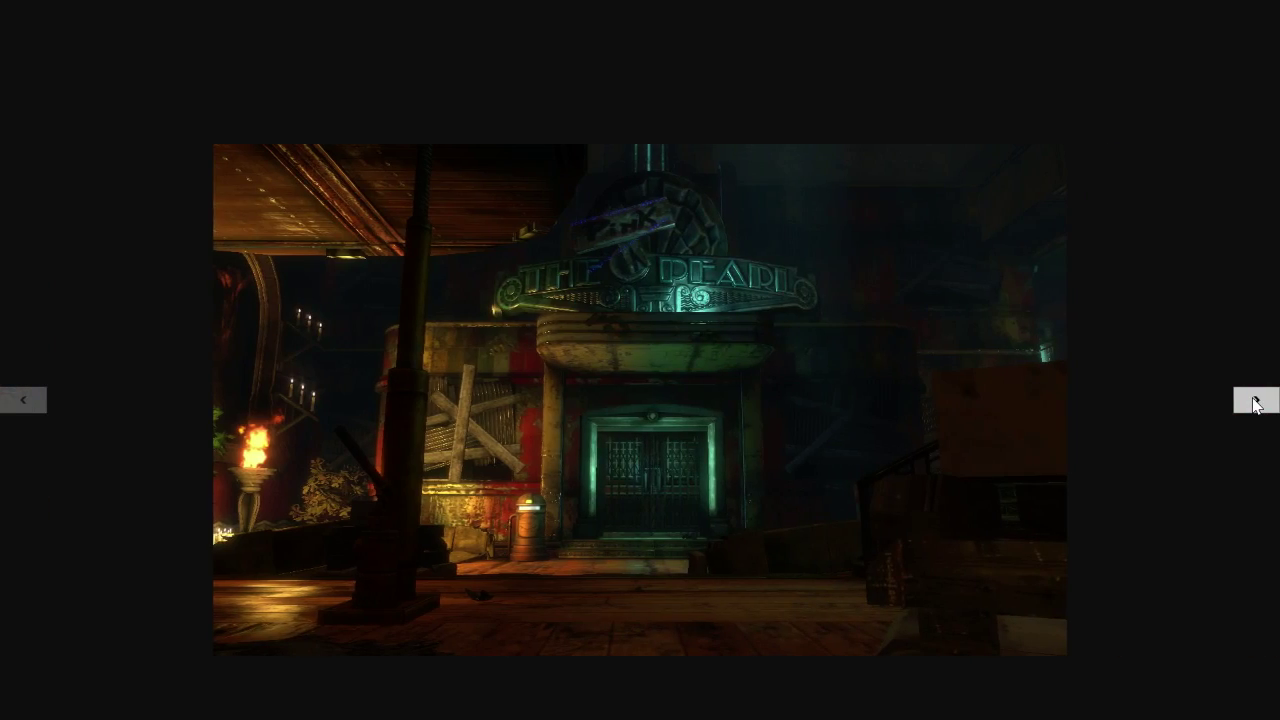
{"action": "left_click", "coordinate": [1254, 402]}
{"action": "left_click", "coordinate": [1254, 402]}
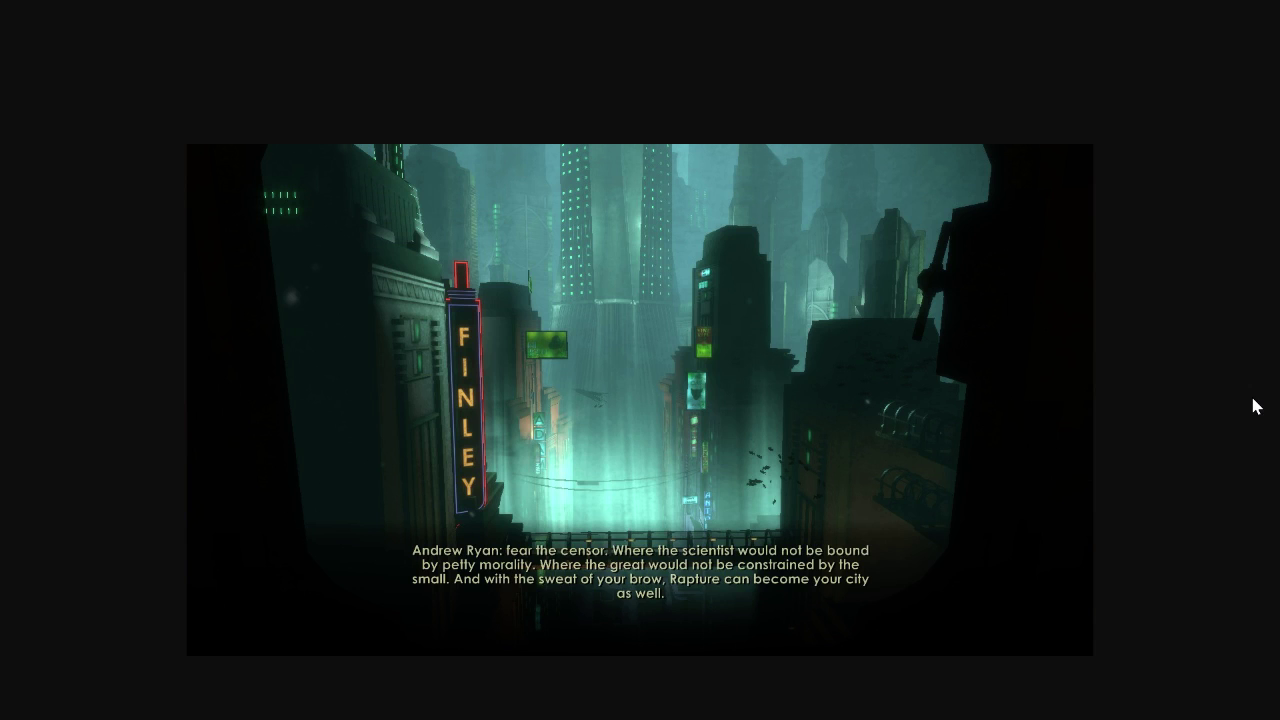
{"action": "left_click", "coordinate": [1254, 402]}
{"action": "left_click", "coordinate": [1254, 402]}
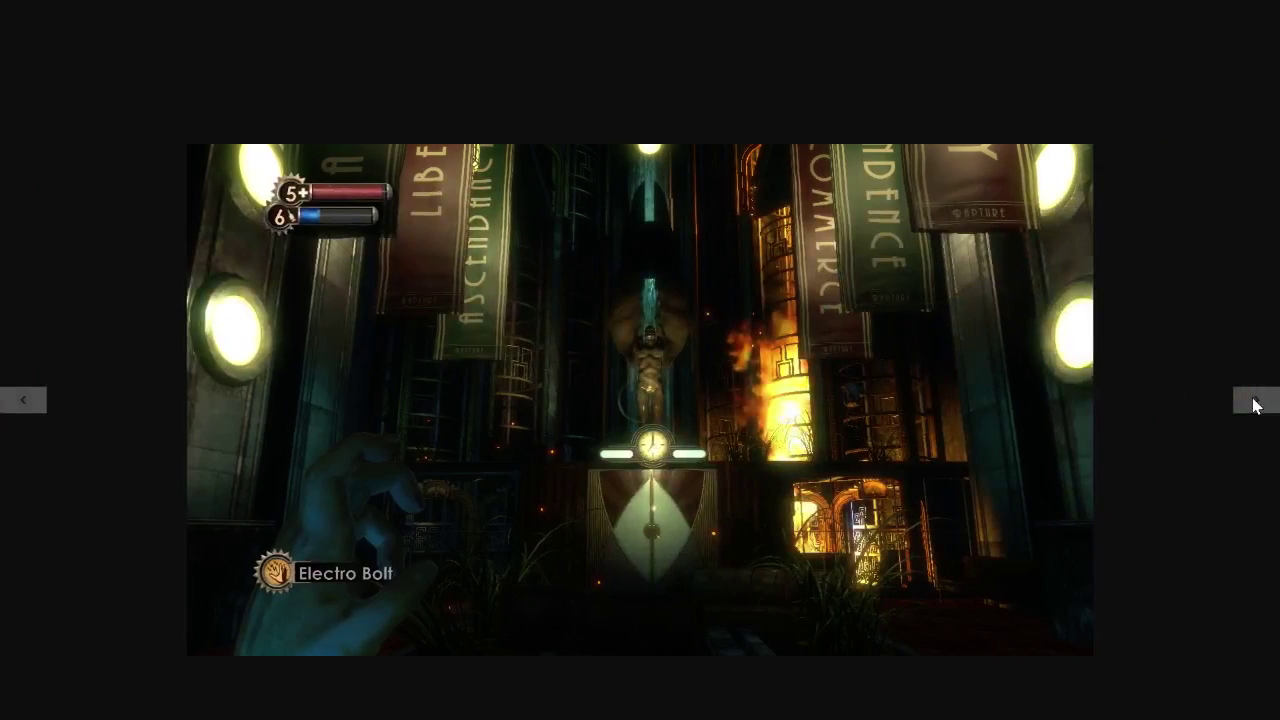
{"action": "left_click", "coordinate": [1254, 402]}
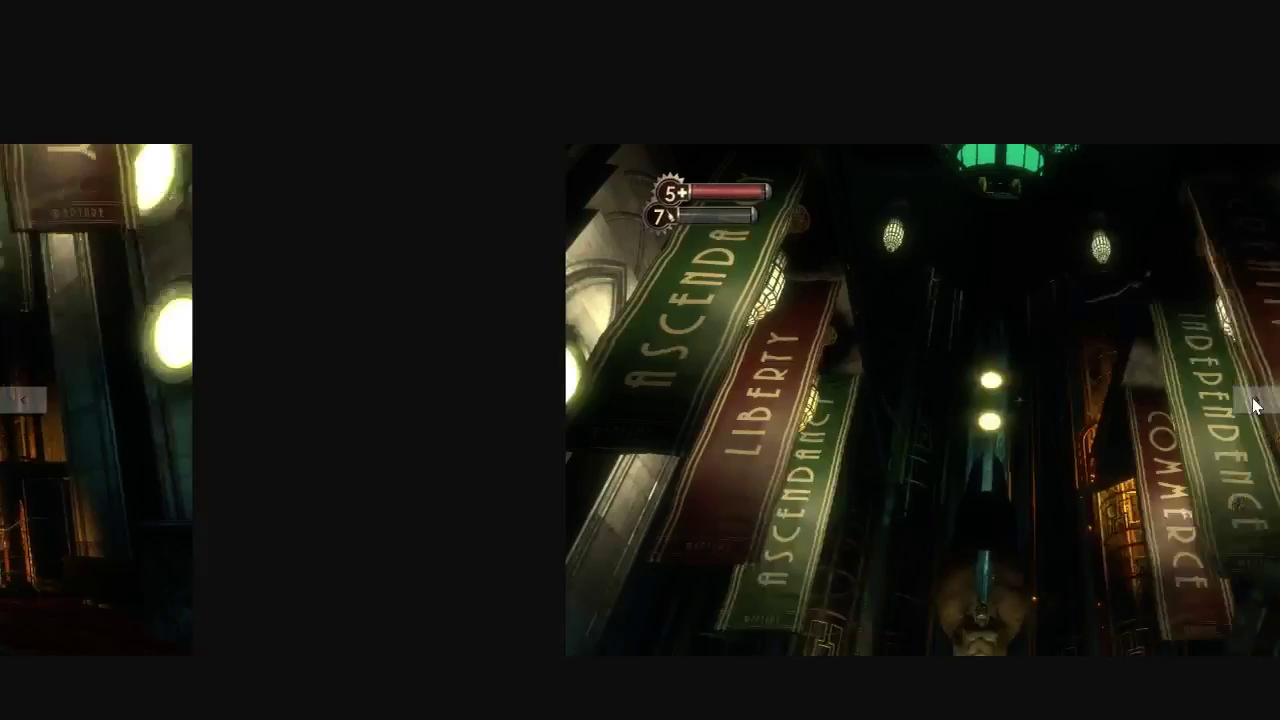
{"action": "left_click", "coordinate": [1254, 402]}
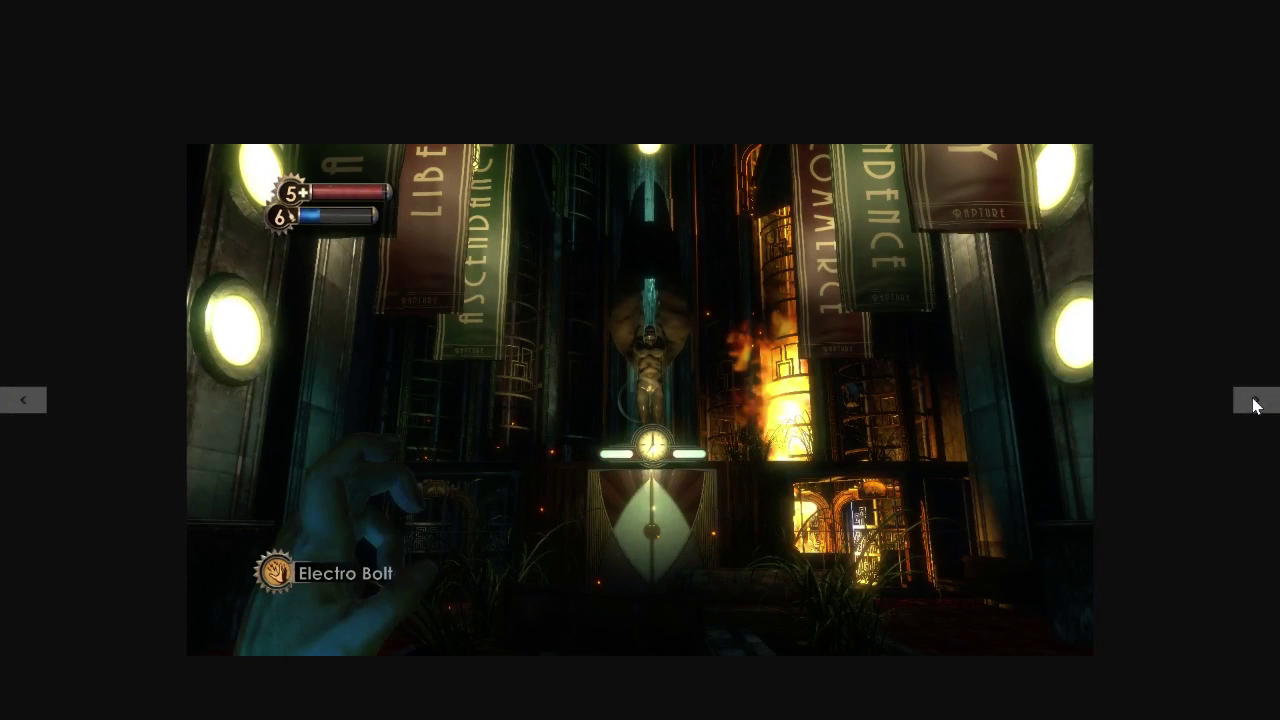
{"action": "left_click", "coordinate": [1255, 404]}
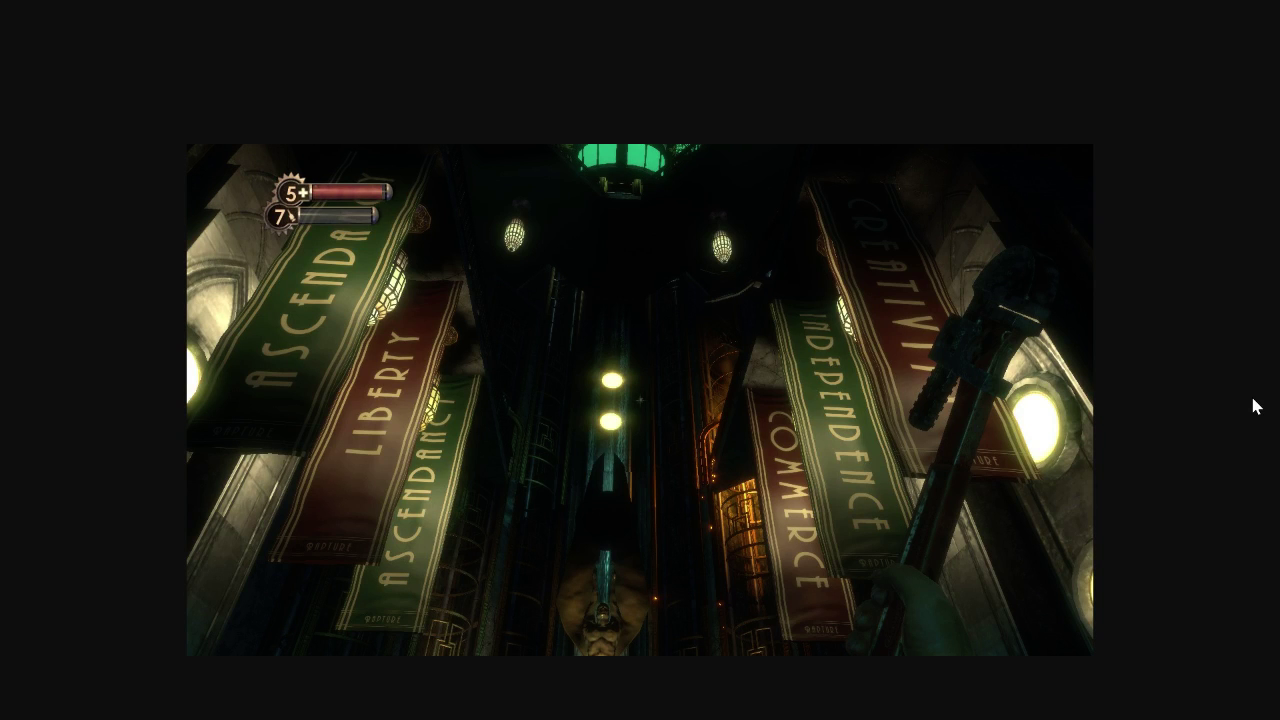
{"action": "left_click", "coordinate": [1255, 404]}
{"action": "left_click", "coordinate": [1255, 404]}
{"action": "left_click", "coordinate": [1256, 405]}
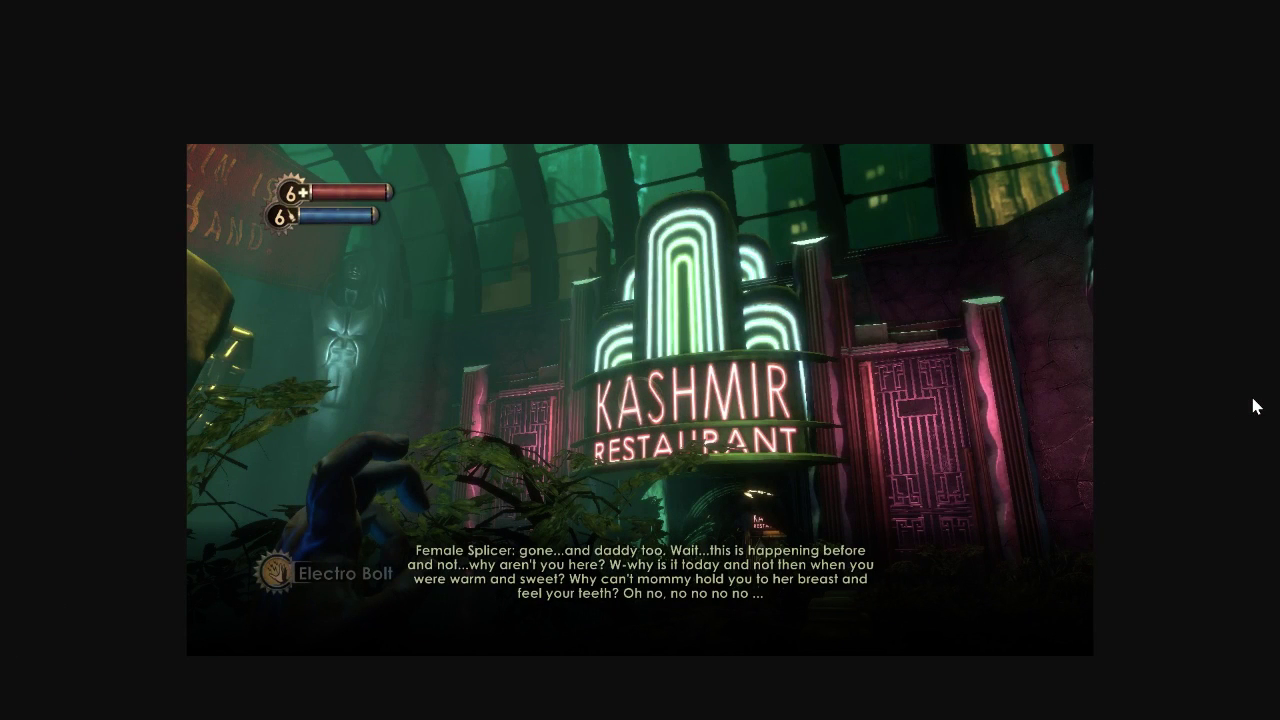
{"action": "left_click", "coordinate": [1256, 405]}
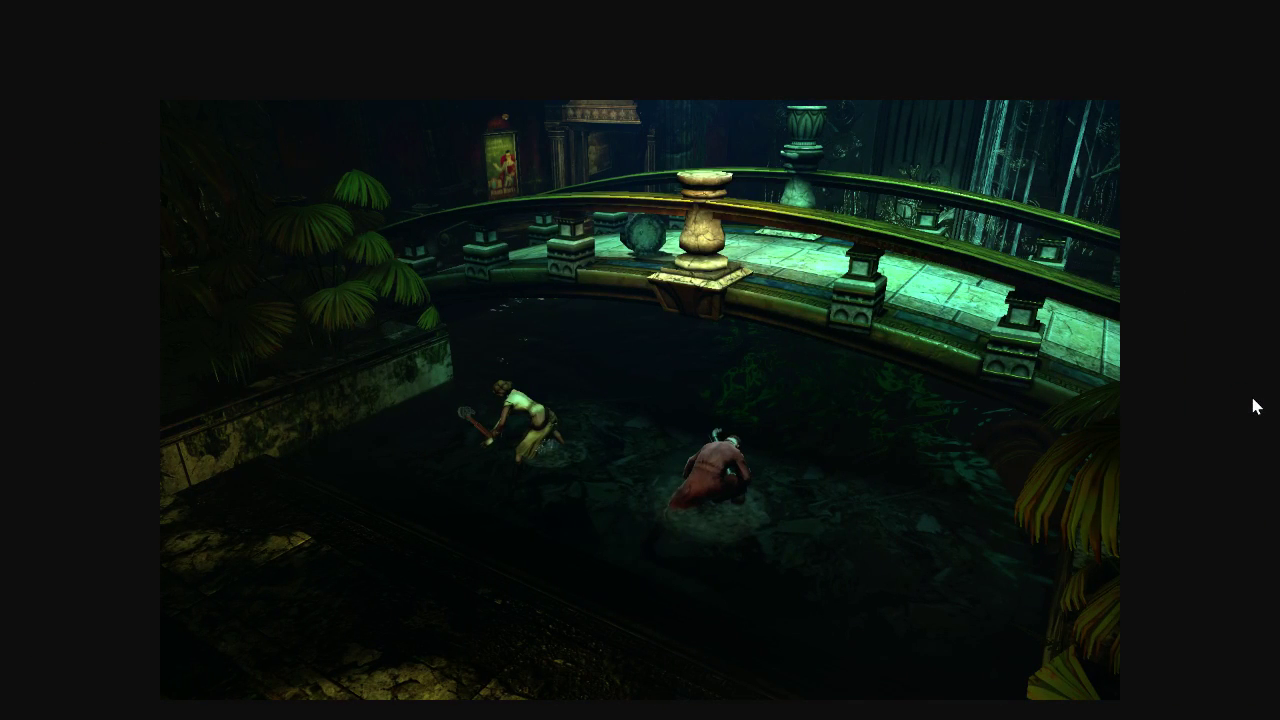
{"action": "left_click", "coordinate": [1256, 405]}
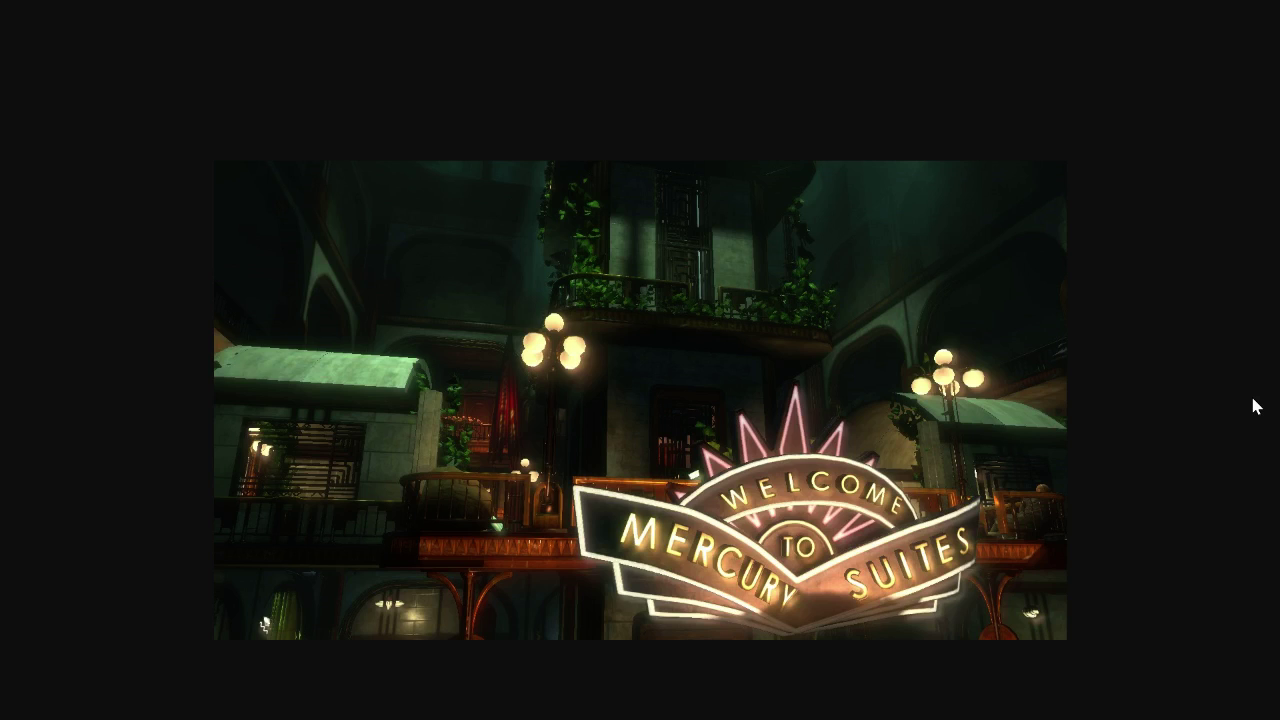
Browse from the Farmer's Market screenshot forward to the Tickets screenshot.
{"action": "left_click", "coordinate": [1256, 405]}
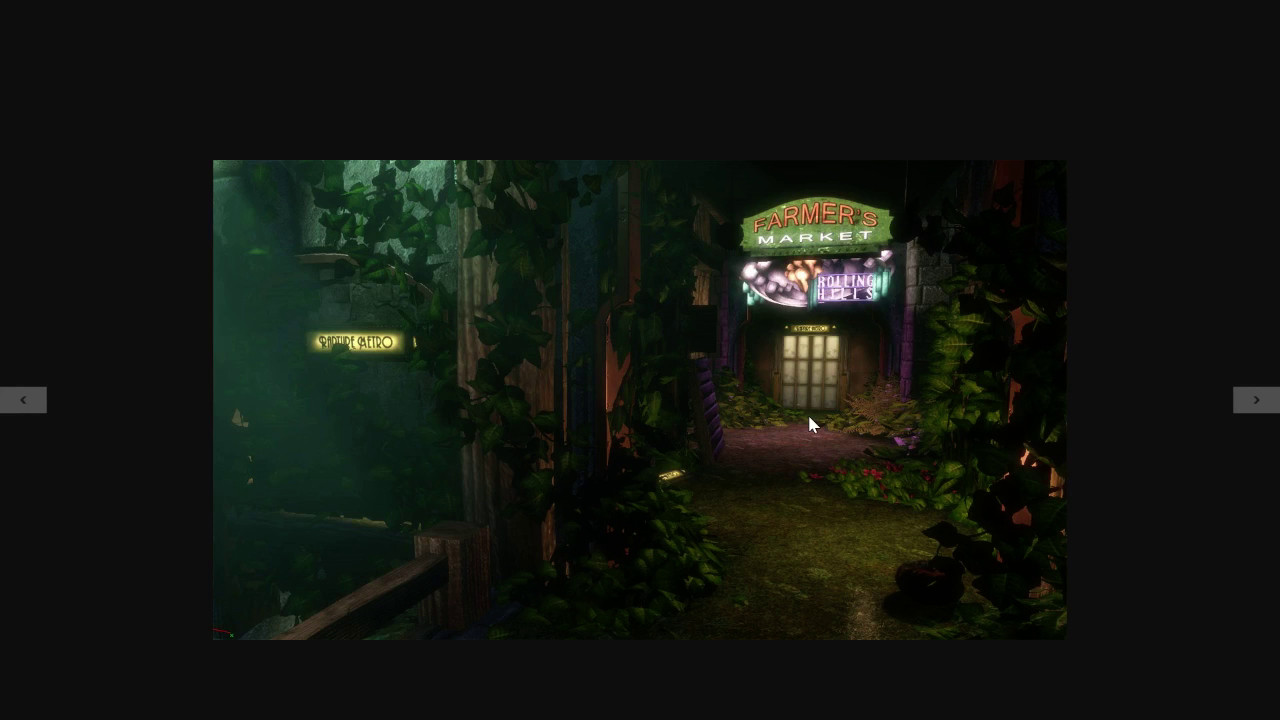
{"action": "key", "text": "Left"}
{"action": "key", "text": "Right"}
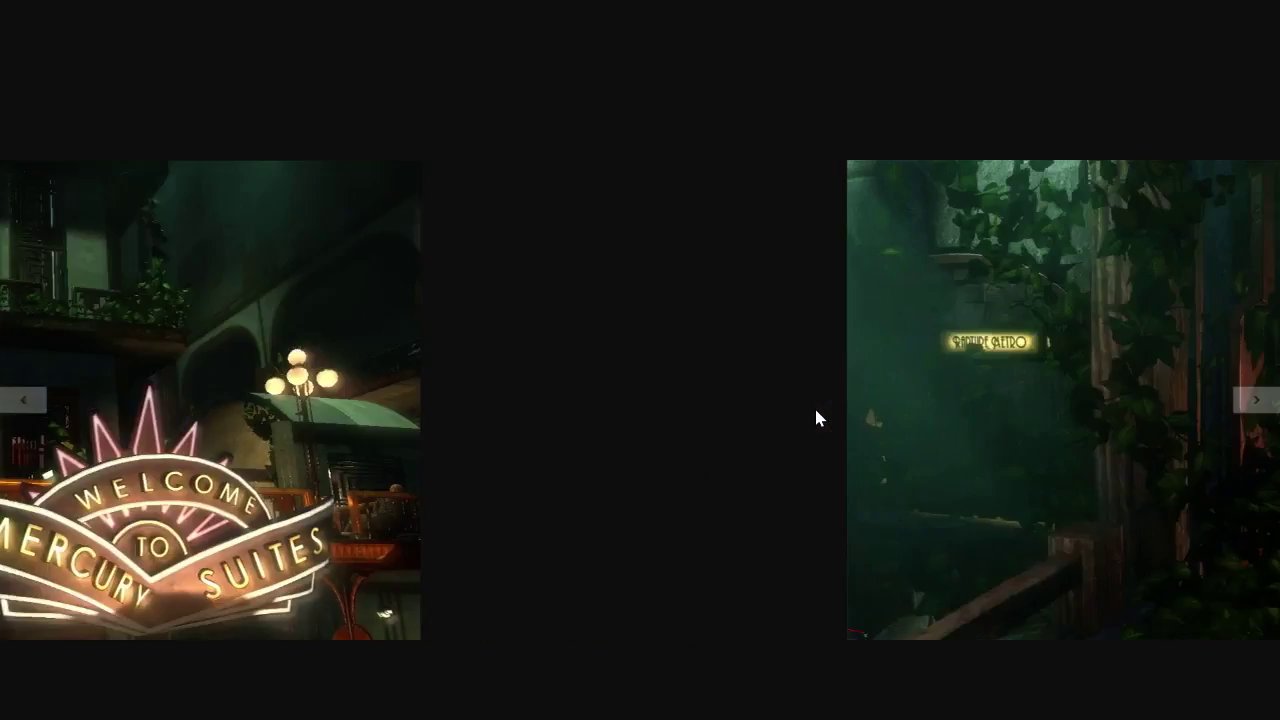
{"action": "key", "text": "Right"}
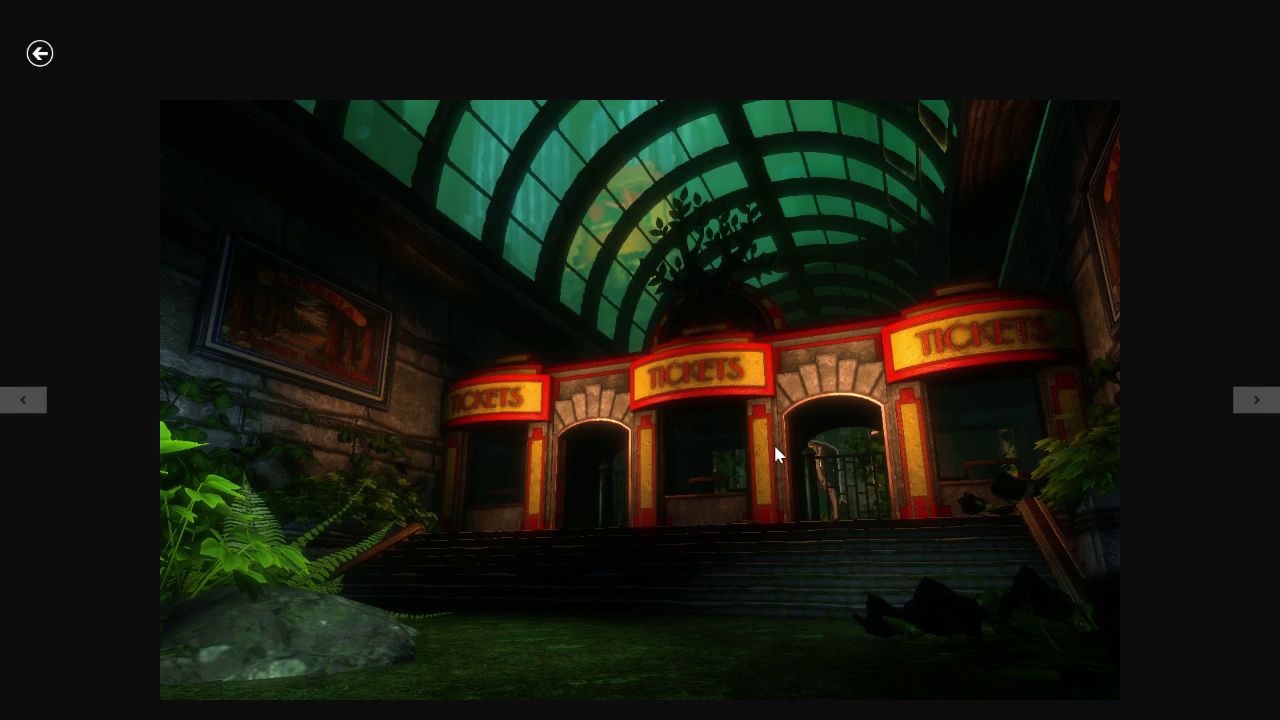
Advance past the Tea Garden to the three-panel garden images, then return to Unreal Editor.
{"action": "left_click", "coordinate": [1266, 399]}
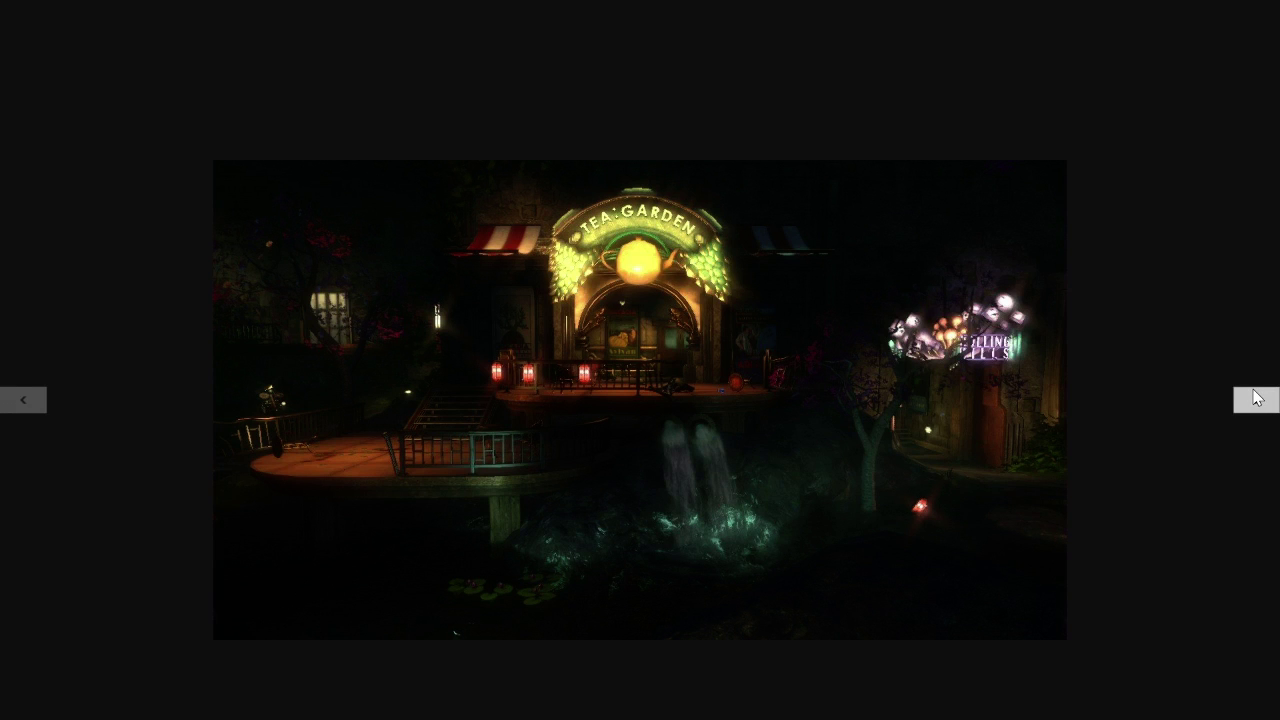
{"action": "left_click", "coordinate": [1257, 398]}
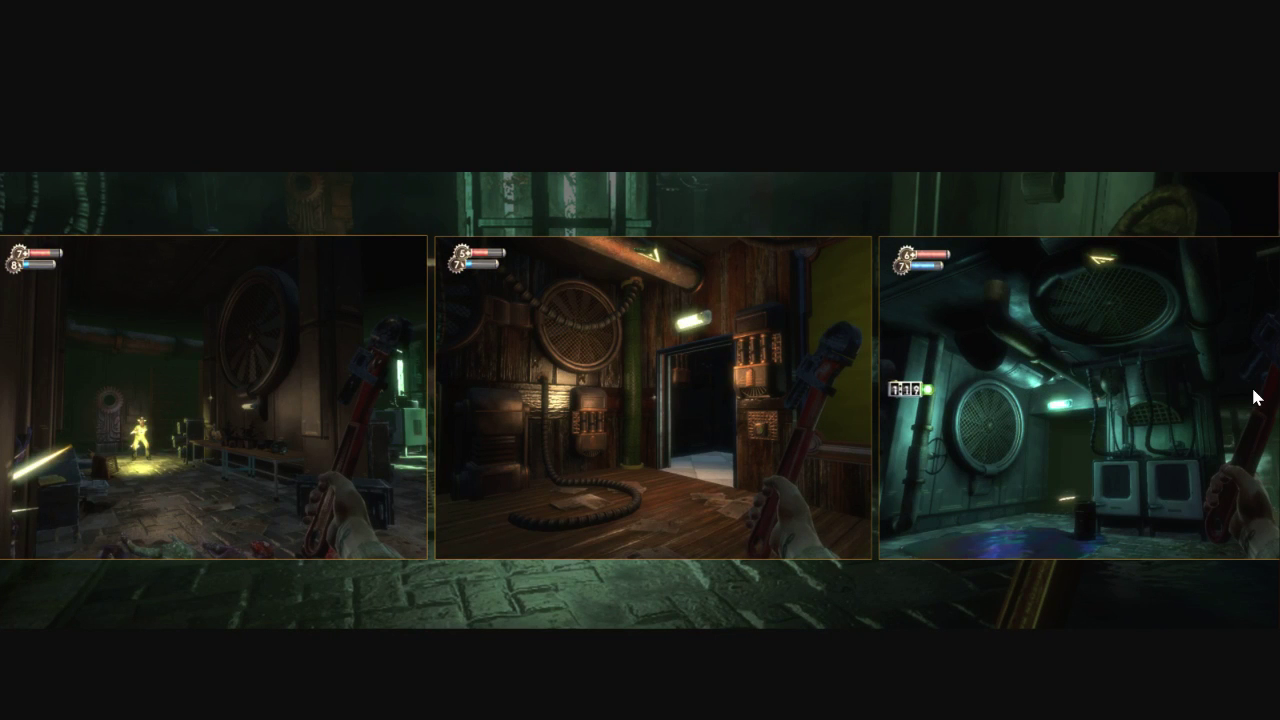
{"action": "left_click", "coordinate": [1257, 398]}
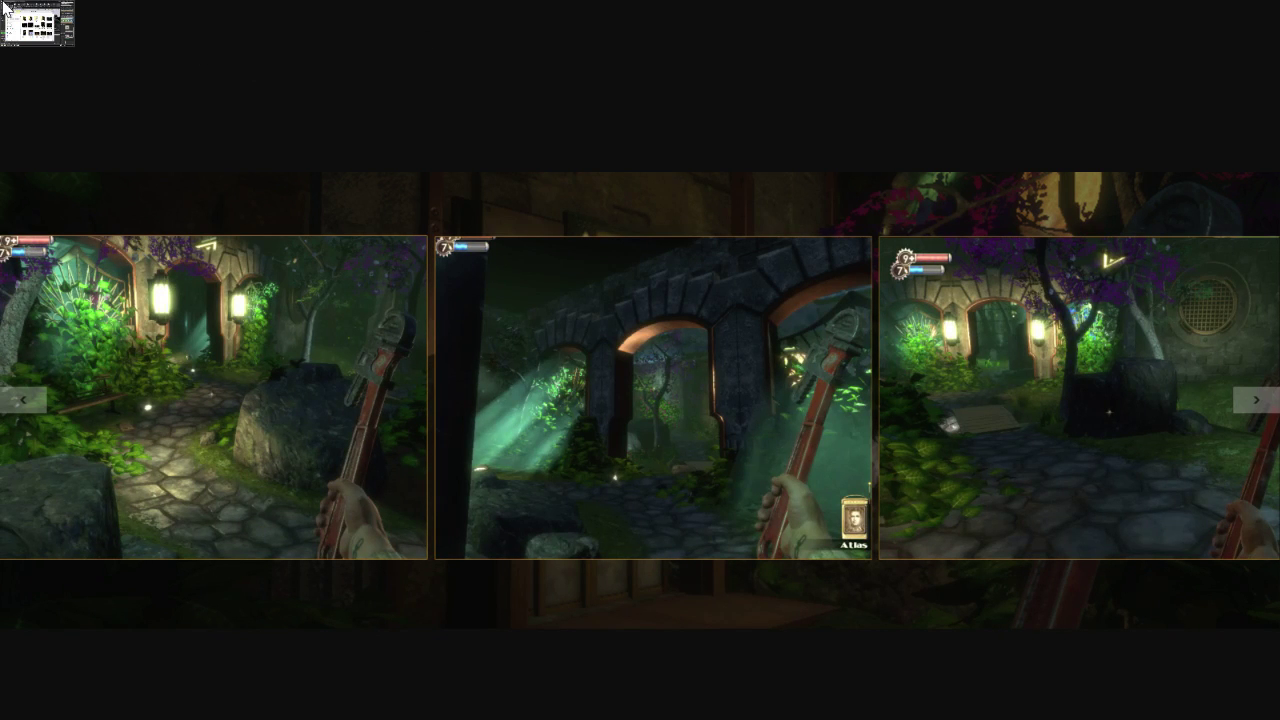
{"action": "left_click", "coordinate": [3, 4]}
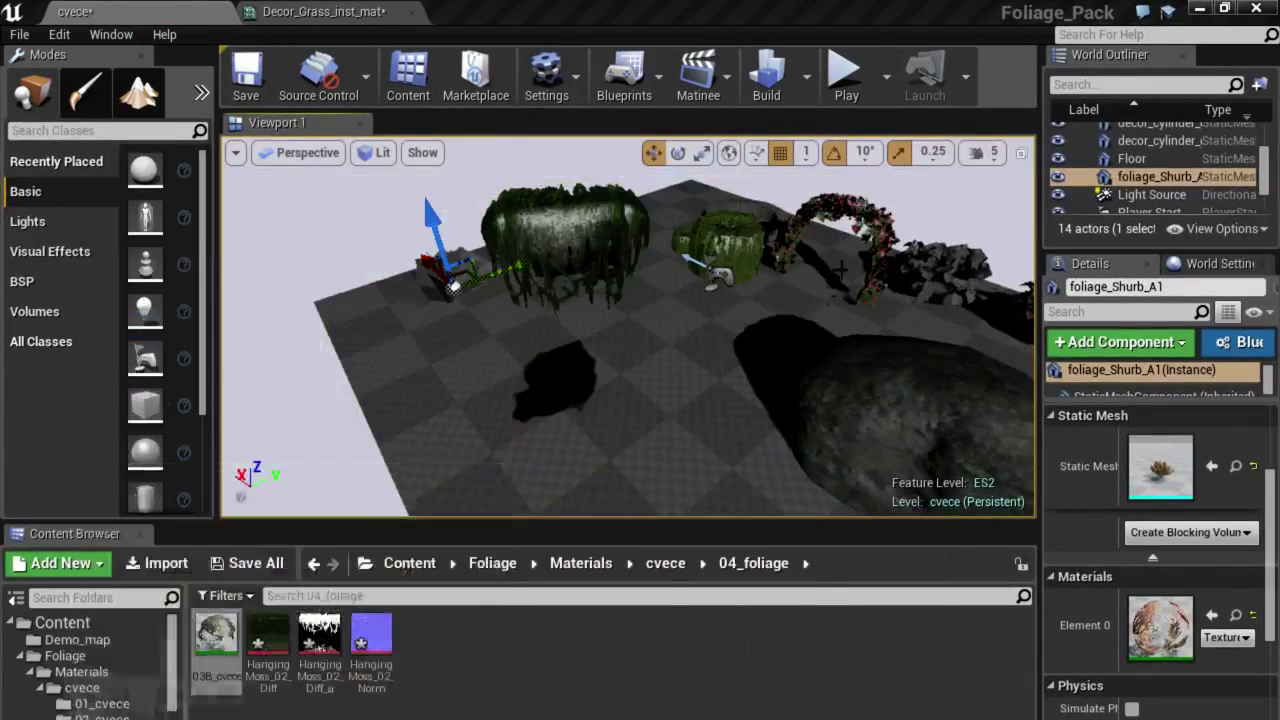
Survey the garden, then open the Foliage Meshes folder in the Content Browser.
{"action": "left_click_drag", "start_coordinate": [645, 312], "coordinate": [450, 387]}
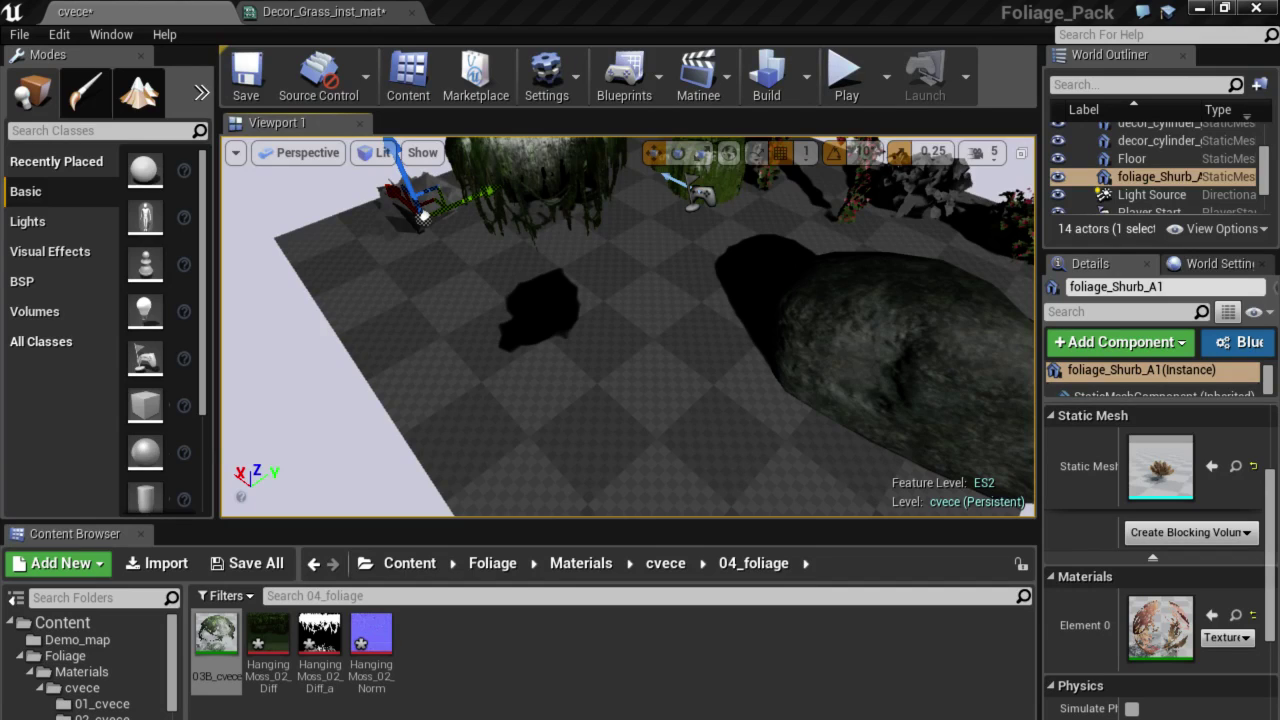
{"action": "left_click_drag", "start_coordinate": [670, 338], "coordinate": [660, 430]}
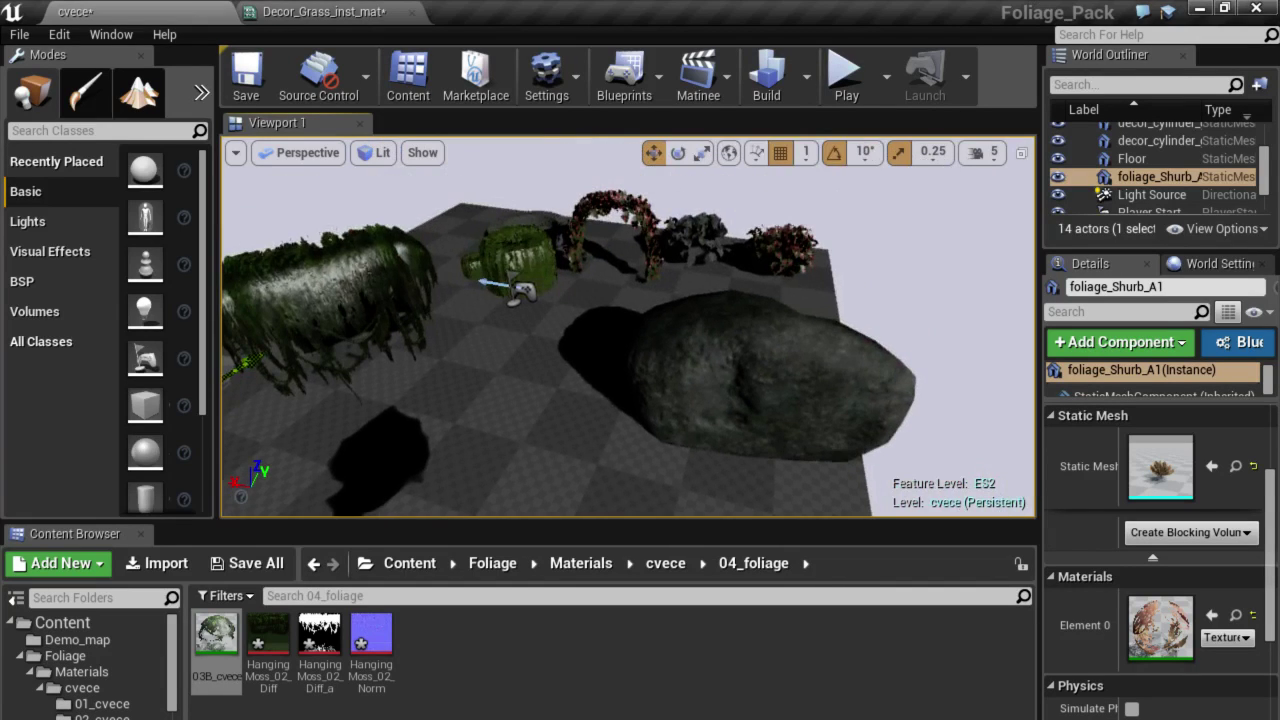
{"action": "left_click", "coordinate": [82, 672]}
{"action": "left_click", "coordinate": [84, 657]}
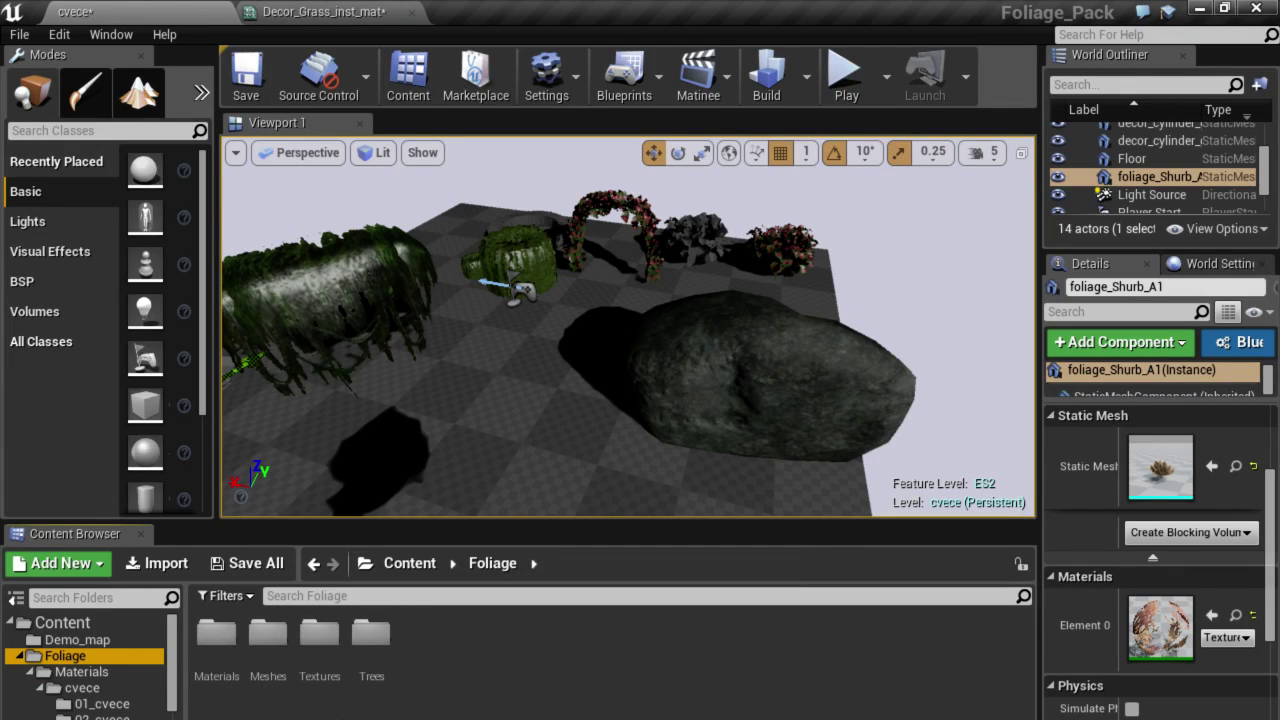
{"action": "double_click", "coordinate": [268, 632]}
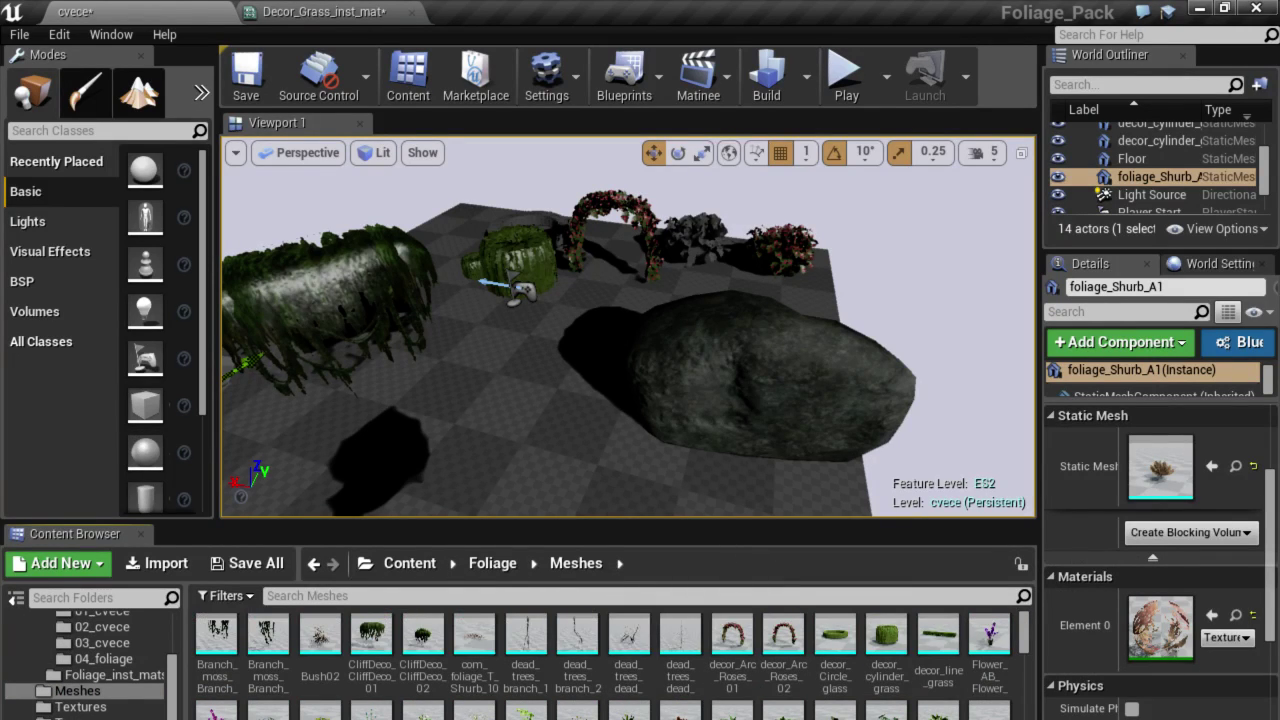
Enlarge the Content Browser to show more of the foliage mesh thumbnails.
{"action": "left_click_drag", "start_coordinate": [652, 518], "coordinate": [652, 493]}
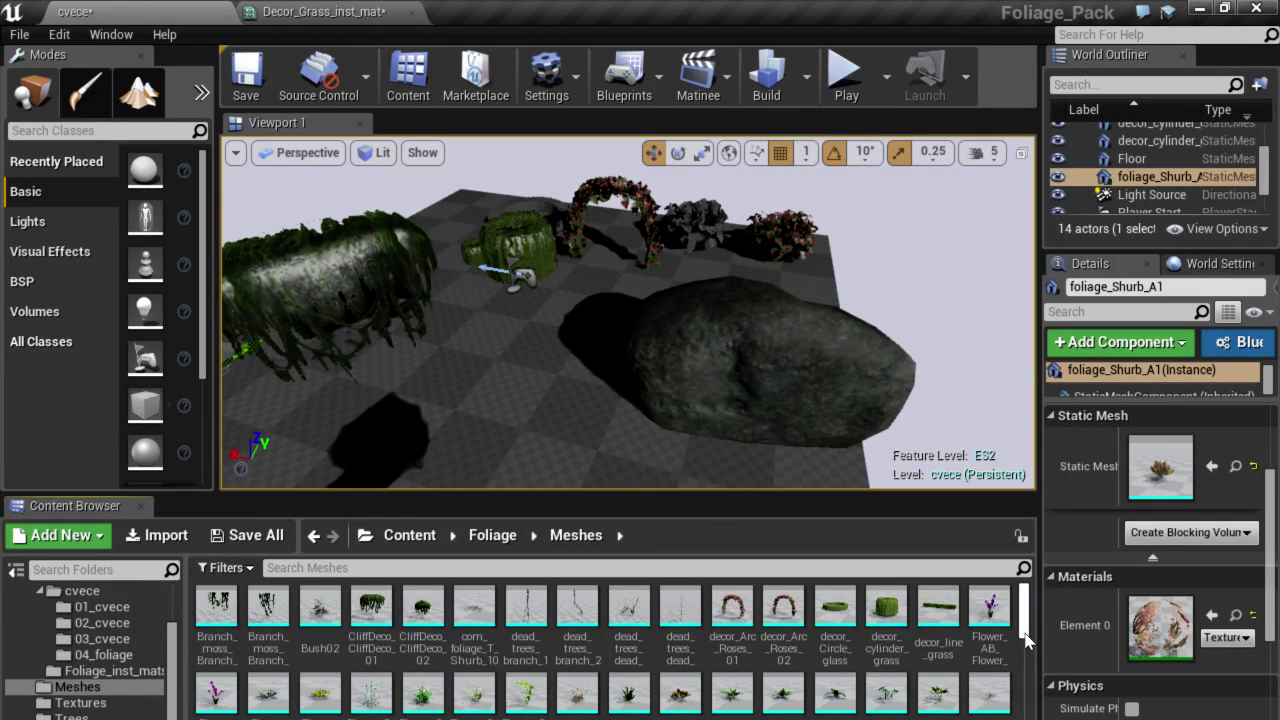
{"action": "scroll", "coordinate": [1024, 630], "scroll_direction": "down", "scroll_amount": 2}
{"action": "scroll", "coordinate": [1020, 630], "scroll_direction": "up", "scroll_amount": 2}
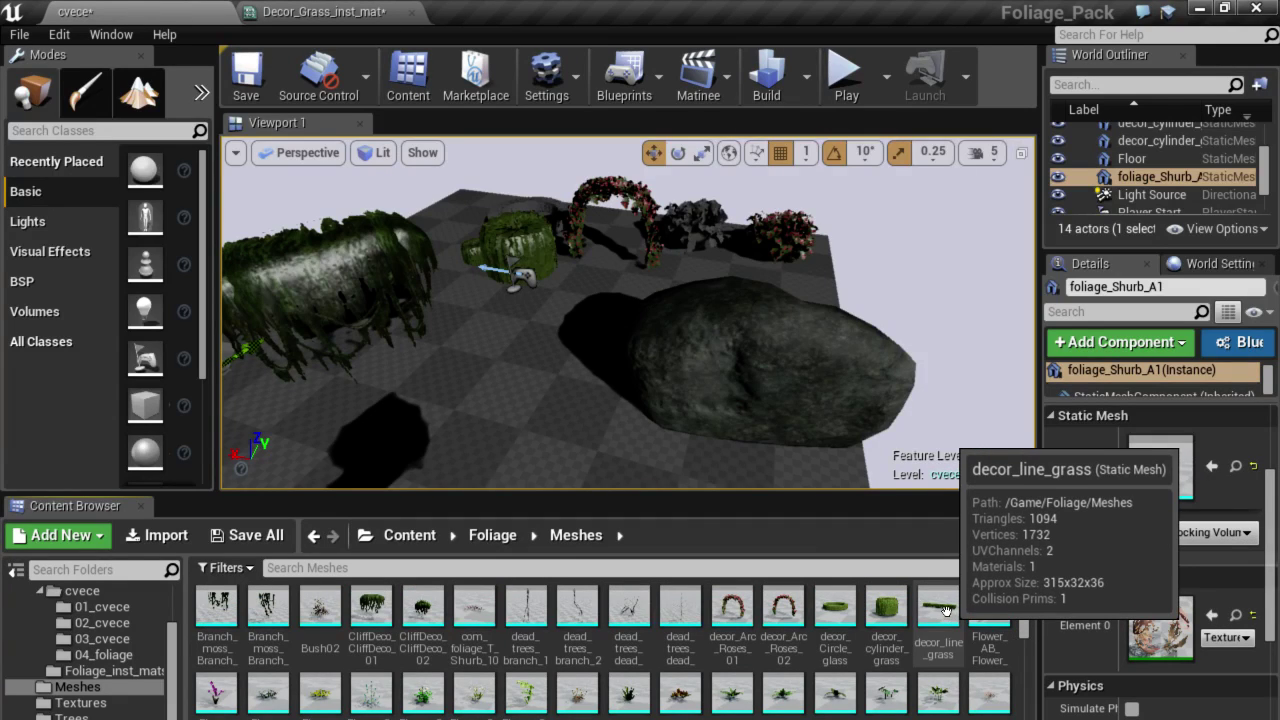
Drop decor_line_grass into the garden, lift it slightly, and open it in the Static Mesh Editor.
{"action": "left_click_drag", "start_coordinate": [946, 611], "coordinate": [464, 380]}
{"action": "left_click_drag", "start_coordinate": [444, 319], "coordinate": [431, 307]}
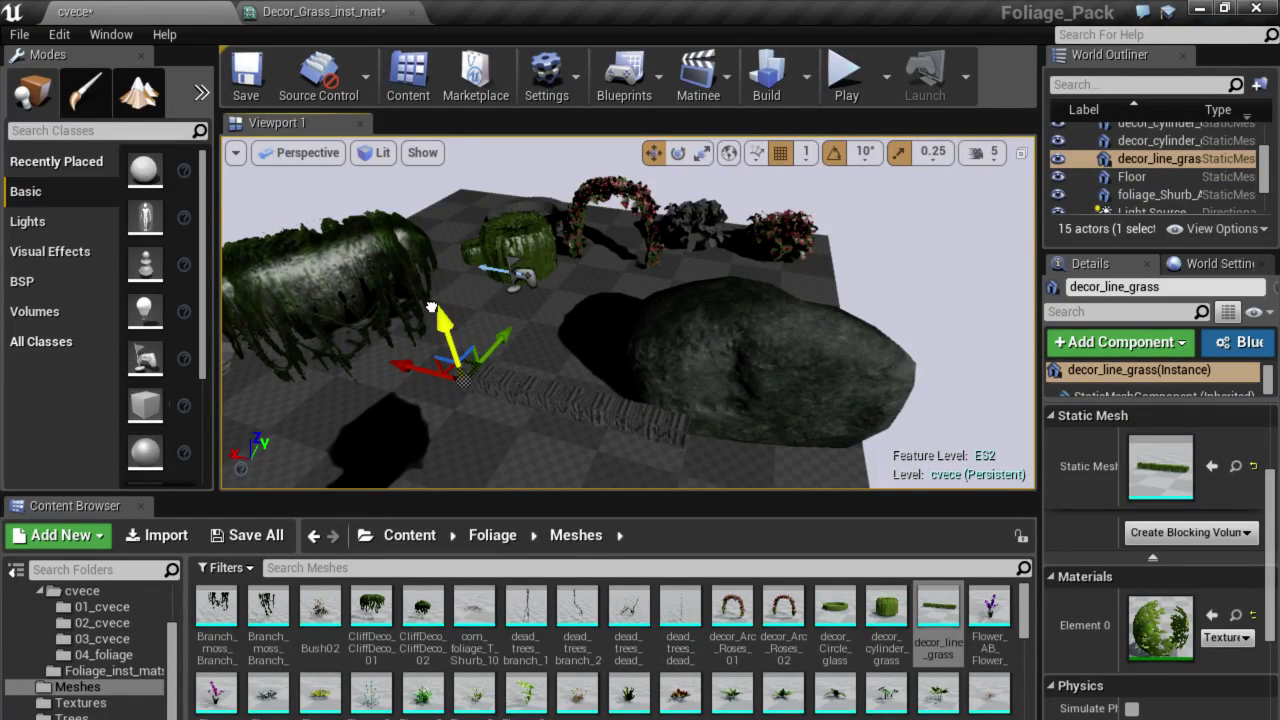
{"action": "right_click_drag", "start_coordinate": [431, 307], "coordinate": [431, 307]}
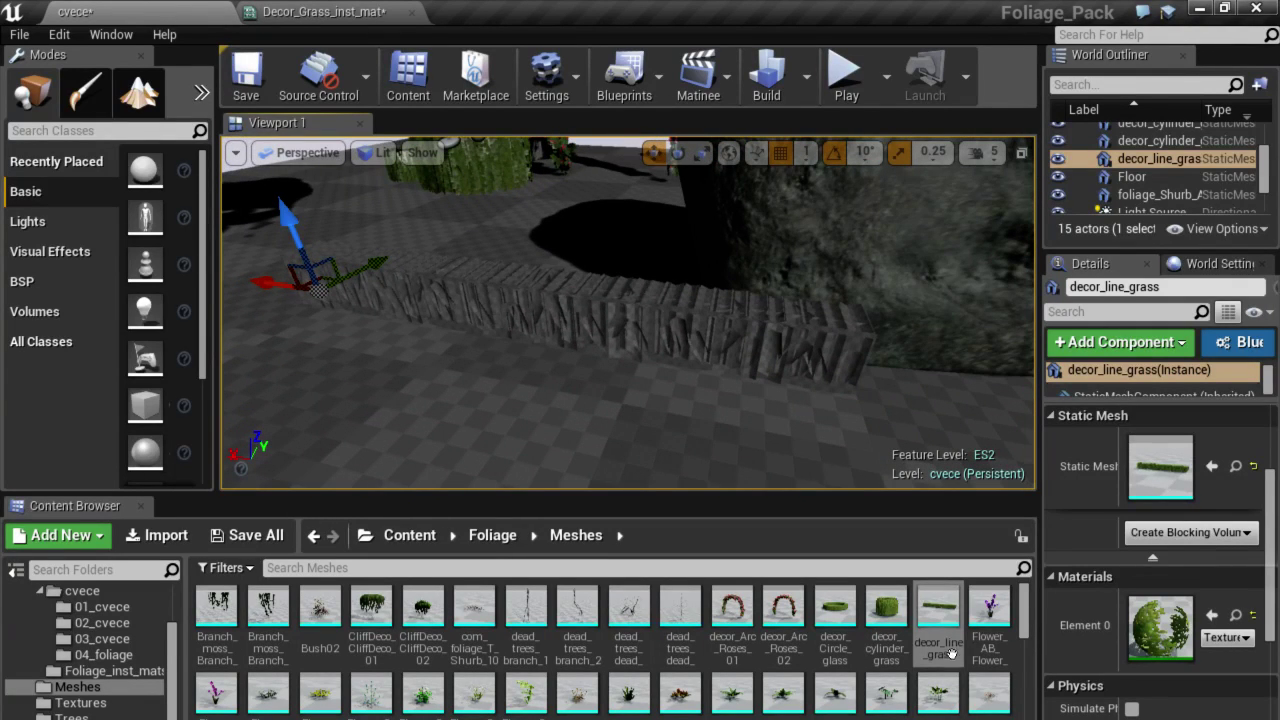
{"action": "double_click", "coordinate": [939, 614]}
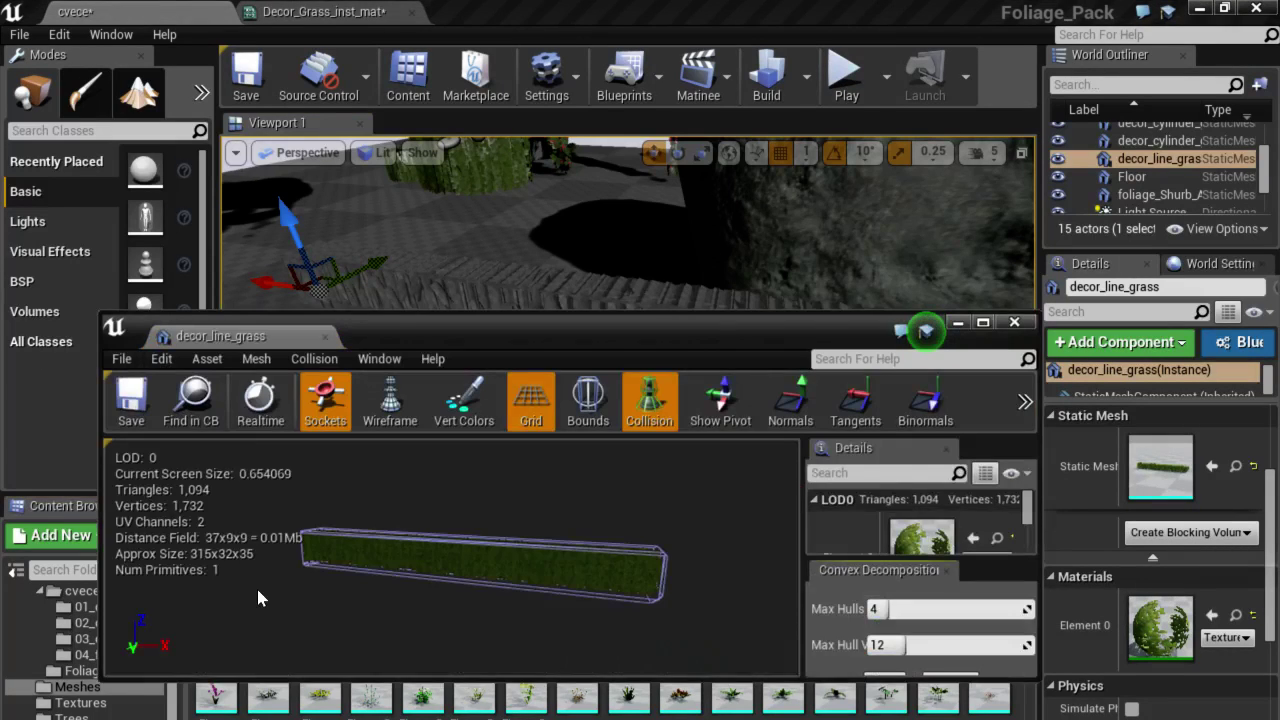
Dock the decor_line_grass mesh editor and orbit to inspect the mesh's end corner.
{"action": "left_click_drag", "start_coordinate": [220, 336], "coordinate": [487, 12]}
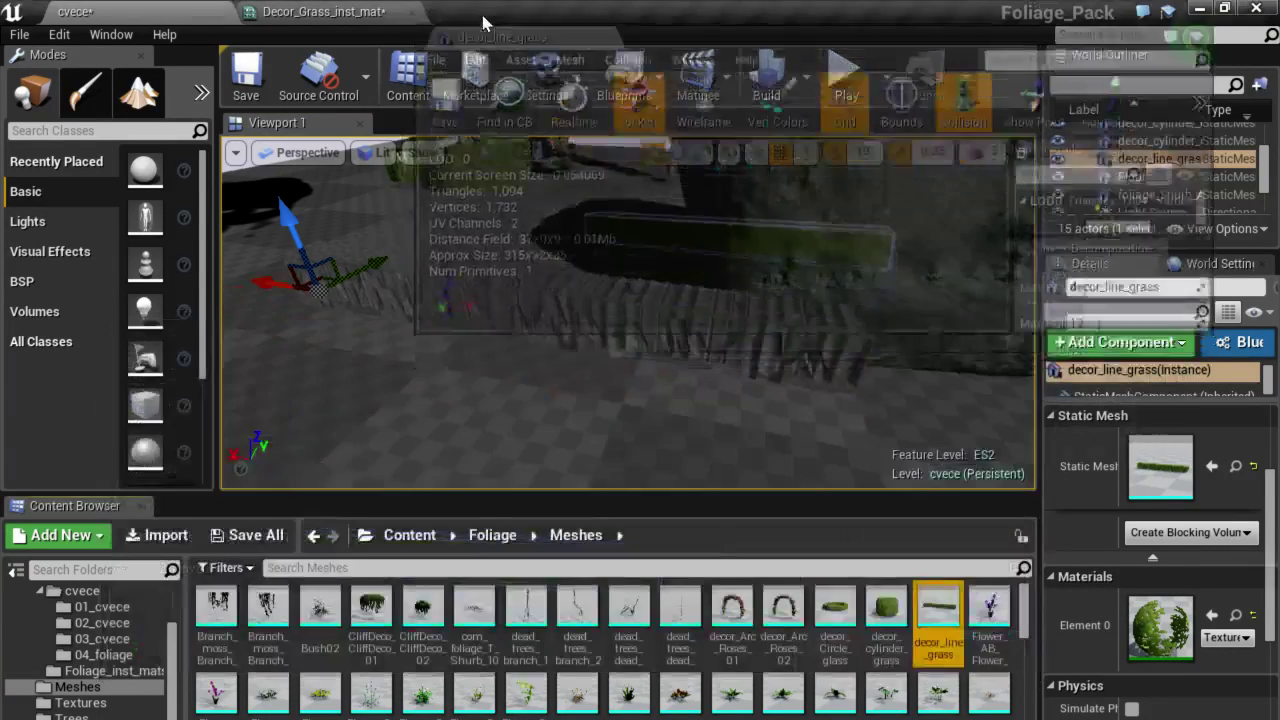
{"action": "scroll", "coordinate": [529, 500], "scroll_direction": "down", "scroll_amount": 2}
{"action": "scroll", "coordinate": [519, 461], "scroll_direction": "up", "scroll_amount": 3}
{"action": "scroll", "coordinate": [505, 440], "scroll_direction": "up", "scroll_amount": 5}
{"action": "scroll", "coordinate": [505, 440], "scroll_direction": "down", "scroll_amount": 2}
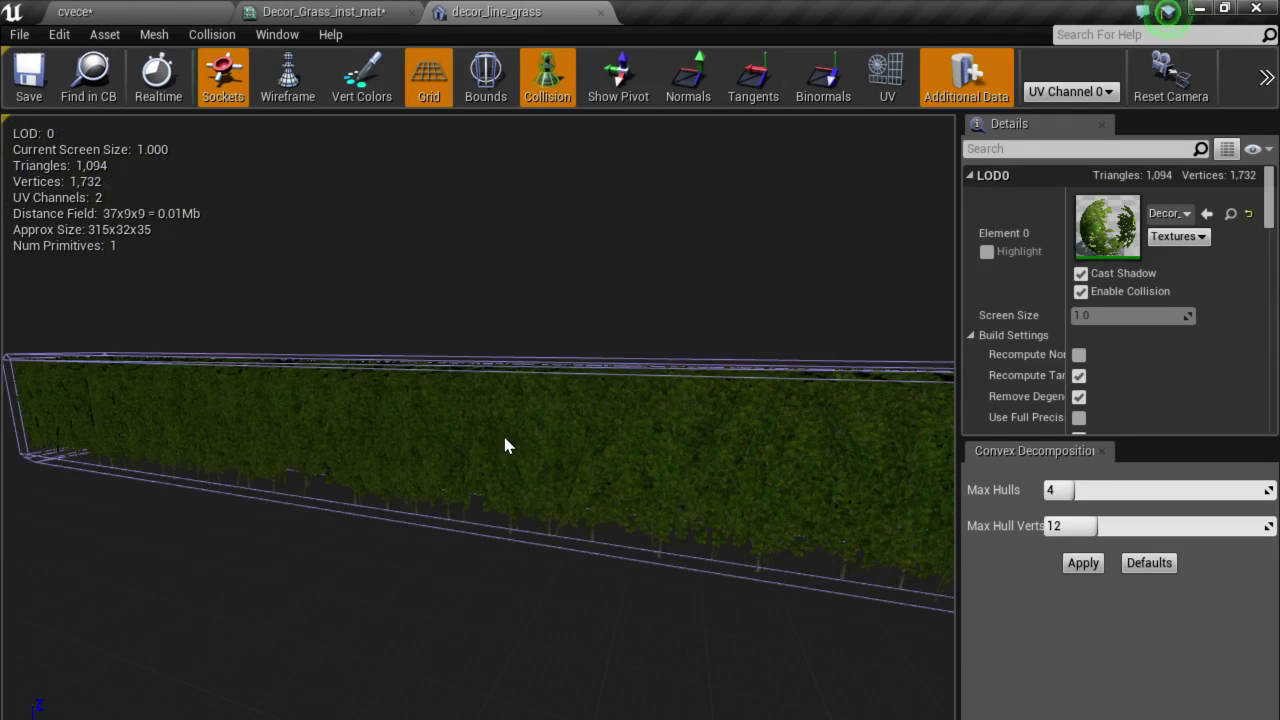
{"action": "mouse_move", "coordinate": [477, 431]}
{"action": "left_mouse_down"}
{"action": "mouse_move", "coordinate": [477, 410]}
{"action": "mouse_move", "coordinate": [560, 400]}
{"action": "left_mouse_up"}
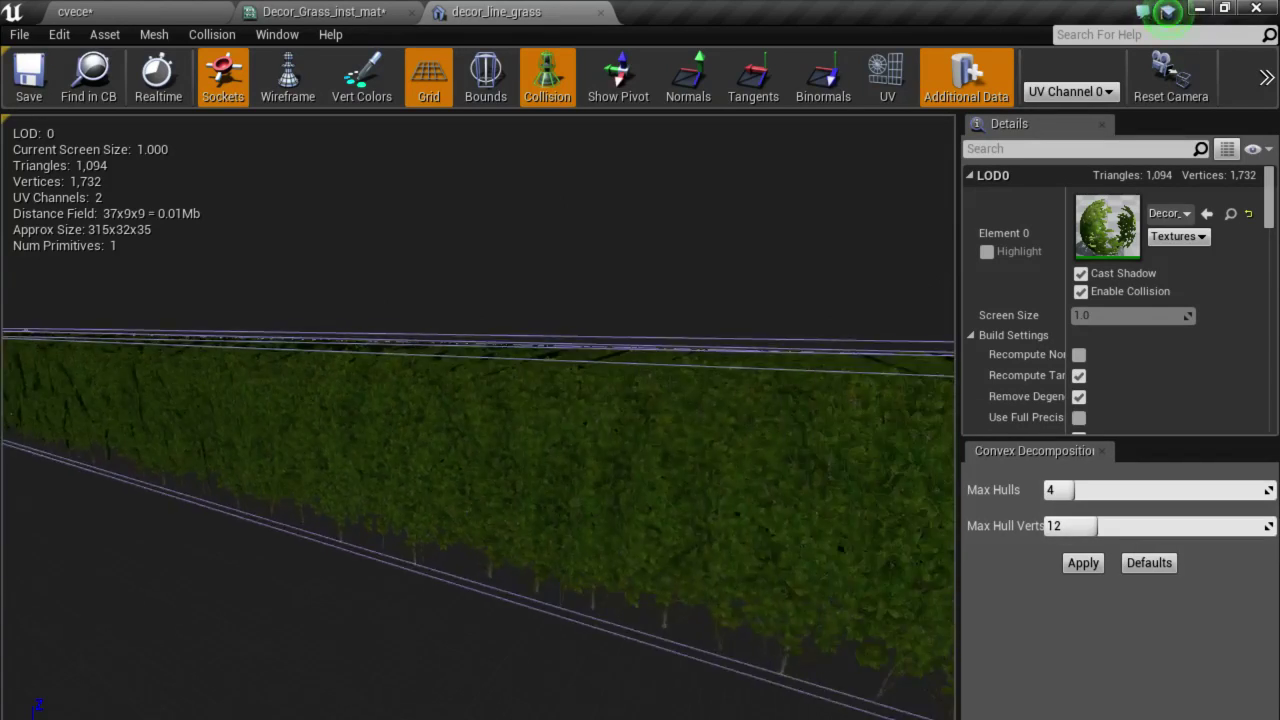
{"action": "mouse_move", "coordinate": [560, 400]}
{"action": "left_mouse_down"}
{"action": "mouse_move", "coordinate": [500, 432]}
{"action": "mouse_move", "coordinate": [440, 420]}
{"action": "mouse_move", "coordinate": [496, 417]}
{"action": "mouse_move", "coordinate": [450, 400]}
{"action": "mouse_move", "coordinate": [470, 420]}
{"action": "left_mouse_up"}
Close the decor_line_grass mesh editor and return to the cvece level tab.
{"action": "scroll", "coordinate": [496, 417], "scroll_direction": "down", "scroll_amount": 10}
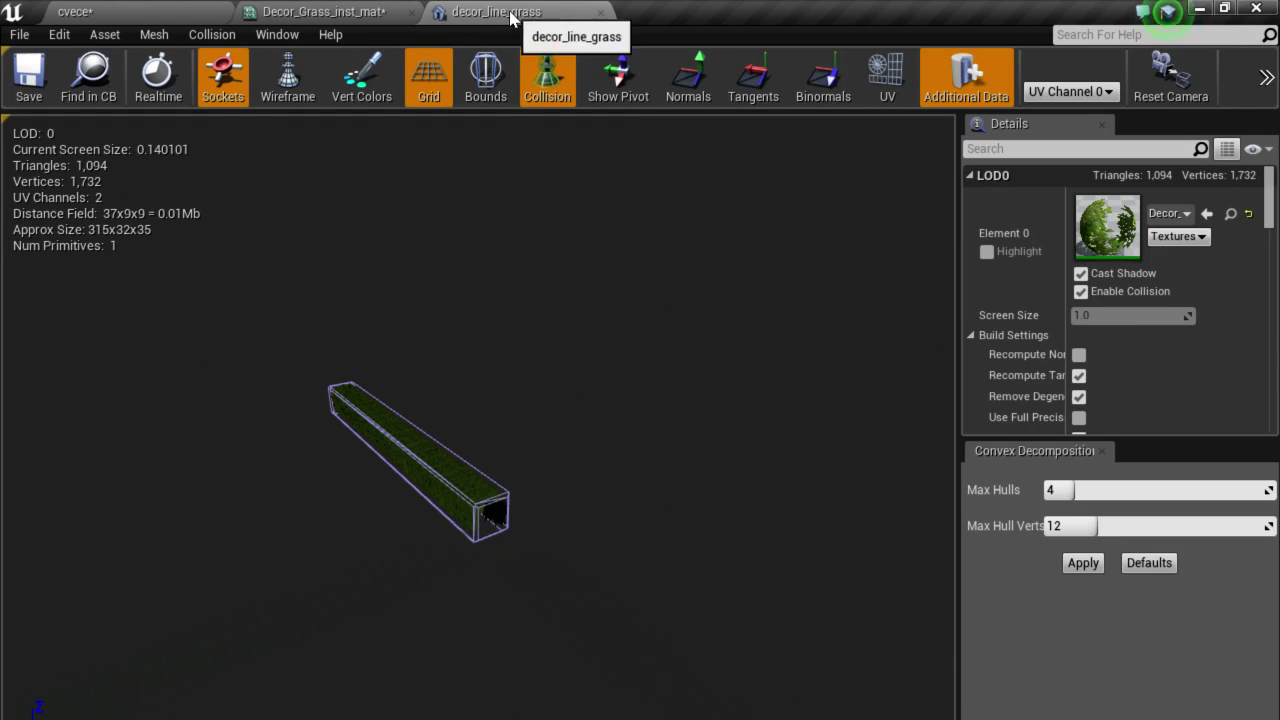
{"action": "left_click", "coordinate": [601, 13]}
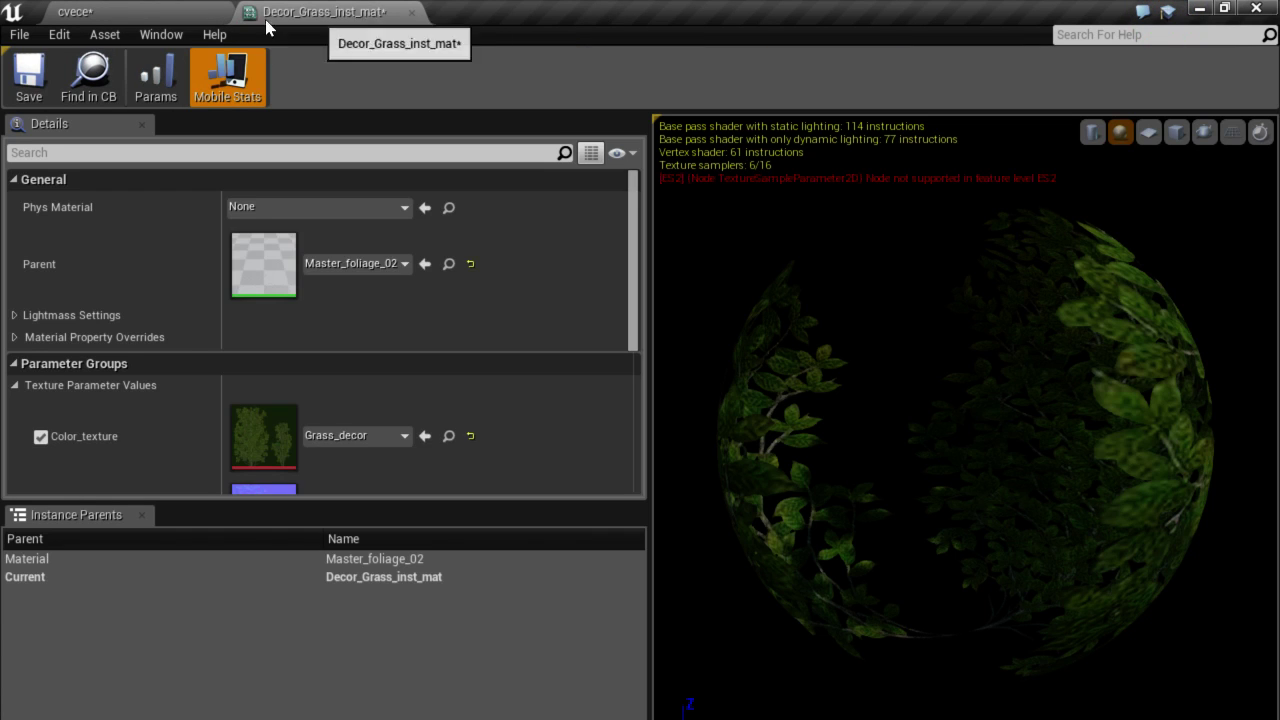
{"action": "left_click", "coordinate": [155, 9]}
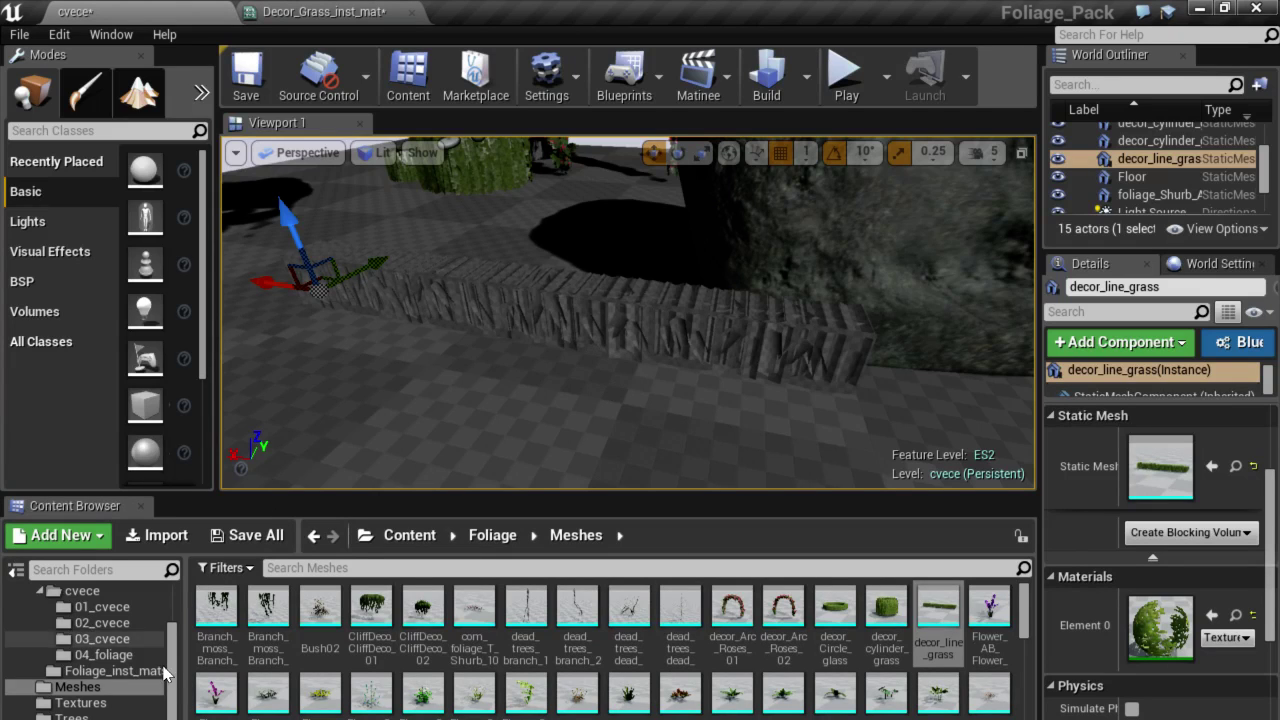
Create a folder named 05_foliageEntrance inside Foliage/Materials/cvece.
{"action": "left_click", "coordinate": [80, 591]}
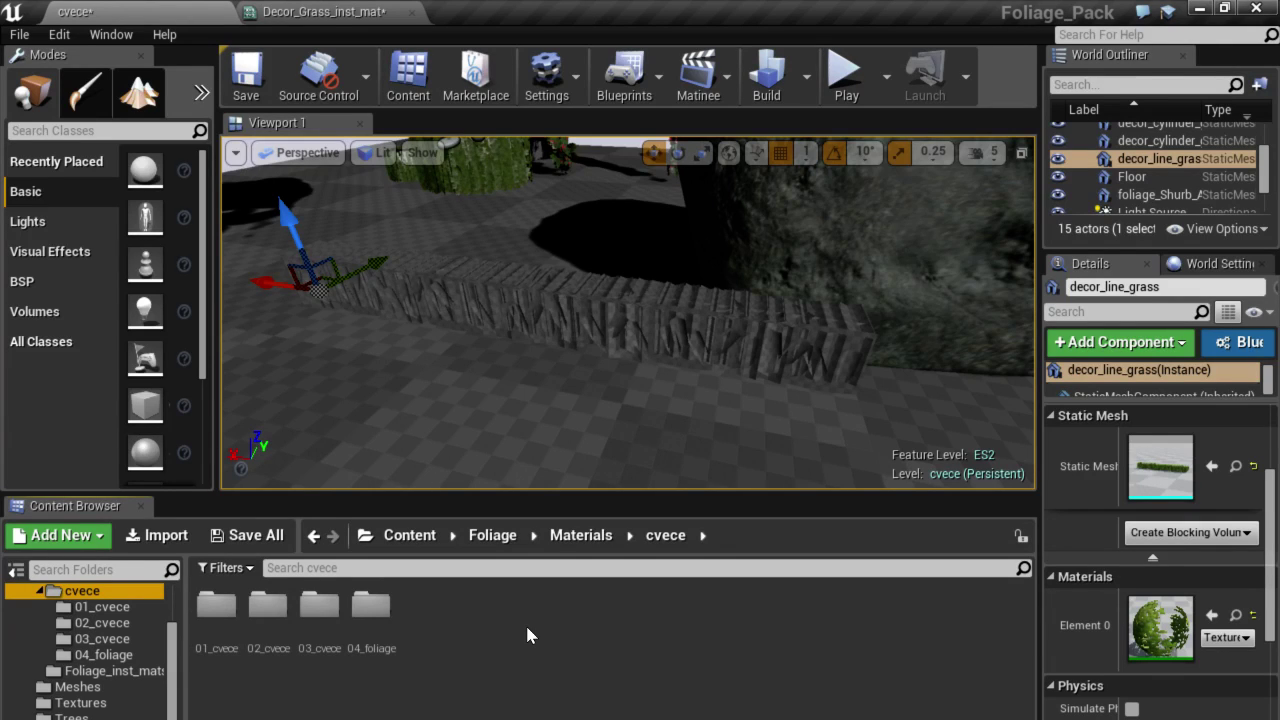
{"action": "right_click", "coordinate": [528, 636]}
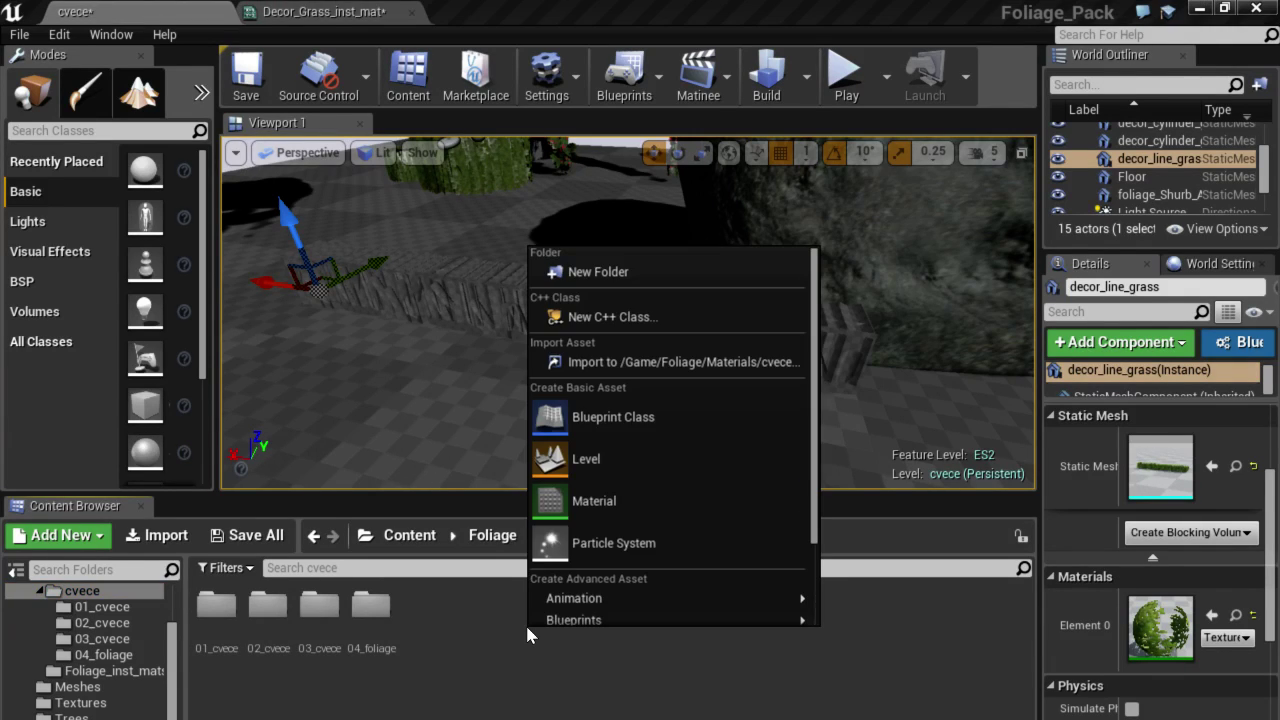
{"action": "left_click", "coordinate": [632, 276]}
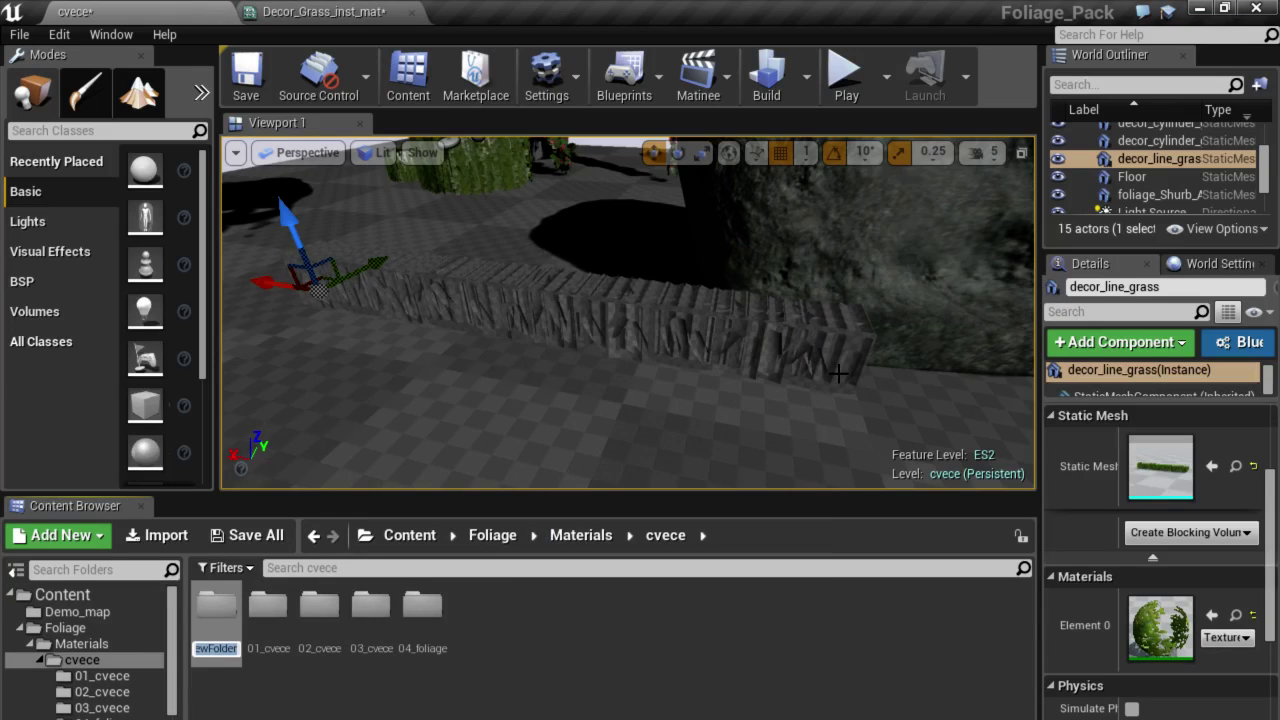
{"action": "type", "text": "05"}
{"action": "type", "text": "_"}
{"action": "type", "text": "f"}
{"action": "type", "text": "o"}
{"action": "type", "text": "liageE"}
{"action": "type", "text": "ntran"}
{"action": "type", "text": "ce"}
{"action": "key", "text": "Return"}
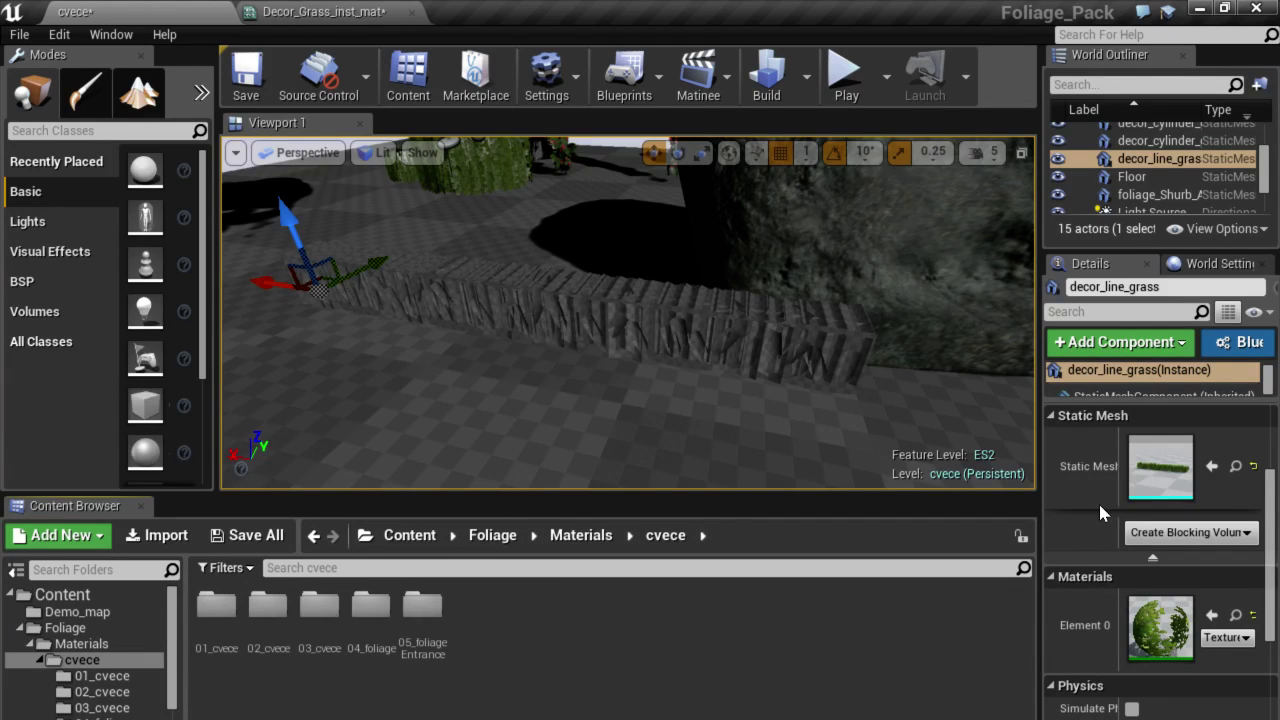
{"action": "scroll", "coordinate": [1275, 550], "scroll_direction": "down", "scroll_amount": 3}
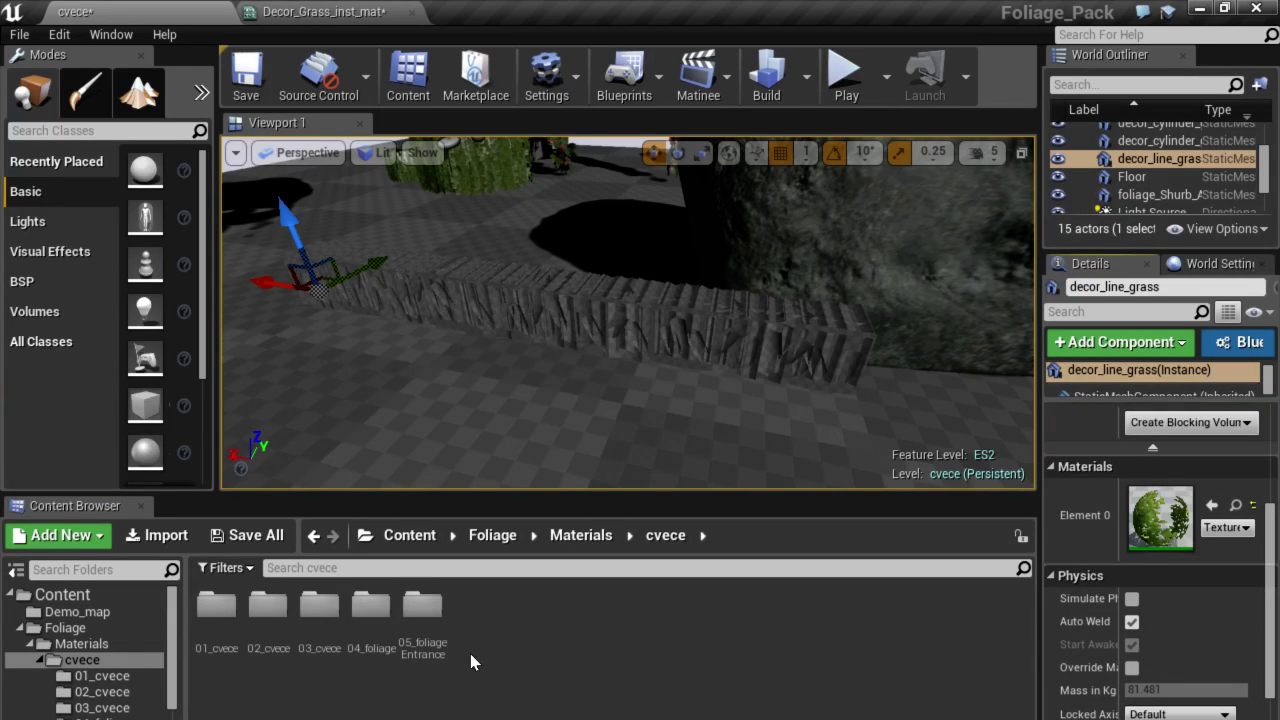
Copy the 03B_cvece material from 04_foliage into 05_foliageEntrance.
{"action": "double_click", "coordinate": [380, 622]}
{"action": "left_click_drag", "start_coordinate": [172, 632], "coordinate": [178, 648]}
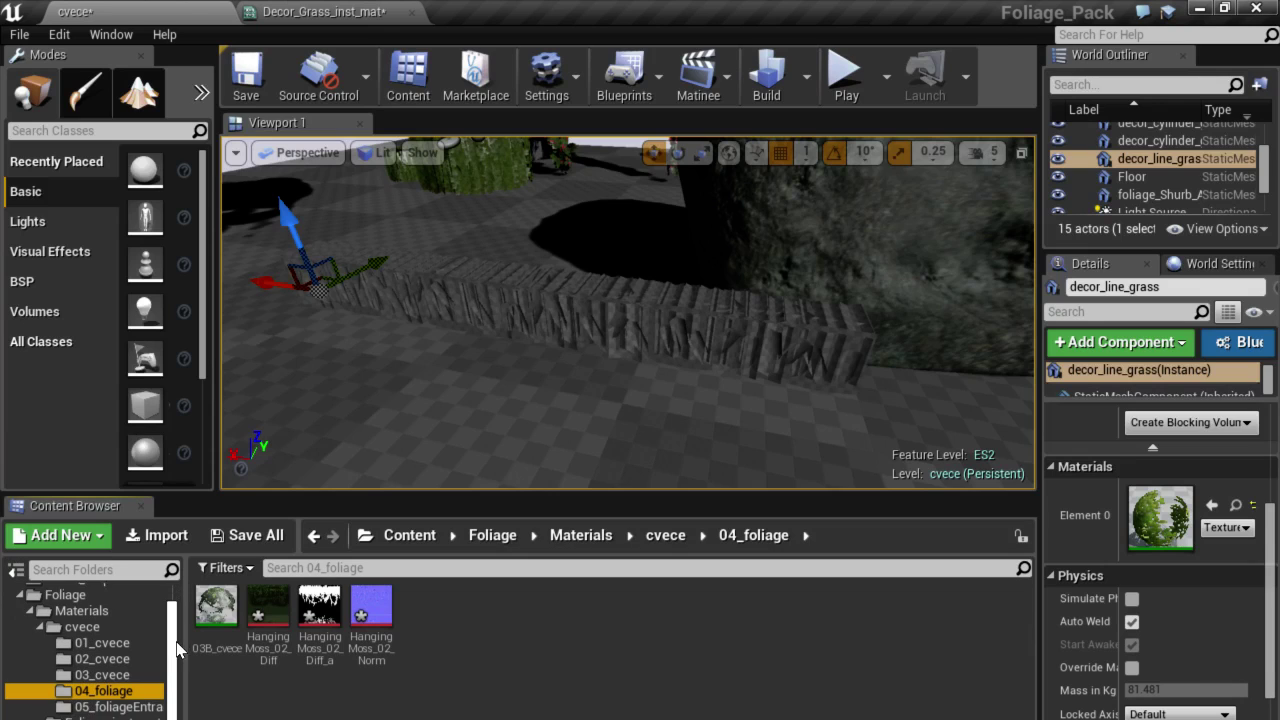
{"action": "left_click_drag", "start_coordinate": [216, 608], "coordinate": [141, 702]}
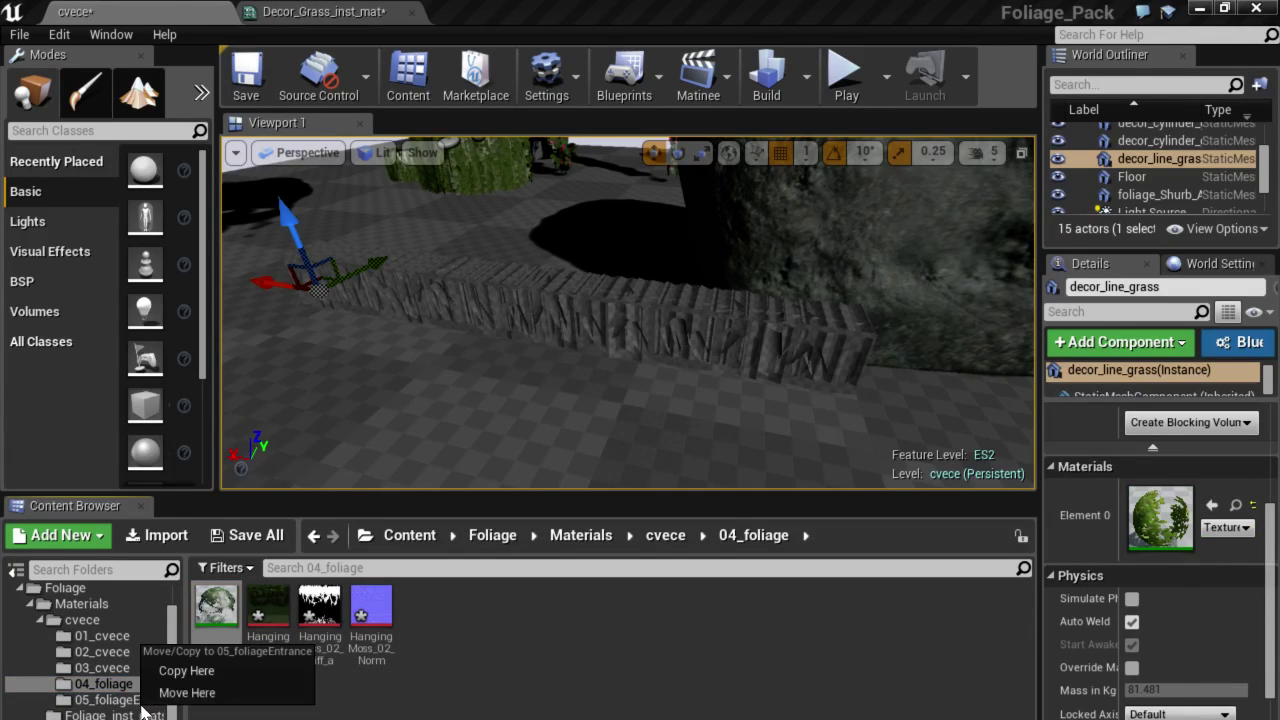
{"action": "left_click", "coordinate": [200, 671]}
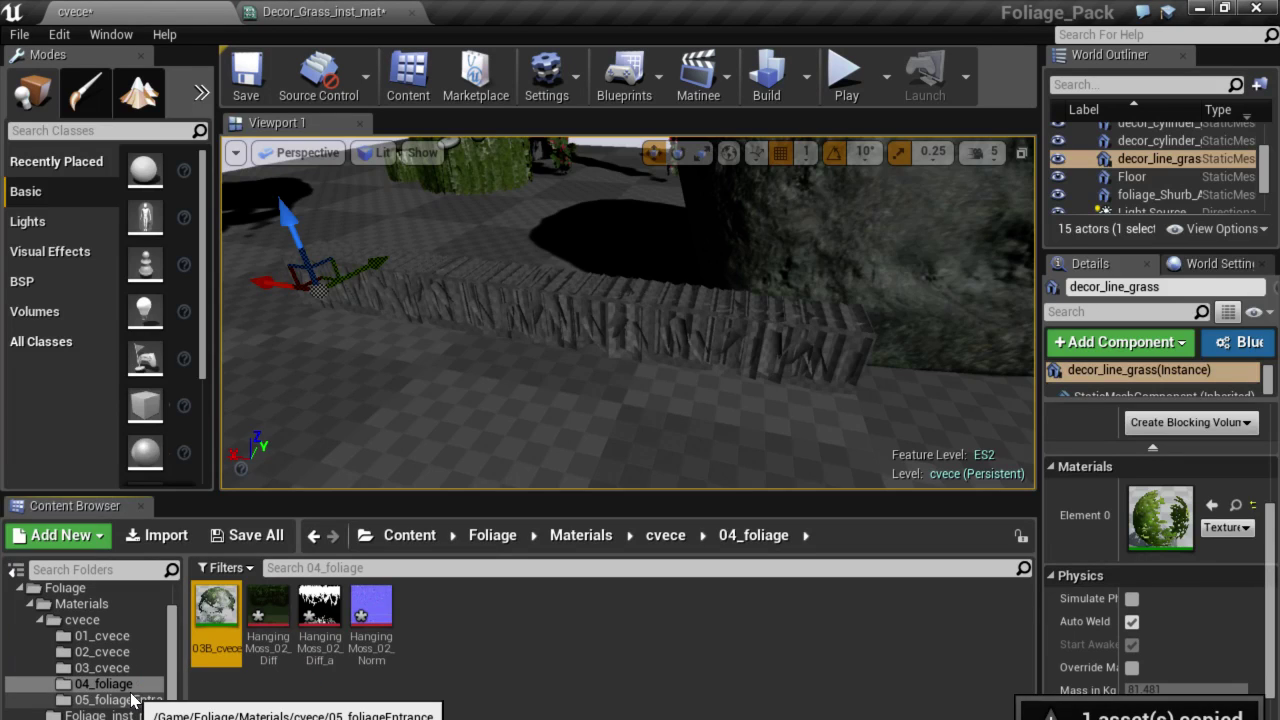
Check the copy in 05_foliageEntrance, then browse to the decor_line_grass wall material.
{"action": "left_click", "coordinate": [137, 700]}
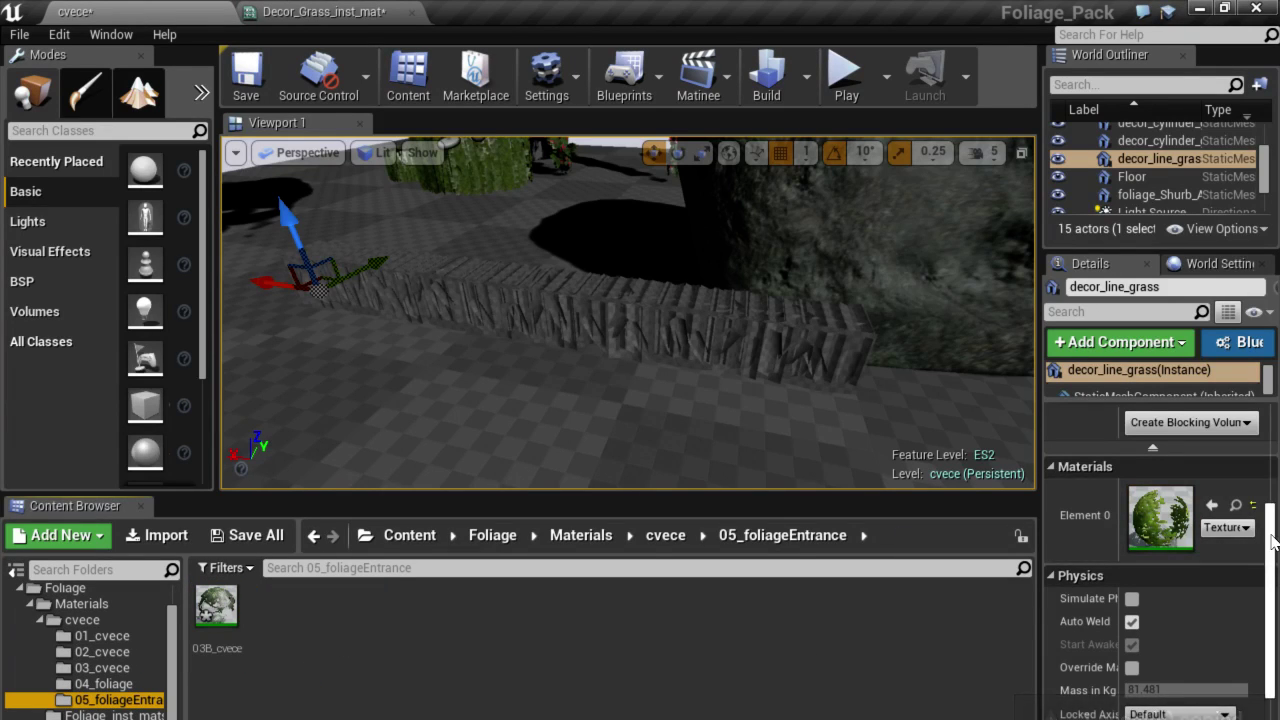
{"action": "scroll", "coordinate": [1266, 510], "scroll_direction": "up", "scroll_amount": 2}
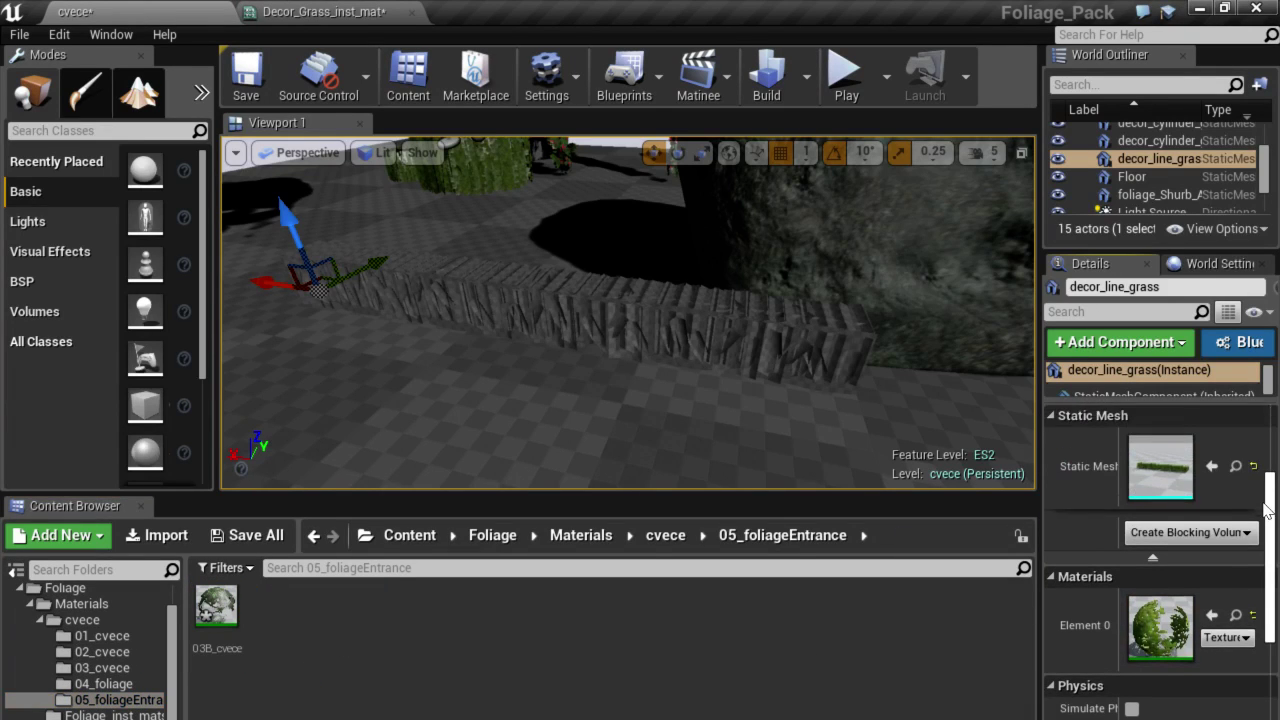
{"action": "left_click", "coordinate": [1238, 626]}
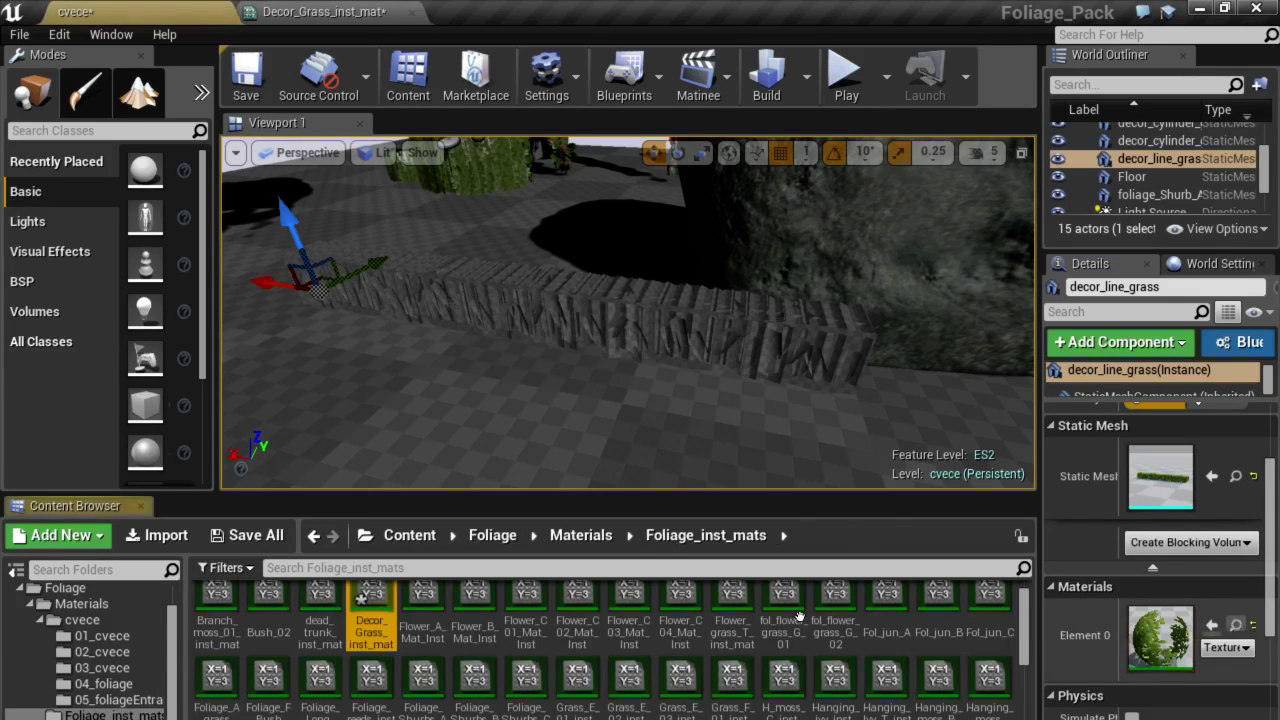
Open Decor_Grass_inst_mat and select the Grass_decor, Grass_decor_alpha and Grass_decor_normal textures.
{"action": "double_click", "coordinate": [373, 607]}
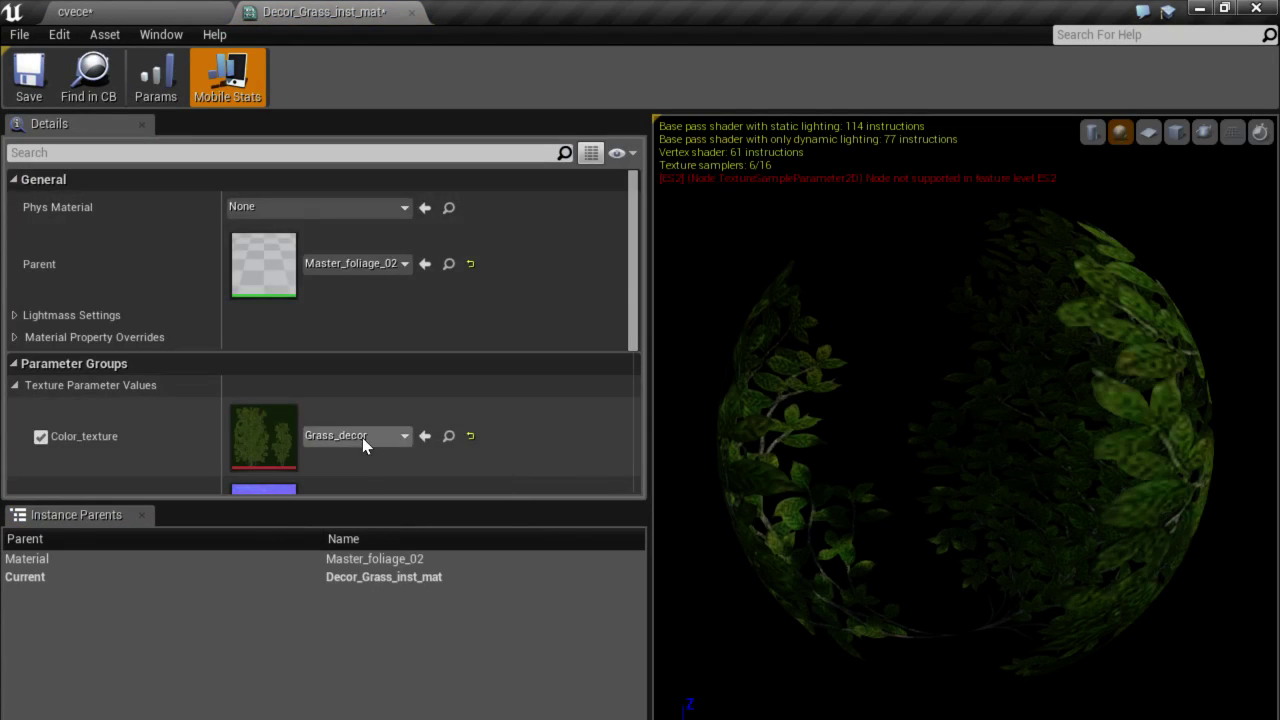
{"action": "scroll", "coordinate": [370, 420], "scroll_direction": "down", "scroll_amount": 1}
{"action": "scroll", "coordinate": [391, 391], "scroll_direction": "down", "scroll_amount": 2}
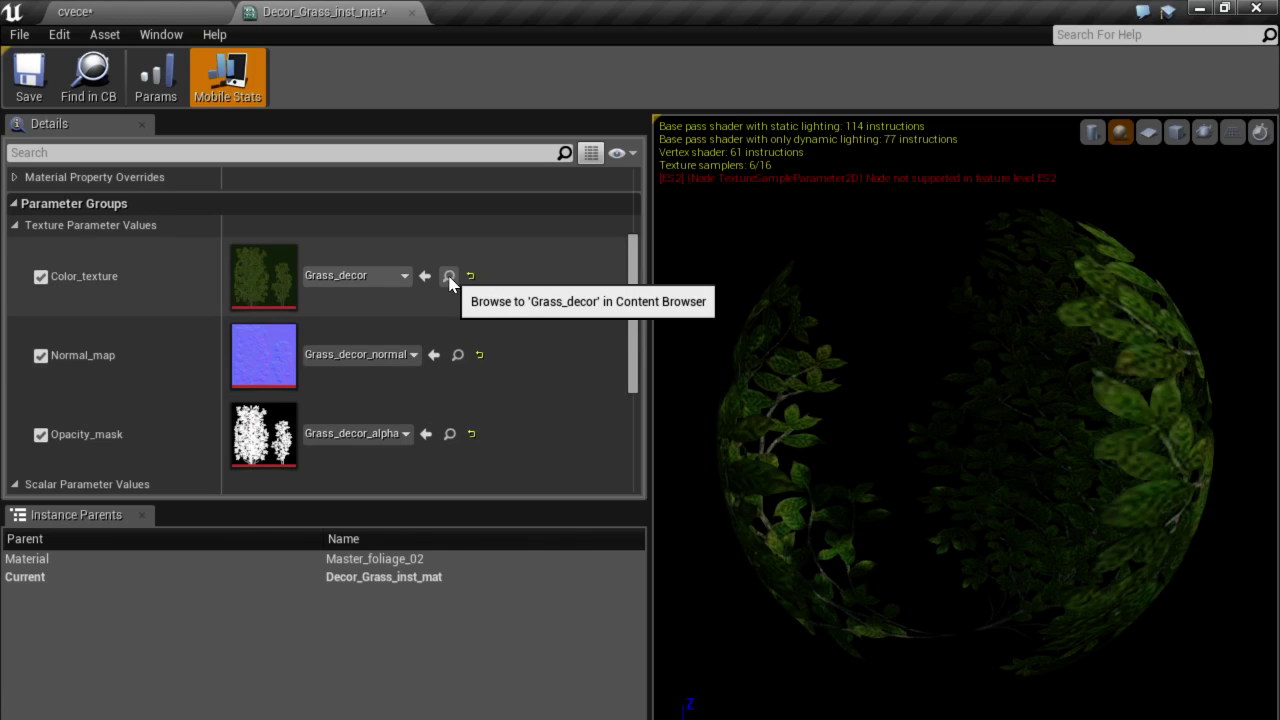
{"action": "left_click", "coordinate": [449, 278]}
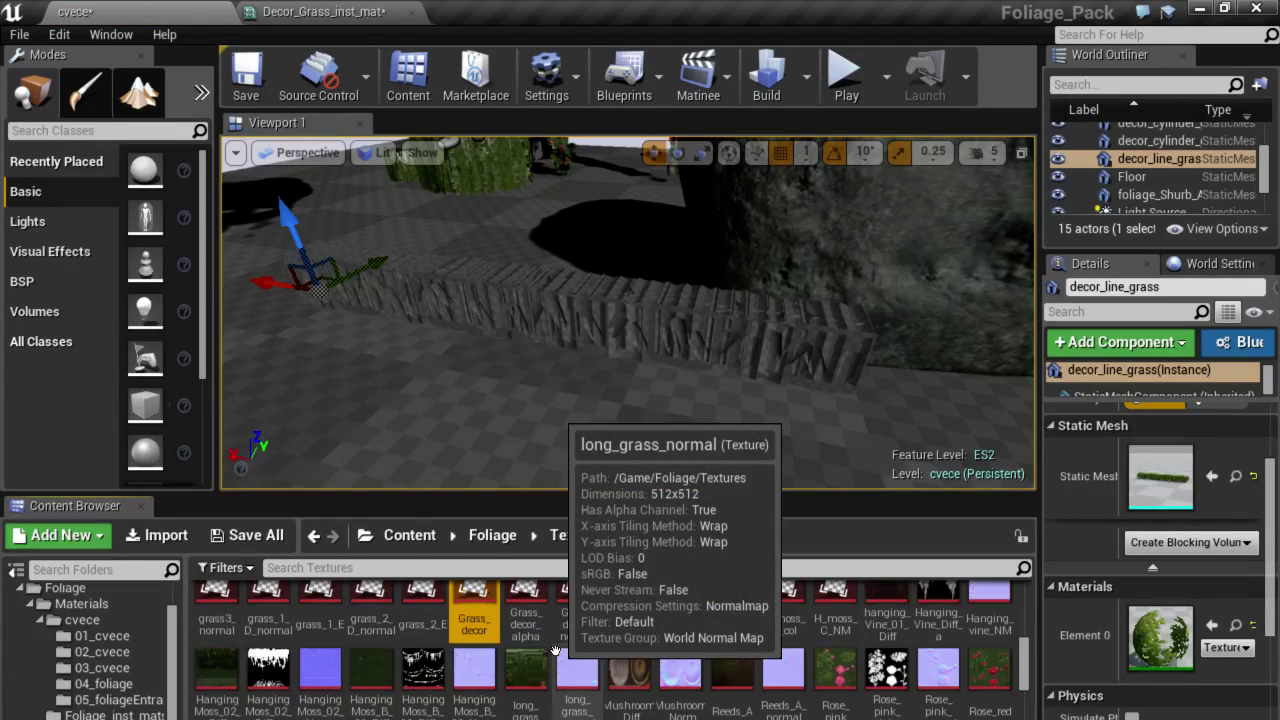
{"action": "scroll", "coordinate": [593, 675], "scroll_direction": "up", "scroll_amount": 1}
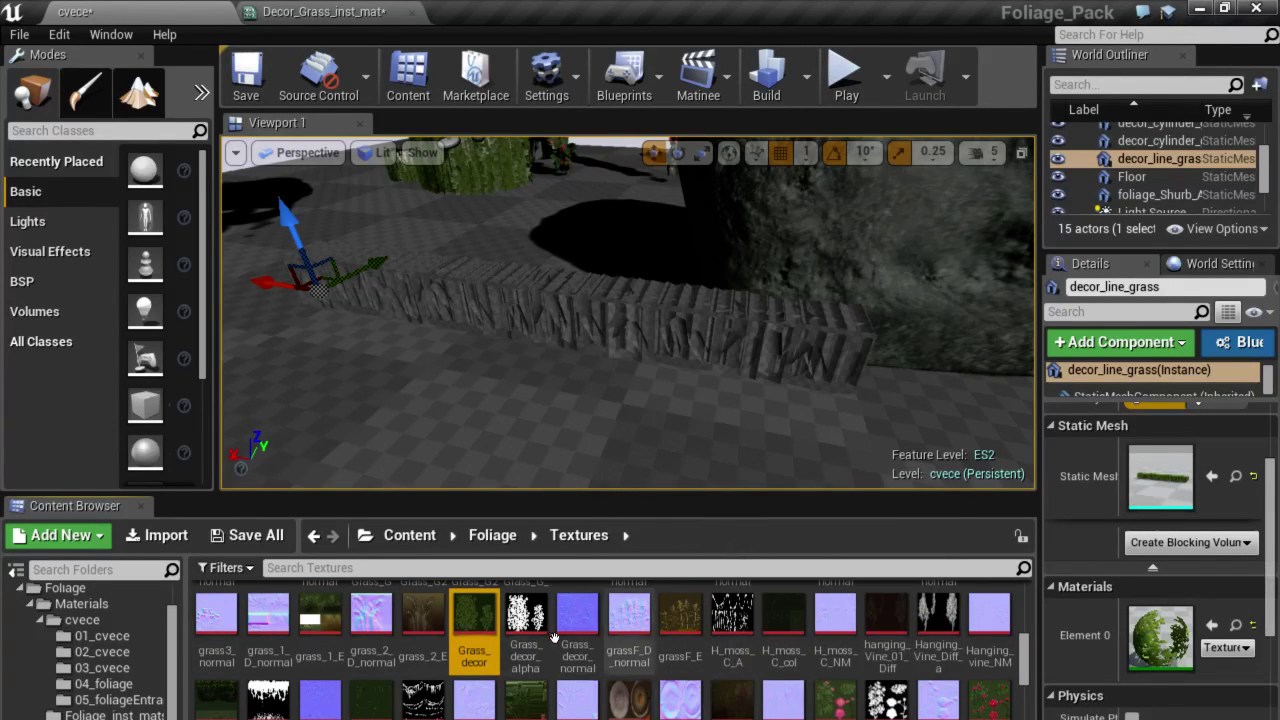
{"action": "left_click", "coordinate": [580, 625], "text": "shift"}
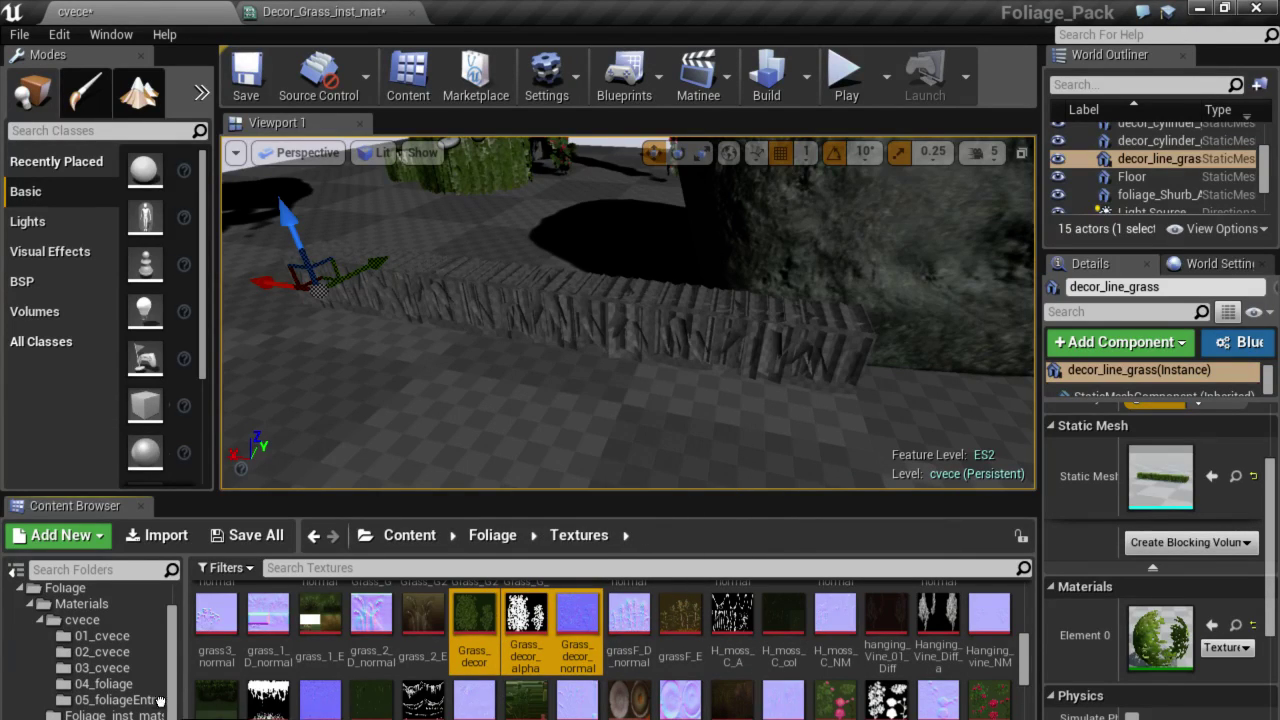
Copy the three Grass_decor textures into 05_foliageEntrance and open it to verify.
{"action": "left_click_drag", "start_coordinate": [155, 703], "coordinate": [156, 703]}
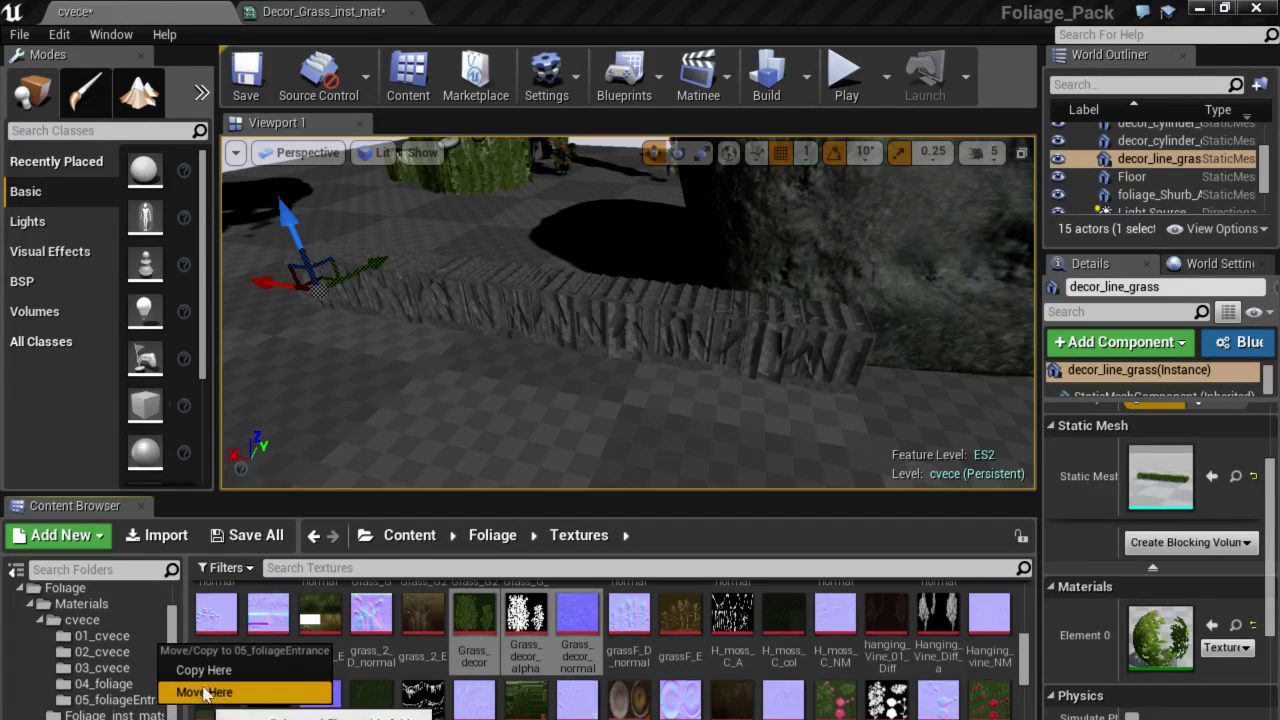
{"action": "left_click", "coordinate": [190, 666]}
{"action": "left_click", "coordinate": [121, 683]}
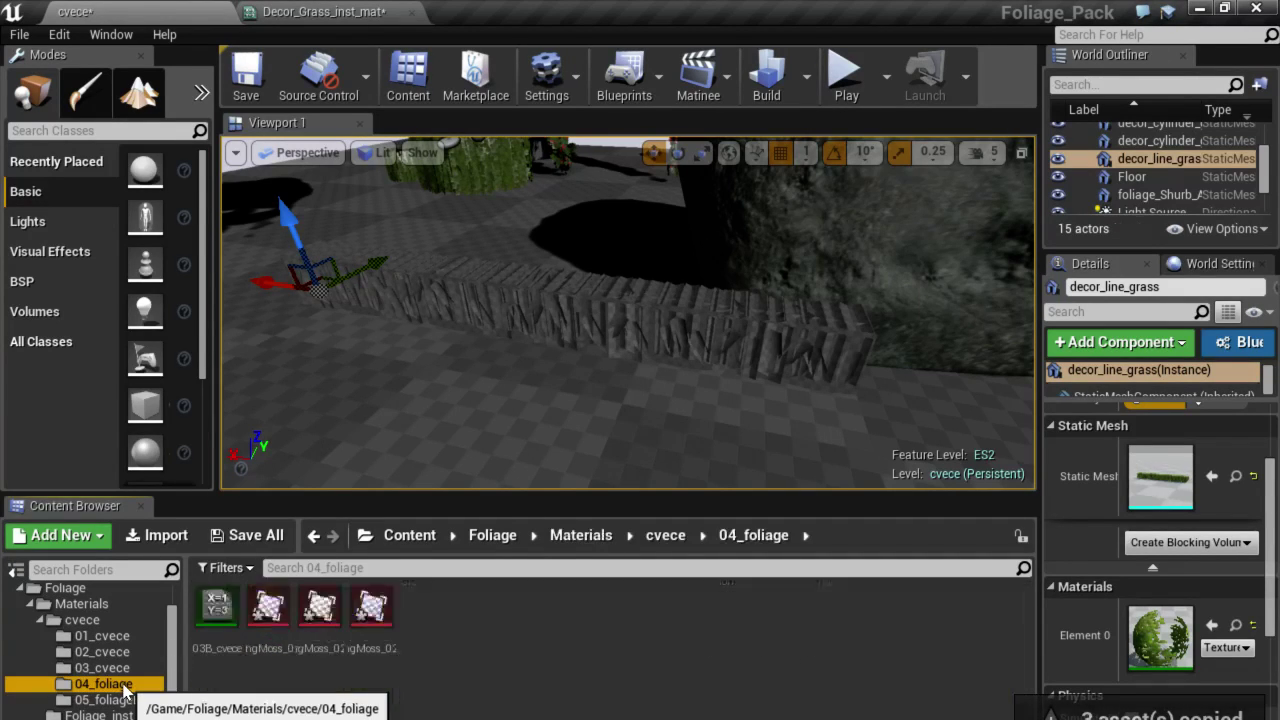
{"action": "left_click", "coordinate": [119, 667]}
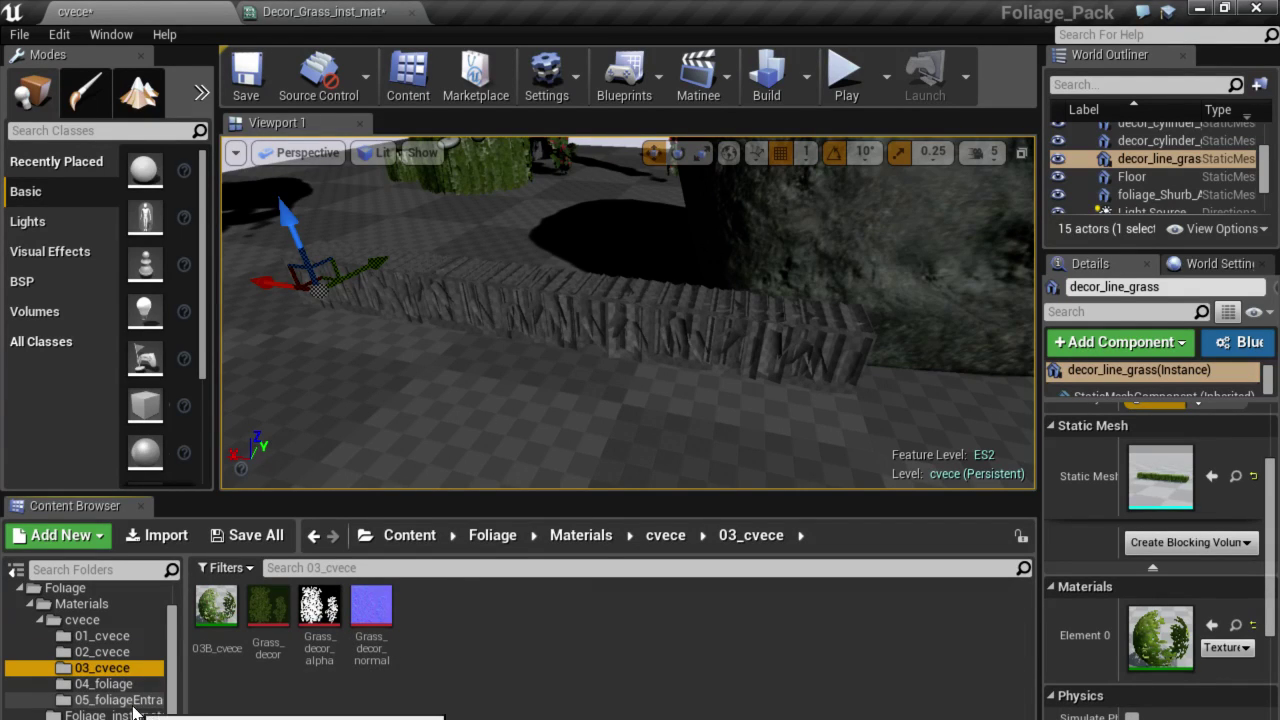
{"action": "left_click", "coordinate": [126, 700]}
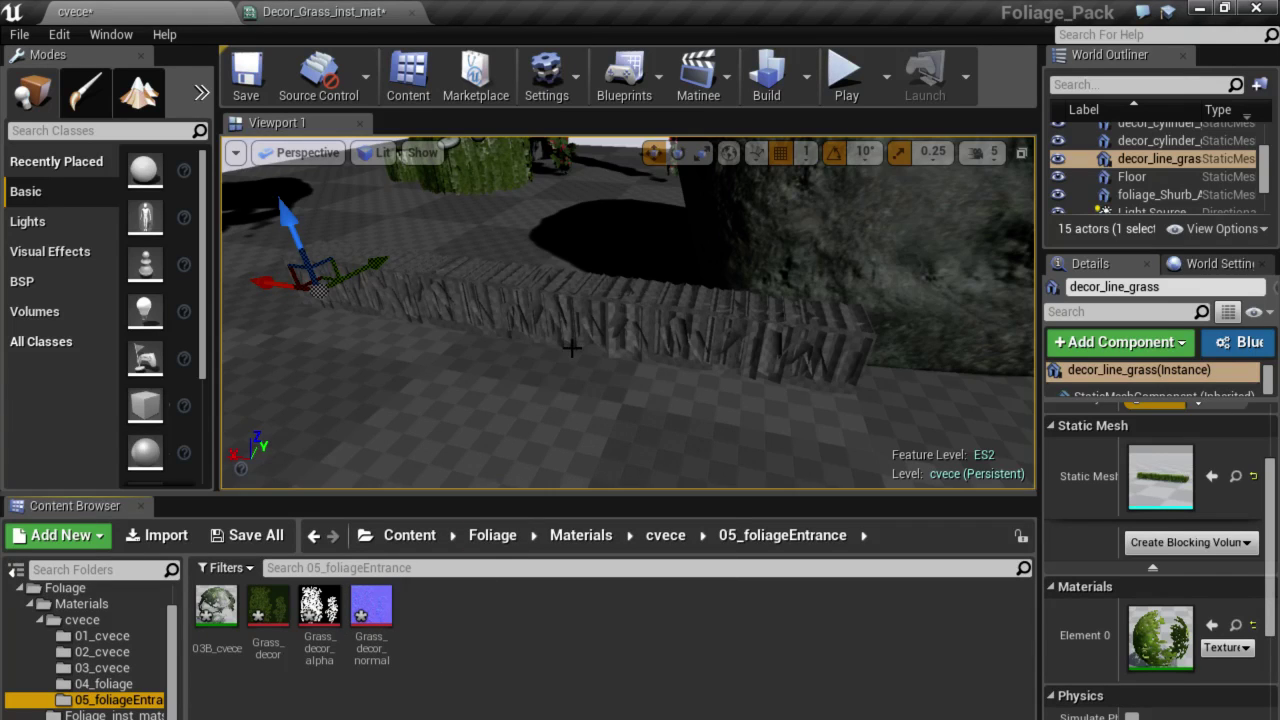
Enlarge the viewport and open the 05_foliageEntrance copy of 03B_cvece in its material instance editor.
{"action": "left_click_drag", "start_coordinate": [574, 370], "coordinate": [560, 430]}
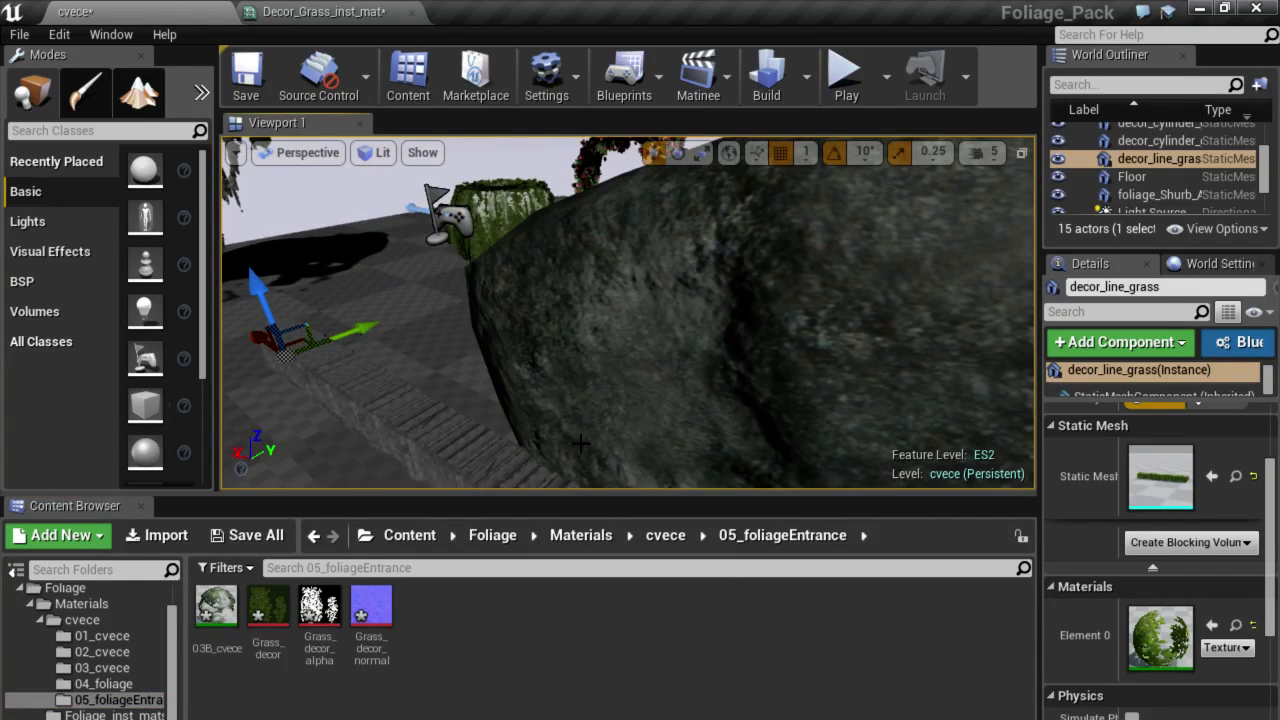
{"action": "left_click_drag", "start_coordinate": [543, 492], "coordinate": [537, 569]}
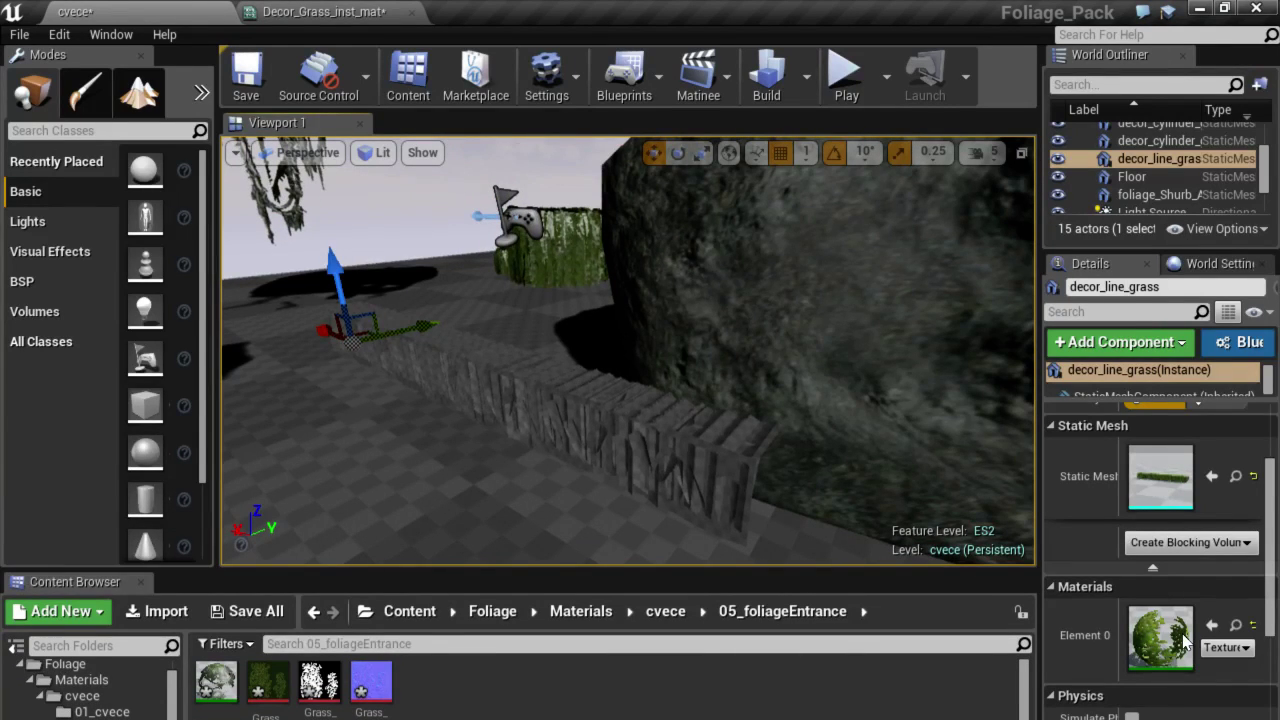
{"action": "left_click", "coordinate": [371, 685]}
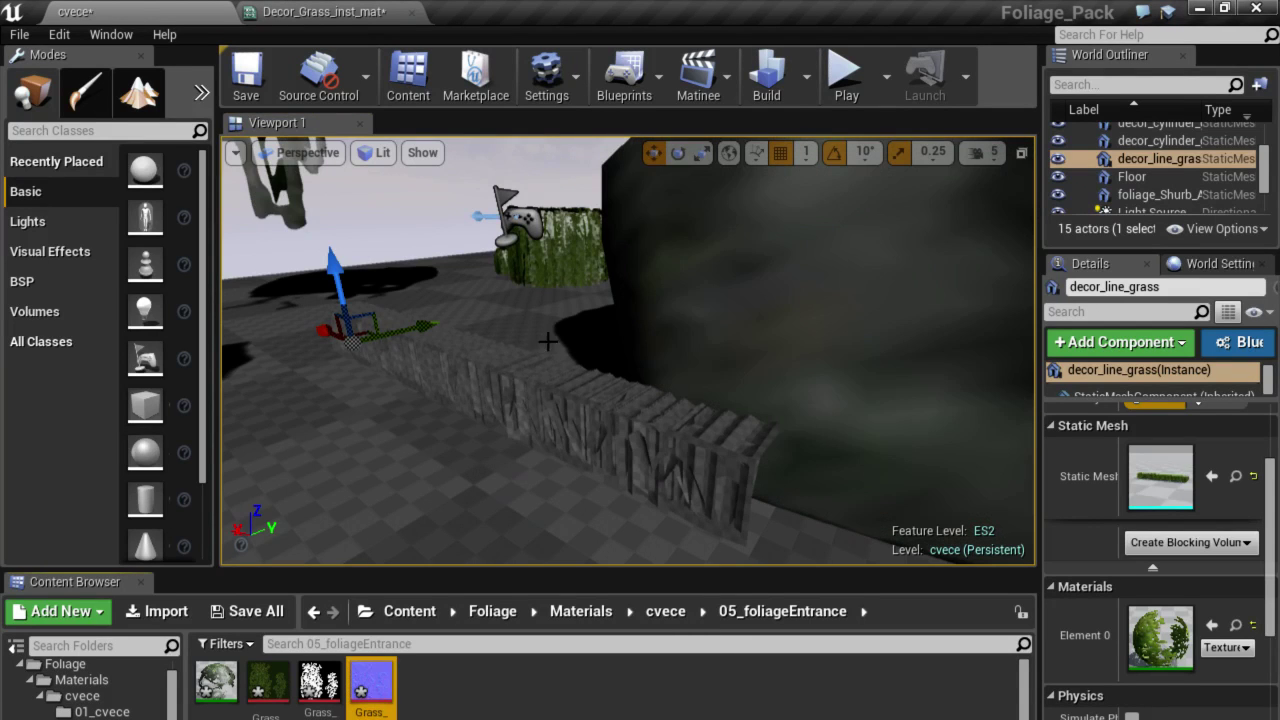
{"action": "left_click_drag", "start_coordinate": [494, 417], "coordinate": [494, 417]}
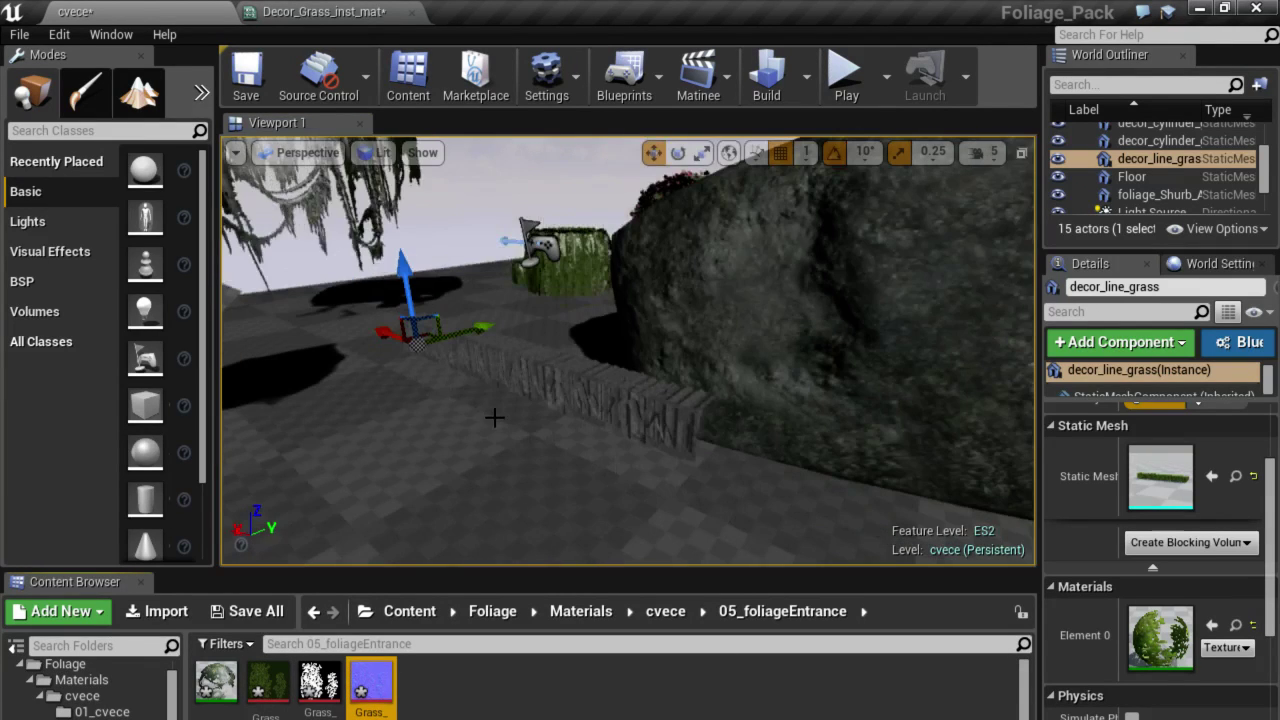
{"action": "left_click", "coordinate": [216, 682]}
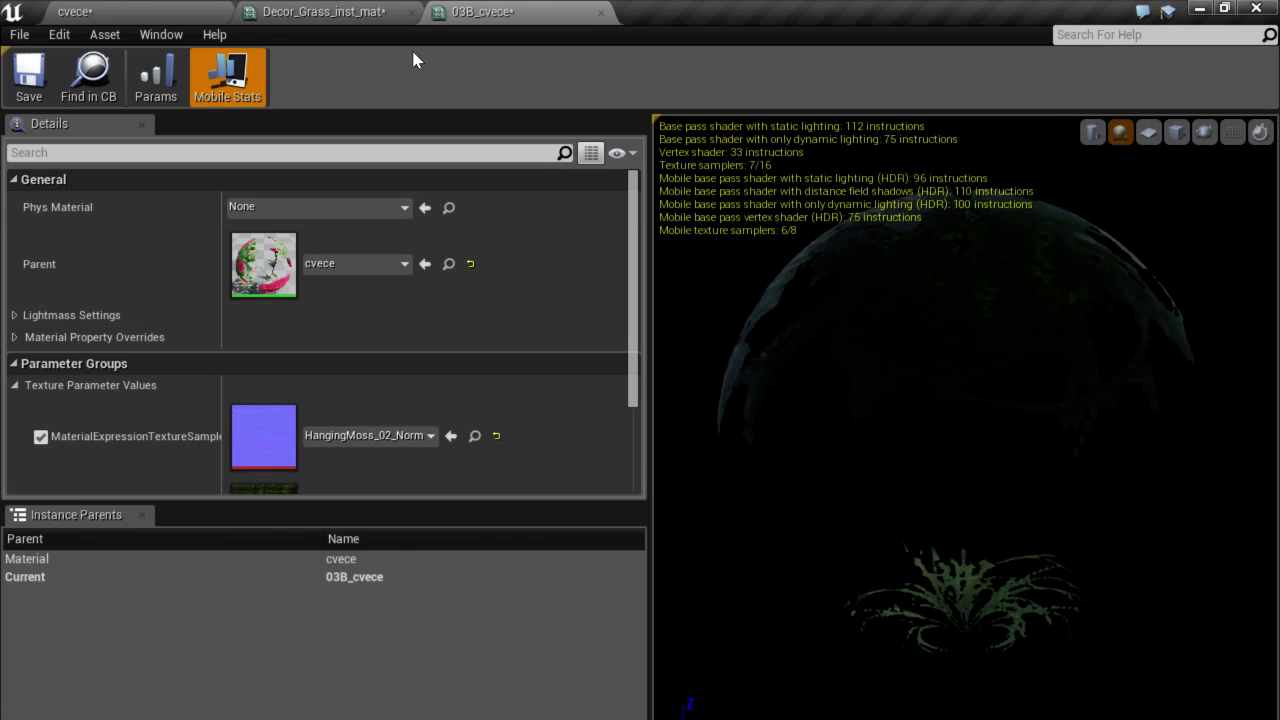
Assign Grass_decor_normal and Grass_decor to the first 03B_cvece texture parameters, replacing HangingMoss.
{"action": "left_click_drag", "start_coordinate": [470, 15], "coordinate": [612, 107]}
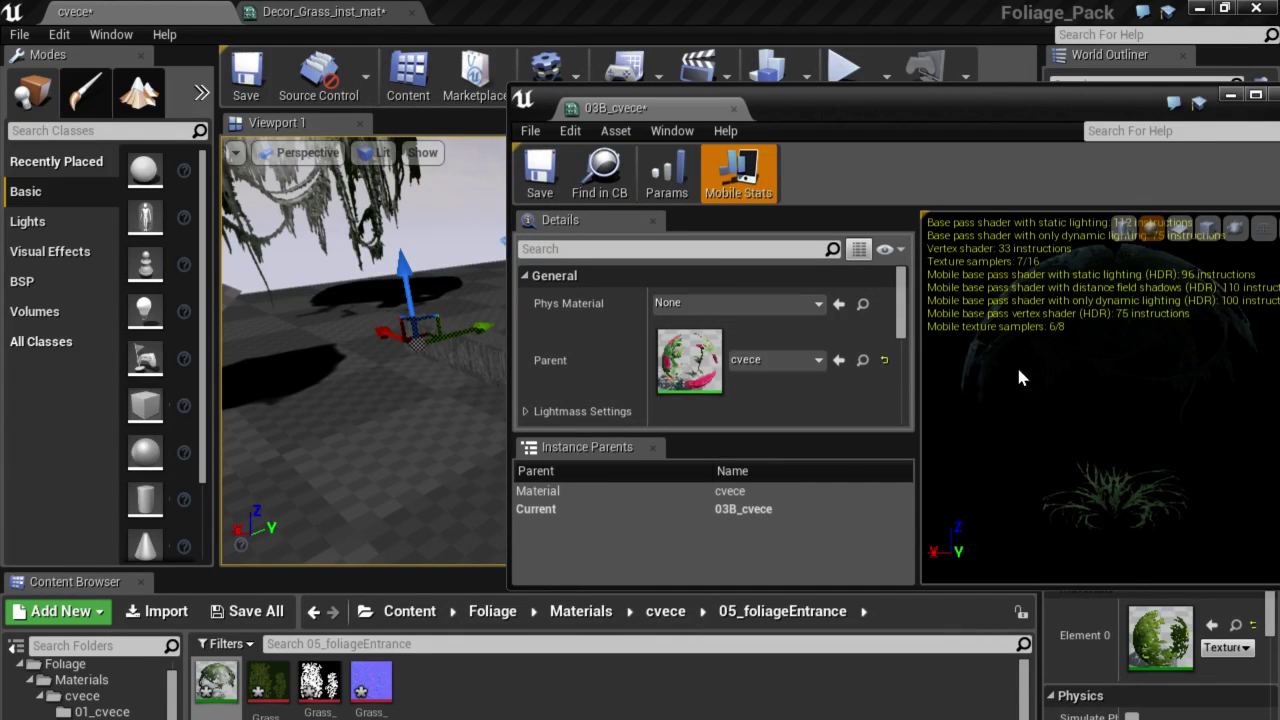
{"action": "left_click_drag", "start_coordinate": [900, 330], "coordinate": [900, 393]}
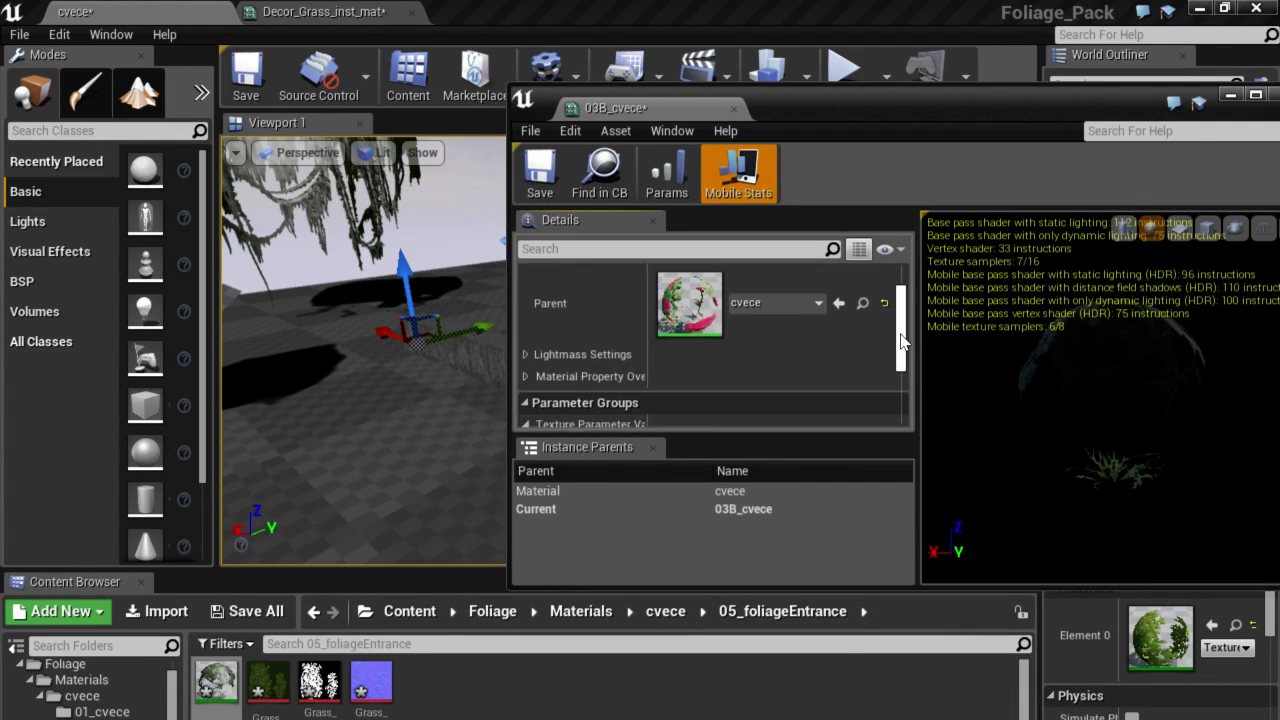
{"action": "scroll", "coordinate": [900, 393], "scroll_direction": "down", "scroll_amount": 1}
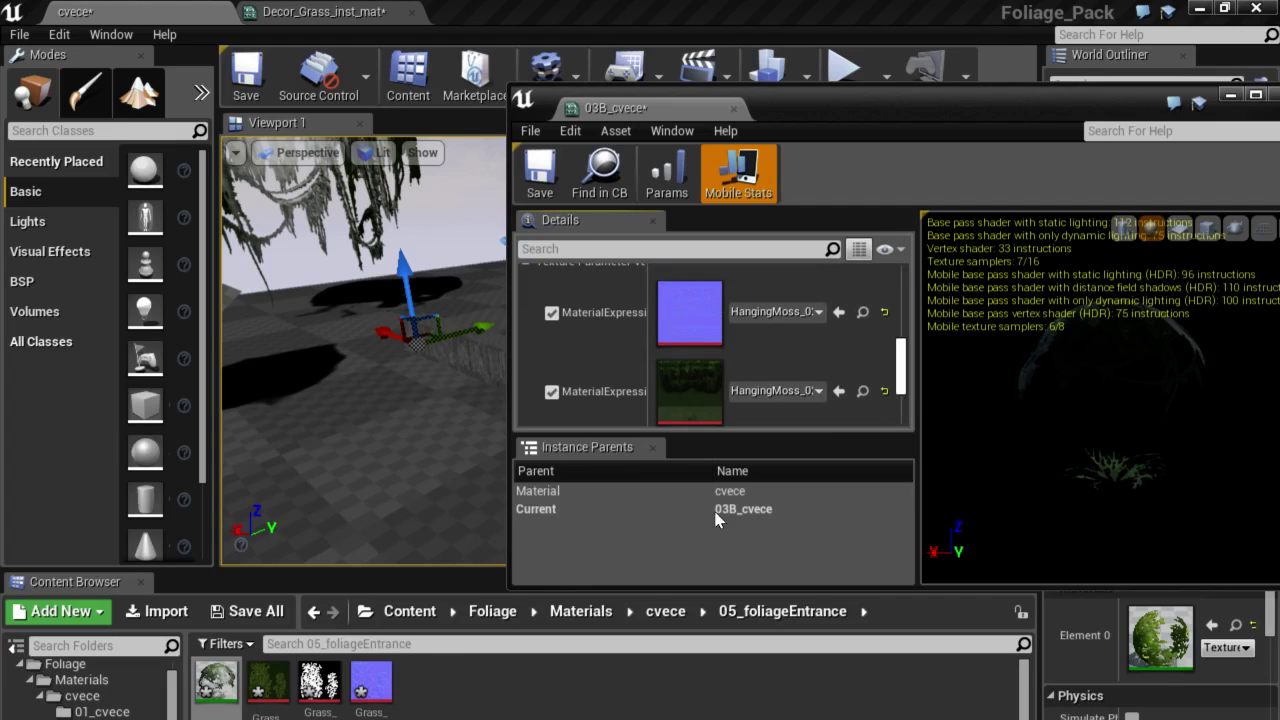
{"action": "left_click", "coordinate": [371, 688]}
{"action": "left_click", "coordinate": [839, 312]}
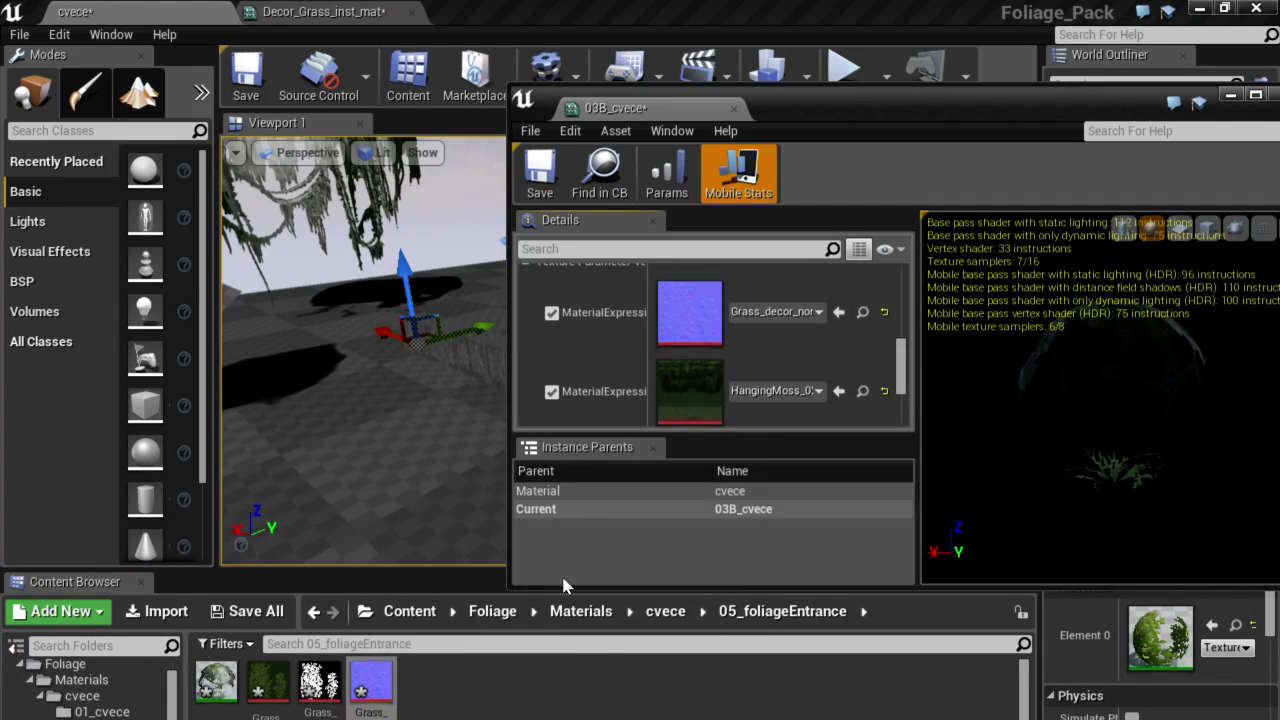
{"action": "left_click", "coordinate": [268, 683]}
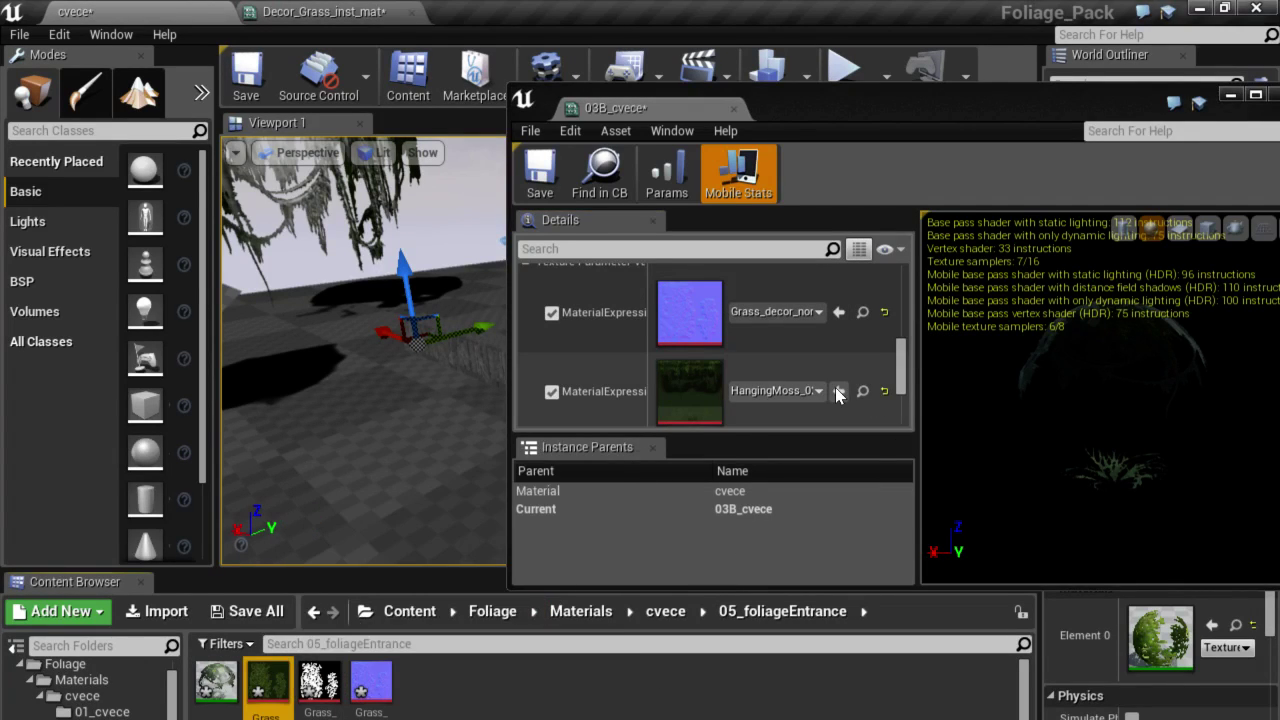
{"action": "left_click", "coordinate": [838, 392]}
Assign Grass_decor_alpha as the mask and replace the remaining HangingMoss texture with Grass_decor.
{"action": "scroll", "coordinate": [756, 333], "scroll_direction": "down", "scroll_amount": 2}
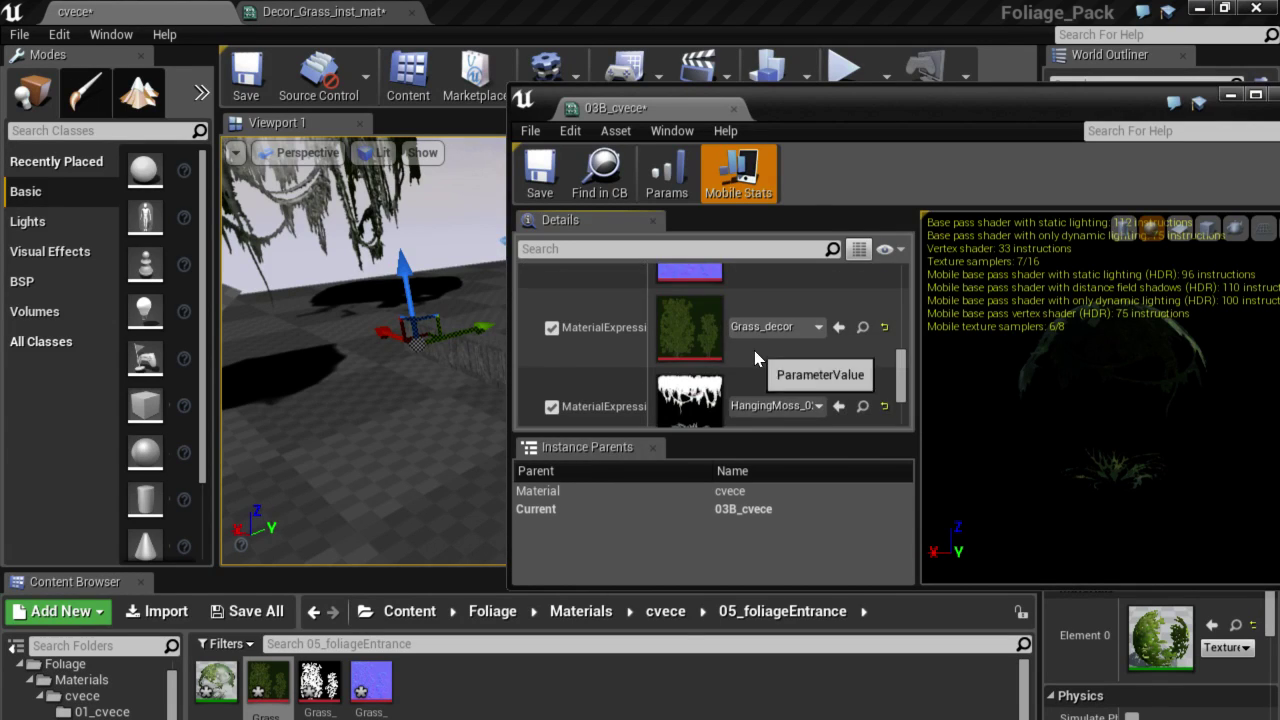
{"action": "scroll", "coordinate": [756, 358], "scroll_direction": "down", "scroll_amount": 1}
{"action": "left_click", "coordinate": [319, 683]}
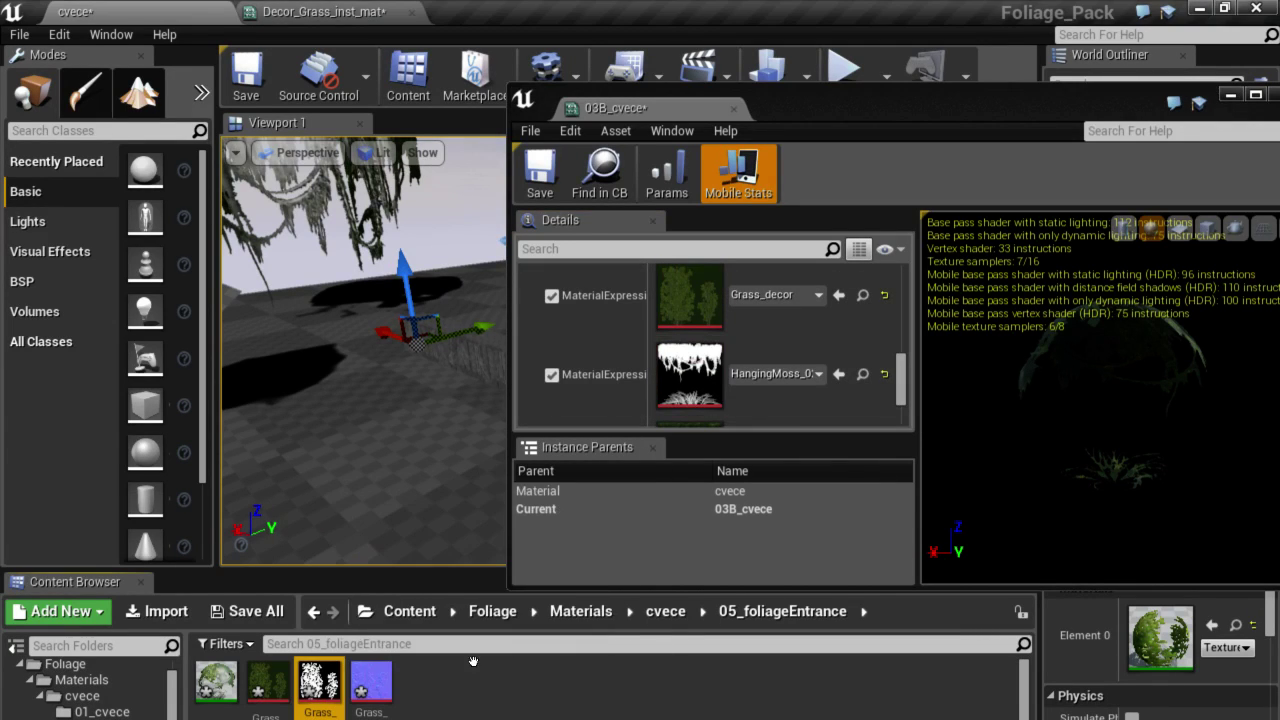
{"action": "left_click", "coordinate": [838, 373]}
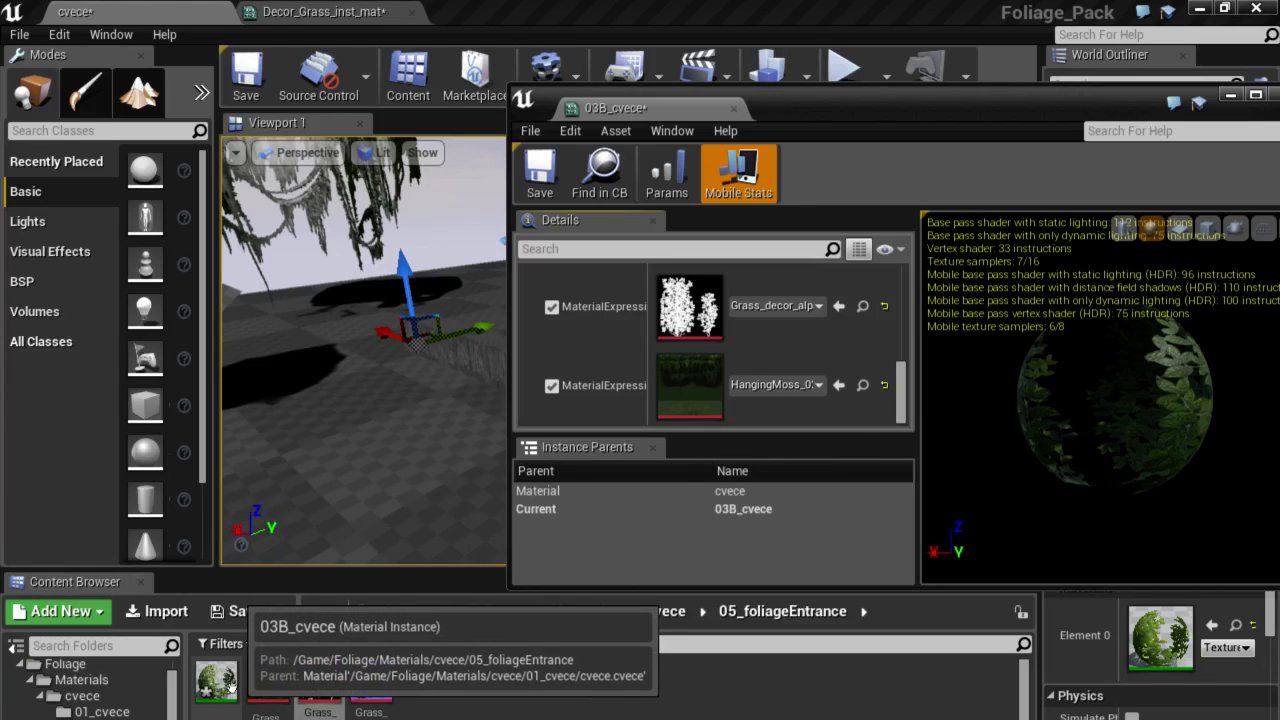
{"action": "left_click", "coordinate": [268, 682]}
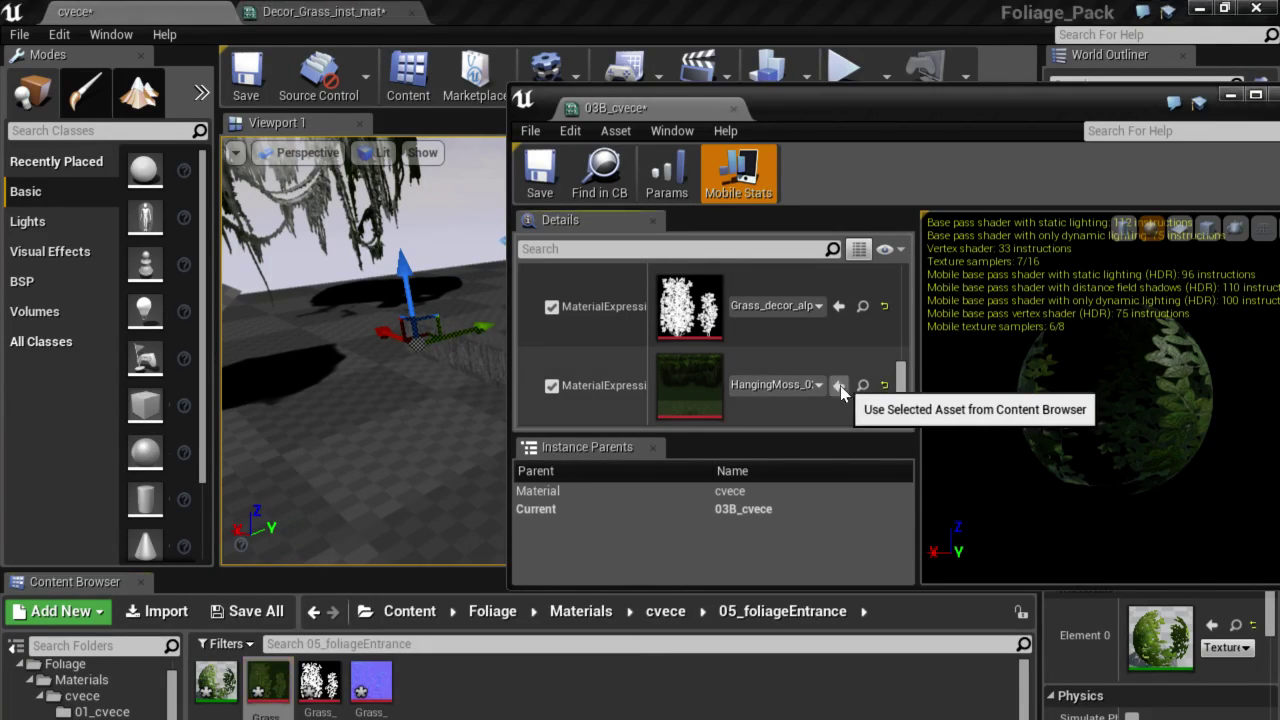
{"action": "left_click", "coordinate": [839, 386]}
Save the 03B_cvece material instance and close its editor.
{"action": "left_click", "coordinate": [863, 385]}
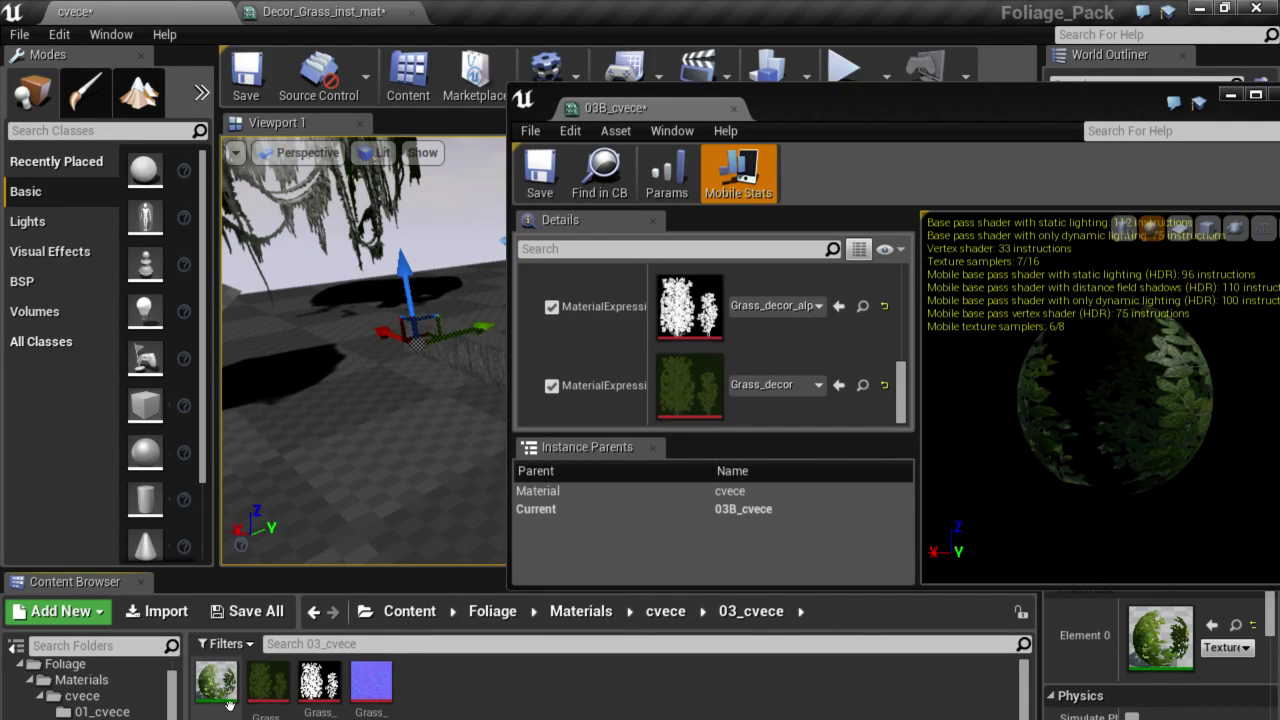
{"action": "right_click_drag", "start_coordinate": [394, 455], "coordinate": [370, 450]}
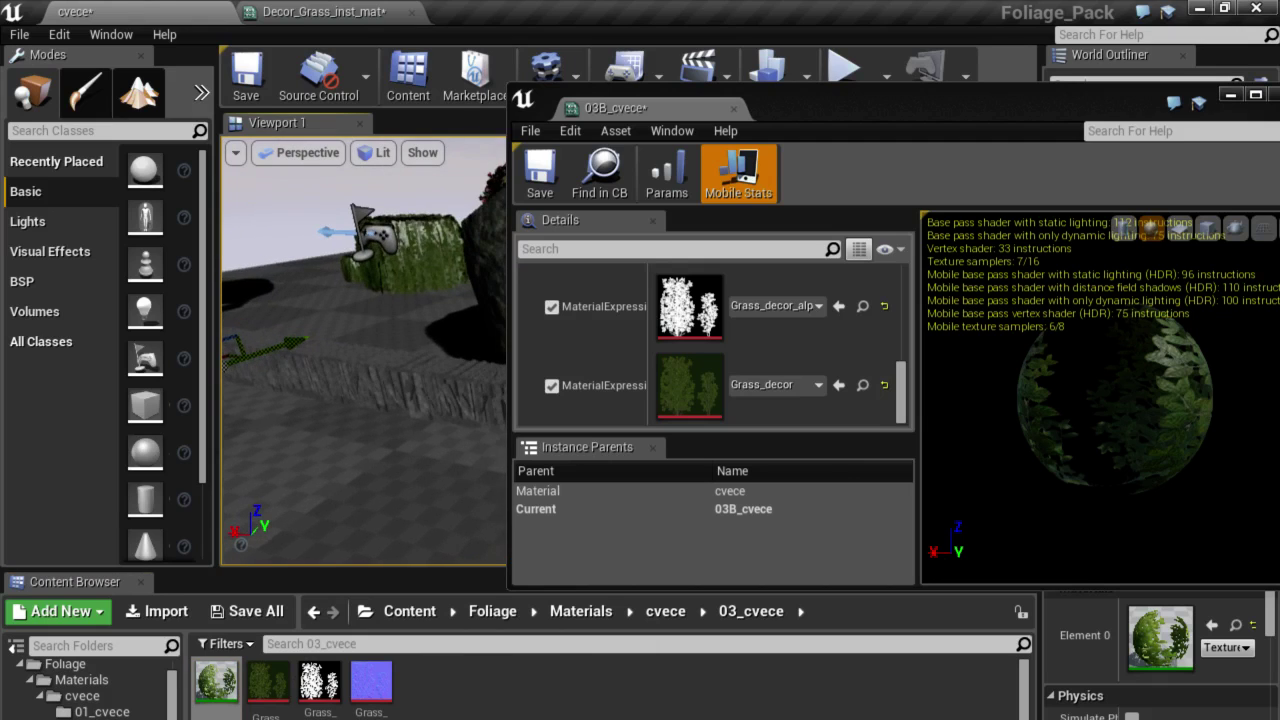
{"action": "right_click_drag", "start_coordinate": [424, 368], "coordinate": [424, 368]}
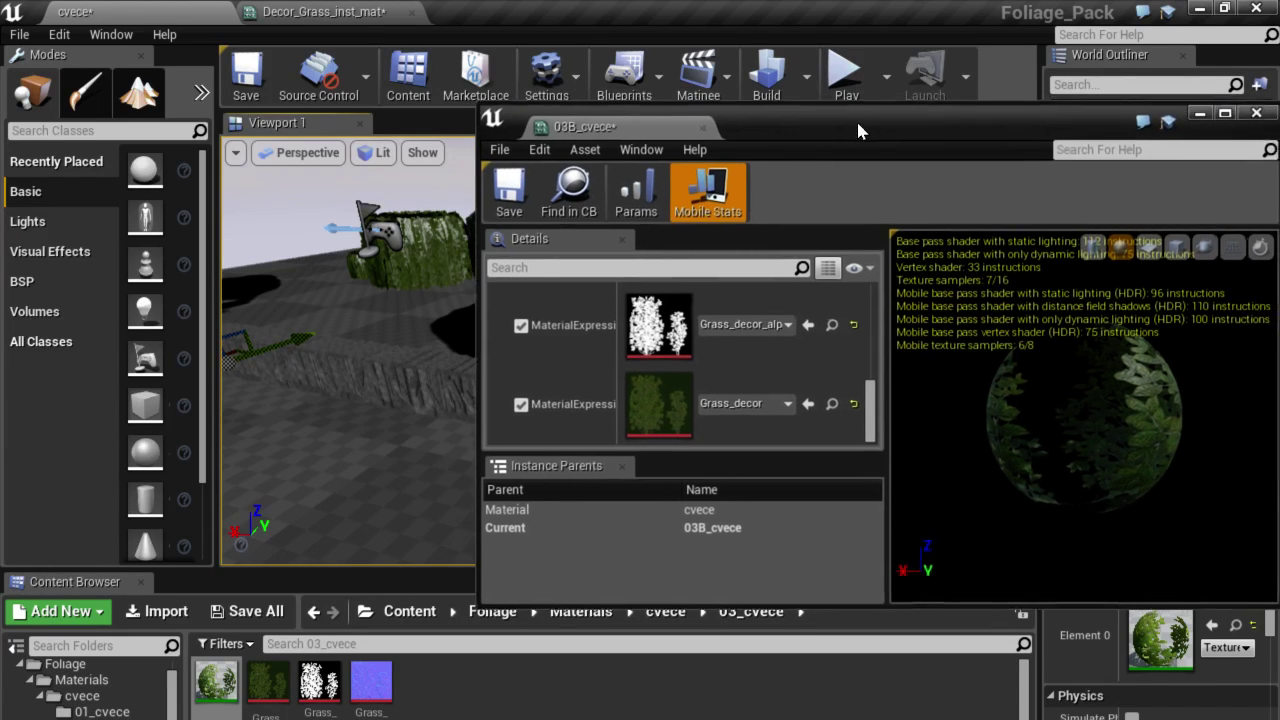
{"action": "left_click_drag", "start_coordinate": [888, 111], "coordinate": [697, 221]}
{"action": "left_click", "coordinate": [352, 283]}
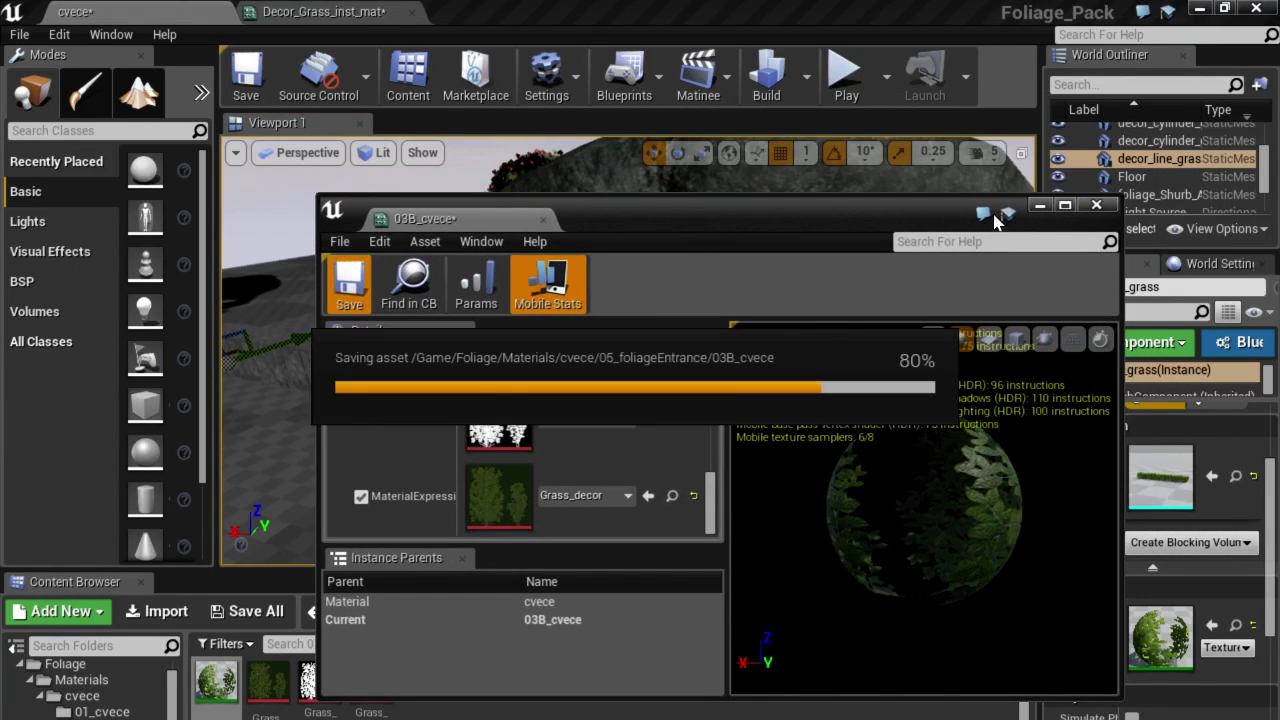
{"action": "left_click", "coordinate": [1096, 207]}
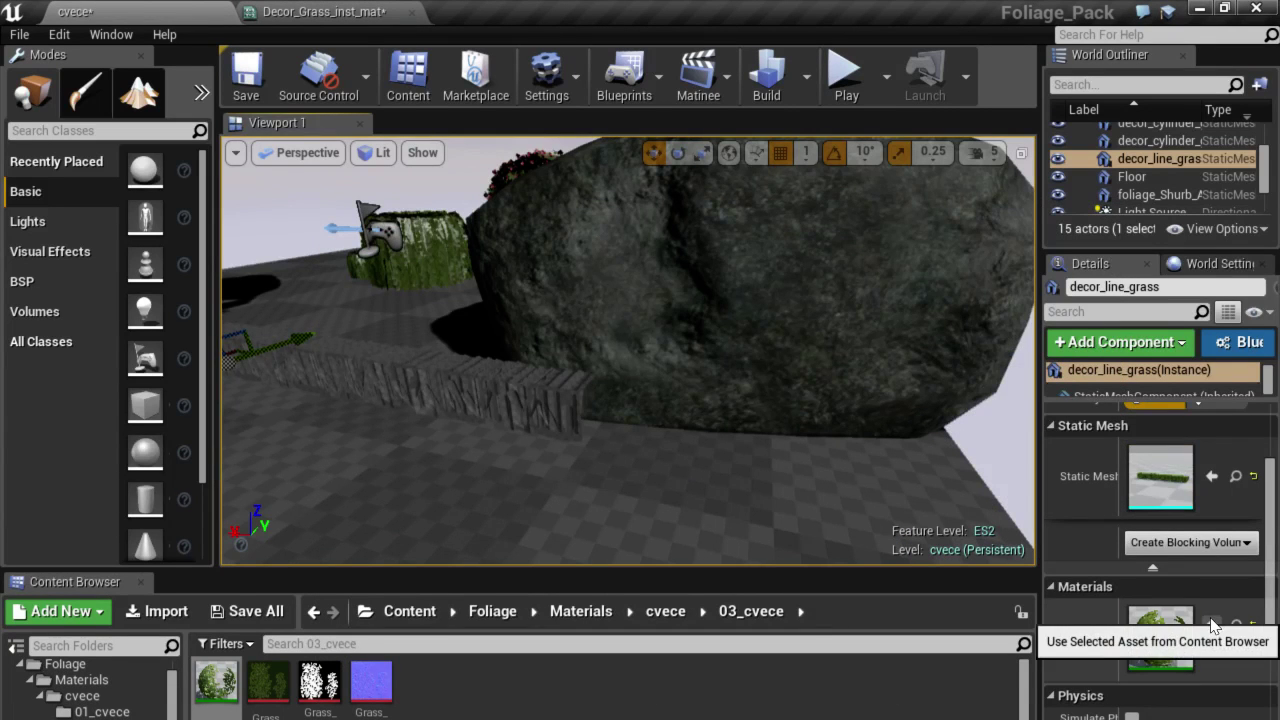
Apply the 03B_cvece grass material to Element 0 of the decor_line_grass hedge.
{"action": "left_click", "coordinate": [1213, 625]}
{"action": "key", "text": "f"}
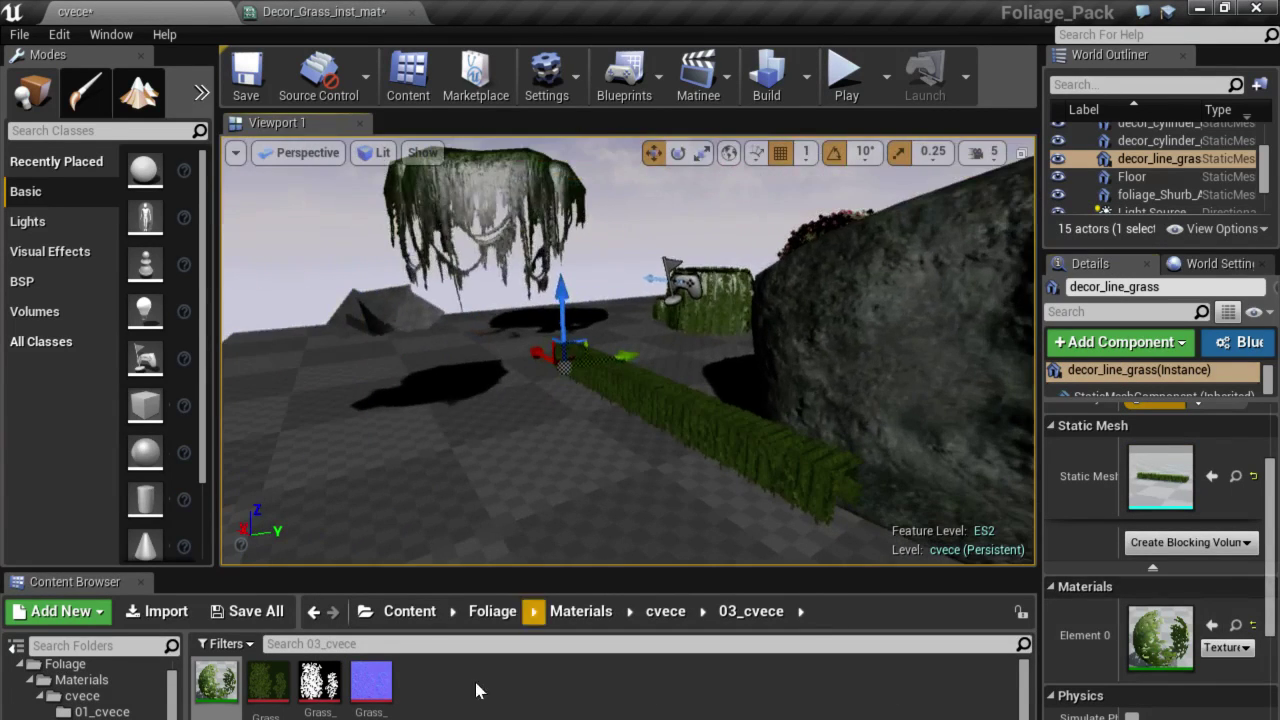
{"action": "scroll", "coordinate": [170, 705], "scroll_direction": "down", "scroll_amount": 3}
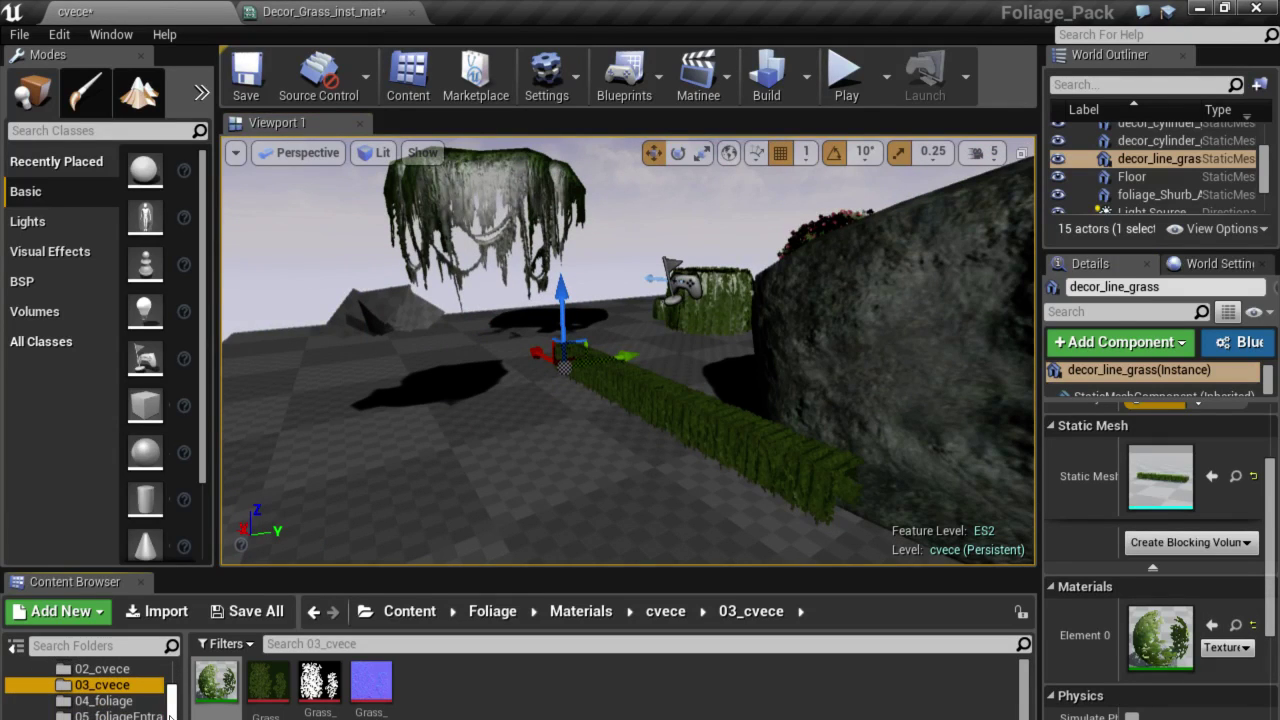
{"action": "left_click", "coordinate": [105, 716]}
{"action": "left_click", "coordinate": [217, 680]}
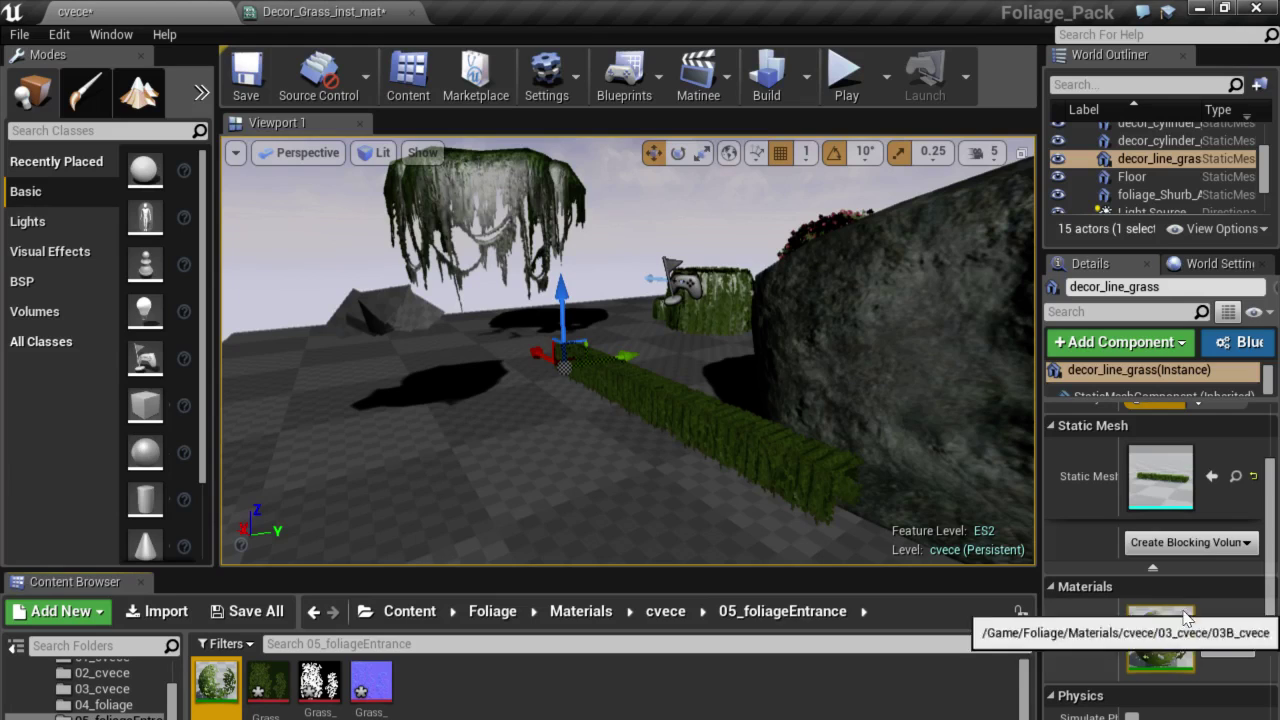
{"action": "left_click", "coordinate": [1213, 628]}
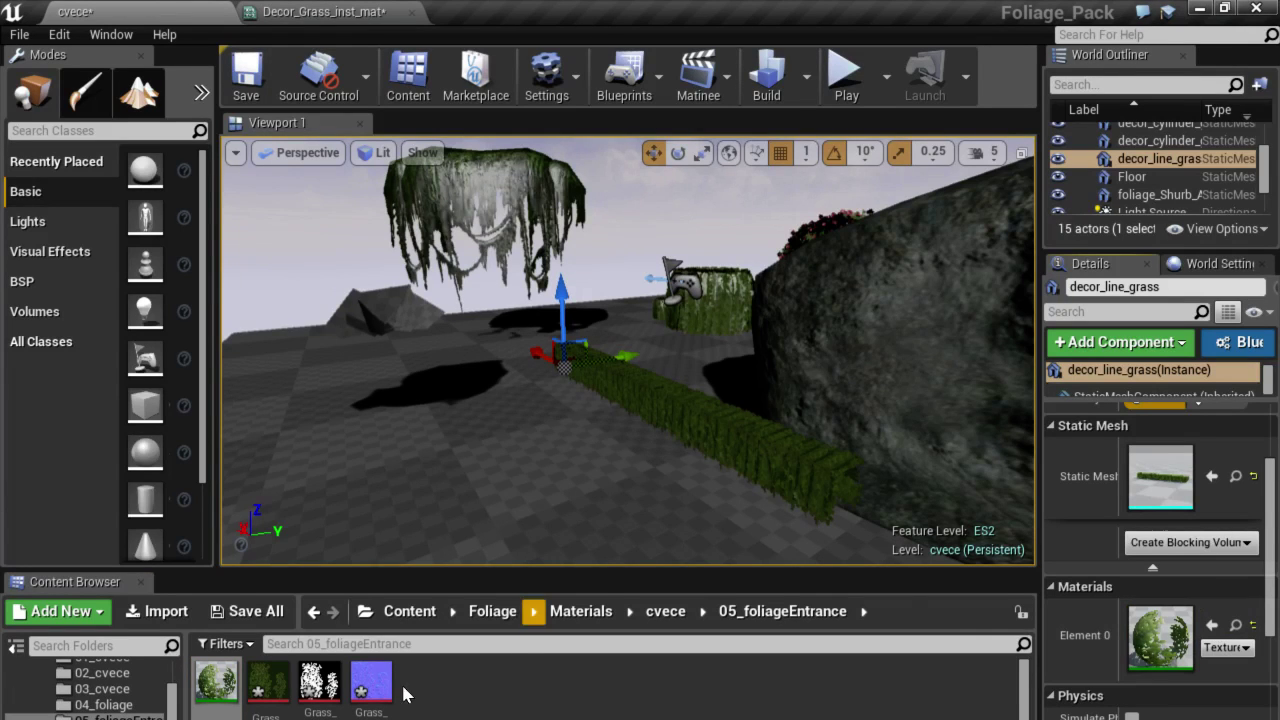
{"action": "left_click", "coordinate": [100, 689]}
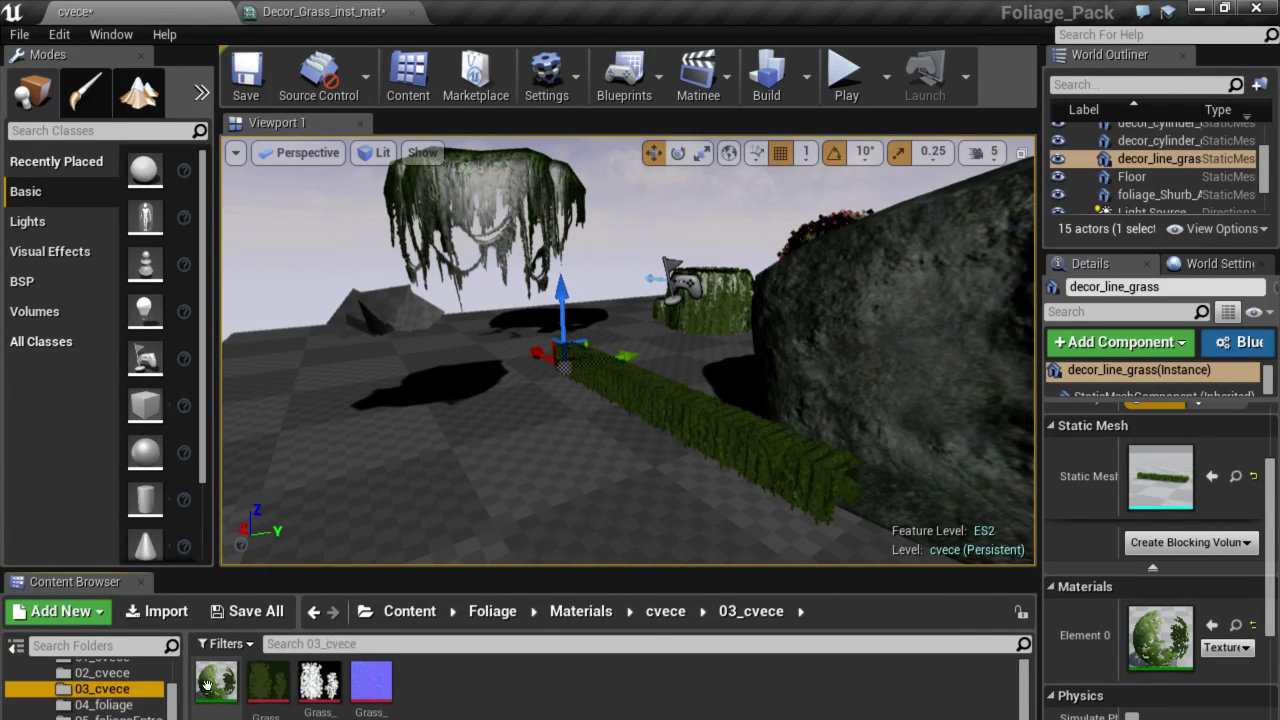
{"action": "left_click", "coordinate": [226, 690]}
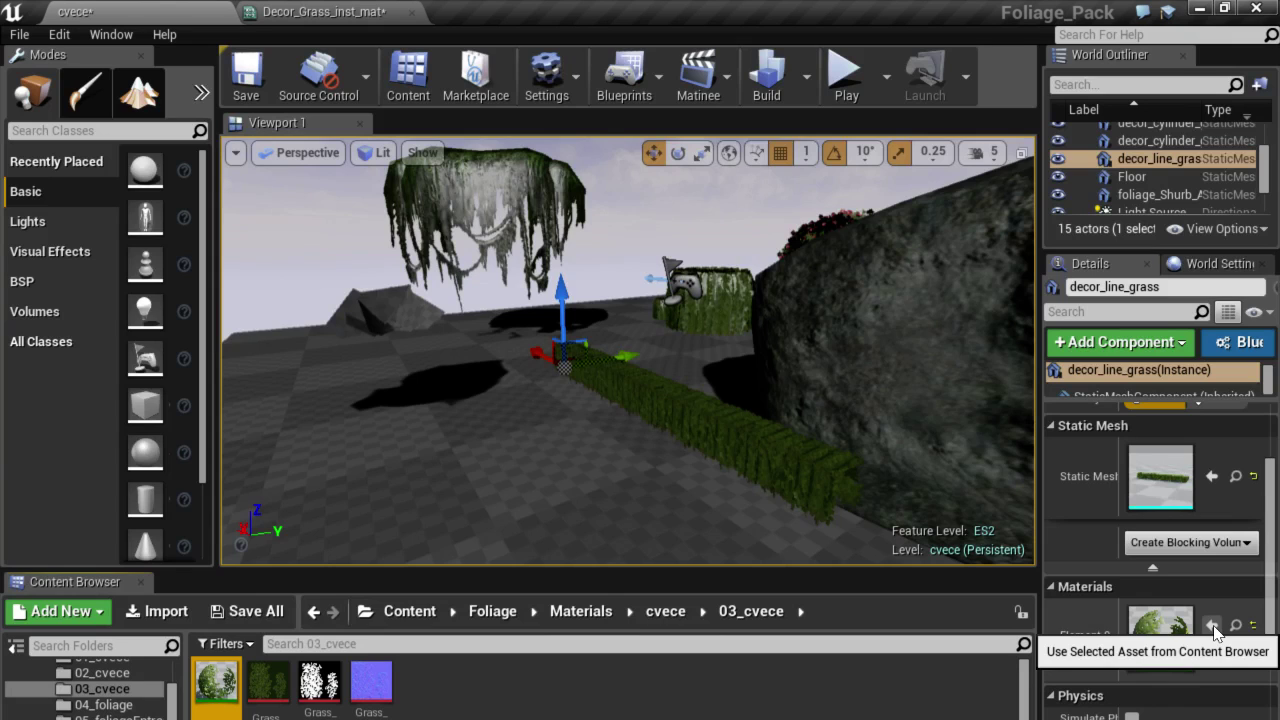
{"action": "right_click_drag", "start_coordinate": [604, 440], "coordinate": [650, 438]}
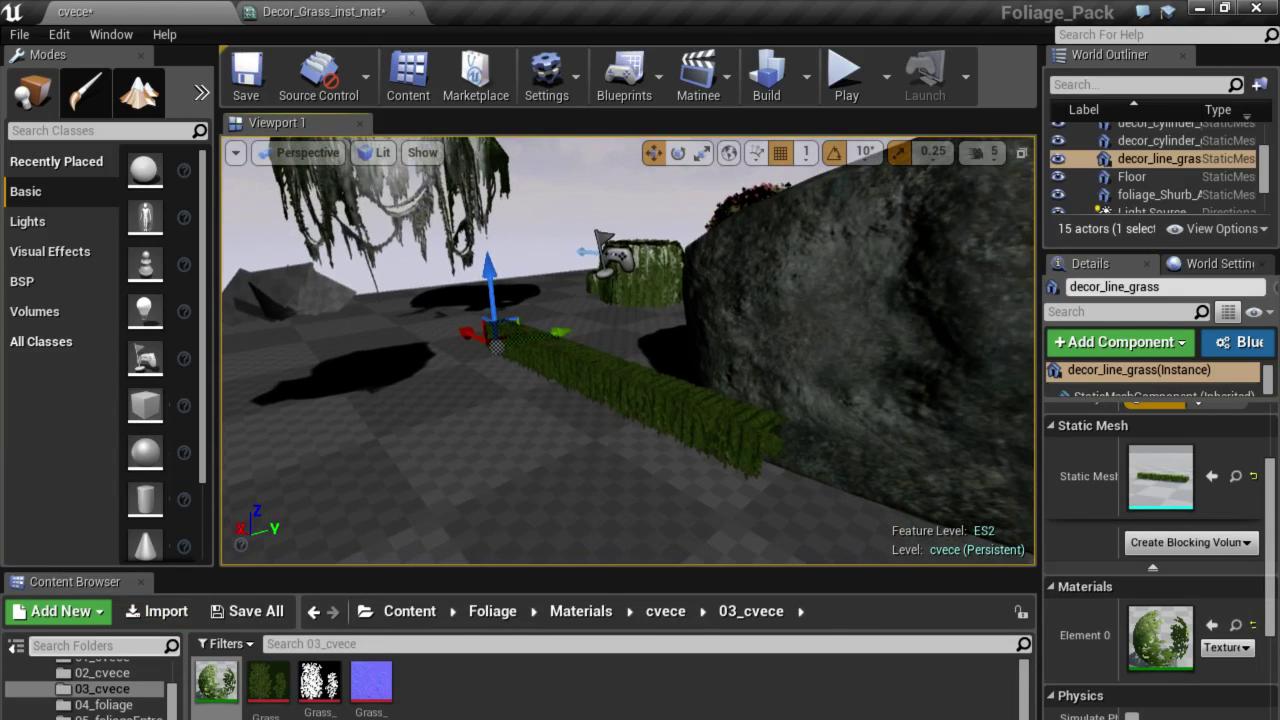
{"action": "left_click", "coordinate": [105, 716]}
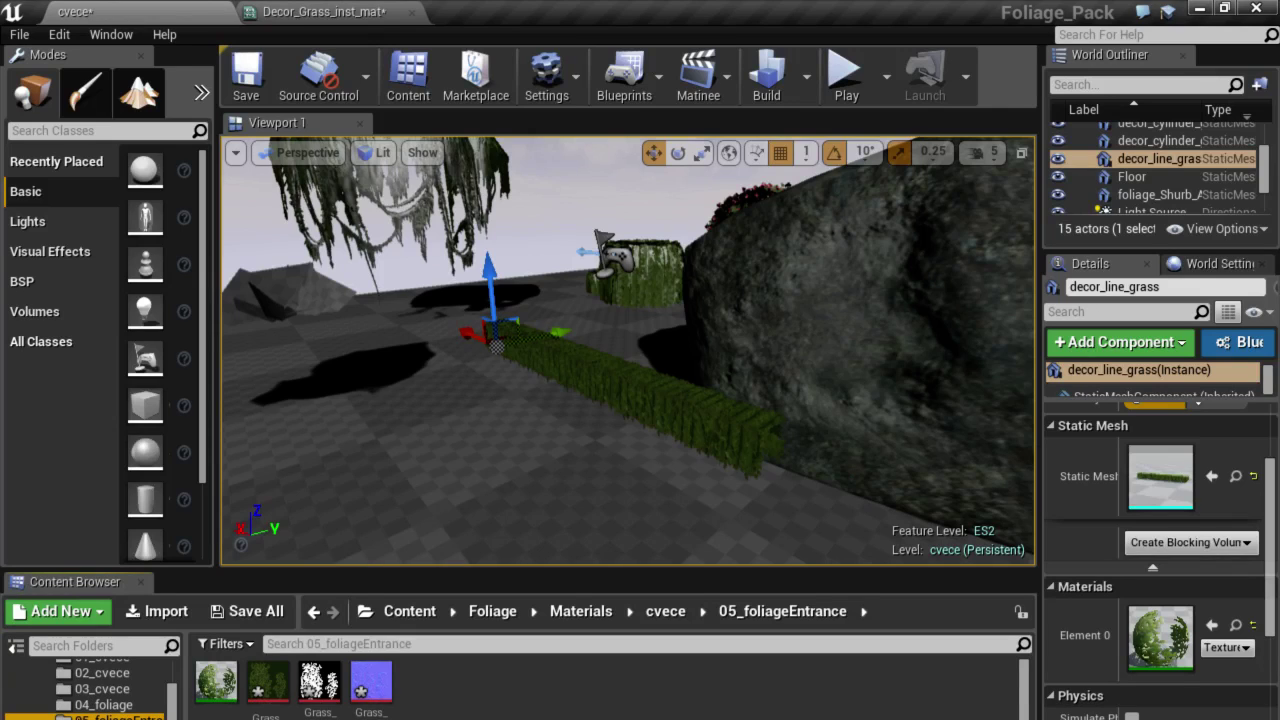
Delete the 05_foliageEntrance folder, confirming both the folder and asset deletion prompts.
{"action": "right_click", "coordinate": [100, 716]}
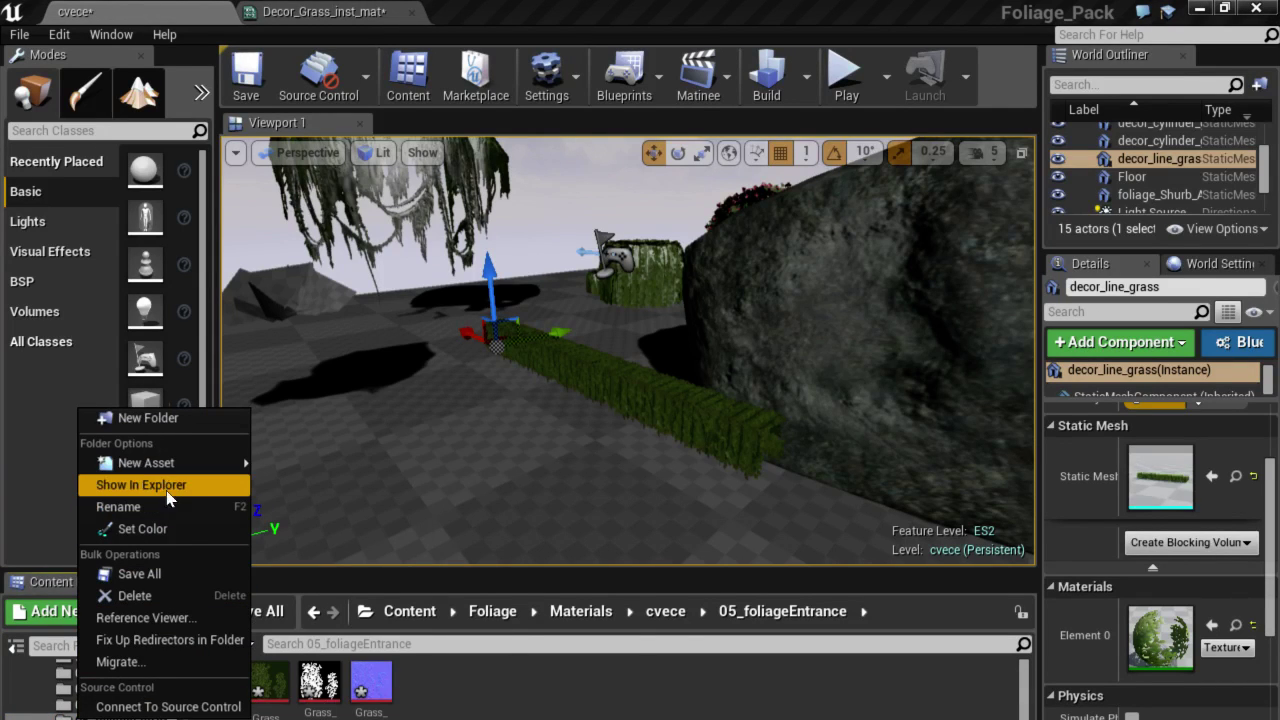
{"action": "left_click", "coordinate": [70, 705]}
{"action": "left_click", "coordinate": [72, 717]}
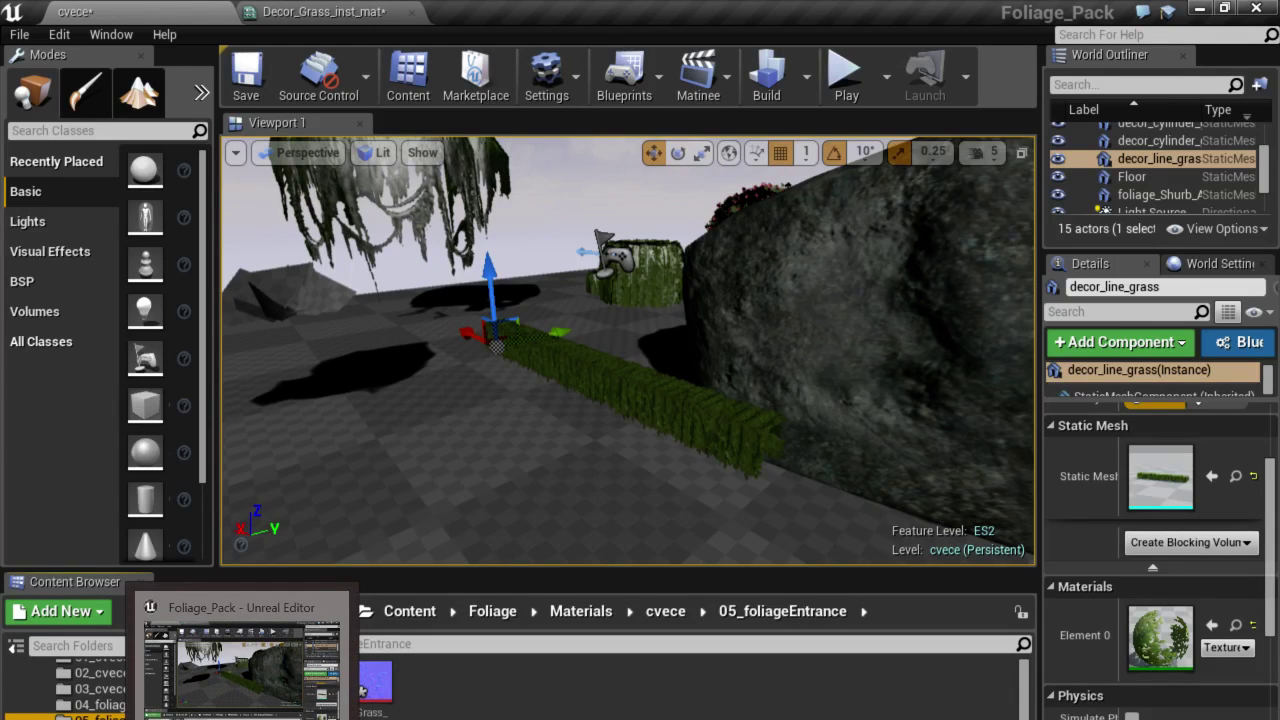
{"action": "key", "text": "Delete"}
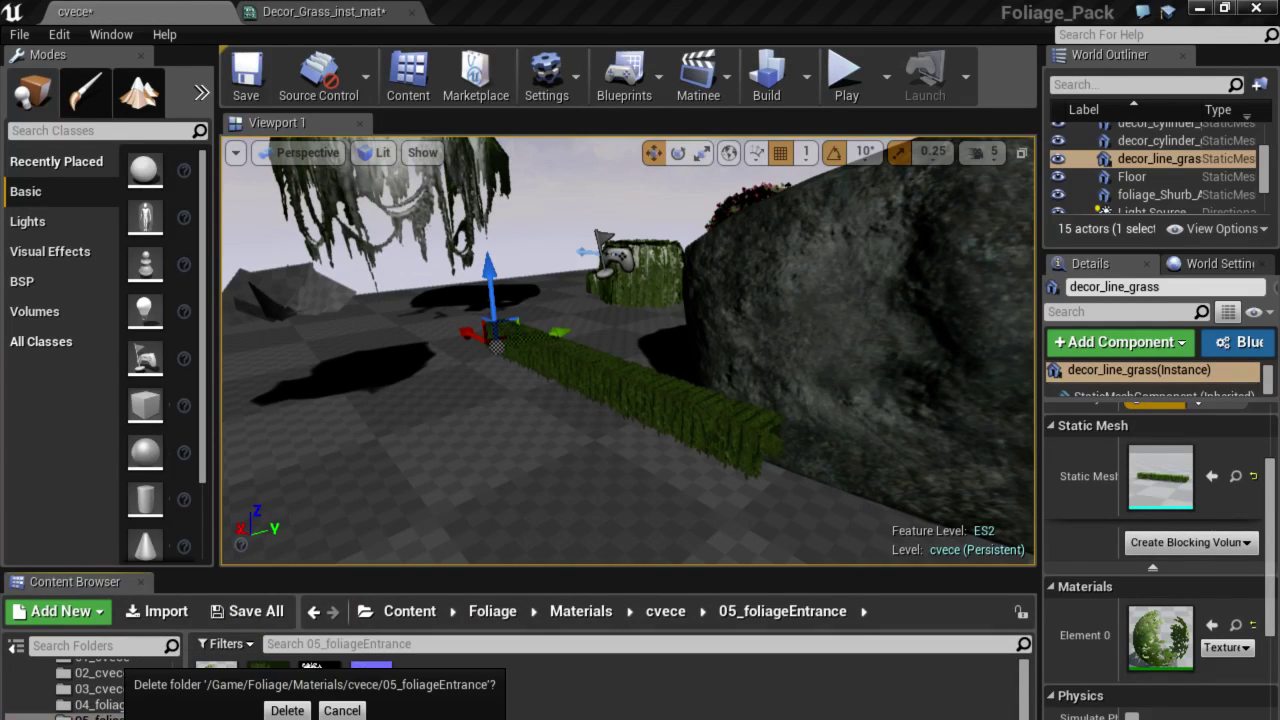
{"action": "left_click", "coordinate": [289, 712]}
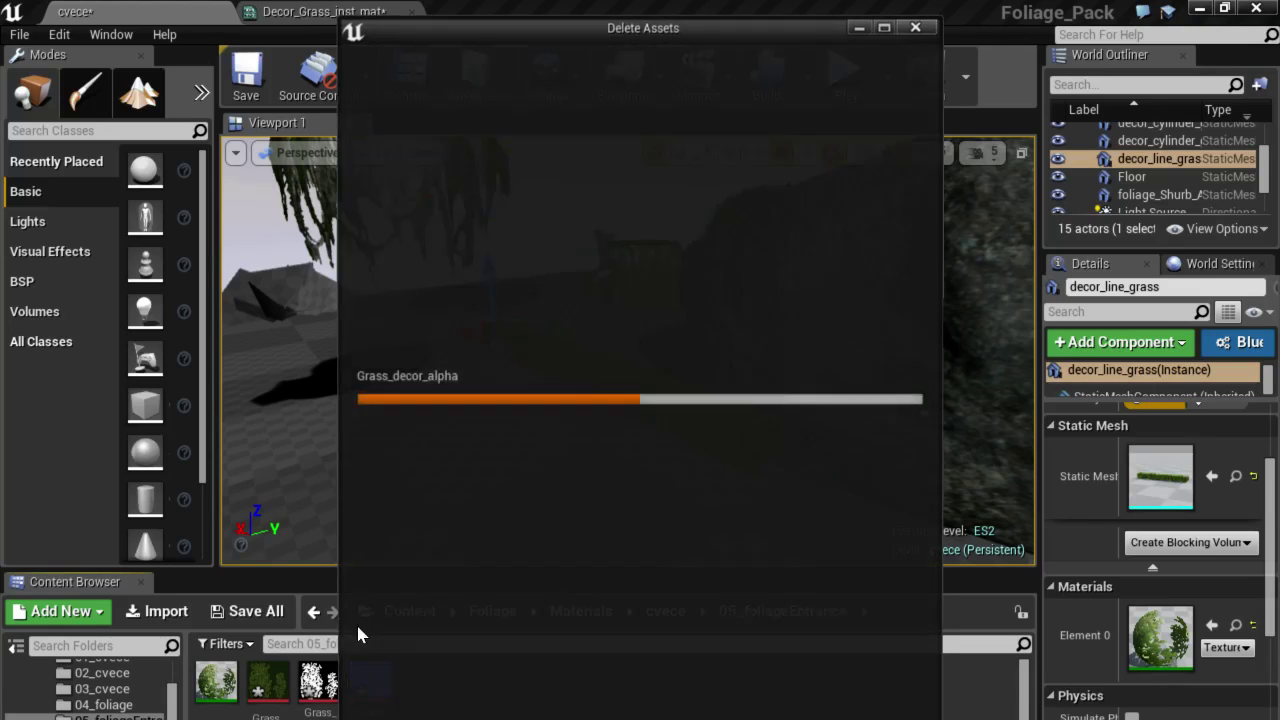
{"action": "left_click", "coordinate": [398, 708]}
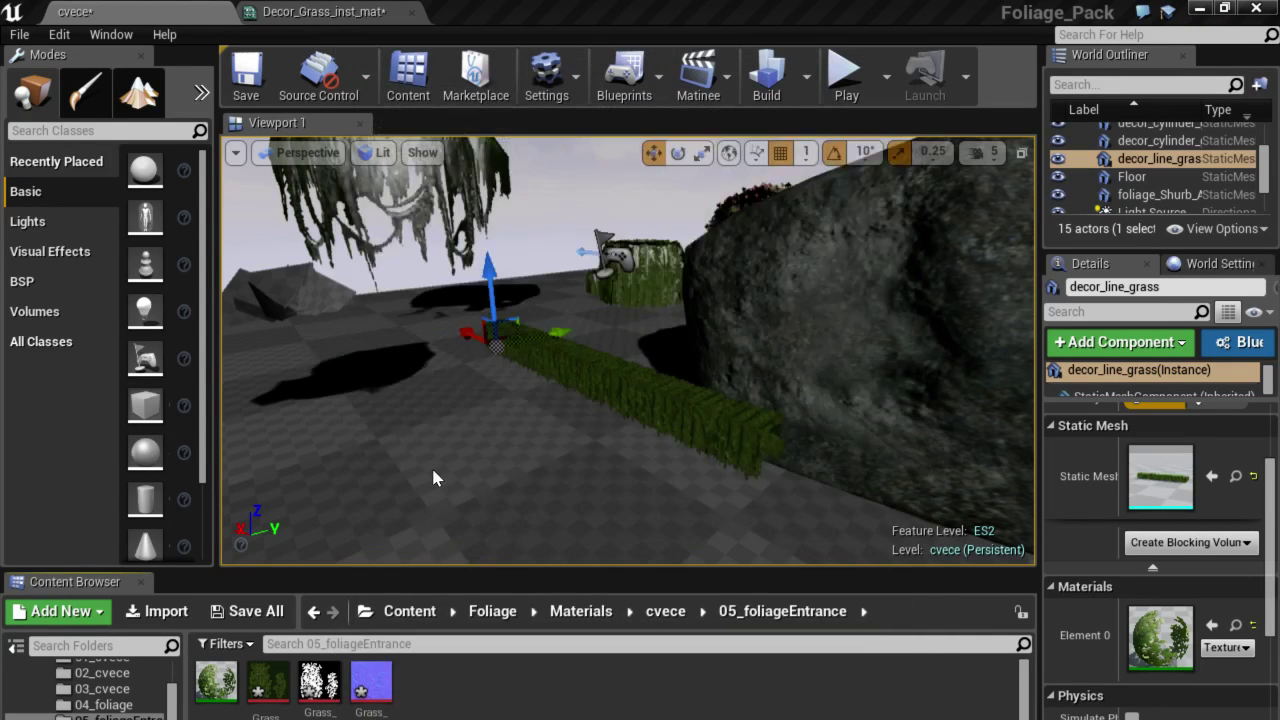
{"action": "right_click_drag", "start_coordinate": [426, 474], "coordinate": [410, 490]}
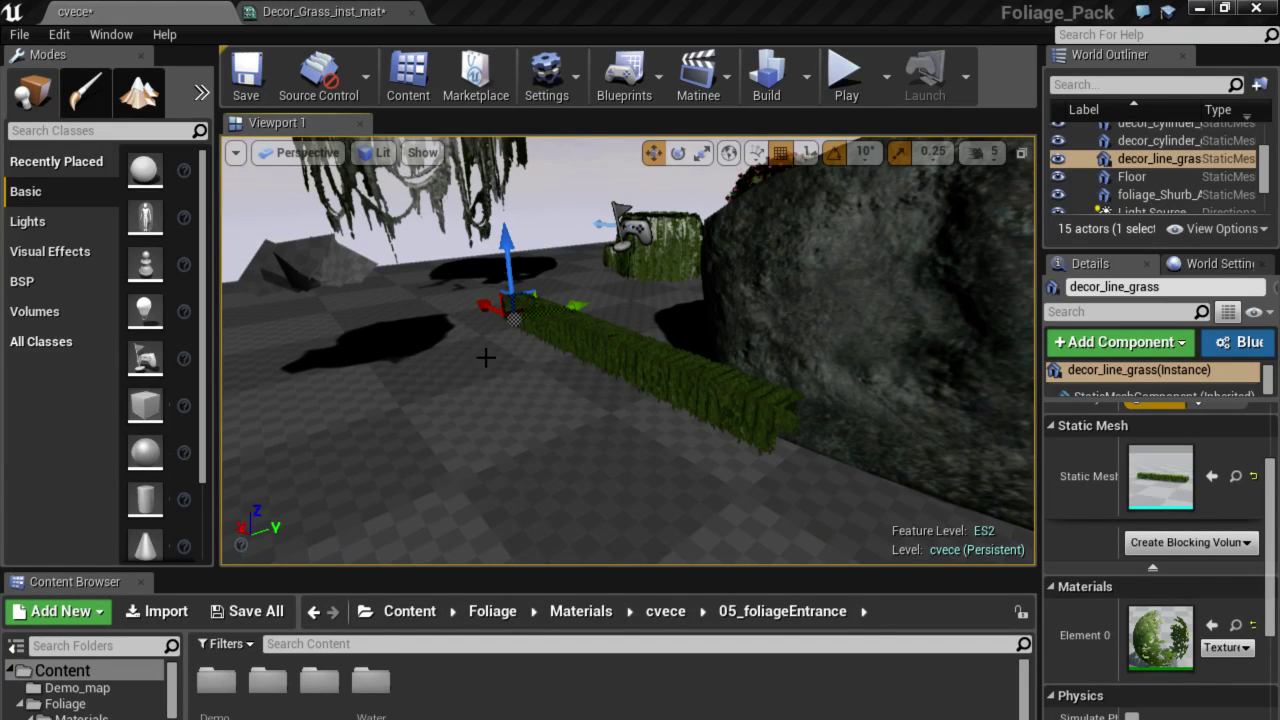
{"action": "right_click_drag", "start_coordinate": [485, 357], "coordinate": [470, 350]}
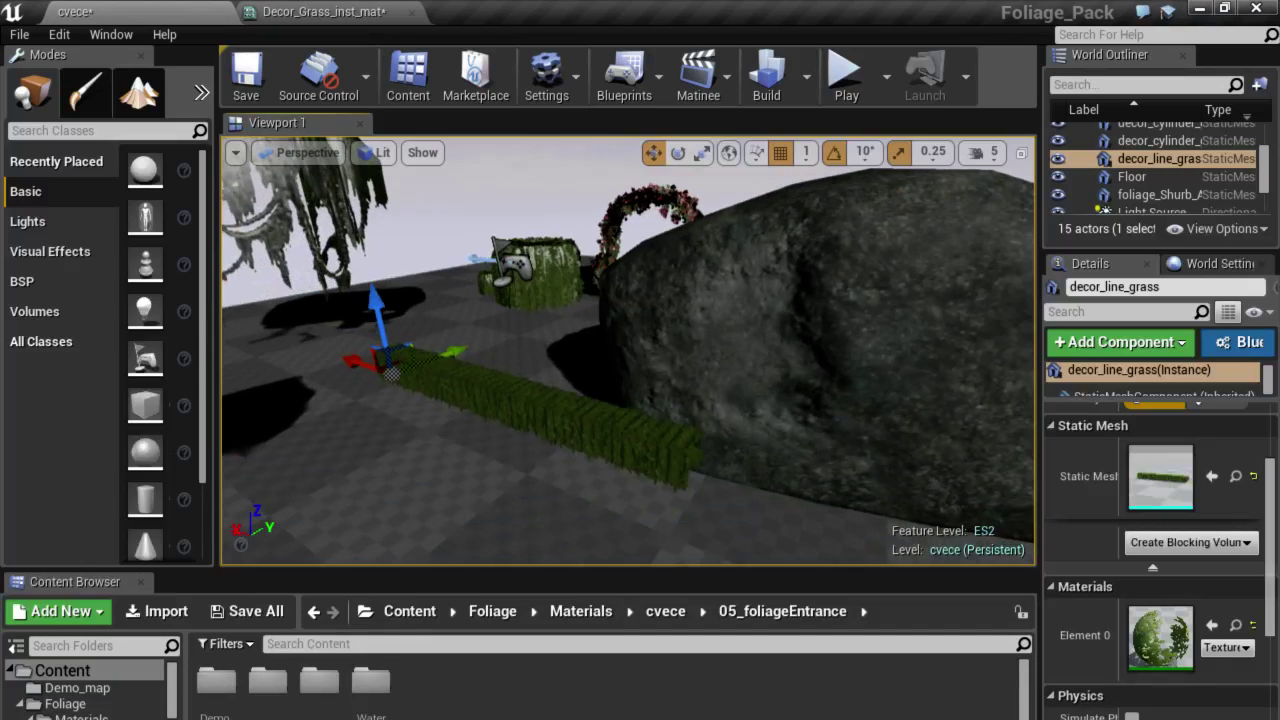
{"action": "left_click_drag", "start_coordinate": [458, 347], "coordinate": [368, 386], "text": "alt"}
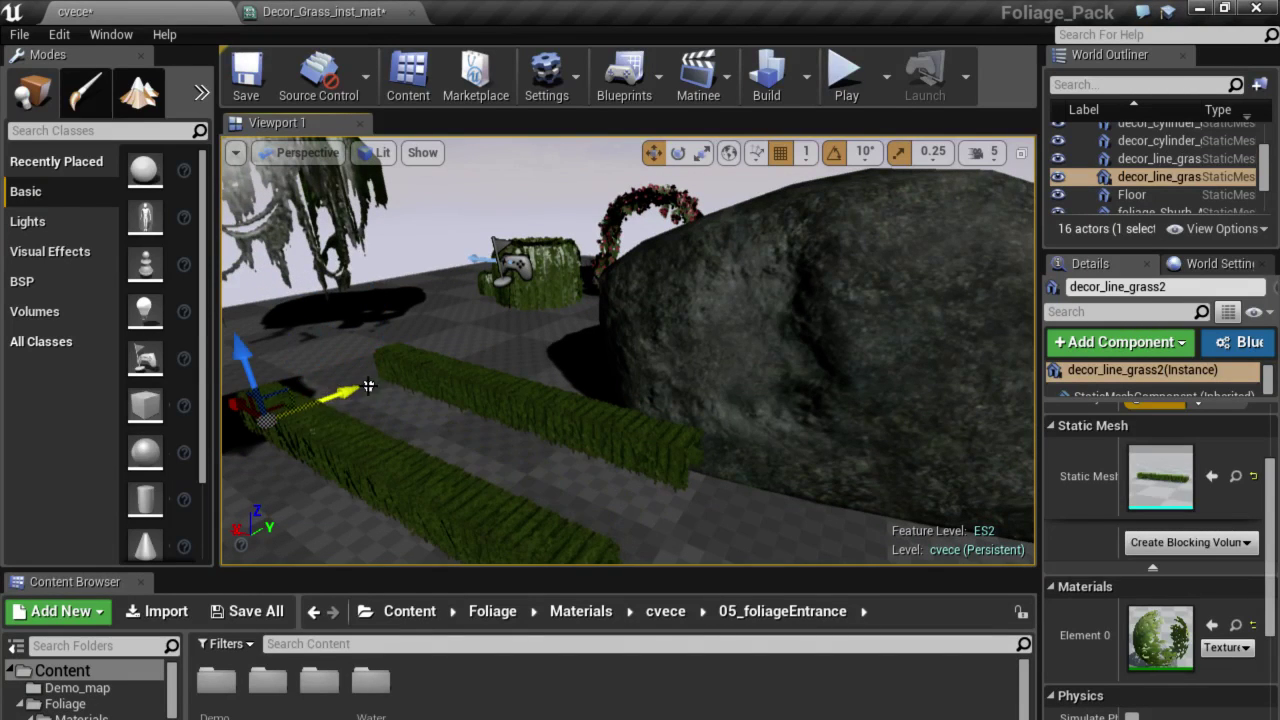
{"action": "scroll", "coordinate": [558, 378], "scroll_direction": "down", "scroll_amount": 3}
{"action": "scroll", "coordinate": [558, 378], "scroll_direction": "down", "scroll_amount": 4}
{"action": "key", "text": "e"}
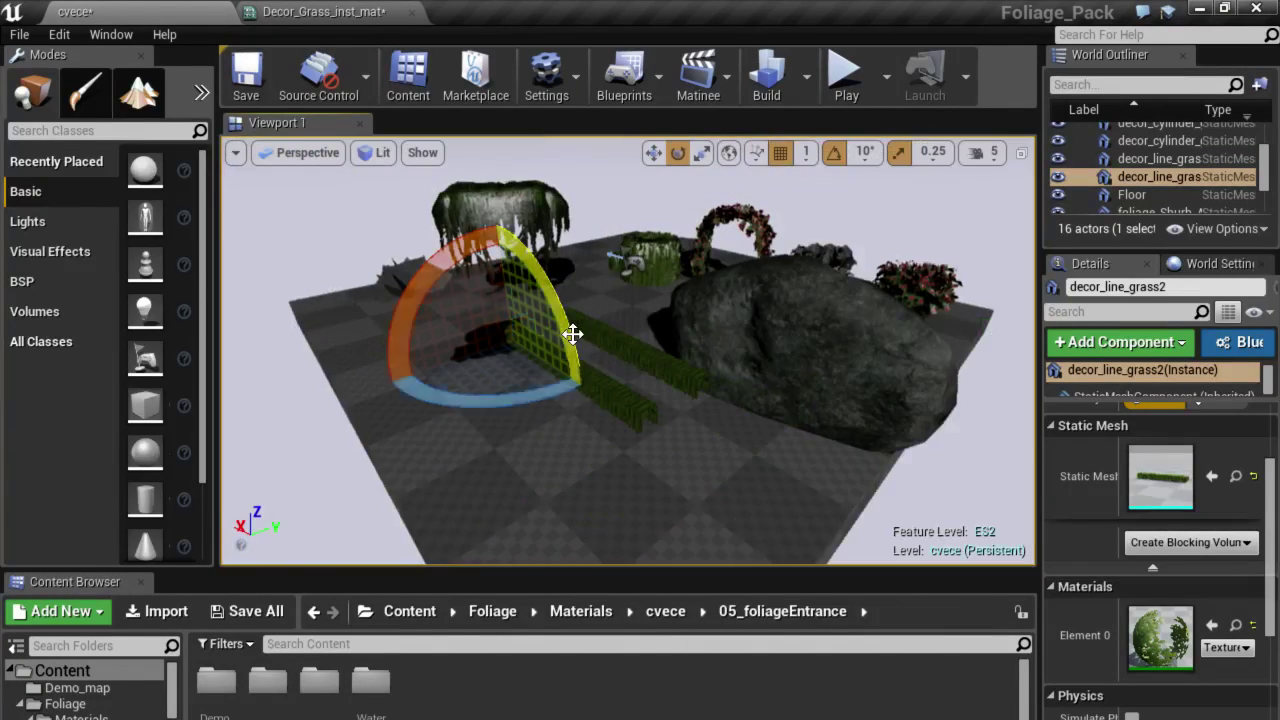
{"action": "key", "text": "r"}
{"action": "left_click_drag", "start_coordinate": [521, 337], "coordinate": [523, 340]}
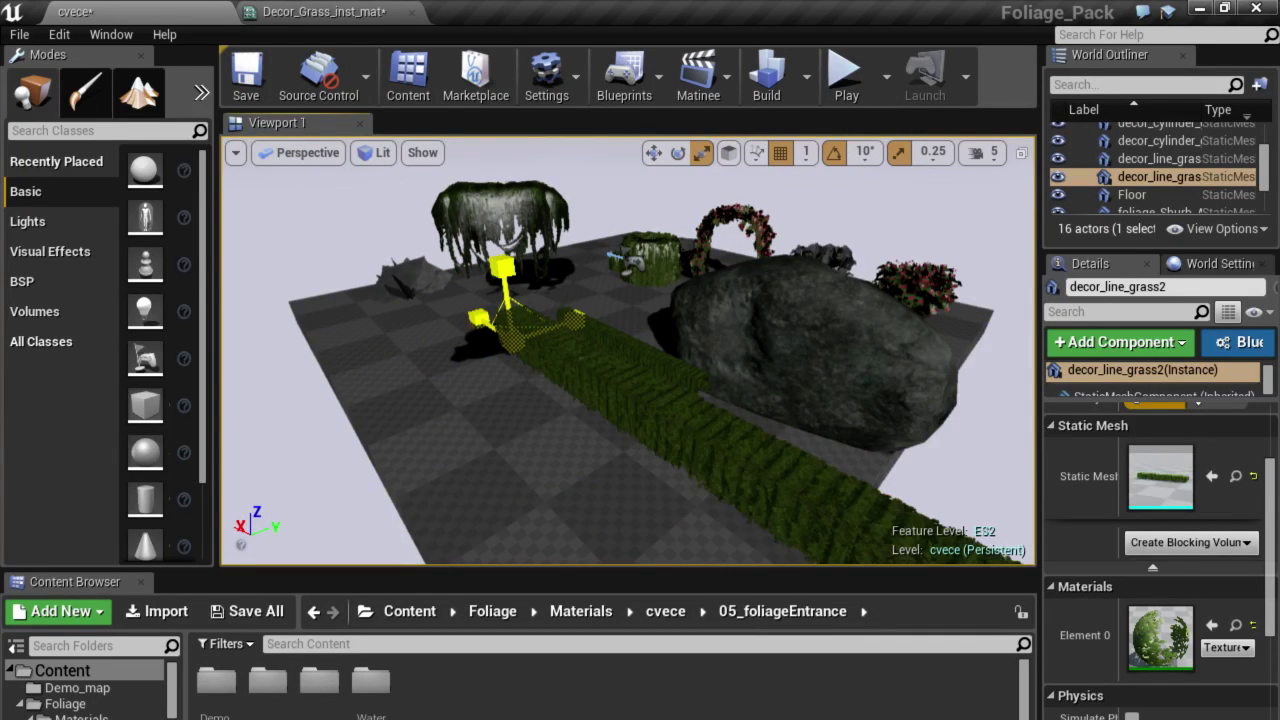
{"action": "right_click_drag", "start_coordinate": [523, 340], "coordinate": [490, 317]}
{"action": "scroll", "coordinate": [490, 317], "scroll_direction": "down", "scroll_amount": 2}
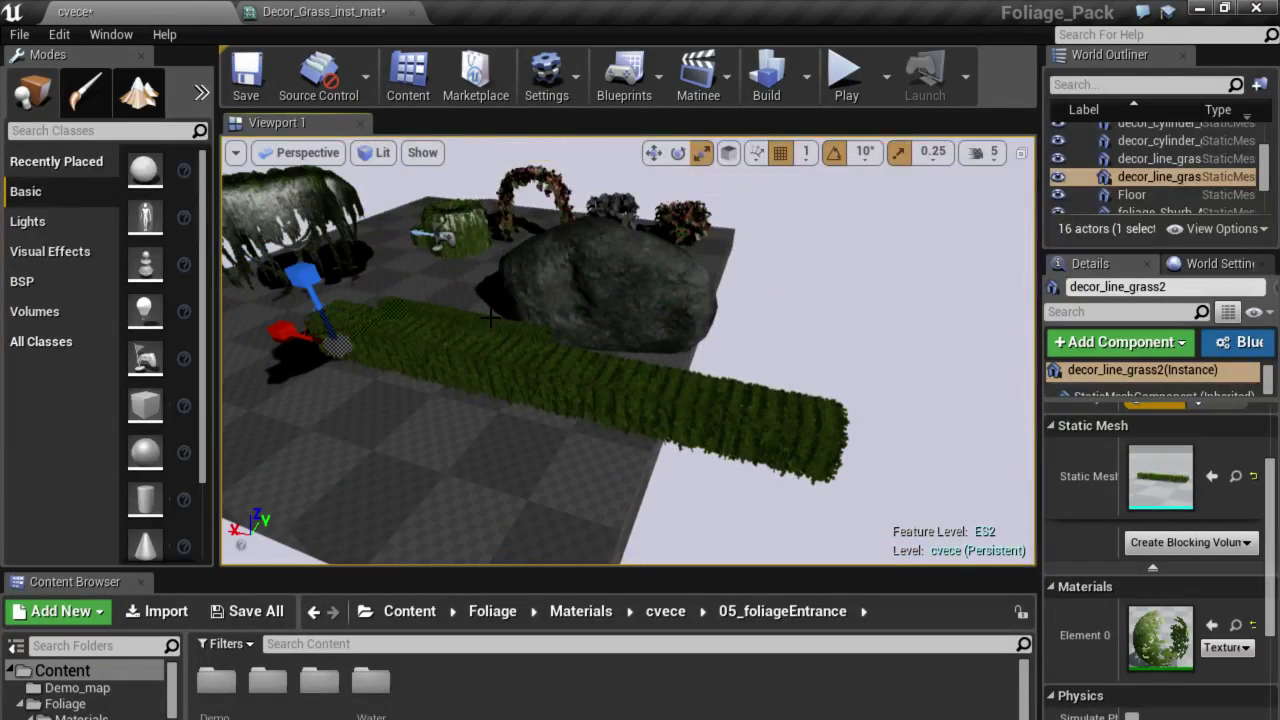
{"action": "left_click_drag", "start_coordinate": [348, 347], "coordinate": [351, 343]}
{"action": "key", "text": "w"}
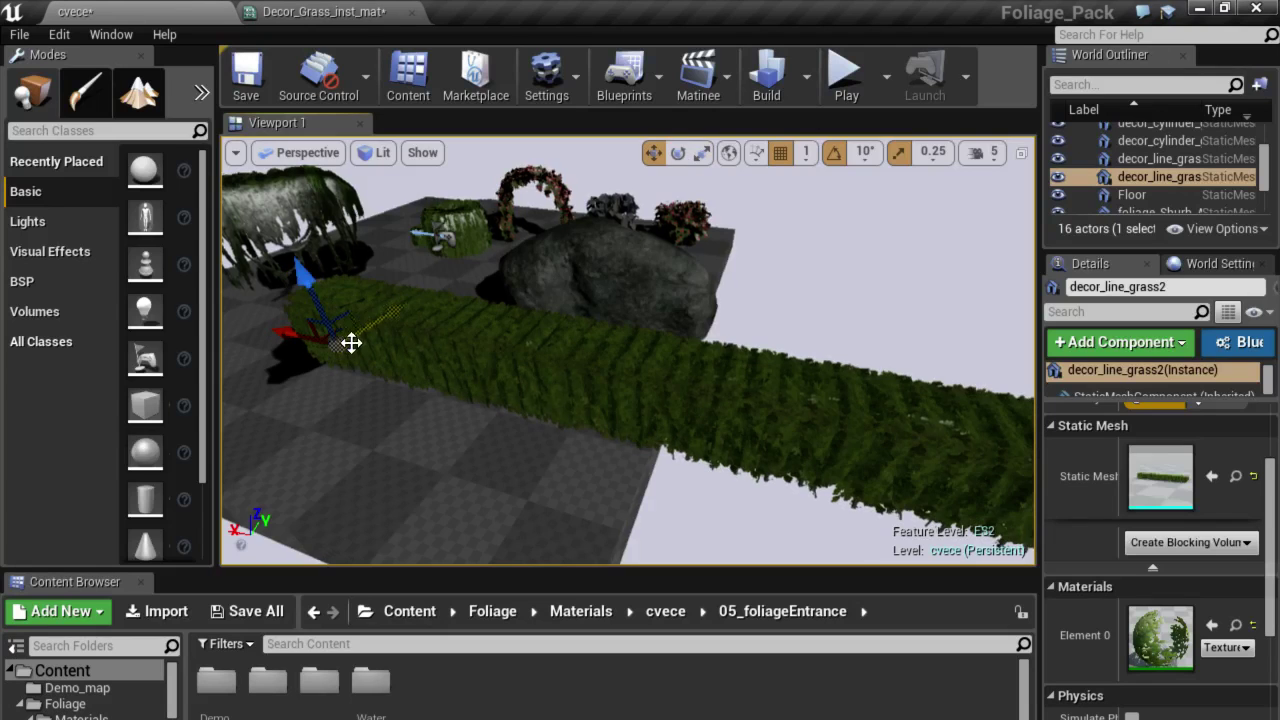
{"action": "scroll", "coordinate": [383, 308], "scroll_direction": "down", "scroll_amount": 2}
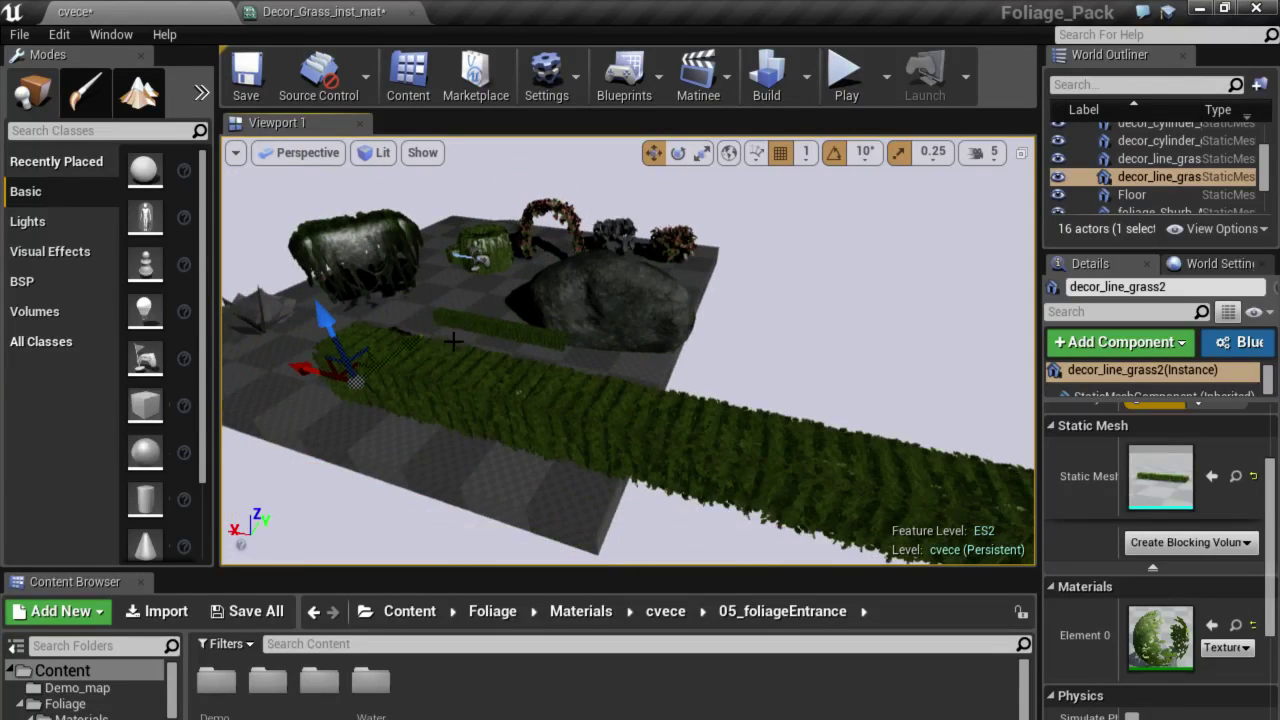
{"action": "left_click_drag", "start_coordinate": [332, 377], "coordinate": [238, 300]}
{"action": "mouse_move", "coordinate": [493, 348]}
{"action": "left_mouse_down", "text": "alt"}
{"action": "mouse_move", "coordinate": [523, 329]}
{"action": "mouse_move", "coordinate": [472, 293]}
{"action": "mouse_move", "coordinate": [480, 300]}
{"action": "left_mouse_up", "text": "alt"}
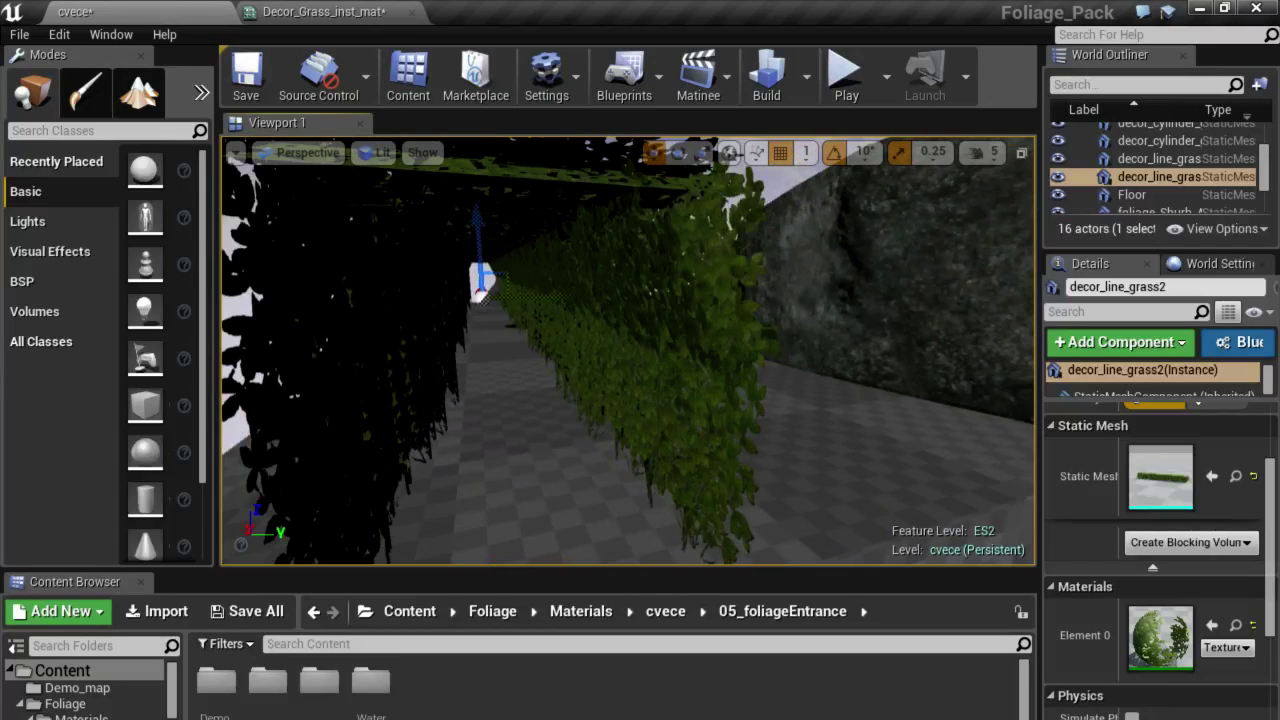
{"action": "key", "text": "Escape"}
{"action": "left_click_drag", "start_coordinate": [480, 308], "coordinate": [480, 300], "text": "alt"}
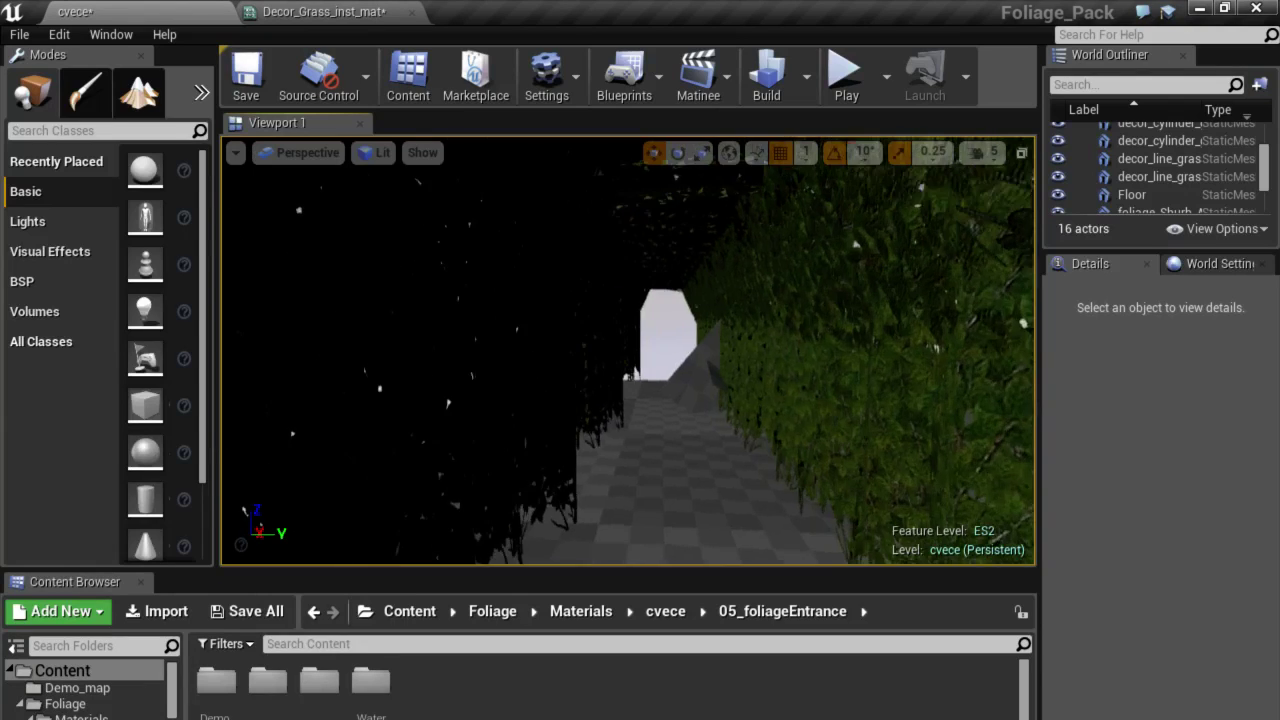
{"action": "mouse_move", "coordinate": [563, 381]}
{"action": "left_mouse_down", "text": "alt"}
{"action": "mouse_move", "coordinate": [595, 372]}
{"action": "mouse_move", "coordinate": [576, 318]}
{"action": "left_mouse_up", "text": "alt"}
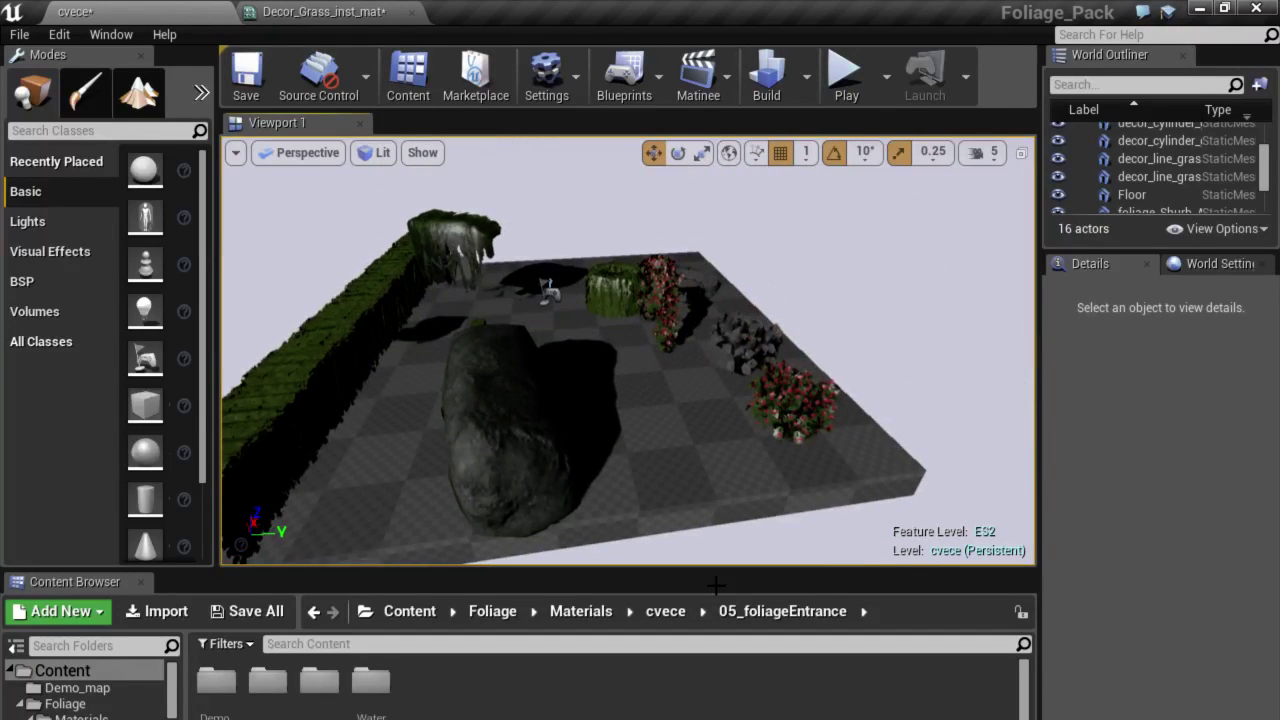
Enlarge the Content Browser, open Foliage > Meshes, and scroll down to tree_4.
{"action": "left_click_drag", "start_coordinate": [396, 572], "coordinate": [408, 502]}
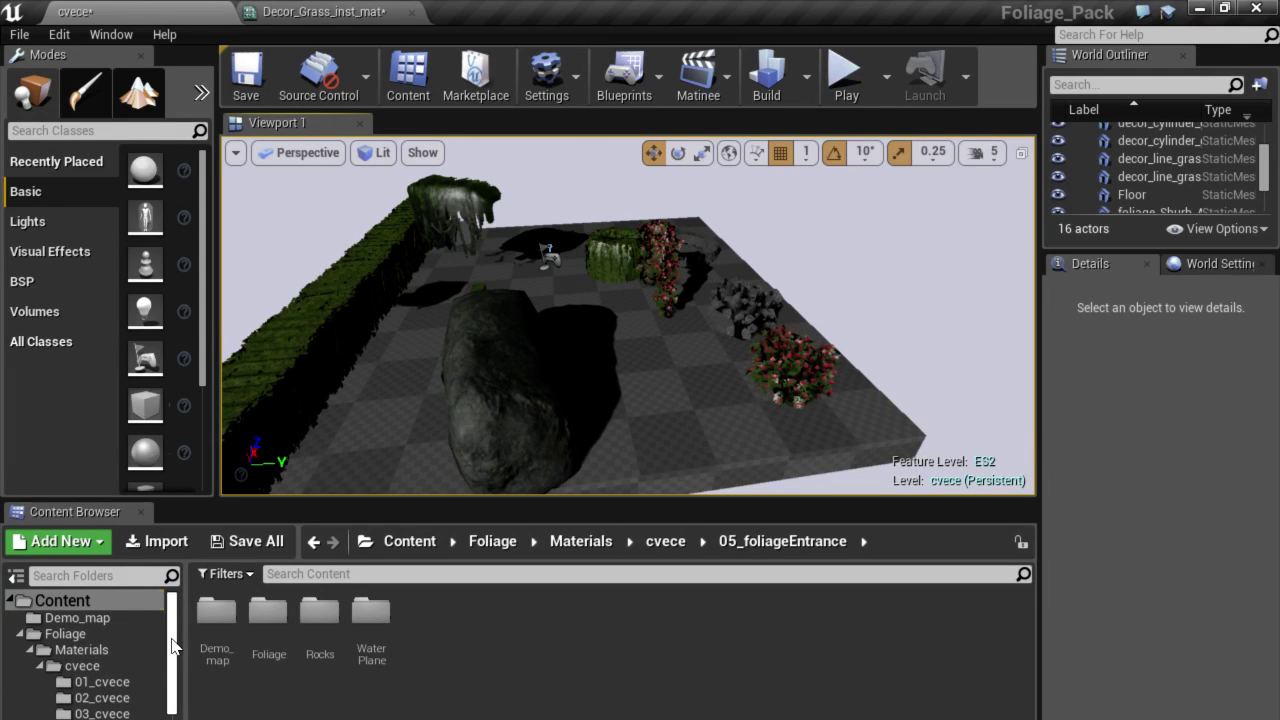
{"action": "left_click_drag", "start_coordinate": [172, 646], "coordinate": [180, 690]}
{"action": "left_click", "coordinate": [78, 687]}
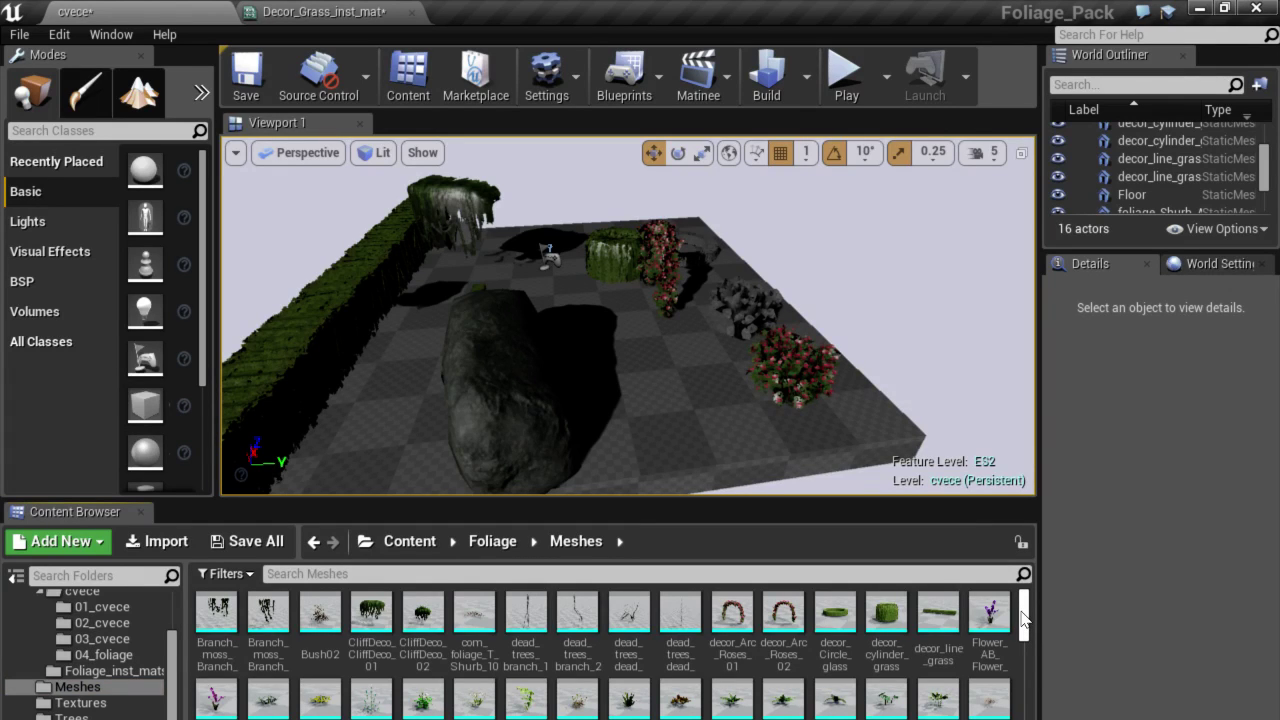
{"action": "left_click_drag", "start_coordinate": [1024, 620], "coordinate": [1037, 693]}
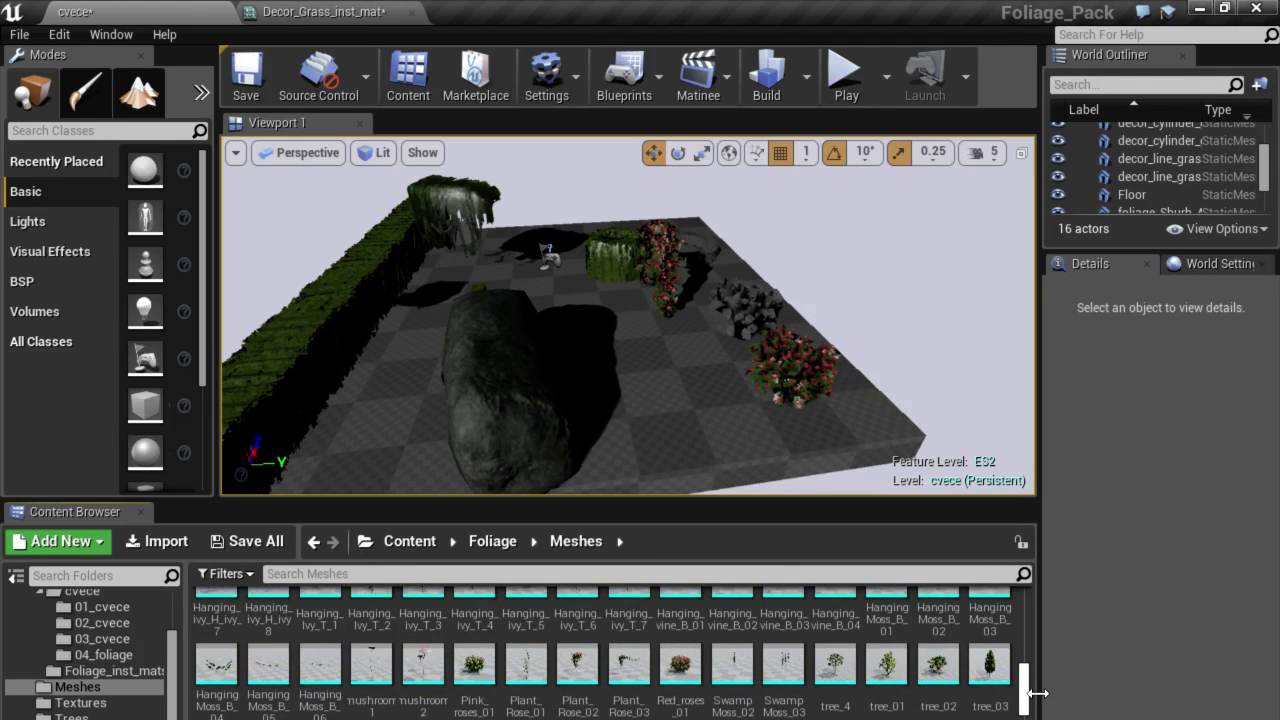
Open tree_4 in the Static Mesh Editor and zoom in to examine it.
{"action": "double_click", "coordinate": [842, 670]}
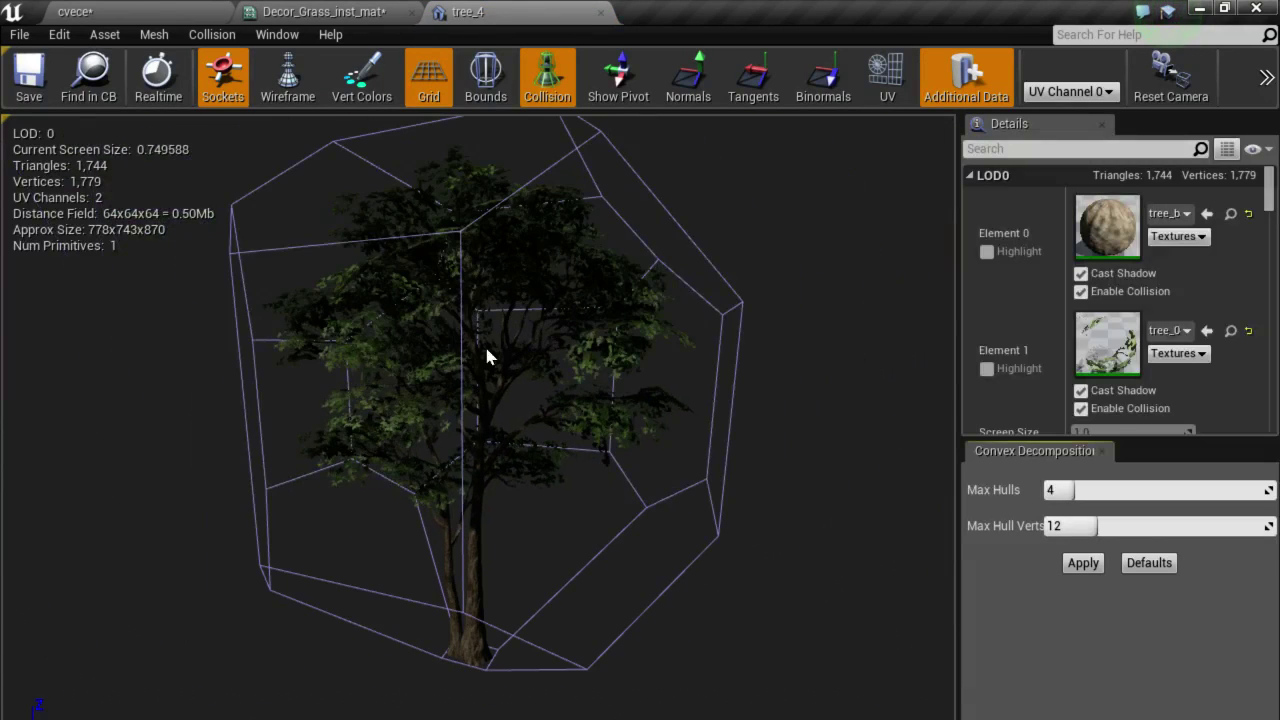
{"action": "left_click_drag", "start_coordinate": [487, 356], "coordinate": [463, 362]}
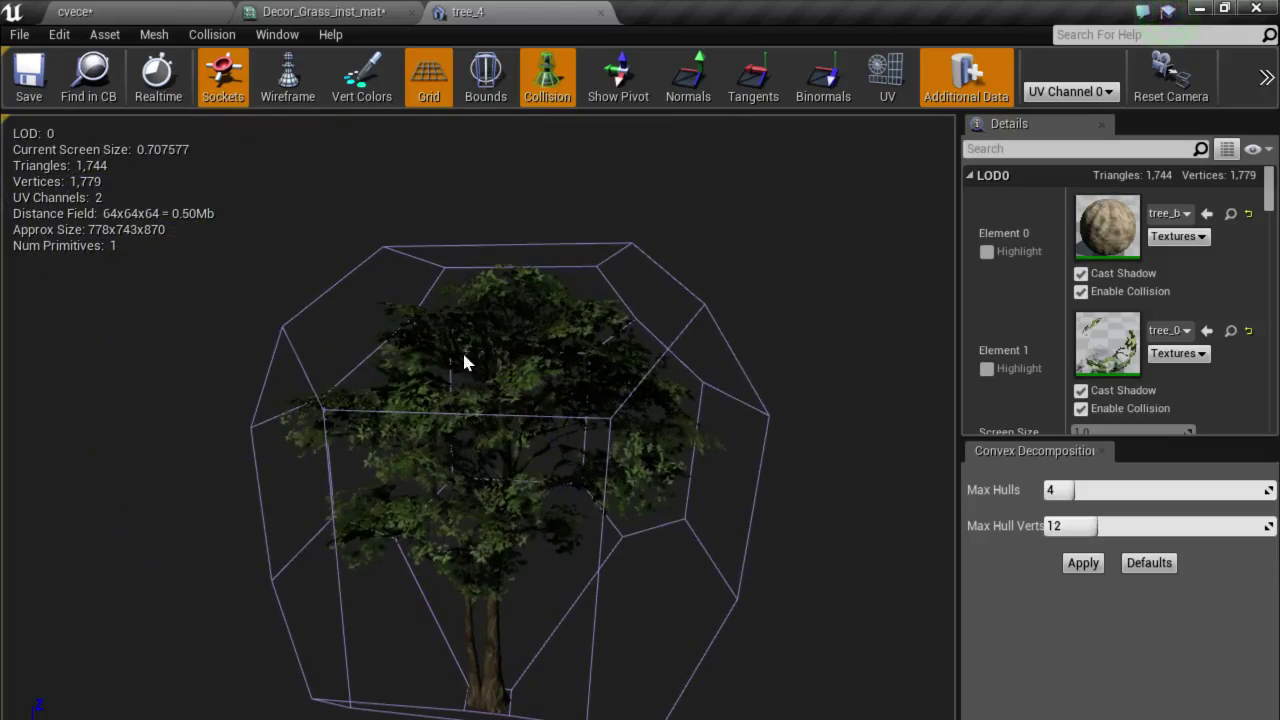
{"action": "scroll", "coordinate": [464, 416], "scroll_direction": "up", "scroll_amount": 3}
{"action": "scroll", "coordinate": [467, 422], "scroll_direction": "up", "scroll_amount": 2}
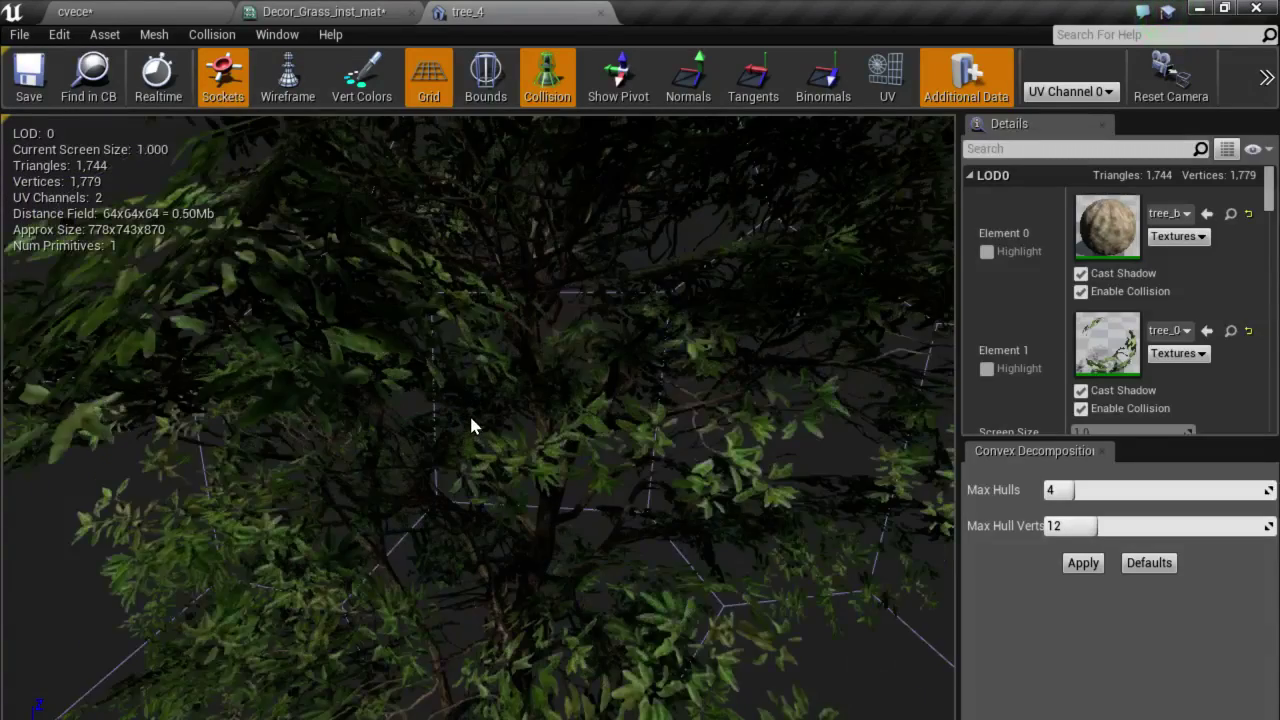
{"action": "scroll", "coordinate": [471, 420], "scroll_direction": "down", "scroll_amount": 2}
{"action": "scroll", "coordinate": [471, 420], "scroll_direction": "down", "scroll_amount": 2}
{"action": "scroll", "coordinate": [485, 445], "scroll_direction": "up", "scroll_amount": 4}
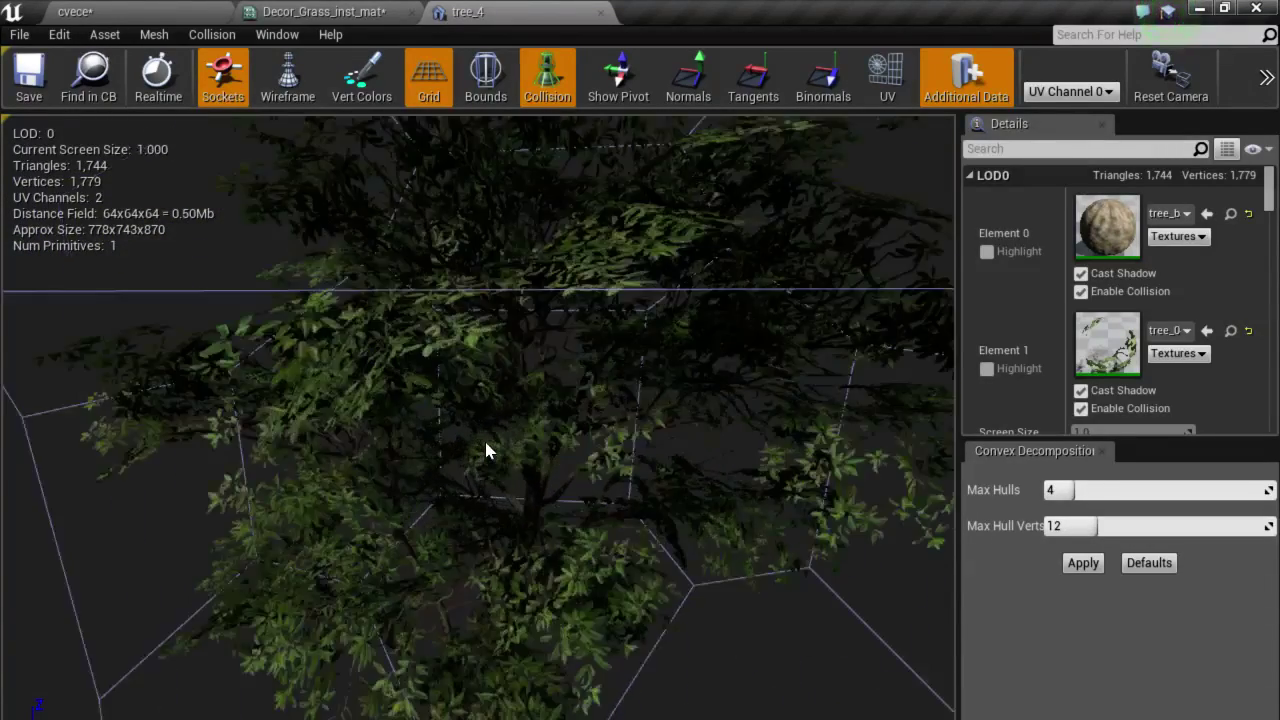
{"action": "scroll", "coordinate": [488, 445], "scroll_direction": "up", "scroll_amount": 2}
{"action": "scroll", "coordinate": [489, 440], "scroll_direction": "up", "scroll_amount": 2}
{"action": "scroll", "coordinate": [489, 440], "scroll_direction": "down", "scroll_amount": 3}
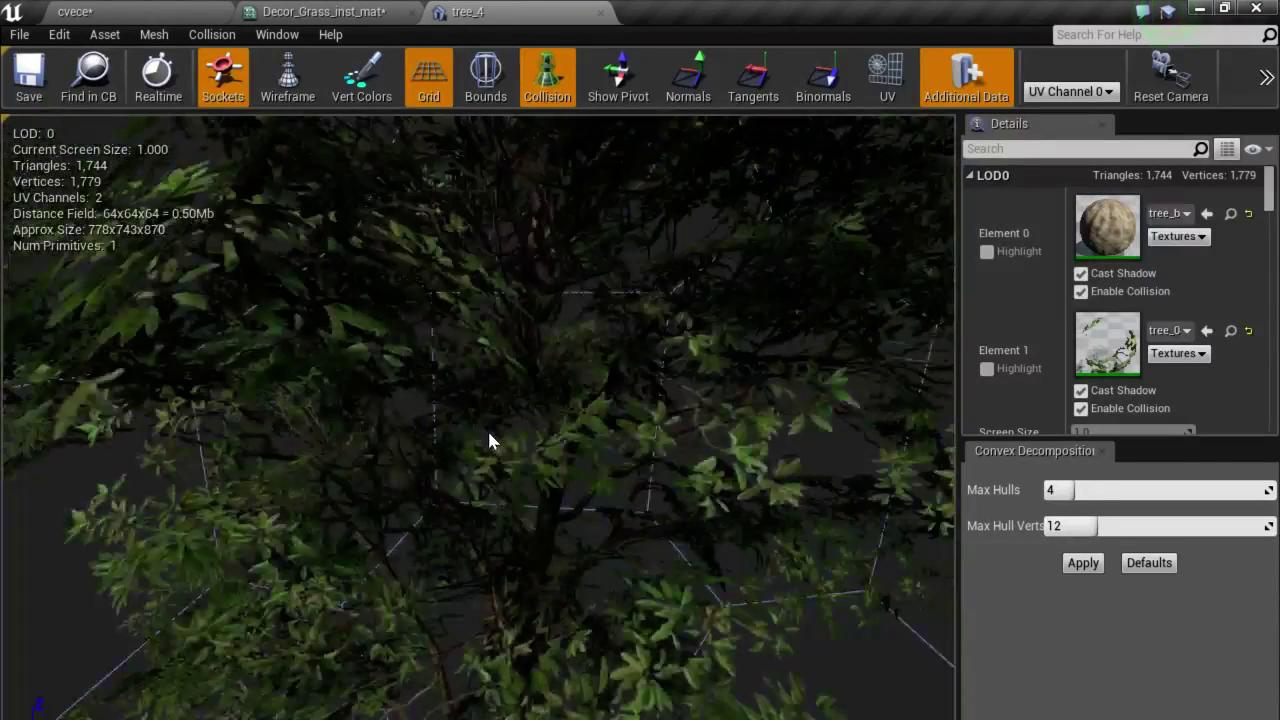
{"action": "scroll", "coordinate": [489, 441], "scroll_direction": "down", "scroll_amount": 2}
{"action": "scroll", "coordinate": [489, 441], "scroll_direction": "down", "scroll_amount": 2}
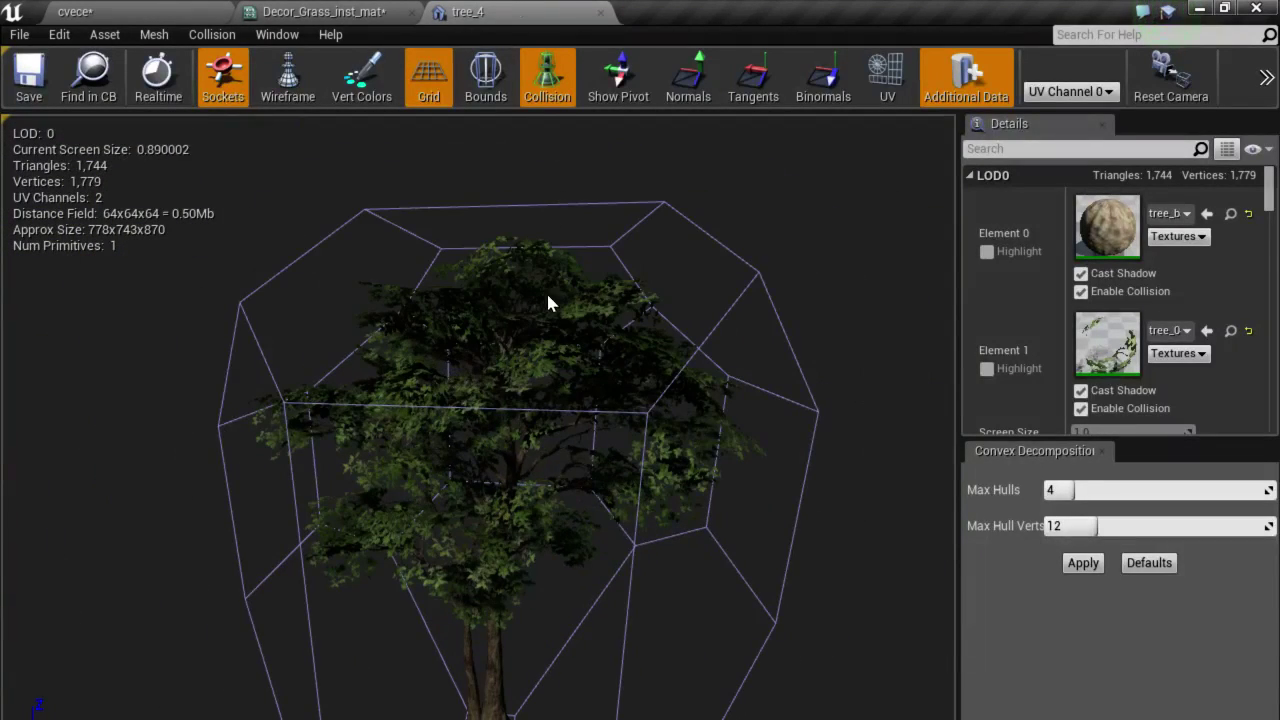
Hide the tree's collision hull, view the whole tree, then return to the cvece level.
{"action": "left_click", "coordinate": [550, 78]}
{"action": "scroll", "coordinate": [578, 366], "scroll_direction": "up", "scroll_amount": 2}
{"action": "scroll", "coordinate": [578, 367], "scroll_direction": "up", "scroll_amount": 2}
{"action": "scroll", "coordinate": [575, 354], "scroll_direction": "down", "scroll_amount": 3}
{"action": "left_click_drag", "start_coordinate": [575, 354], "coordinate": [710, 362]}
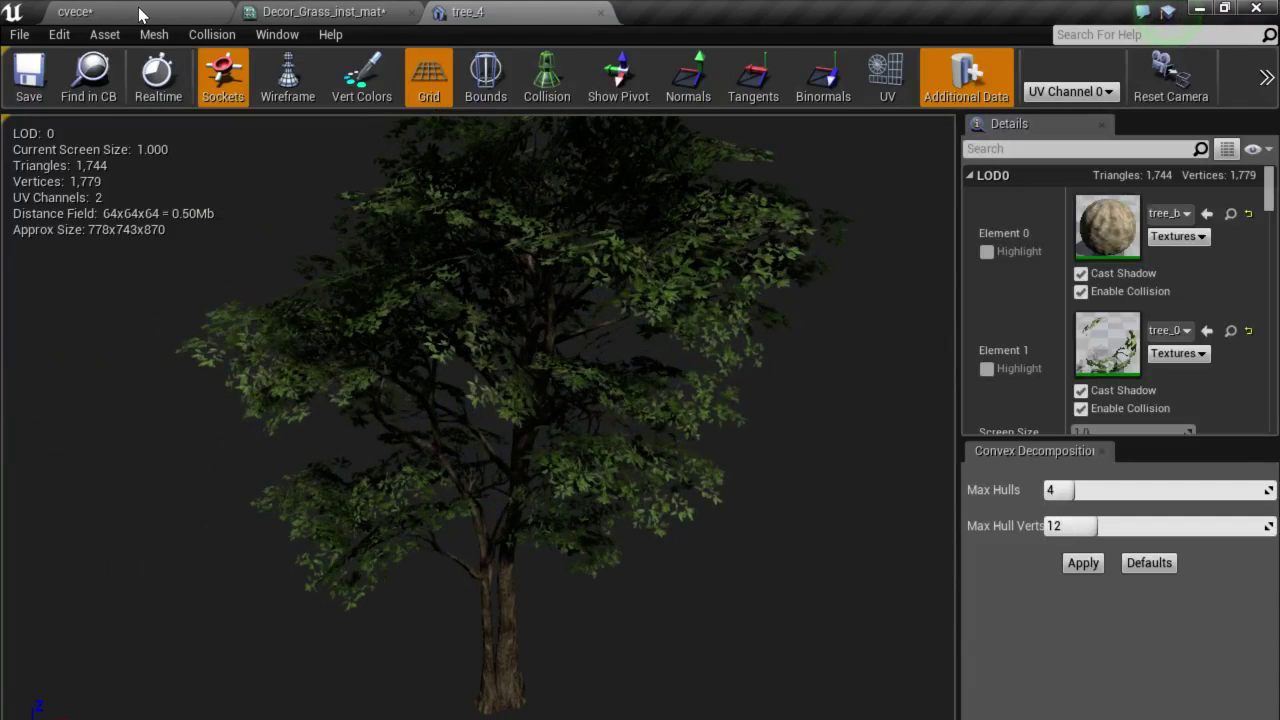
{"action": "left_click", "coordinate": [139, 13]}
{"action": "mouse_move", "coordinate": [845, 678]}
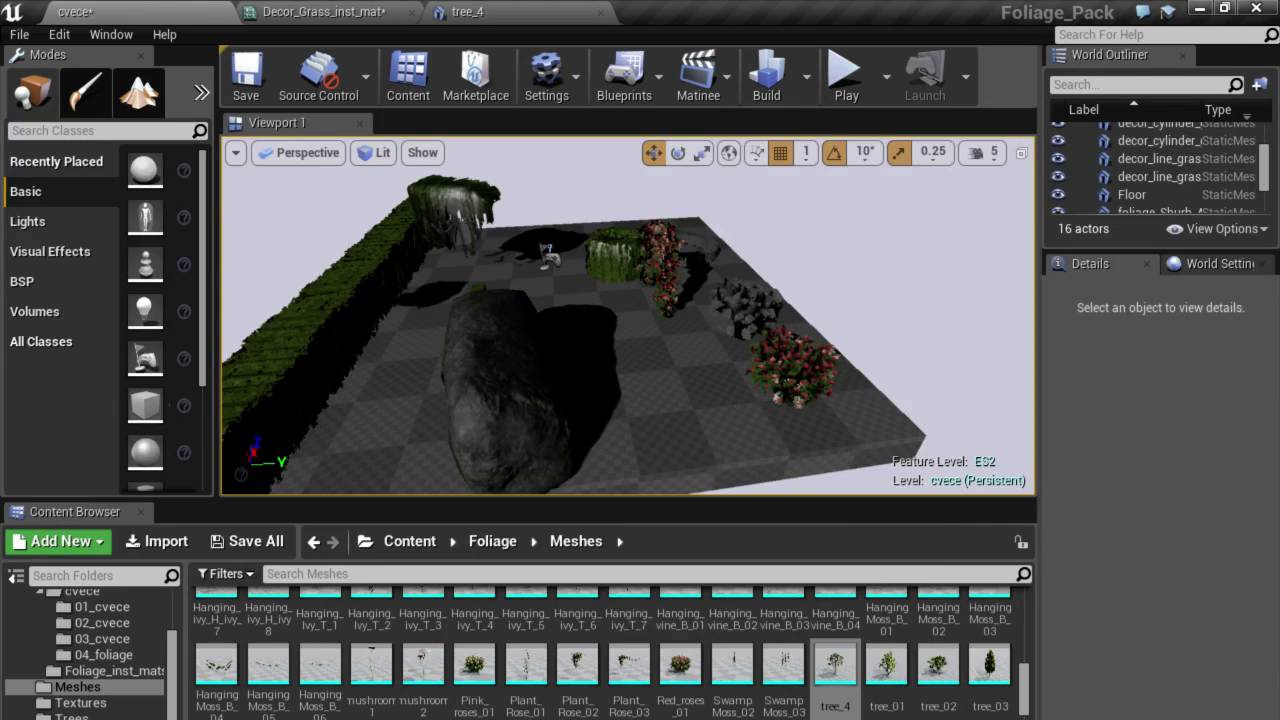
Drag tree_4 into the garden near the roses and frame the view on it.
{"action": "left_click_drag", "start_coordinate": [850, 668], "coordinate": [640, 378]}
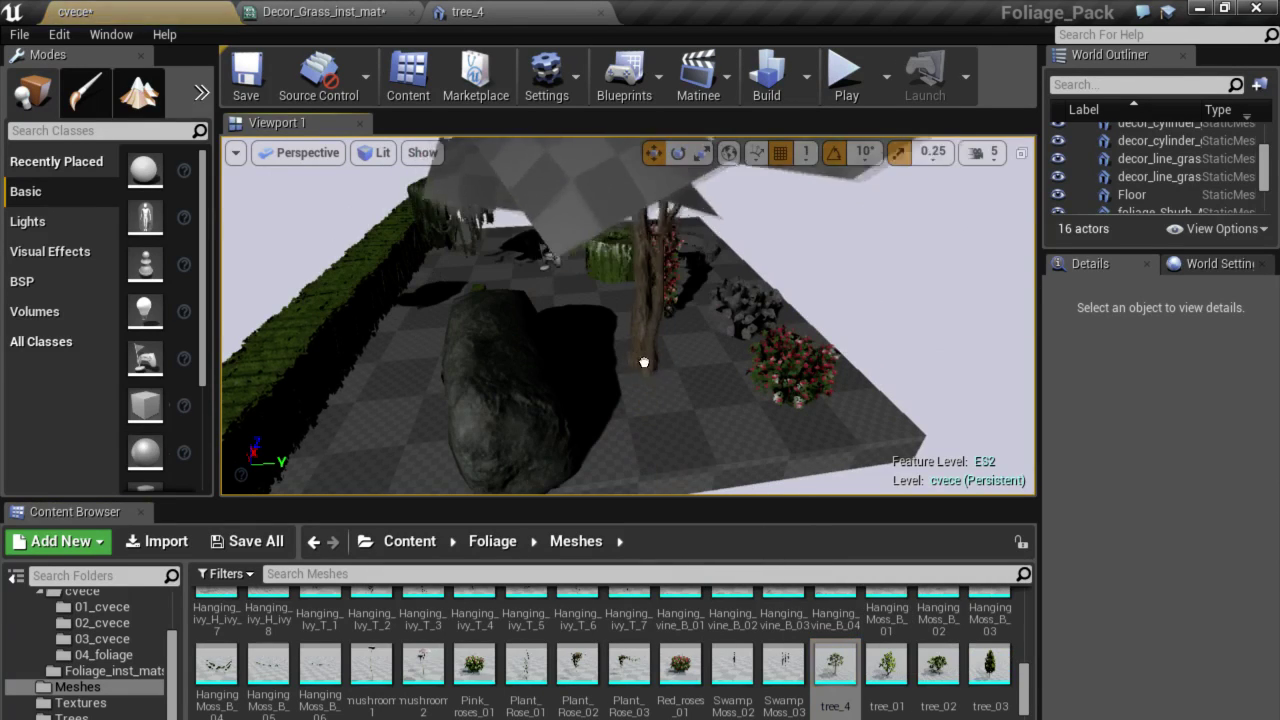
{"action": "right_click_drag", "start_coordinate": [651, 354], "coordinate": [516, 187]}
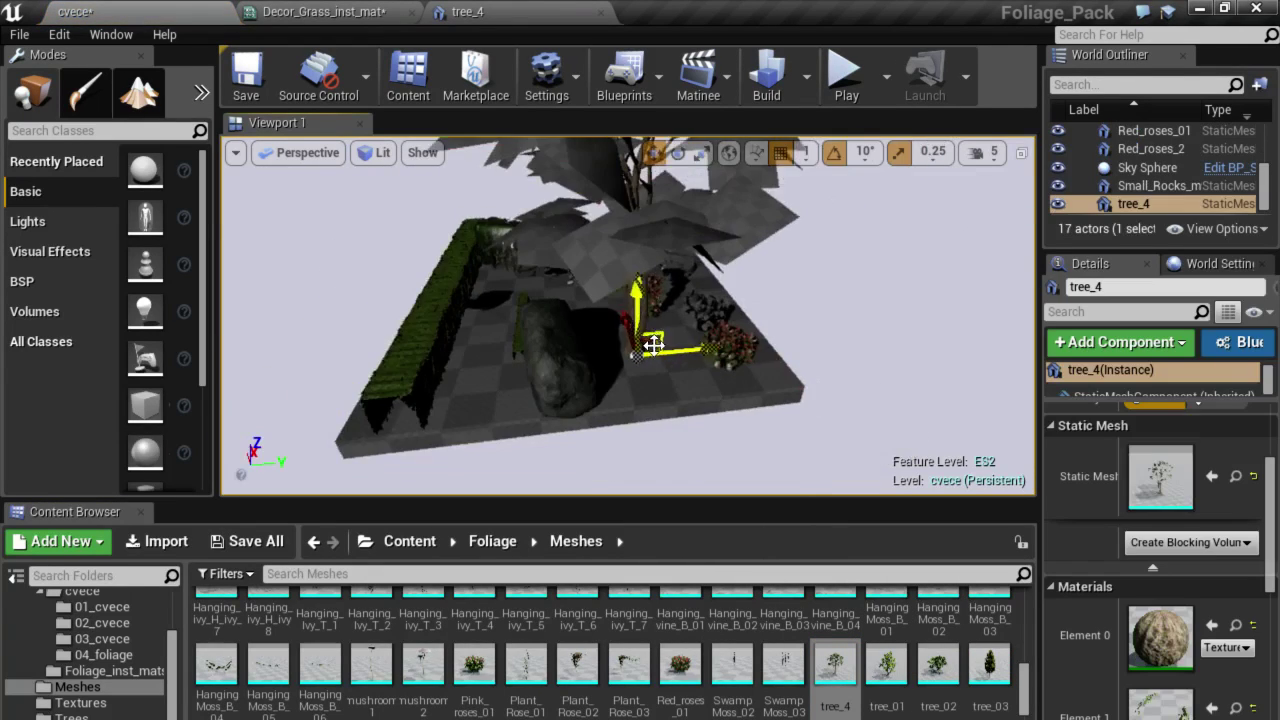
{"action": "right_click_drag", "start_coordinate": [711, 309], "coordinate": [711, 309]}
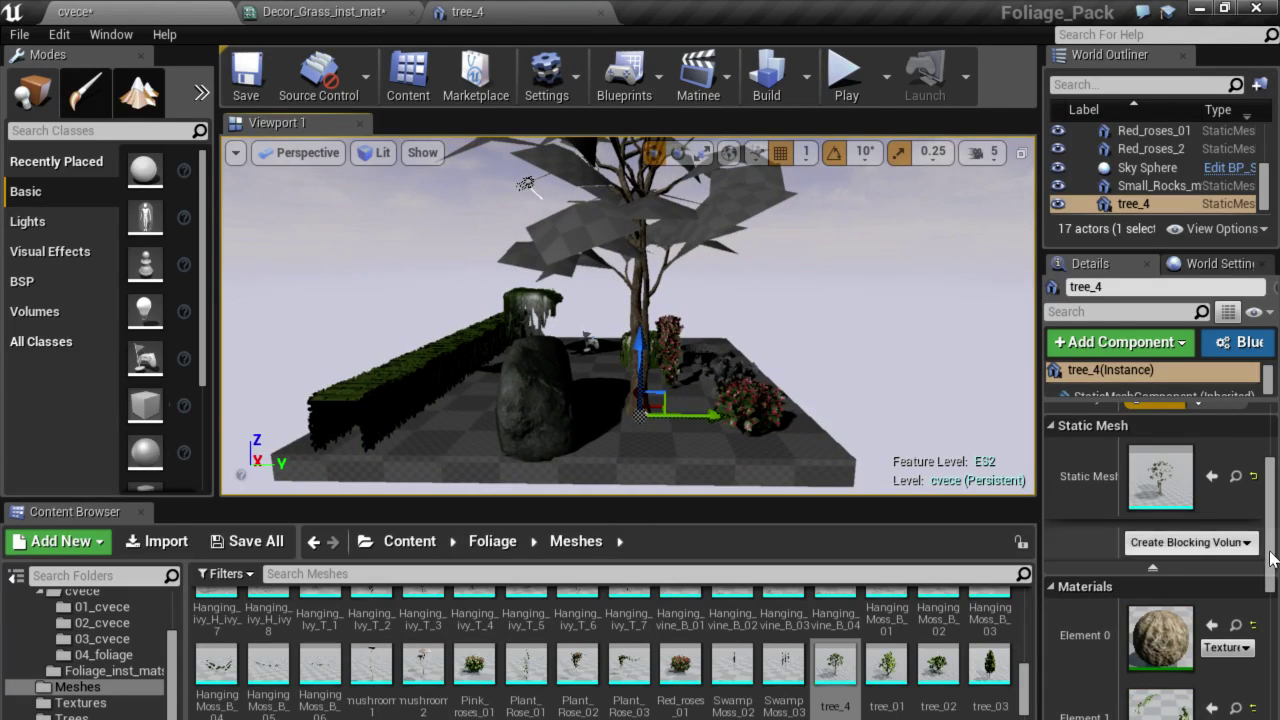
{"action": "scroll", "coordinate": [1250, 600], "scroll_direction": "down", "scroll_amount": 2}
{"action": "mouse_move", "coordinate": [749, 320]}
{"action": "right_mouse_down"}
{"action": "mouse_move", "coordinate": [663, 283]}
{"action": "mouse_move", "coordinate": [684, 340]}
{"action": "right_mouse_up"}
{"action": "key", "text": "f"}
{"action": "mouse_move", "coordinate": [684, 338]}
{"action": "left_mouse_down", "text": "alt"}
{"action": "mouse_move", "coordinate": [620, 340]}
{"action": "mouse_move", "coordinate": [640, 340]}
{"action": "left_mouse_up", "text": "alt"}
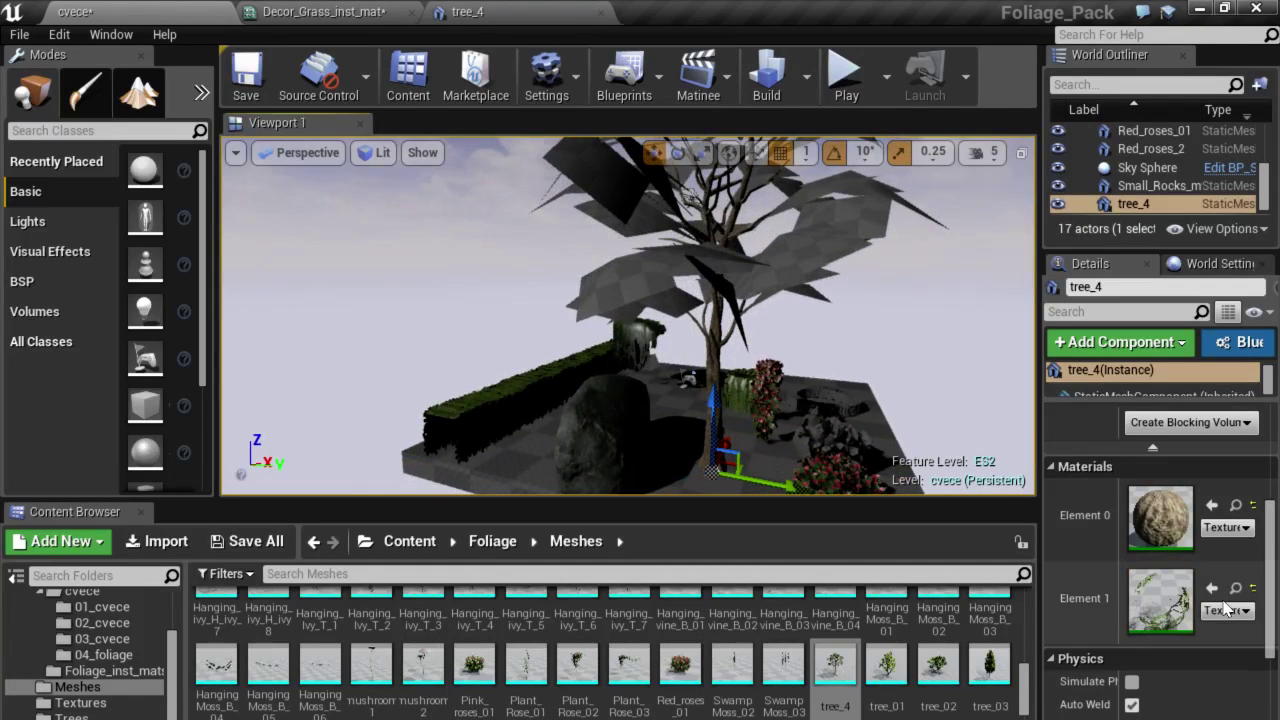
Browse to tree_04_leaf_mat from Element 1, then open the Materials/cvece folder.
{"action": "left_click", "coordinate": [1237, 592]}
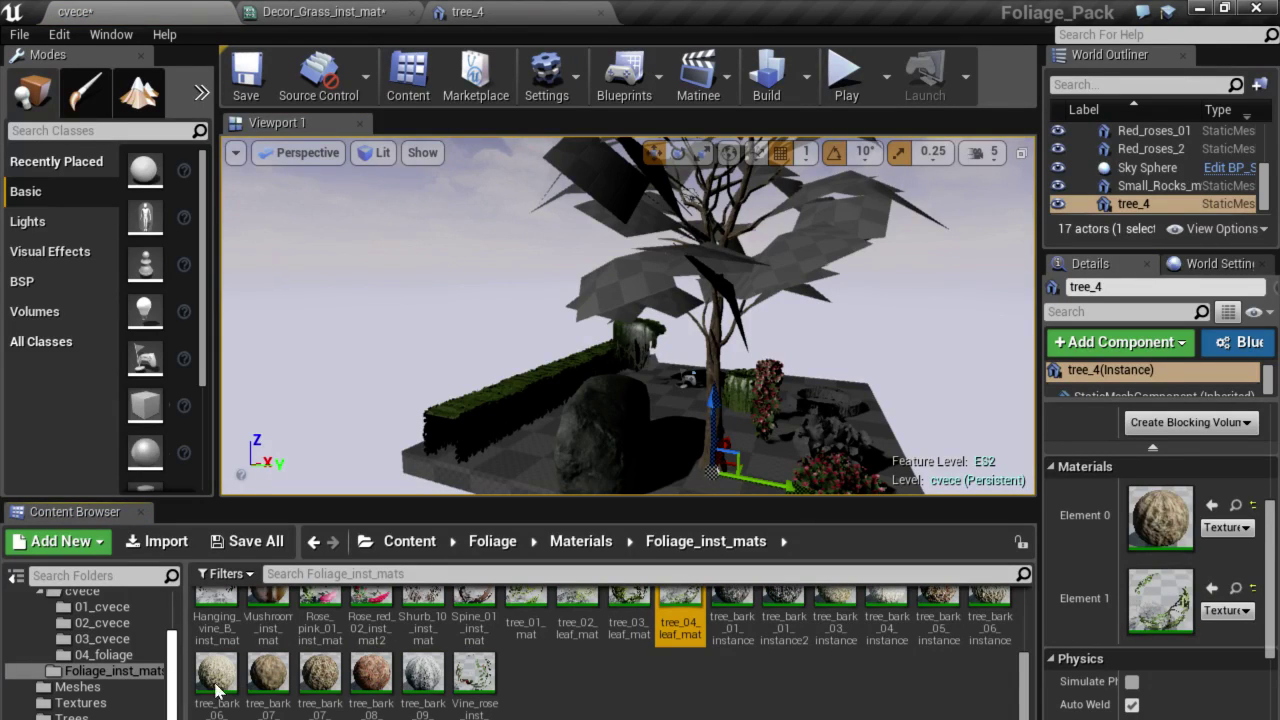
{"action": "scroll", "coordinate": [215, 688], "scroll_direction": "up", "scroll_amount": 1}
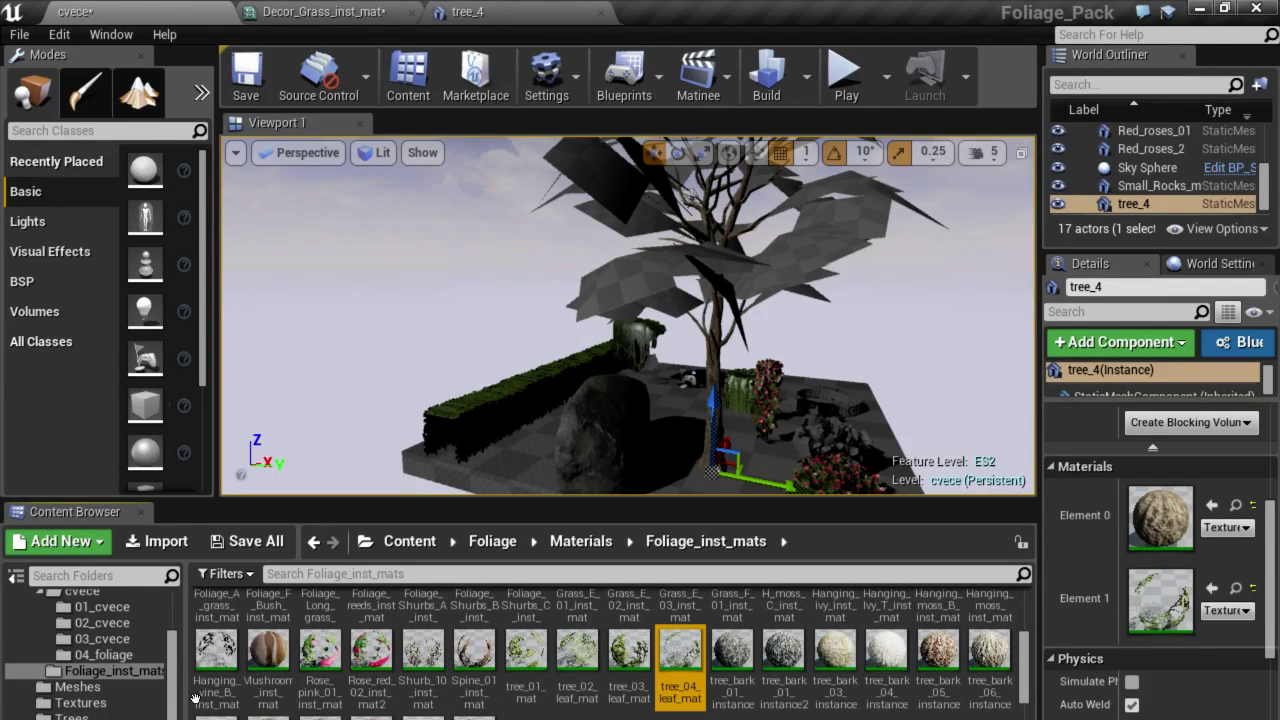
{"action": "scroll", "coordinate": [172, 700], "scroll_direction": "up", "scroll_amount": 1}
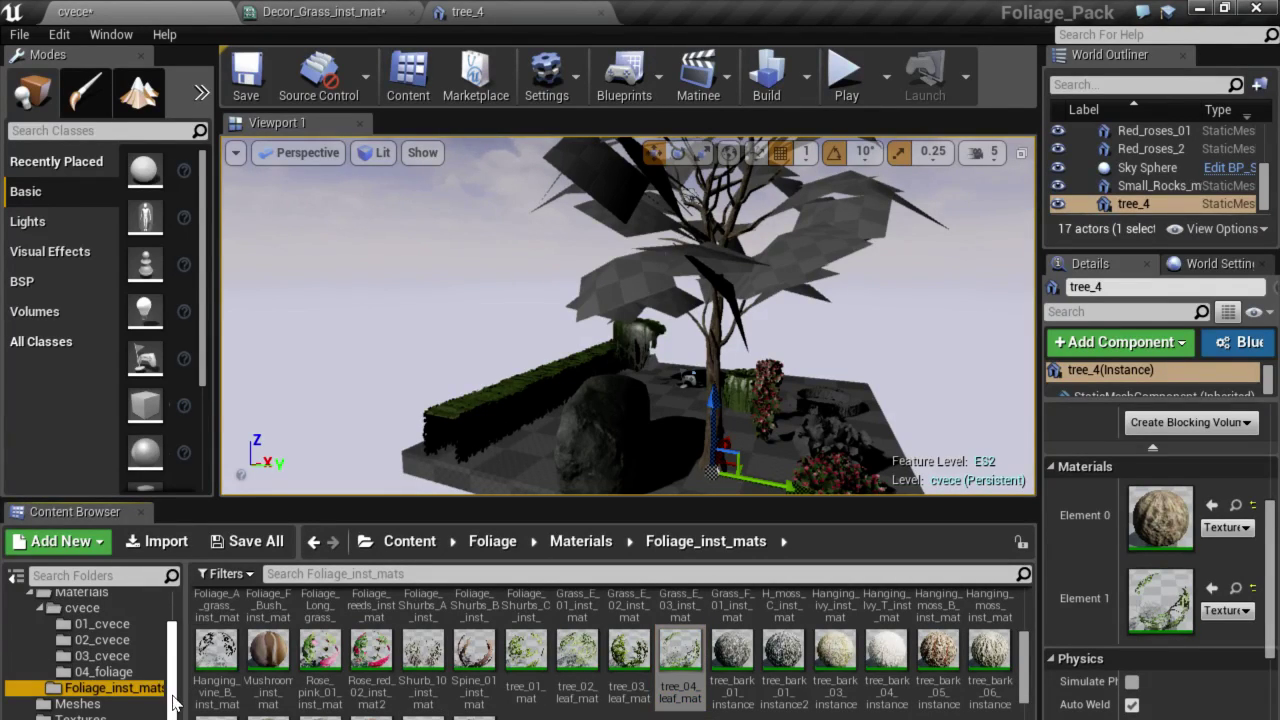
{"action": "left_click", "coordinate": [82, 606]}
{"action": "right_click", "coordinate": [507, 640]}
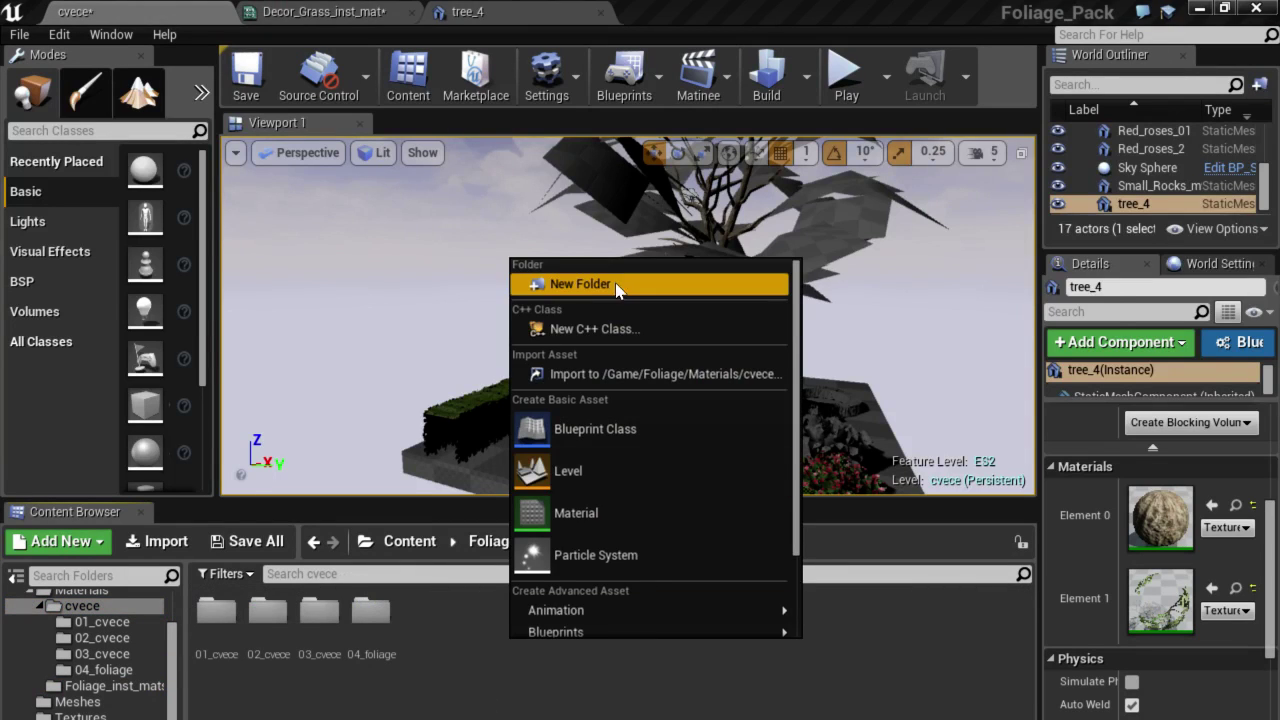
Create a 05_treeLeaf folder in cvece and browse back to tree_04_leaf_mat.
{"action": "left_click", "coordinate": [614, 287]}
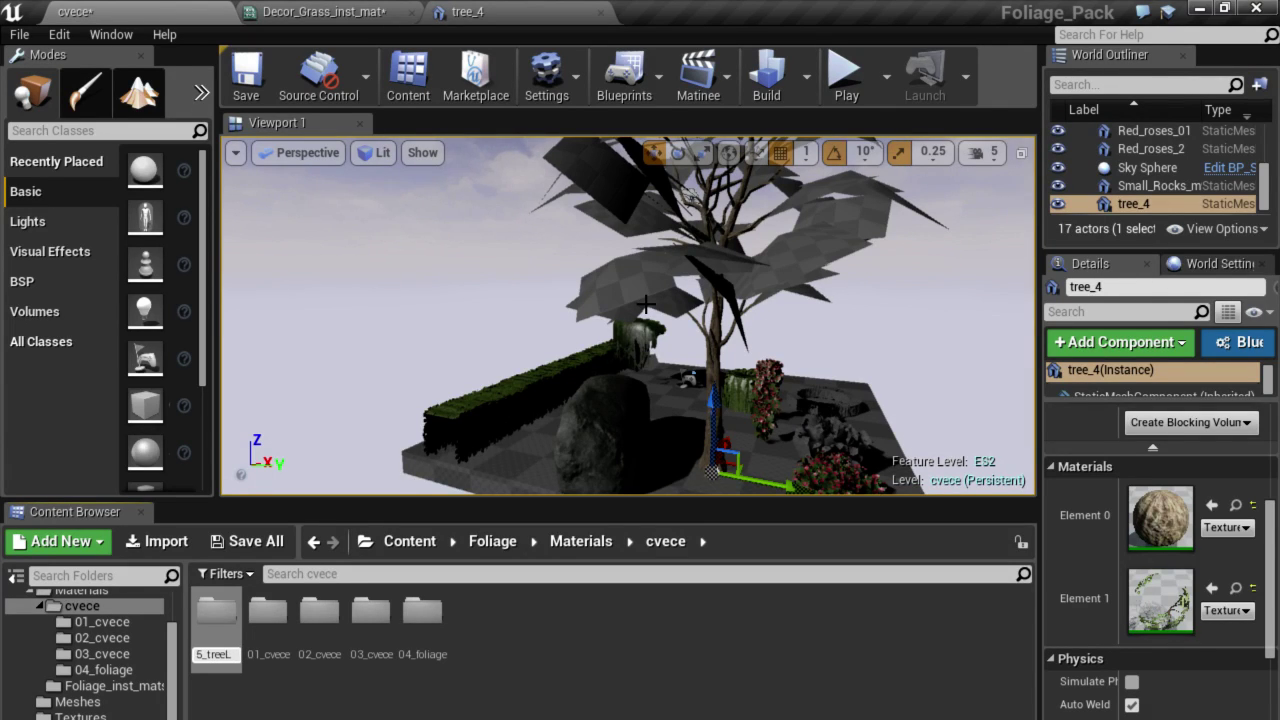
{"action": "type", "text": "eaf"}
{"action": "key", "text": "Return"}
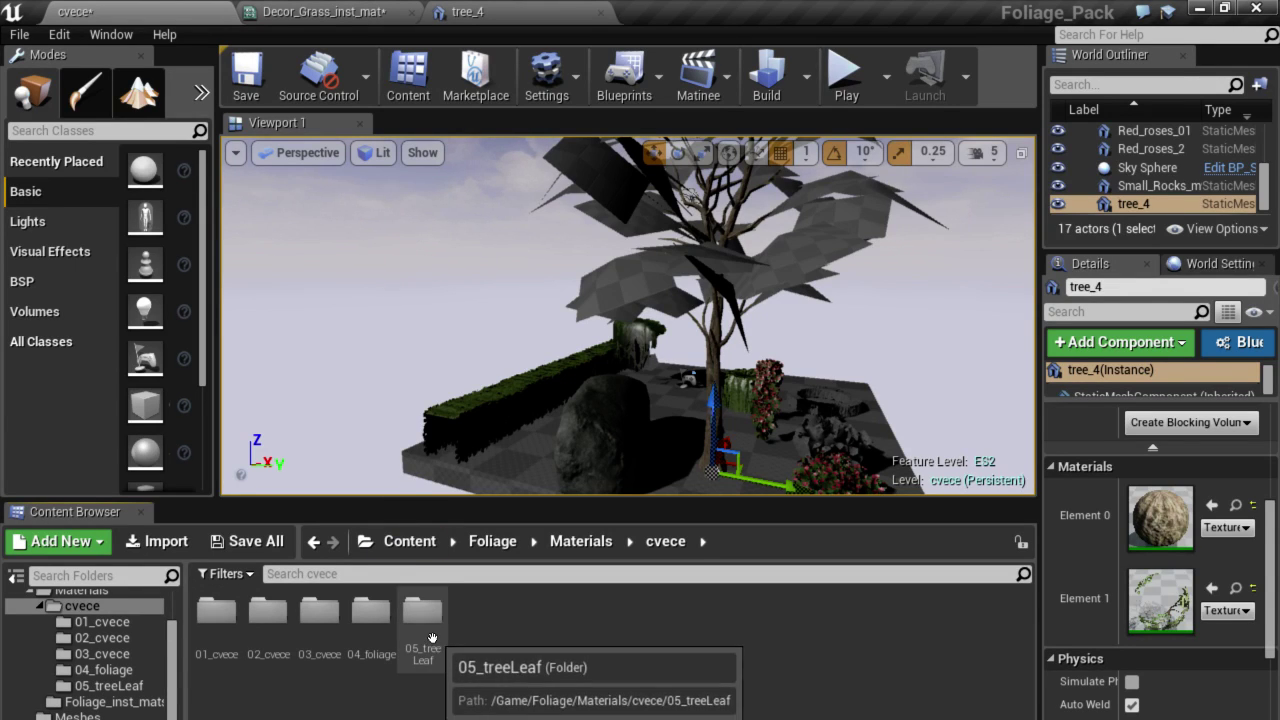
{"action": "left_click", "coordinate": [1236, 590]}
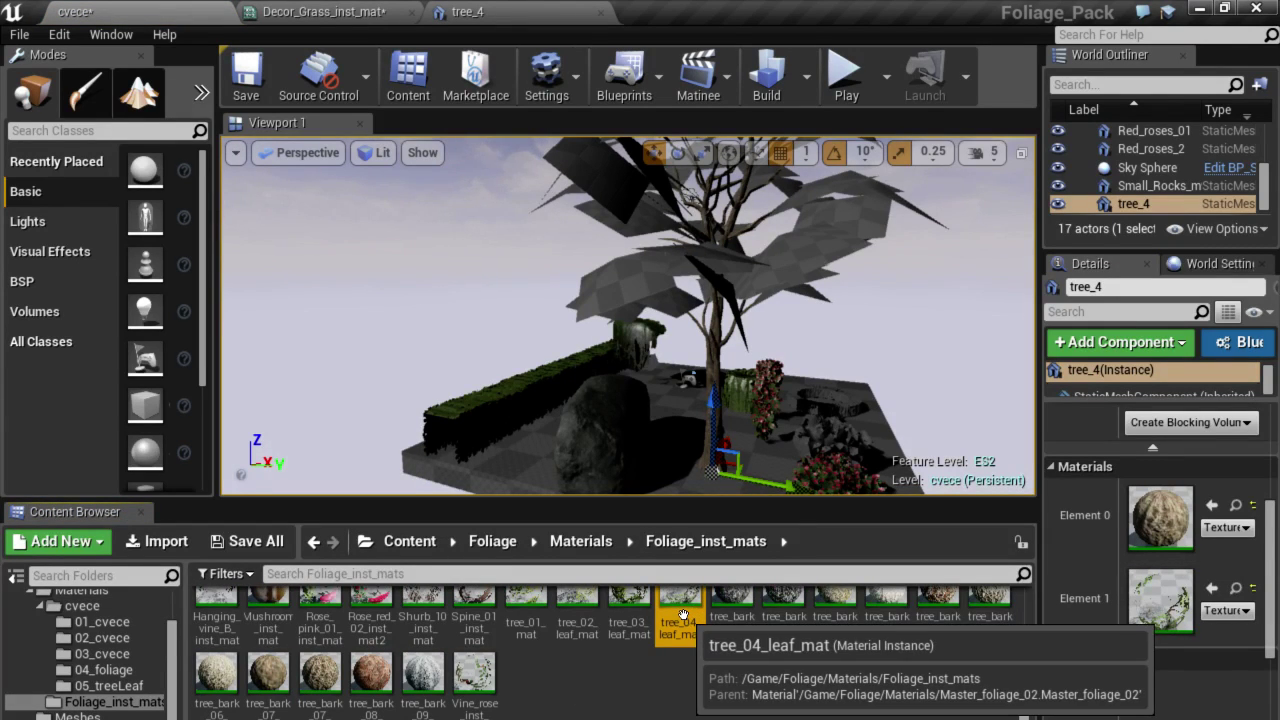
{"action": "left_click_drag", "start_coordinate": [683, 612], "coordinate": [627, 664]}
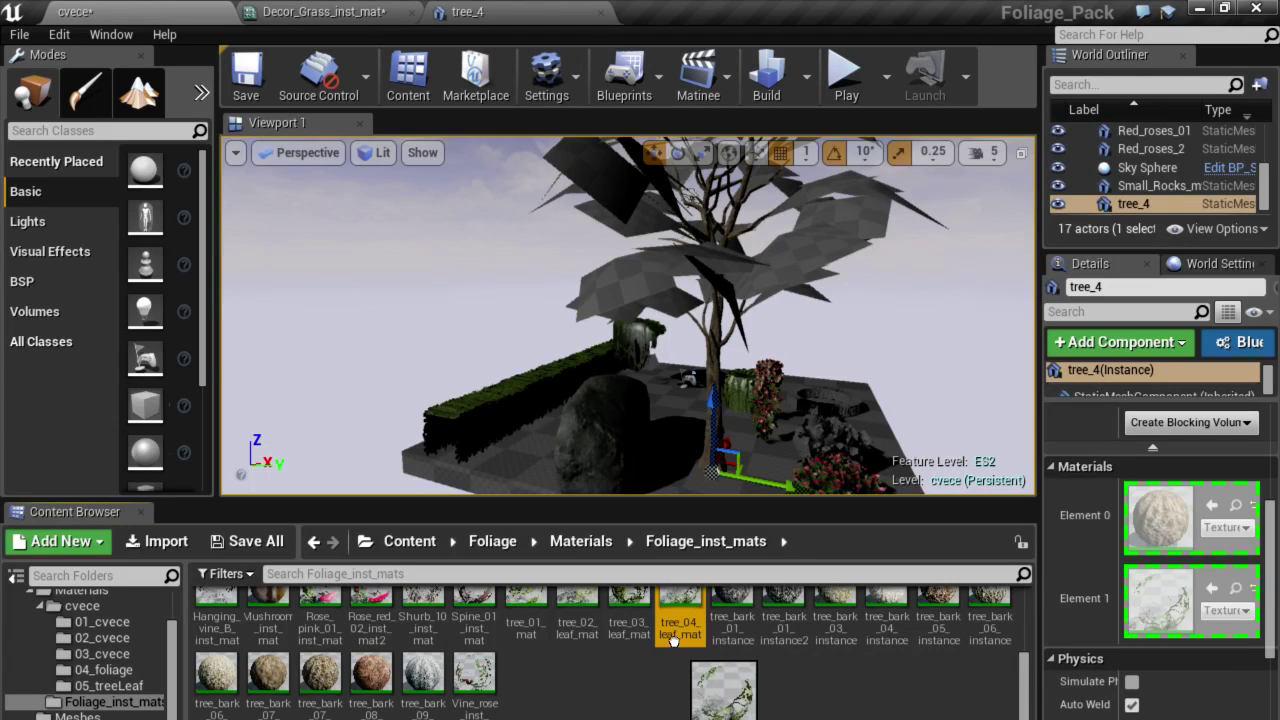
{"action": "left_click_drag", "start_coordinate": [627, 664], "coordinate": [105, 693]}
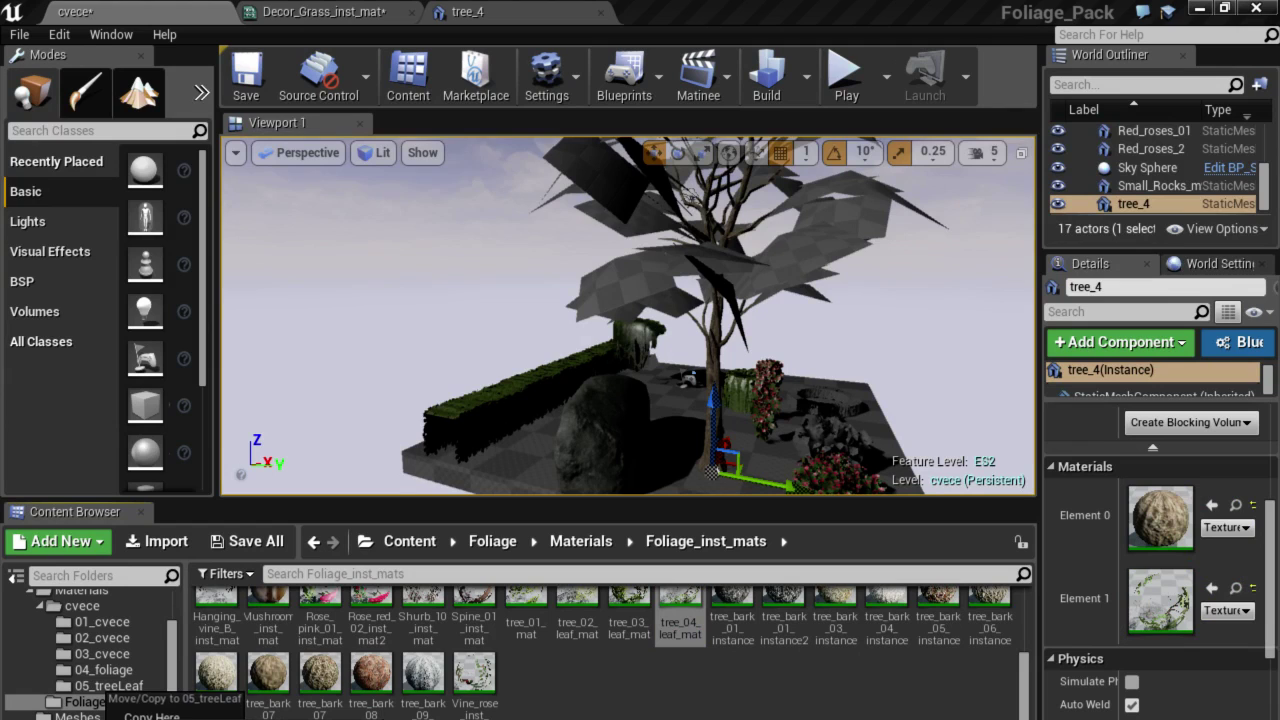
{"action": "left_click", "coordinate": [150, 716]}
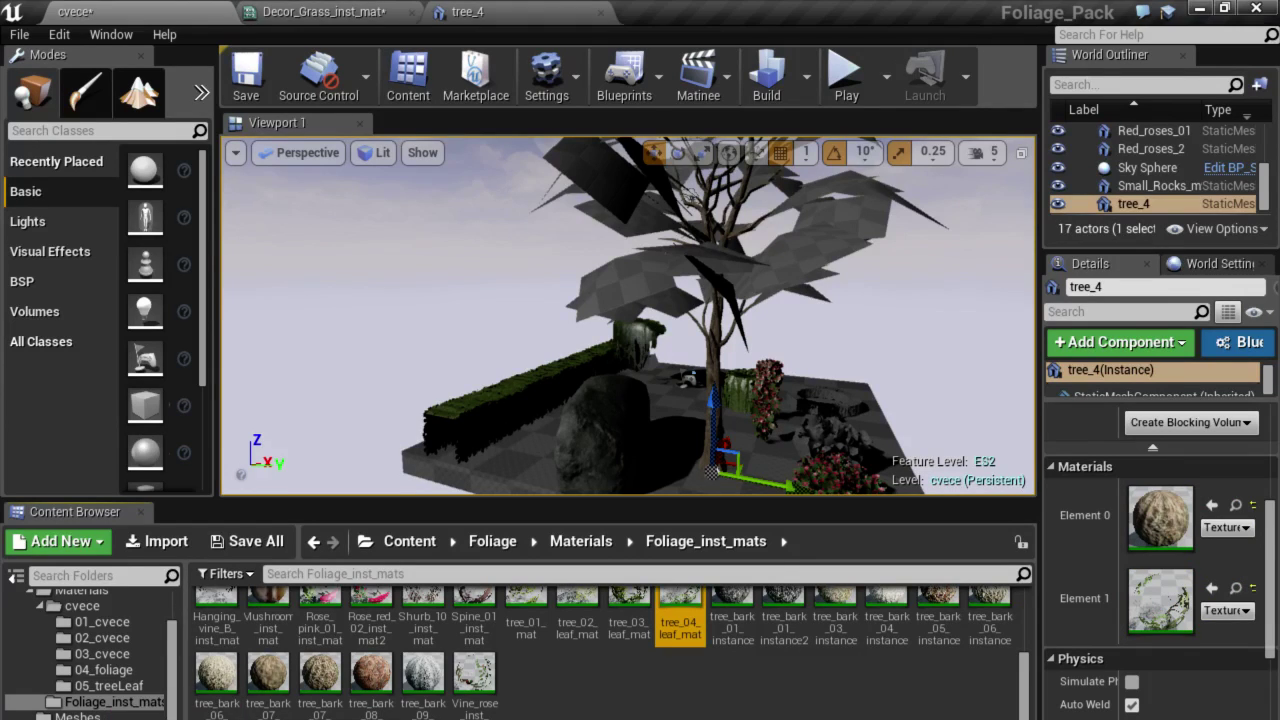
{"action": "left_click", "coordinate": [121, 690]}
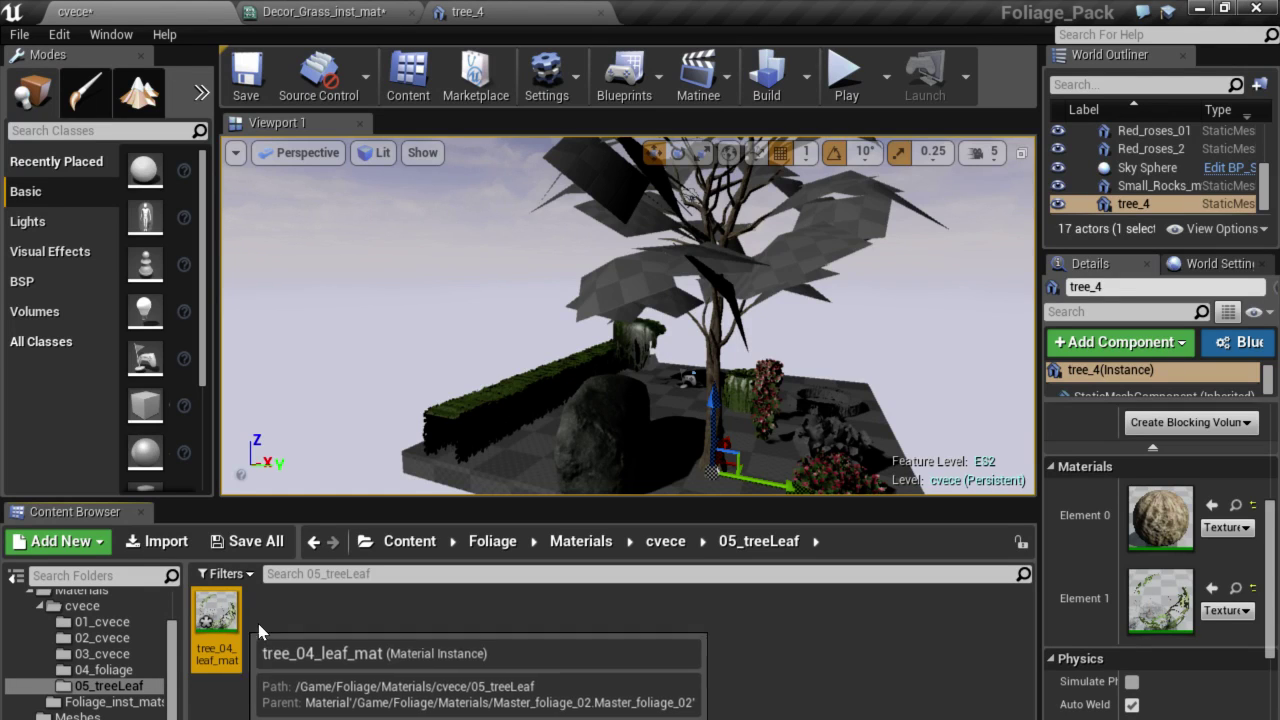
{"action": "left_click", "coordinate": [103, 670]}
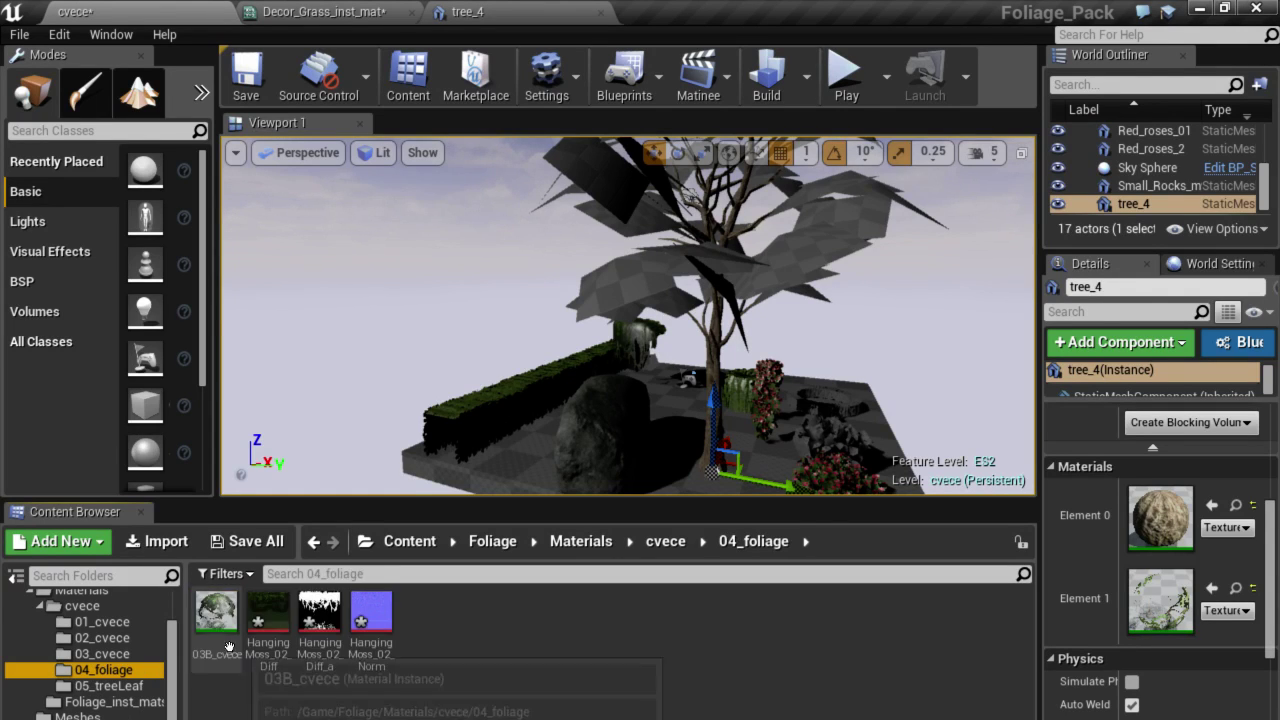
{"action": "left_click_drag", "start_coordinate": [216, 612], "coordinate": [103, 690]}
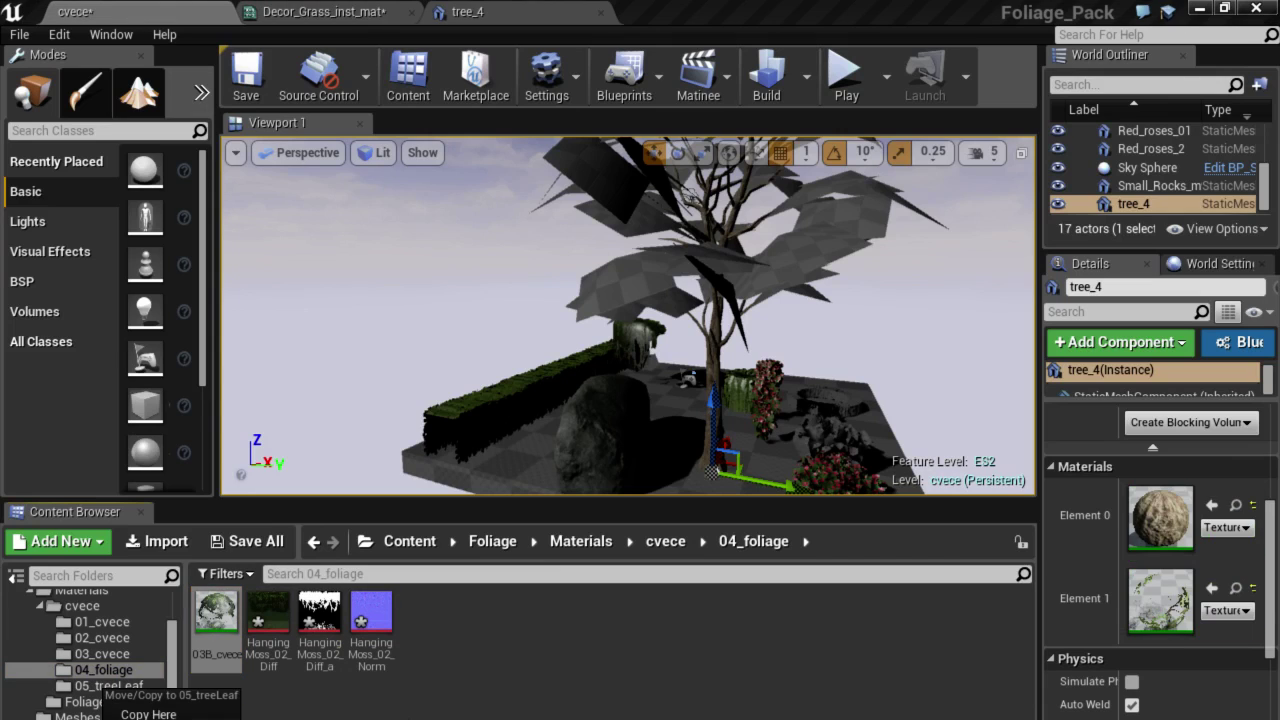
{"action": "left_click", "coordinate": [150, 714]}
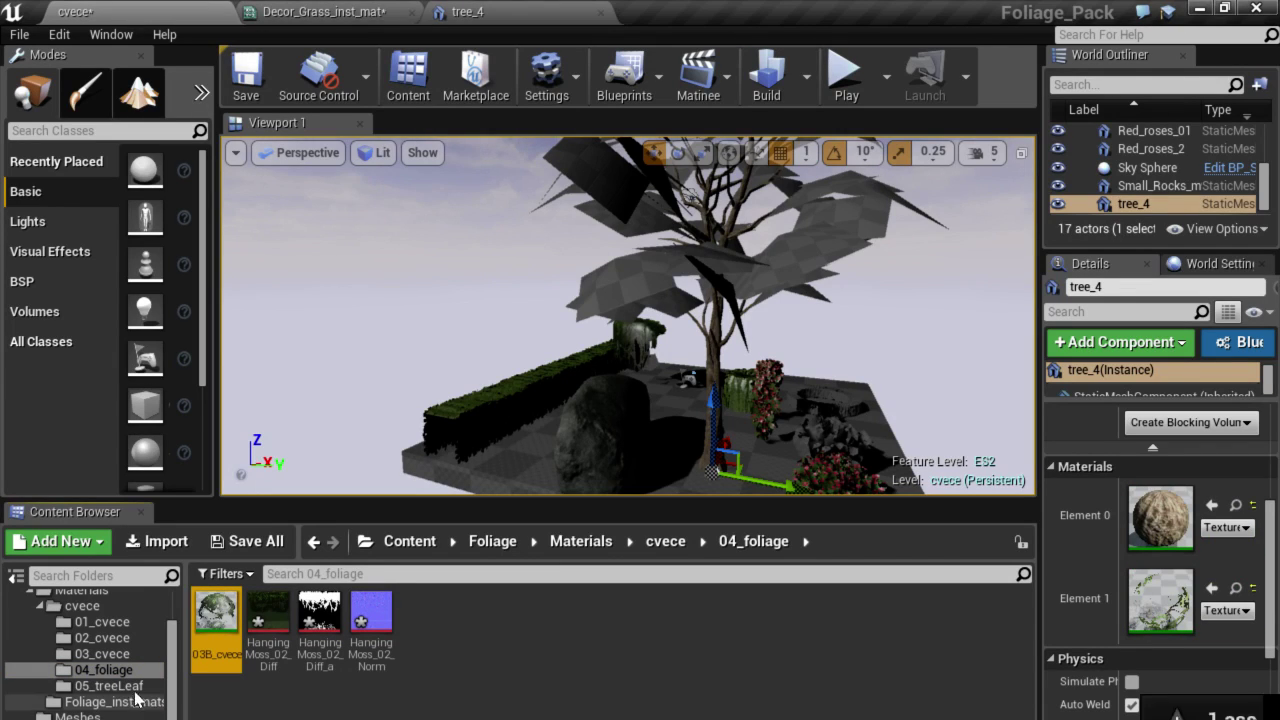
{"action": "left_click", "coordinate": [108, 686]}
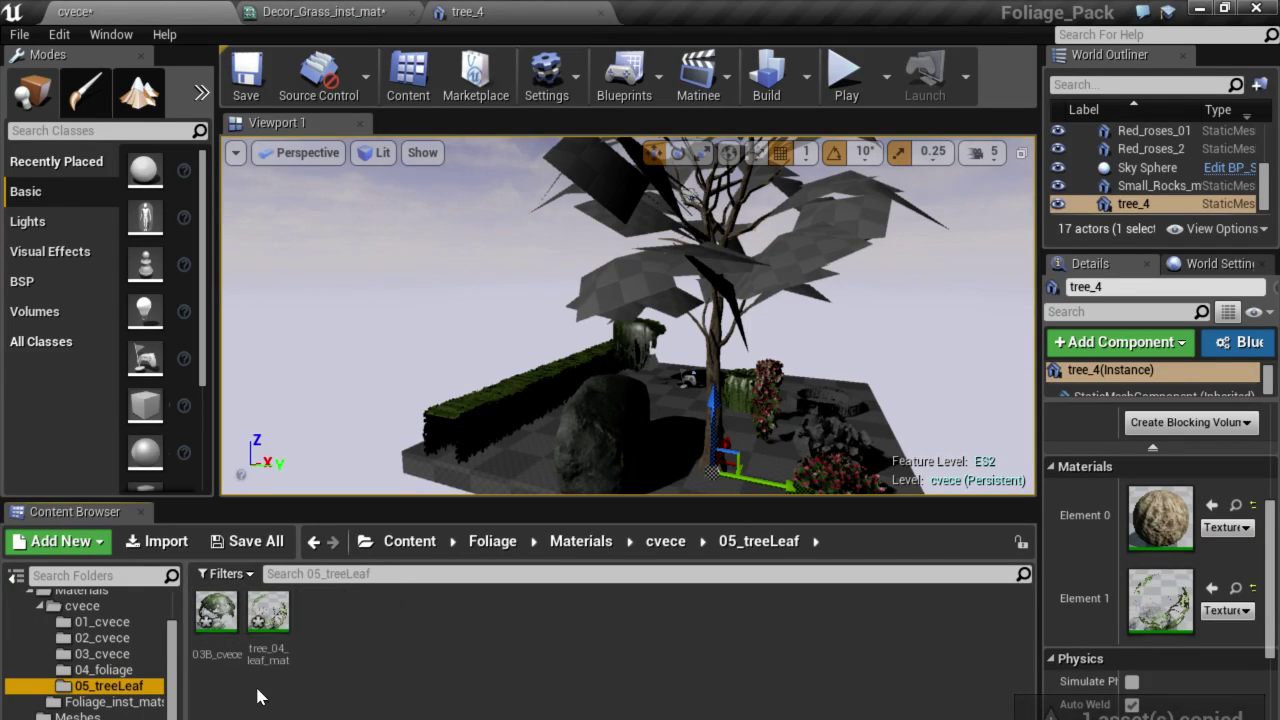
{"action": "left_click", "coordinate": [268, 615]}
{"action": "key", "text": "Delete"}
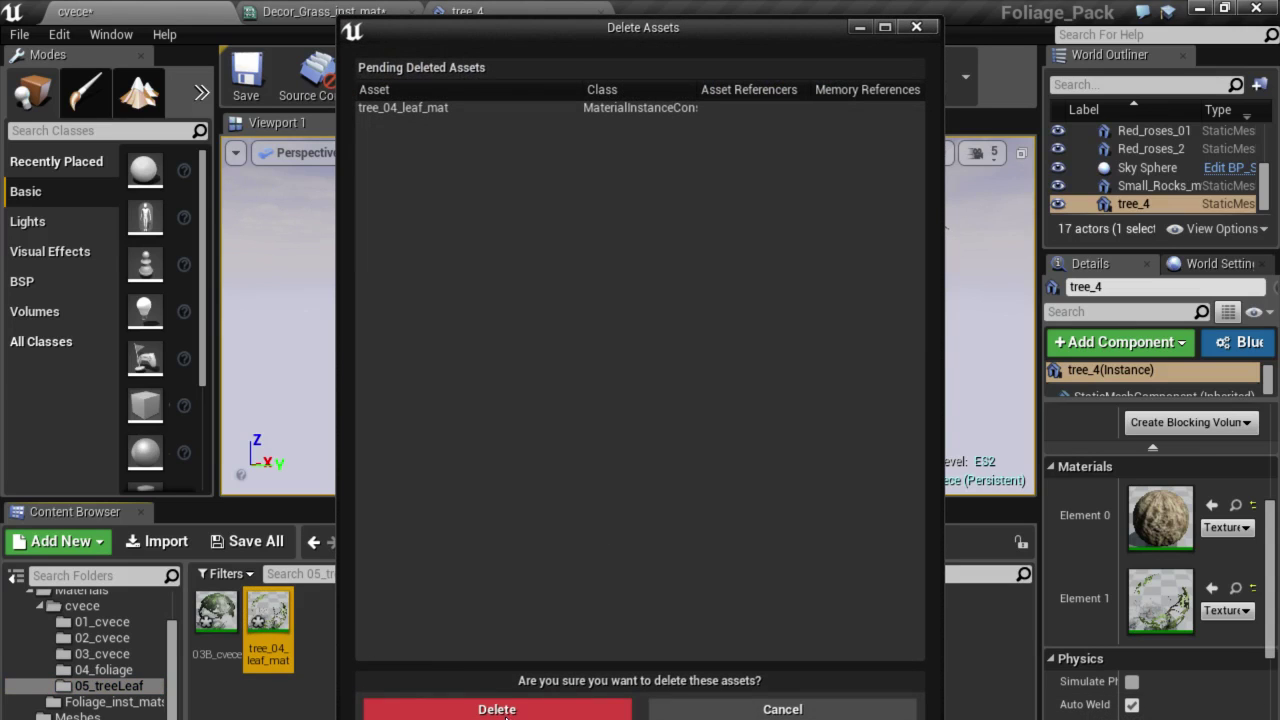
{"action": "left_click", "coordinate": [782, 707]}
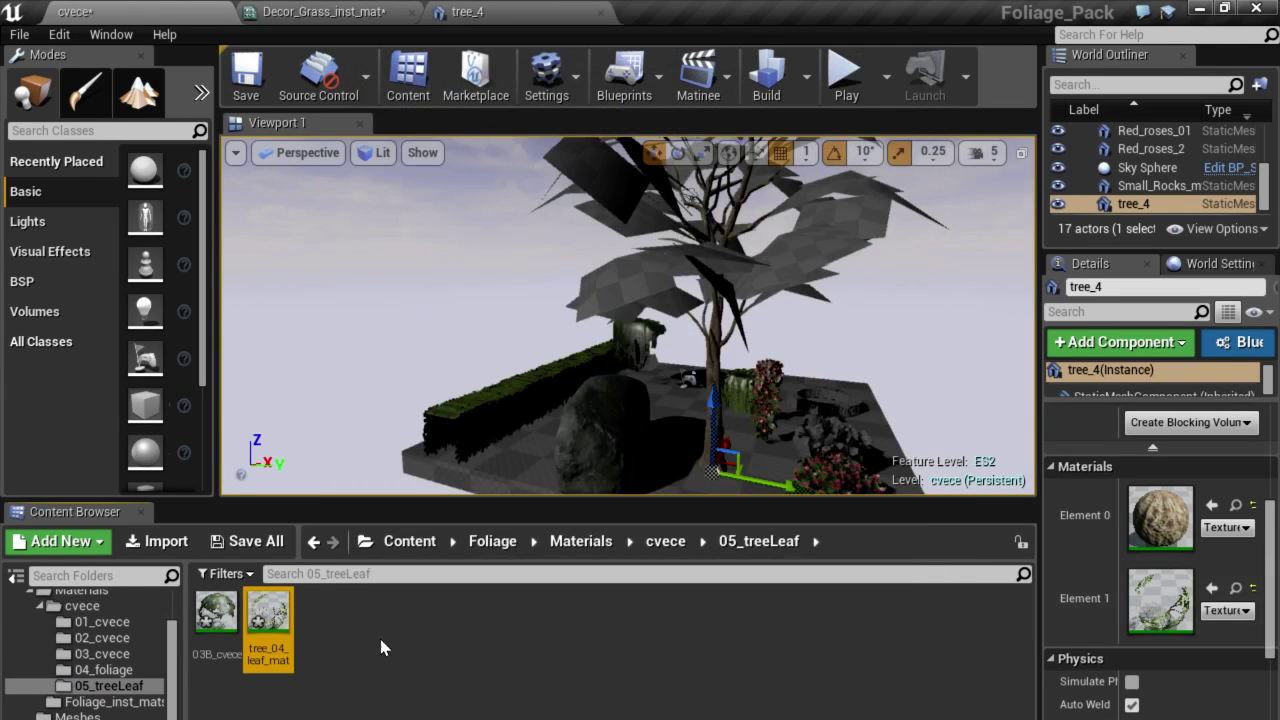
Open tree_04_leaf_mat and browse to its Color_texture, tree_04_leaf_col, in Foliage Textures.
{"action": "double_click", "coordinate": [268, 620]}
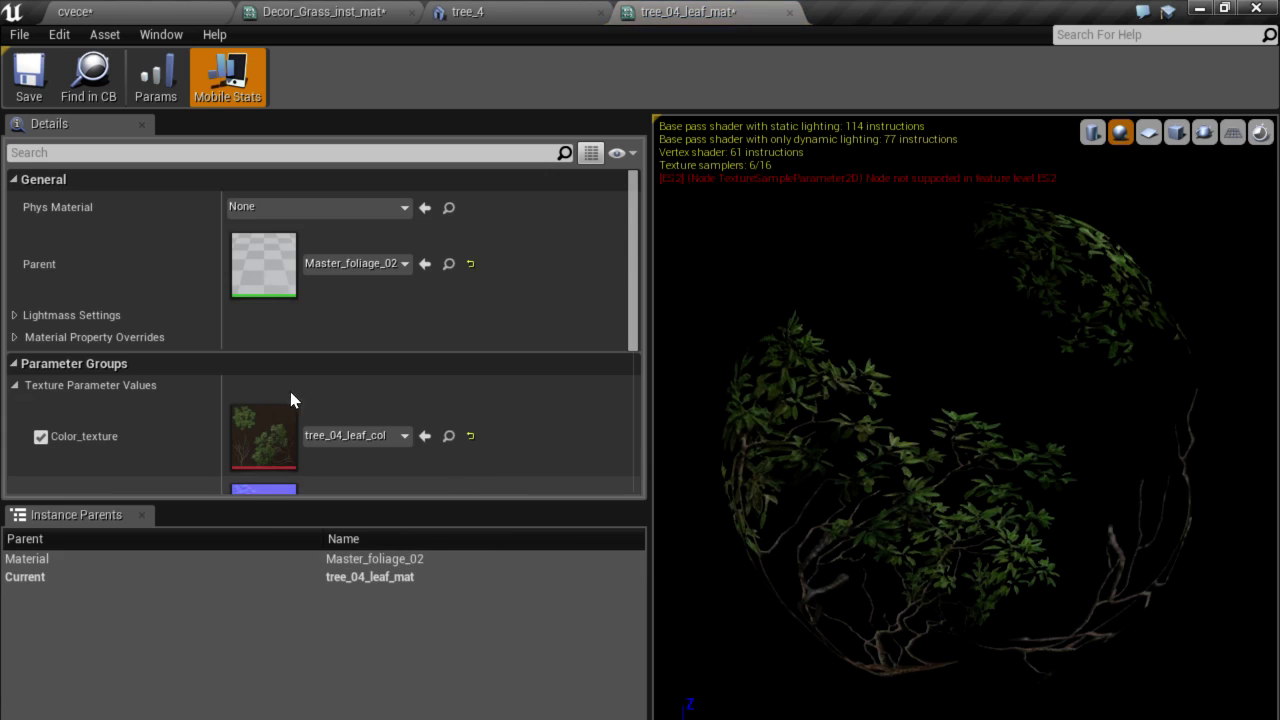
{"action": "scroll", "coordinate": [344, 367], "scroll_direction": "down", "scroll_amount": 2}
{"action": "scroll", "coordinate": [451, 340], "scroll_direction": "down", "scroll_amount": 4}
{"action": "scroll", "coordinate": [451, 340], "scroll_direction": "up", "scroll_amount": 4}
{"action": "left_click", "coordinate": [450, 336]}
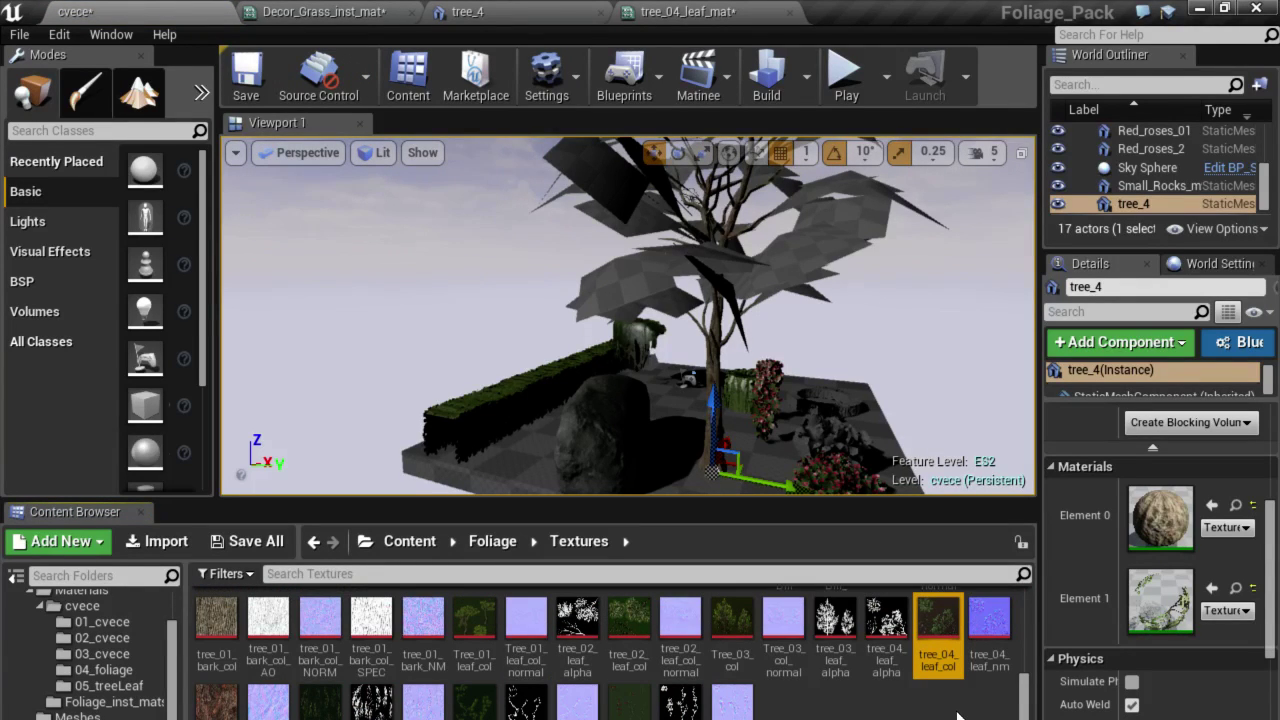
Copy the tree_04_leaf_col, alpha and nm textures into 05_treeLeaf, then open that folder.
{"action": "left_click", "coordinate": [886, 625], "text": "ctrl"}
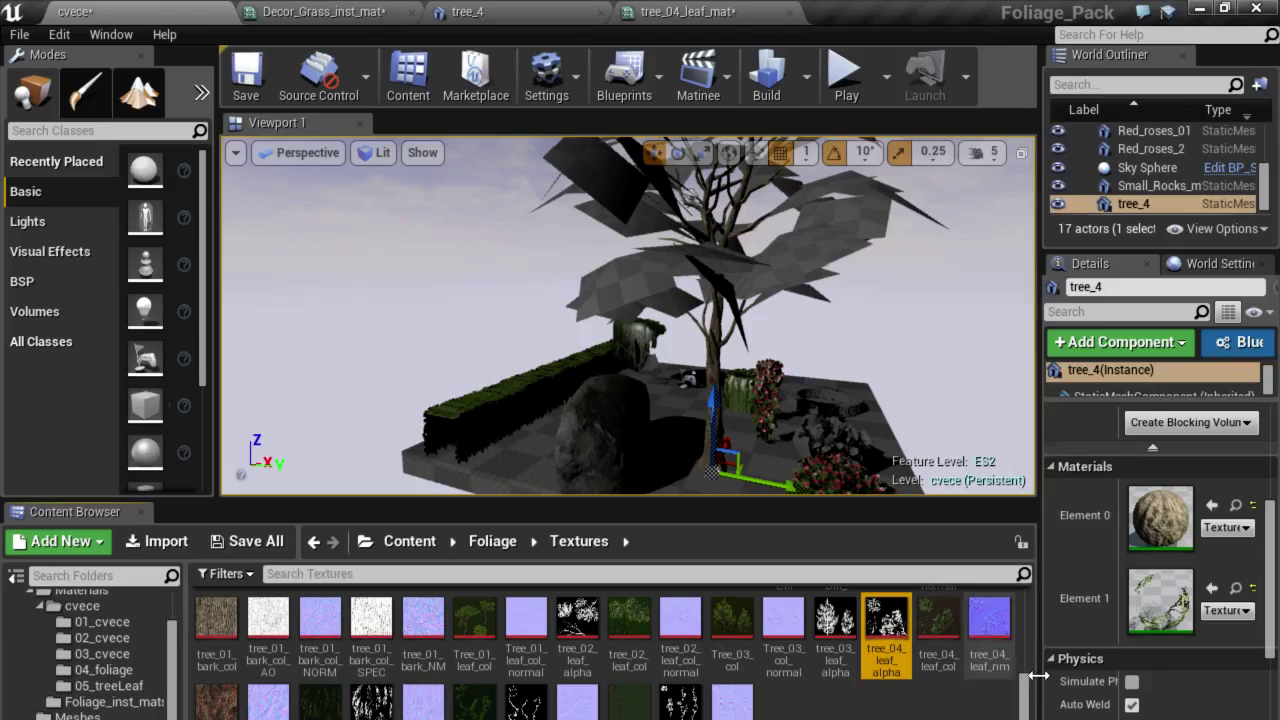
{"action": "left_click", "coordinate": [1004, 625], "text": "ctrl"}
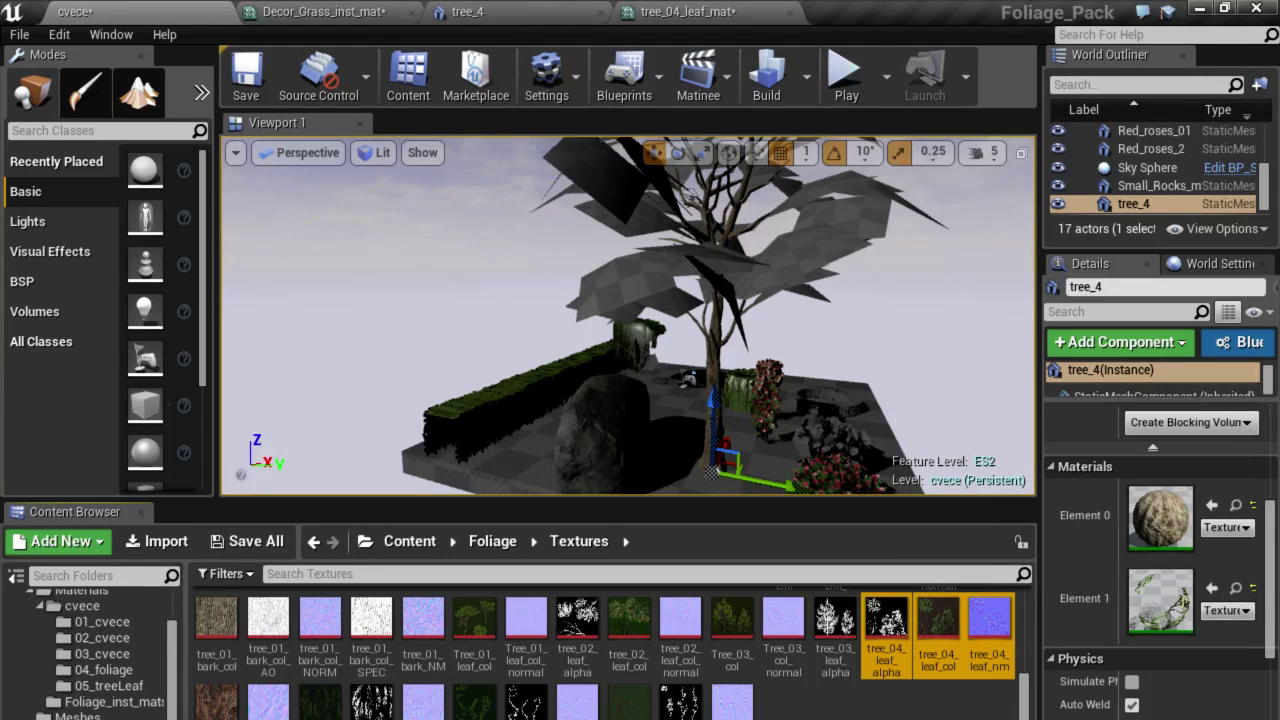
{"action": "left_click_drag", "start_coordinate": [922, 668], "coordinate": [127, 690]}
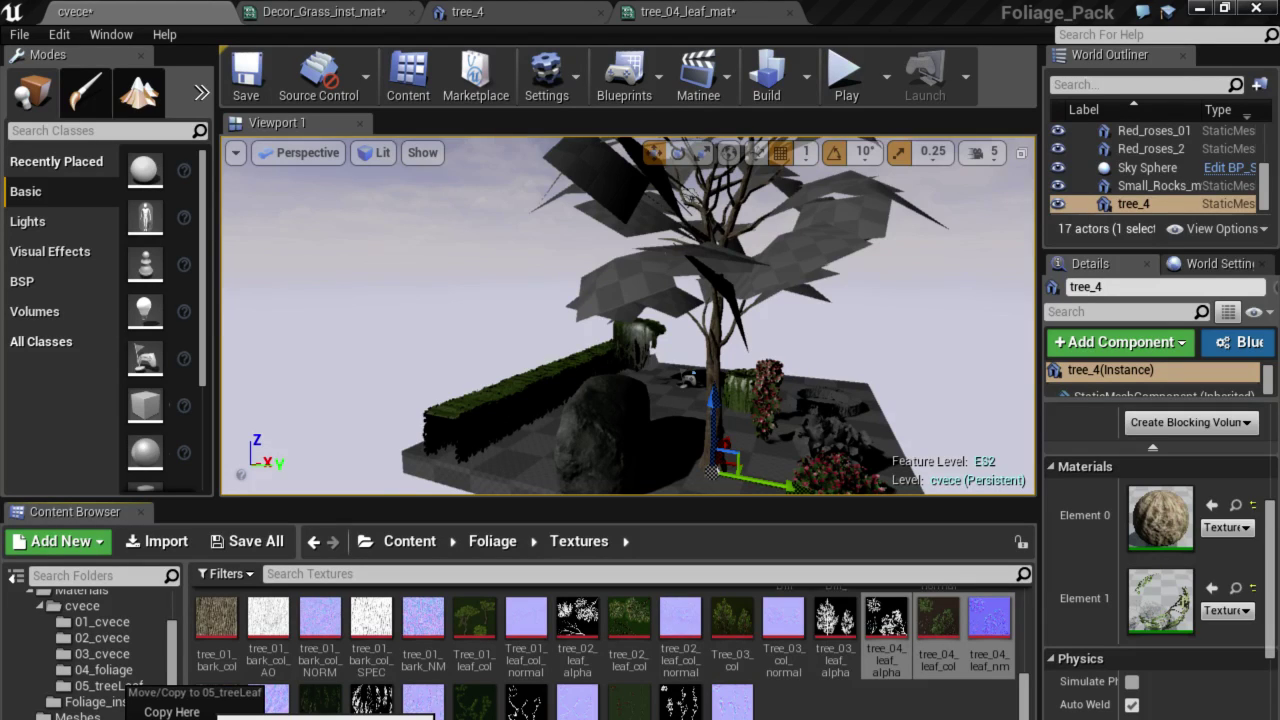
{"action": "left_click", "coordinate": [190, 712]}
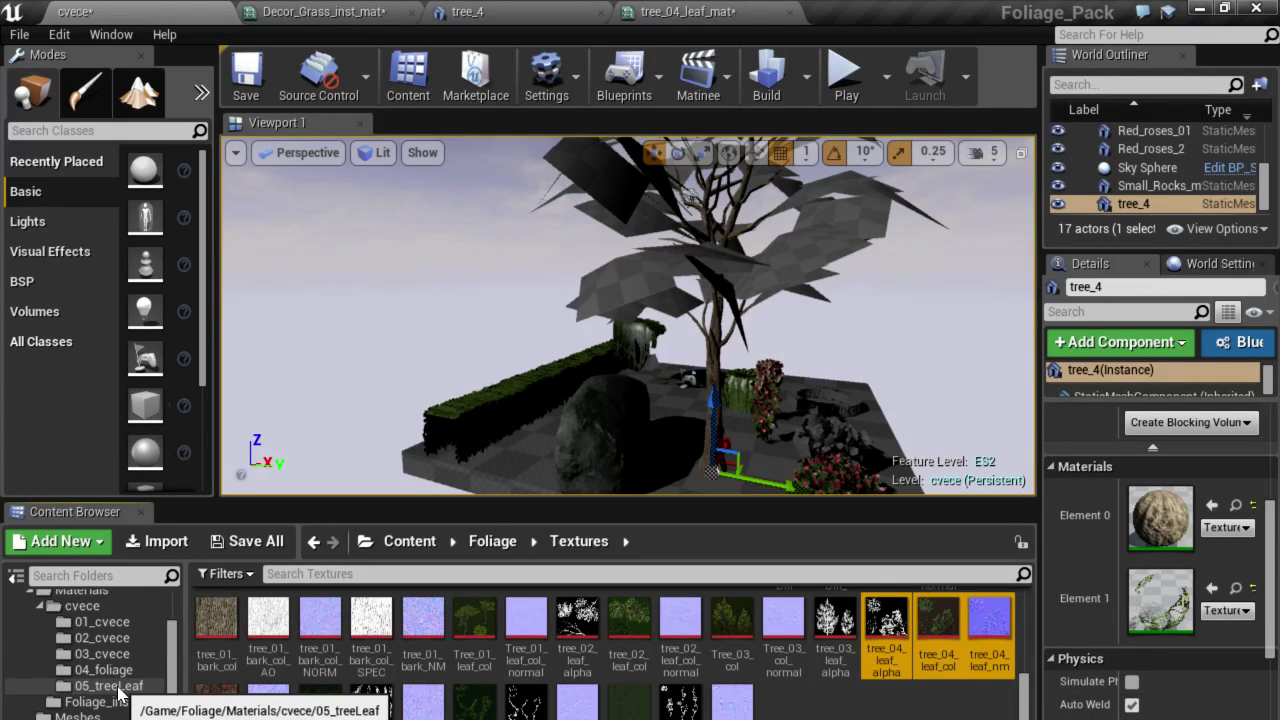
{"action": "left_click", "coordinate": [115, 687]}
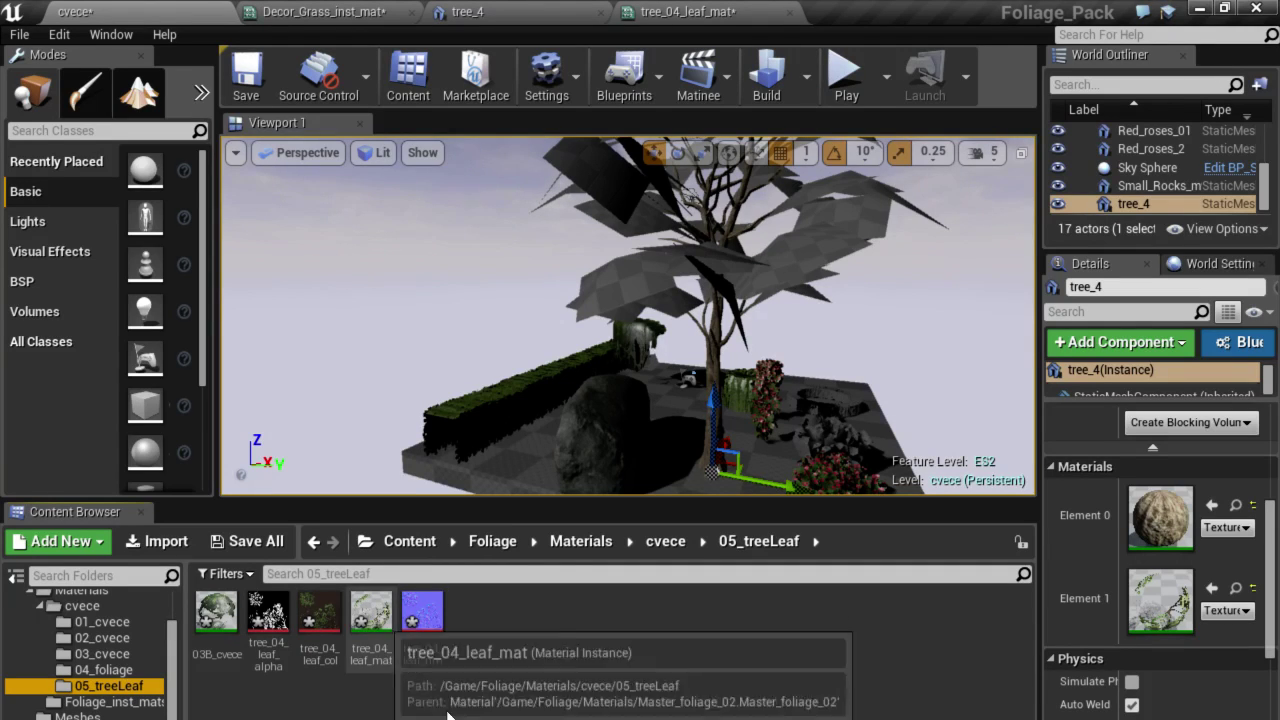
{"action": "left_click", "coordinate": [371, 618]}
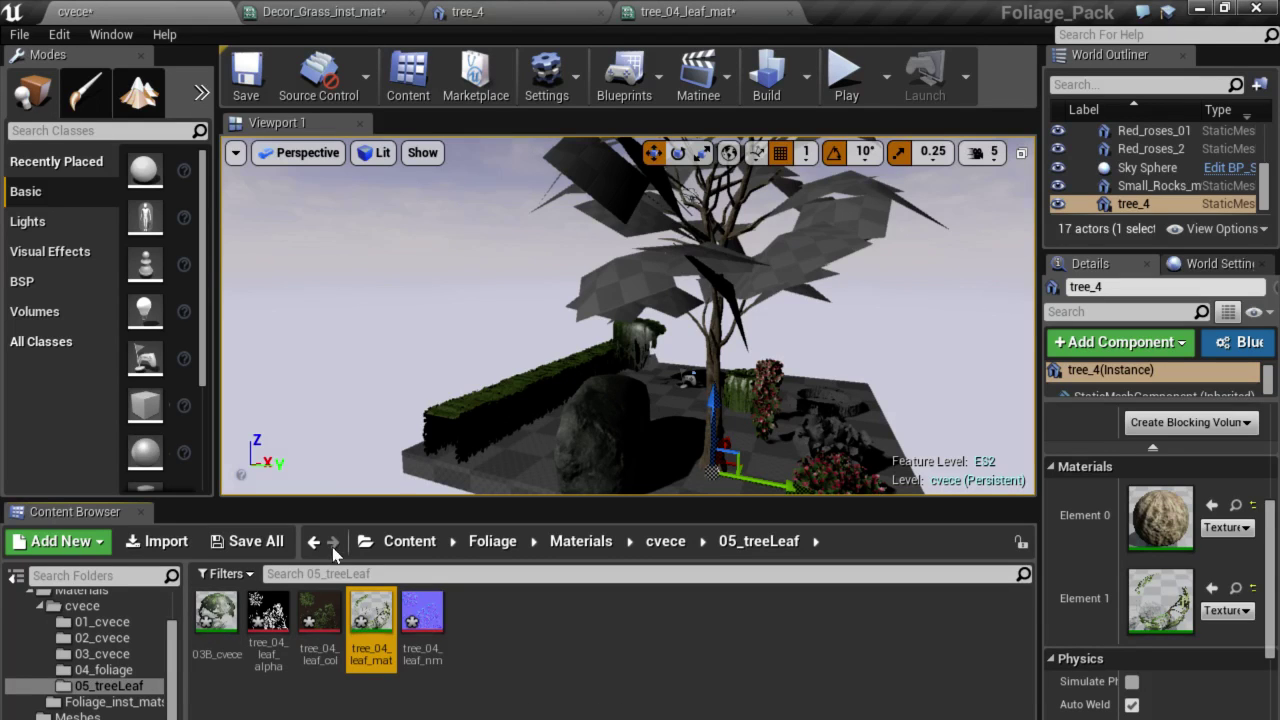
Open the 03B_cvece material instance in its own detached editor window.
{"action": "double_click", "coordinate": [222, 612]}
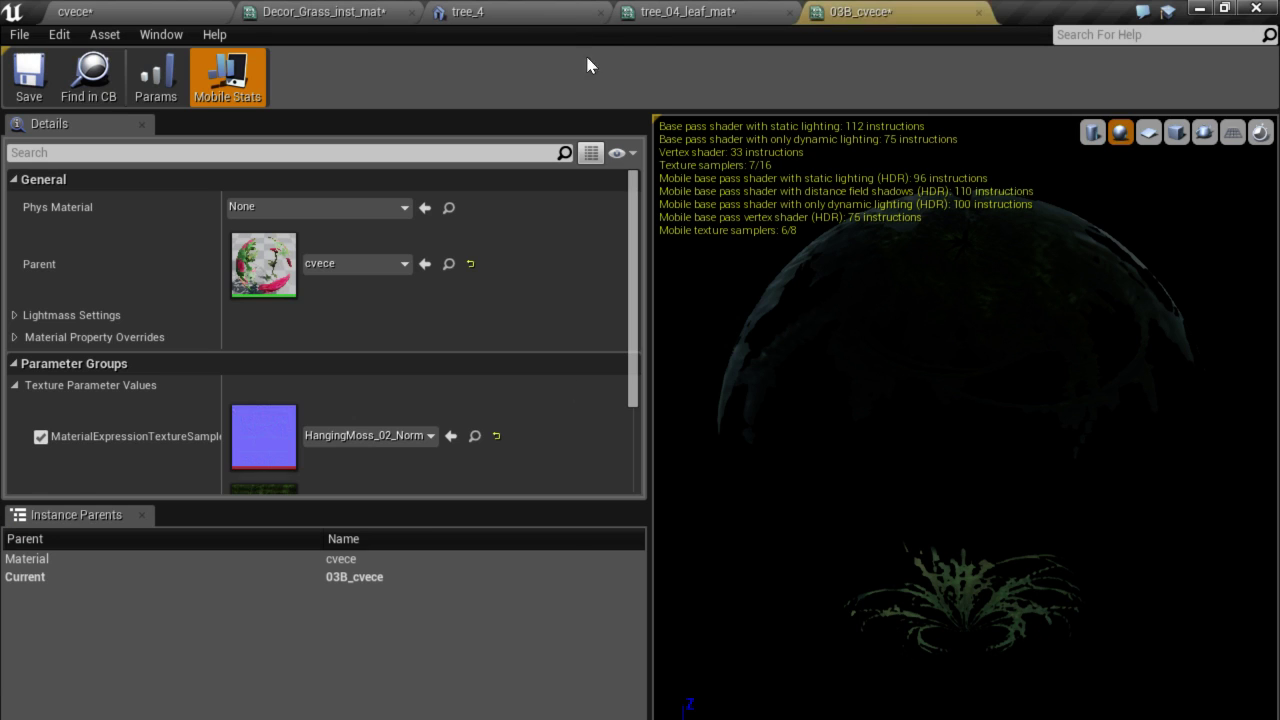
{"action": "scroll", "coordinate": [489, 470], "scroll_direction": "down", "scroll_amount": 2}
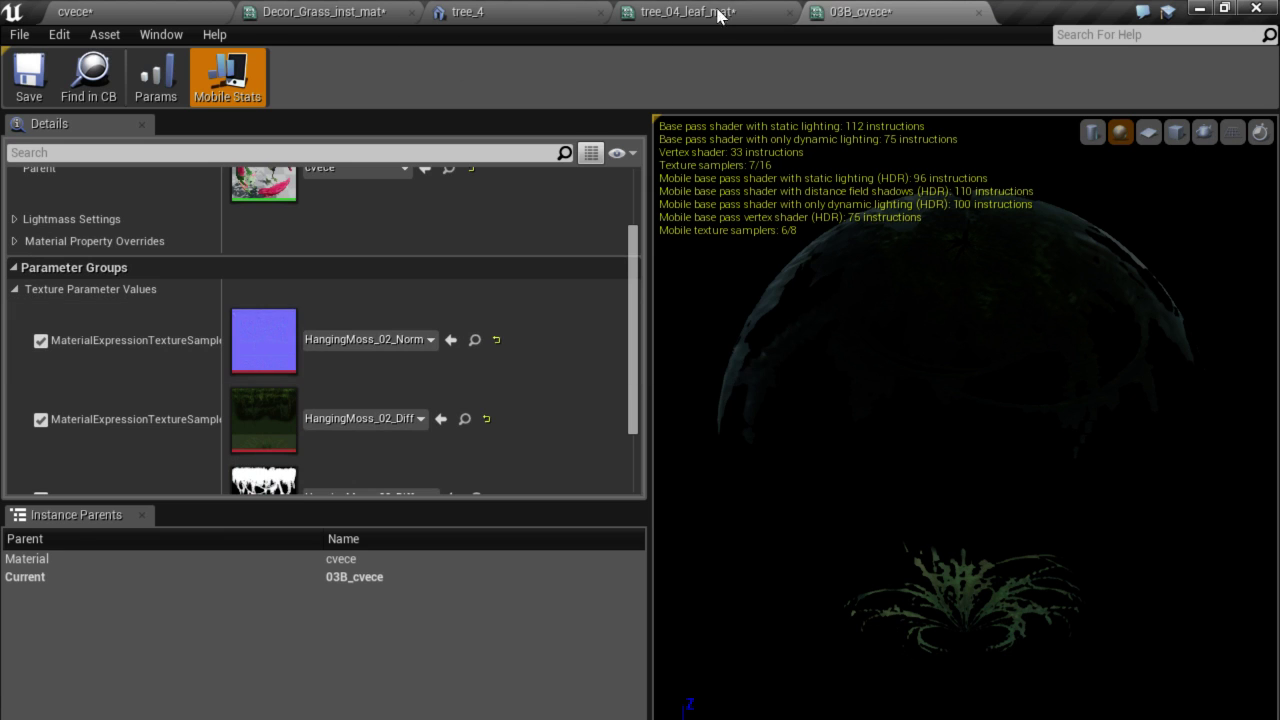
{"action": "left_click", "coordinate": [978, 11]}
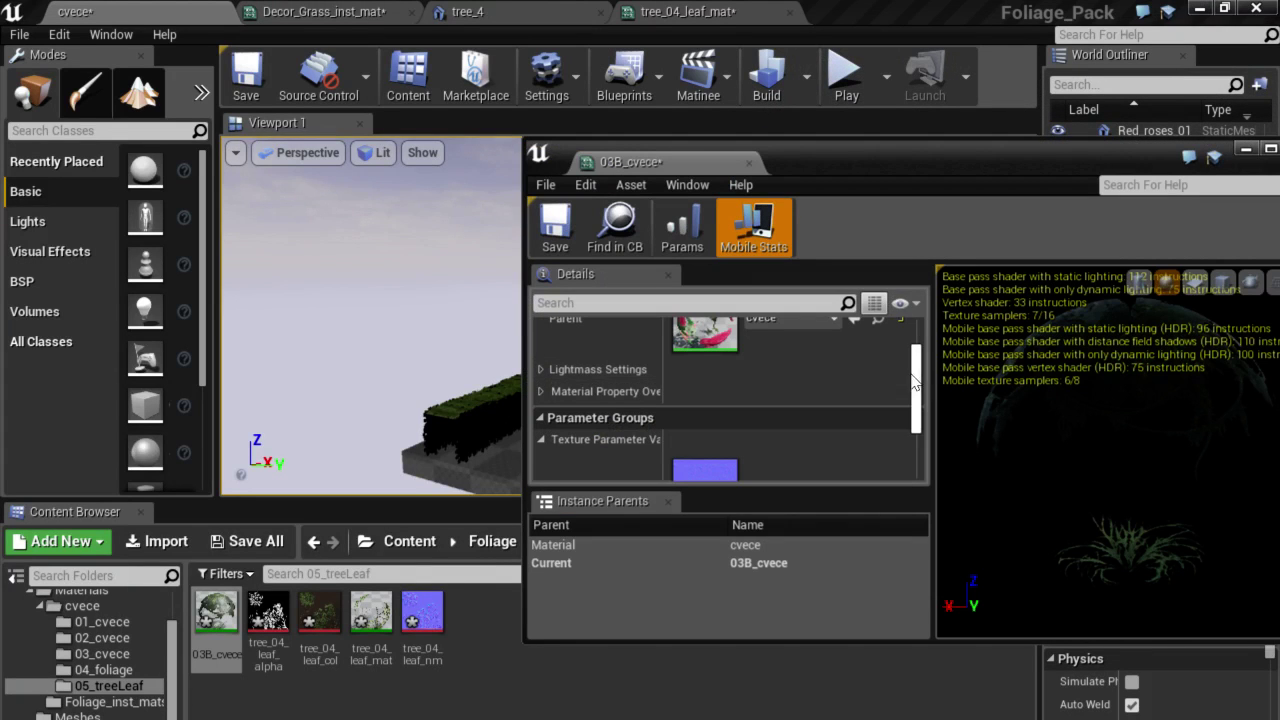
{"action": "left_click_drag", "start_coordinate": [916, 382], "coordinate": [916, 418]}
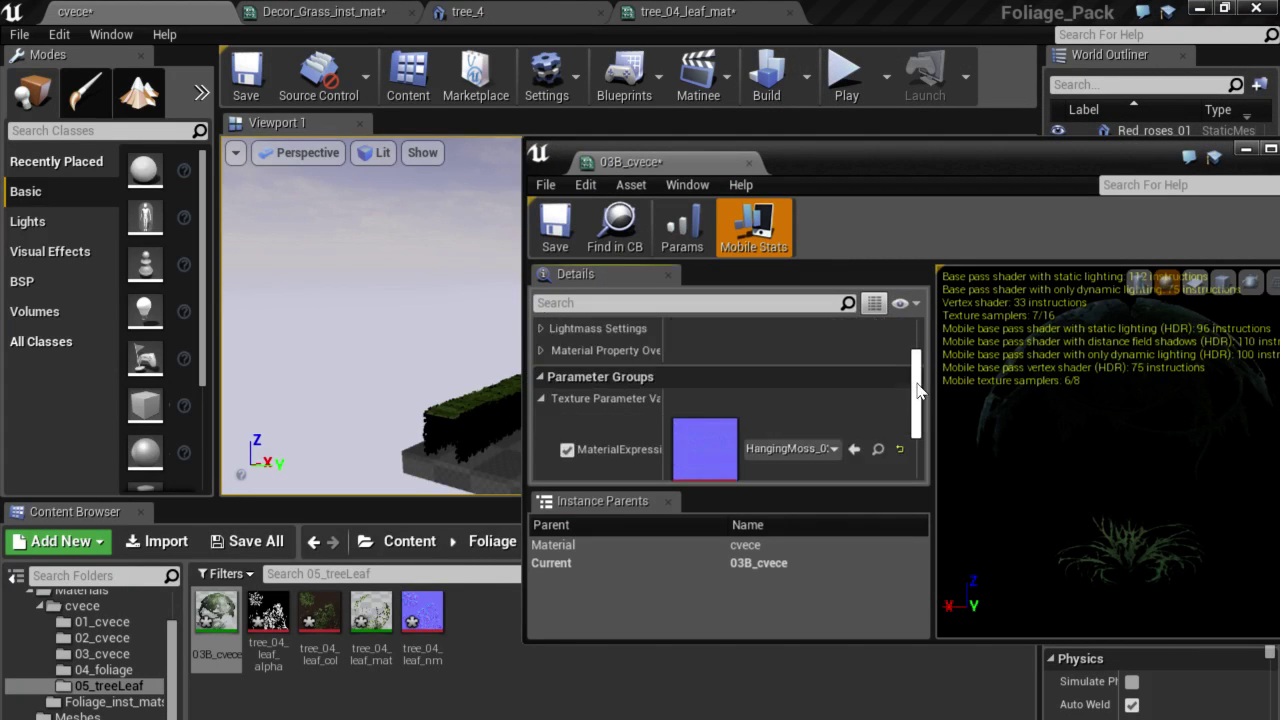
{"action": "left_click", "coordinate": [422, 612]}
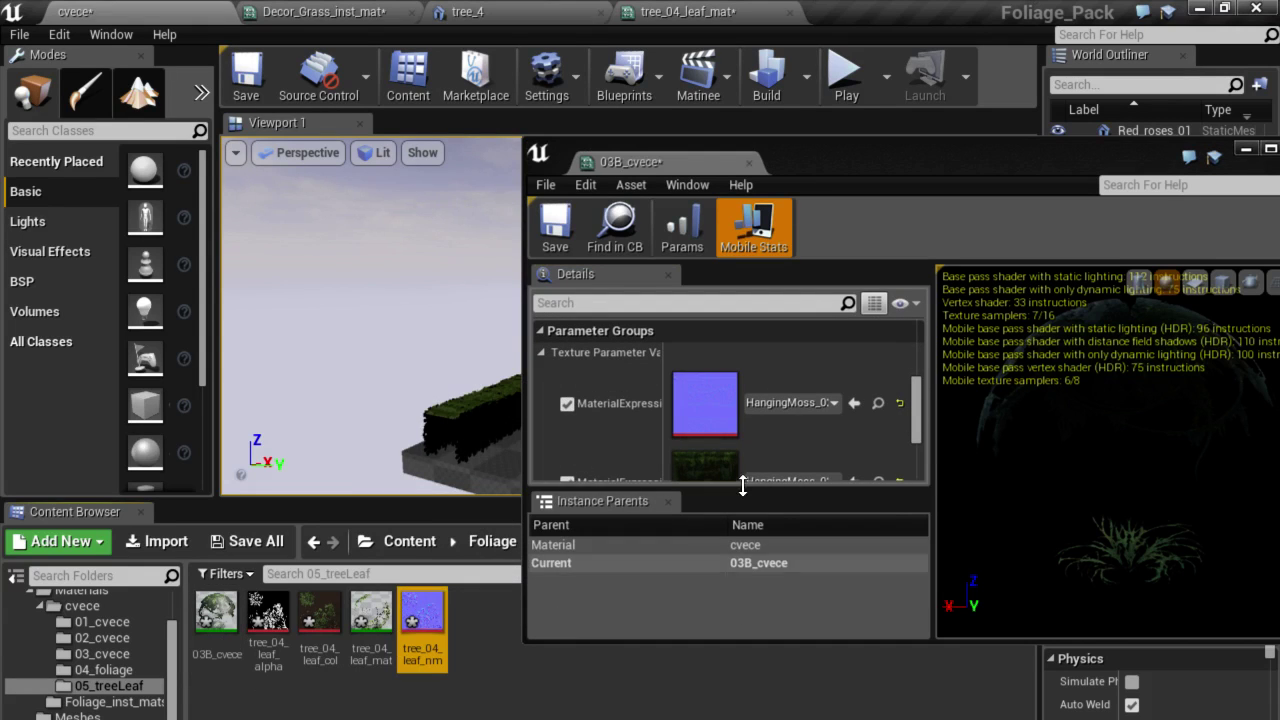
{"action": "left_click", "coordinate": [846, 399]}
Replace the HangingMoss colour and mask textures with tree_04_leaf_col and tree_04_leaf_alpha.
{"action": "scroll", "coordinate": [743, 392], "scroll_direction": "down", "scroll_amount": 2}
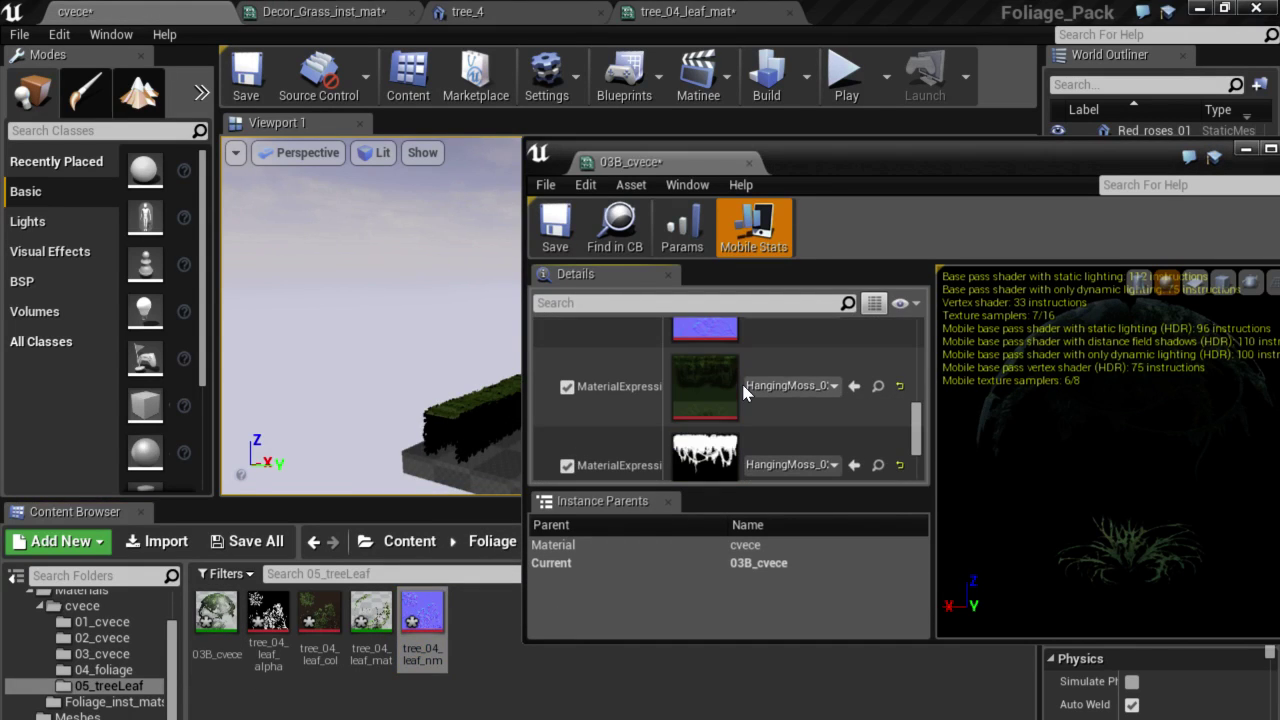
{"action": "left_click", "coordinate": [320, 612]}
{"action": "left_click", "coordinate": [852, 387]}
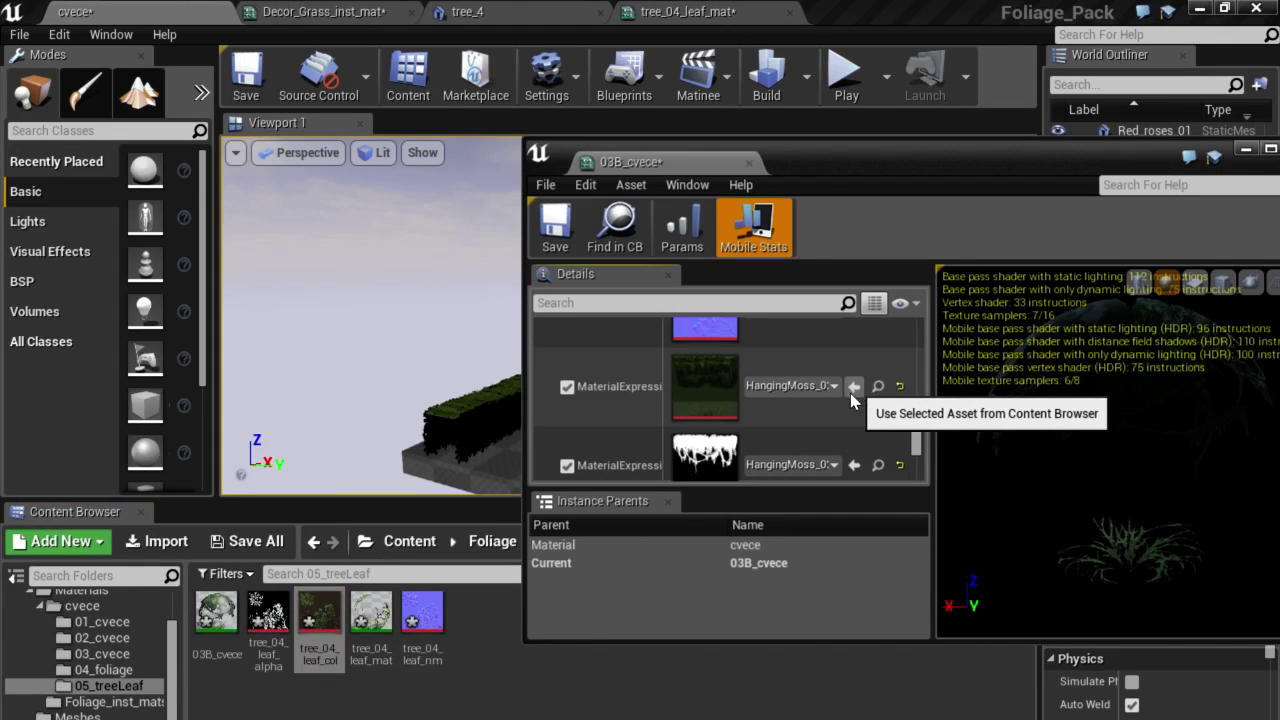
{"action": "left_click", "coordinate": [285, 606]}
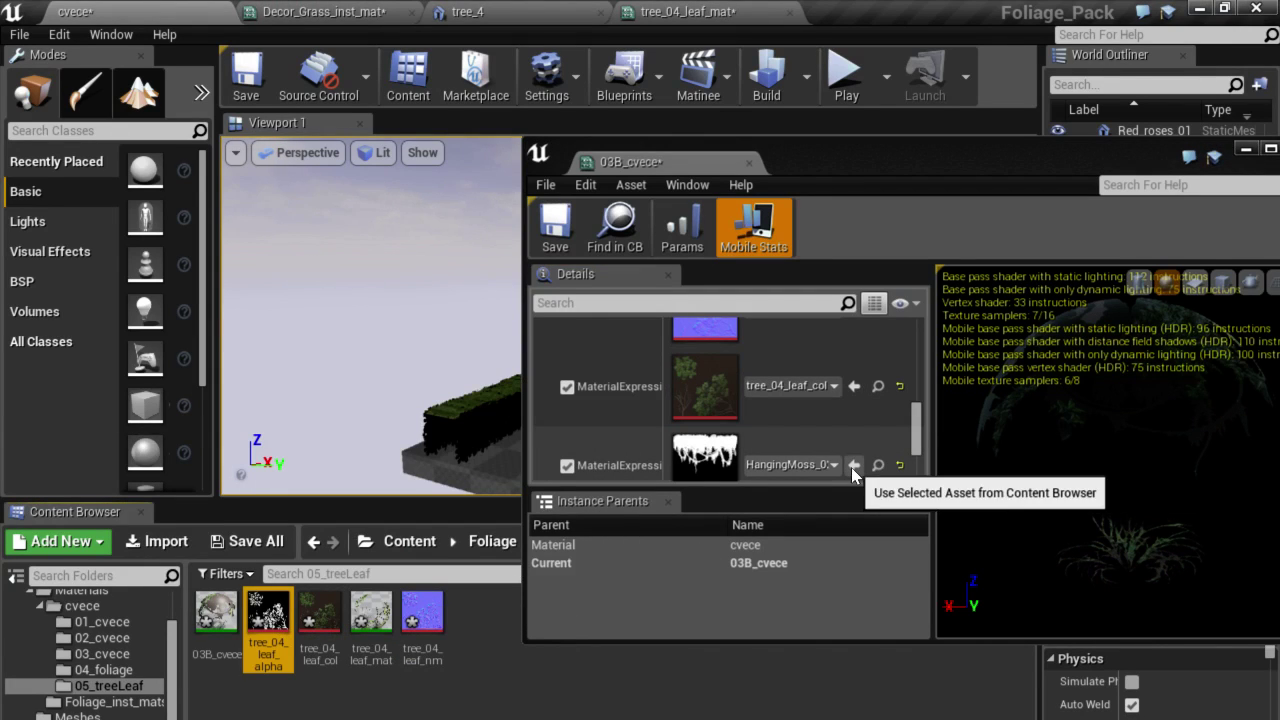
{"action": "left_click", "coordinate": [853, 470]}
{"action": "left_click", "coordinate": [853, 467]}
{"action": "left_click", "coordinate": [371, 615]}
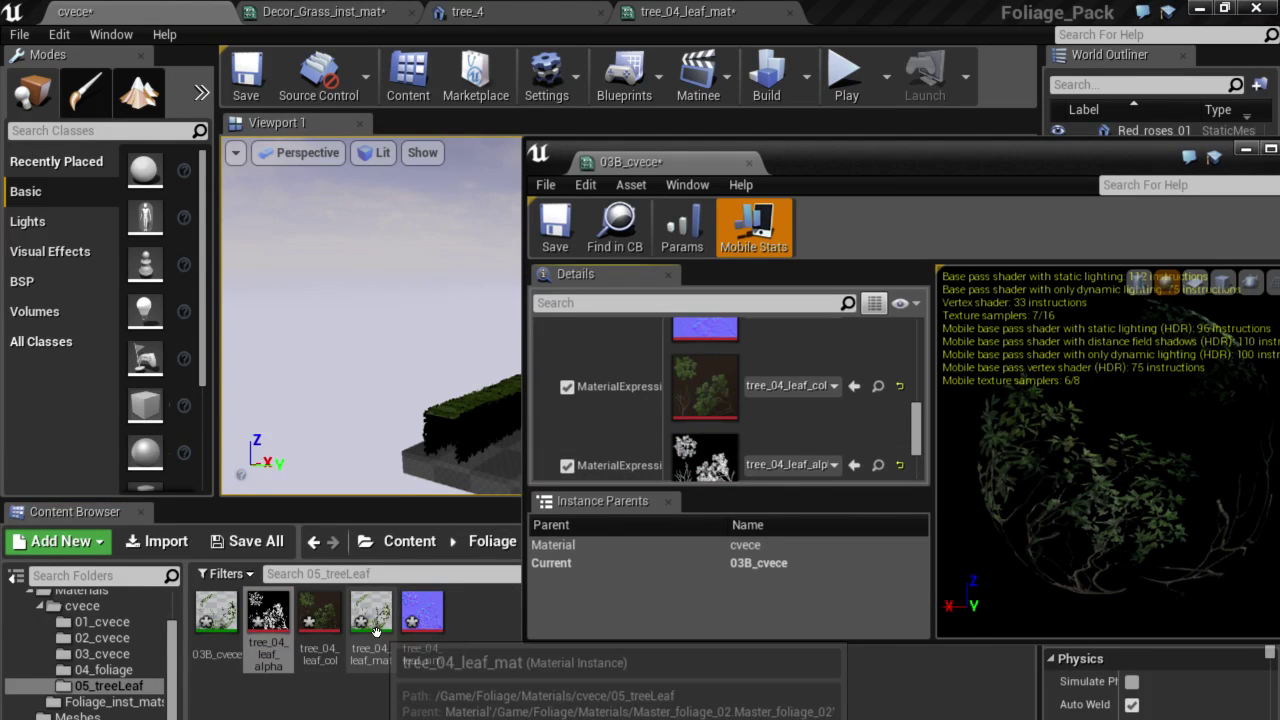
Force-delete the tree_04_leaf_mat material instance despite its remaining references.
{"action": "key", "text": "Delete"}
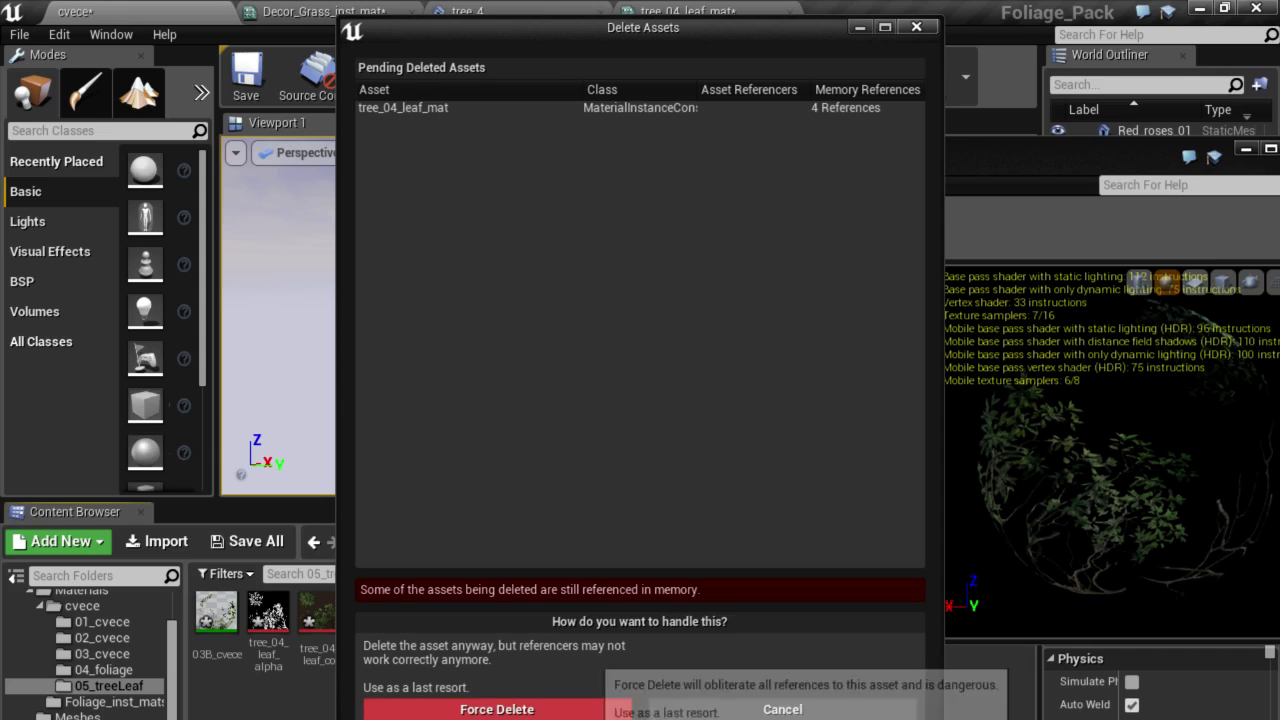
{"action": "left_click", "coordinate": [583, 708]}
{"action": "mouse_move", "coordinate": [524, 376]}
{"action": "left_mouse_down"}
{"action": "mouse_move", "coordinate": [600, 330]}
{"action": "mouse_move", "coordinate": [571, 327]}
{"action": "left_mouse_up"}
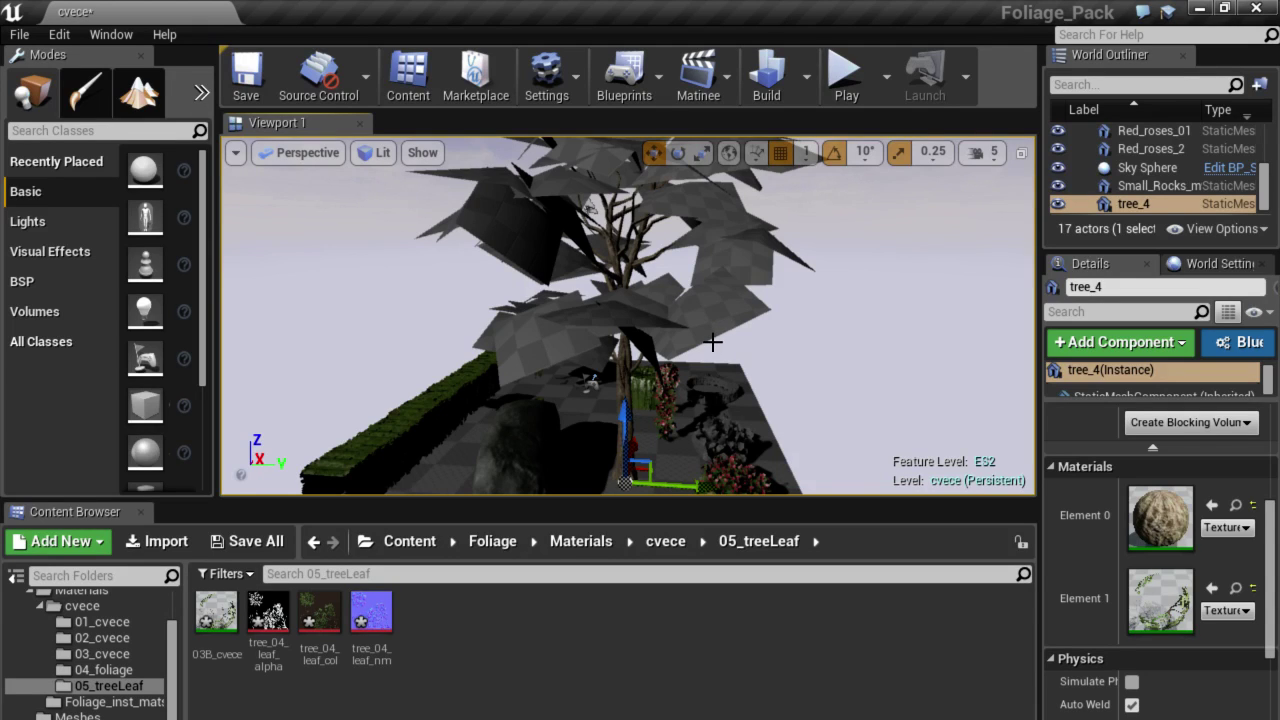
Assign 03B_cvece to tree_4's Element 1 leaf slot and orbit to view the foliage.
{"action": "left_click", "coordinate": [1236, 588]}
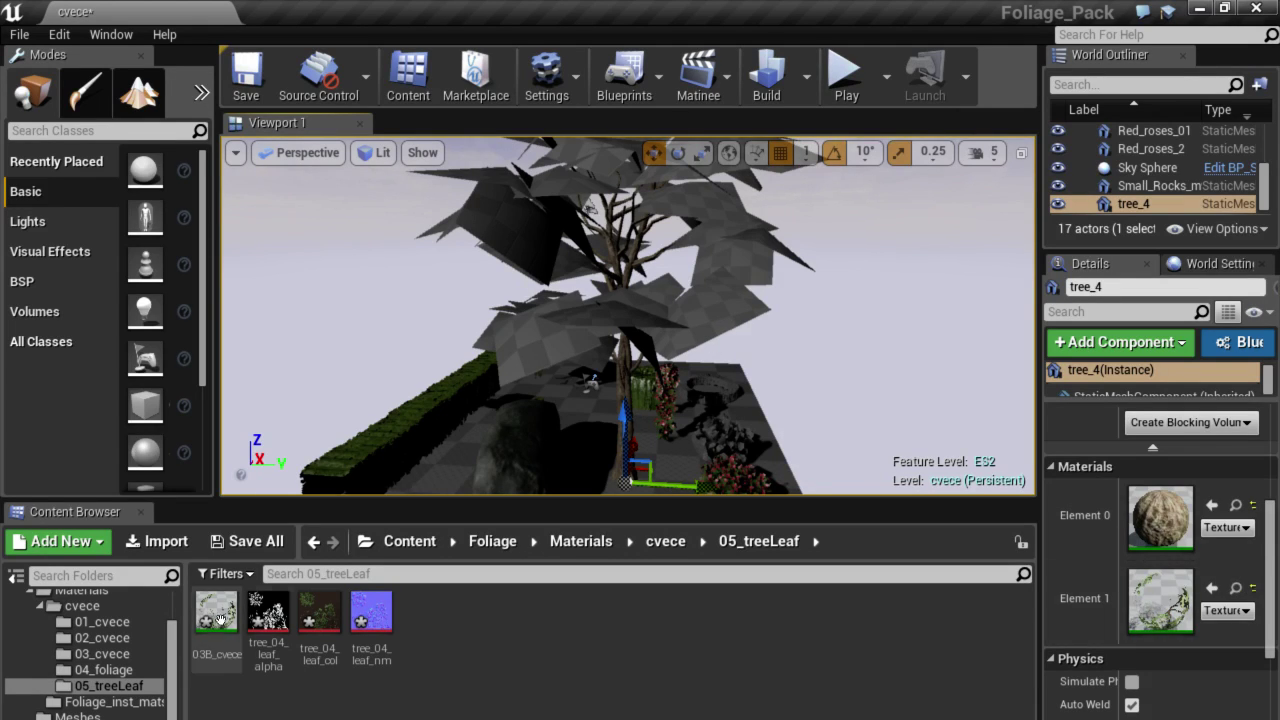
{"action": "left_click", "coordinate": [1212, 588]}
{"action": "mouse_move", "coordinate": [747, 375]}
{"action": "left_mouse_down", "text": "alt"}
{"action": "mouse_move", "coordinate": [727, 384]}
{"action": "mouse_move", "coordinate": [721, 350]}
{"action": "left_mouse_up", "text": "alt"}
{"action": "left_click_drag", "start_coordinate": [579, 250], "coordinate": [474, 286], "text": "alt"}
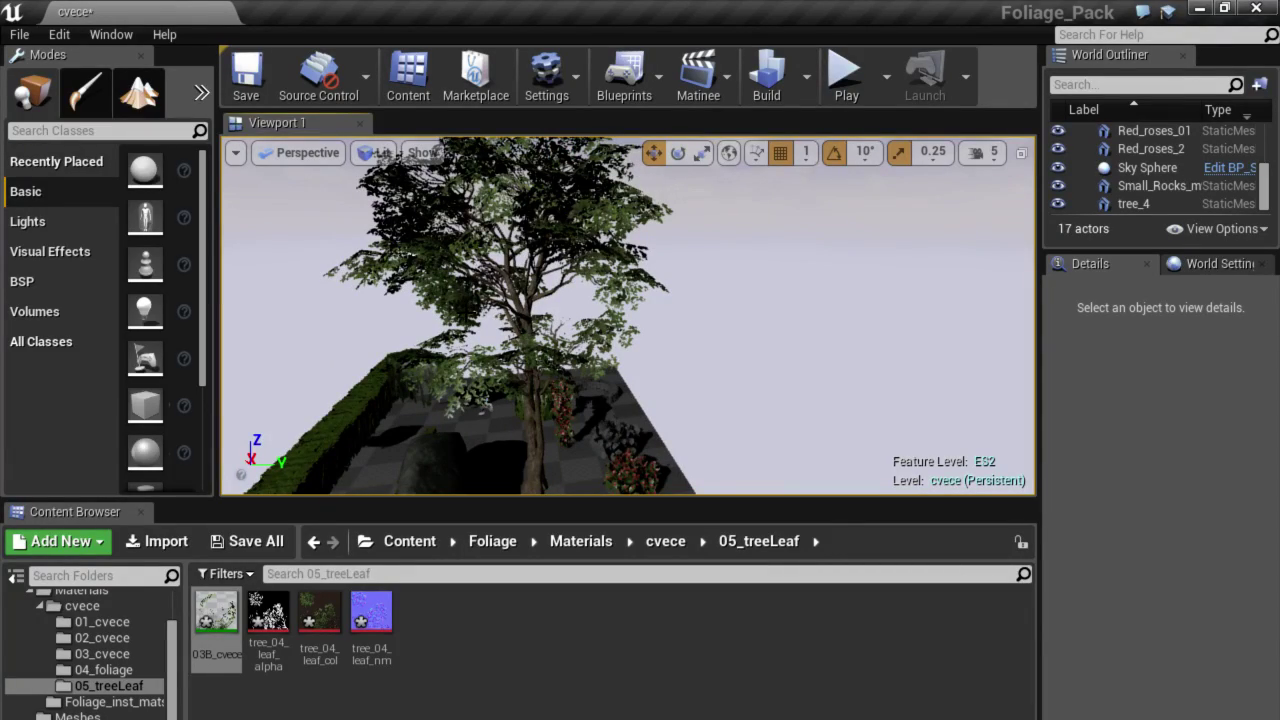
{"action": "key", "text": "F11"}
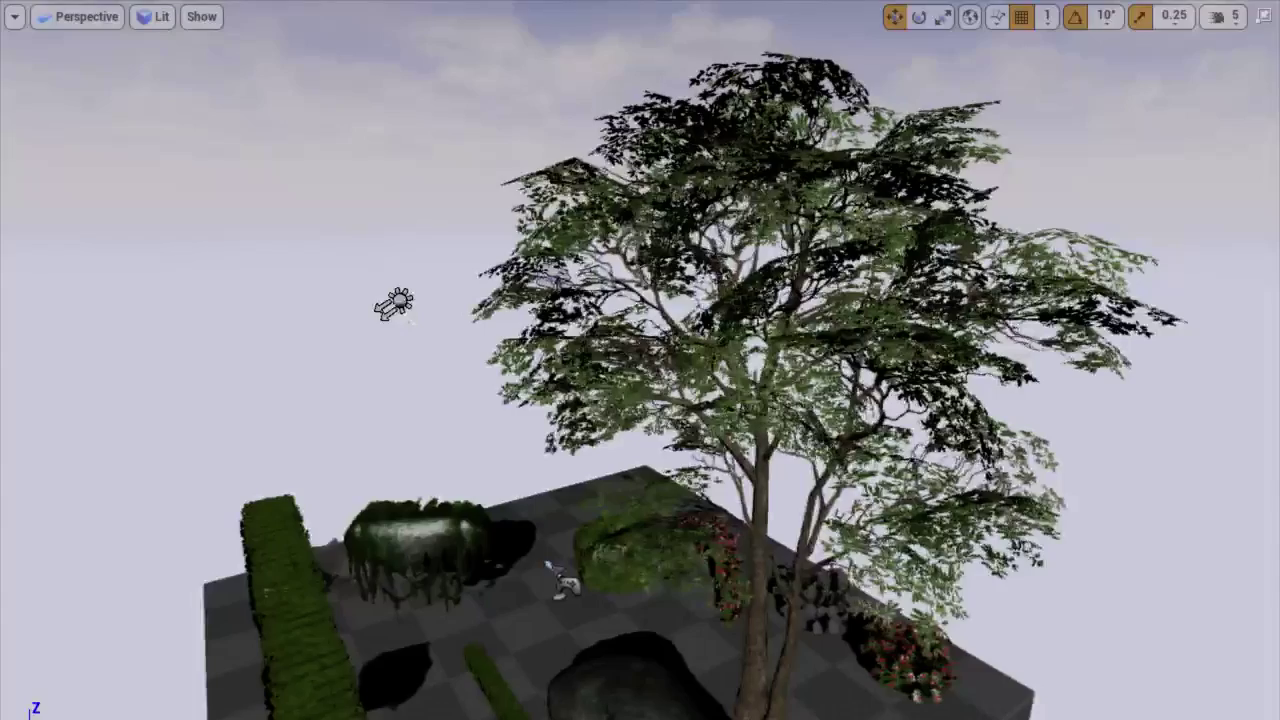
{"action": "mouse_move", "coordinate": [600, 540]}
{"action": "left_mouse_down", "text": "alt"}
{"action": "mouse_move", "coordinate": [531, 548]}
{"action": "mouse_move", "coordinate": [522, 536]}
{"action": "mouse_move", "coordinate": [584, 500]}
{"action": "left_mouse_up", "text": "alt"}
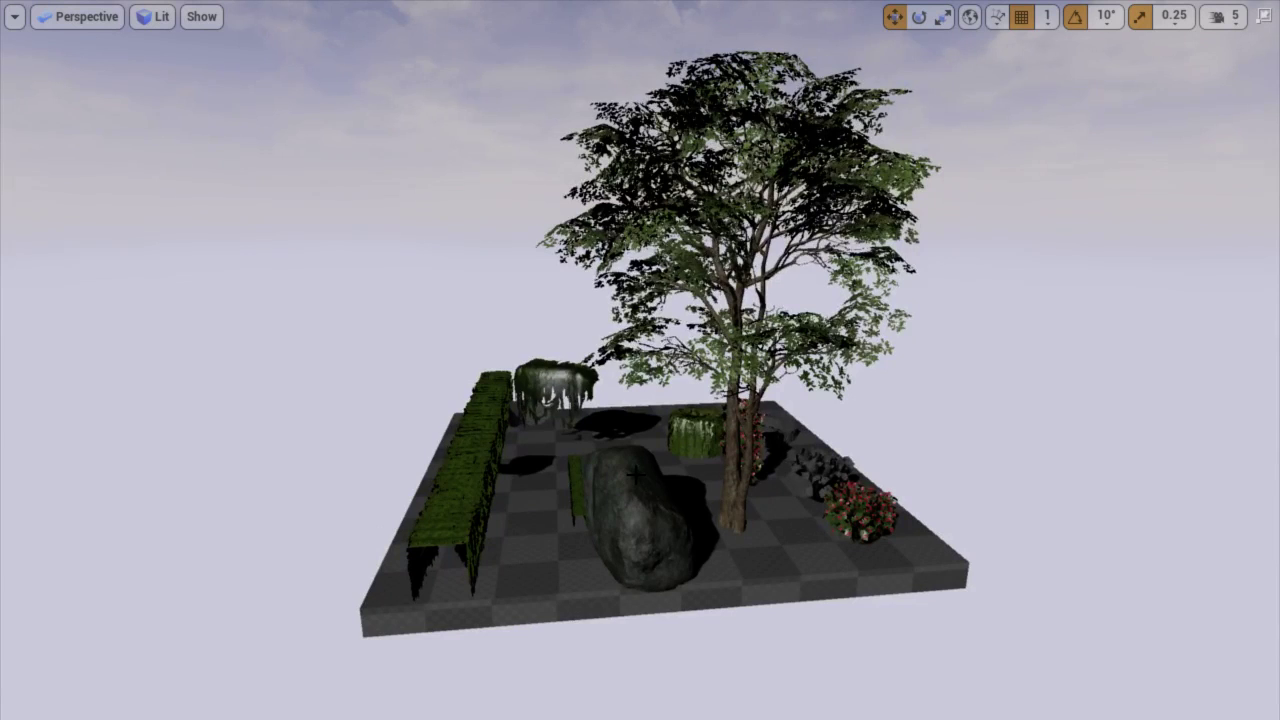
{"action": "key", "text": "F11"}
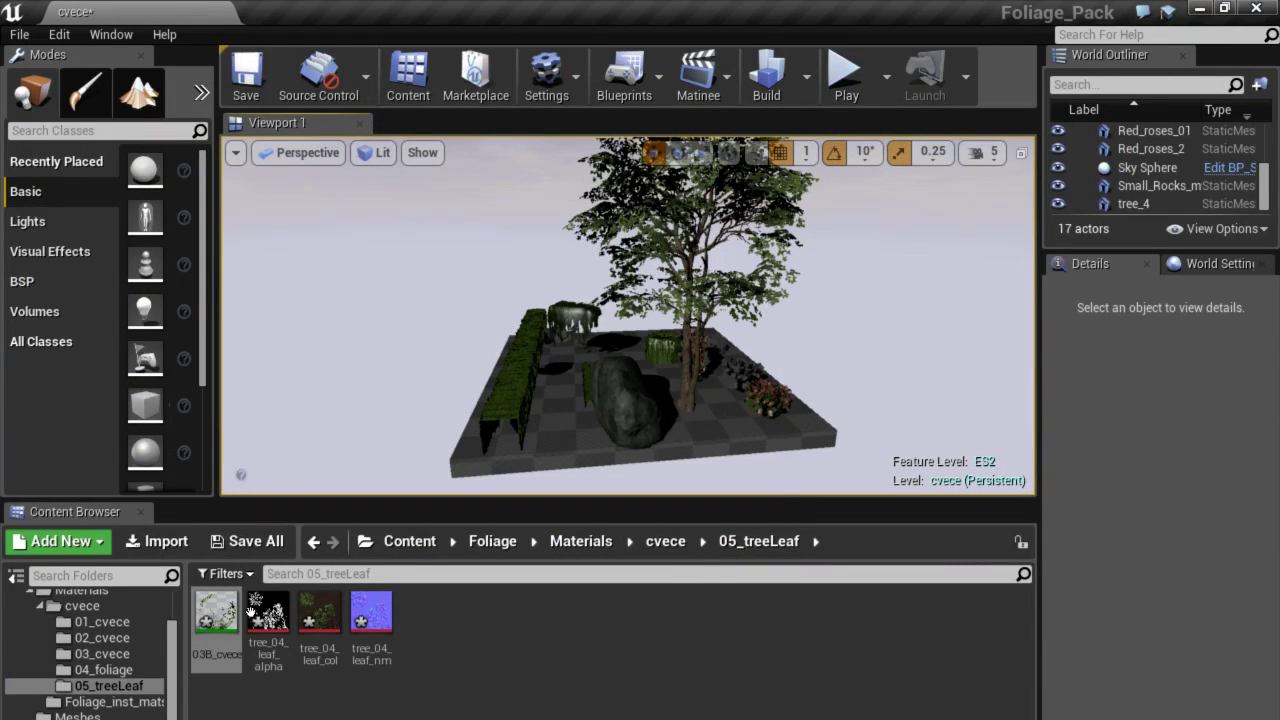
{"action": "scroll", "coordinate": [673, 381], "scroll_direction": "up", "scroll_amount": 3}
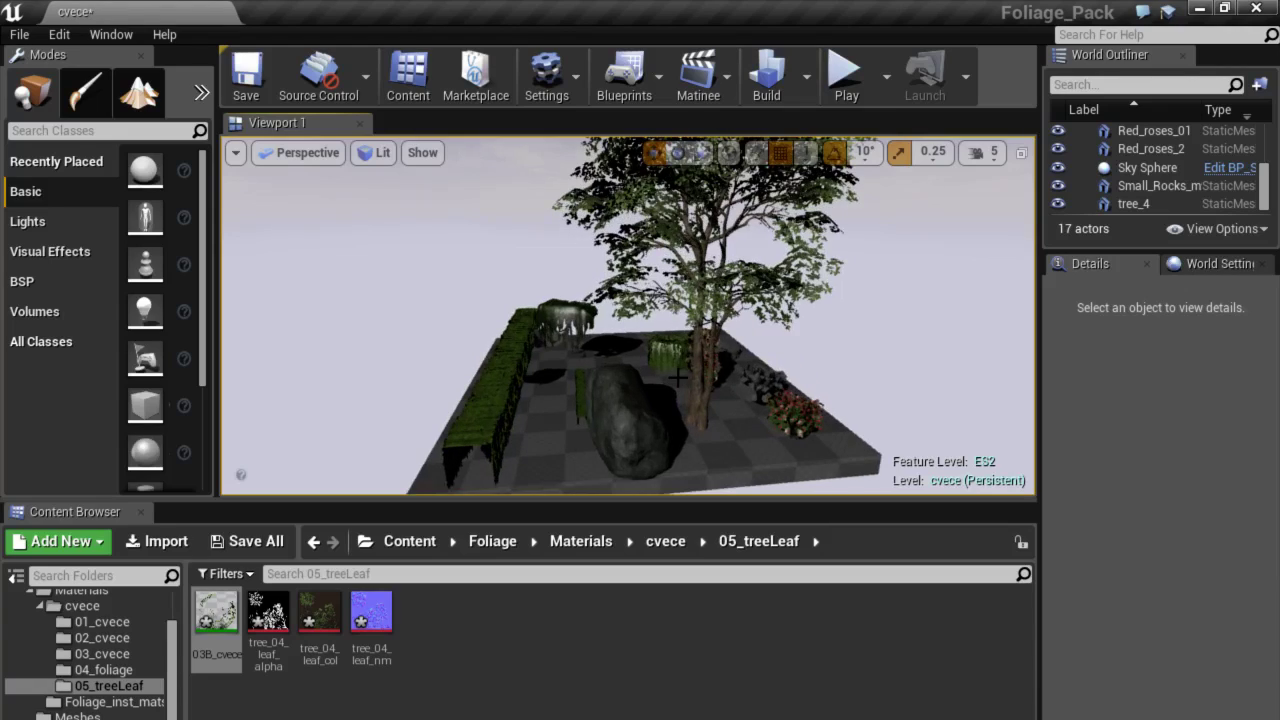
{"action": "left_click_drag", "start_coordinate": [673, 381], "coordinate": [620, 400]}
{"action": "left_click_drag", "start_coordinate": [685, 372], "coordinate": [620, 420]}
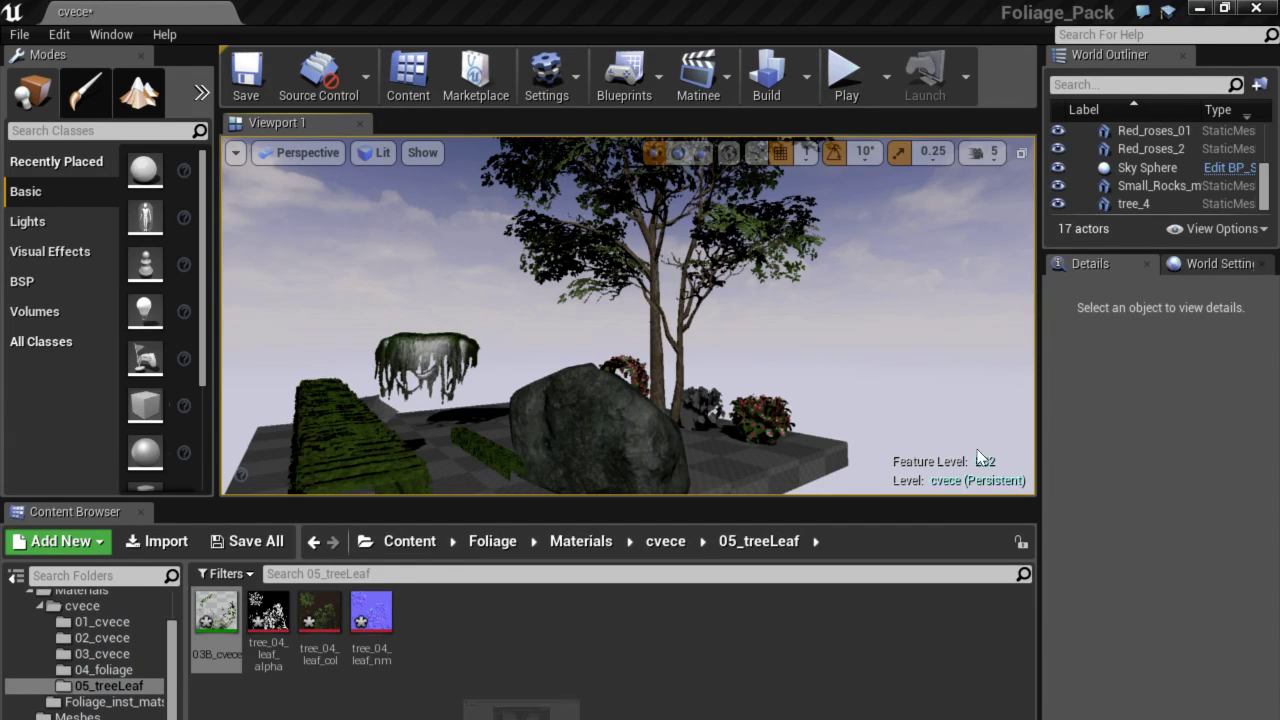
{"action": "mouse_move", "coordinate": [737, 349]}
{"action": "left_mouse_down"}
{"action": "mouse_move", "coordinate": [700, 300]}
{"action": "mouse_move", "coordinate": [700, 360]}
{"action": "left_mouse_up"}
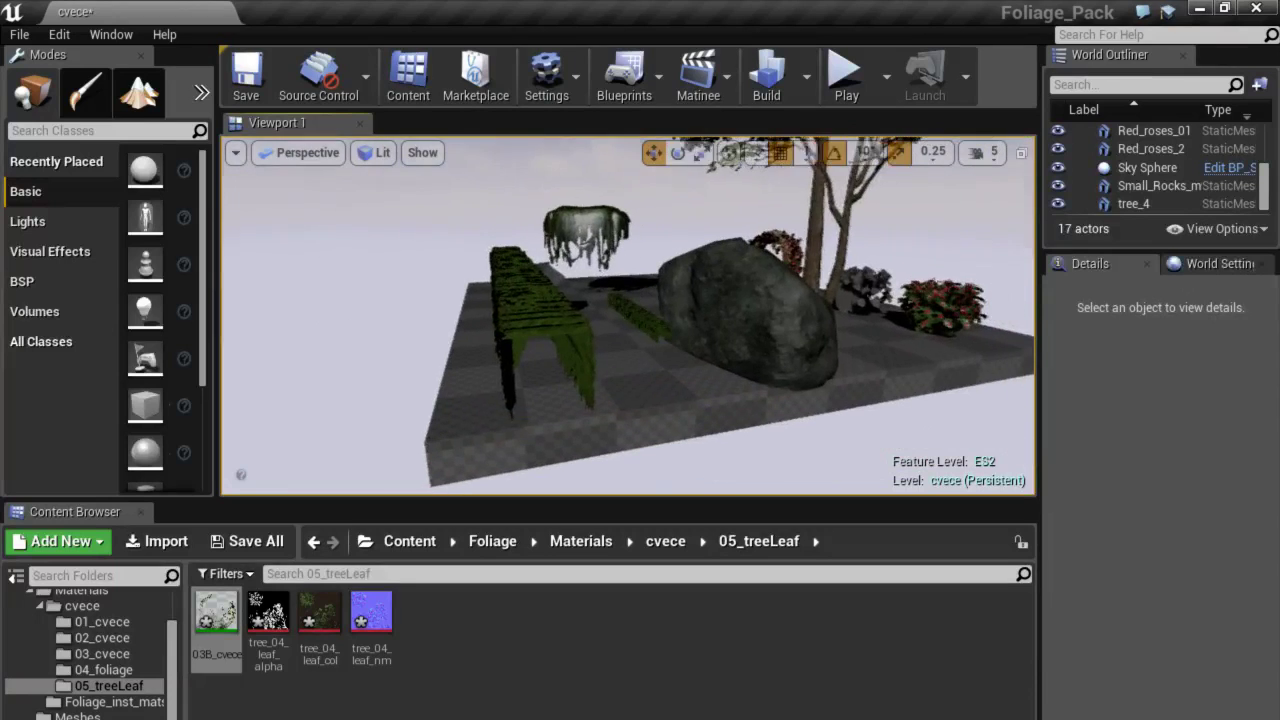